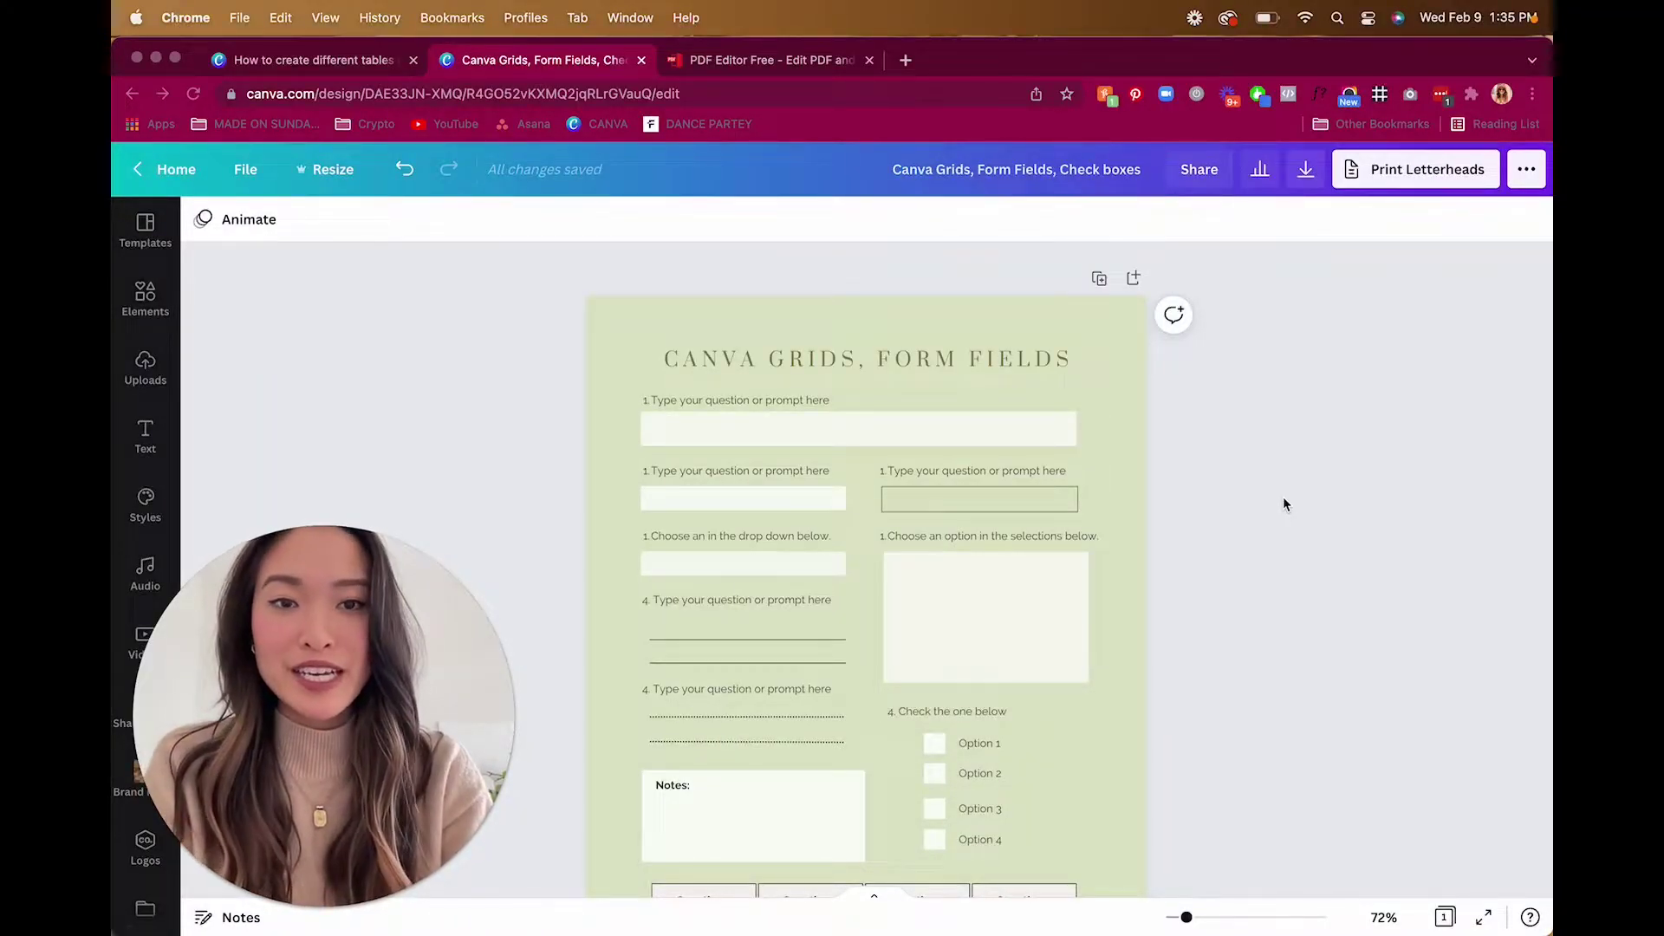
Step: Add a blank page after the Questions & Answer page
{"action": "scroll", "coordinate": [1280, 511], "scroll_direction": "down", "scroll_amount": 2}
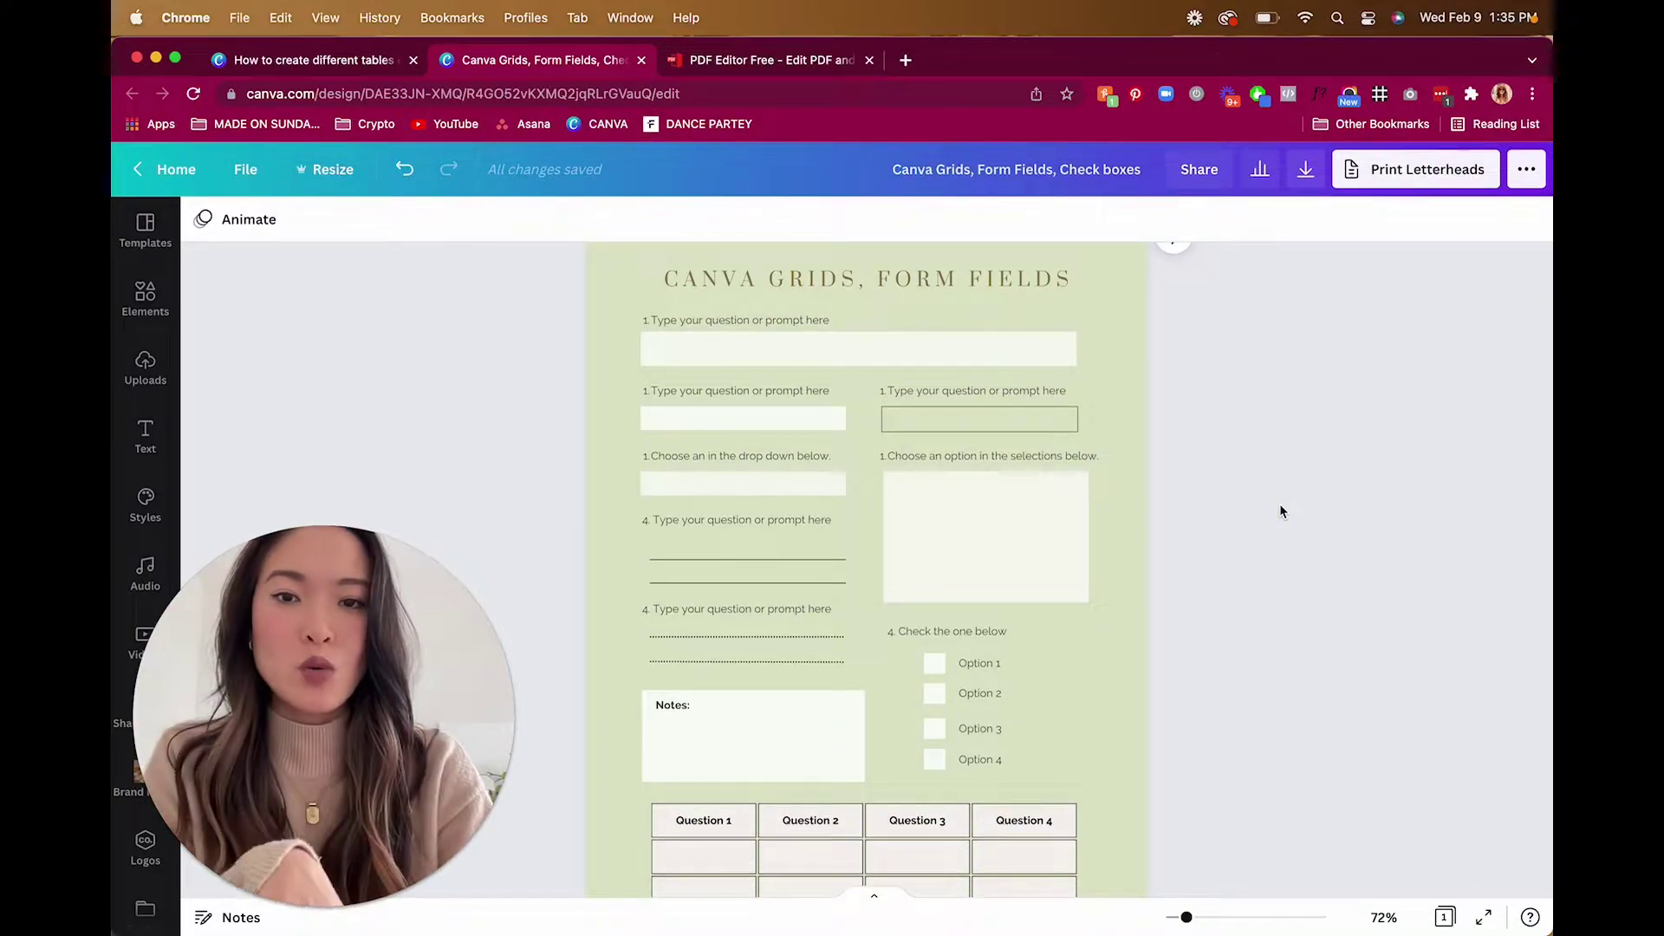
{"action": "scroll", "coordinate": [1281, 511], "scroll_direction": "down", "scroll_amount": 1}
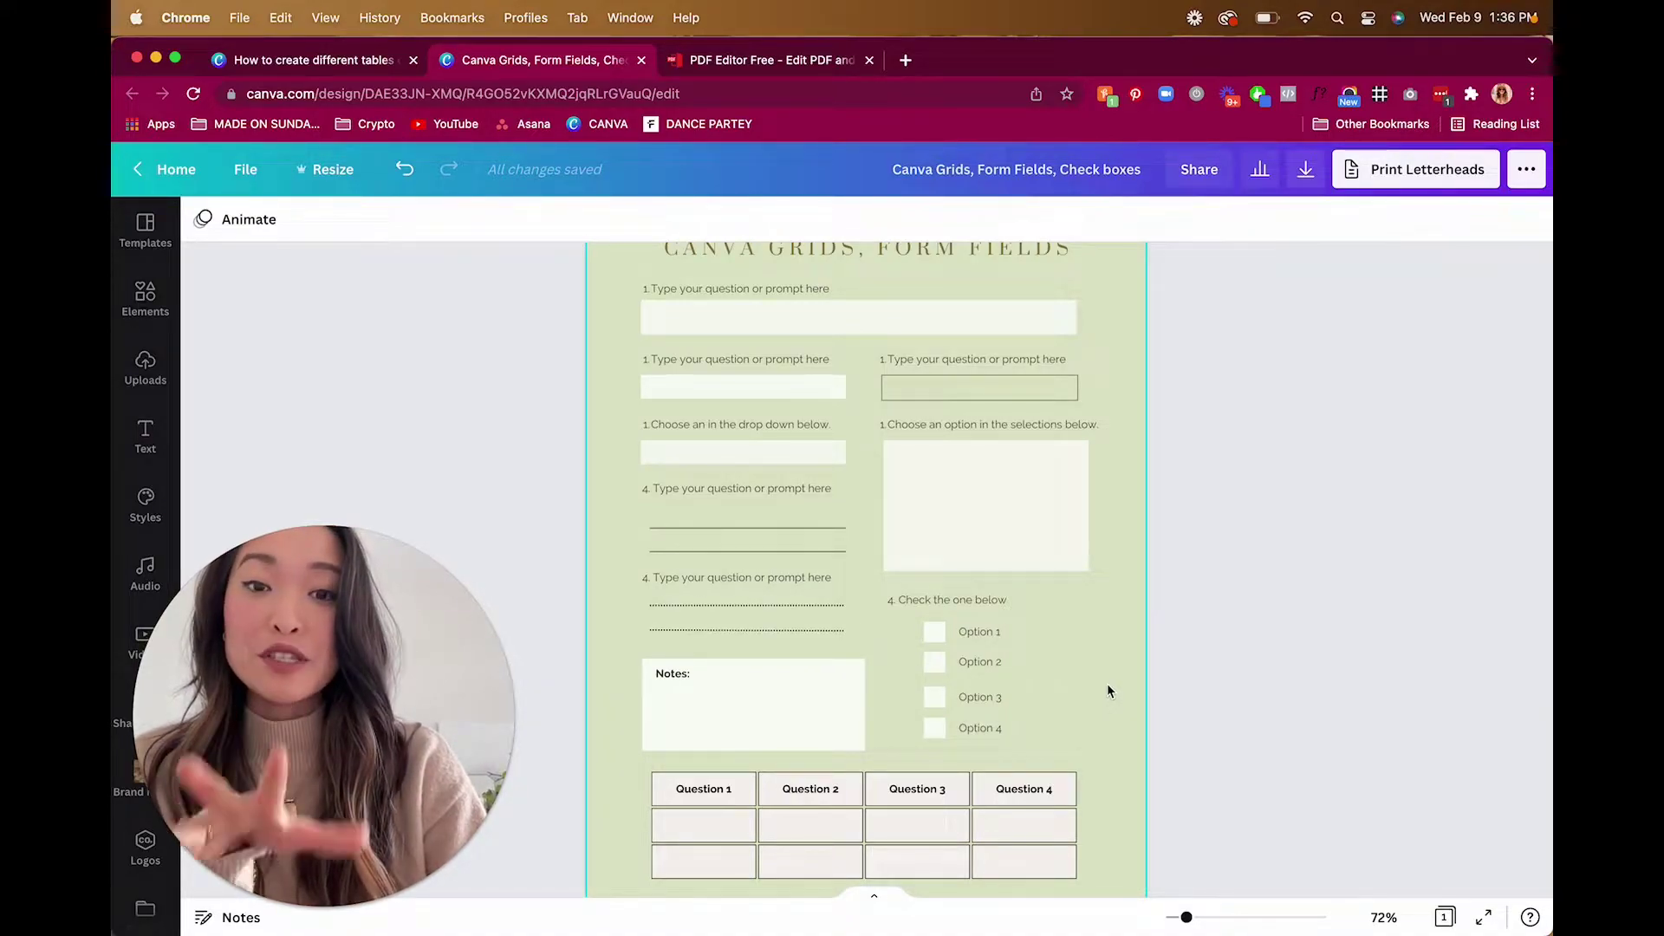
{"action": "scroll", "coordinate": [1106, 682], "scroll_direction": "down", "scroll_amount": 2}
{"action": "scroll", "coordinate": [1106, 683], "scroll_direction": "up", "scroll_amount": 2}
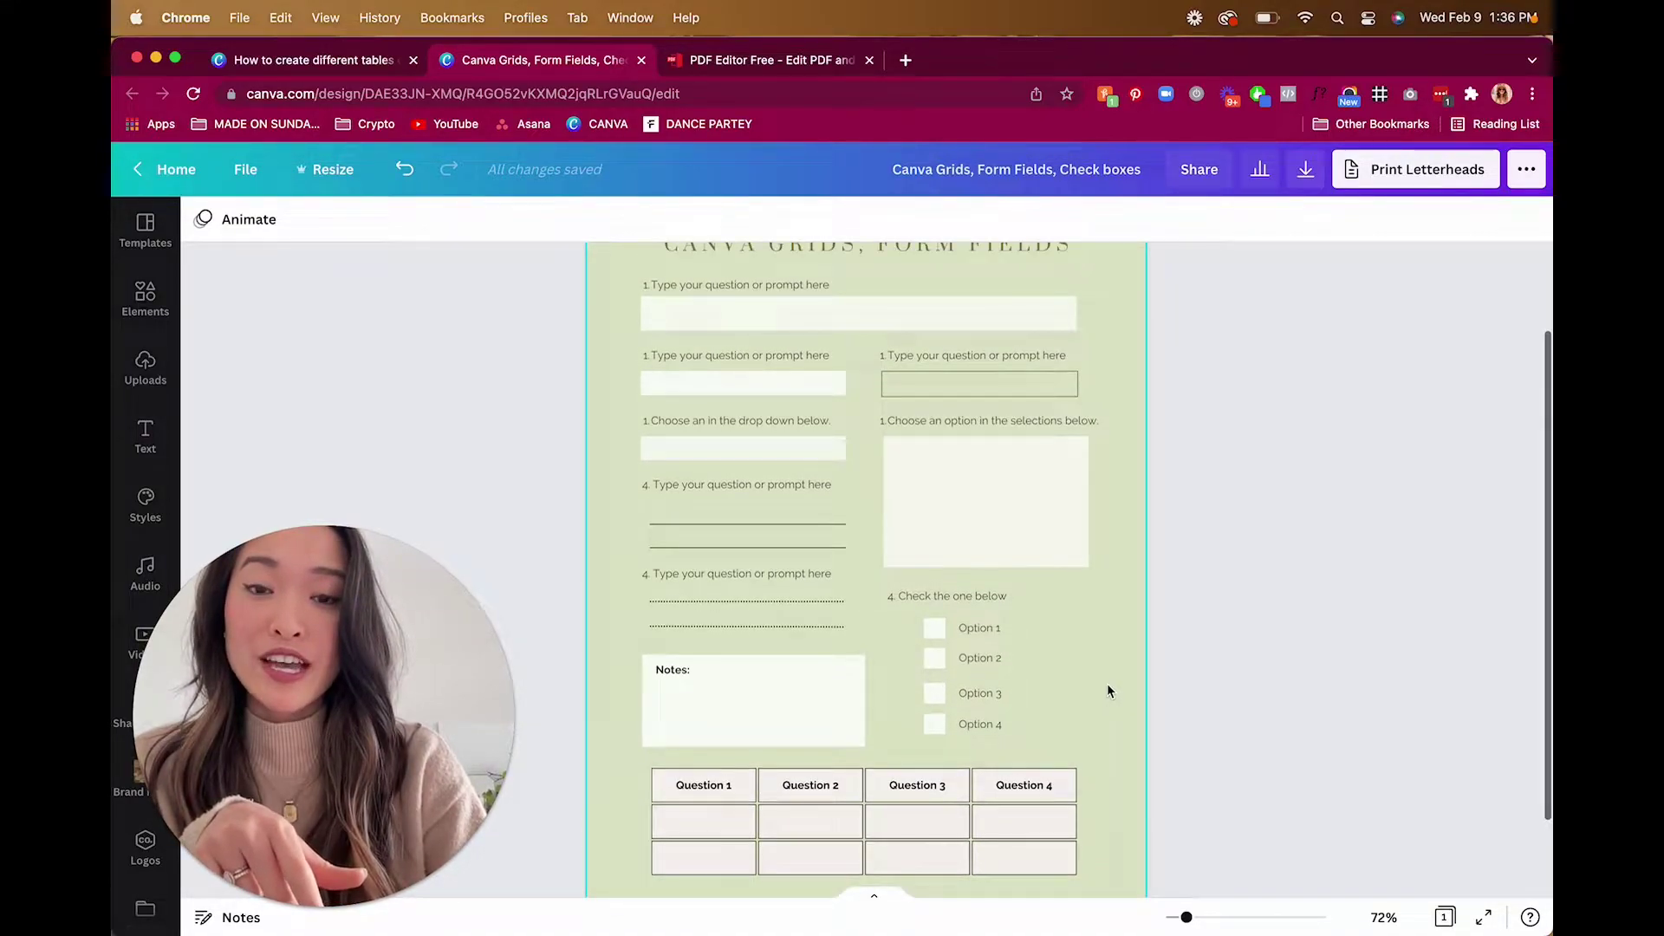
{"action": "scroll", "coordinate": [1108, 690], "scroll_direction": "down", "scroll_amount": 2}
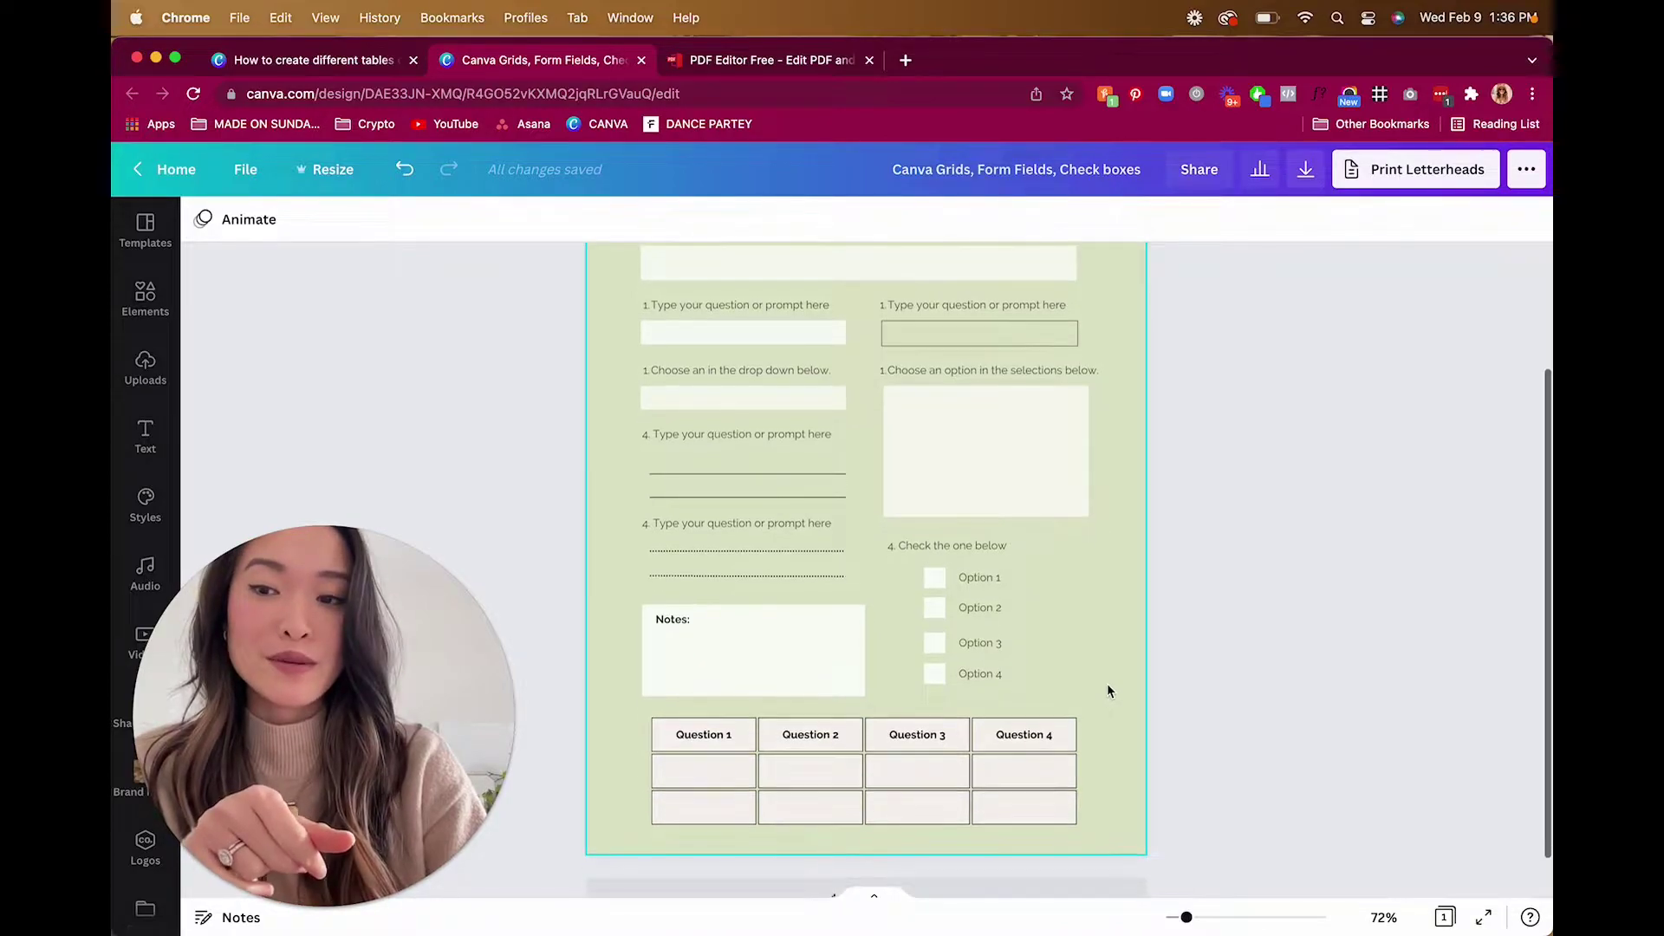
{"action": "scroll", "coordinate": [1107, 690], "scroll_direction": "down", "scroll_amount": 2}
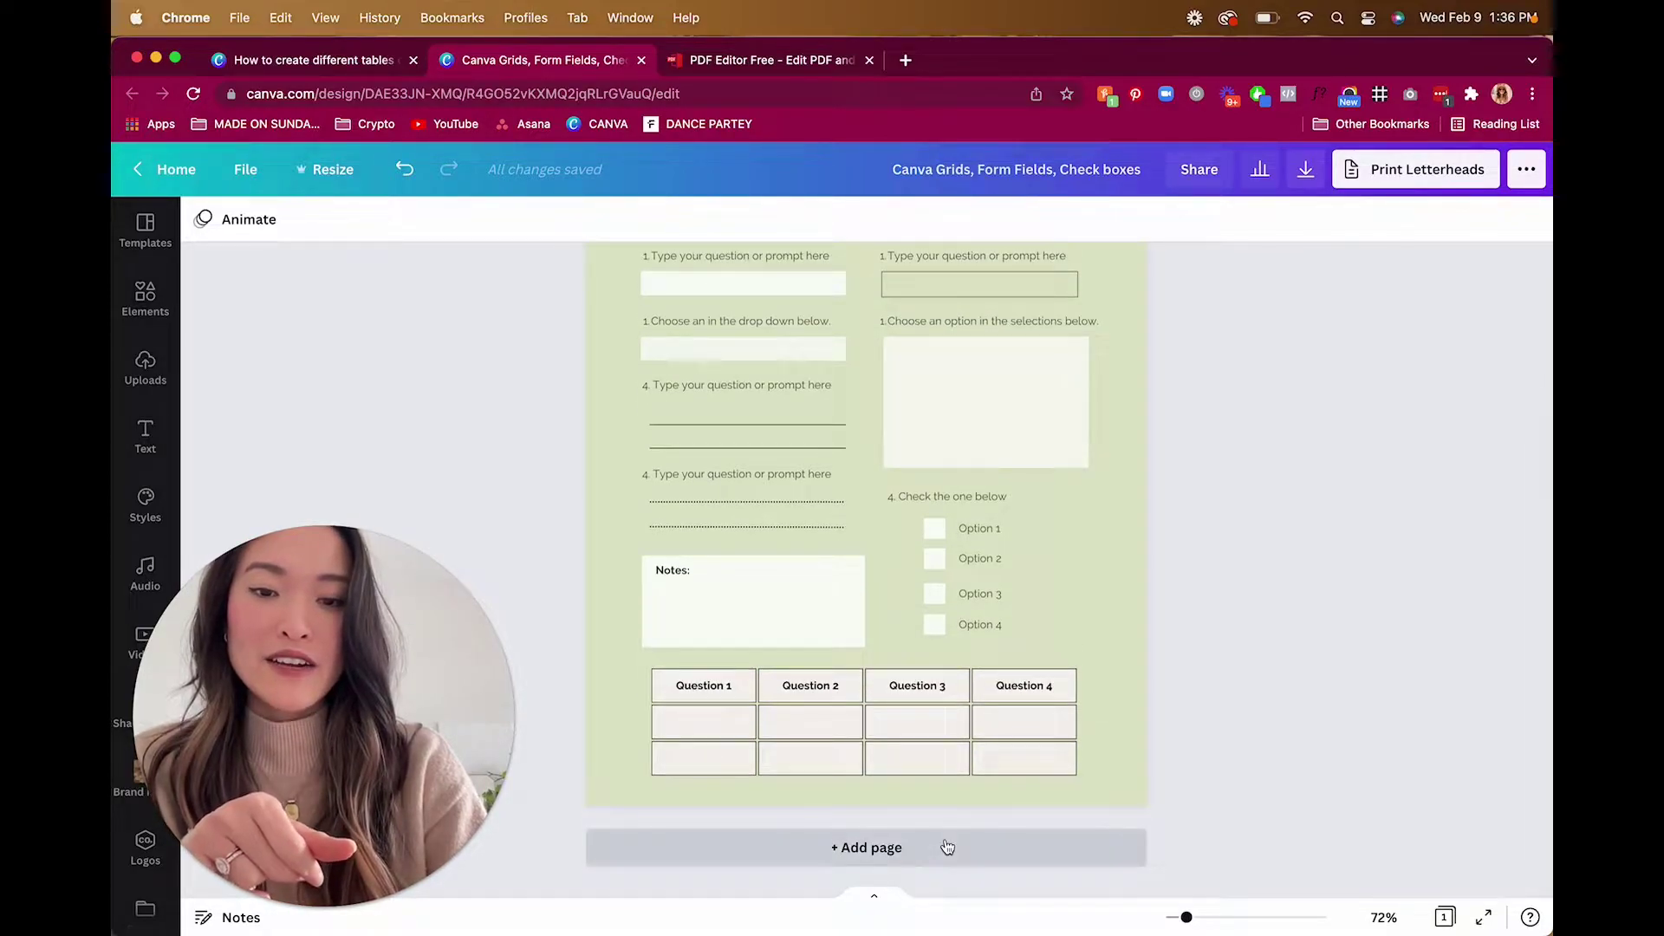
{"action": "left_click", "coordinate": [867, 847]}
{"action": "scroll", "coordinate": [995, 716], "scroll_direction": "up", "scroll_amount": 15}
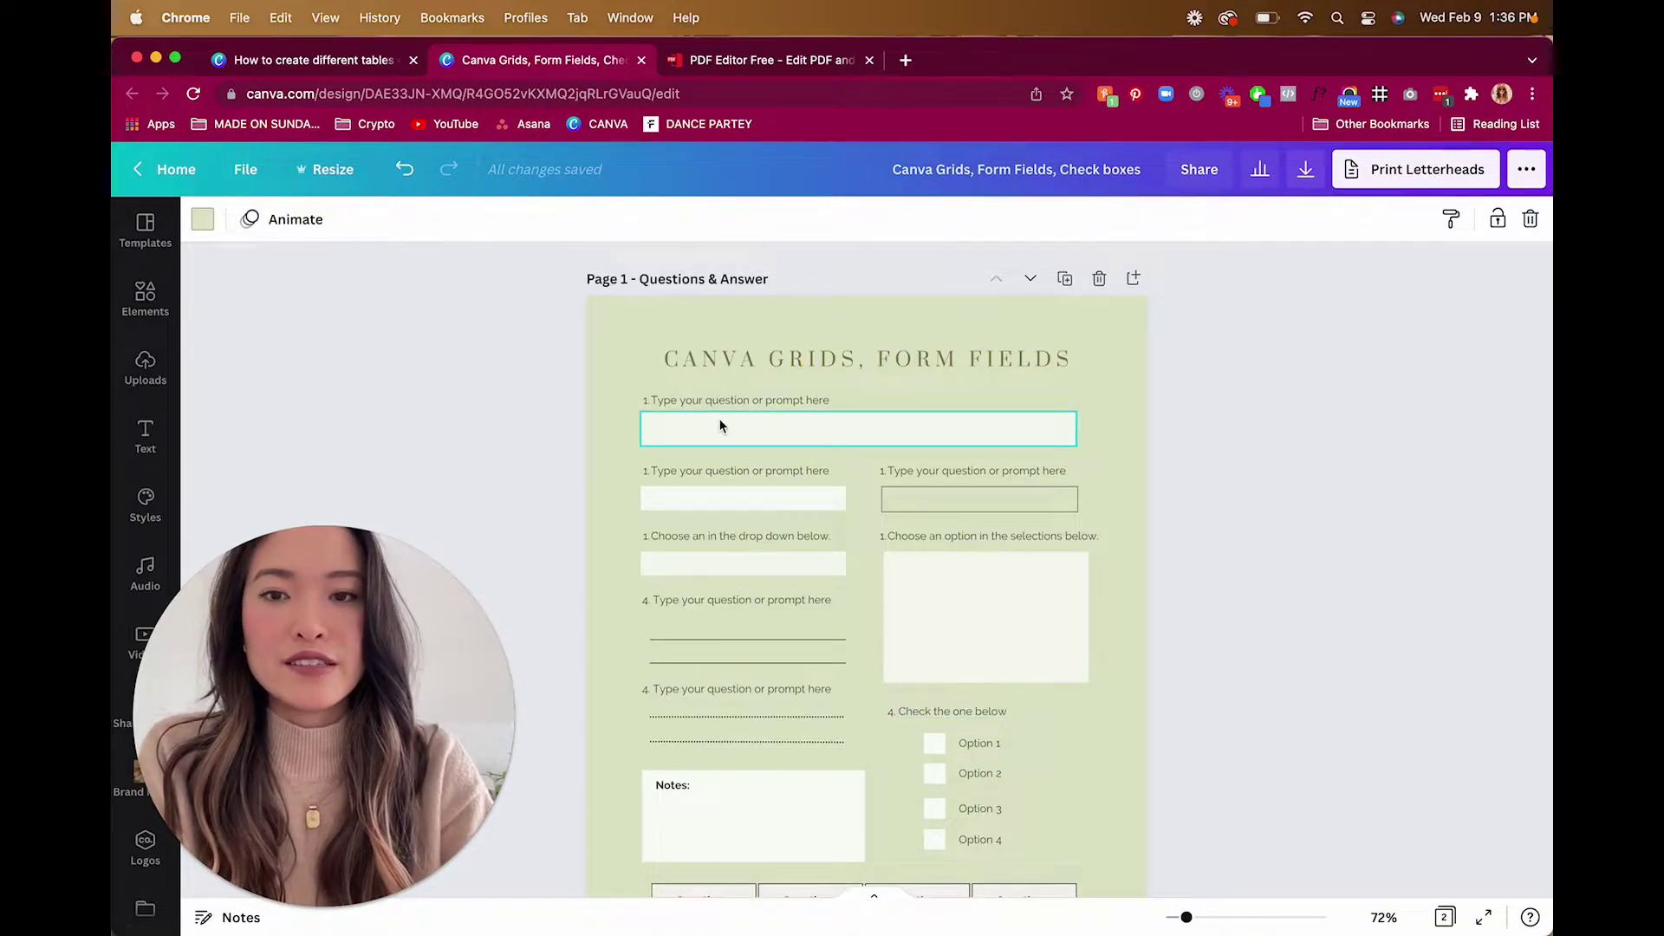
{"action": "scroll", "coordinate": [719, 426], "scroll_direction": "down", "scroll_amount": 15}
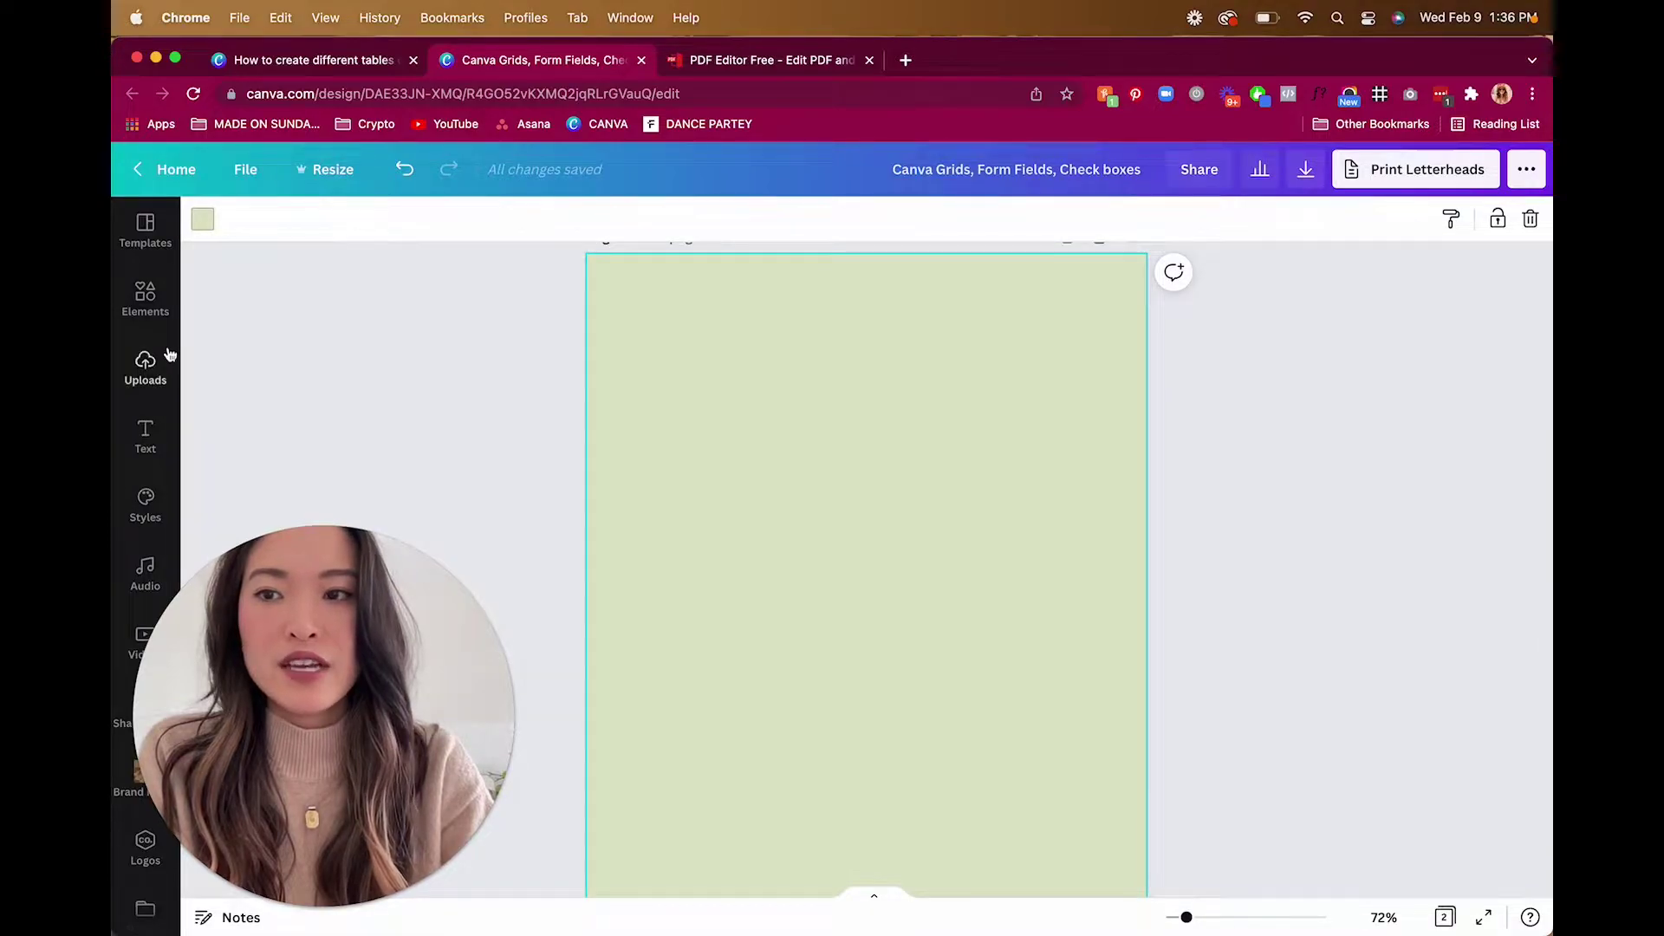
Step: Add a subheading near the top of the new page reading "1) This is question number 1."
{"action": "left_click", "coordinate": [161, 433]}
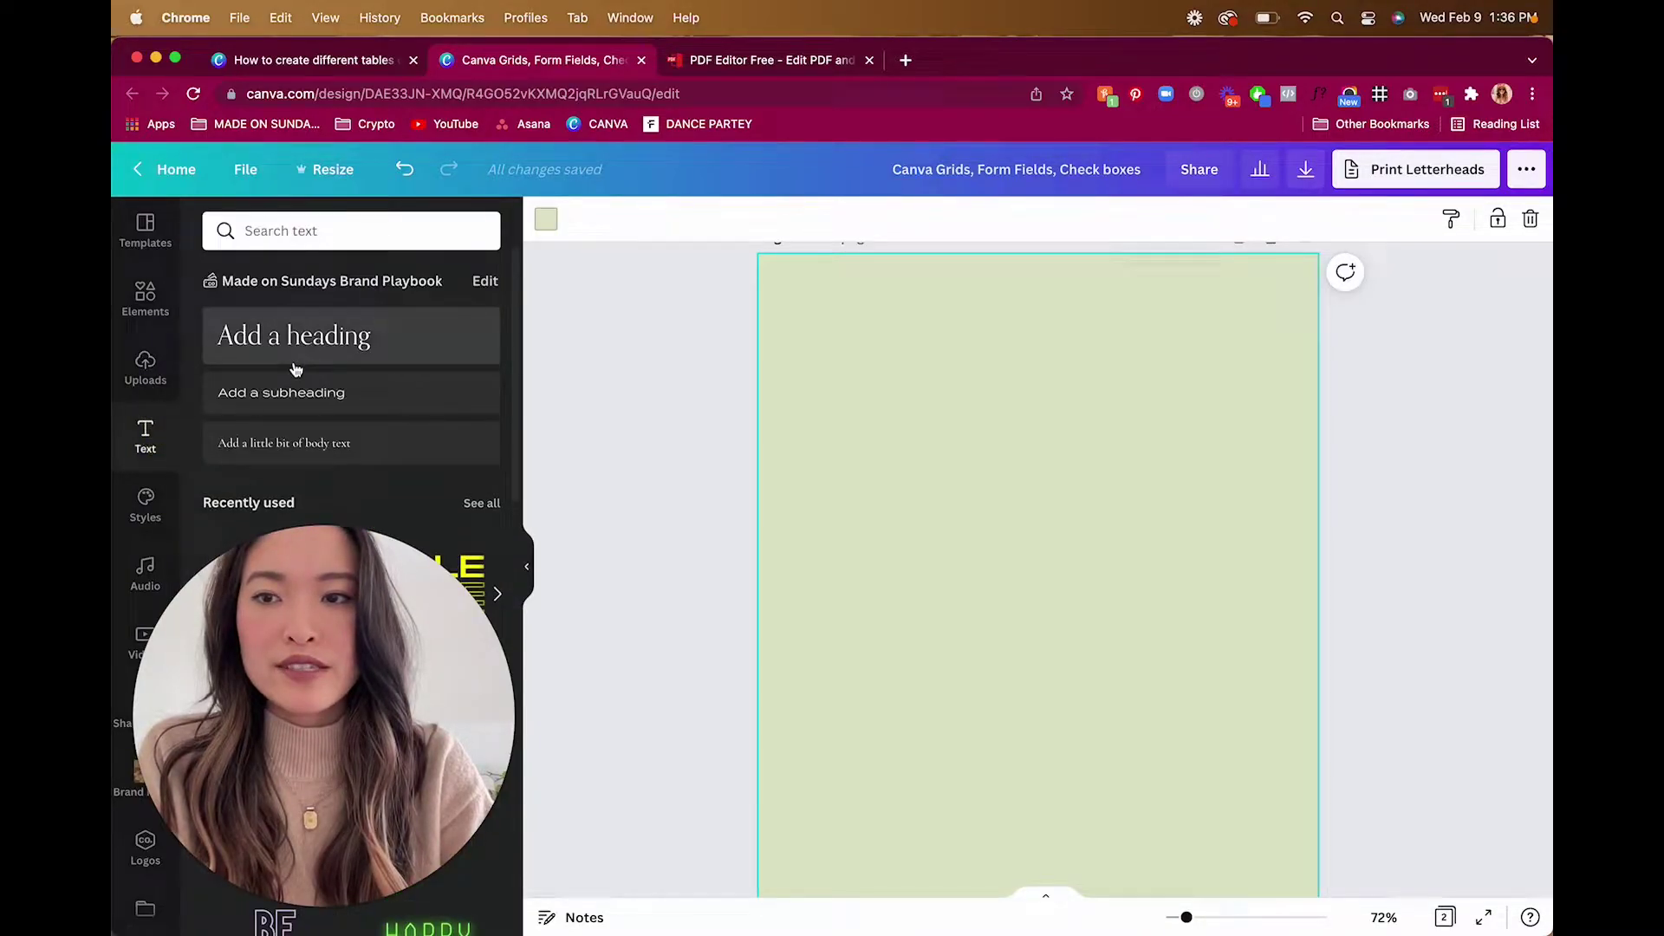
{"action": "left_click", "coordinate": [273, 404]}
{"action": "left_click_drag", "start_coordinate": [1054, 615], "coordinate": [905, 420]}
{"action": "double_click", "coordinate": [922, 379]}
{"action": "key", "text": "BackSpace"}
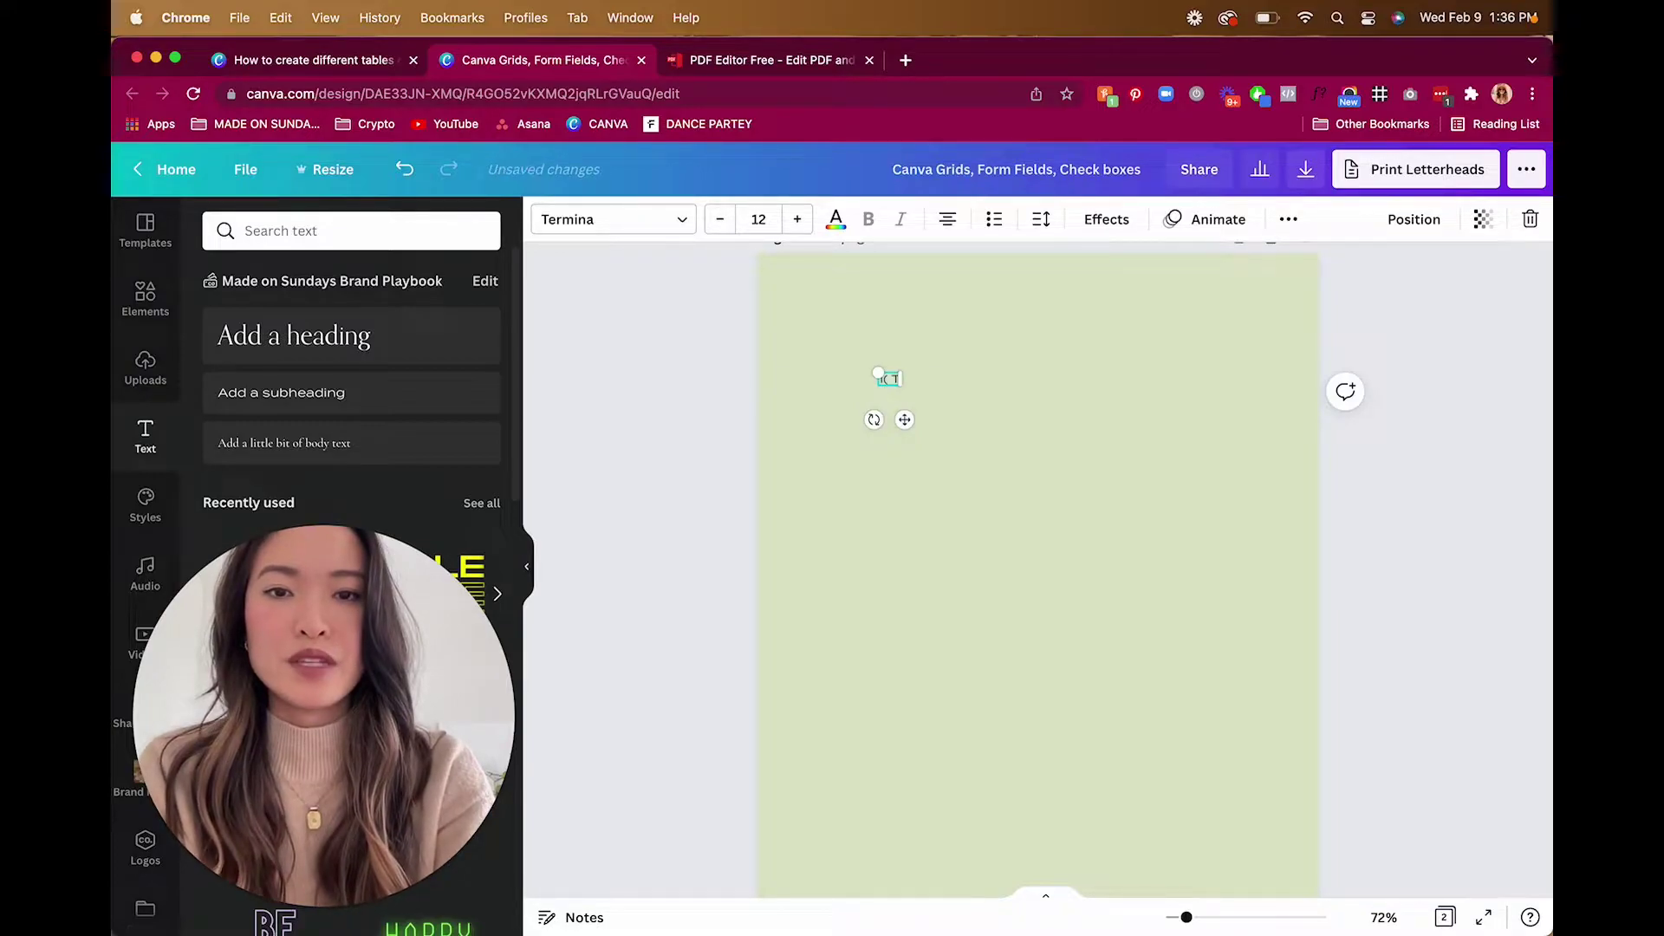
{"action": "type", "text": "1) This is"}
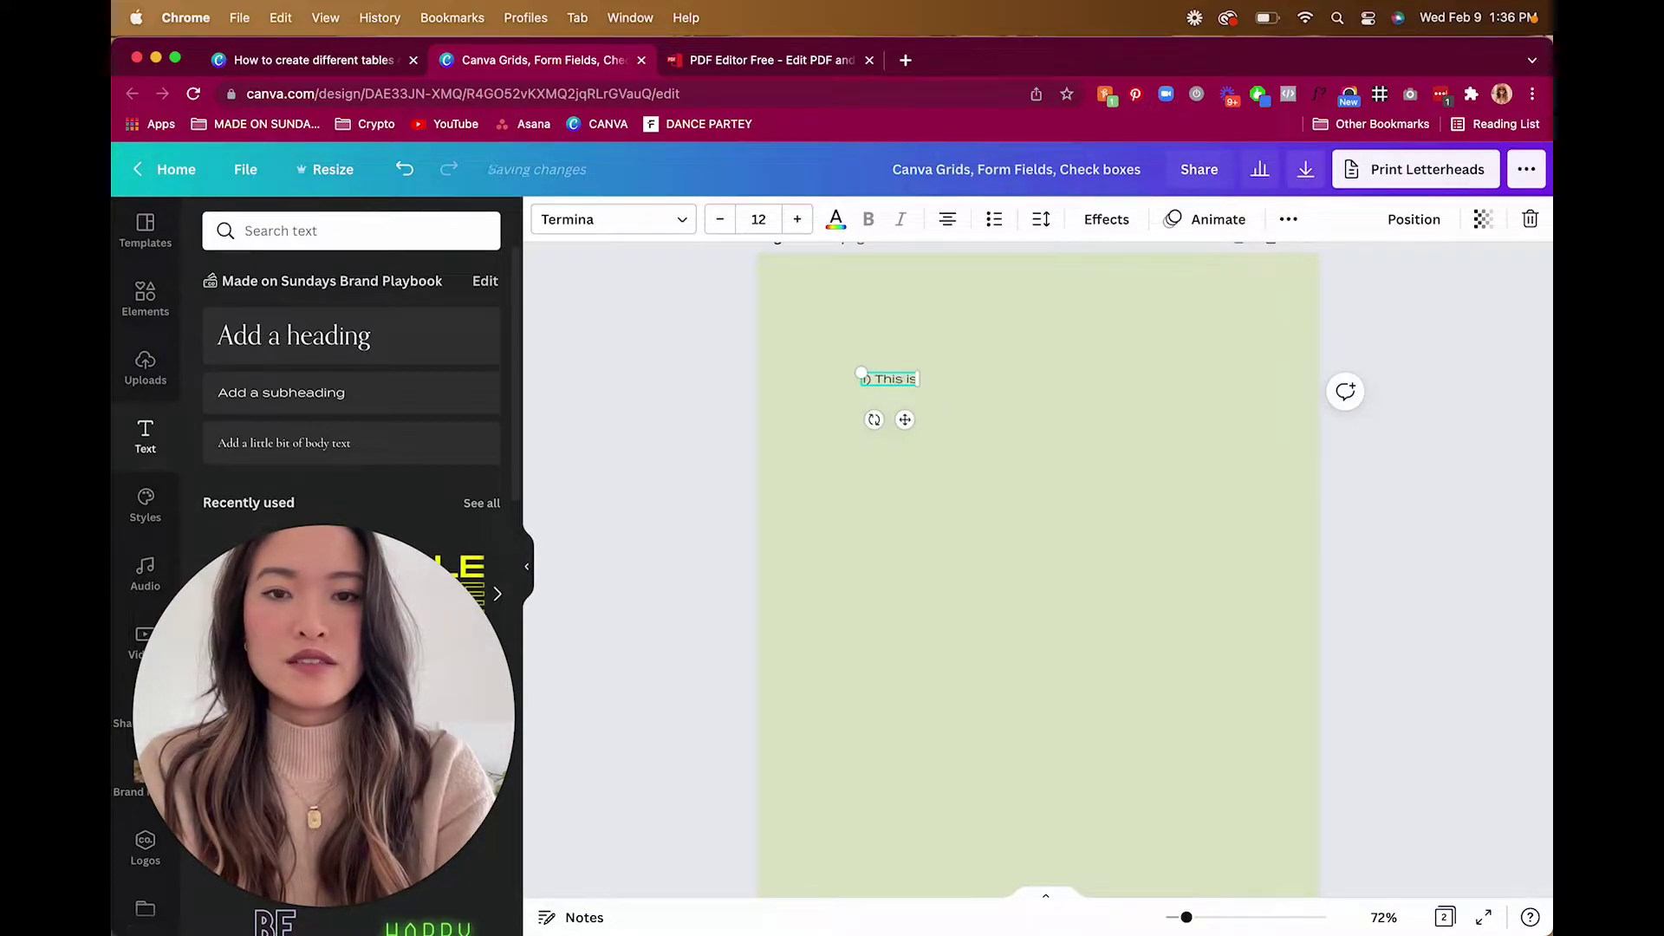
{"action": "type", "text": " question n"}
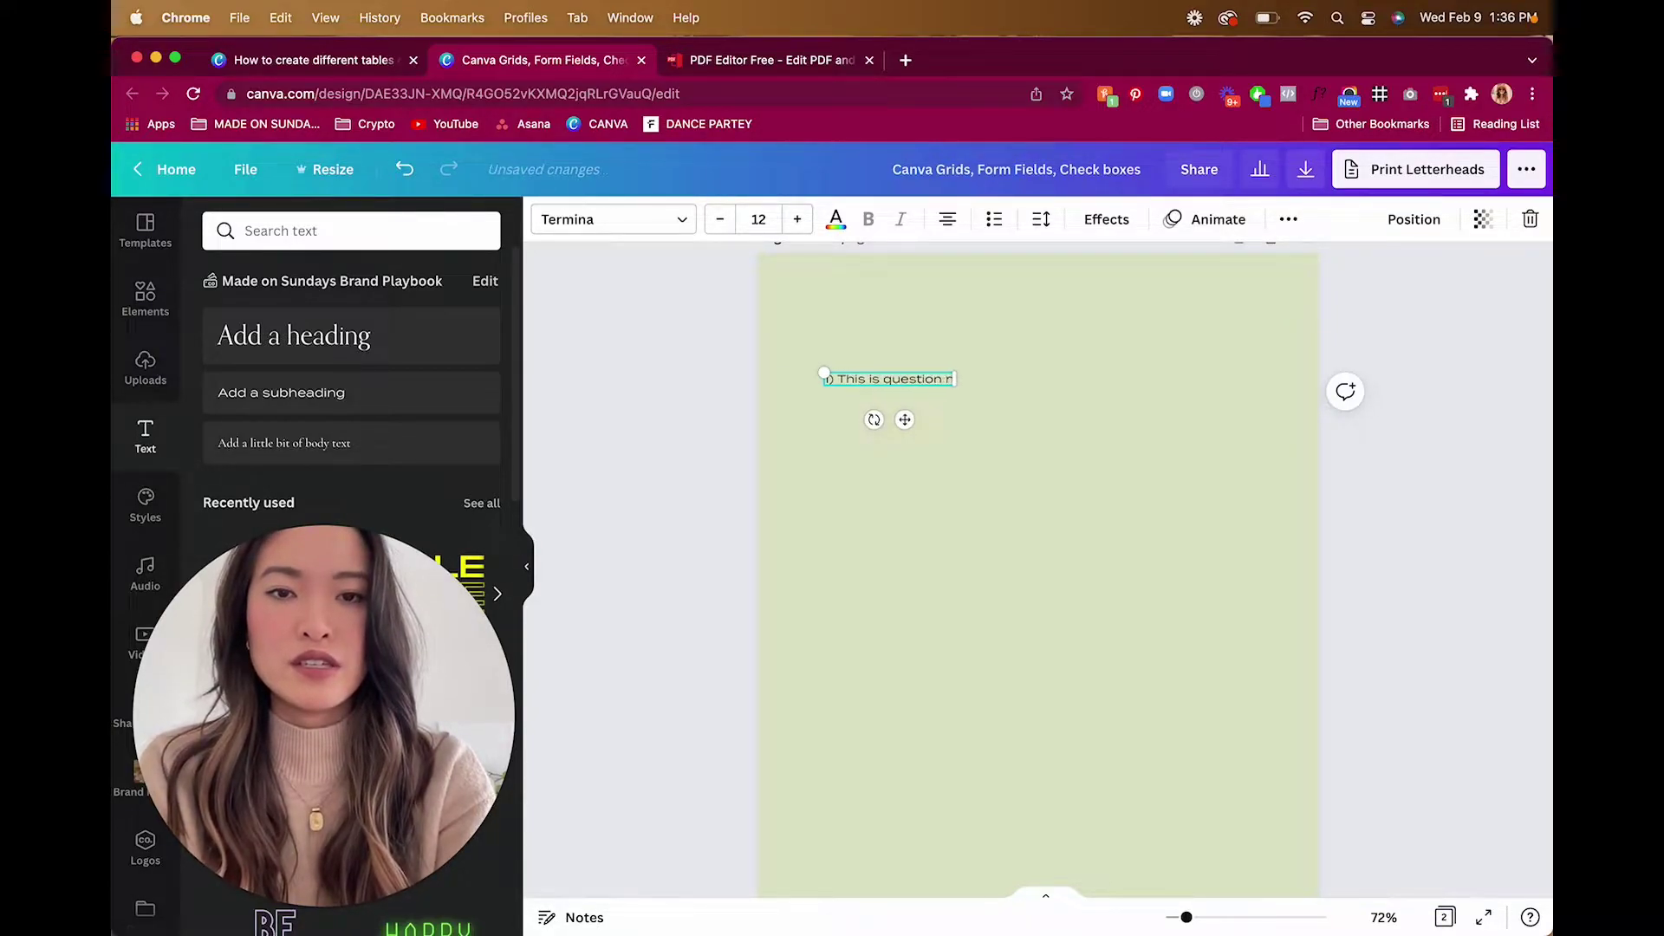
{"action": "type", "text": "umeer 1."}
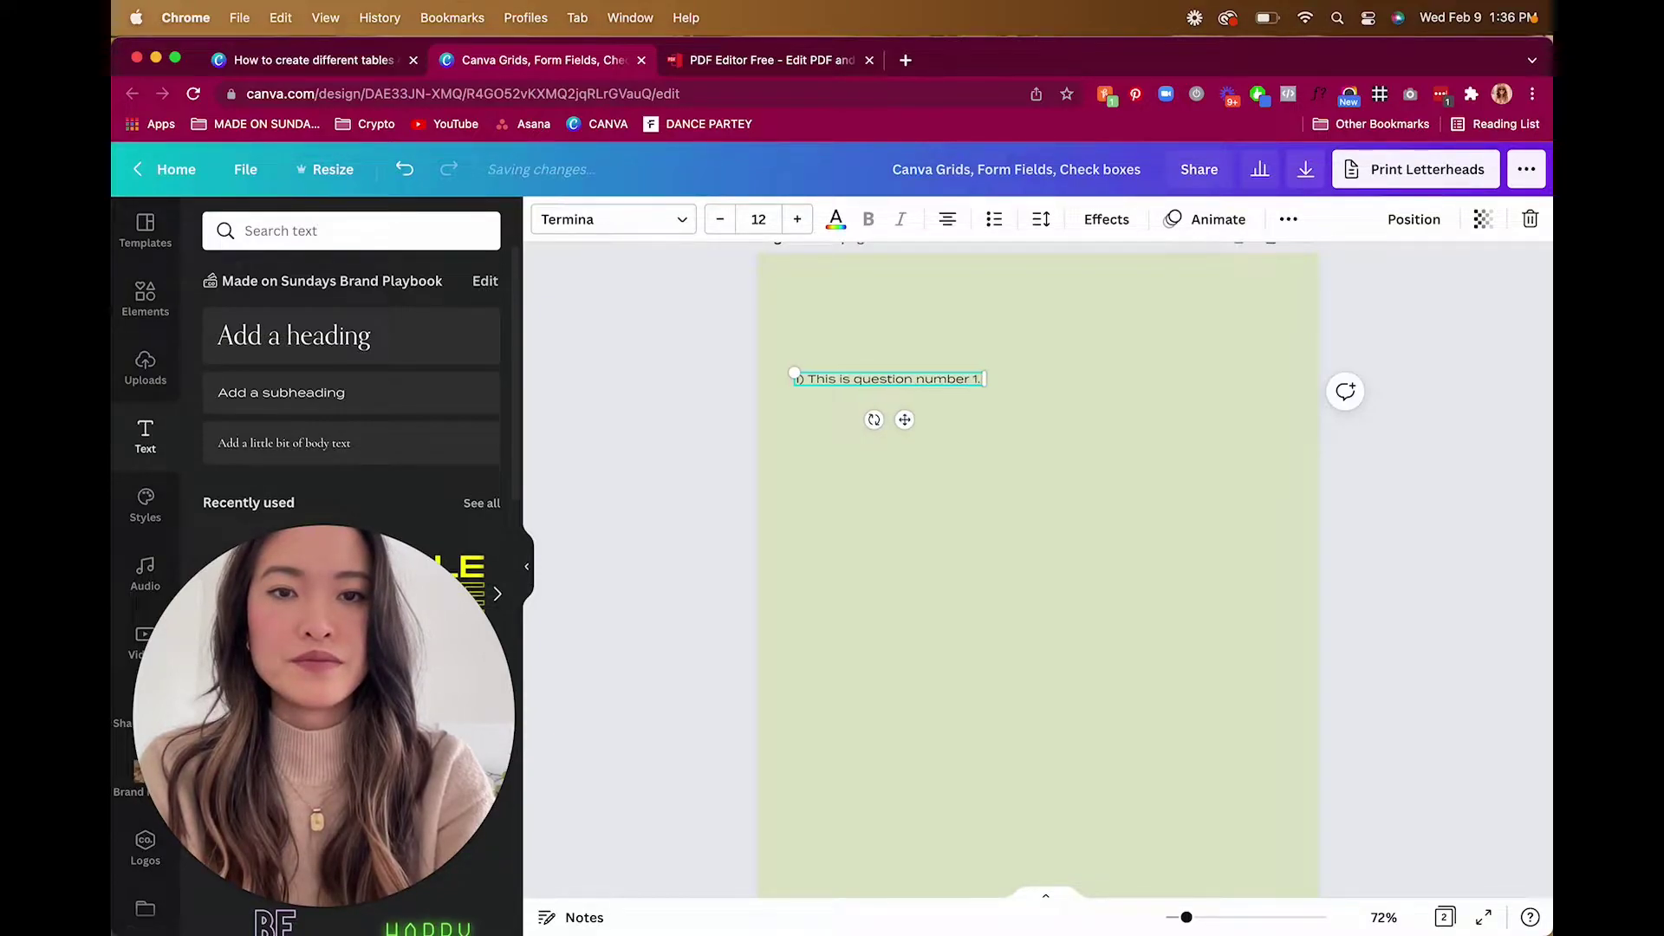
Step: Left-align the question text and move it closer to the page's upper margin
{"action": "left_click", "coordinate": [947, 220]}
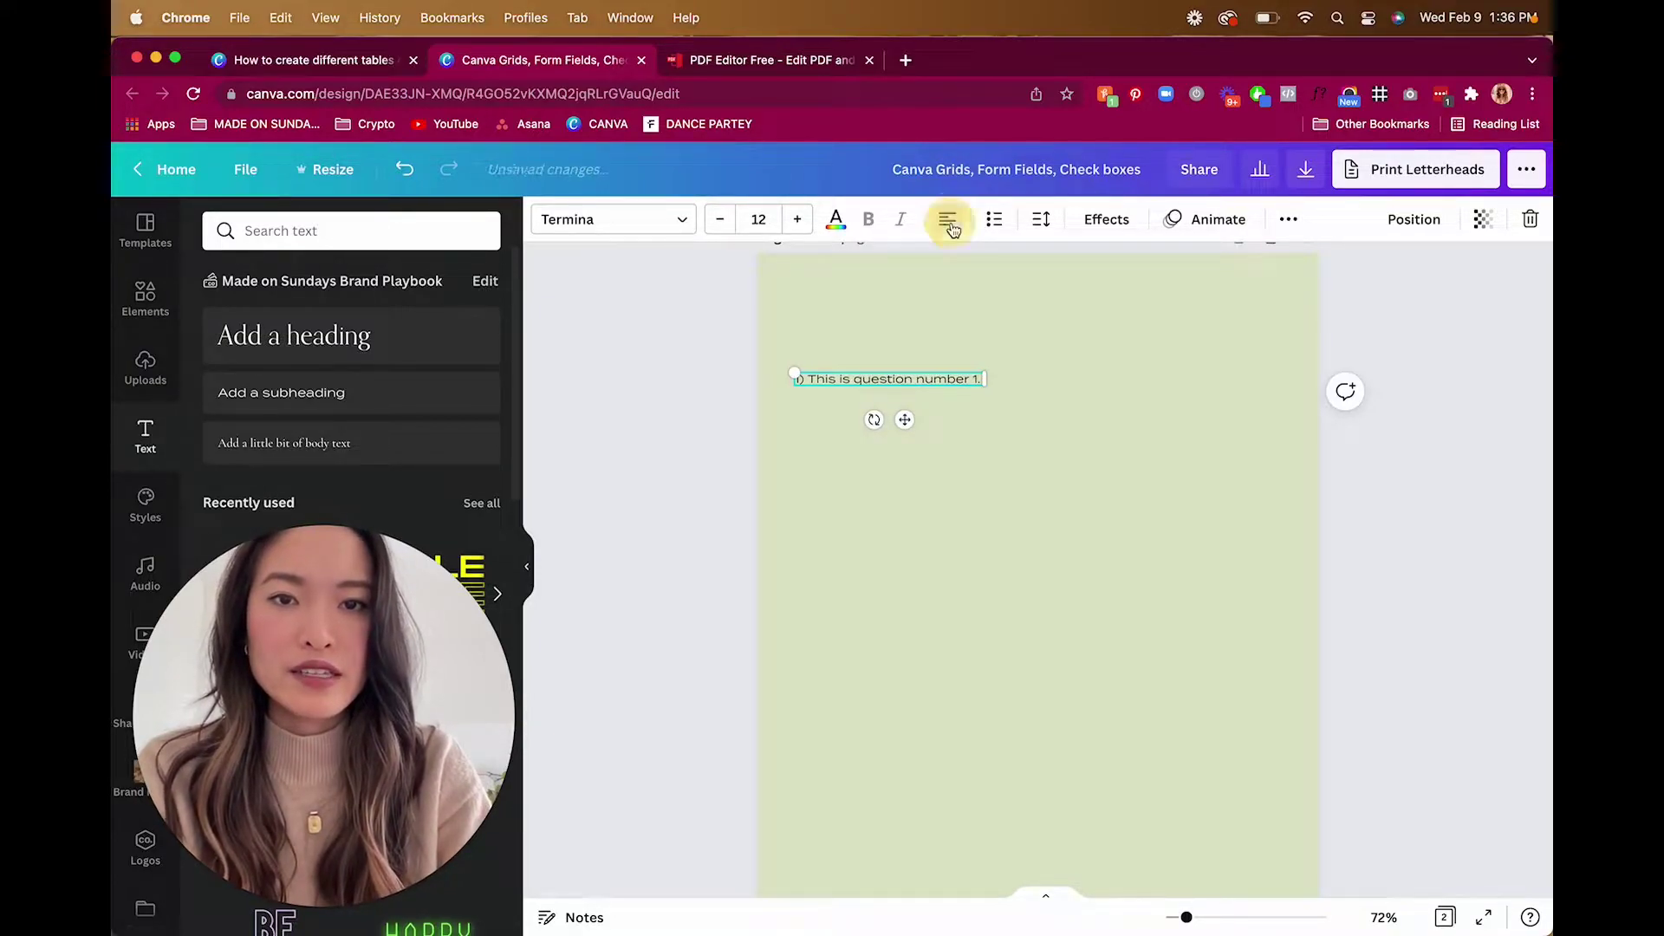
{"action": "left_click", "coordinate": [971, 403]}
{"action": "left_click_drag", "start_coordinate": [961, 378], "coordinate": [984, 350]}
{"action": "left_click", "coordinate": [947, 310]}
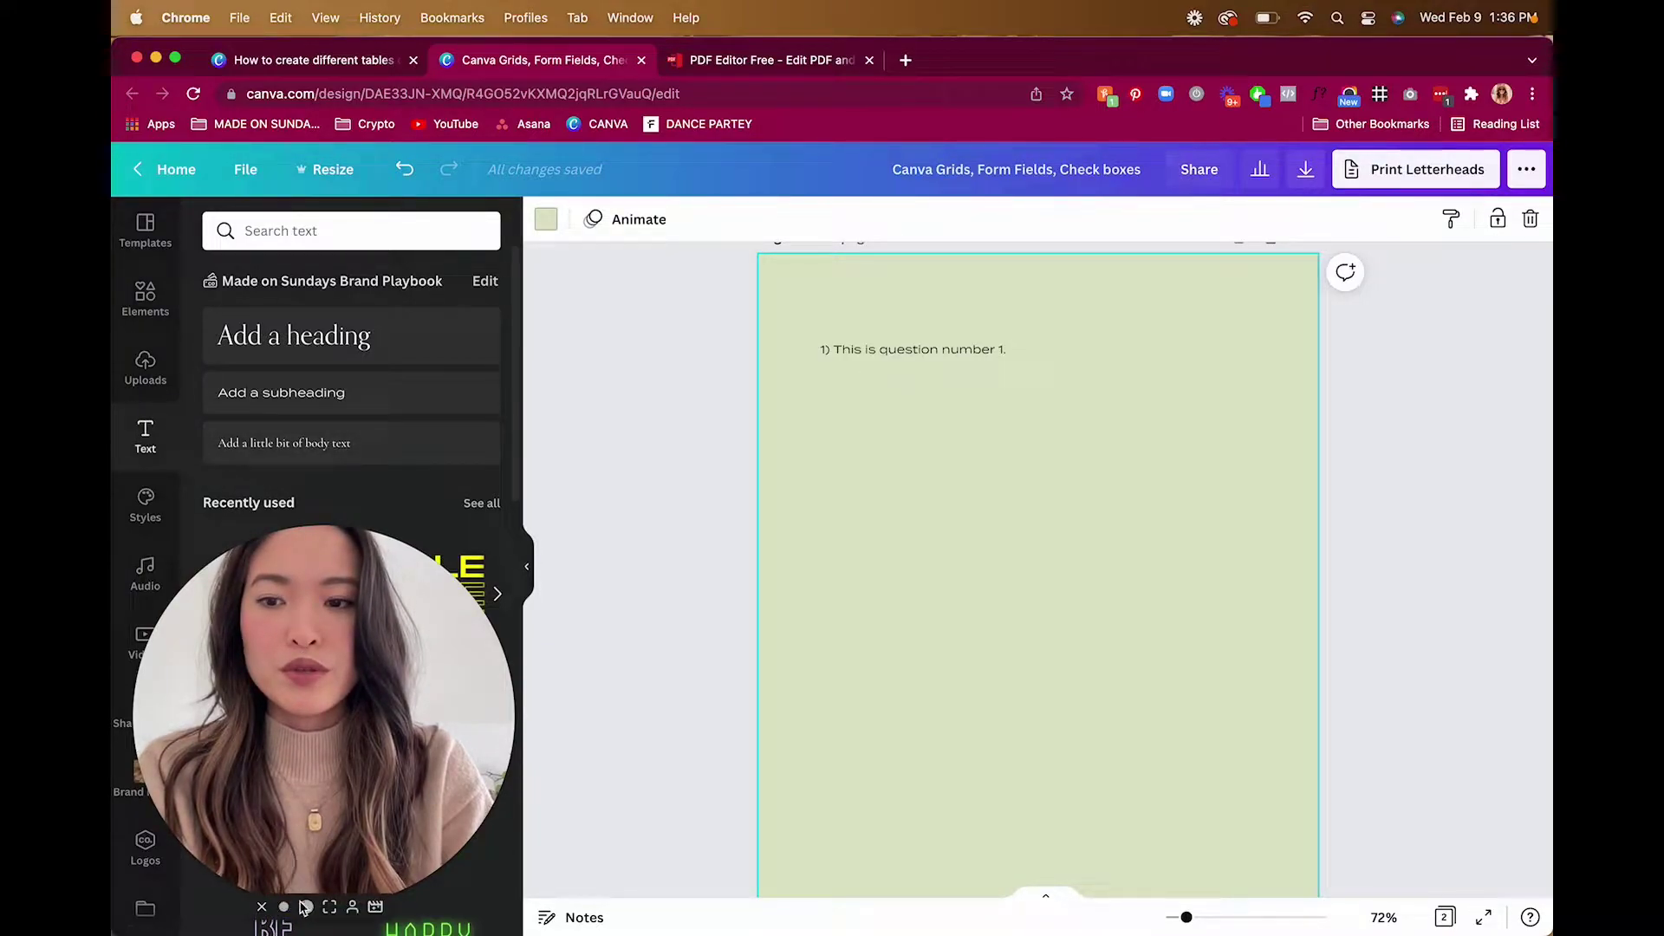
{"action": "left_click", "coordinate": [286, 906]}
{"action": "left_click_drag", "start_coordinate": [229, 798], "coordinate": [1438, 372]}
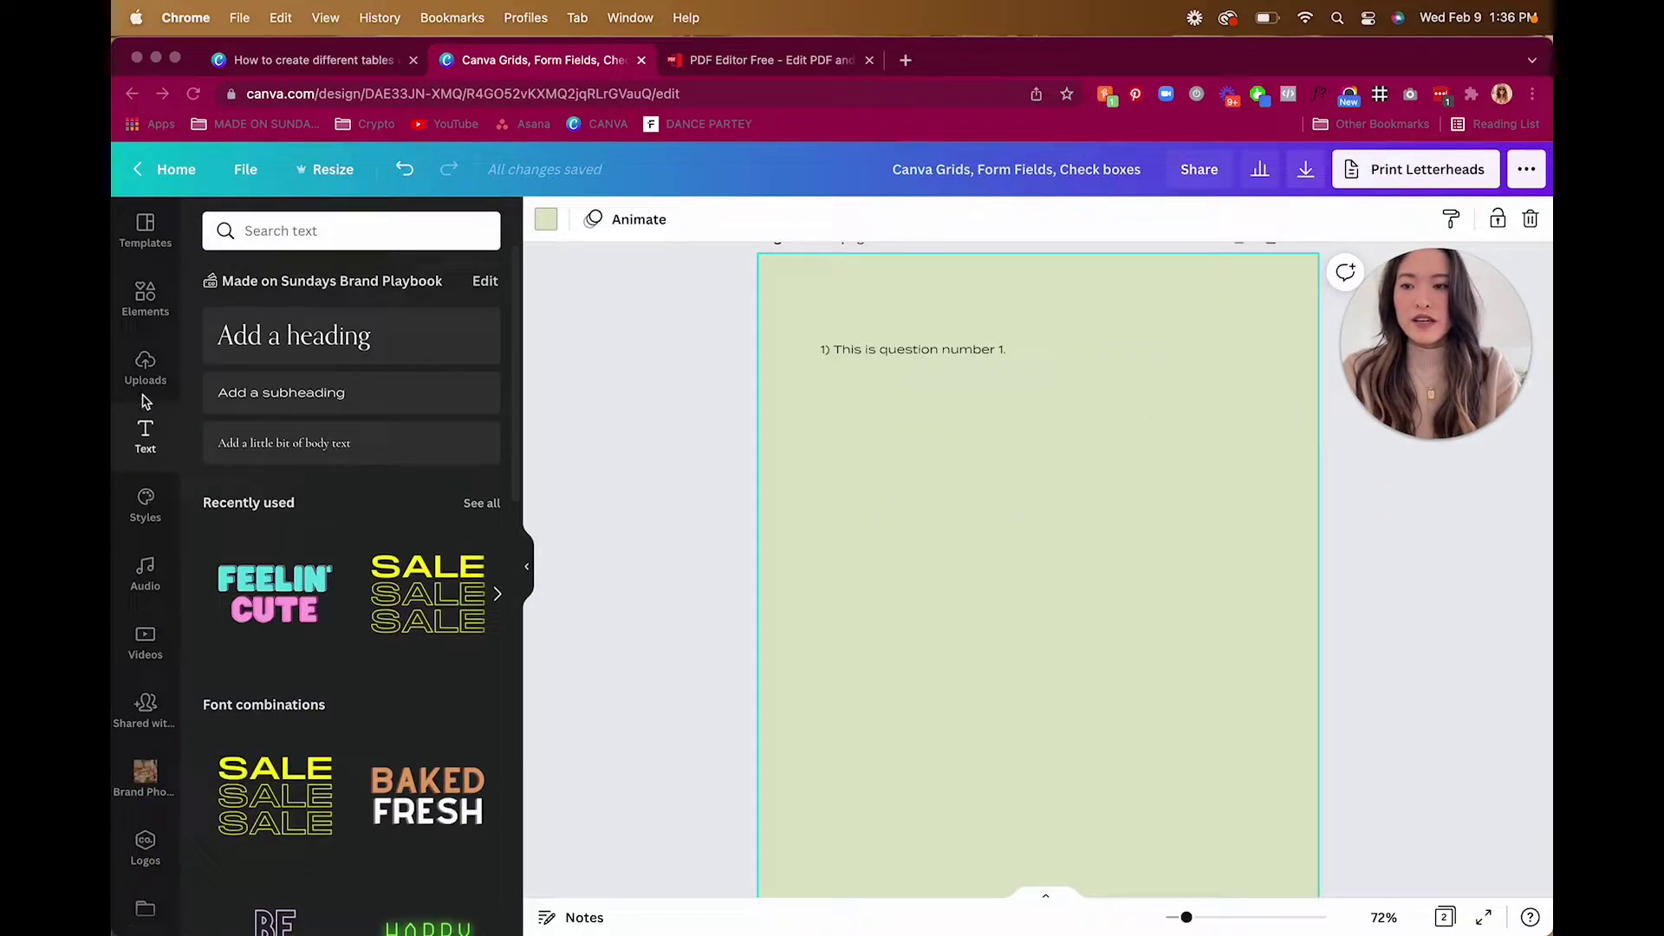
Step: Insert a square from the full Lines & Shapes collection onto the second page
{"action": "left_click", "coordinate": [145, 299]}
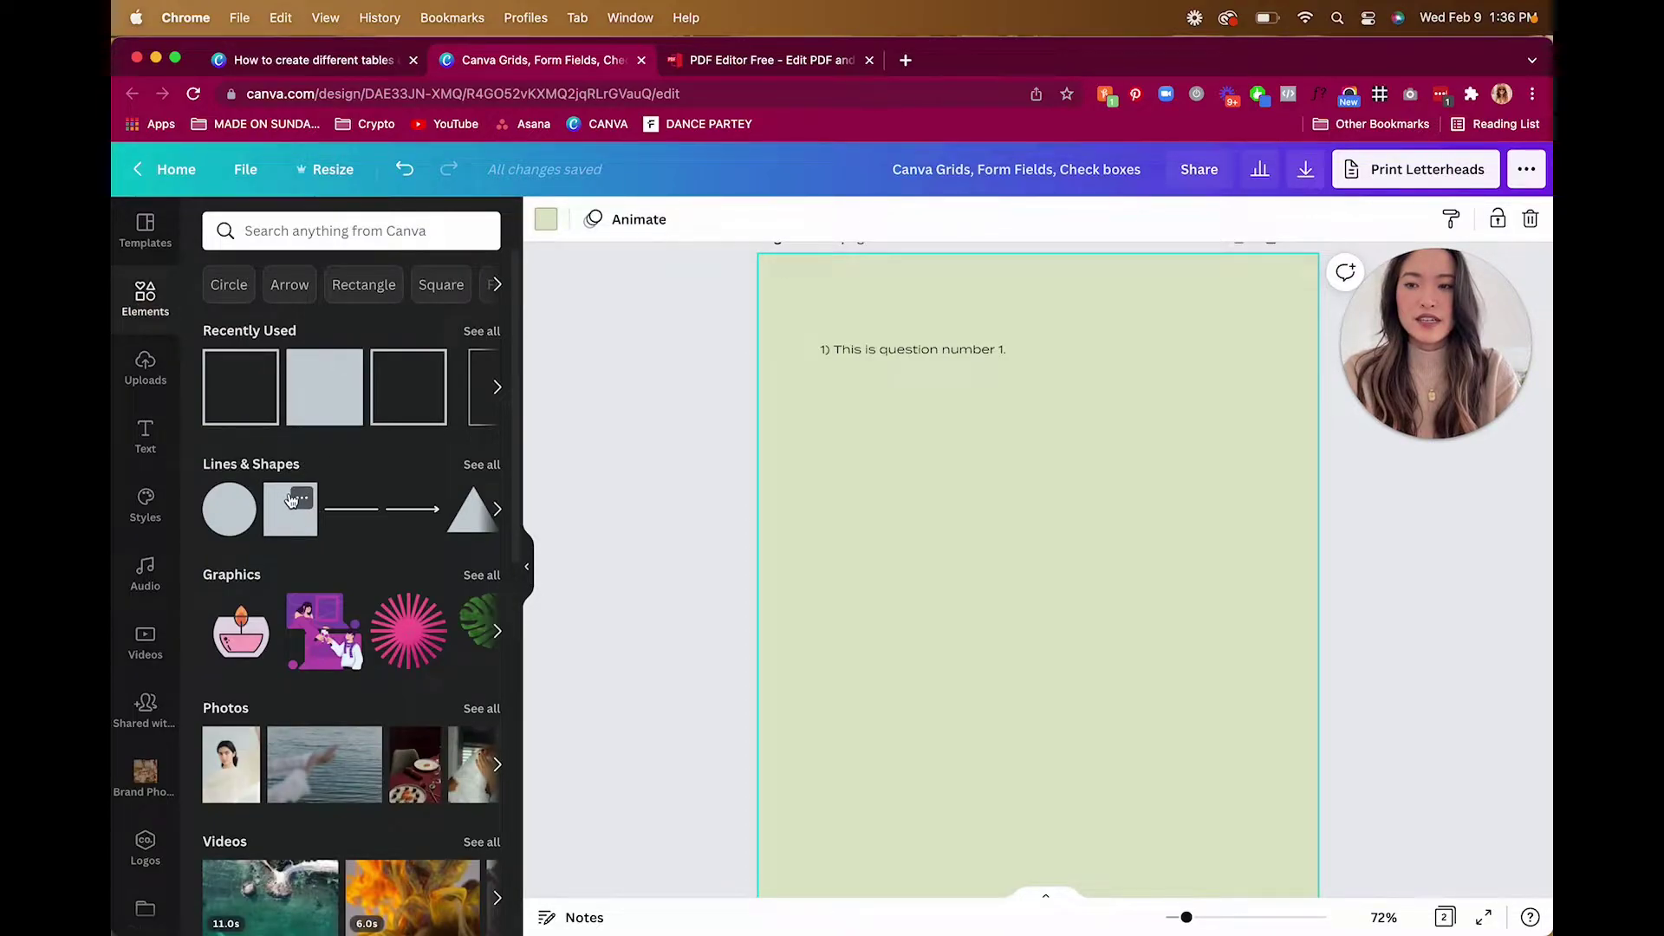
{"action": "scroll", "coordinate": [312, 397], "scroll_direction": "down", "scroll_amount": 1}
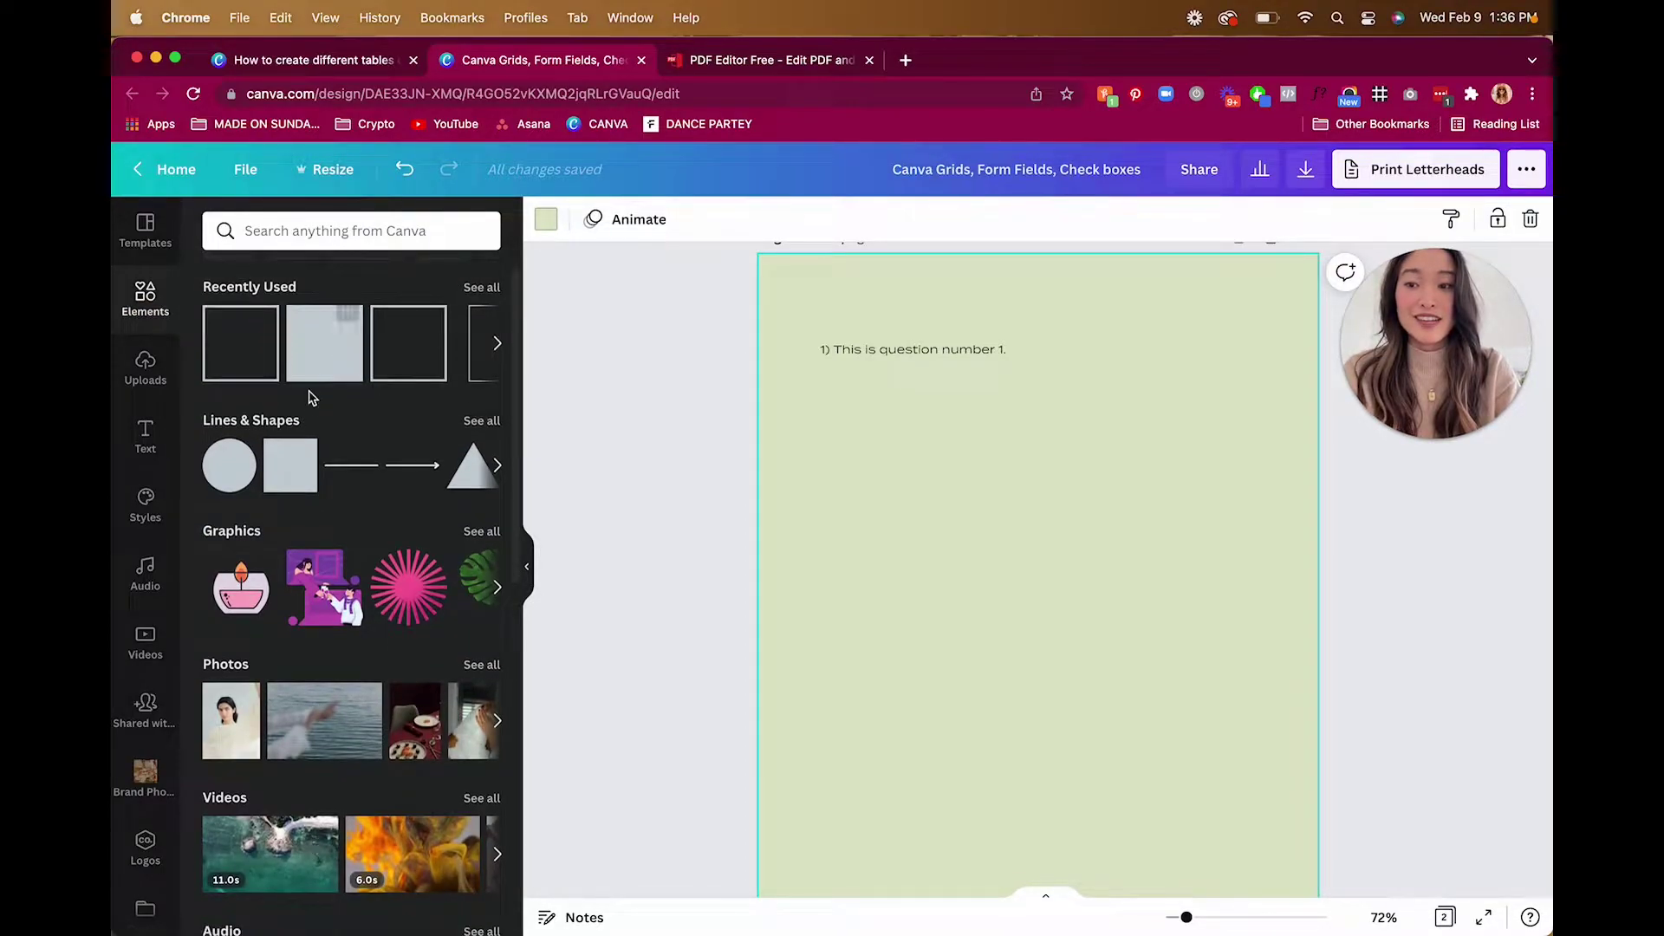
{"action": "left_click", "coordinate": [478, 422]}
{"action": "left_click", "coordinate": [296, 472]}
{"action": "left_click", "coordinate": [281, 483]}
{"action": "left_click", "coordinate": [288, 479]}
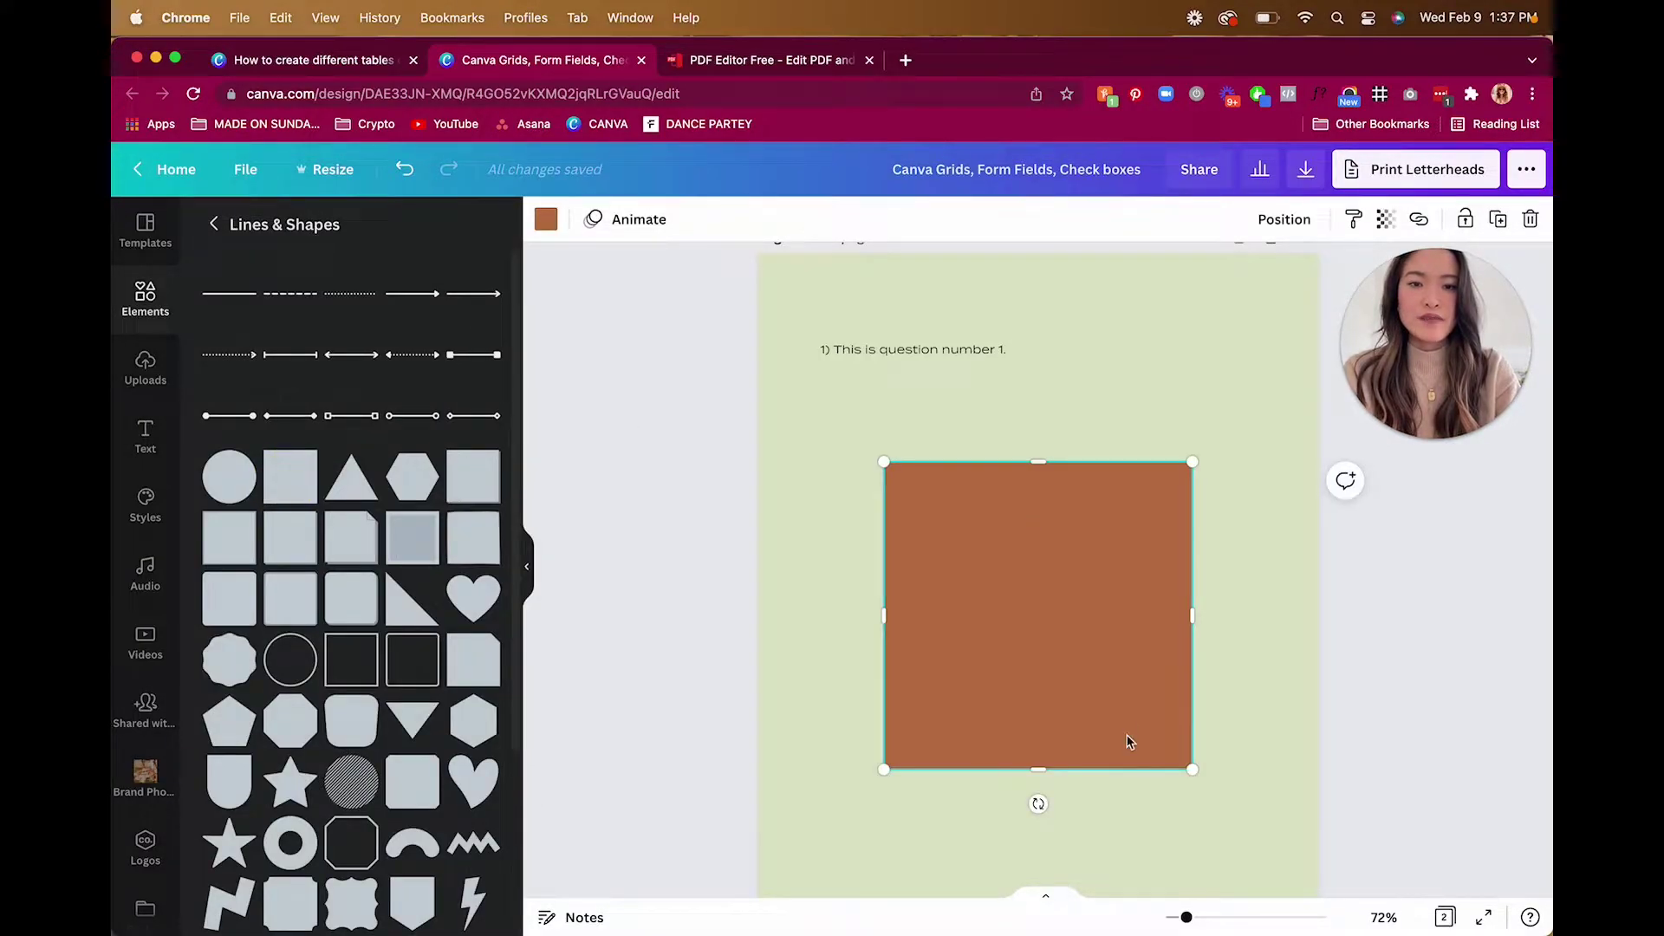
Step: Reshape the square into a long, thin answer bar and place it directly under the question, flush with the text's left edge
{"action": "left_click_drag", "start_coordinate": [1043, 767], "coordinate": [1055, 487]}
{"action": "left_click_drag", "start_coordinate": [1164, 472], "coordinate": [1237, 384]}
{"action": "left_click_drag", "start_coordinate": [1032, 401], "coordinate": [1028, 366]}
{"action": "left_click", "coordinate": [967, 473]}
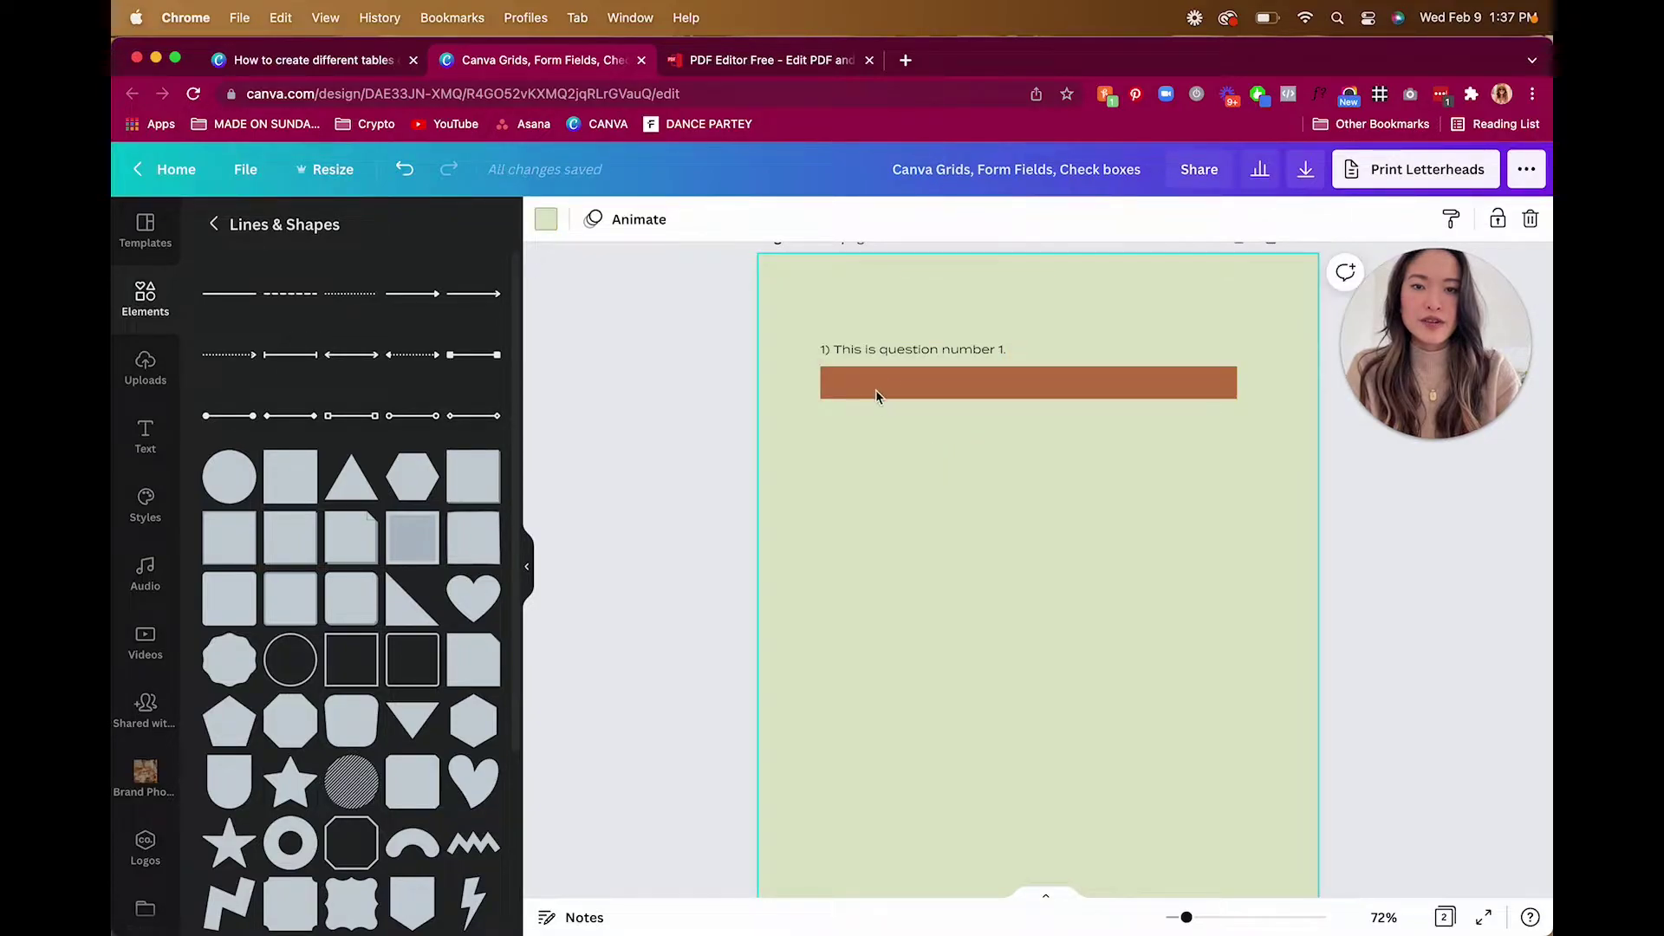
Step: Fill the answer bar with white and set its transparency to about 59
{"action": "left_click", "coordinate": [888, 387]}
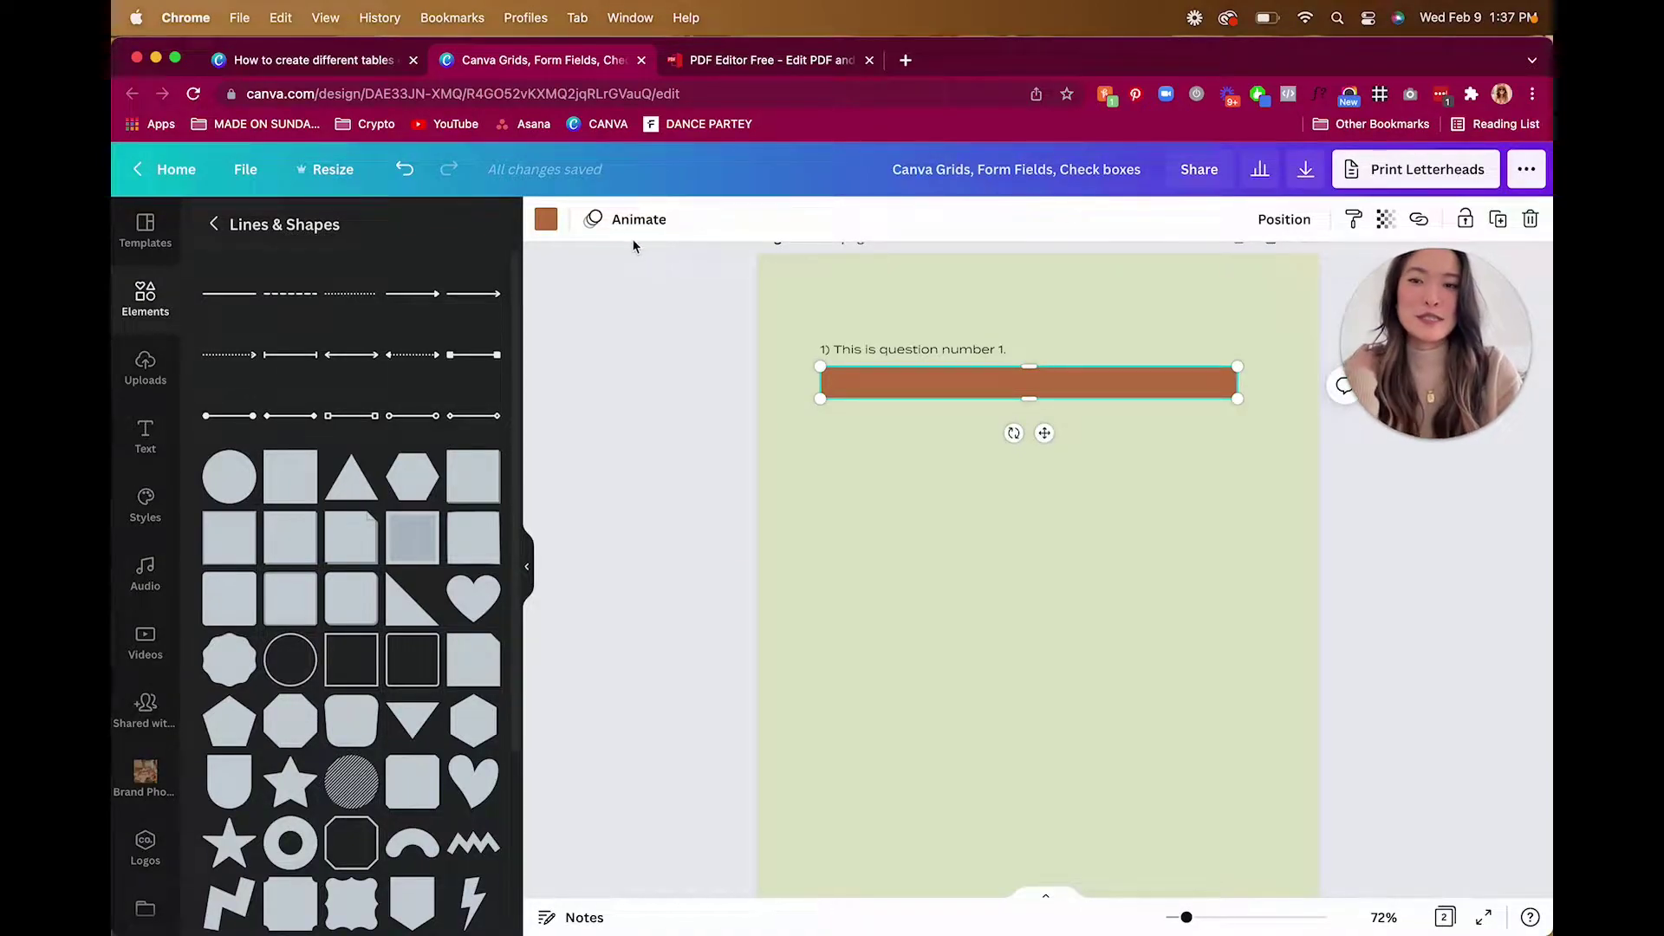
{"action": "left_click", "coordinate": [545, 219]}
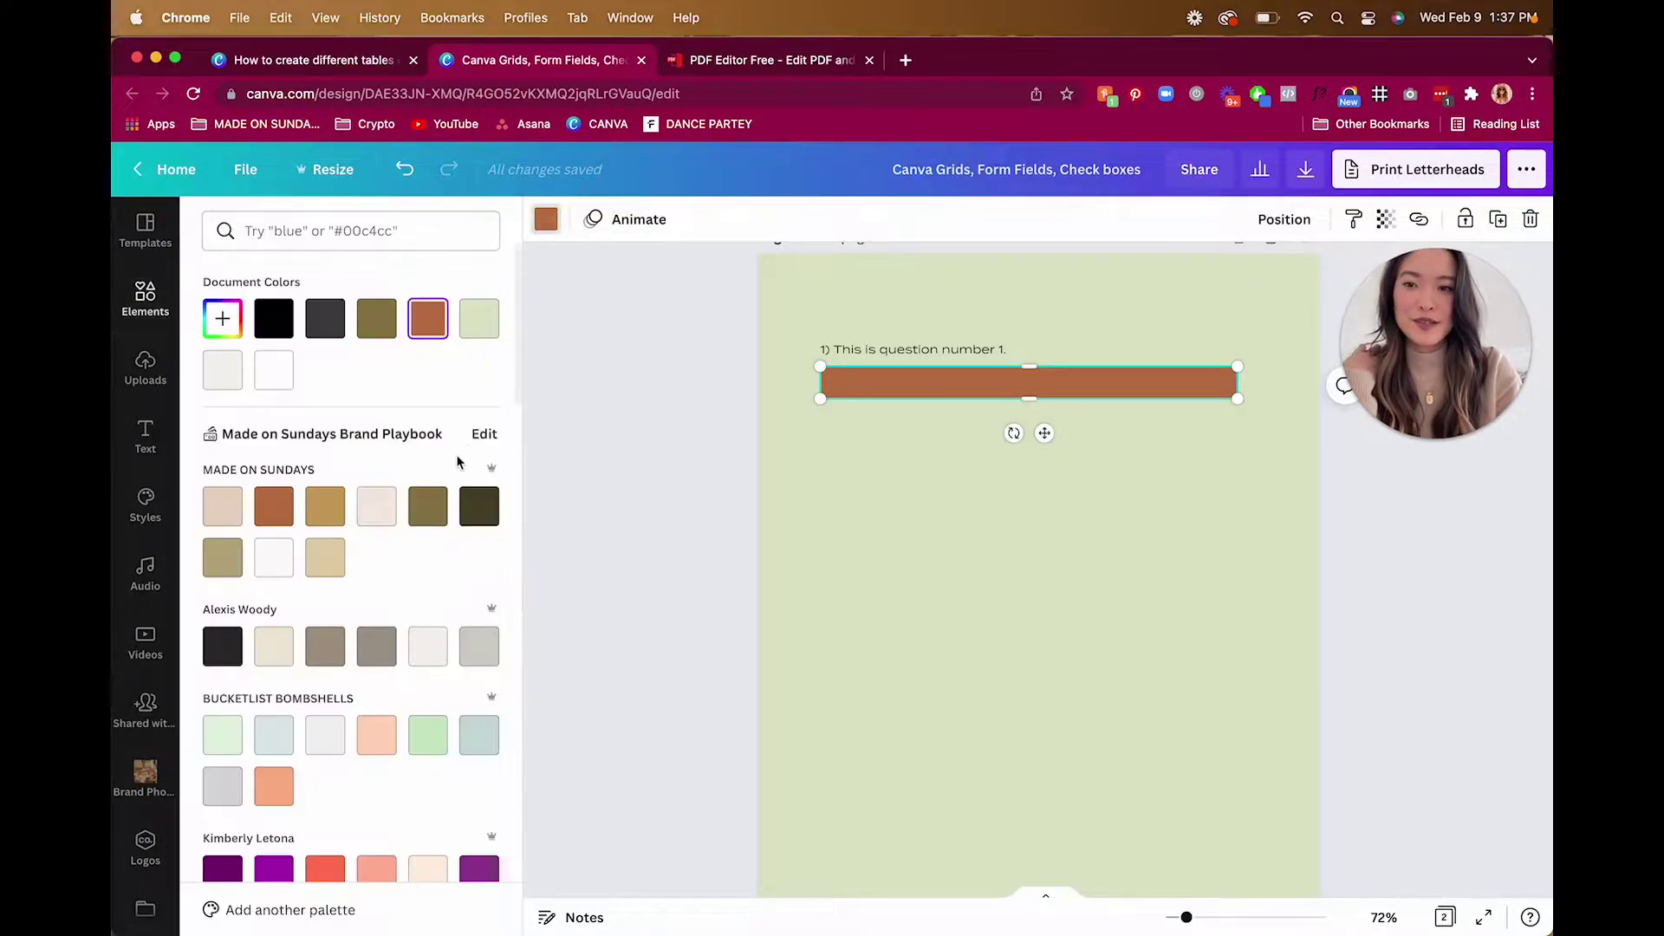
{"action": "left_click", "coordinate": [261, 374]}
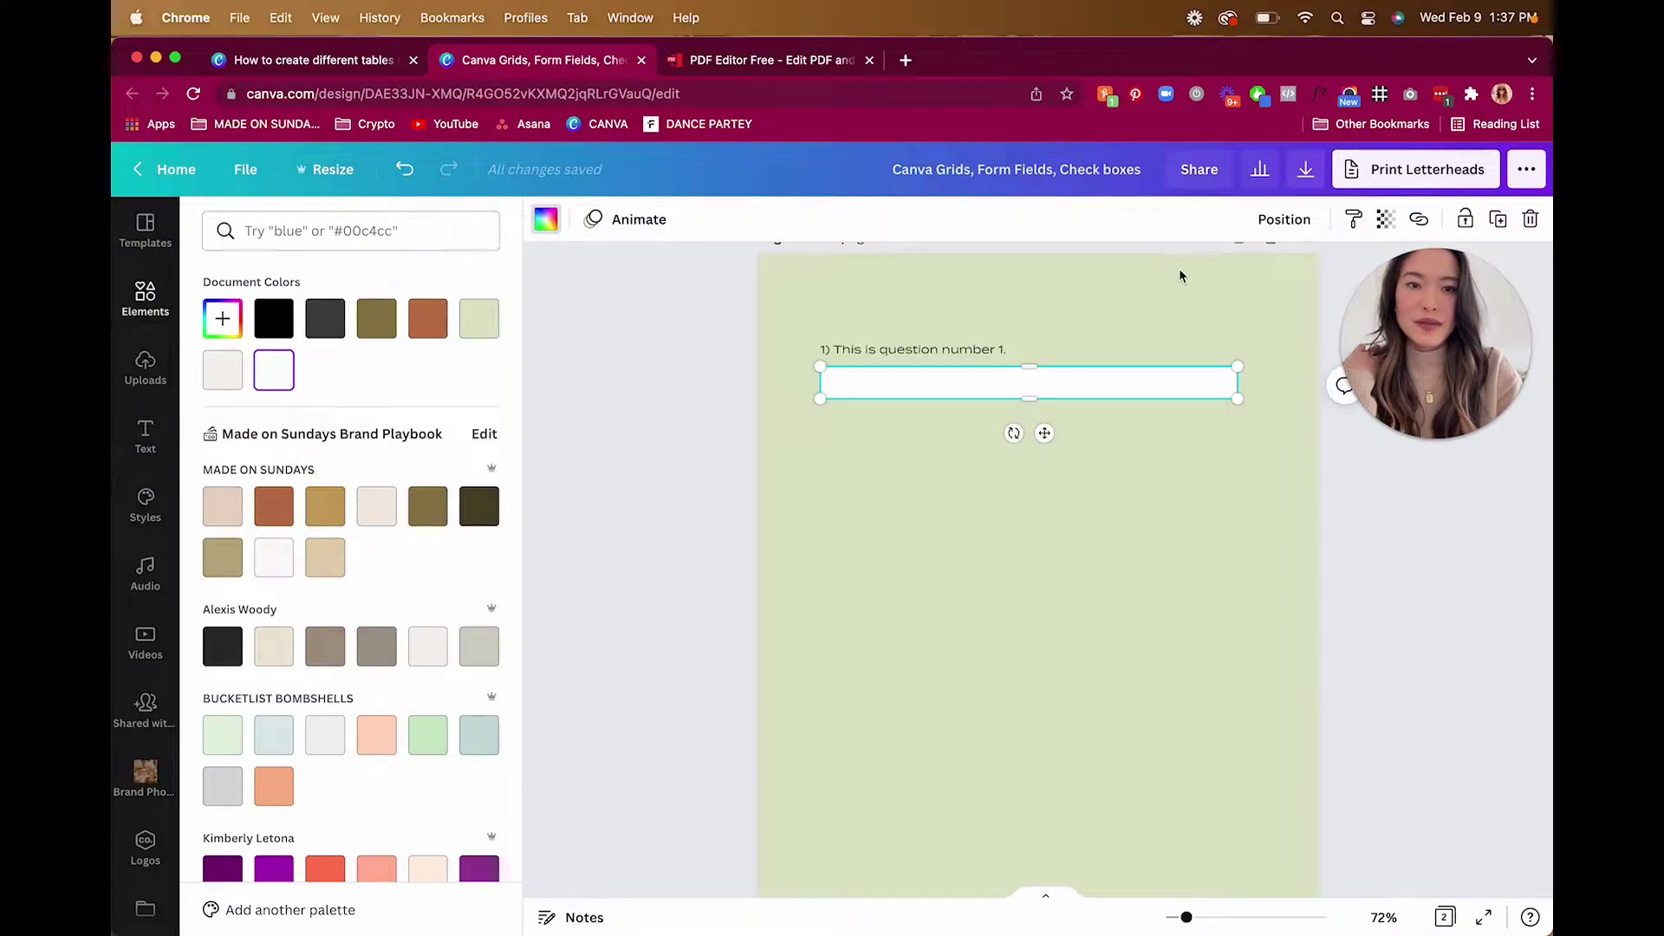
{"action": "left_click", "coordinate": [1378, 221]}
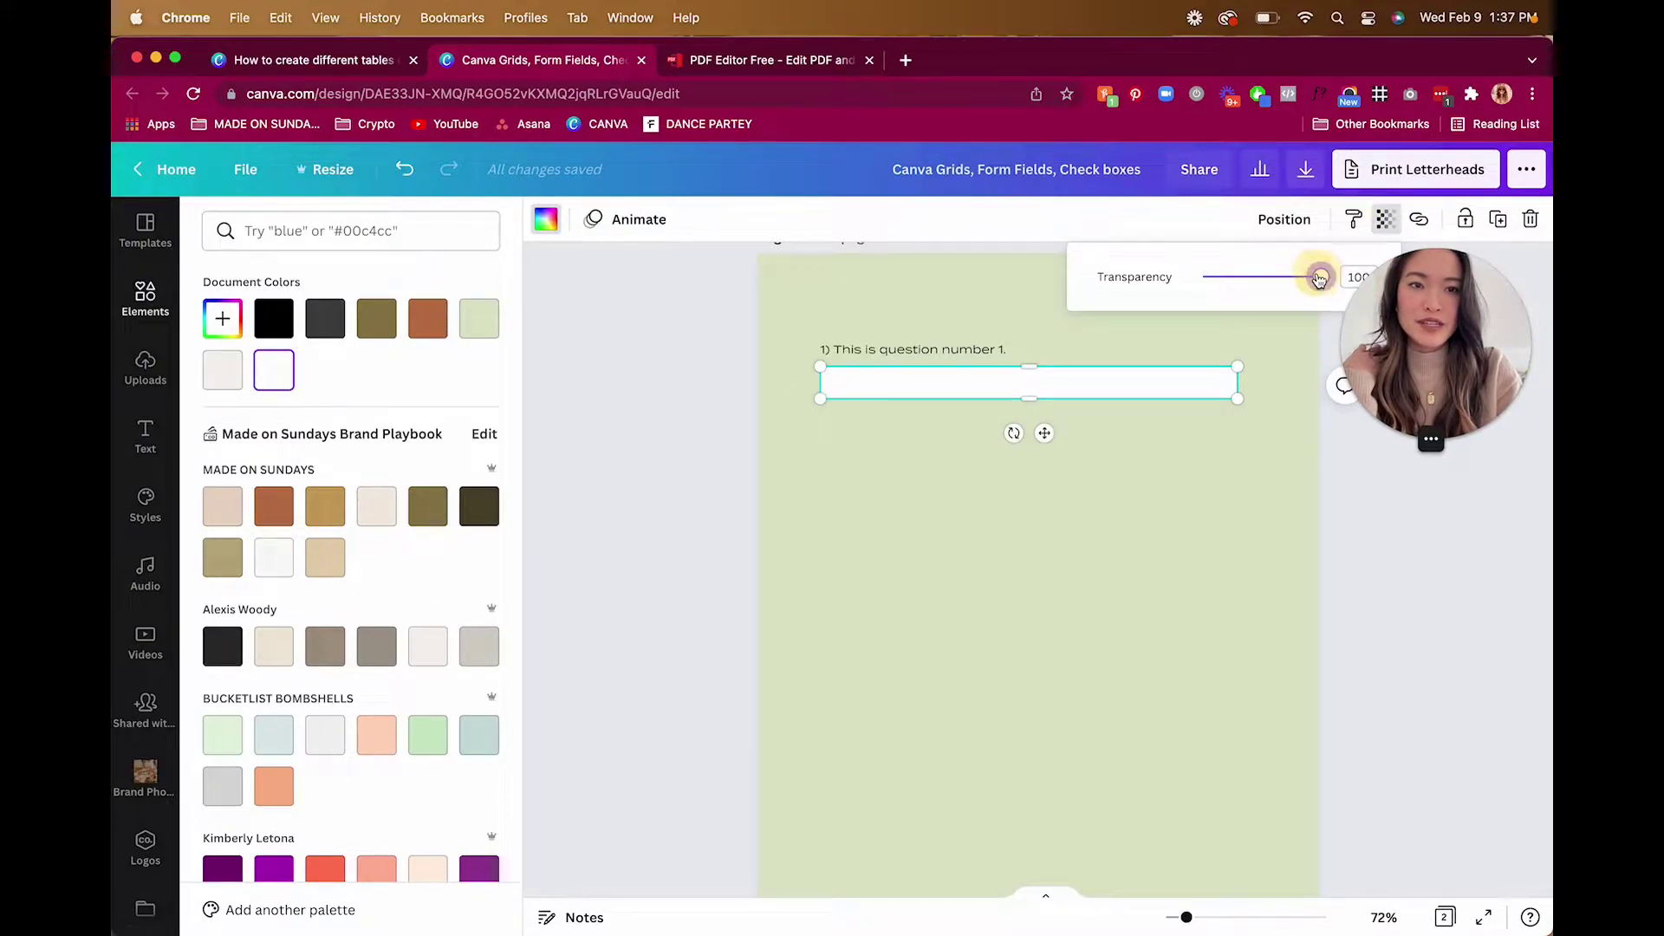
{"action": "left_click_drag", "start_coordinate": [1319, 276], "coordinate": [1267, 278]}
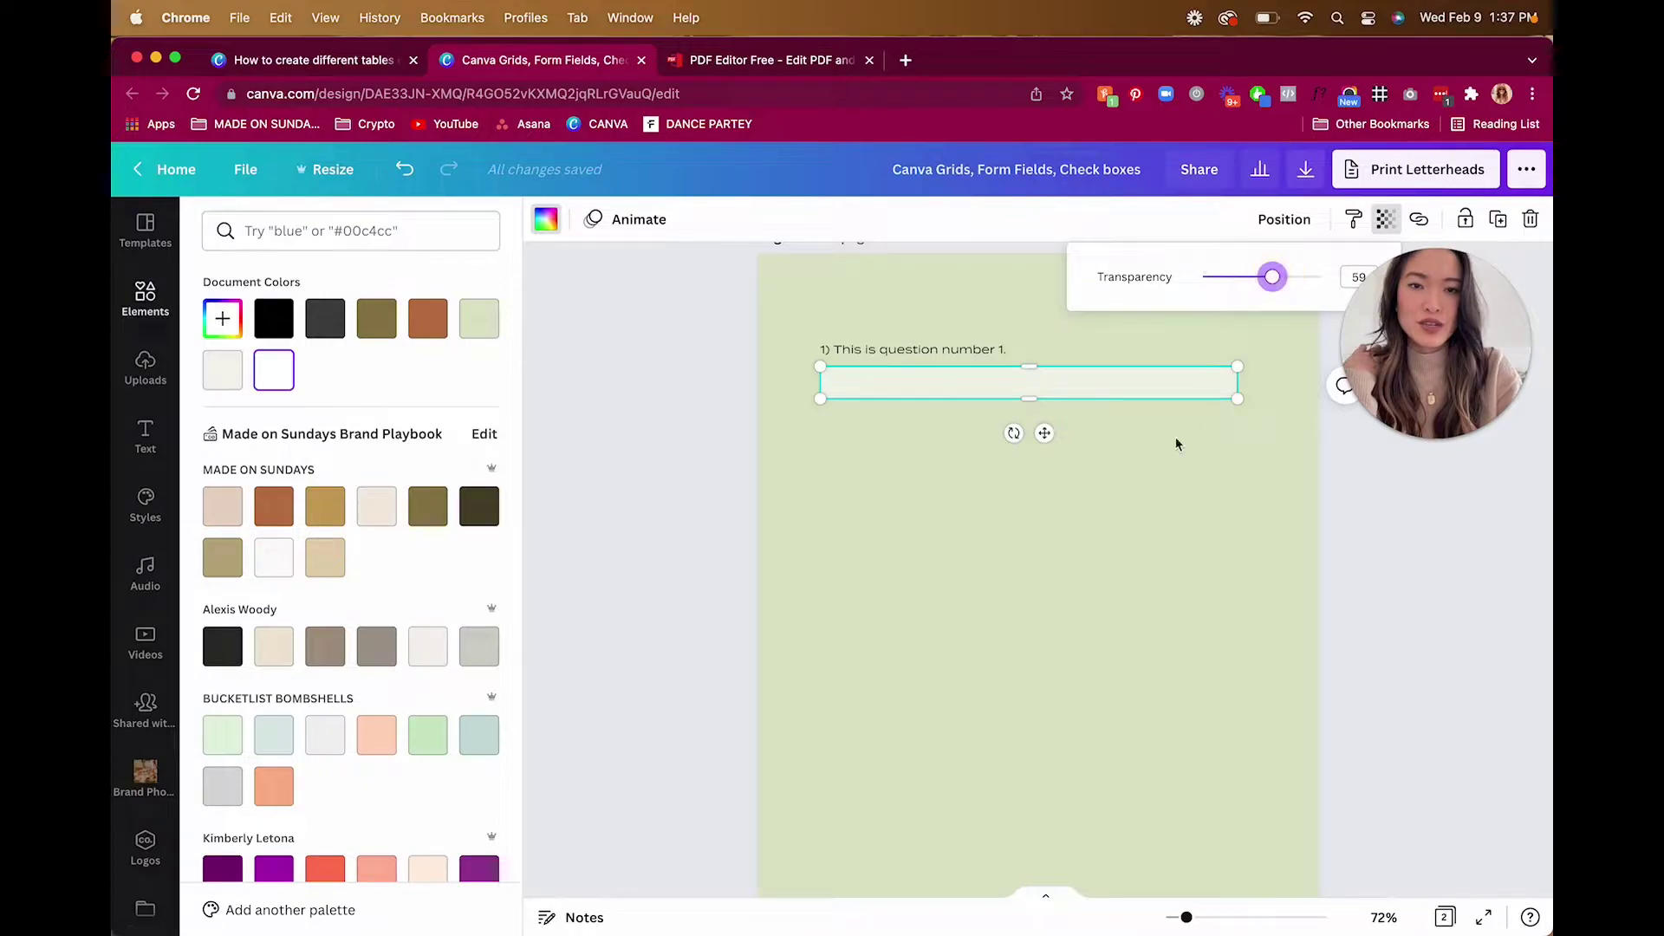
{"action": "left_click", "coordinate": [1138, 477]}
{"action": "left_click", "coordinate": [1153, 535]}
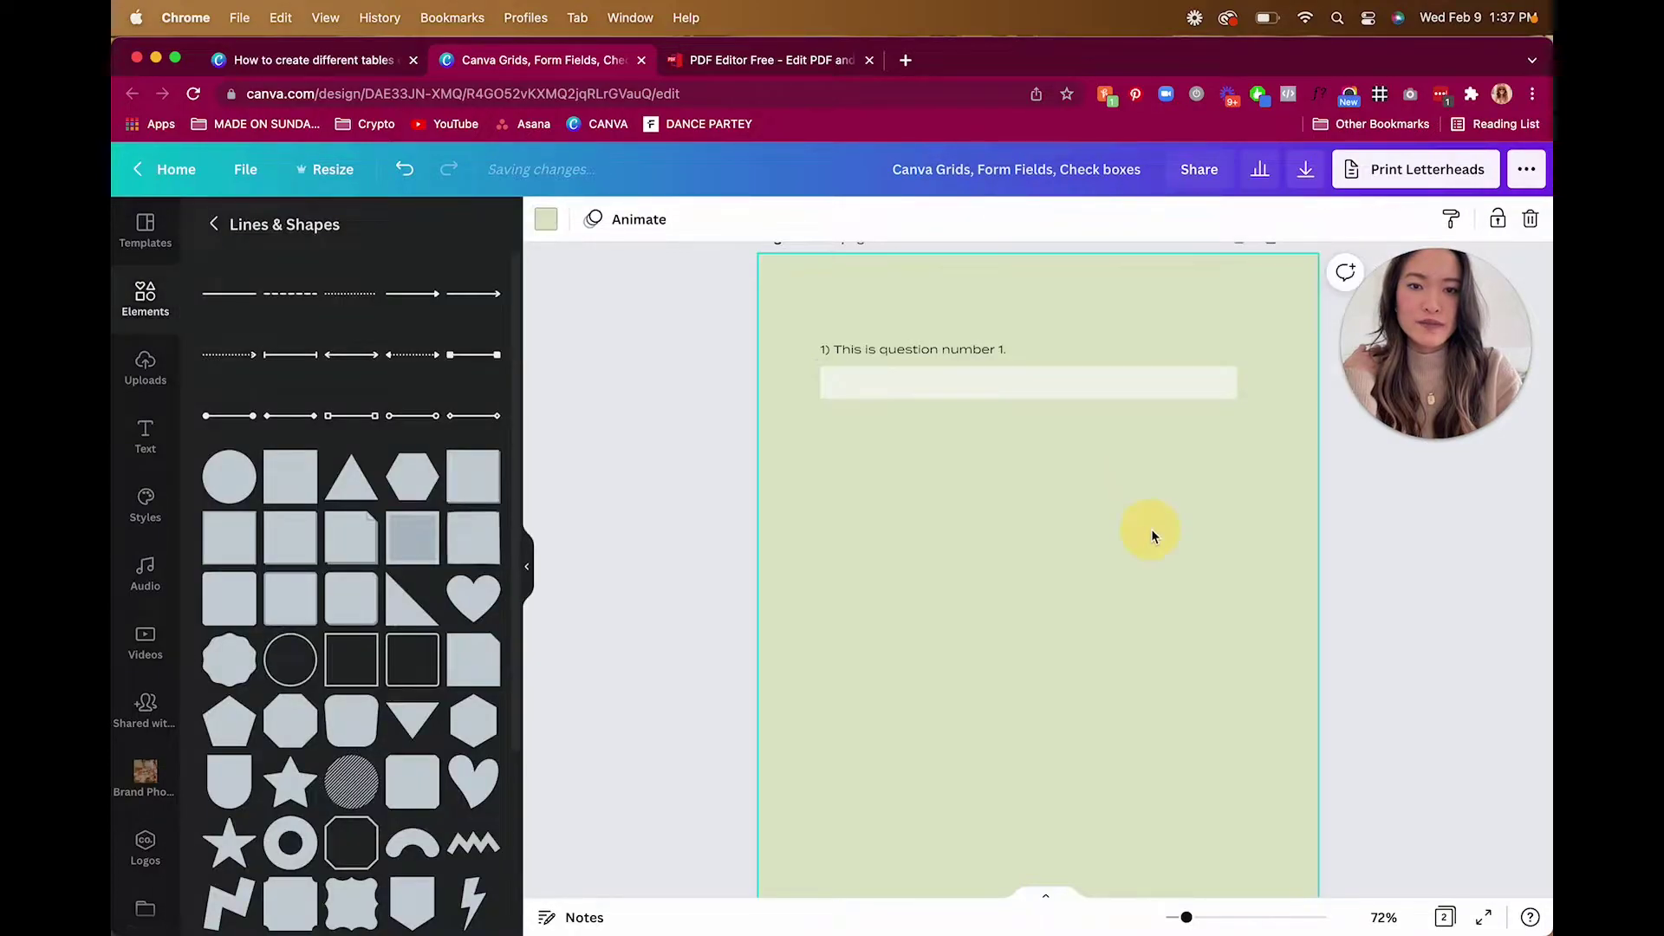
Step: Reduce the answer bar's height to about 0.4 and extend its right end closer to the page's right margin
{"action": "left_click", "coordinate": [1161, 390]}
{"action": "left_click_drag", "start_coordinate": [1036, 396], "coordinate": [1036, 390]}
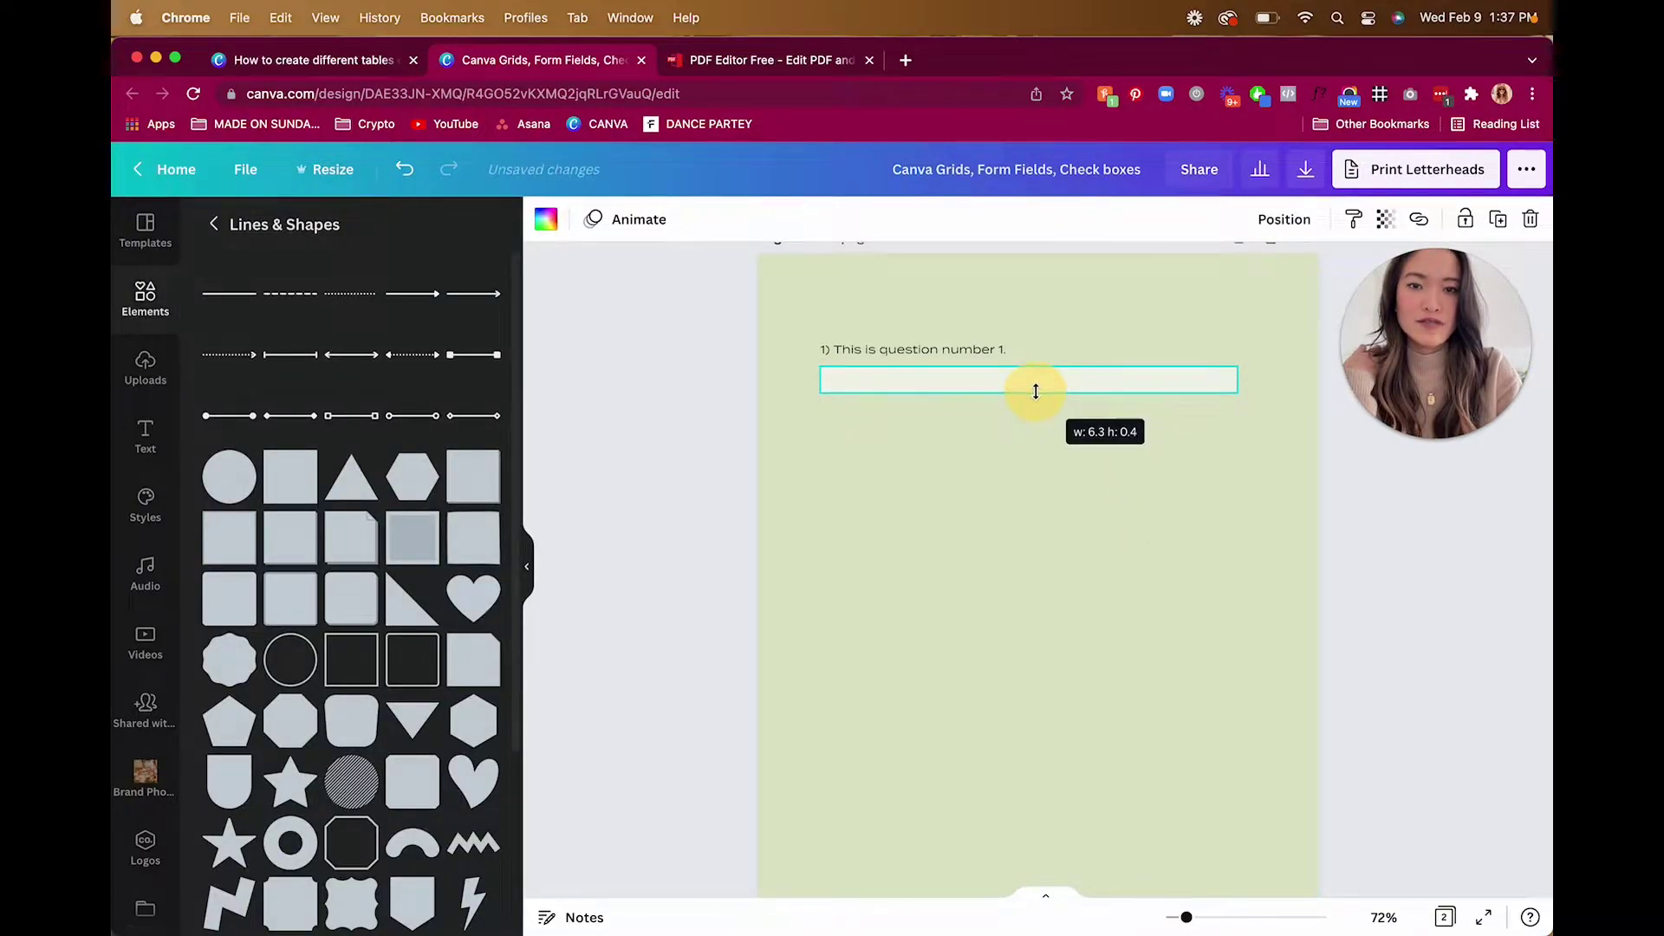
{"action": "left_click", "coordinate": [1259, 438]}
{"action": "left_click", "coordinate": [1226, 381]}
{"action": "left_click_drag", "start_coordinate": [1226, 381], "coordinate": [1262, 378]}
{"action": "left_click", "coordinate": [1216, 525]}
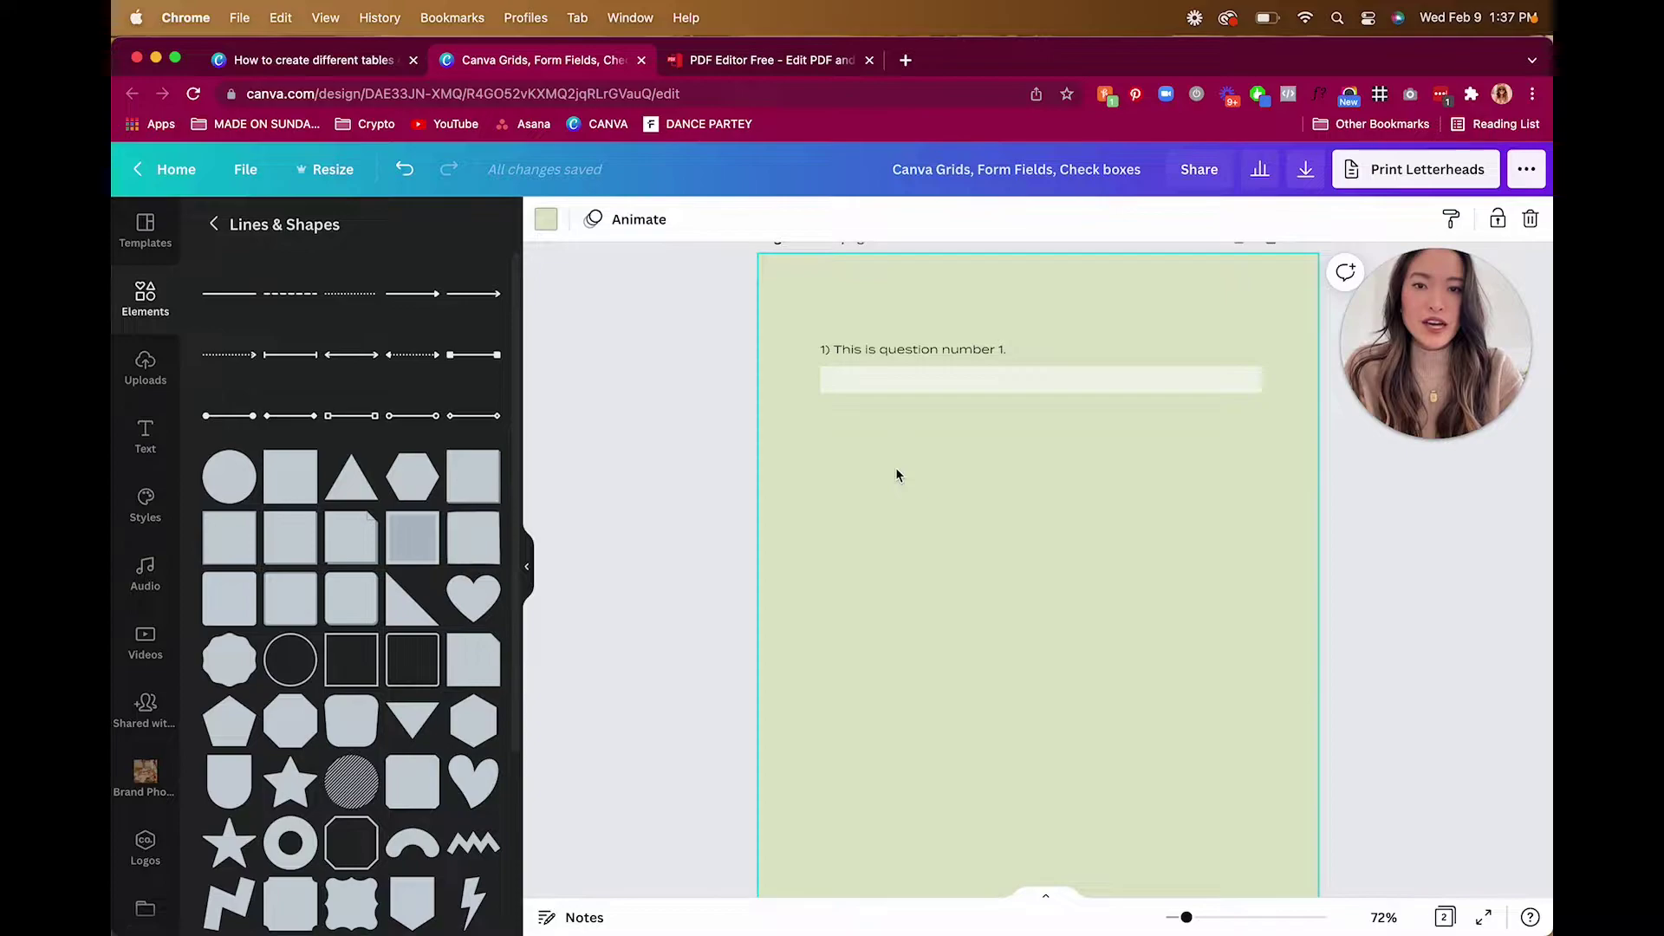
Step: Duplicate the question text together with its answer bar and place the copy directly below the original
{"action": "scroll", "coordinate": [897, 473], "scroll_direction": "up", "scroll_amount": 10}
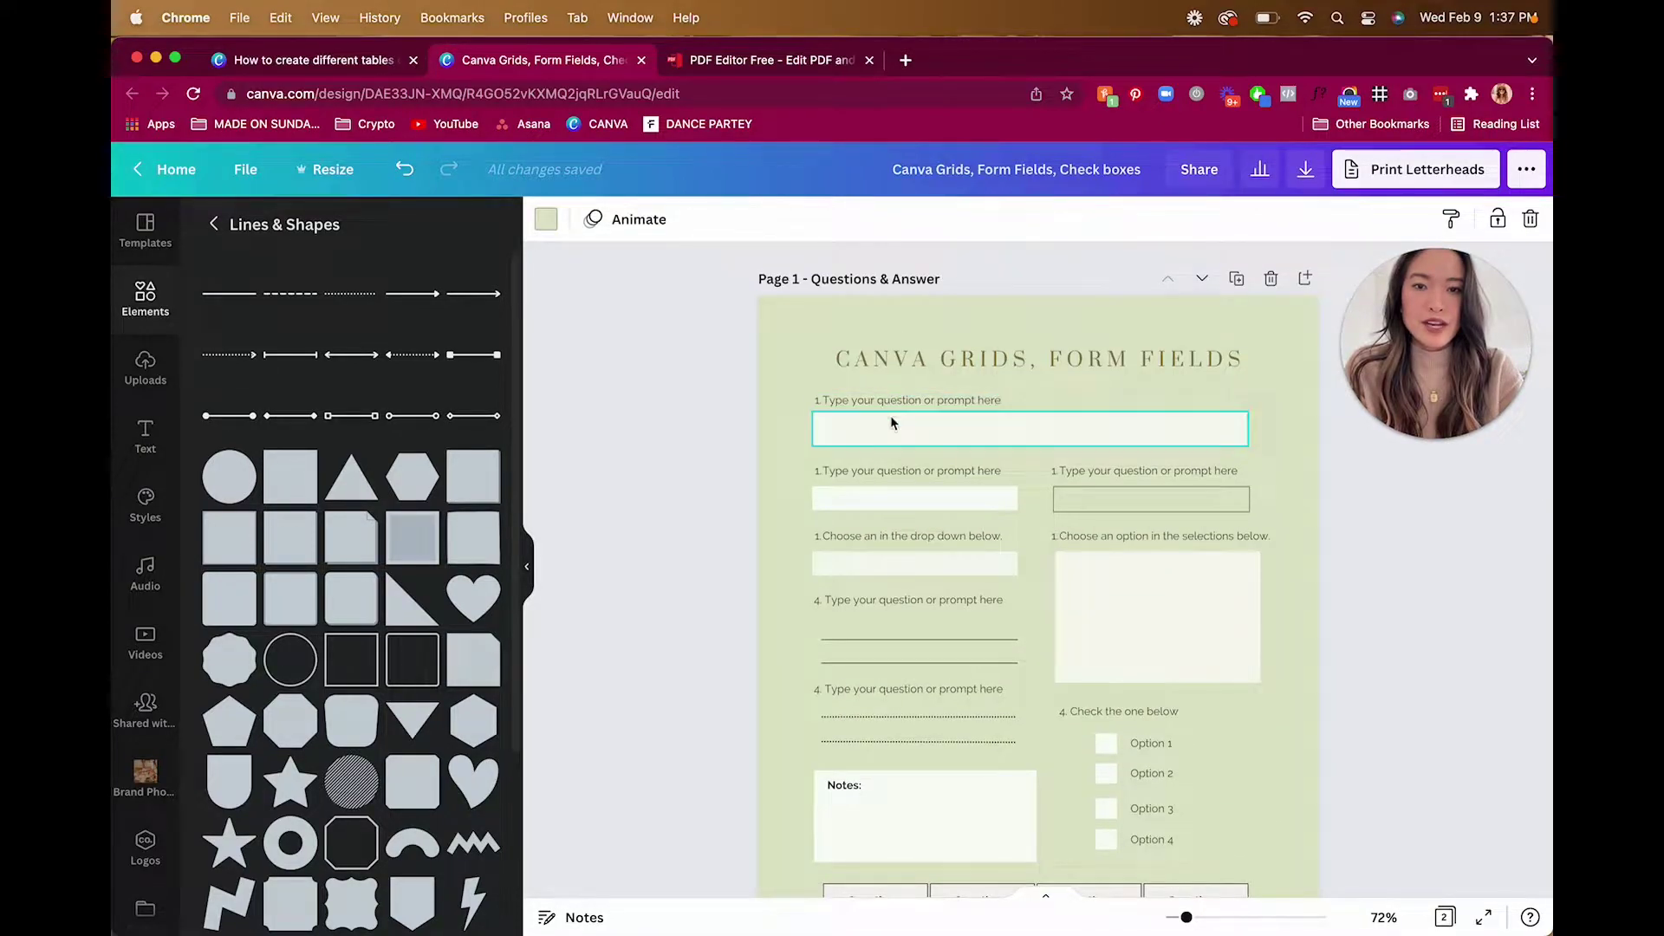
{"action": "scroll", "coordinate": [893, 416], "scroll_direction": "down", "scroll_amount": 2}
{"action": "scroll", "coordinate": [893, 416], "scroll_direction": "down", "scroll_amount": 8}
{"action": "left_click", "coordinate": [863, 403]}
{"action": "left_click_drag", "start_coordinate": [891, 443], "coordinate": [823, 362]}
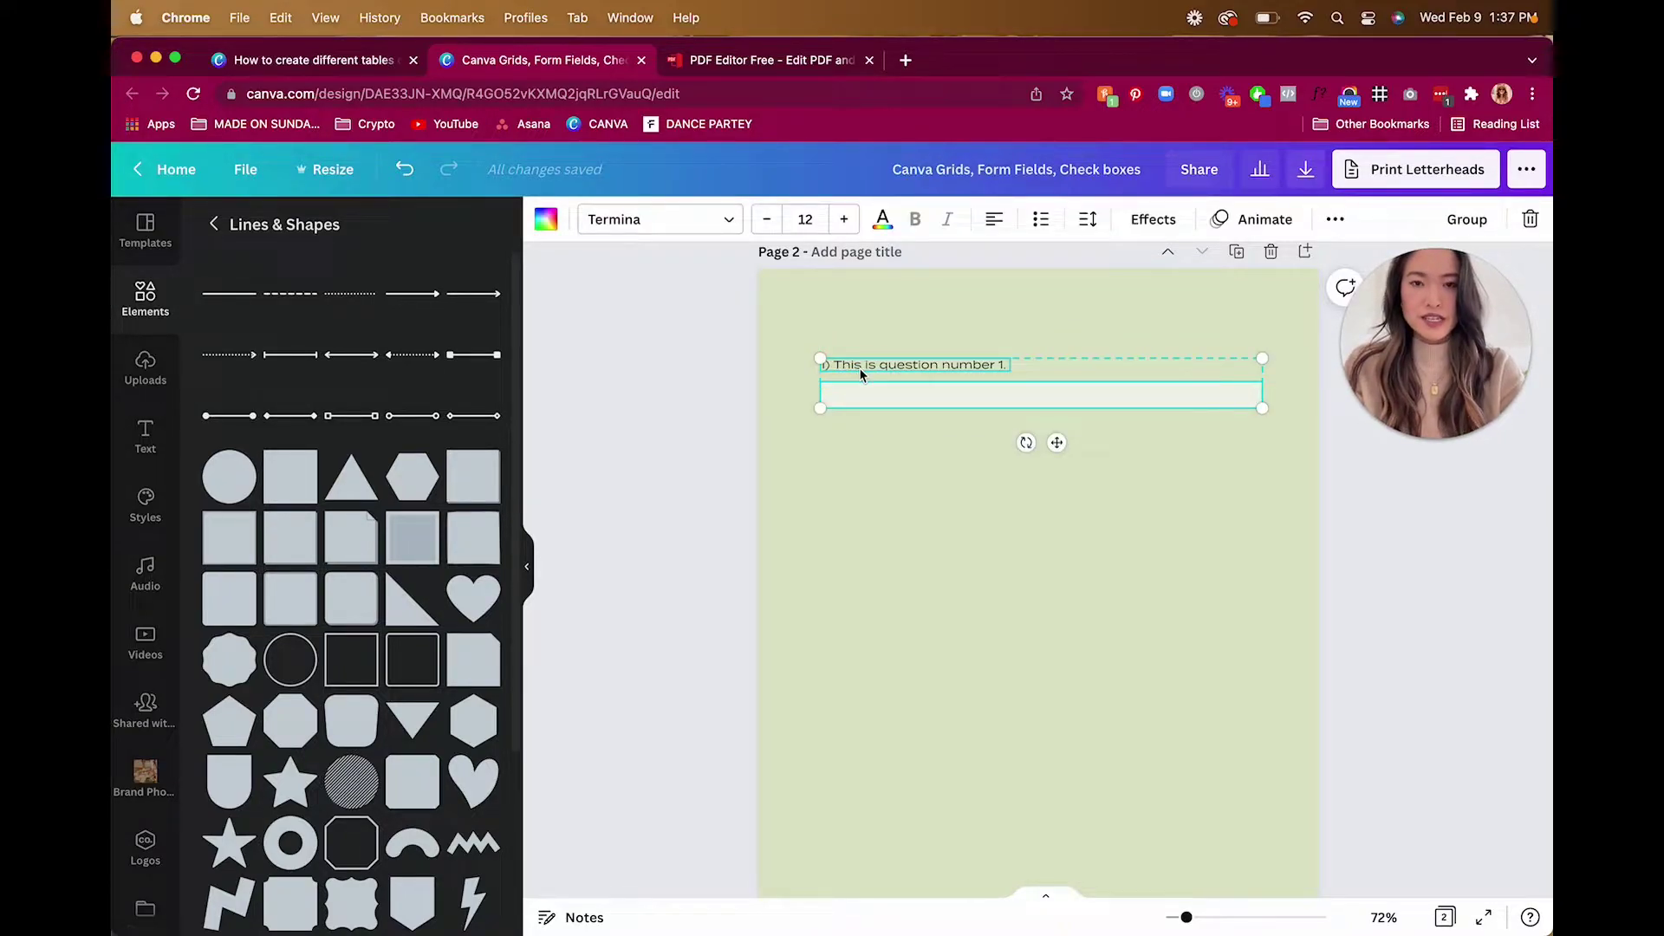
{"action": "key", "text": "alt"}
{"action": "left_click_drag", "start_coordinate": [860, 366], "coordinate": [859, 435]}
{"action": "left_click", "coordinate": [862, 550]}
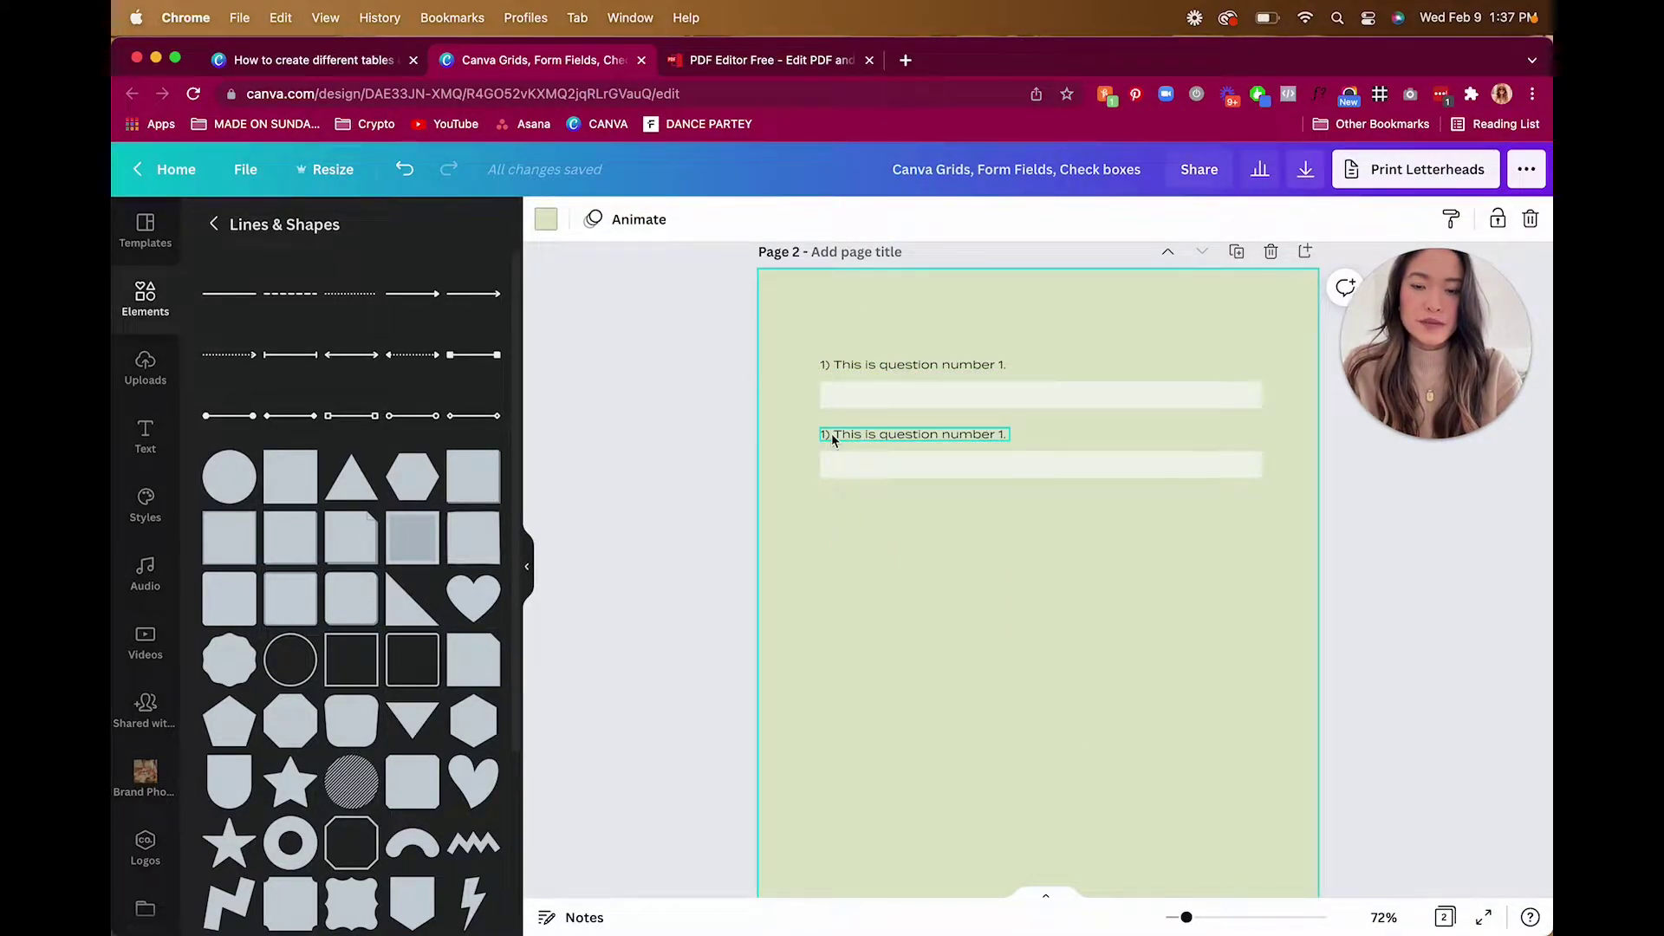
Step: Change the leading number of the copied question to 2 and select the answer bar beneath it
{"action": "left_click", "coordinate": [823, 435]}
{"action": "left_click", "coordinate": [824, 435]}
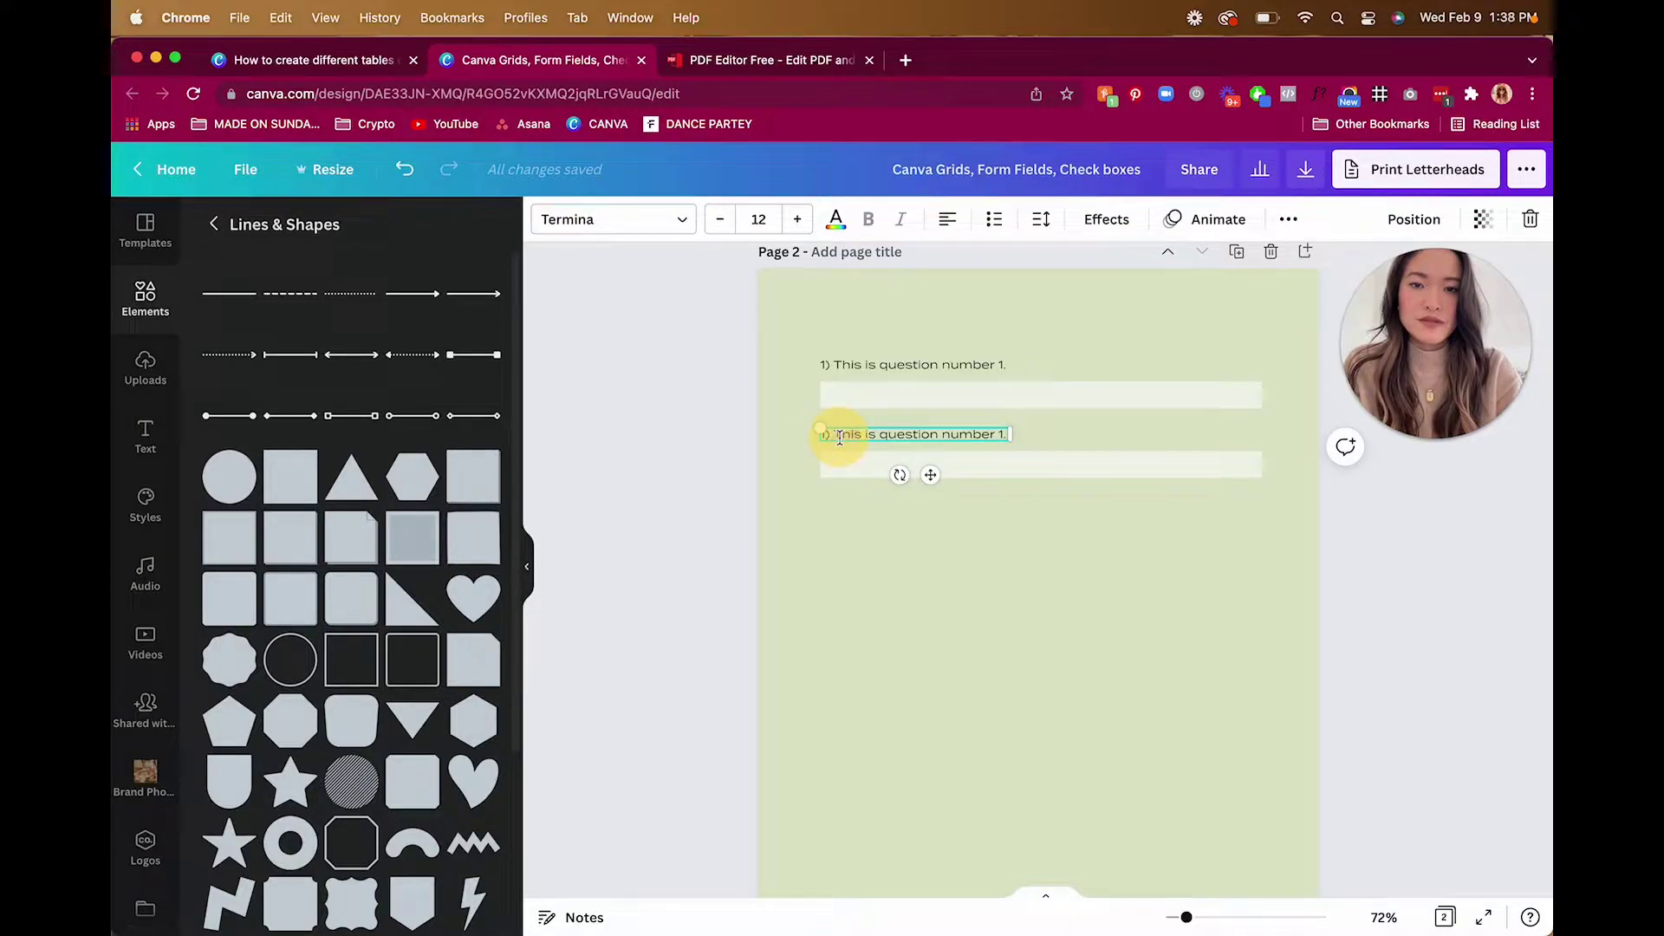
{"action": "type", "text": "2"}
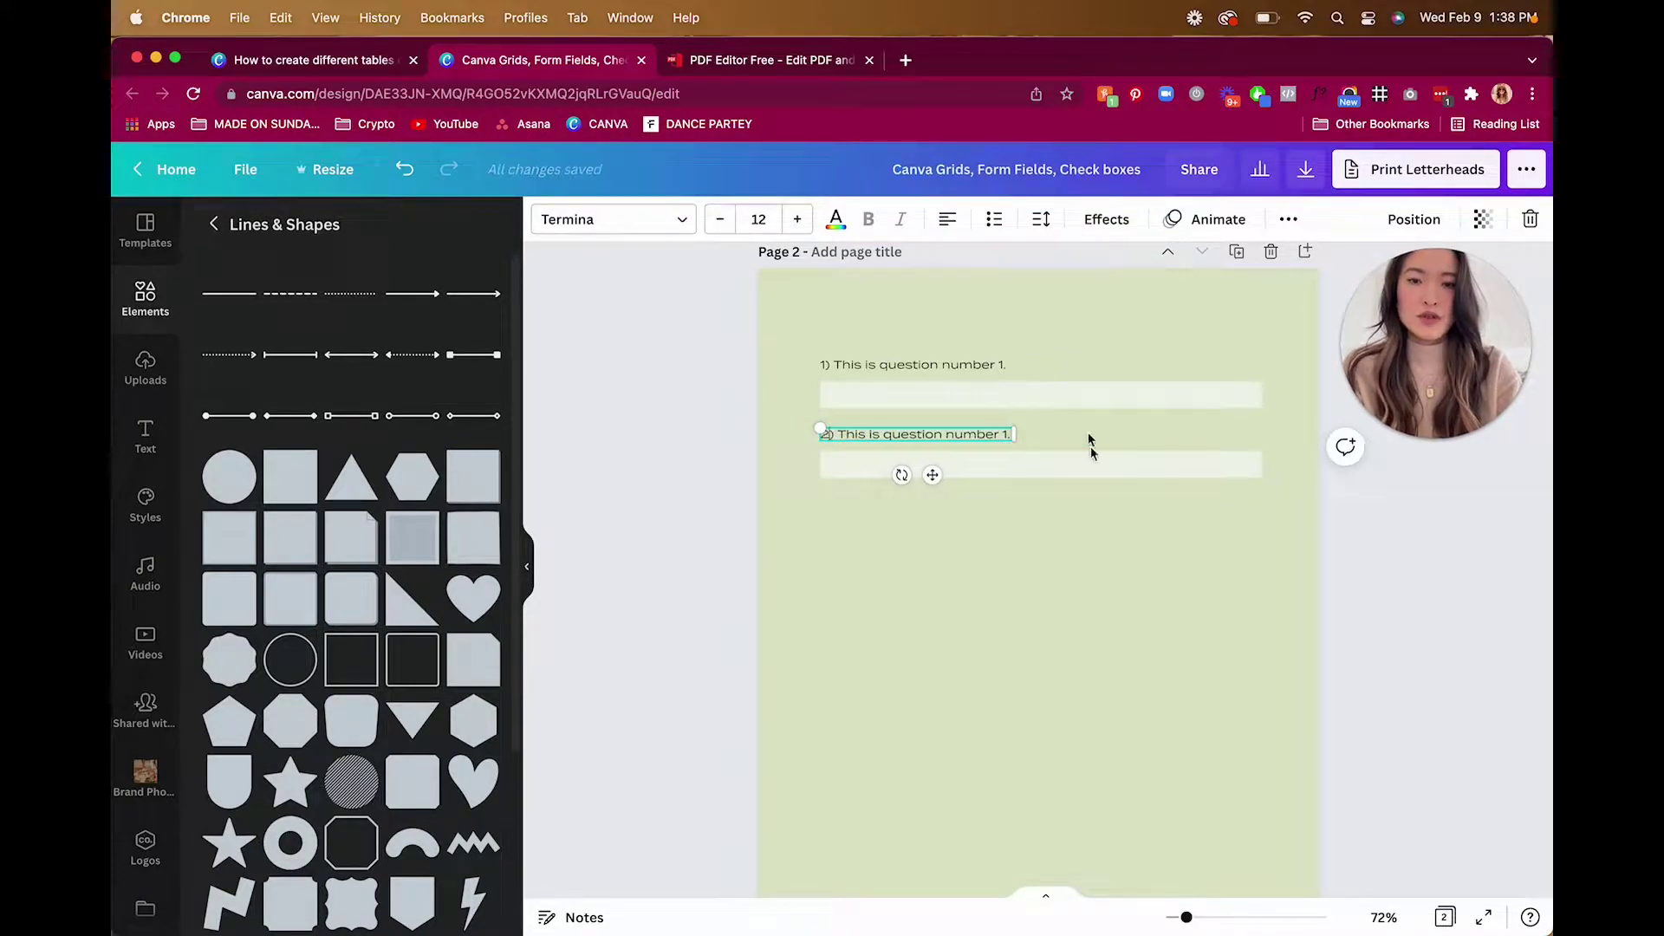
{"action": "left_click", "coordinate": [1131, 552]}
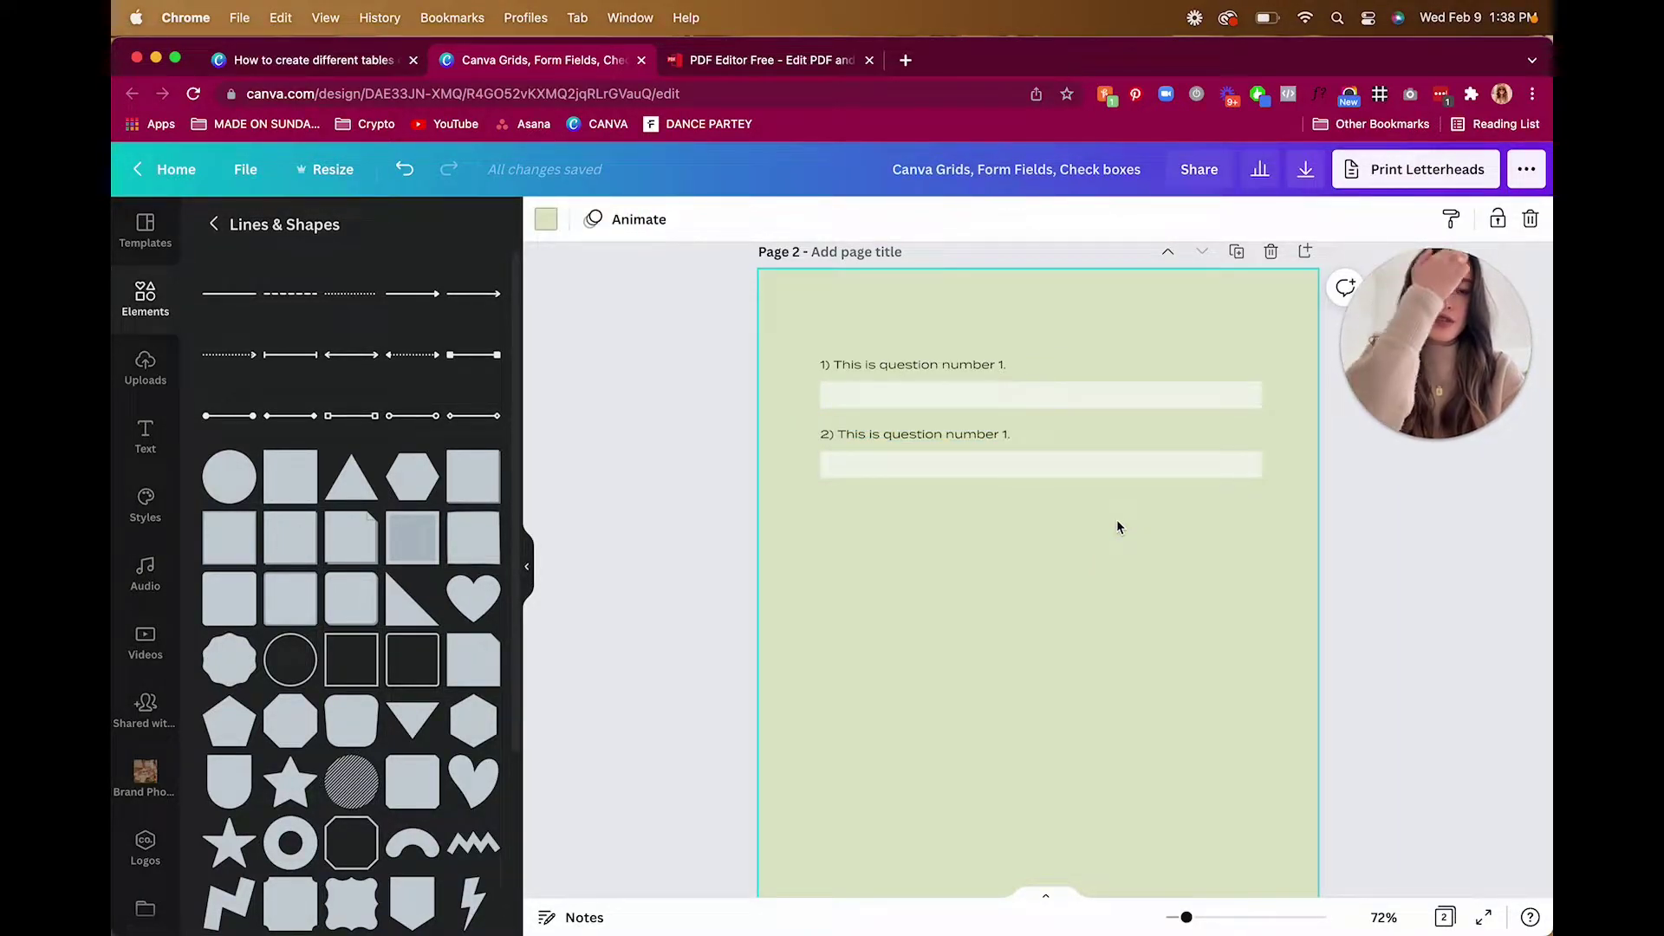
{"action": "left_click", "coordinate": [1139, 468]}
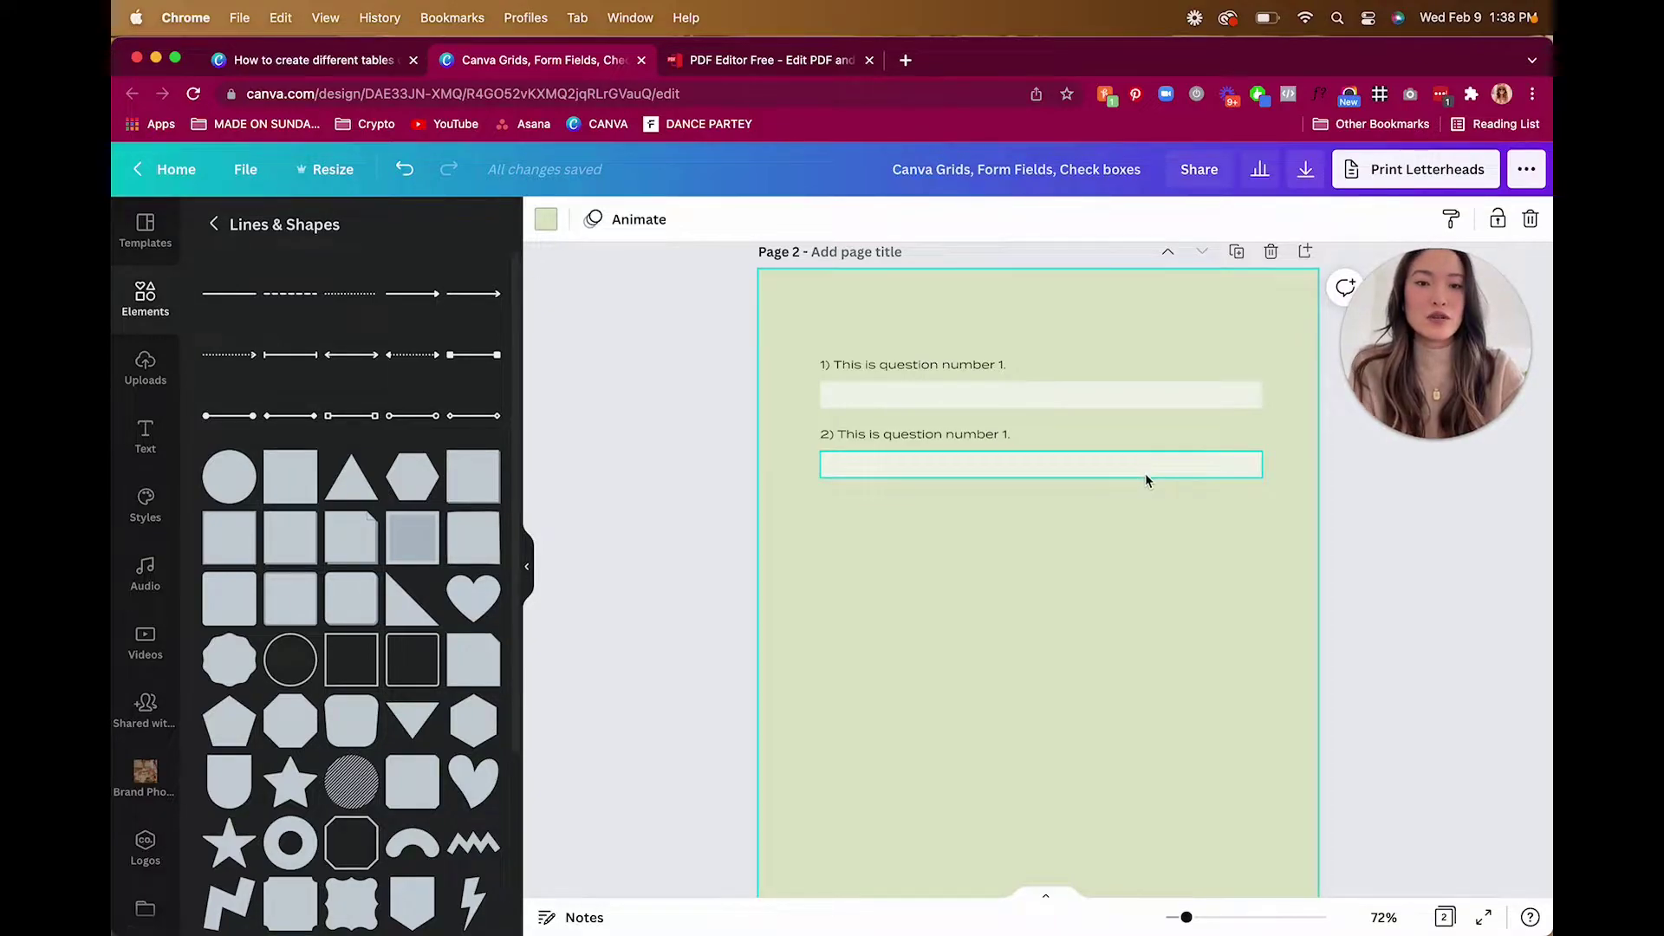
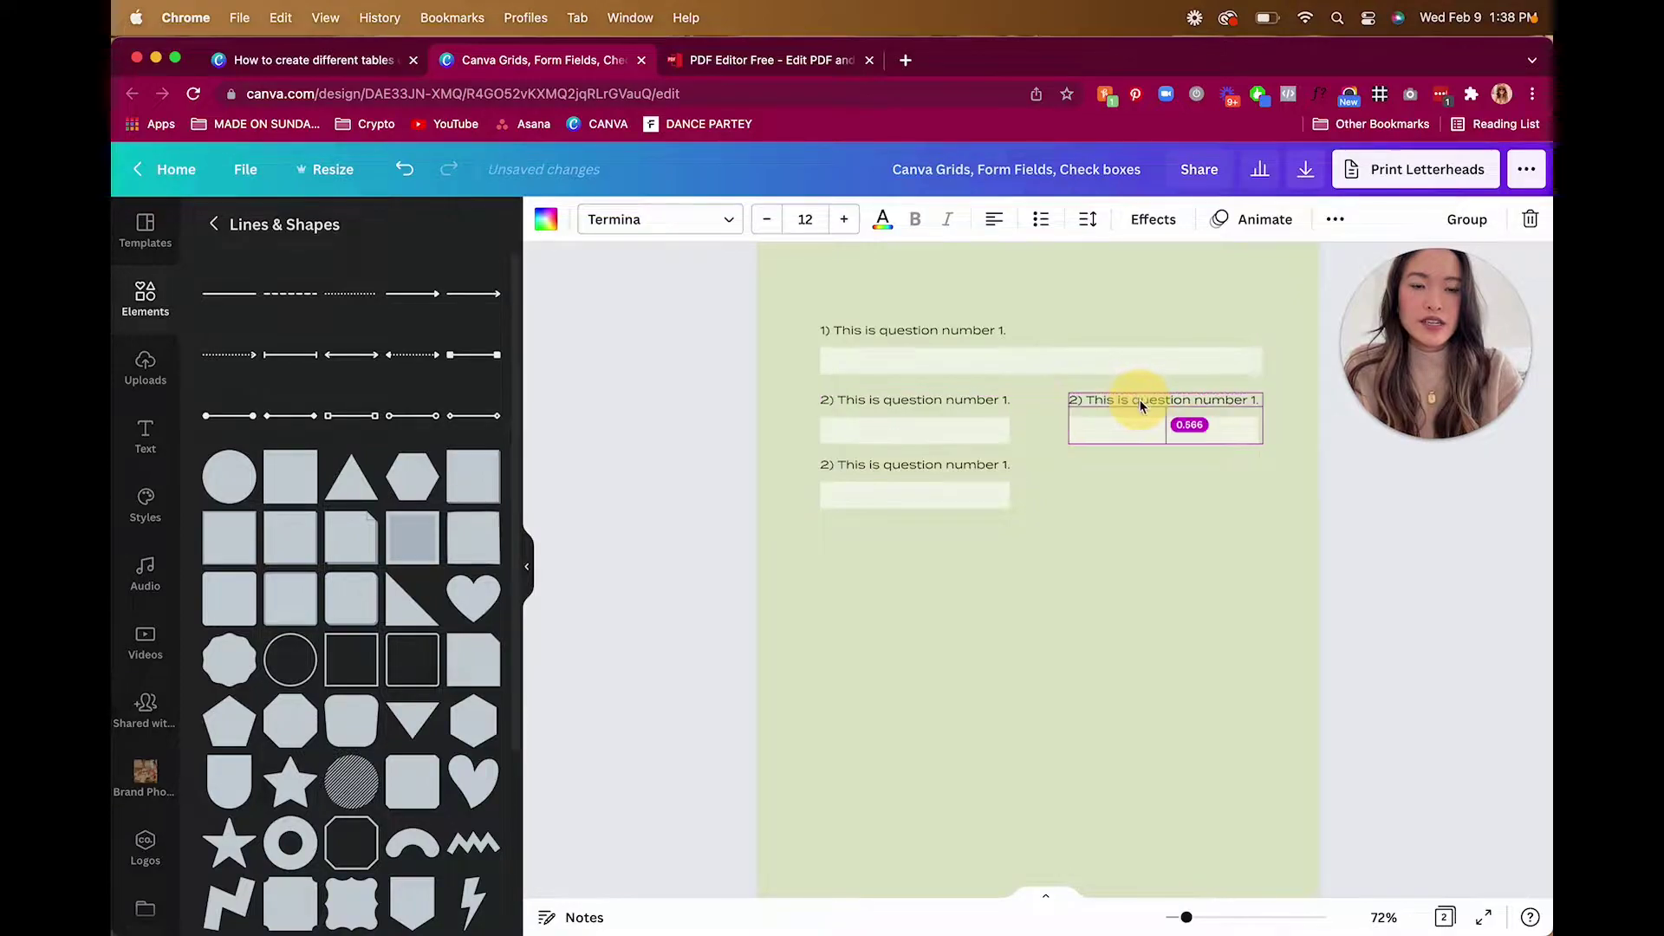
Step: Increase the height of the right-hand question's answer bar to about 1.4, level with the bottom of the lower left answer bar
{"action": "left_click", "coordinate": [1147, 433]}
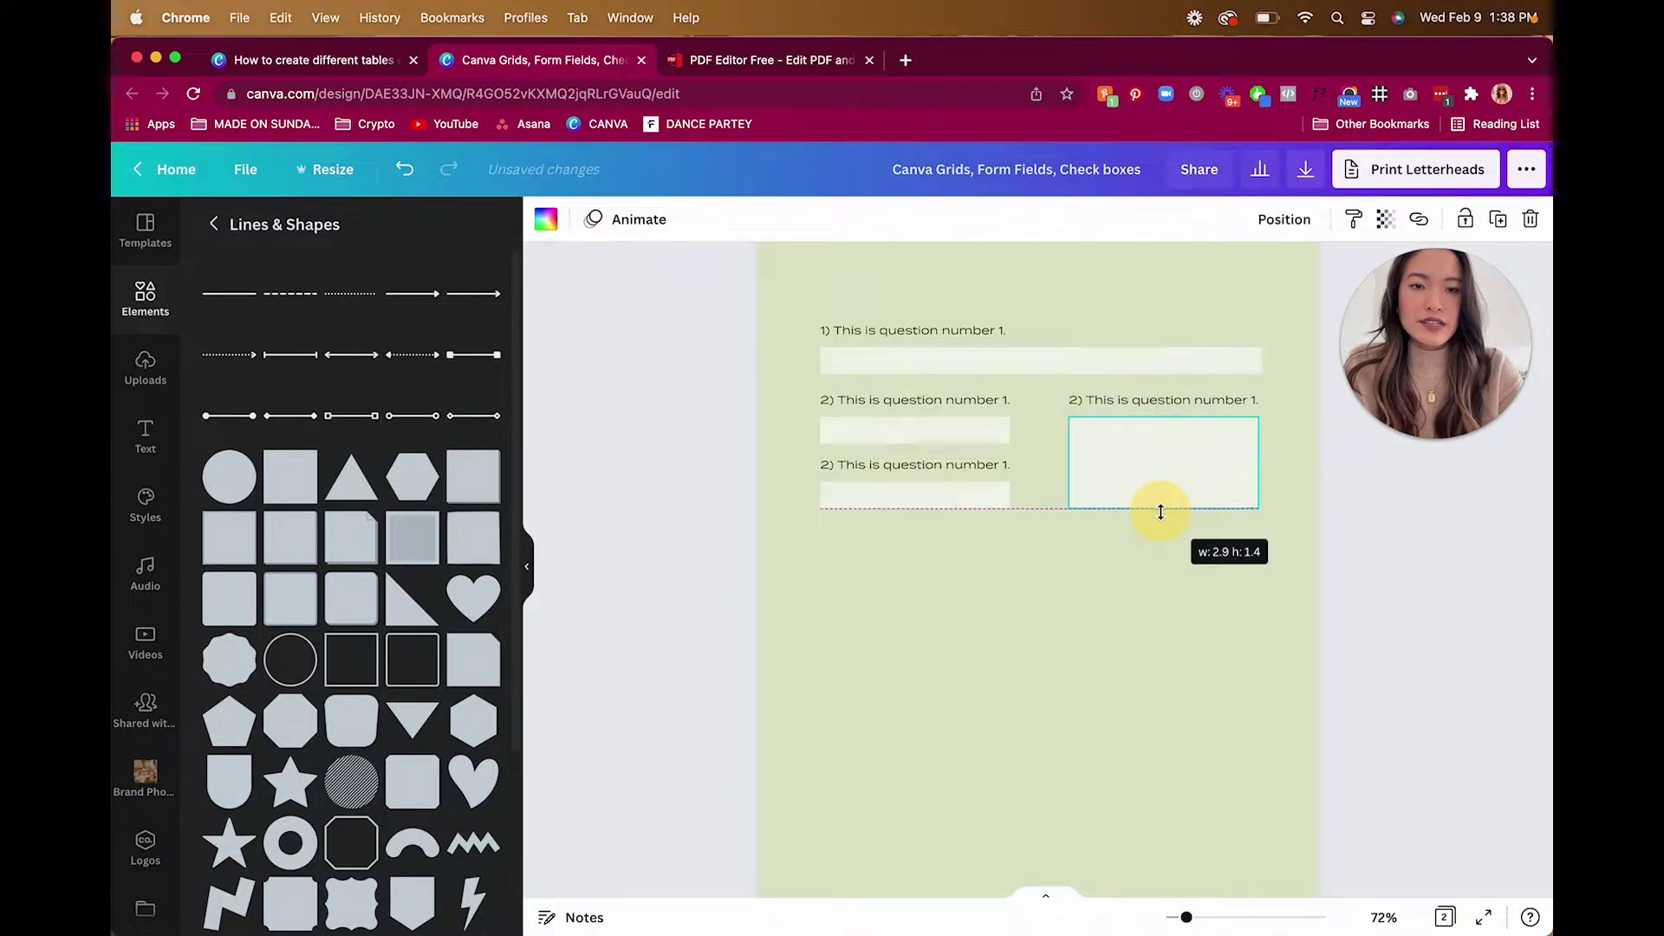
{"action": "left_click", "coordinate": [1136, 622]}
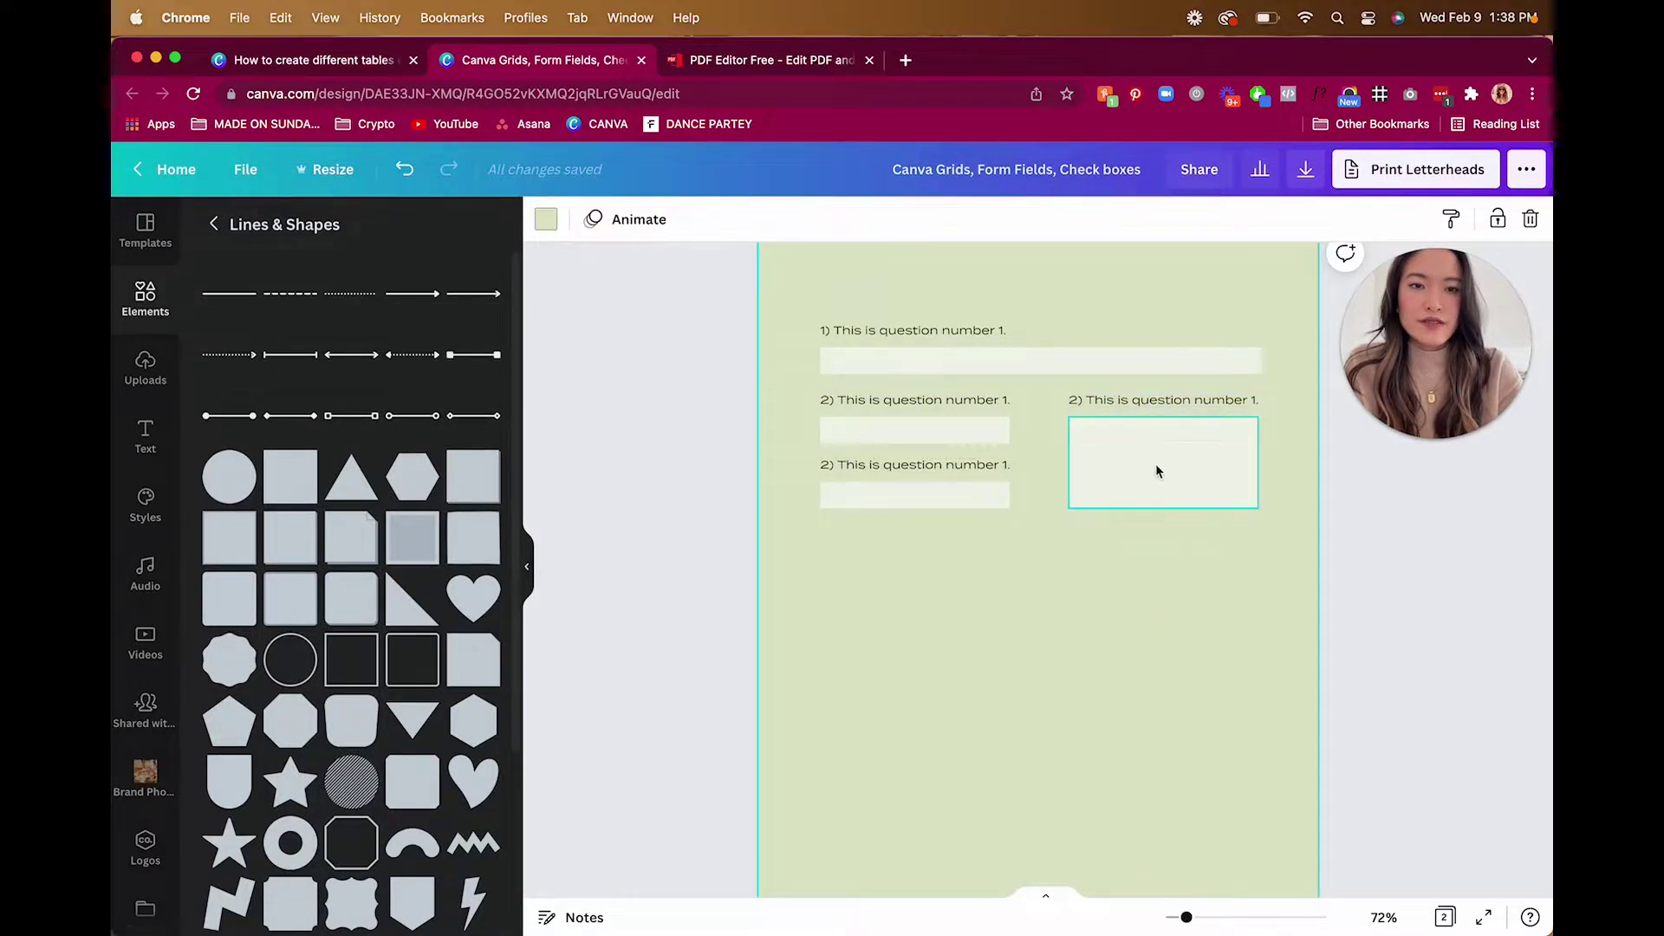
{"action": "scroll", "coordinate": [1094, 678], "scroll_direction": "down", "scroll_amount": 2}
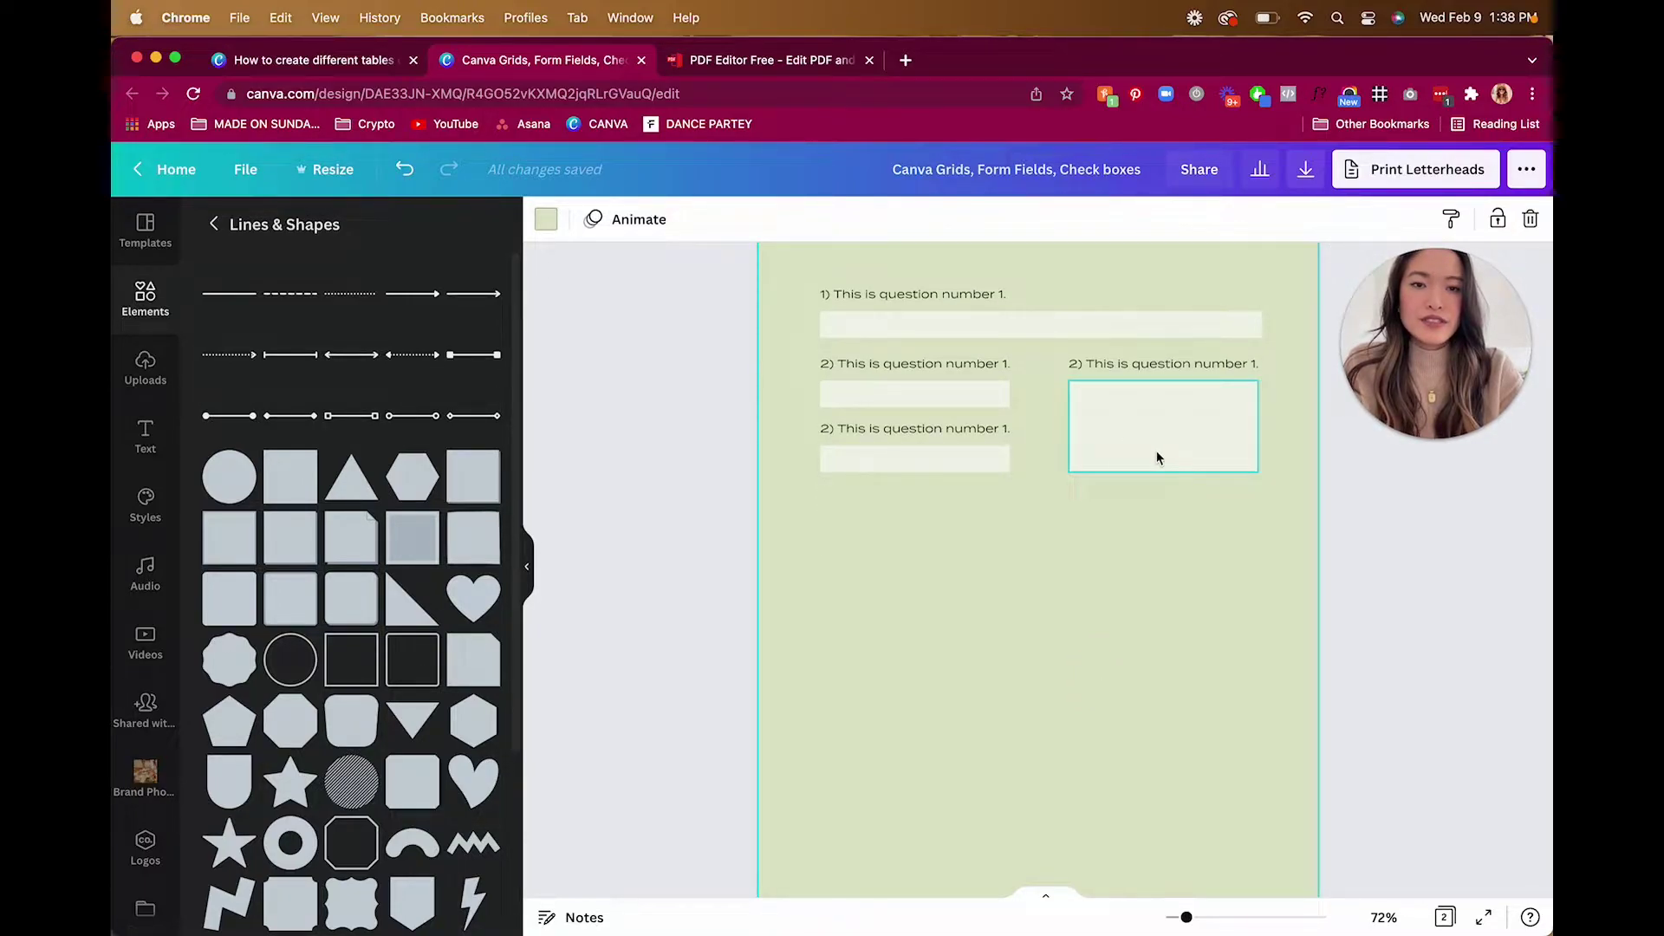
Step: Delete the filled answer box beneath the right-hand question
{"action": "left_click", "coordinate": [1131, 437]}
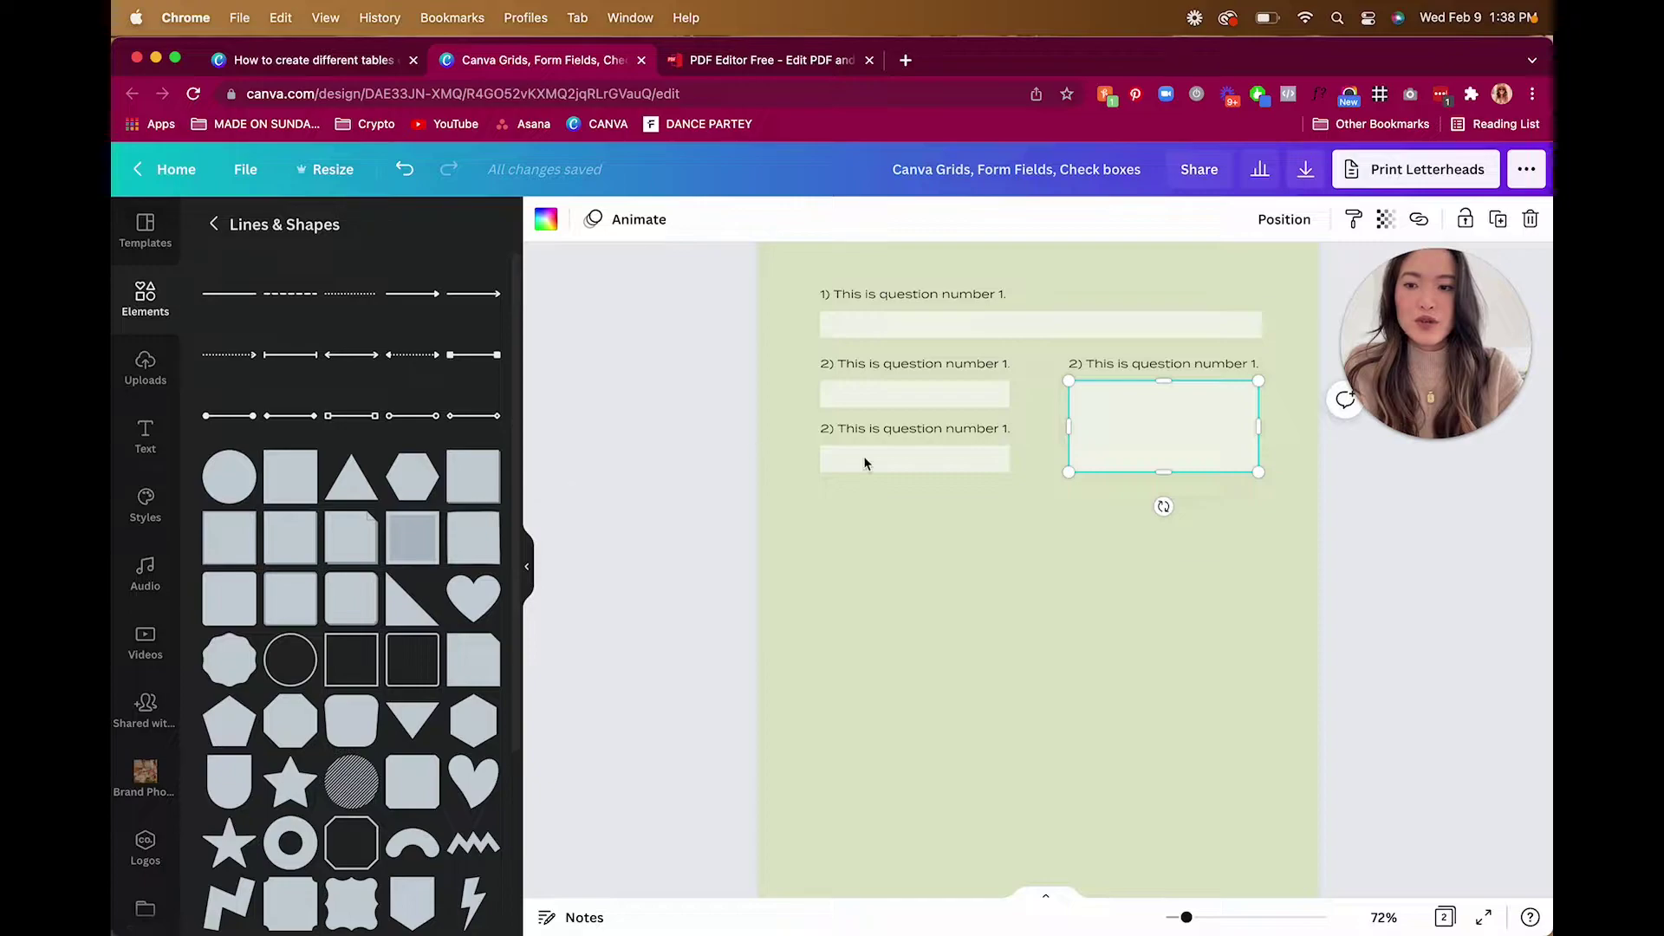
{"action": "key", "text": "BackSpace"}
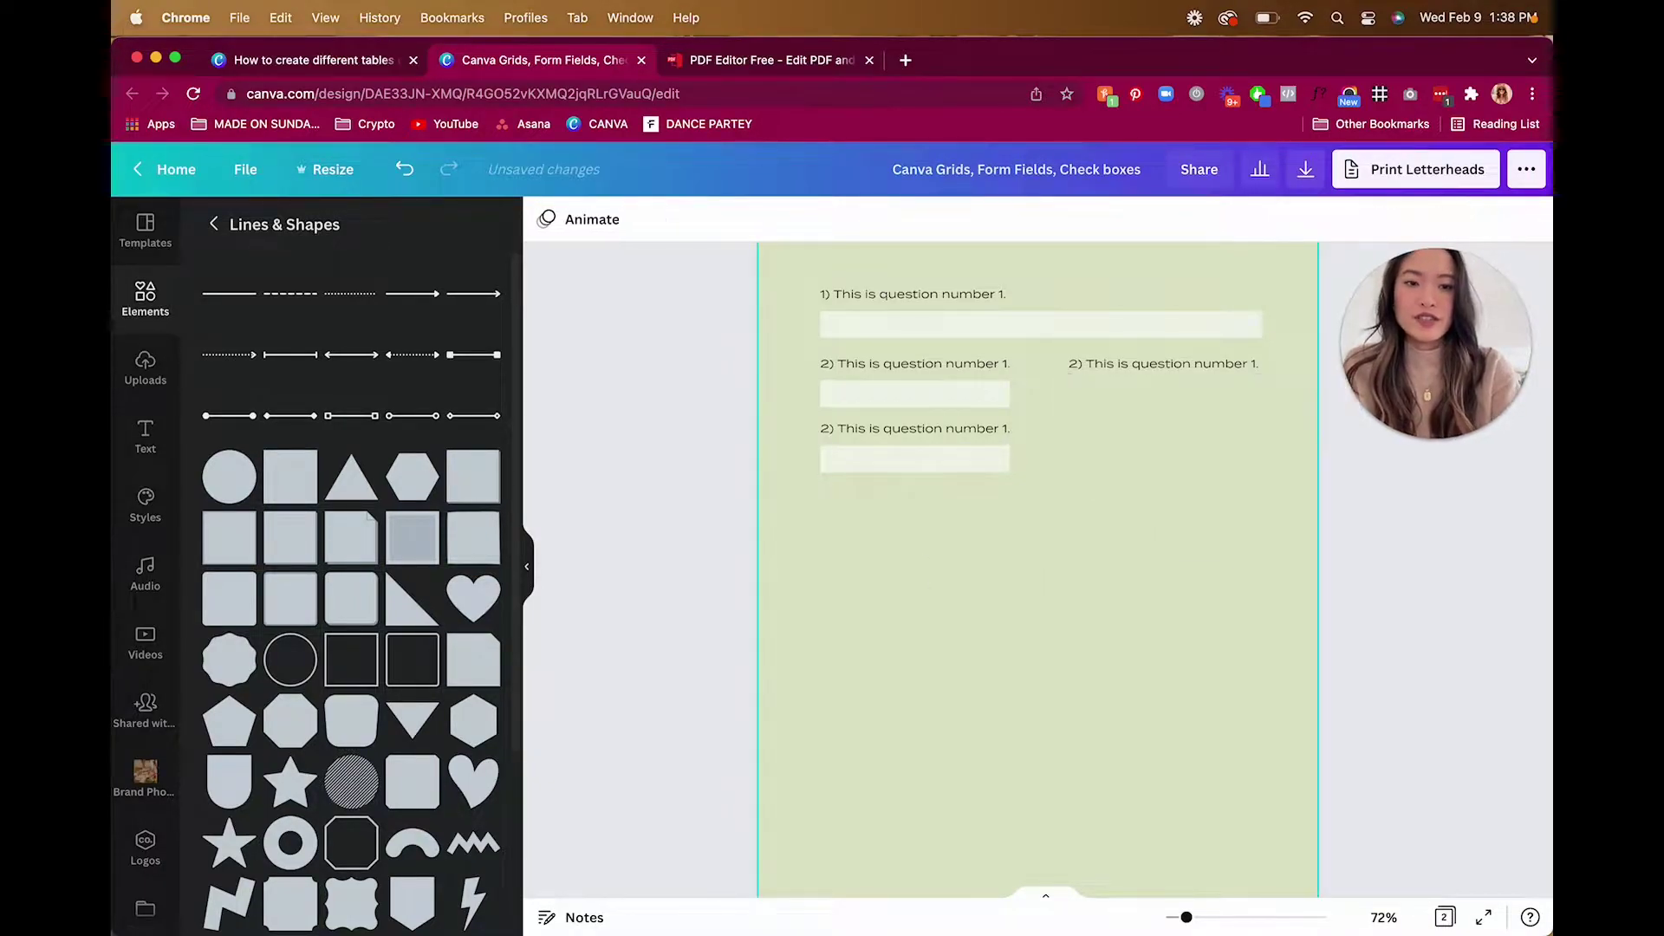
{"action": "left_click", "coordinate": [1054, 520]}
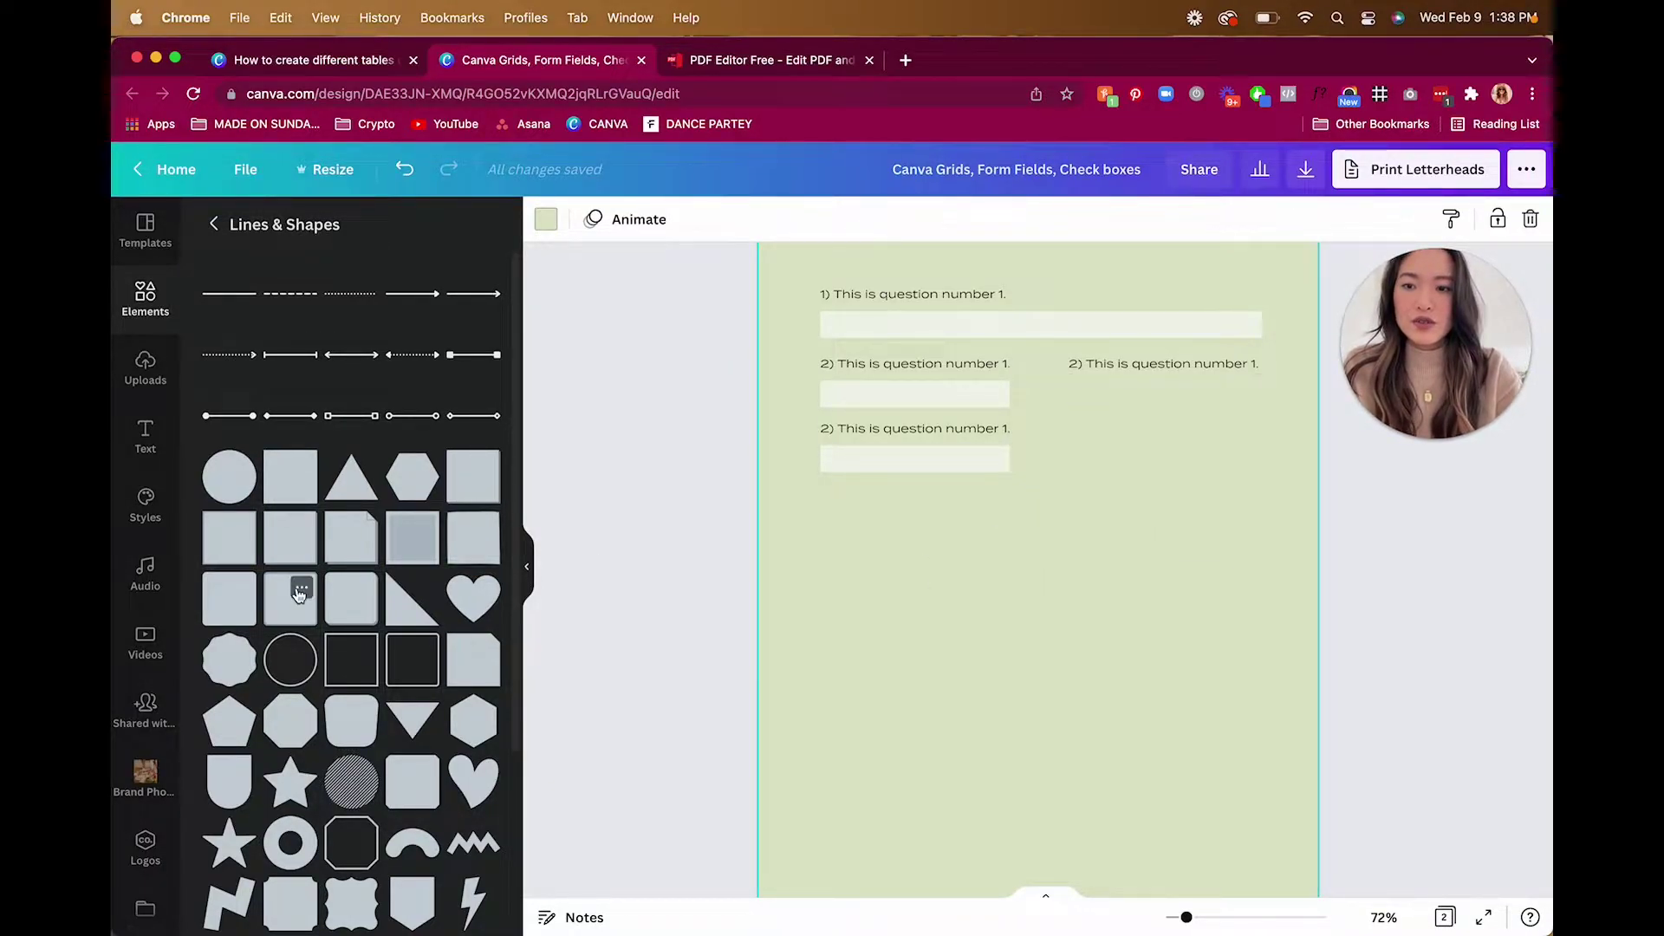
Step: Insert an outlined square shape and reshape it into a small rectangle in the empty area below the questions
{"action": "left_click", "coordinate": [354, 669]}
{"action": "left_click_drag", "start_coordinate": [1193, 713], "coordinate": [976, 498]}
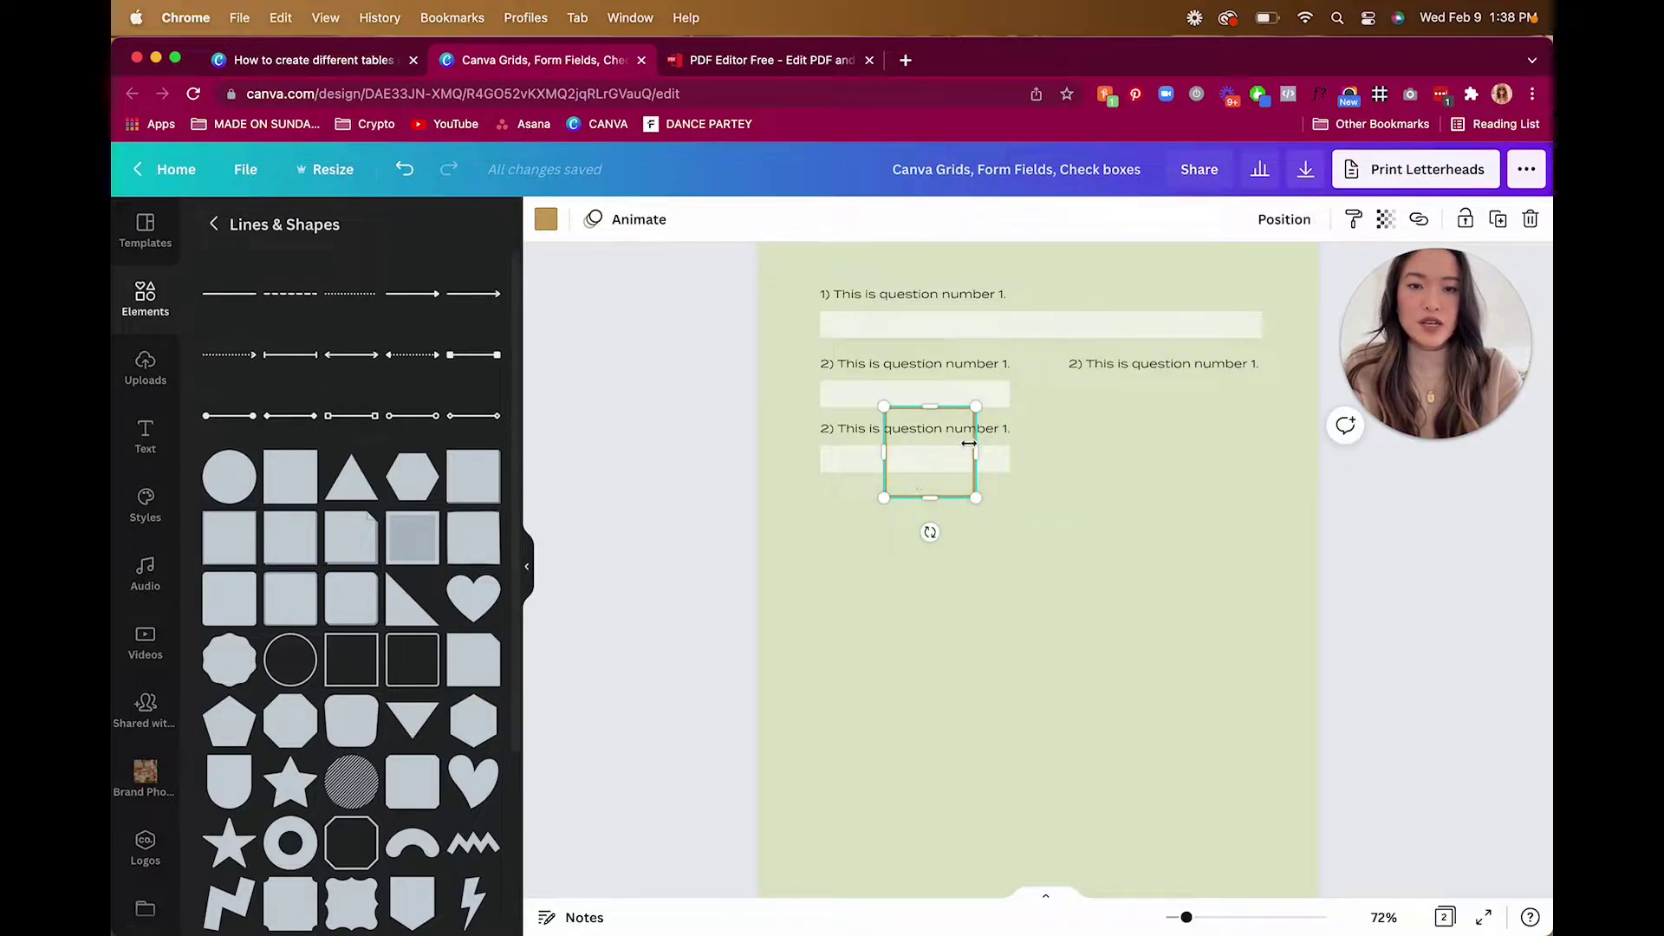
{"action": "left_click_drag", "start_coordinate": [945, 489], "coordinate": [1009, 624]}
{"action": "left_click", "coordinate": [1140, 584]}
{"action": "left_click", "coordinate": [1013, 693]}
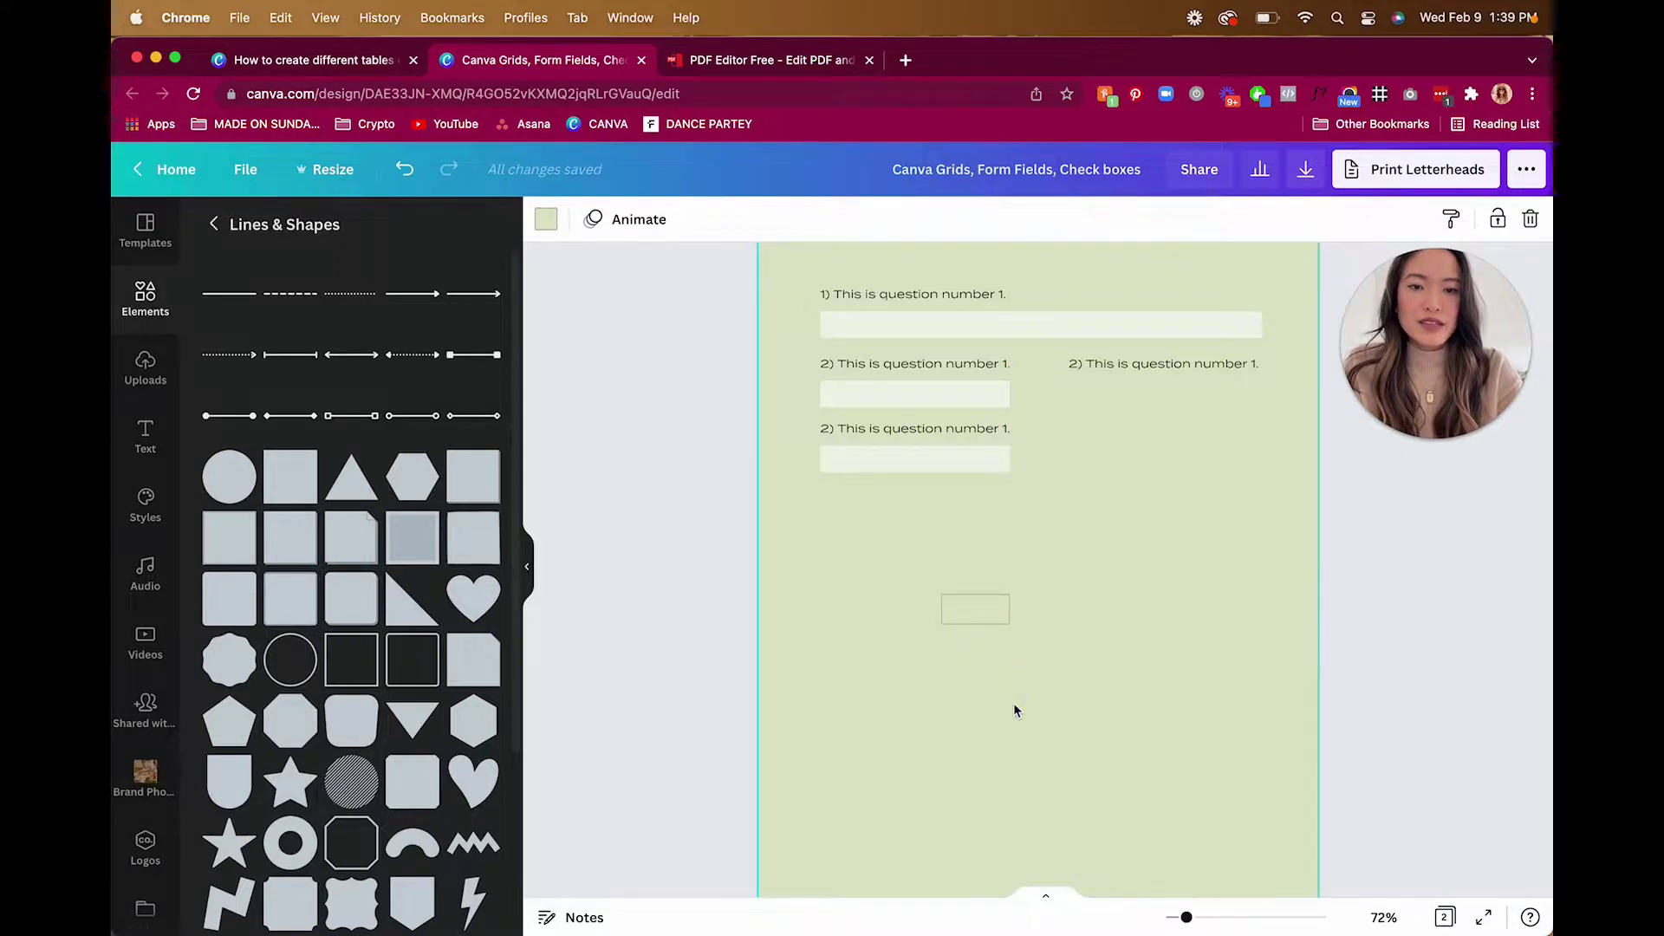
Step: Move the outlined rectangle beneath the right-hand question and stretch it to the question's width, ending level with the lower left answer bar
{"action": "left_click", "coordinate": [980, 611]}
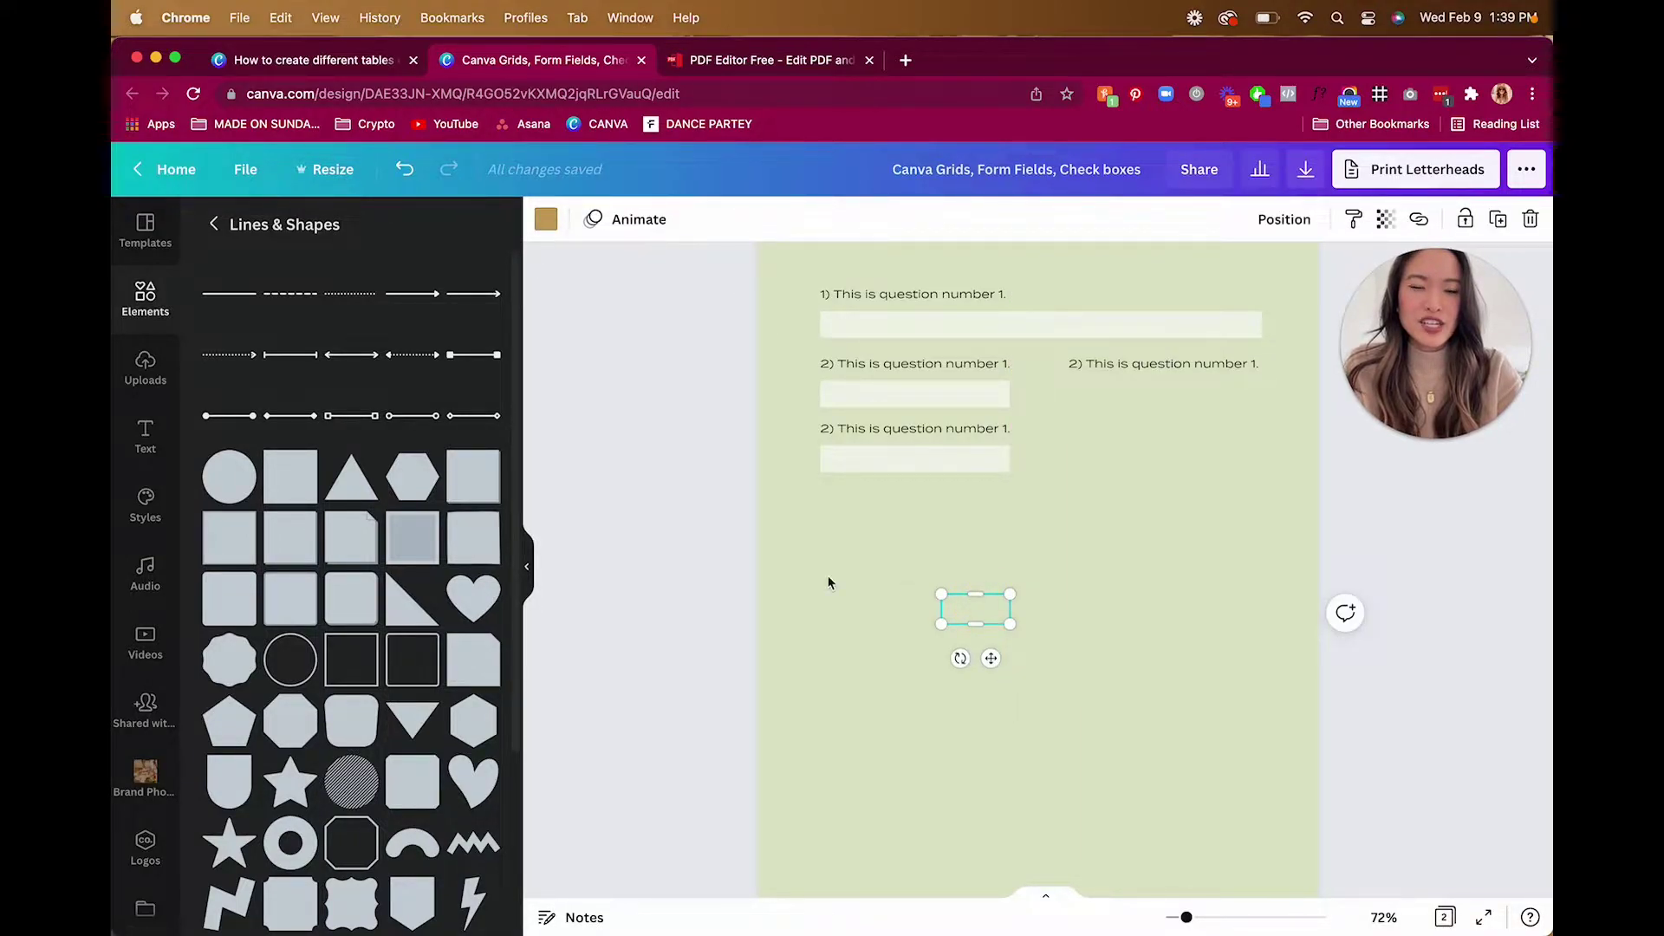
{"action": "left_click_drag", "start_coordinate": [1014, 632], "coordinate": [1263, 416]}
{"action": "left_click", "coordinate": [1017, 669]}
{"action": "left_click", "coordinate": [1021, 617]}
{"action": "mouse_move", "coordinate": [1167, 455]}
{"action": "left_mouse_down"}
{"action": "mouse_move", "coordinate": [1162, 733]}
{"action": "mouse_move", "coordinate": [1177, 475]}
{"action": "left_mouse_up"}
{"action": "left_click", "coordinate": [1007, 717]}
{"action": "left_click", "coordinate": [1179, 736]}
{"action": "left_click", "coordinate": [1184, 589]}
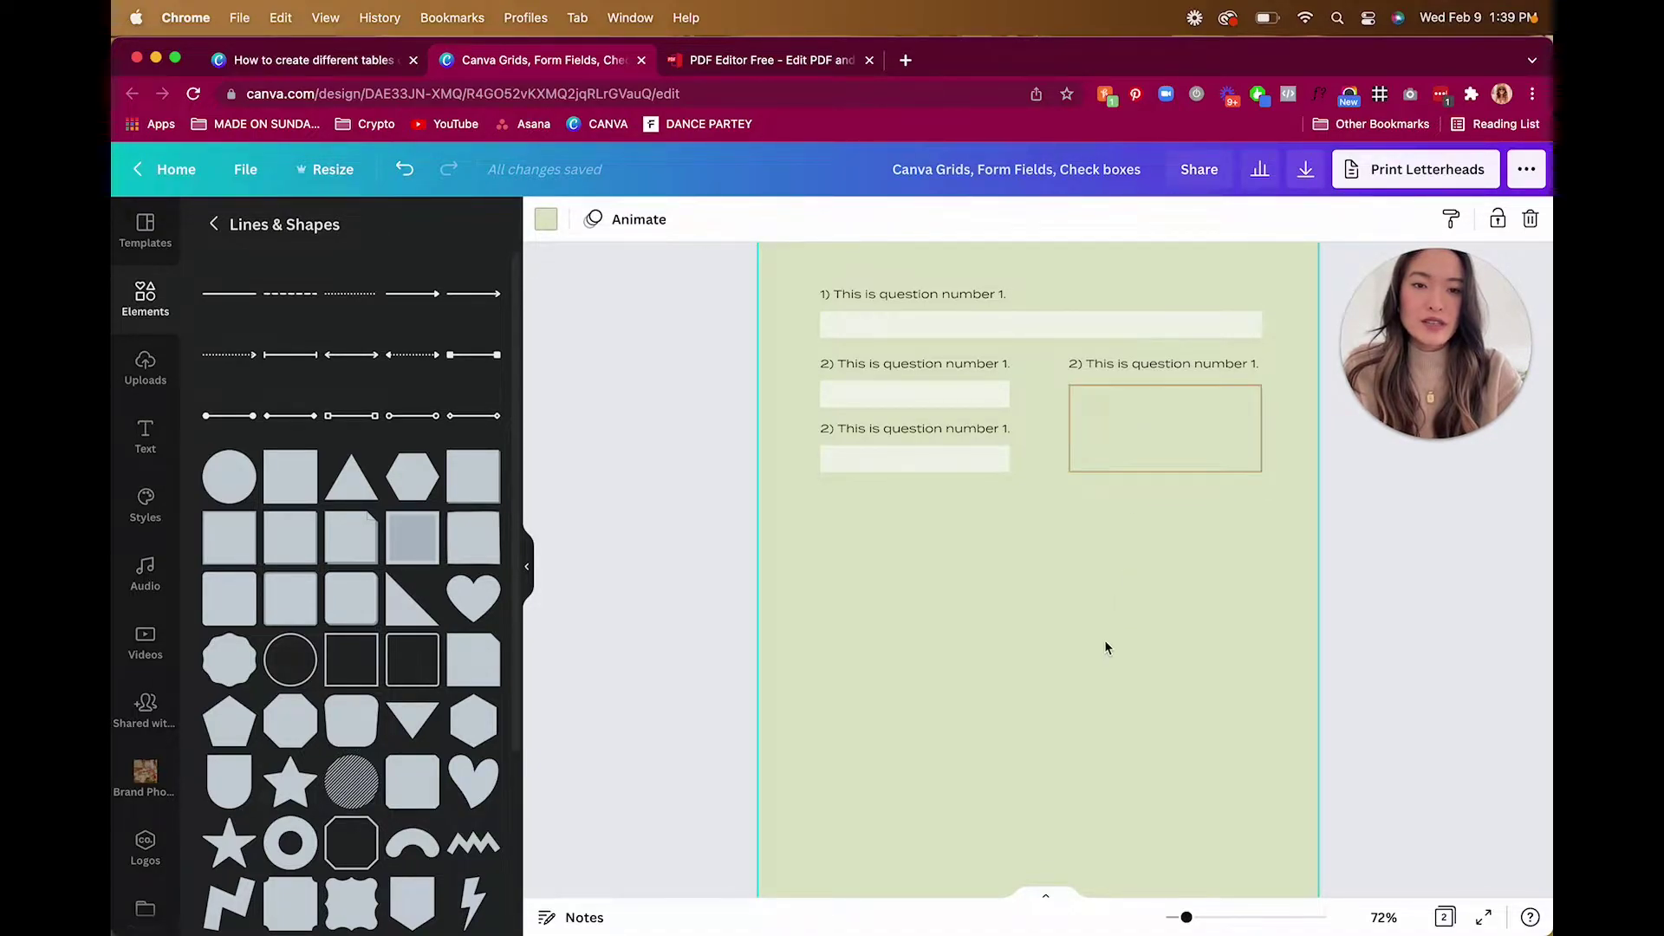
Step: Recolour the outlined box with the olive shade from the MADE ON SUNDAYS palette and readjust its size beneath the right-hand question
{"action": "left_click", "coordinate": [1096, 468]}
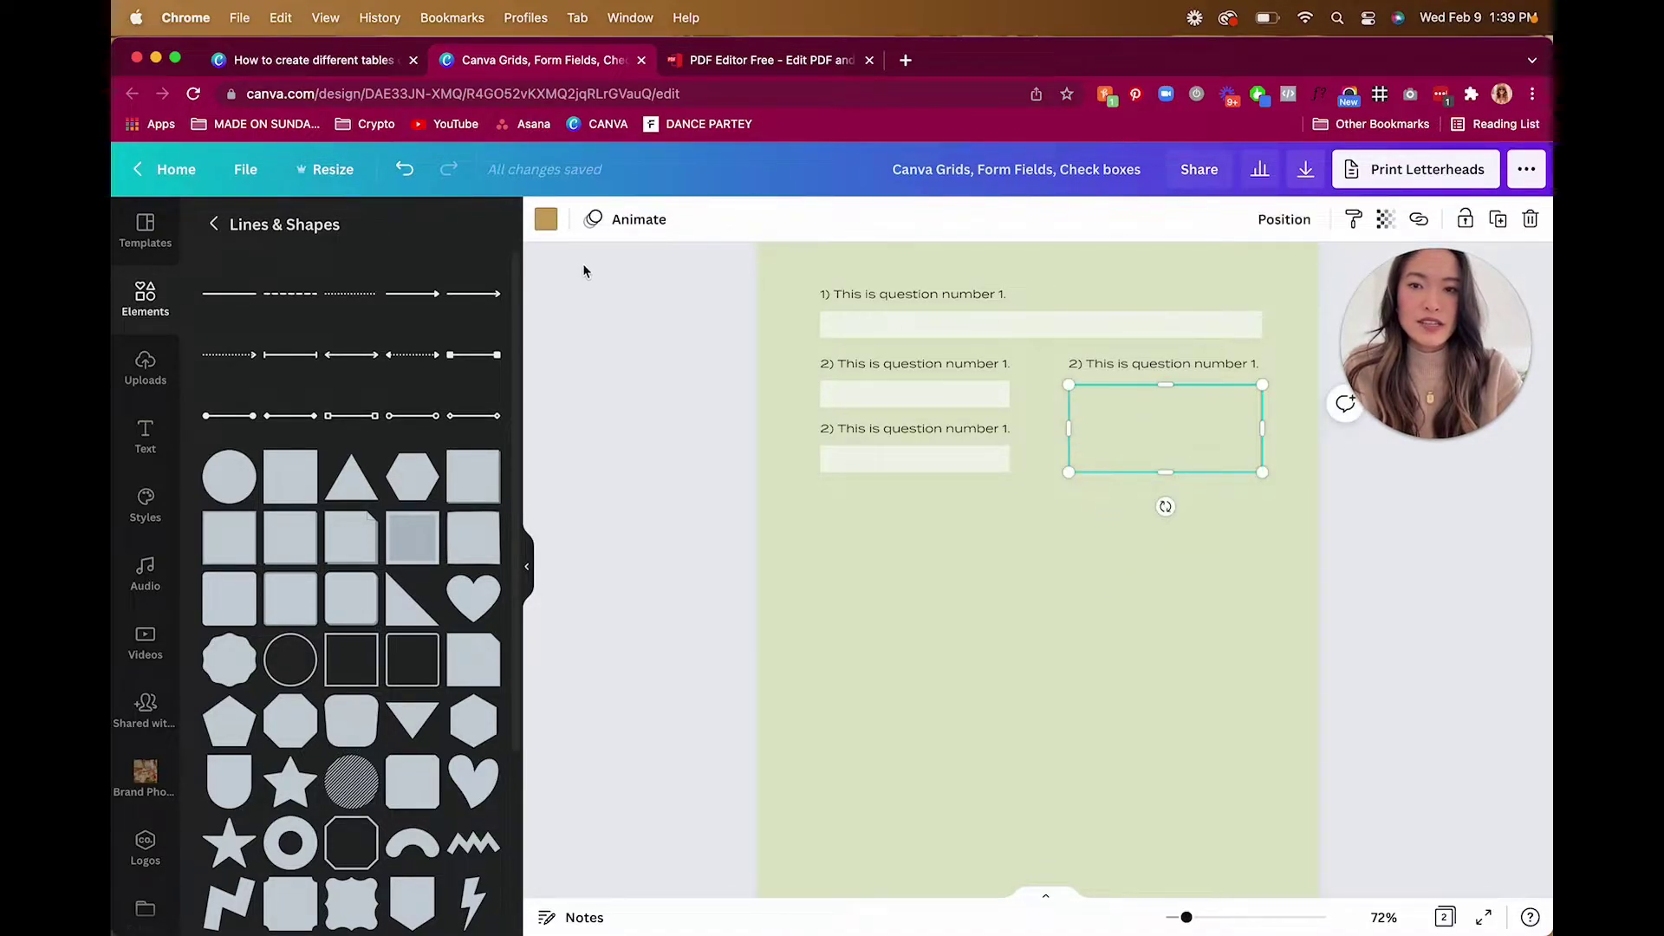
{"action": "left_click", "coordinate": [546, 219]}
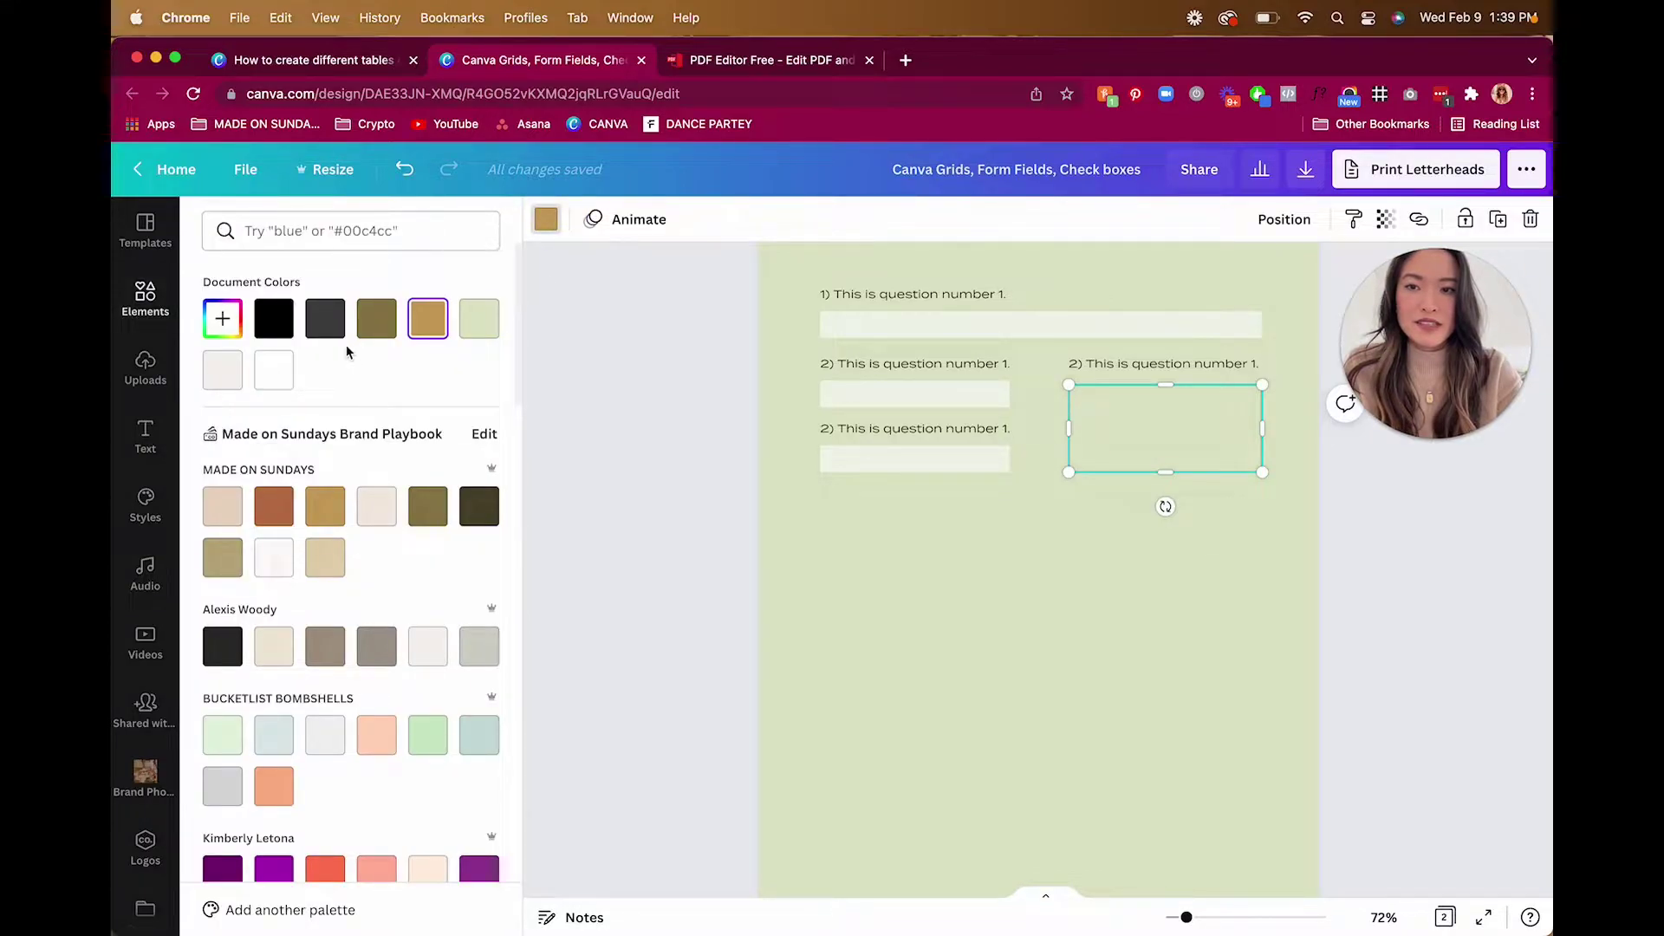
{"action": "left_click", "coordinate": [427, 506]}
{"action": "left_click", "coordinate": [903, 557]}
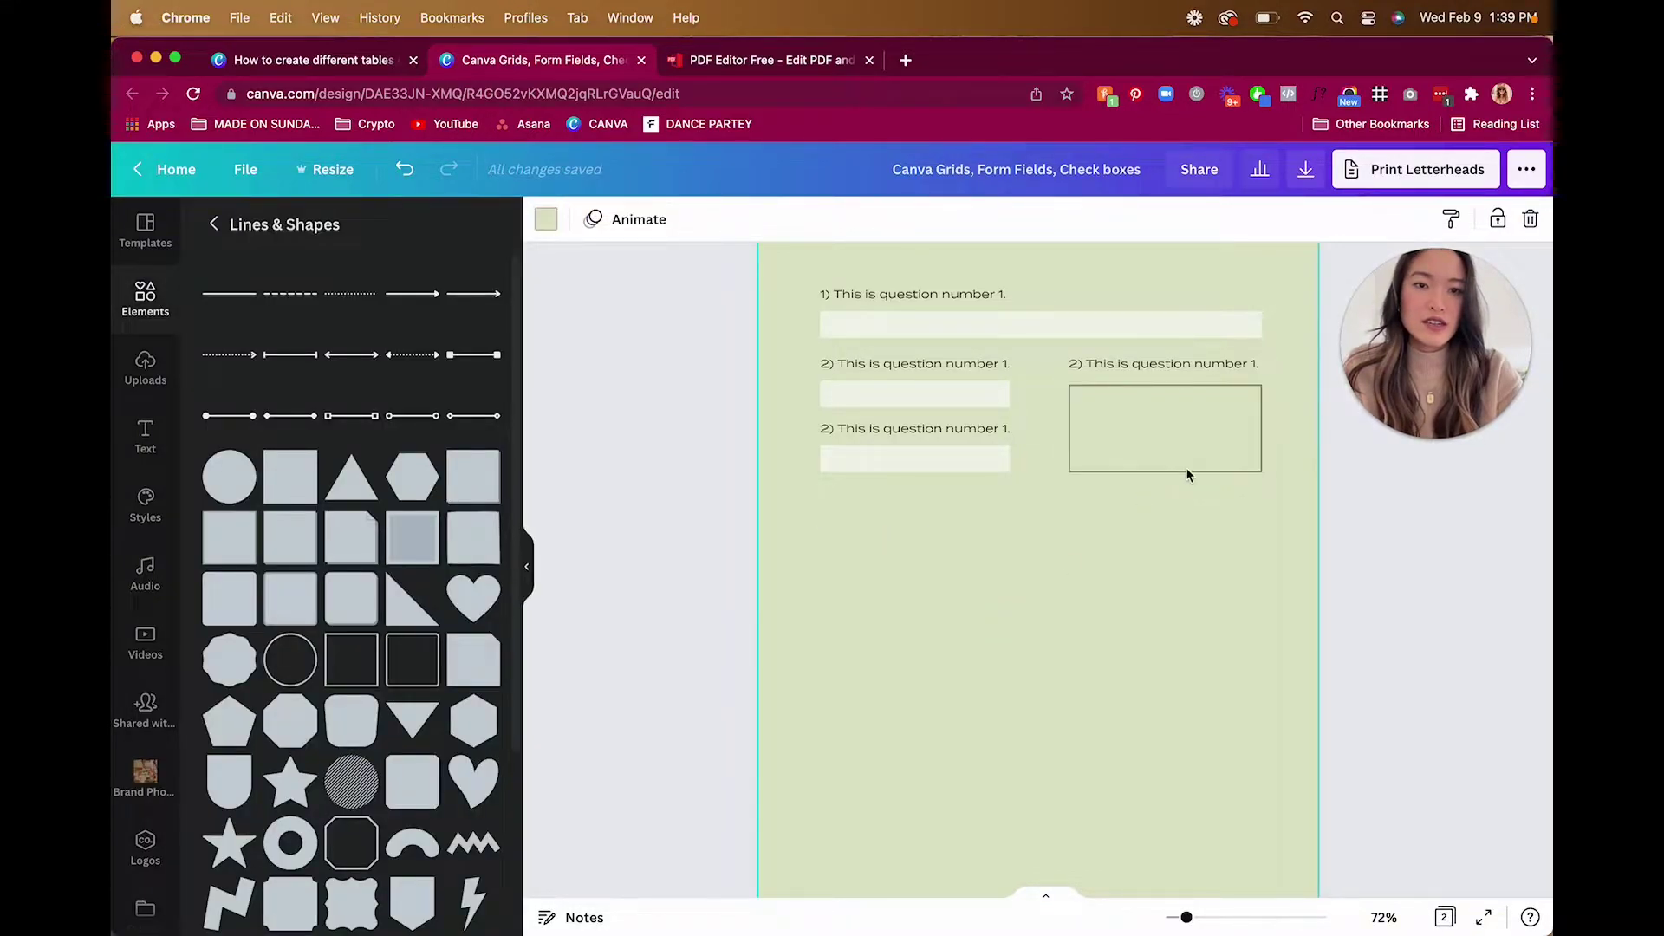
{"action": "scroll", "coordinate": [1188, 591], "scroll_direction": "up", "scroll_amount": 2}
{"action": "left_click", "coordinate": [1199, 508]}
{"action": "left_click_drag", "start_coordinate": [1262, 517], "coordinate": [1261, 473]}
{"action": "left_click", "coordinate": [1194, 609]}
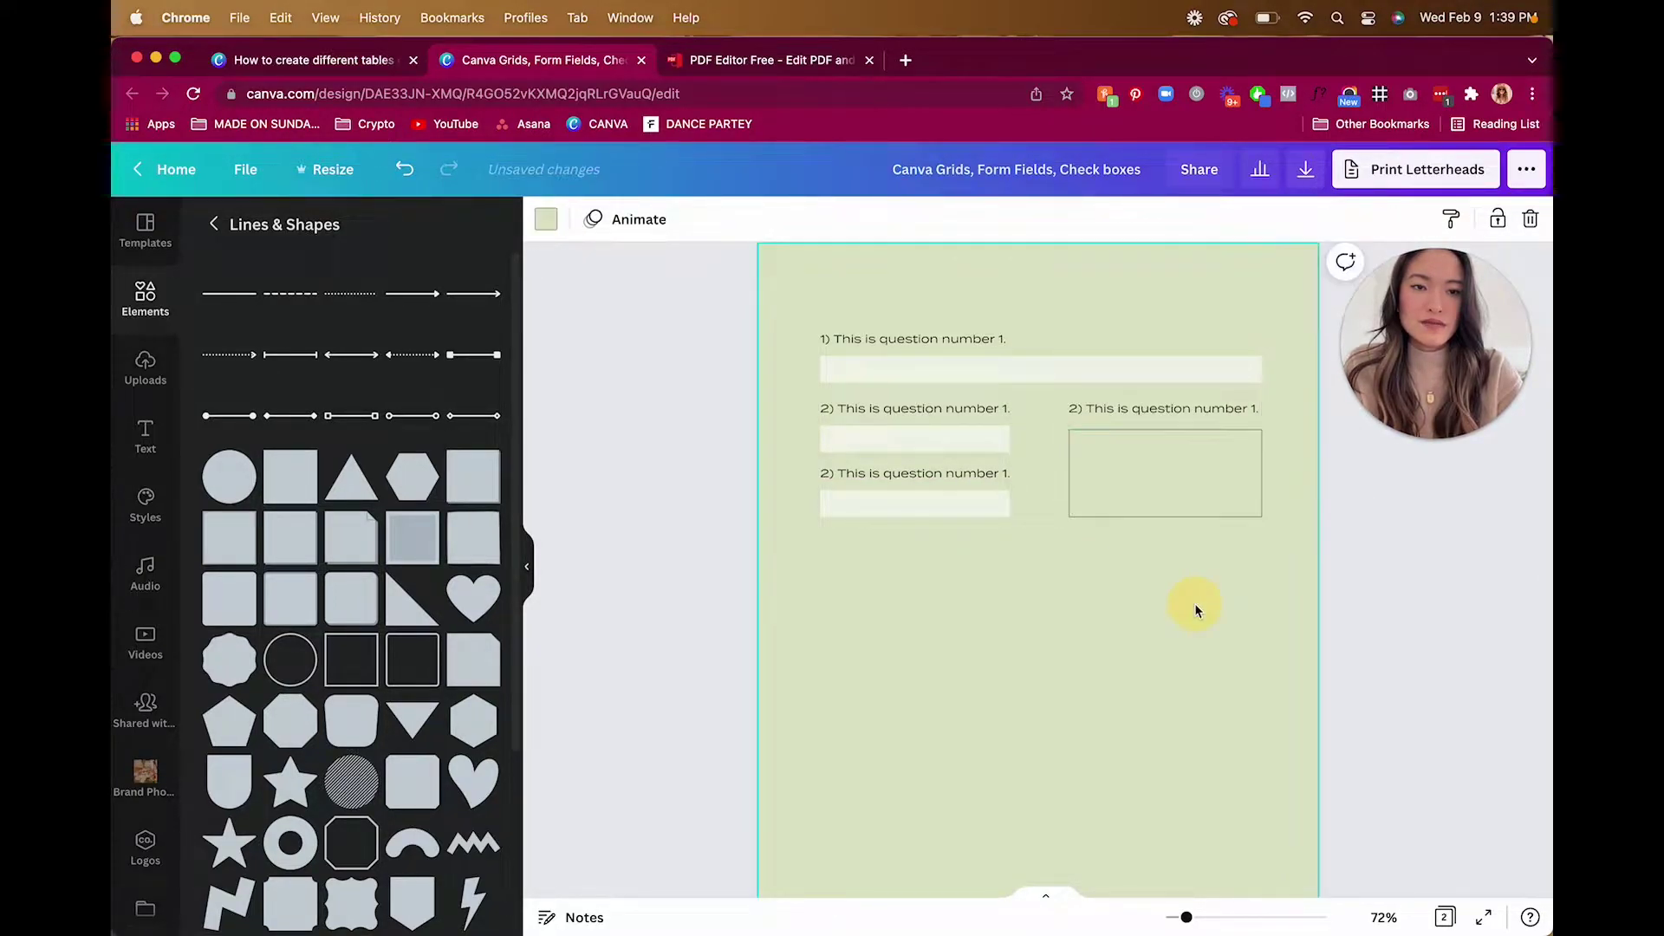
Step: Duplicate the two narrow left-hand questions with their answer bars and place the copies directly below the originals
{"action": "scroll", "coordinate": [1195, 610], "scroll_direction": "up", "scroll_amount": 10}
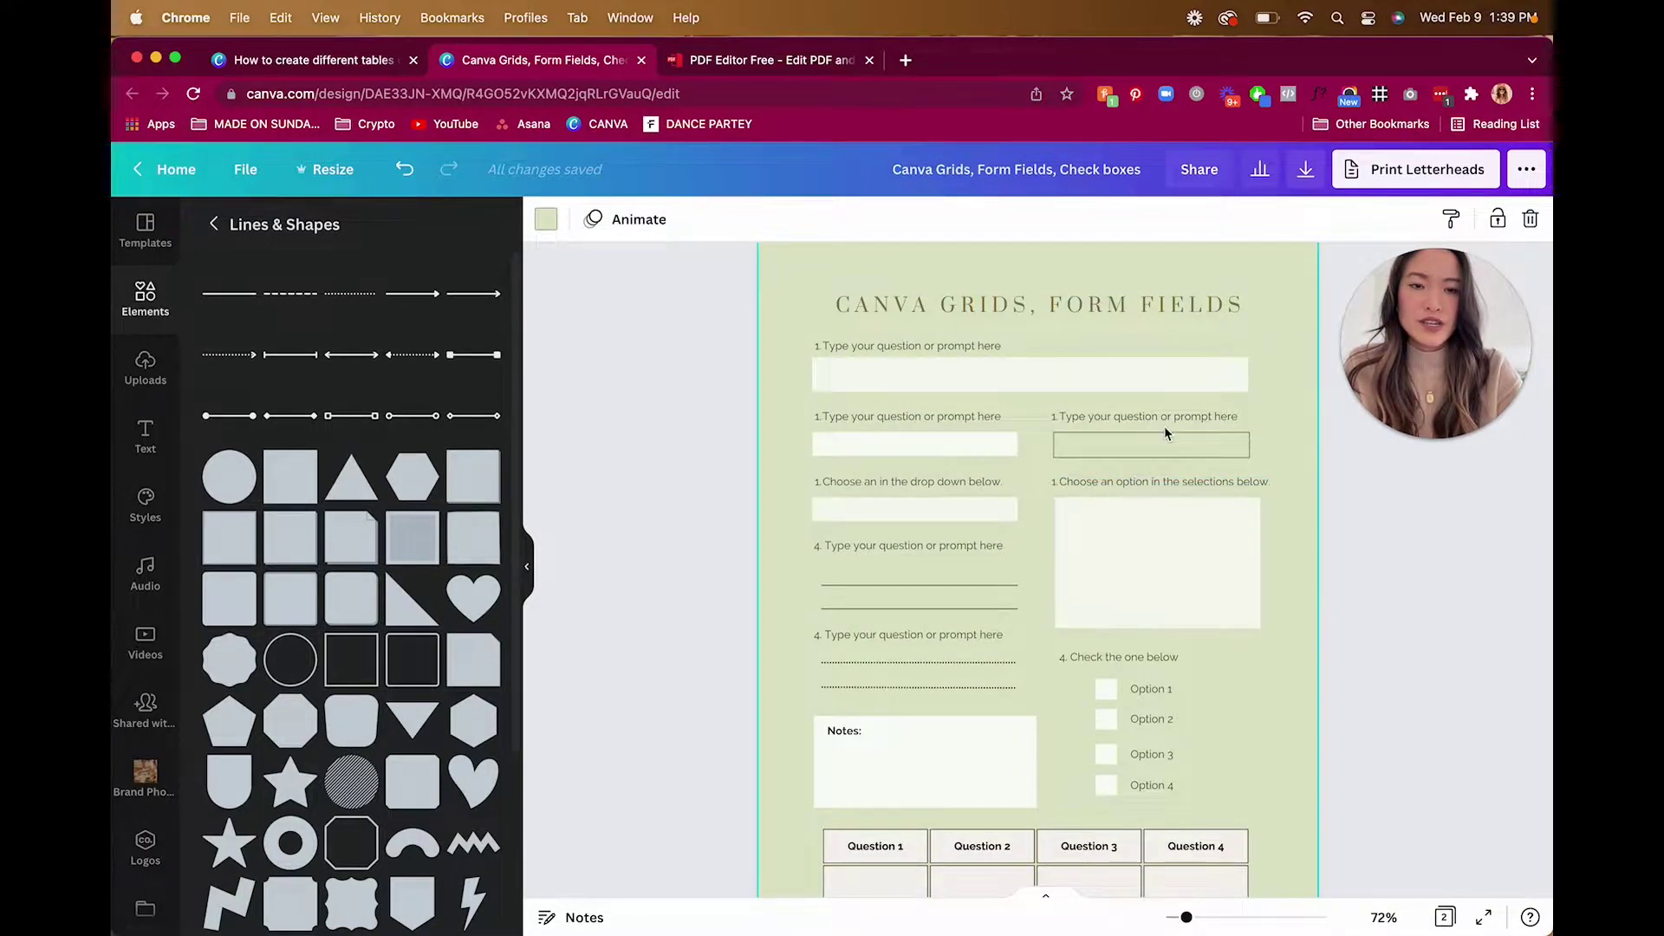
{"action": "scroll", "coordinate": [1135, 438], "scroll_direction": "down", "scroll_amount": 1}
{"action": "scroll", "coordinate": [1126, 437], "scroll_direction": "down", "scroll_amount": 5}
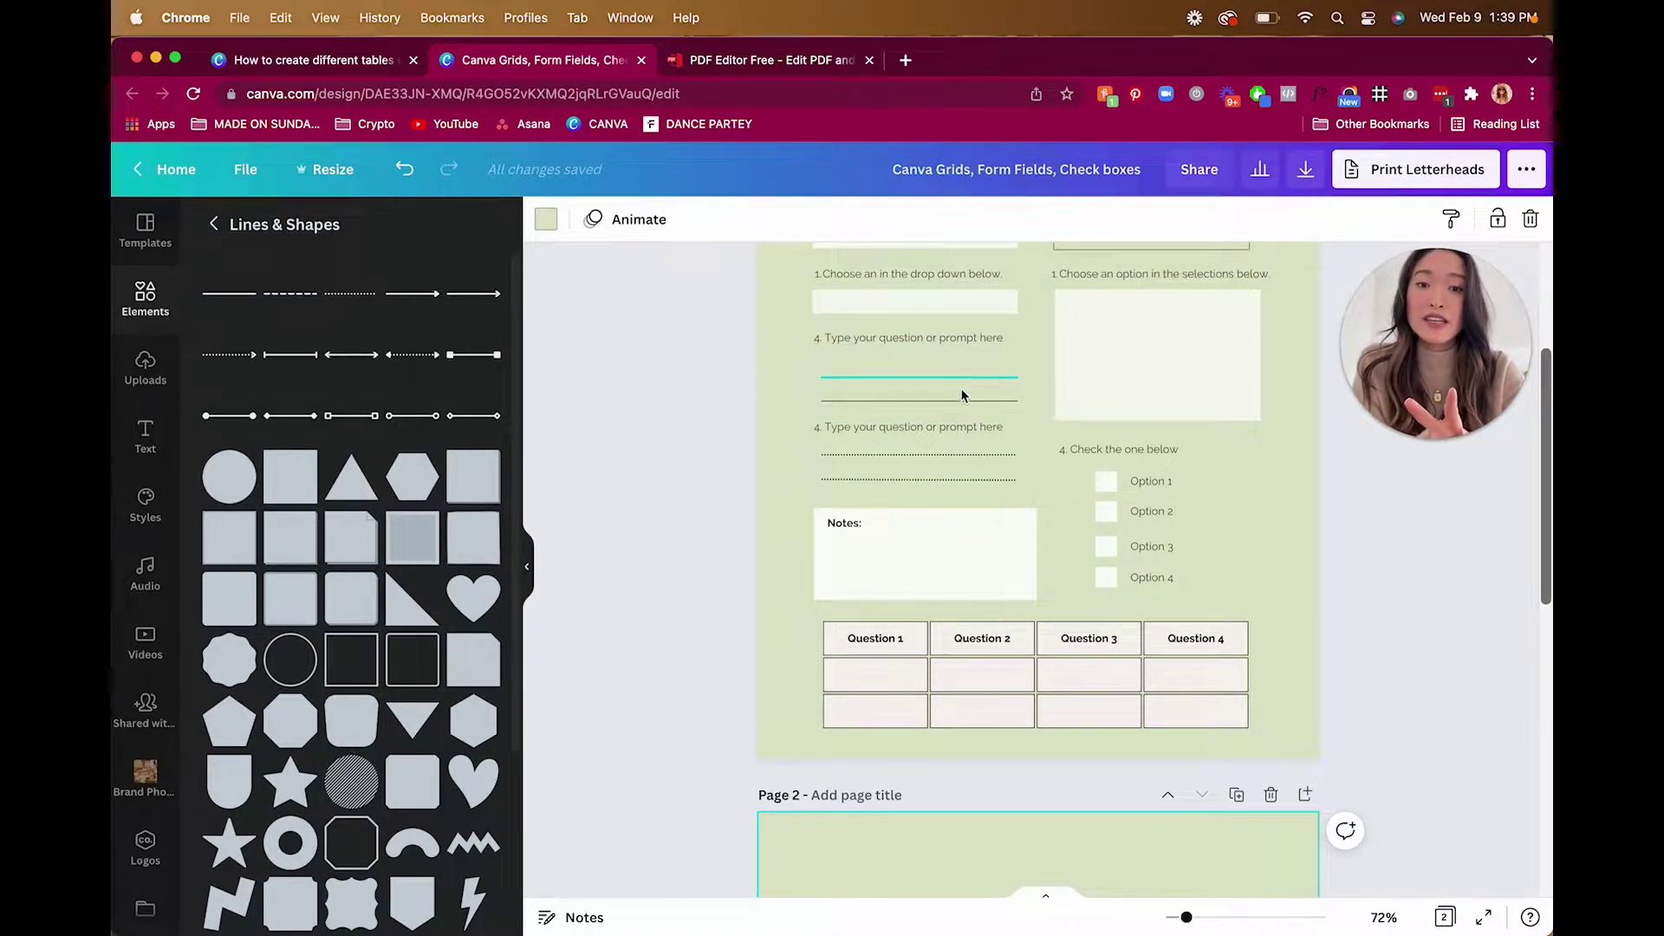
{"action": "scroll", "coordinate": [955, 410], "scroll_direction": "down", "scroll_amount": 15}
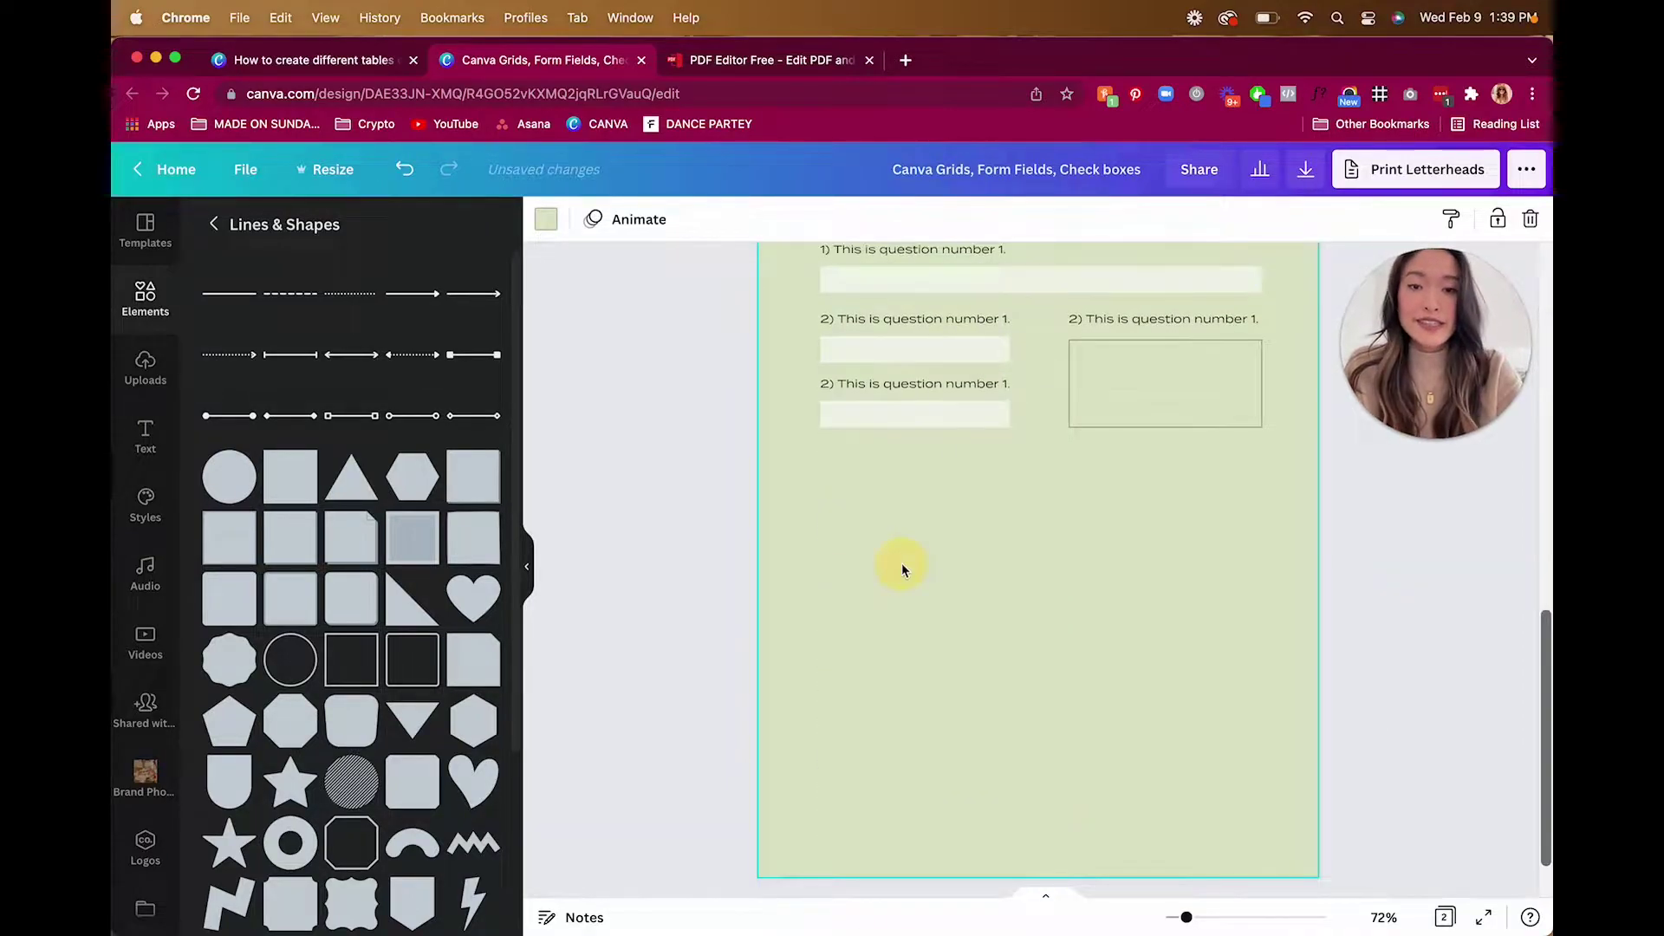
{"action": "left_click_drag", "start_coordinate": [1037, 445], "coordinate": [880, 468]}
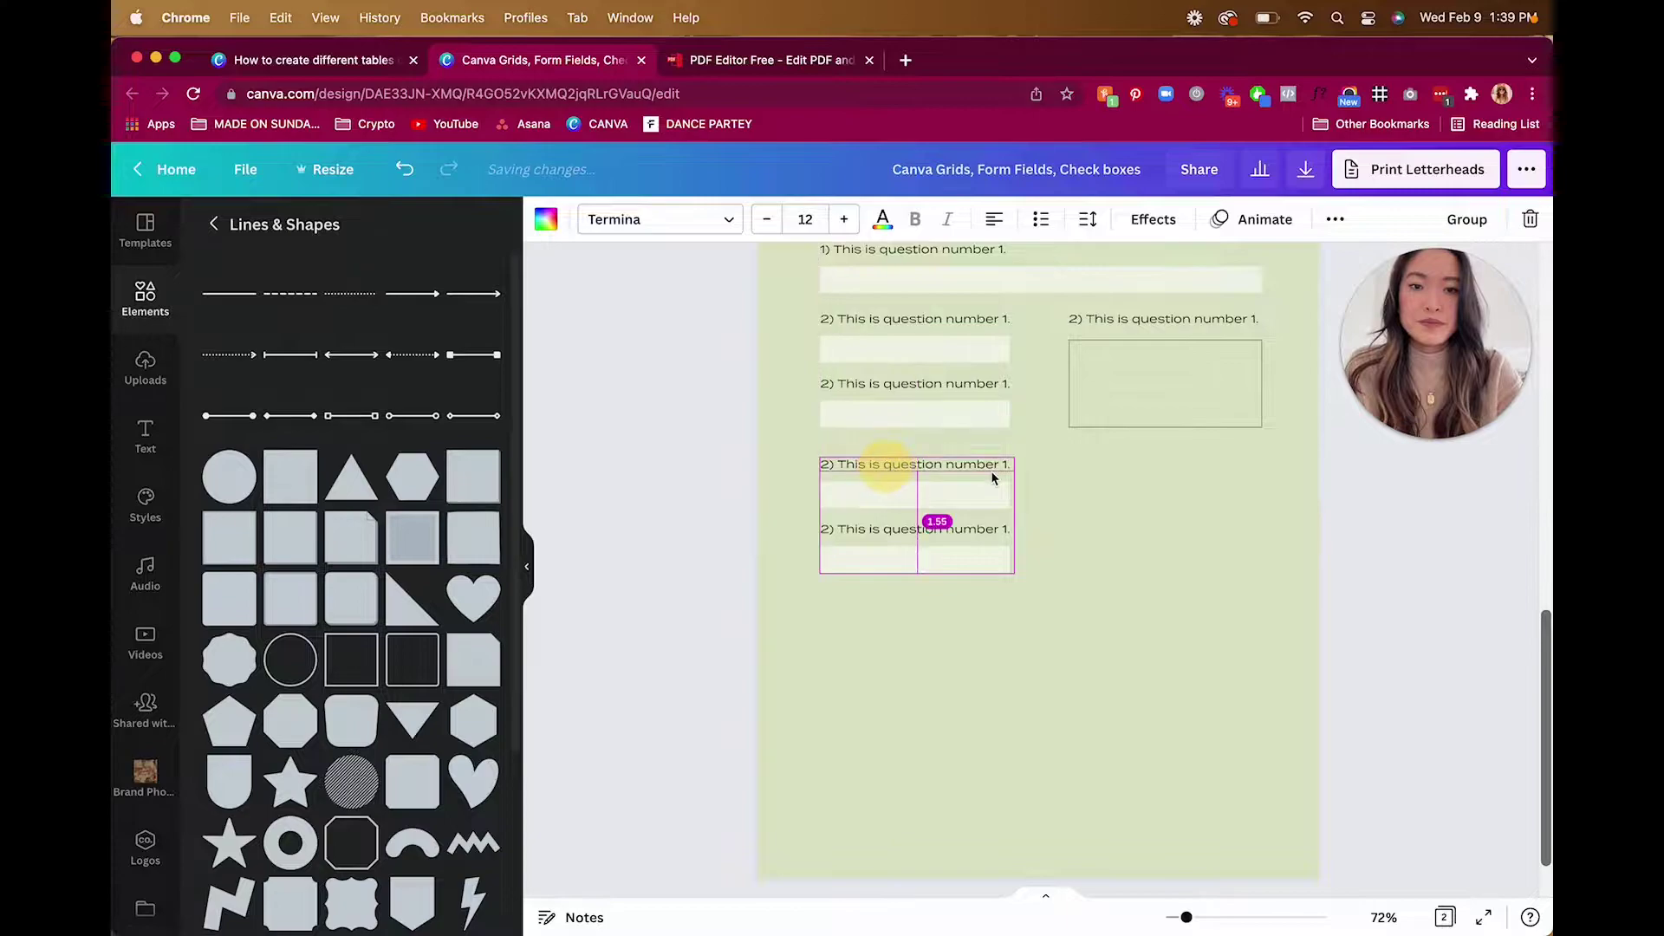
Step: Delete the answer bars beneath the two copied questions, keeping only the question texts
{"action": "left_click", "coordinate": [1005, 496]}
{"action": "key", "text": "Delete"}
{"action": "left_click", "coordinate": [995, 559]}
{"action": "key", "text": "Delete"}
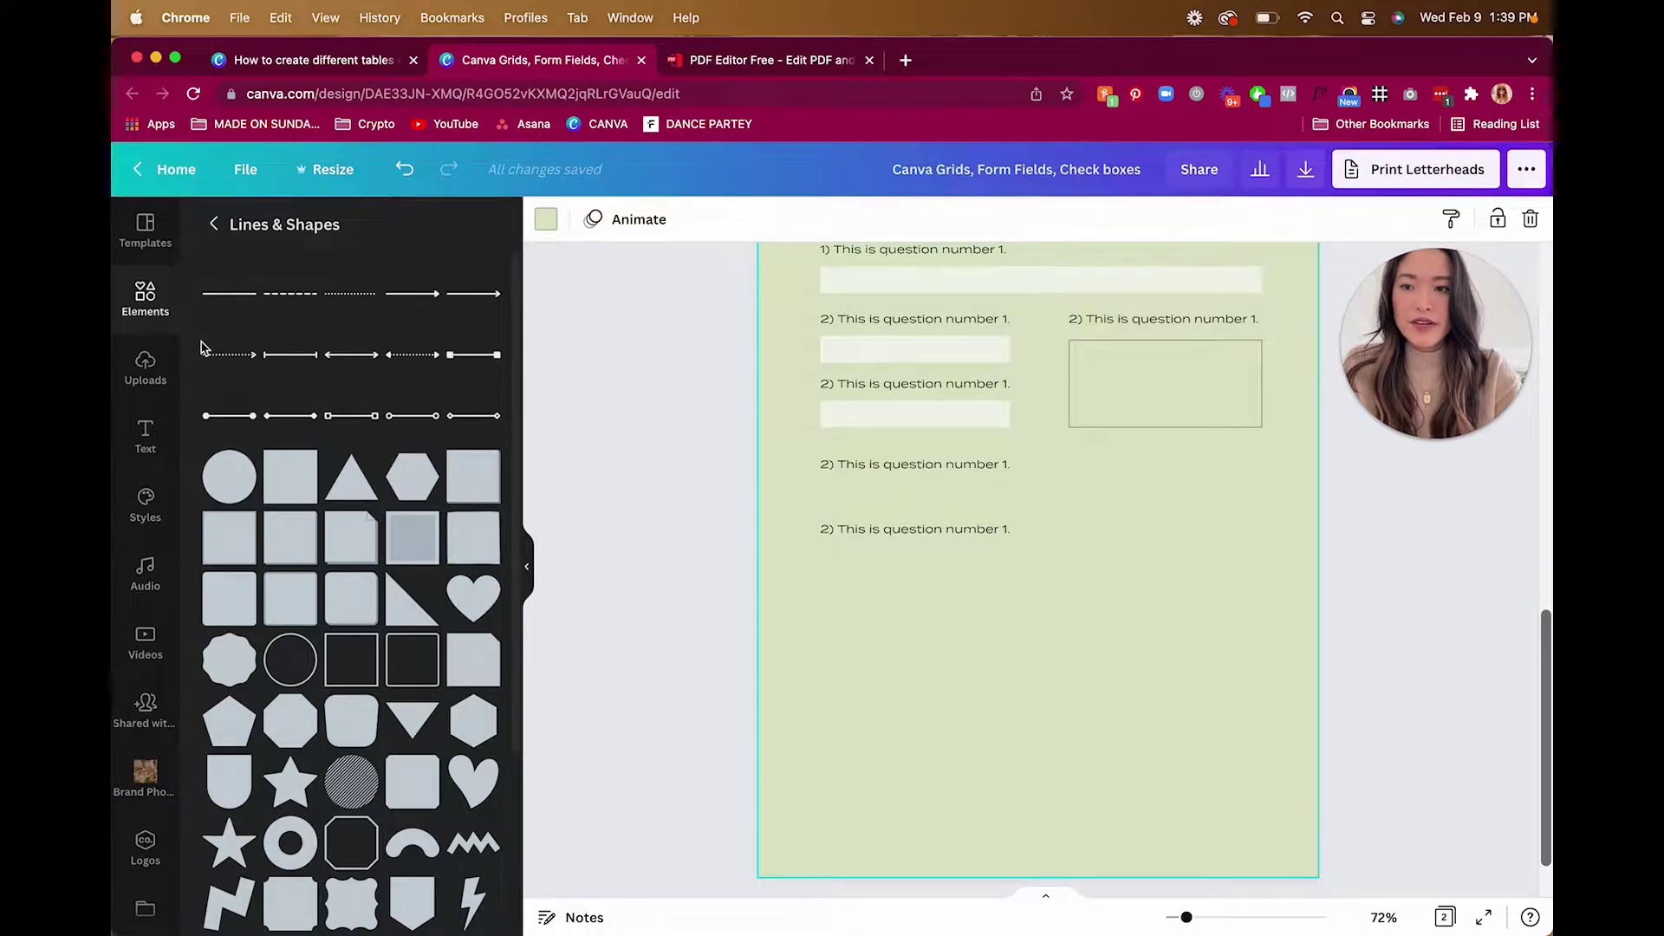
Step: Insert a plain line under the upper copied question, spanning the question's width, and move the lower copied question further down
{"action": "left_click", "coordinate": [229, 301]}
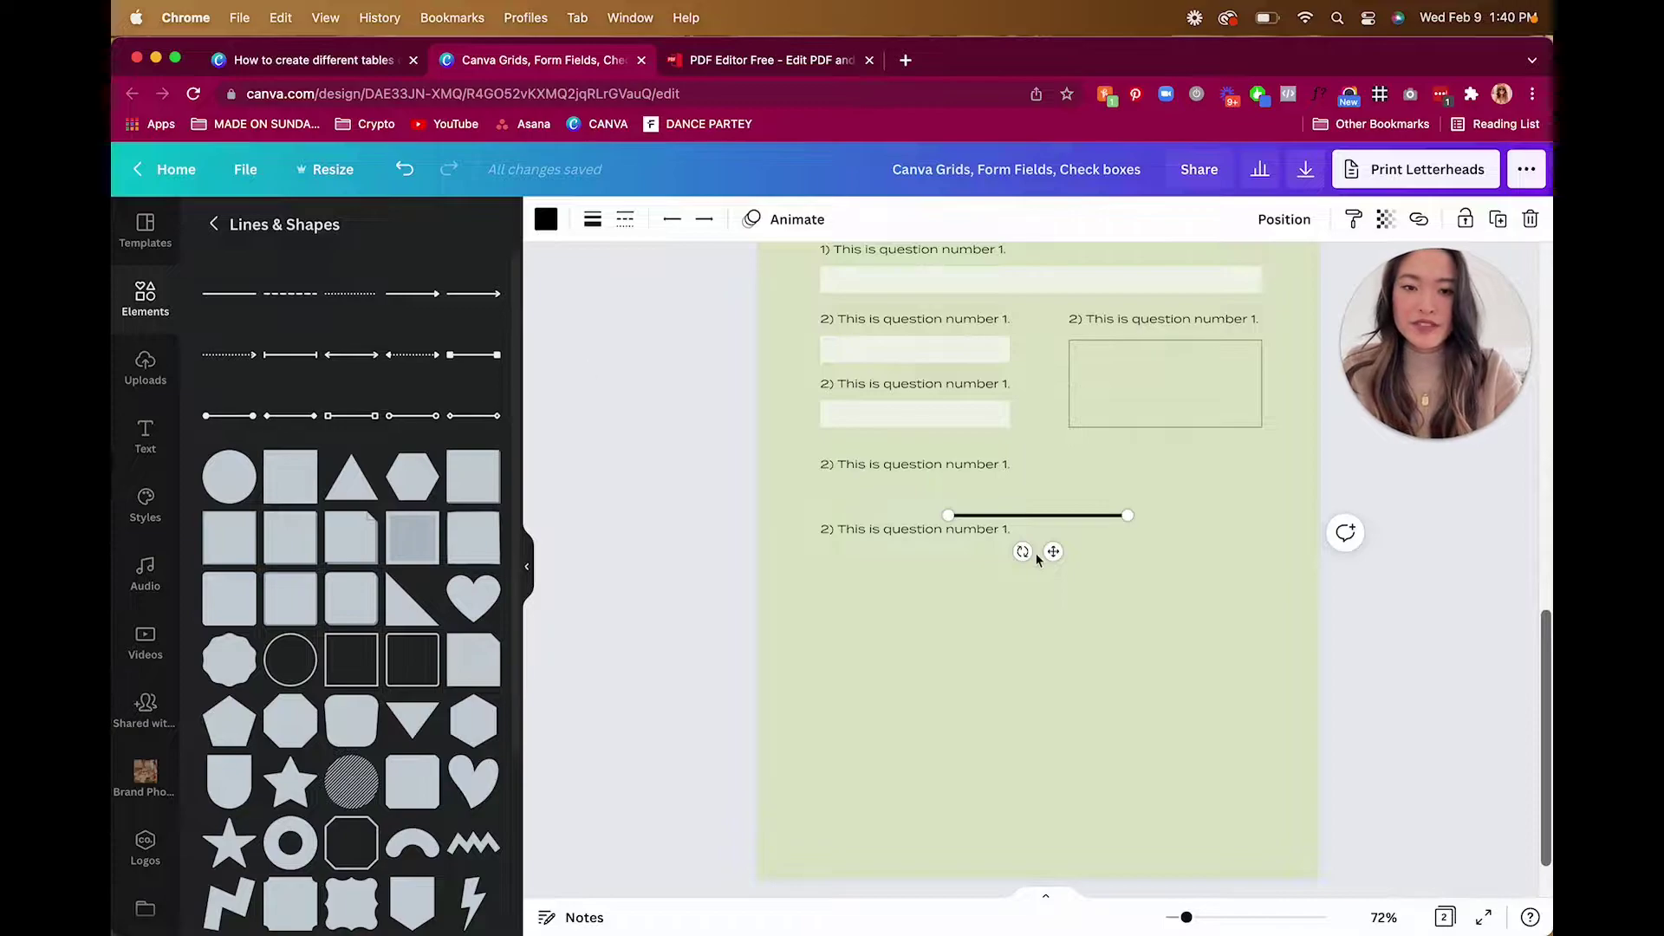
{"action": "left_click_drag", "start_coordinate": [1103, 520], "coordinate": [977, 504]}
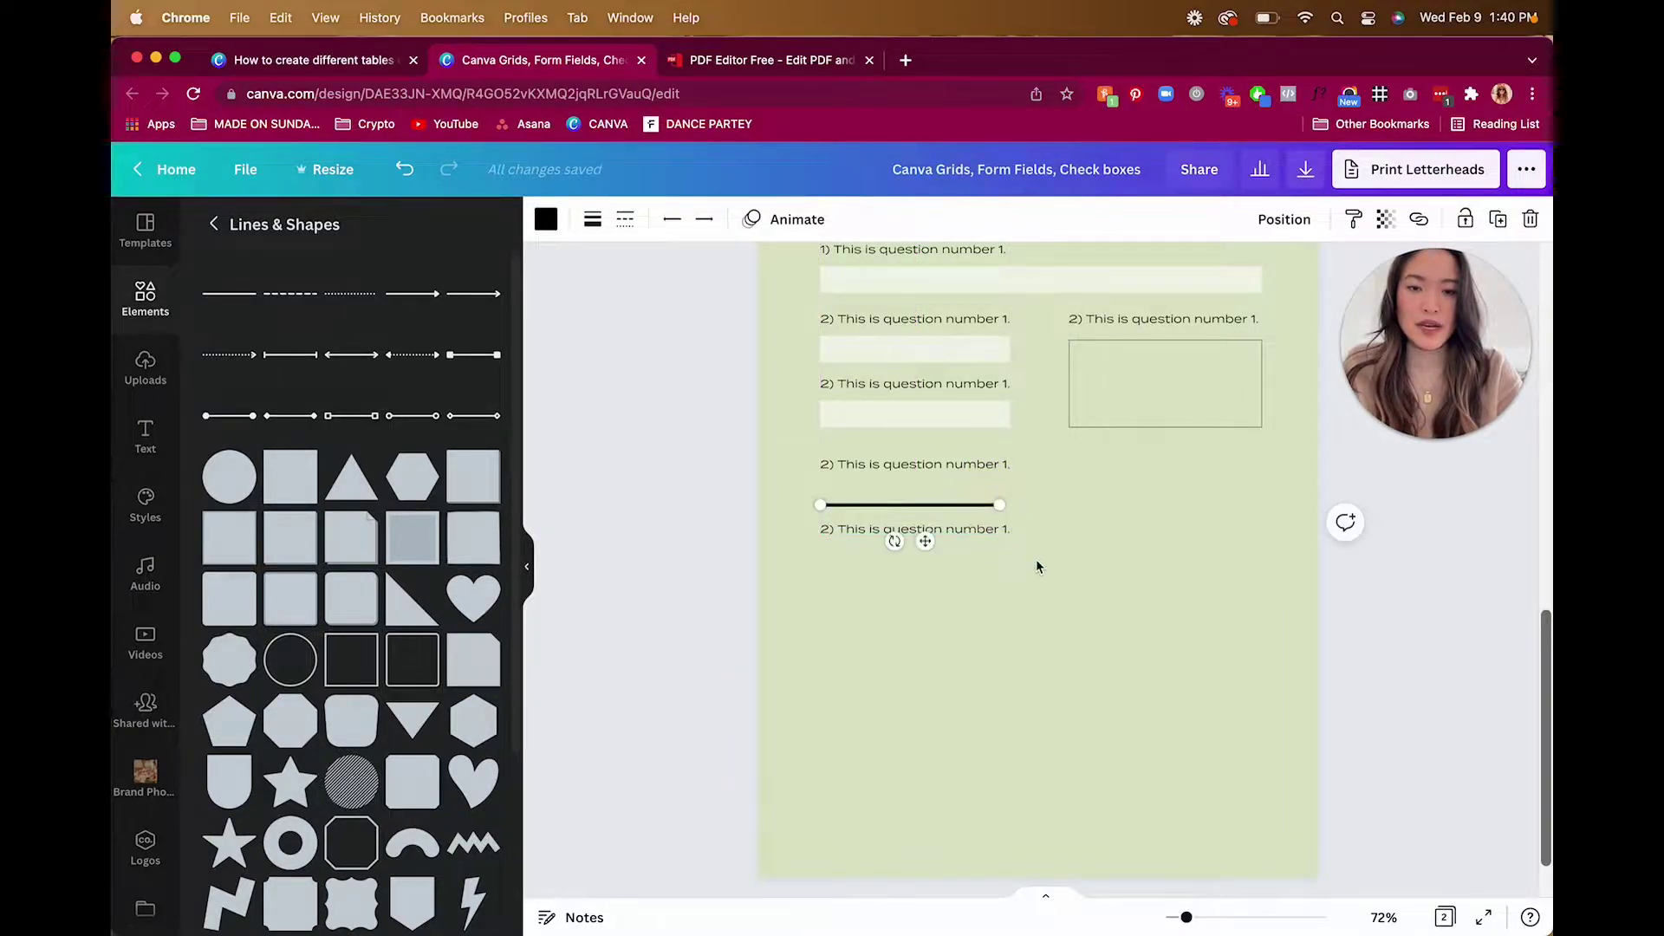
{"action": "left_click_drag", "start_coordinate": [829, 534], "coordinate": [830, 586]}
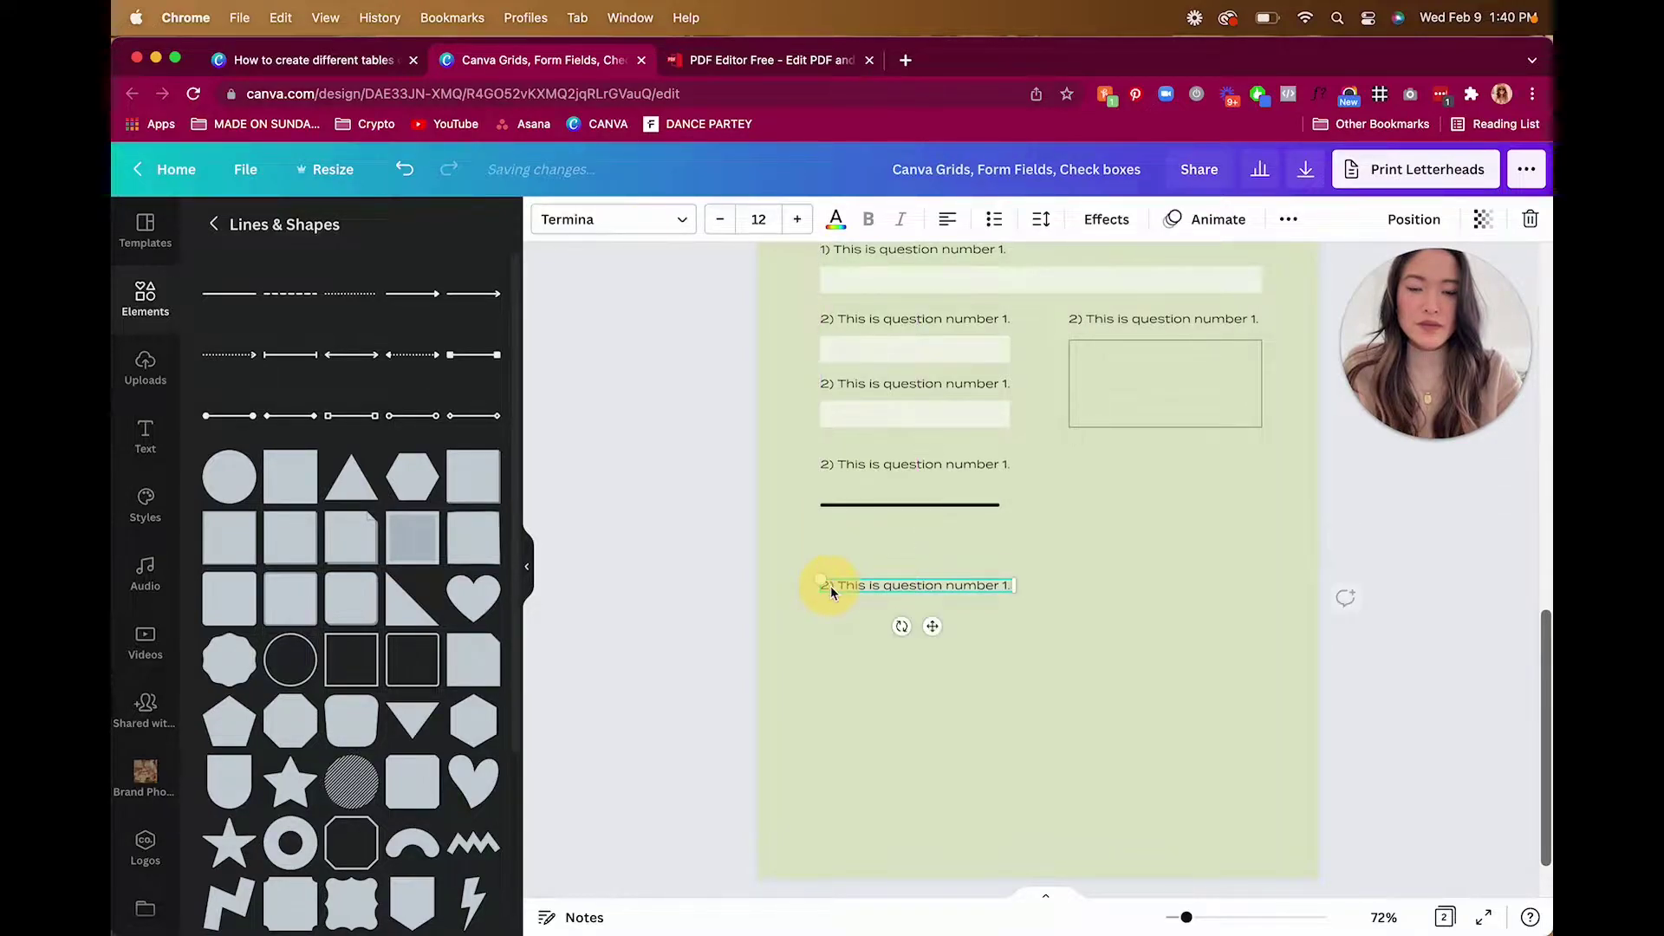
{"action": "left_click", "coordinate": [881, 509]}
{"action": "left_click_drag", "start_coordinate": [999, 505], "coordinate": [1011, 507]}
{"action": "left_click", "coordinate": [1106, 523]}
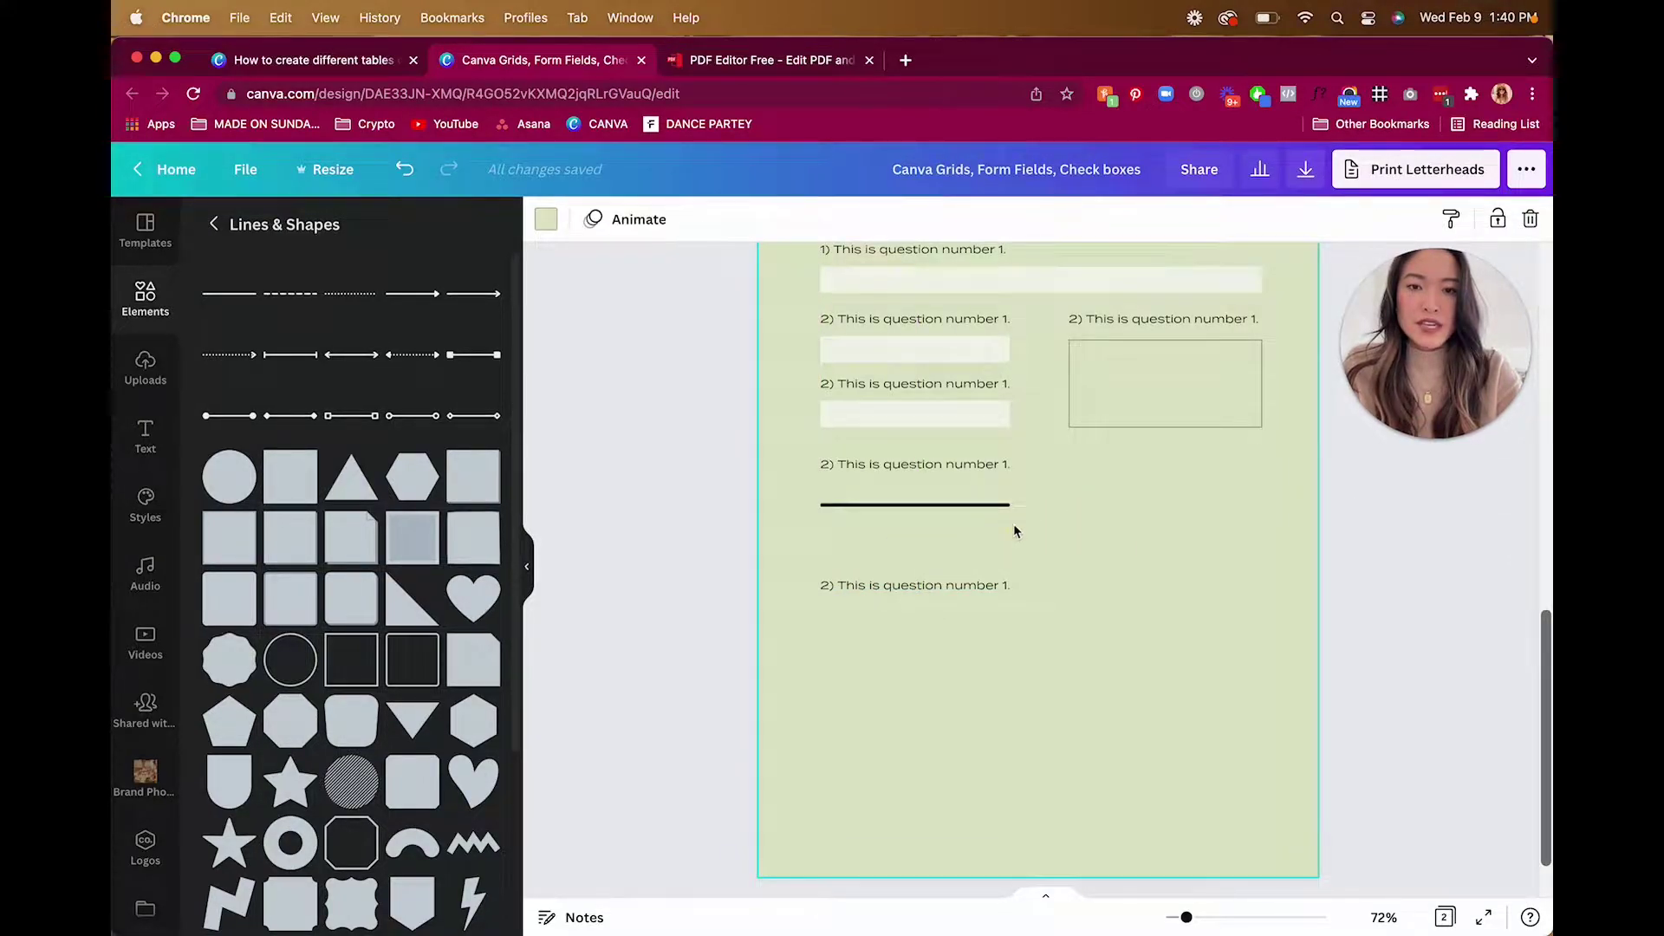
Step: Set the weight of the line under the upper copied question to 1
{"action": "left_click", "coordinate": [971, 507]}
{"action": "left_click", "coordinate": [625, 220]}
{"action": "left_click", "coordinate": [592, 219]}
{"action": "left_click", "coordinate": [846, 278]}
{"action": "key", "text": "BackSpace"}
{"action": "type", "text": "1"}
{"action": "key", "text": "Return"}
{"action": "left_click", "coordinate": [1142, 565]}
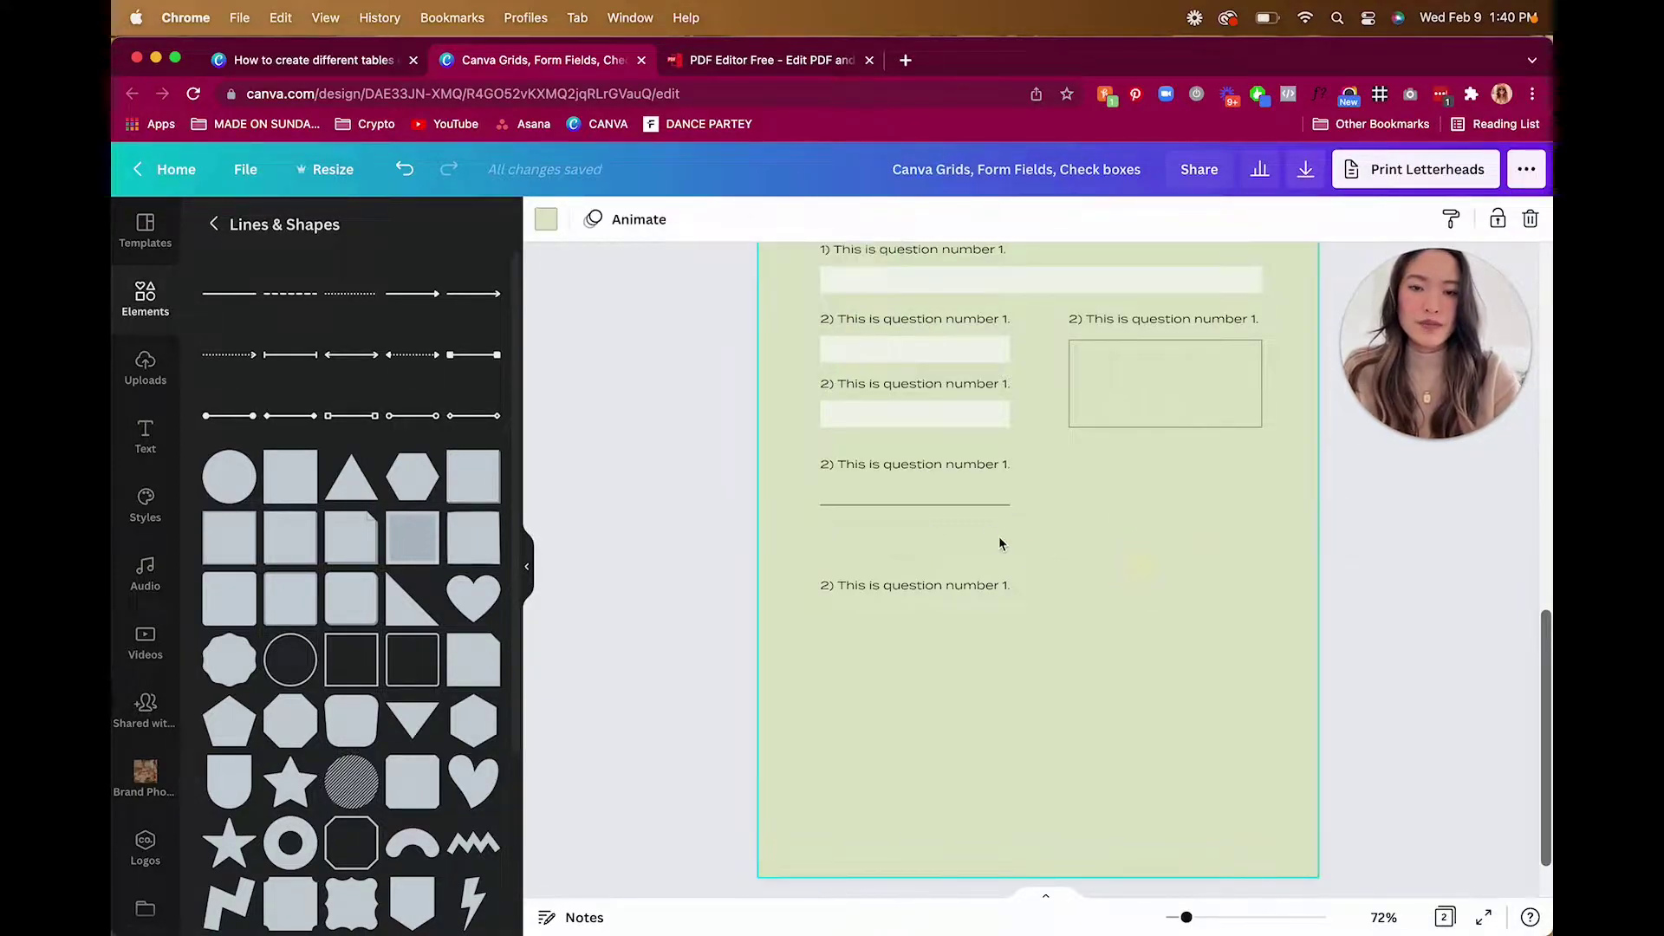
Step: Duplicate the thin line to give the upper copied question two answer lines, and copy both lines beneath the lower copied question
{"action": "left_click", "coordinate": [968, 504]}
{"action": "left_click_drag", "start_coordinate": [962, 518], "coordinate": [966, 575]}
{"action": "left_click", "coordinate": [1090, 549]}
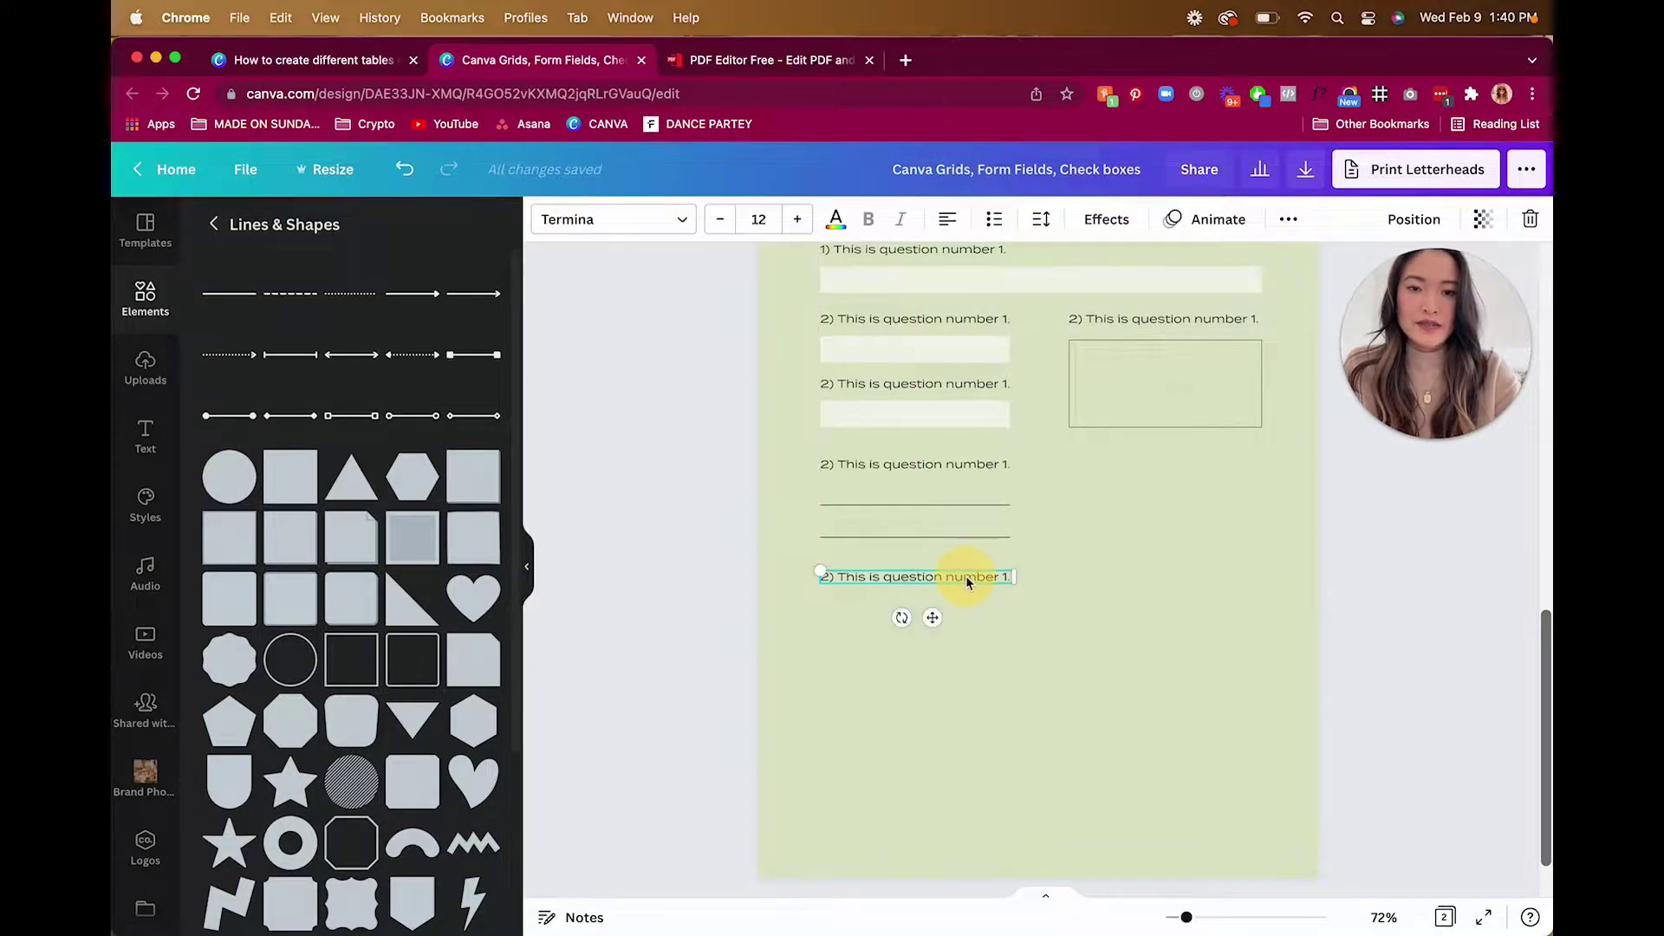
{"action": "left_click_drag", "start_coordinate": [916, 506], "coordinate": [913, 620]}
{"action": "left_click", "coordinate": [1119, 616]}
Step: Change the upper answer line beneath the last question to the dotted style
{"action": "scroll", "coordinate": [1120, 615], "scroll_direction": "down", "scroll_amount": 1}
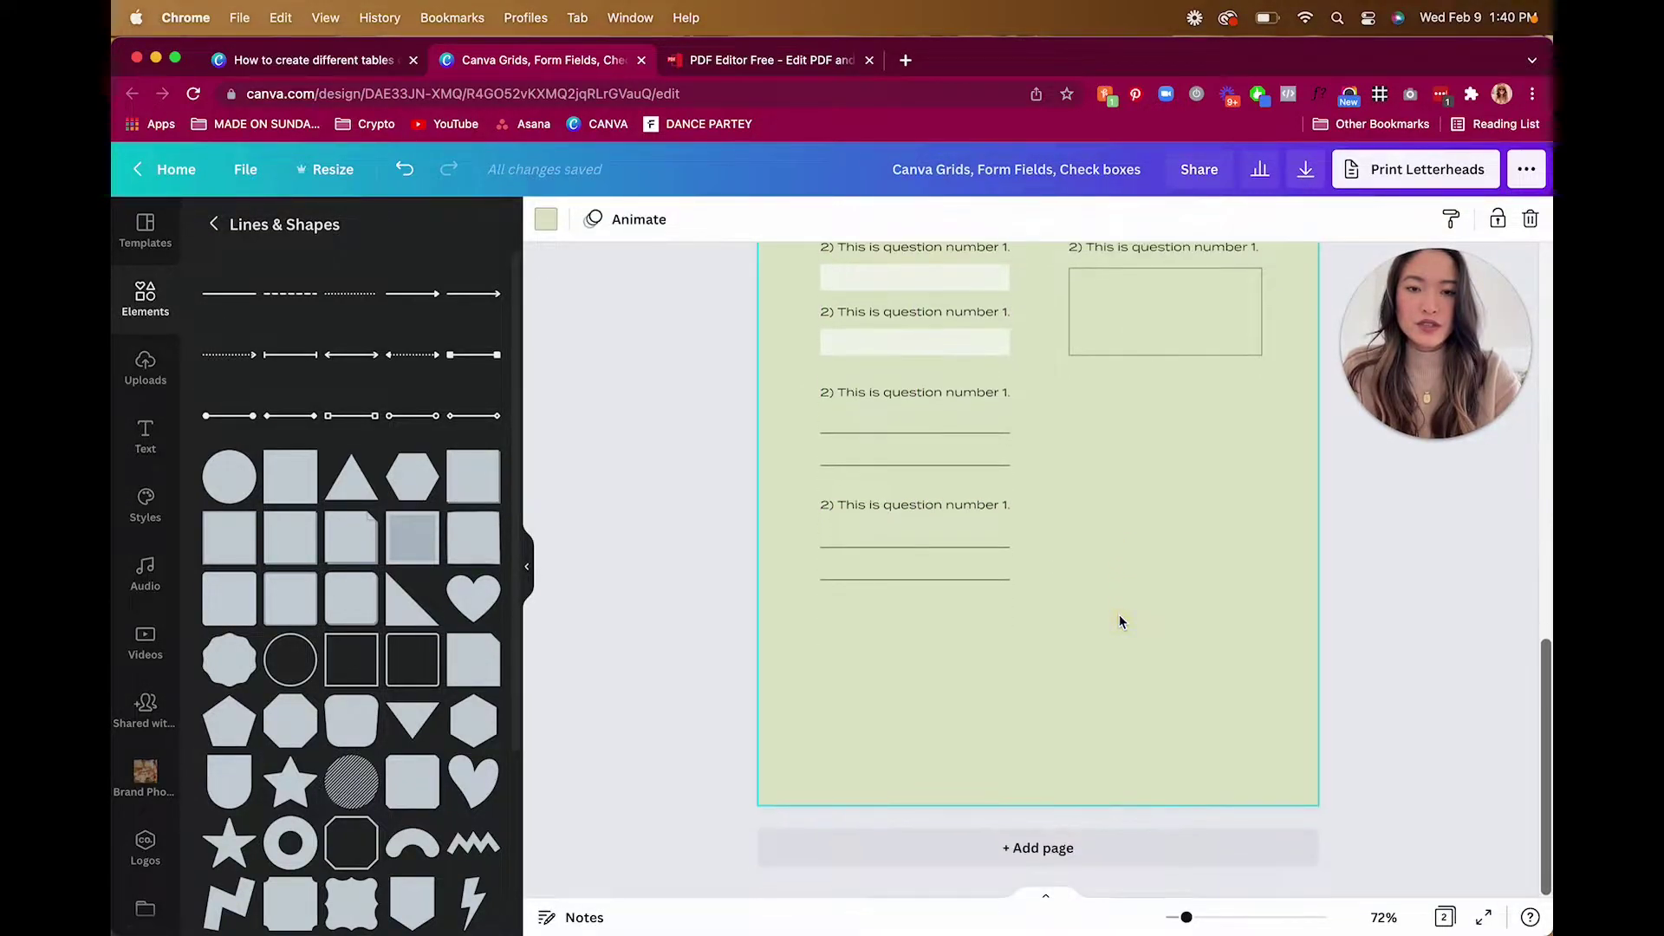
{"action": "left_click", "coordinate": [887, 547]}
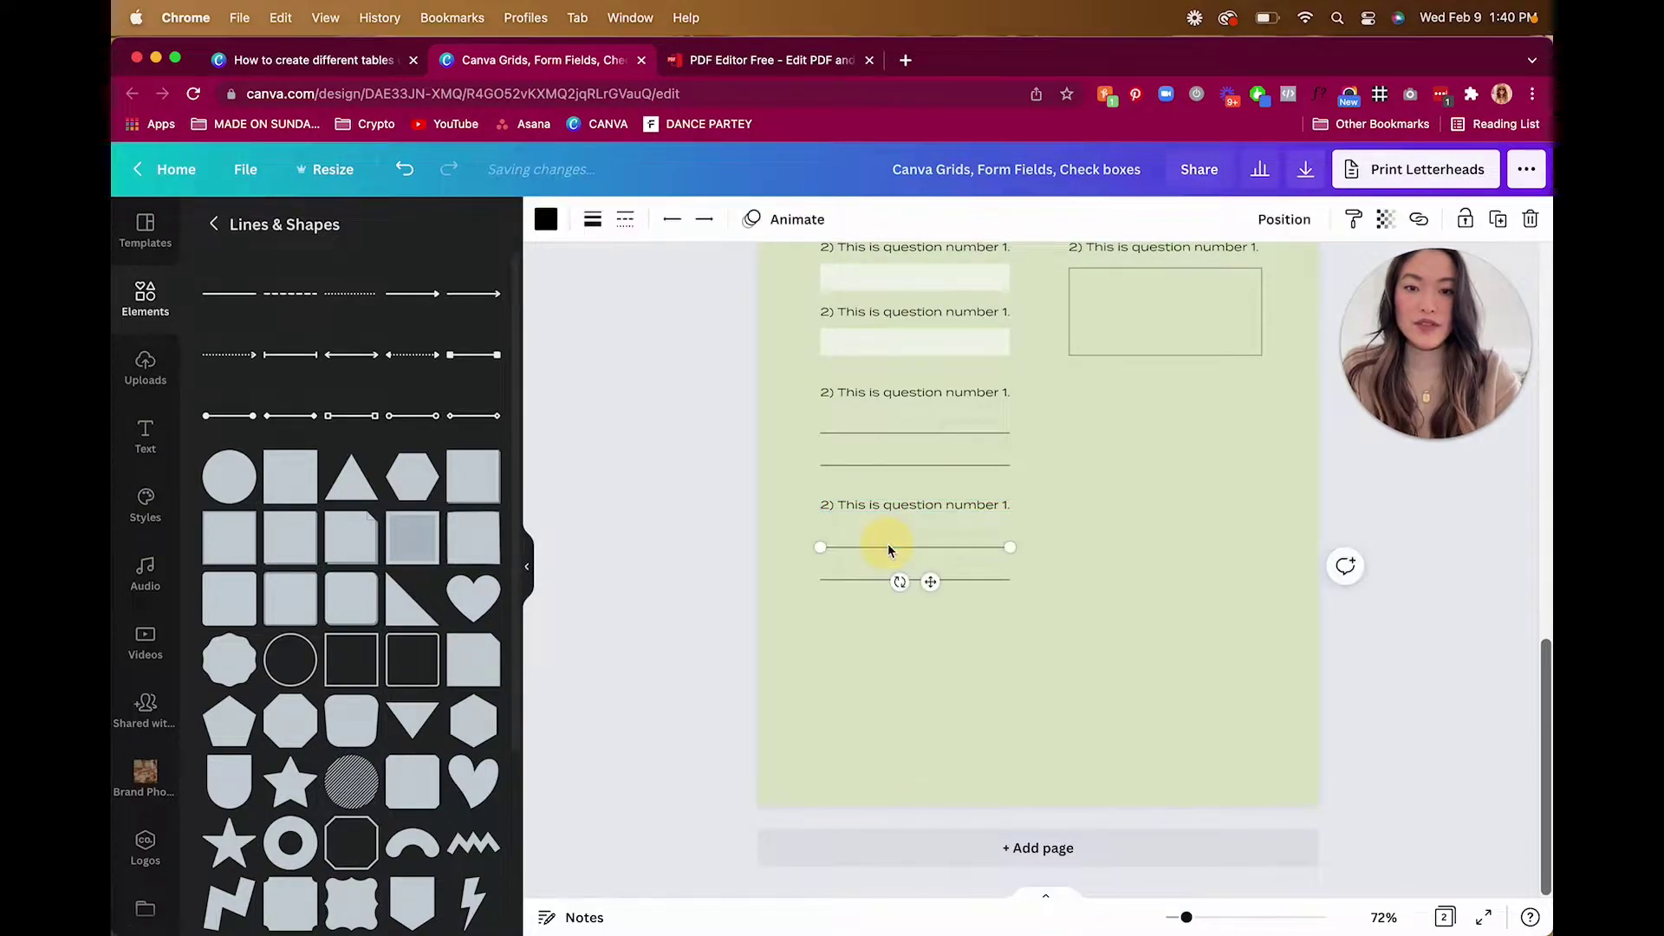
{"action": "left_click", "coordinate": [625, 219]}
{"action": "left_click", "coordinate": [694, 355]}
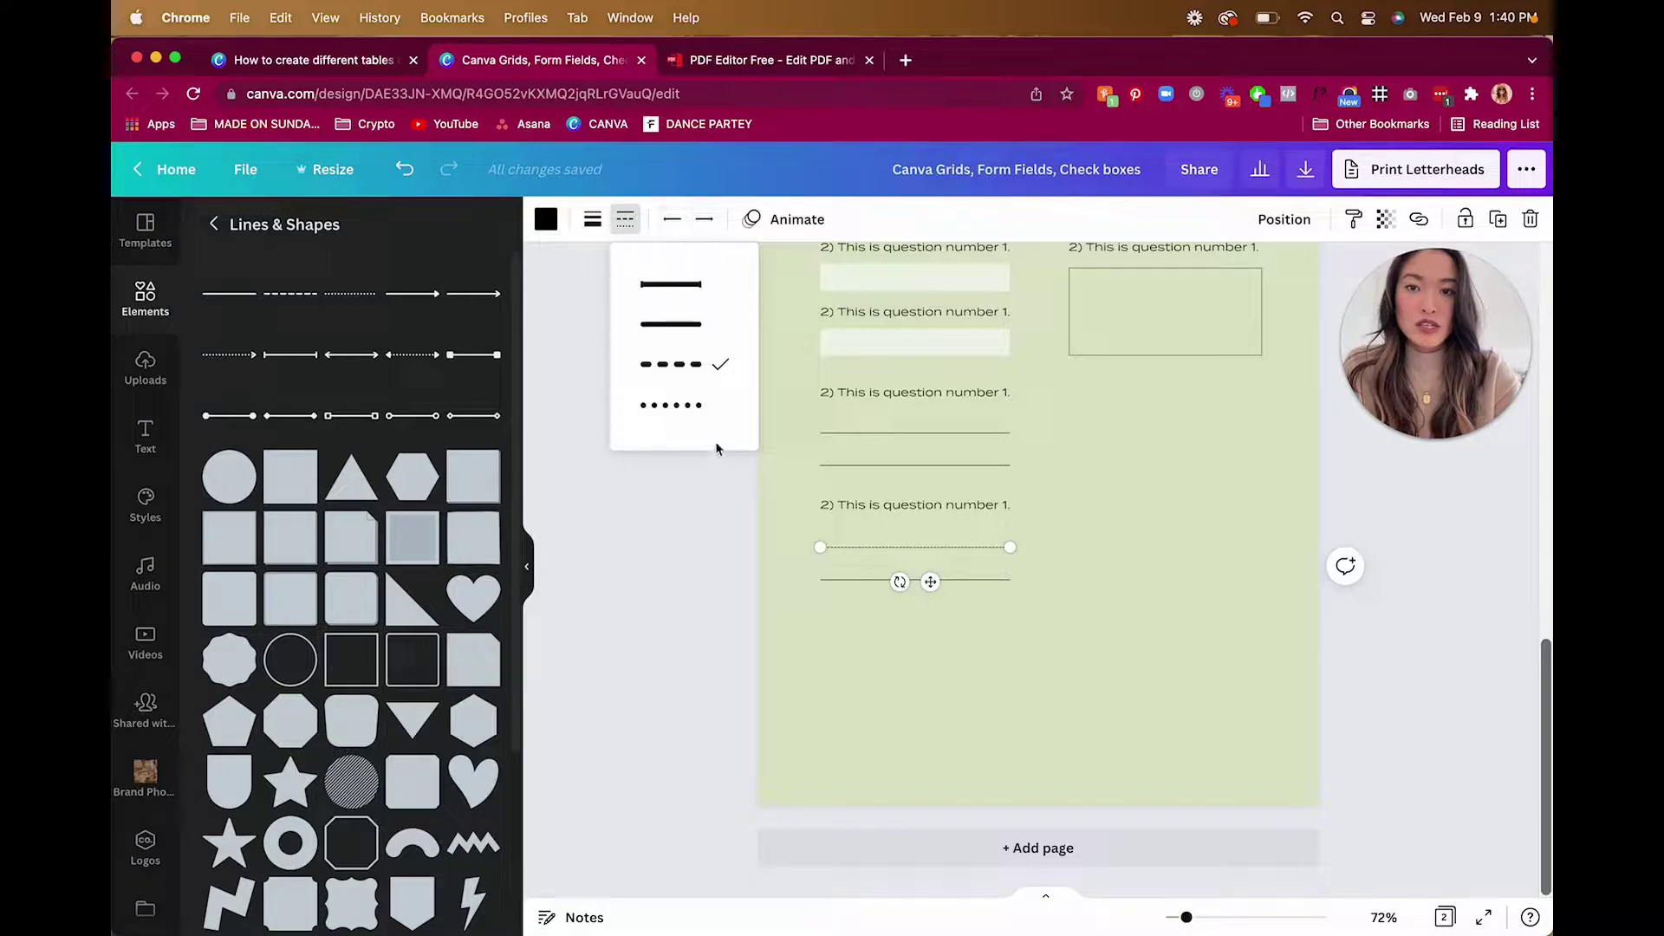
{"action": "left_click", "coordinate": [698, 407]}
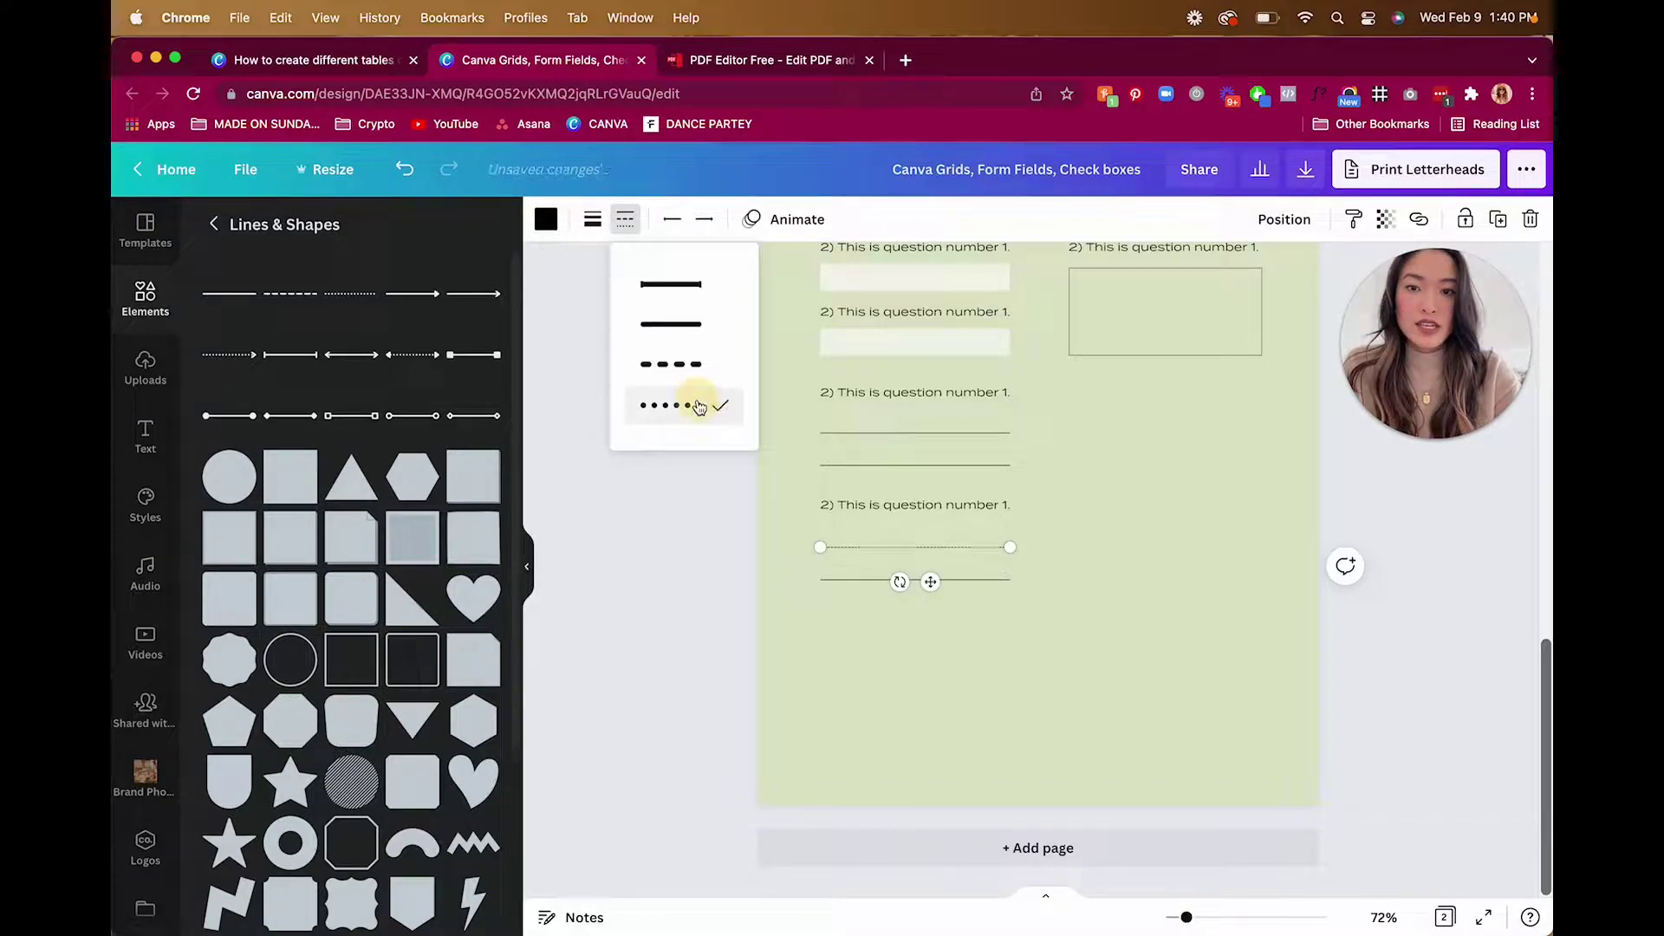
Step: Set the dotted line's weight to 3
{"action": "left_click", "coordinate": [593, 220]}
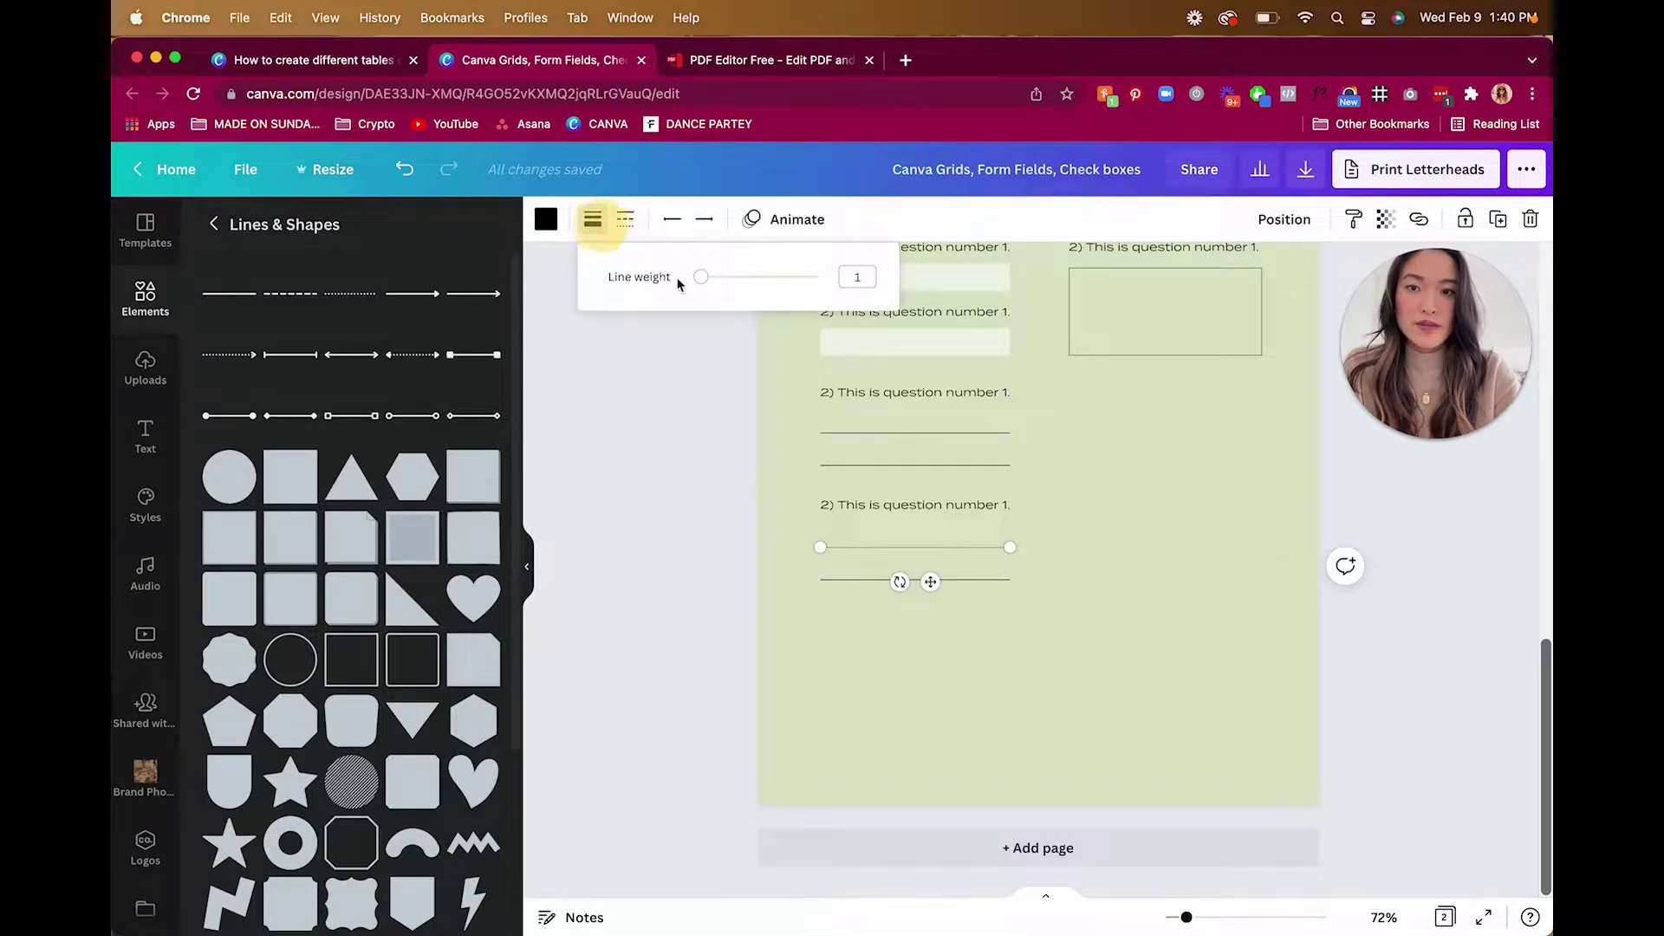
{"action": "left_click", "coordinate": [864, 279]}
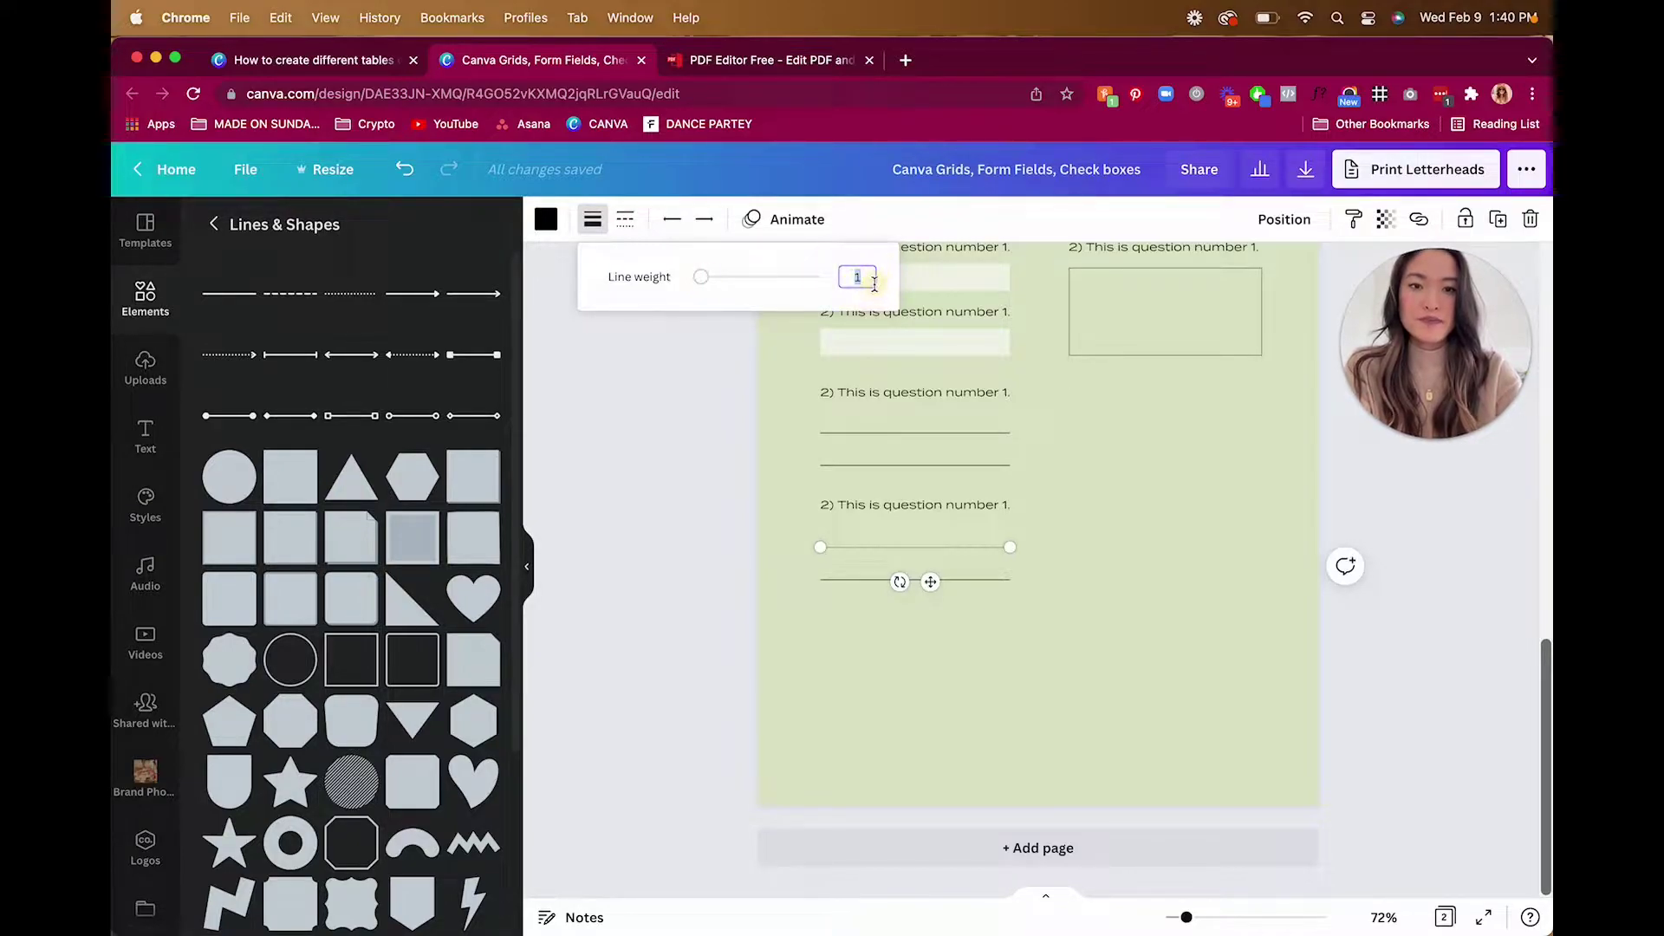
{"action": "type", "text": "2"}
{"action": "key", "text": "Return"}
{"action": "left_click", "coordinate": [869, 279]}
{"action": "type", "text": "3"}
Step: Replace the solid lower line beneath the last question with a duplicate of the dotted line
{"action": "left_click", "coordinate": [993, 576]}
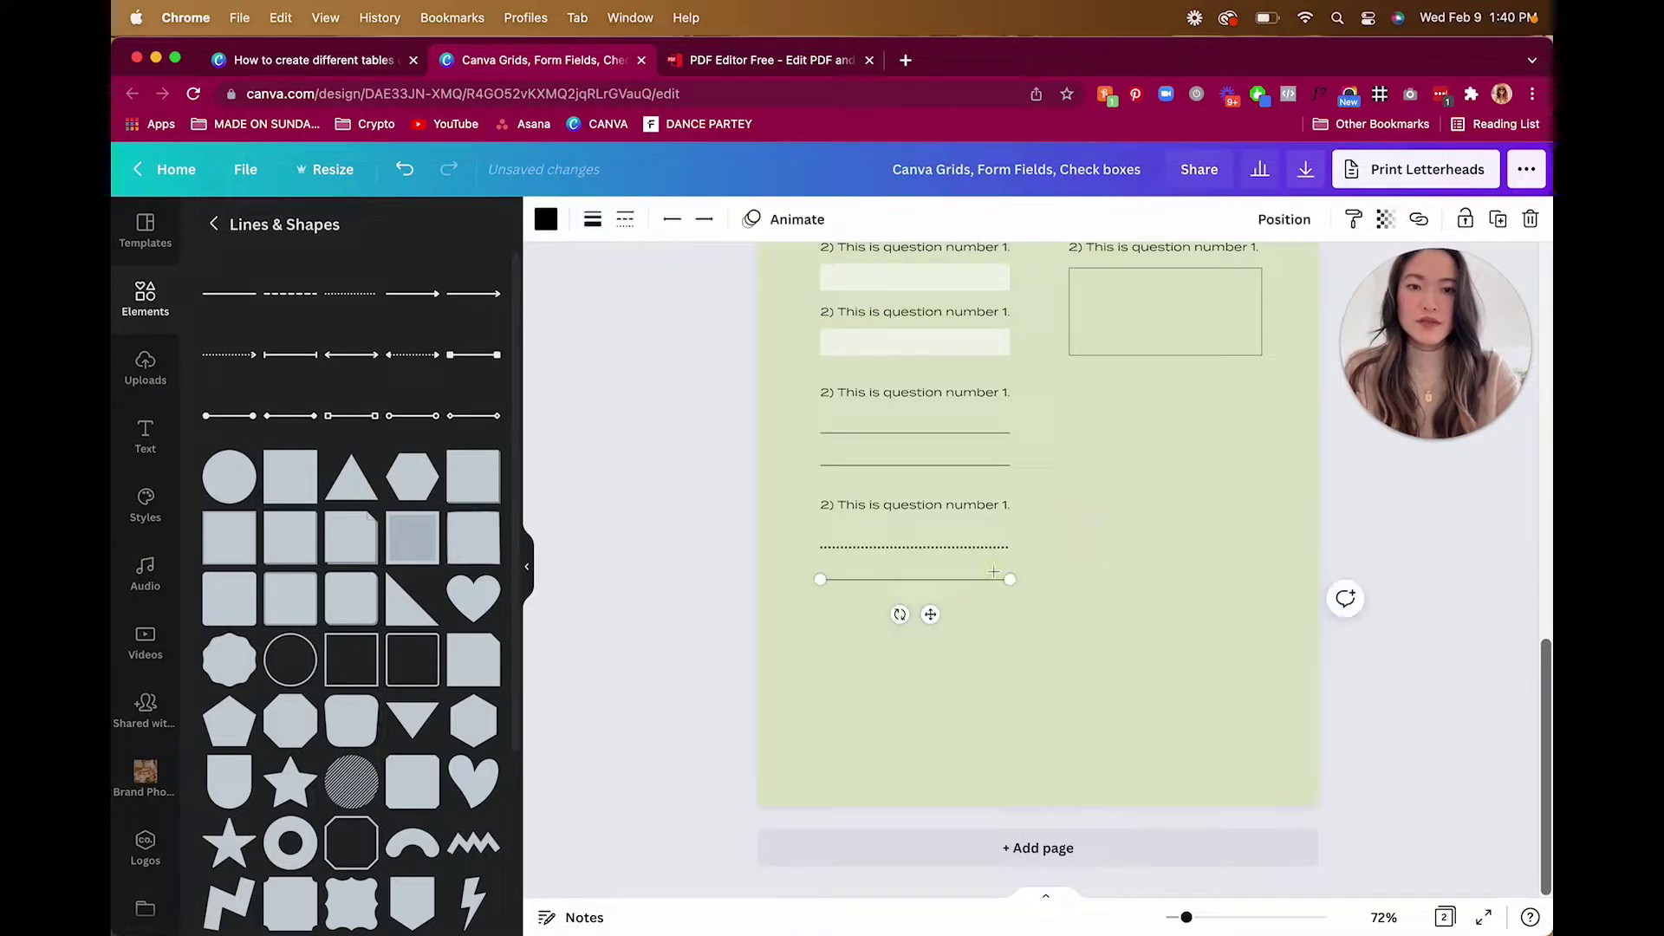
{"action": "key", "text": "BackSpace"}
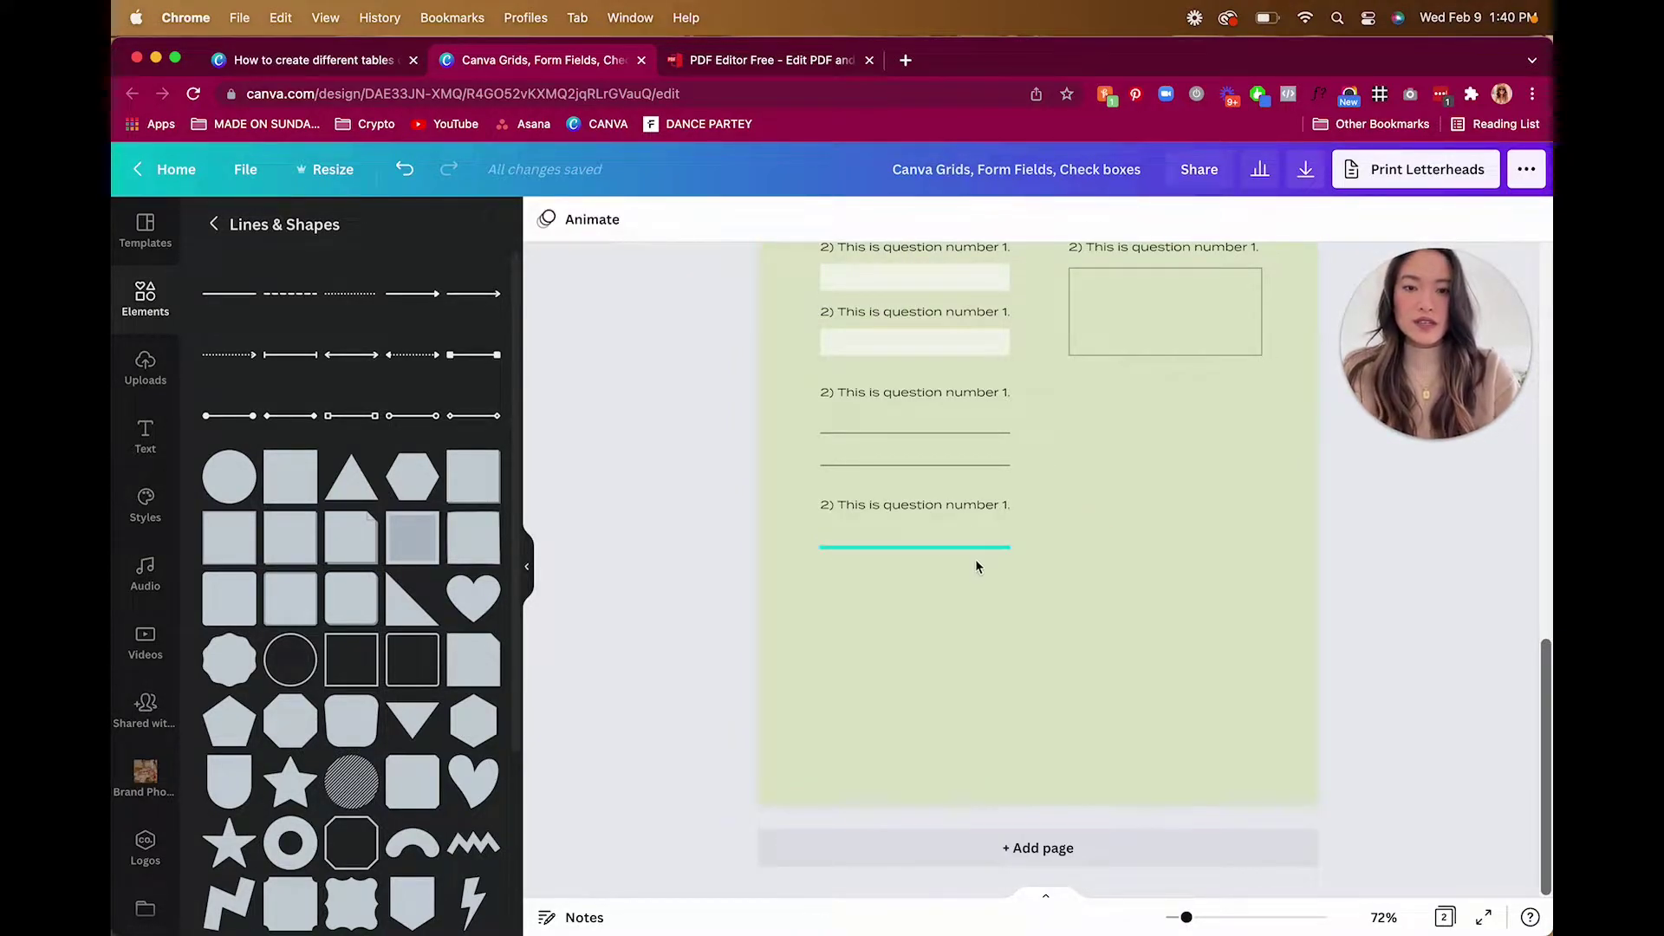
{"action": "left_click_drag", "start_coordinate": [970, 549], "coordinate": [970, 589]}
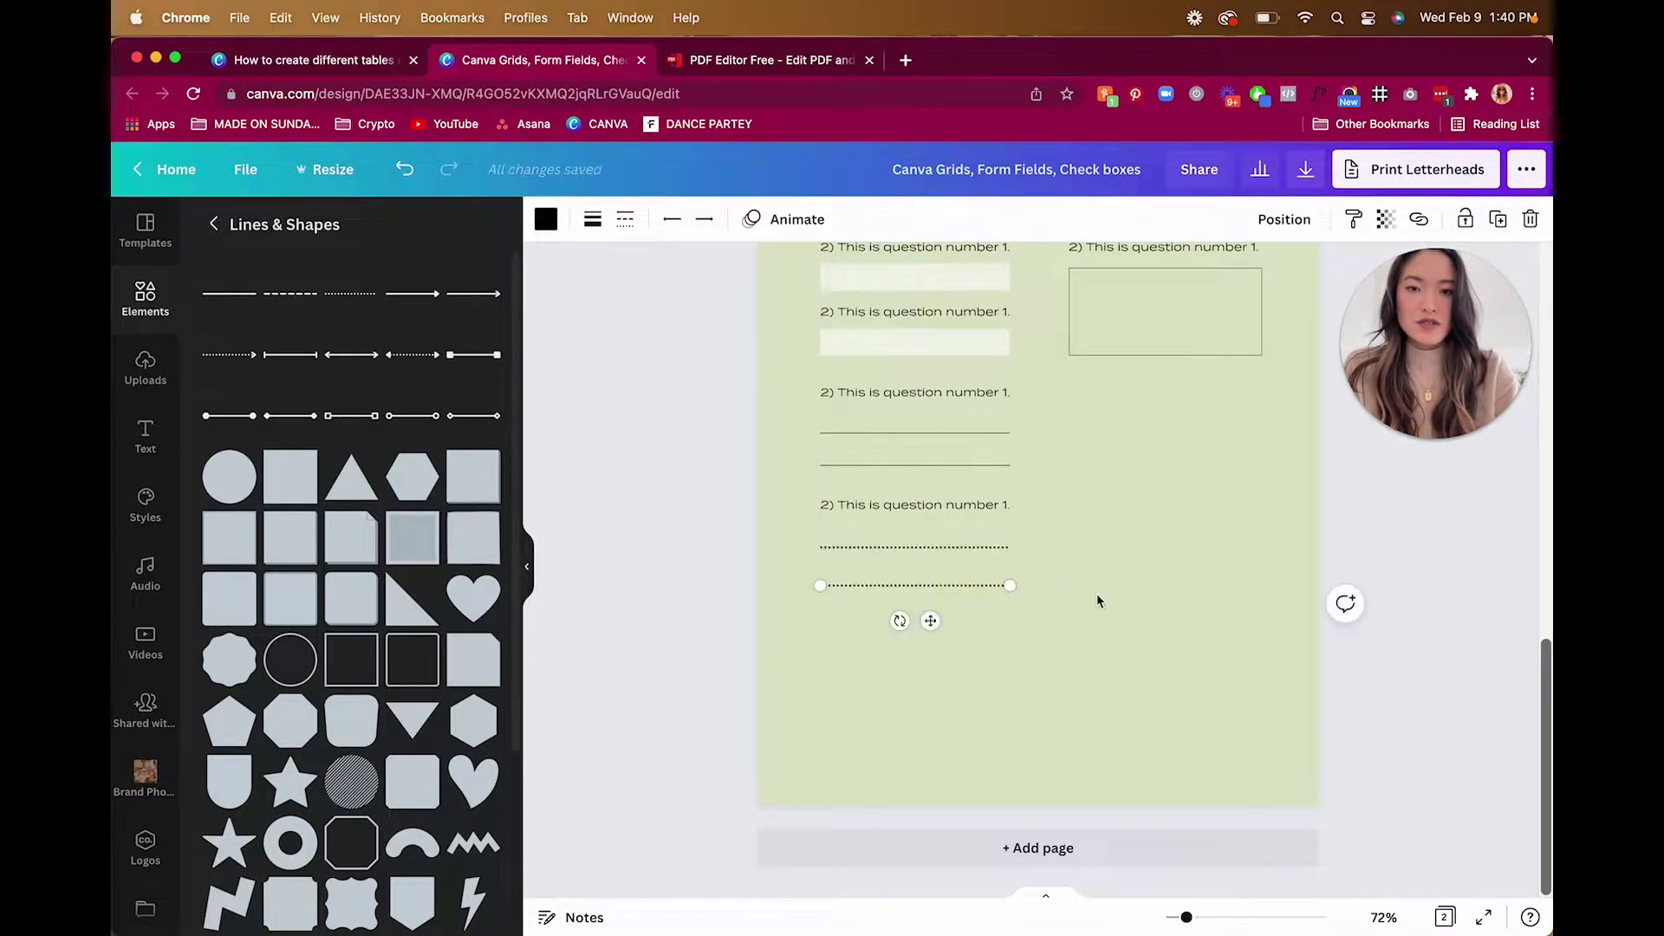
{"action": "left_click", "coordinate": [1100, 595]}
Step: Move the last question with its two dotted lines beneath the outlined box, aligning its bottom line with the left question's lower line
{"action": "scroll", "coordinate": [1100, 595], "scroll_direction": "up", "scroll_amount": 2}
{"action": "left_click_drag", "start_coordinate": [1035, 641], "coordinate": [1128, 443]}
{"action": "left_click", "coordinate": [1080, 589]}
{"action": "left_click_drag", "start_coordinate": [1273, 570], "coordinate": [1133, 438]}
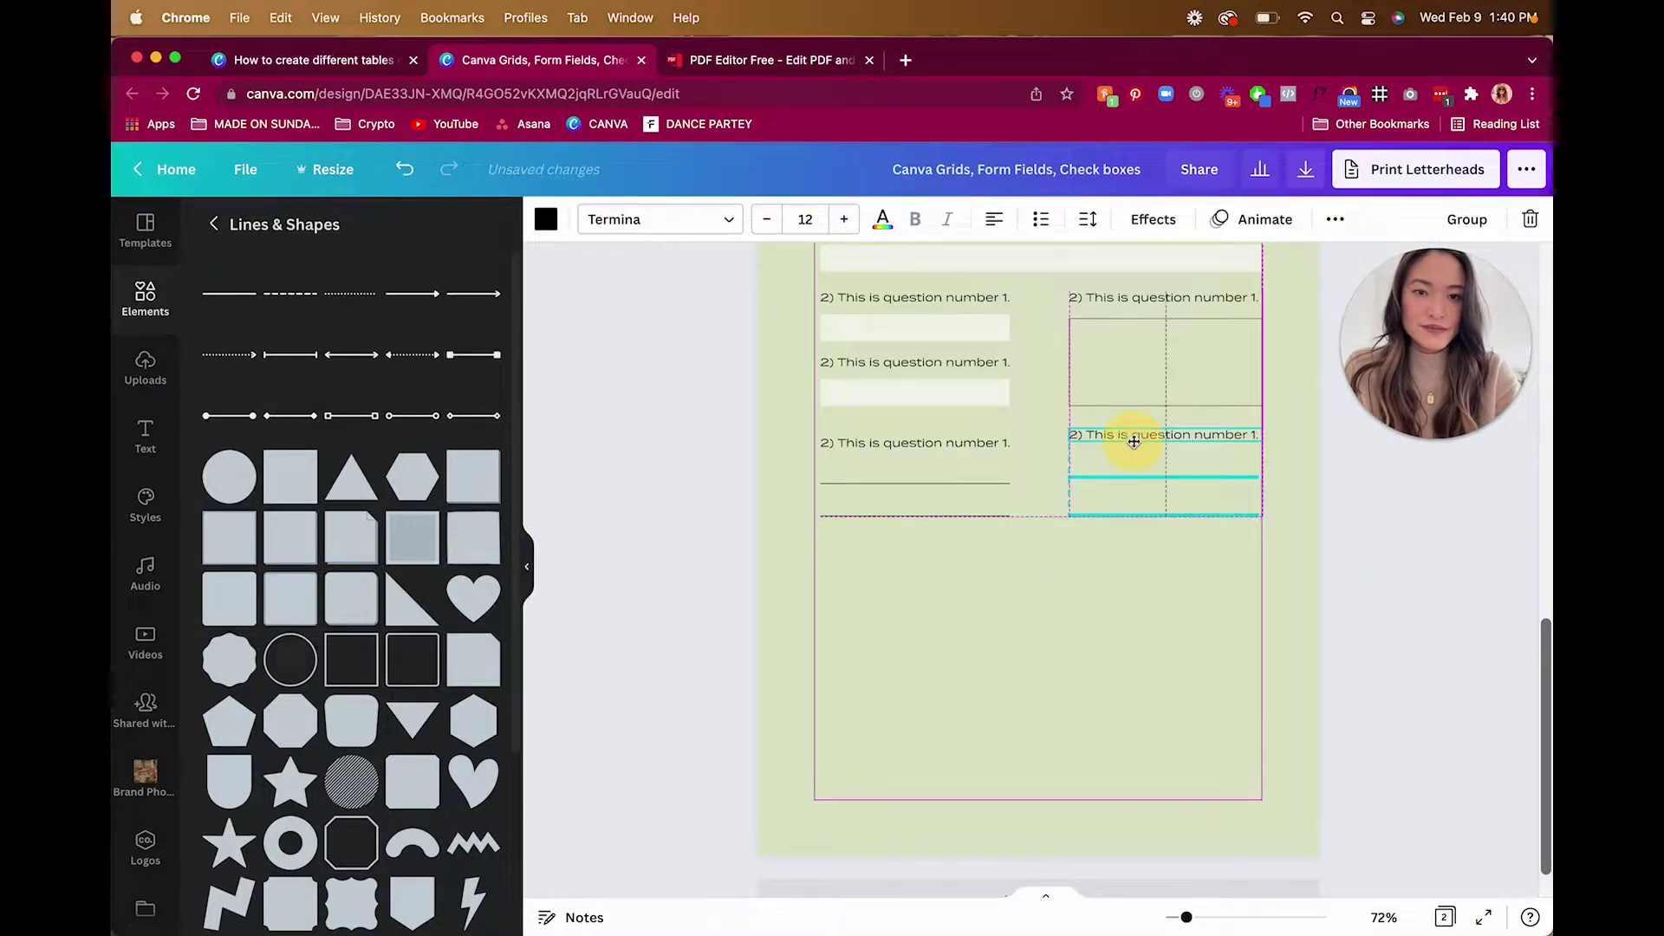
Step: Duplicate the question with its filled answer bar and place the copy beneath the two solid lines
{"action": "left_click", "coordinate": [1110, 596]}
{"action": "scroll", "coordinate": [1110, 596], "scroll_direction": "up", "scroll_amount": 5}
{"action": "scroll", "coordinate": [1110, 596], "scroll_direction": "up", "scroll_amount": 4}
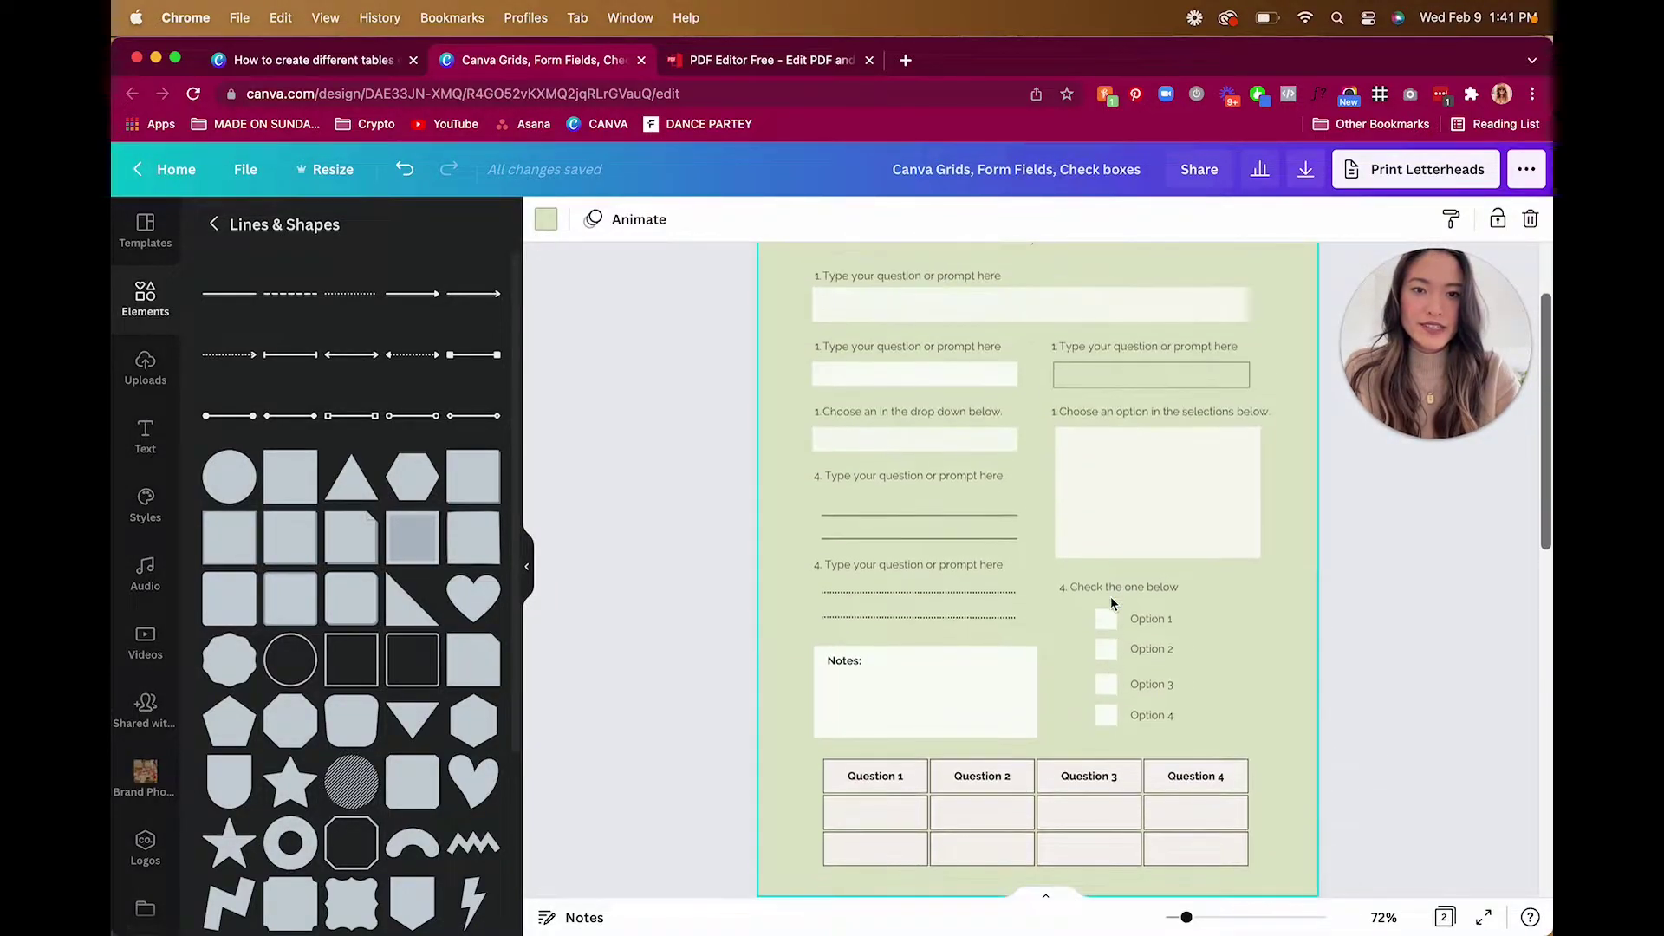
{"action": "scroll", "coordinate": [1110, 596], "scroll_direction": "down", "scroll_amount": 2}
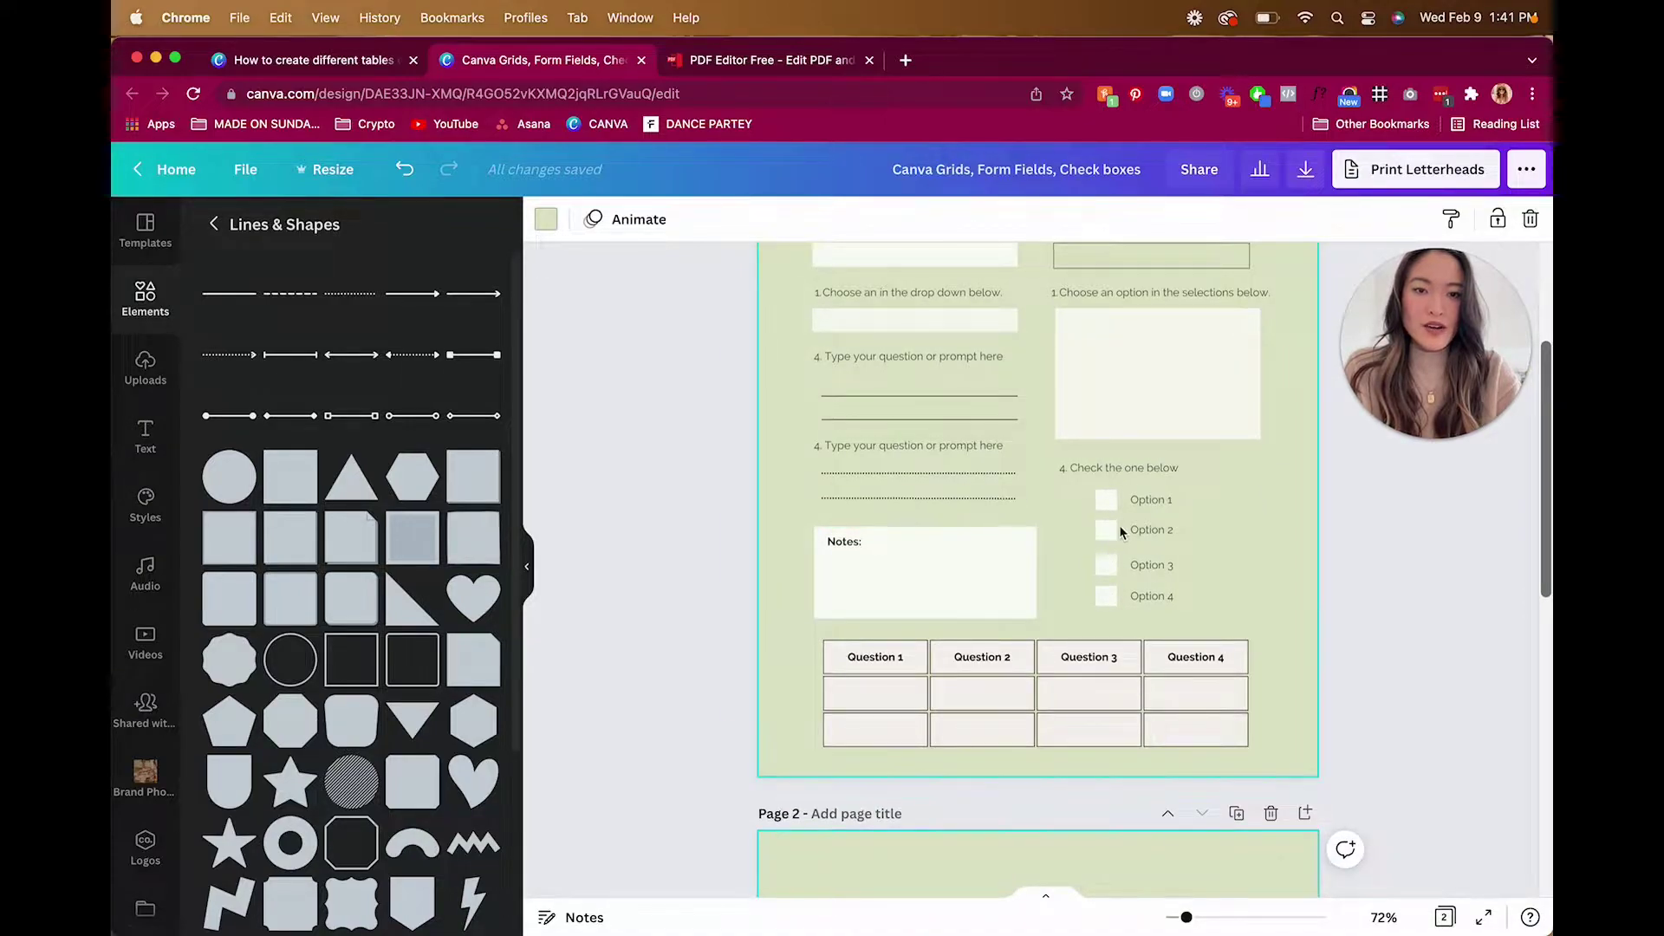
{"action": "scroll", "coordinate": [912, 570], "scroll_direction": "down", "scroll_amount": 8}
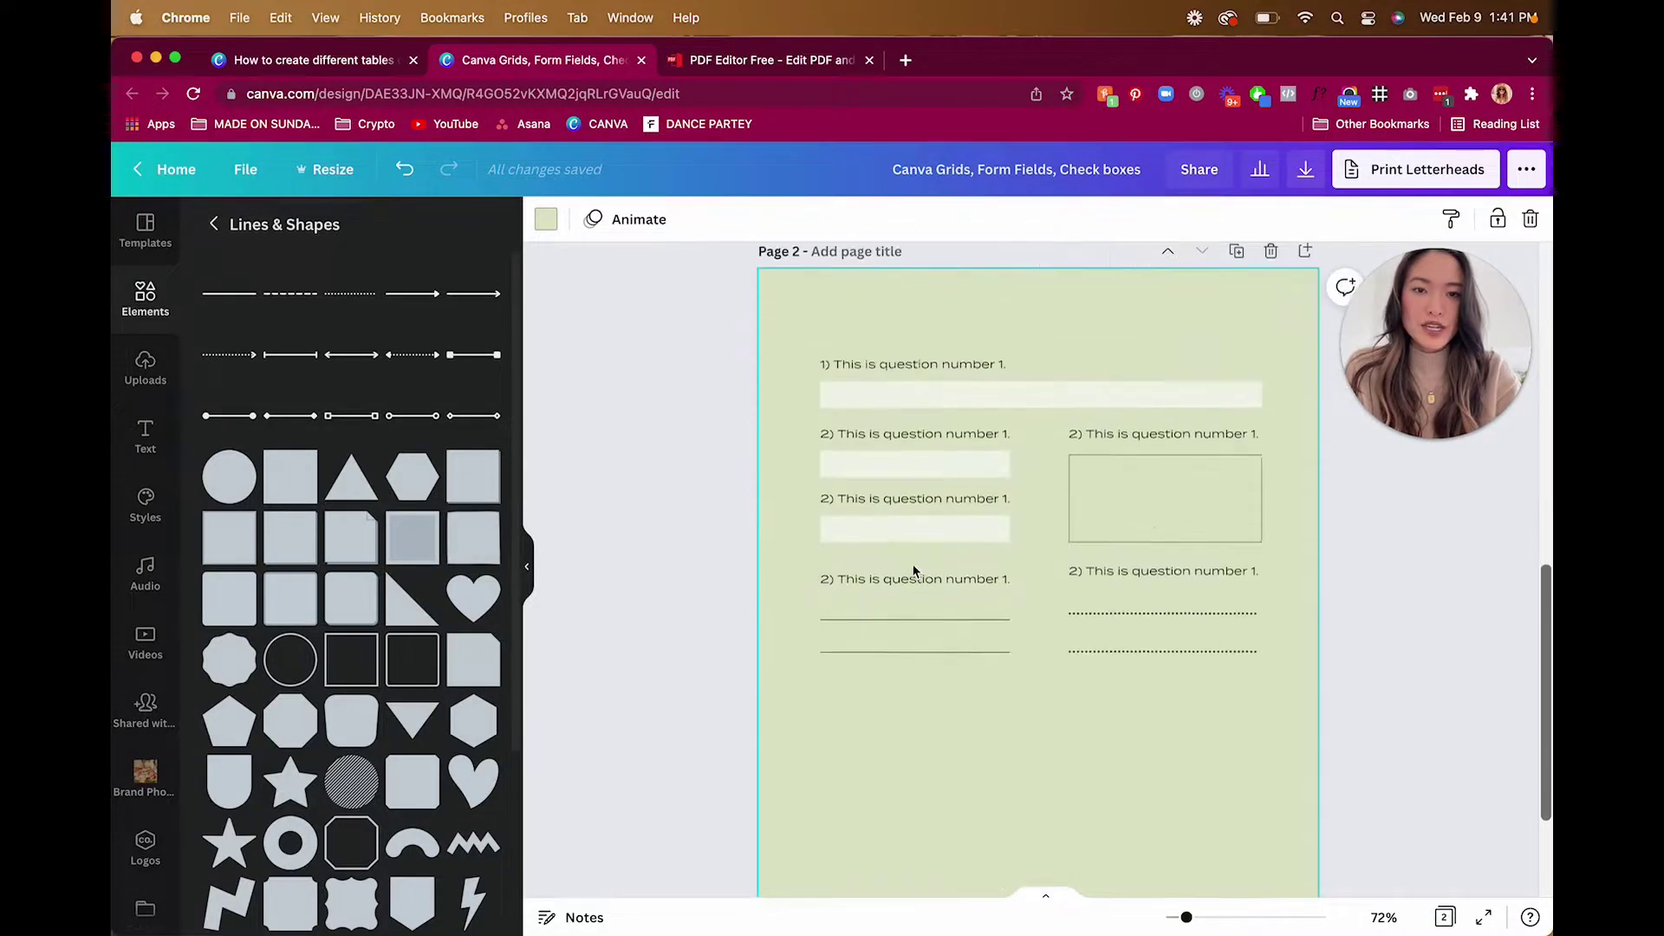
{"action": "scroll", "coordinate": [998, 625], "scroll_direction": "up", "scroll_amount": 1}
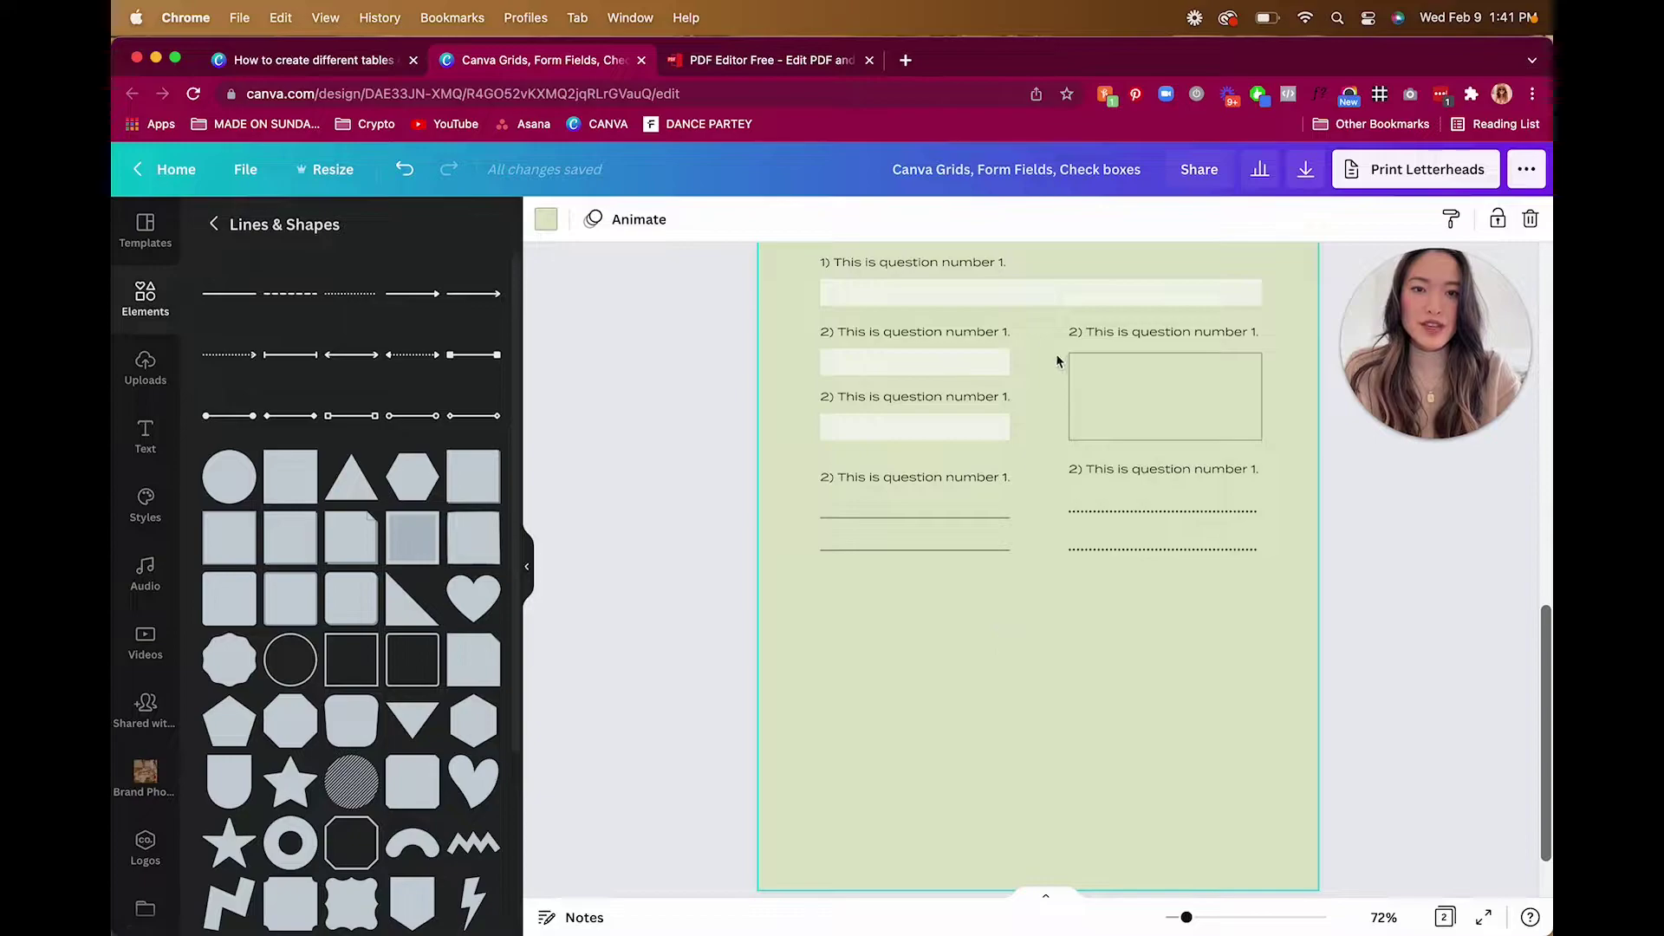
{"action": "left_click", "coordinate": [891, 338]}
{"action": "left_click_drag", "start_coordinate": [891, 338], "coordinate": [892, 587]}
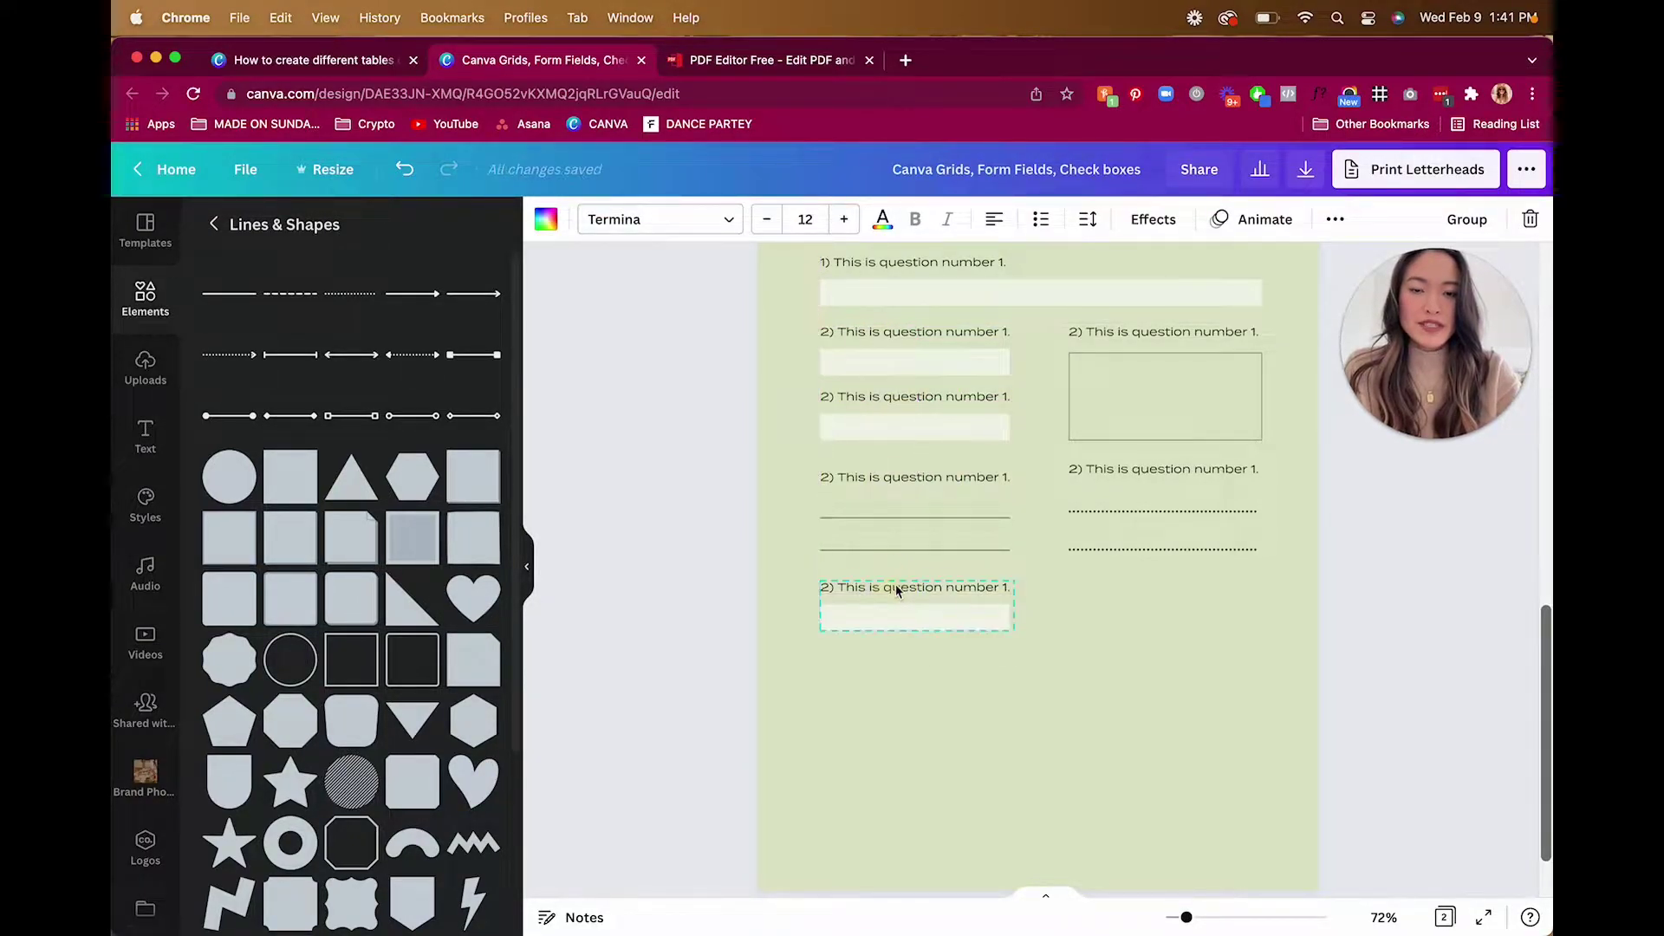
{"action": "left_click", "coordinate": [1062, 611]}
Step: Enlarge the copied answer bar into a notes box beneath the solid lines and place the question text inside it
{"action": "left_click", "coordinate": [997, 619]}
{"action": "left_click_drag", "start_coordinate": [1010, 618], "coordinate": [1036, 736]}
{"action": "left_click_drag", "start_coordinate": [937, 645], "coordinate": [941, 724]}
{"action": "mouse_move", "coordinate": [942, 595]}
{"action": "left_mouse_down"}
{"action": "mouse_move", "coordinate": [943, 635]}
{"action": "mouse_move", "coordinate": [950, 624]}
{"action": "left_mouse_up"}
{"action": "left_click", "coordinate": [1062, 696]}
{"action": "left_click_drag", "start_coordinate": [1067, 719], "coordinate": [905, 598]}
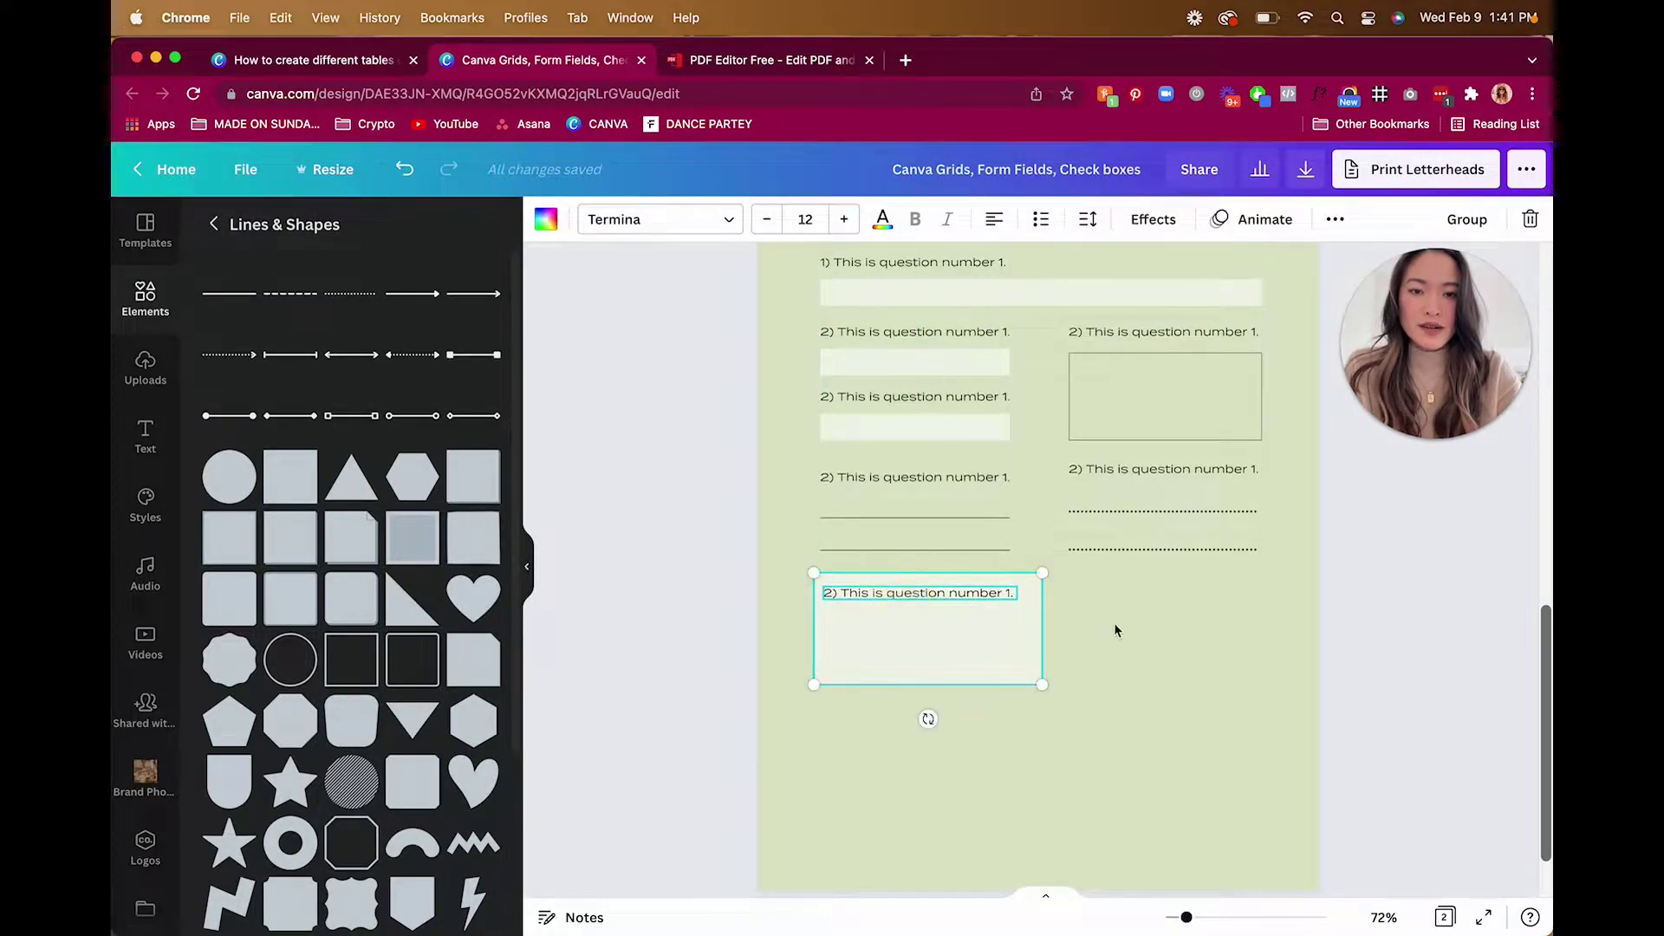
{"action": "left_click", "coordinate": [1110, 622]}
Step: Set the font size of the question text inside the notes box to 10
{"action": "left_click", "coordinate": [999, 598]}
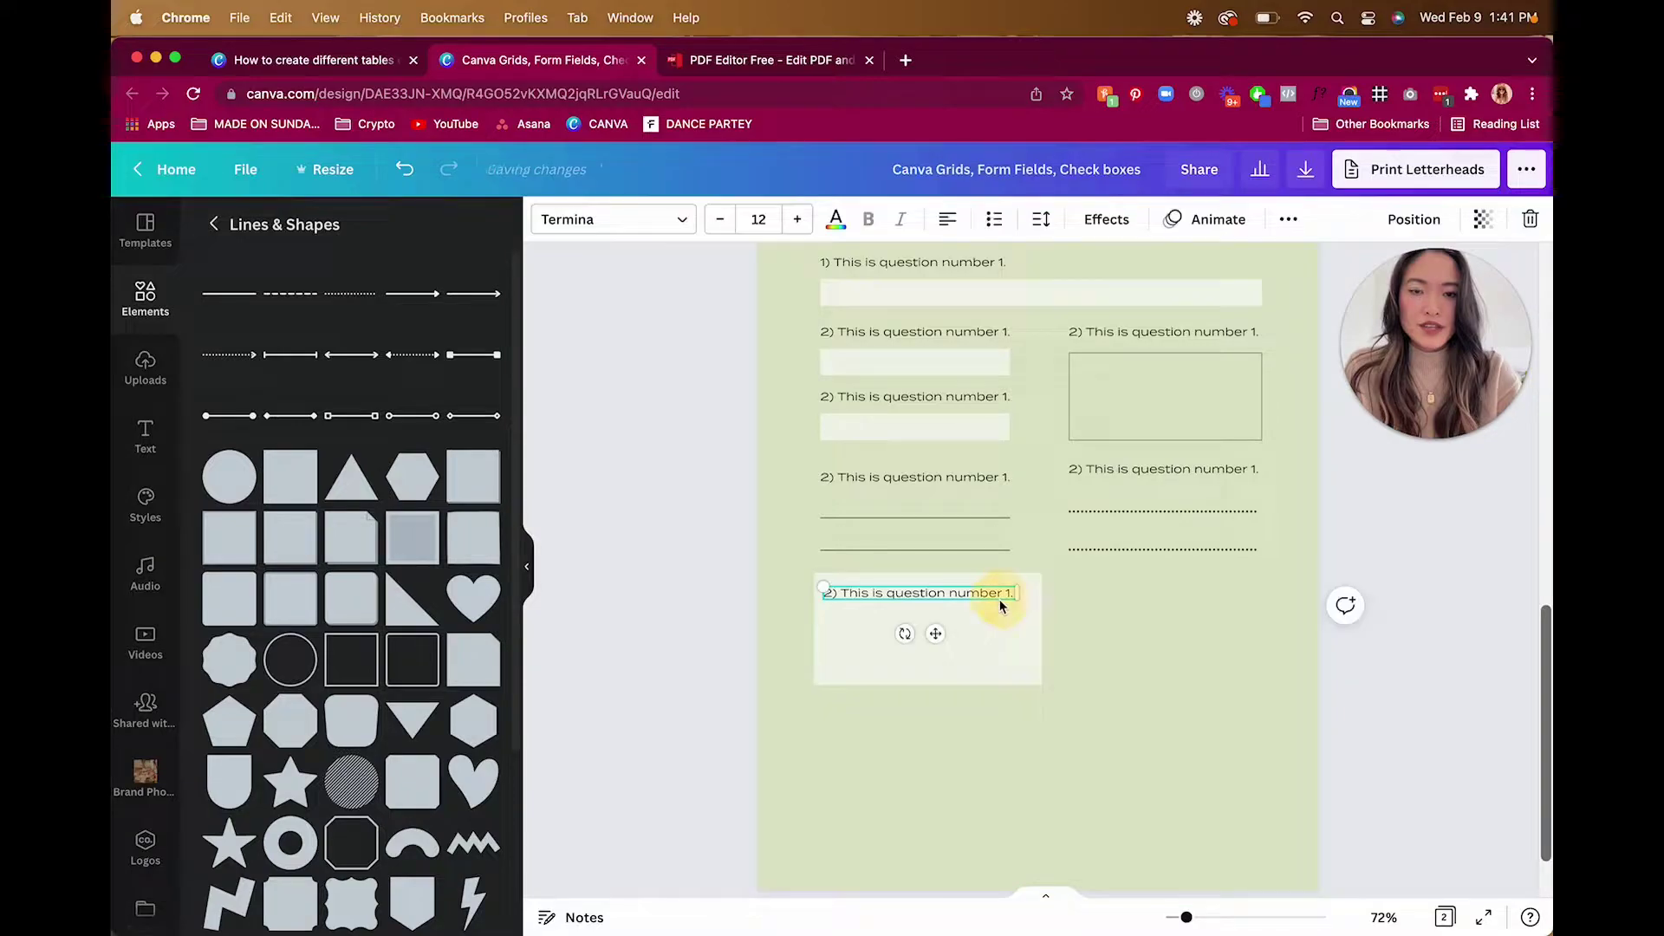
{"action": "left_click", "coordinate": [756, 219]}
{"action": "left_click", "coordinate": [758, 219]}
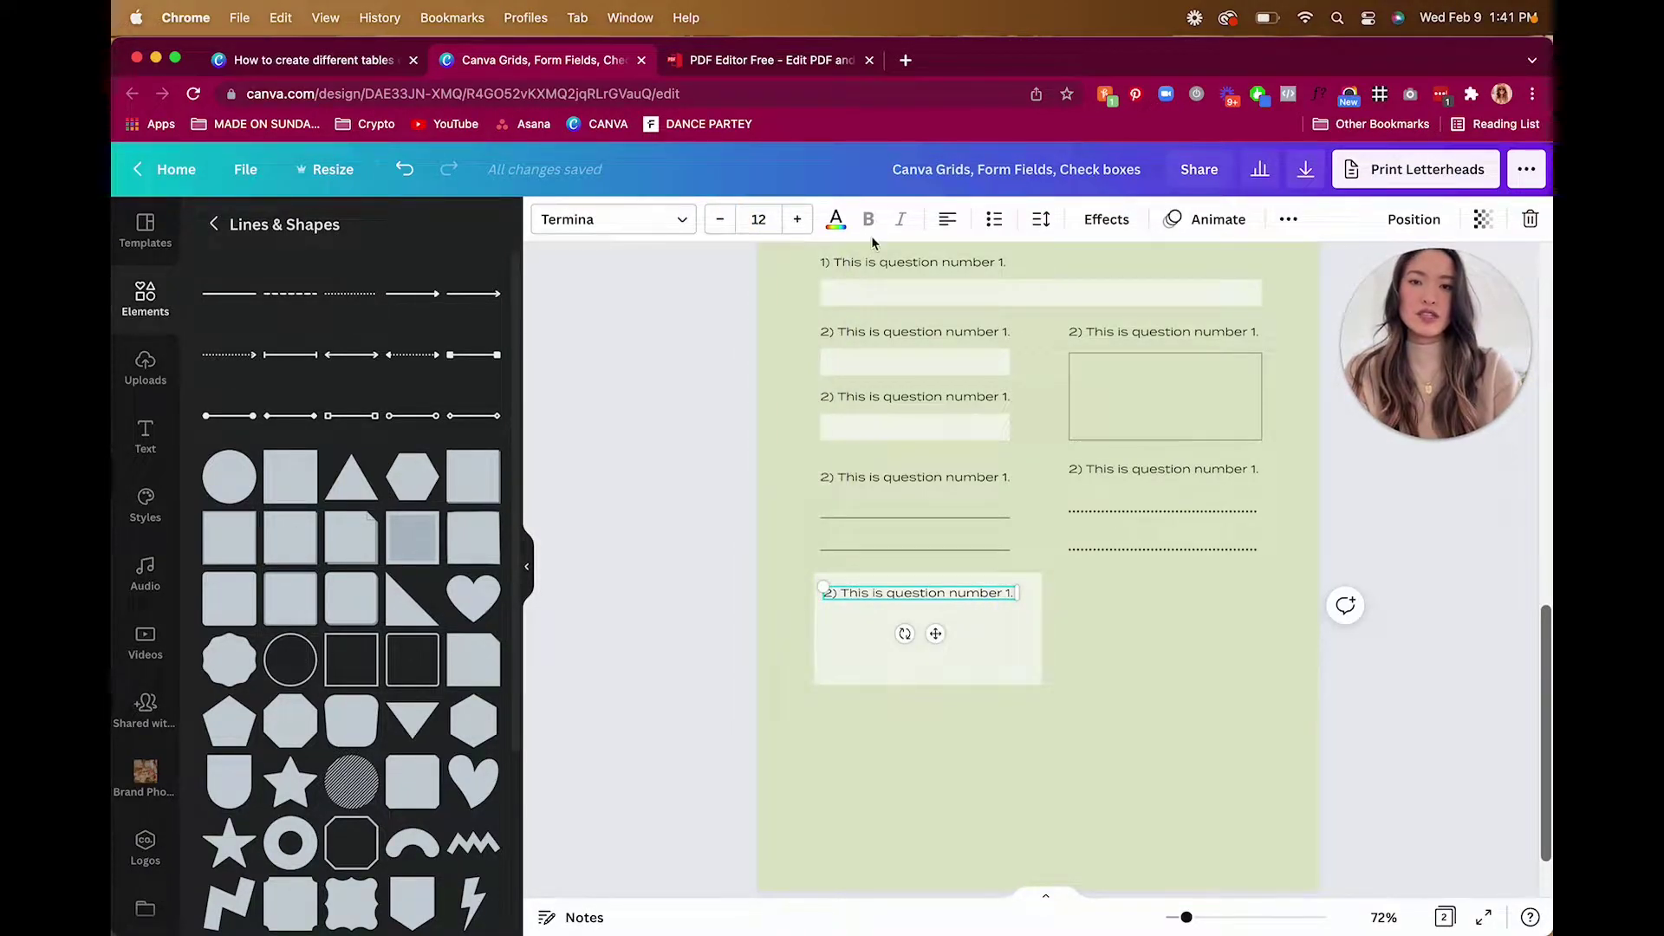
{"action": "left_click", "coordinate": [762, 219]}
{"action": "left_click", "coordinate": [767, 342]}
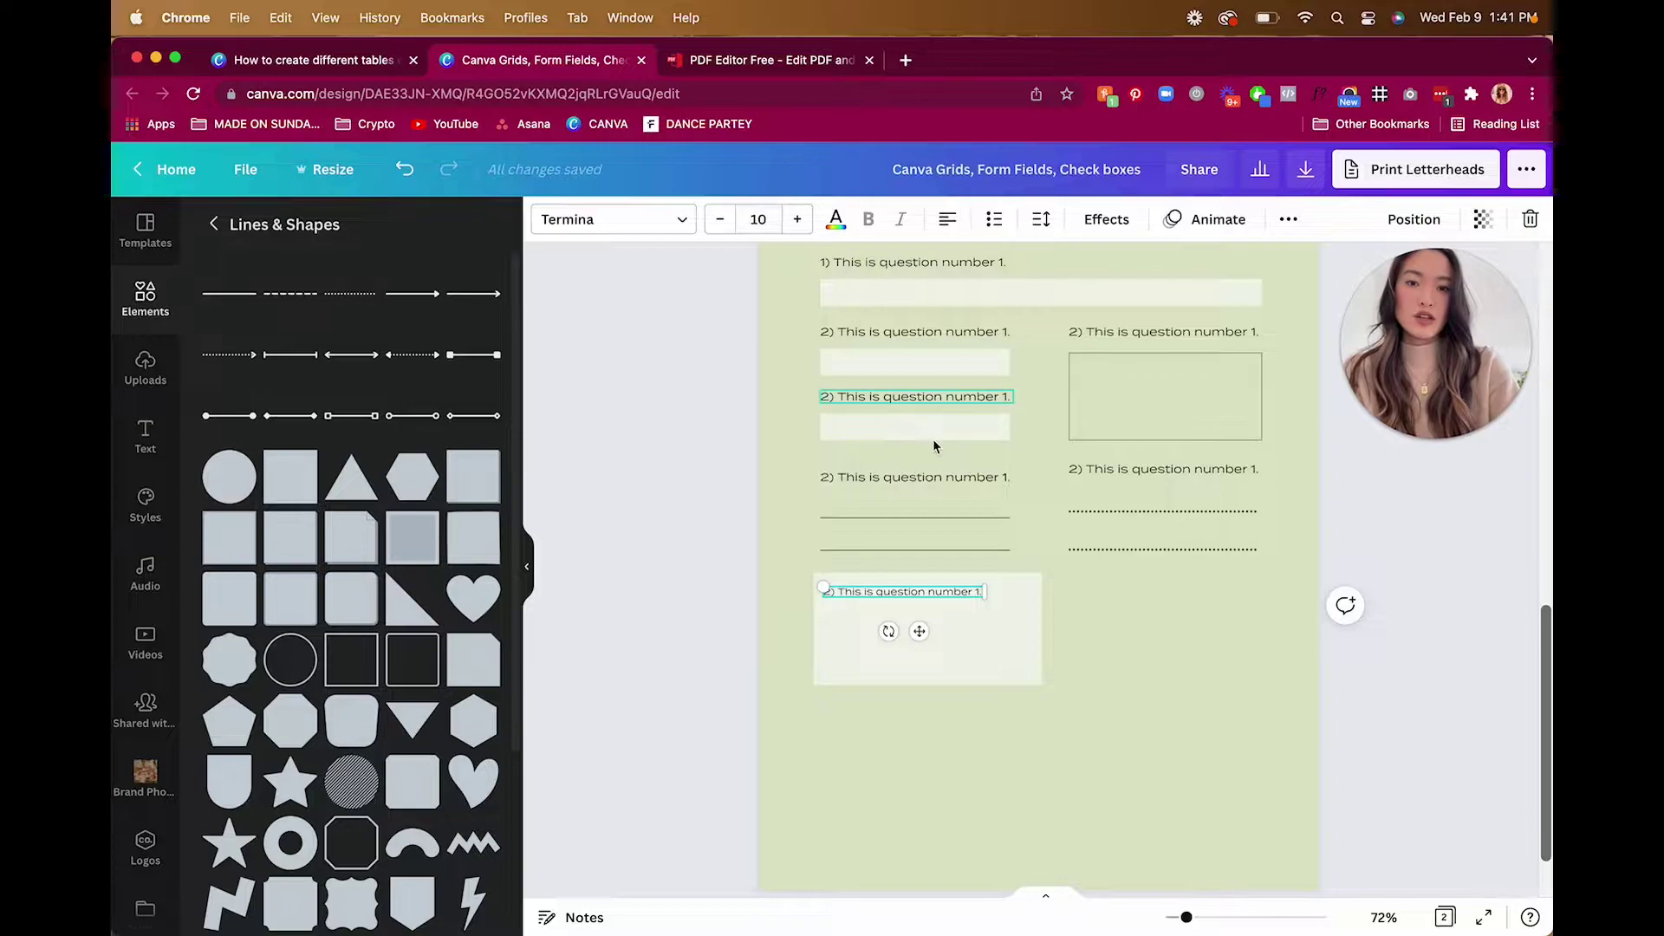
{"action": "left_click", "coordinate": [1100, 648]}
Step: Enlarge the notes box to about 6.7 wide across both columns and reduce its height
{"action": "left_click", "coordinate": [1028, 668]}
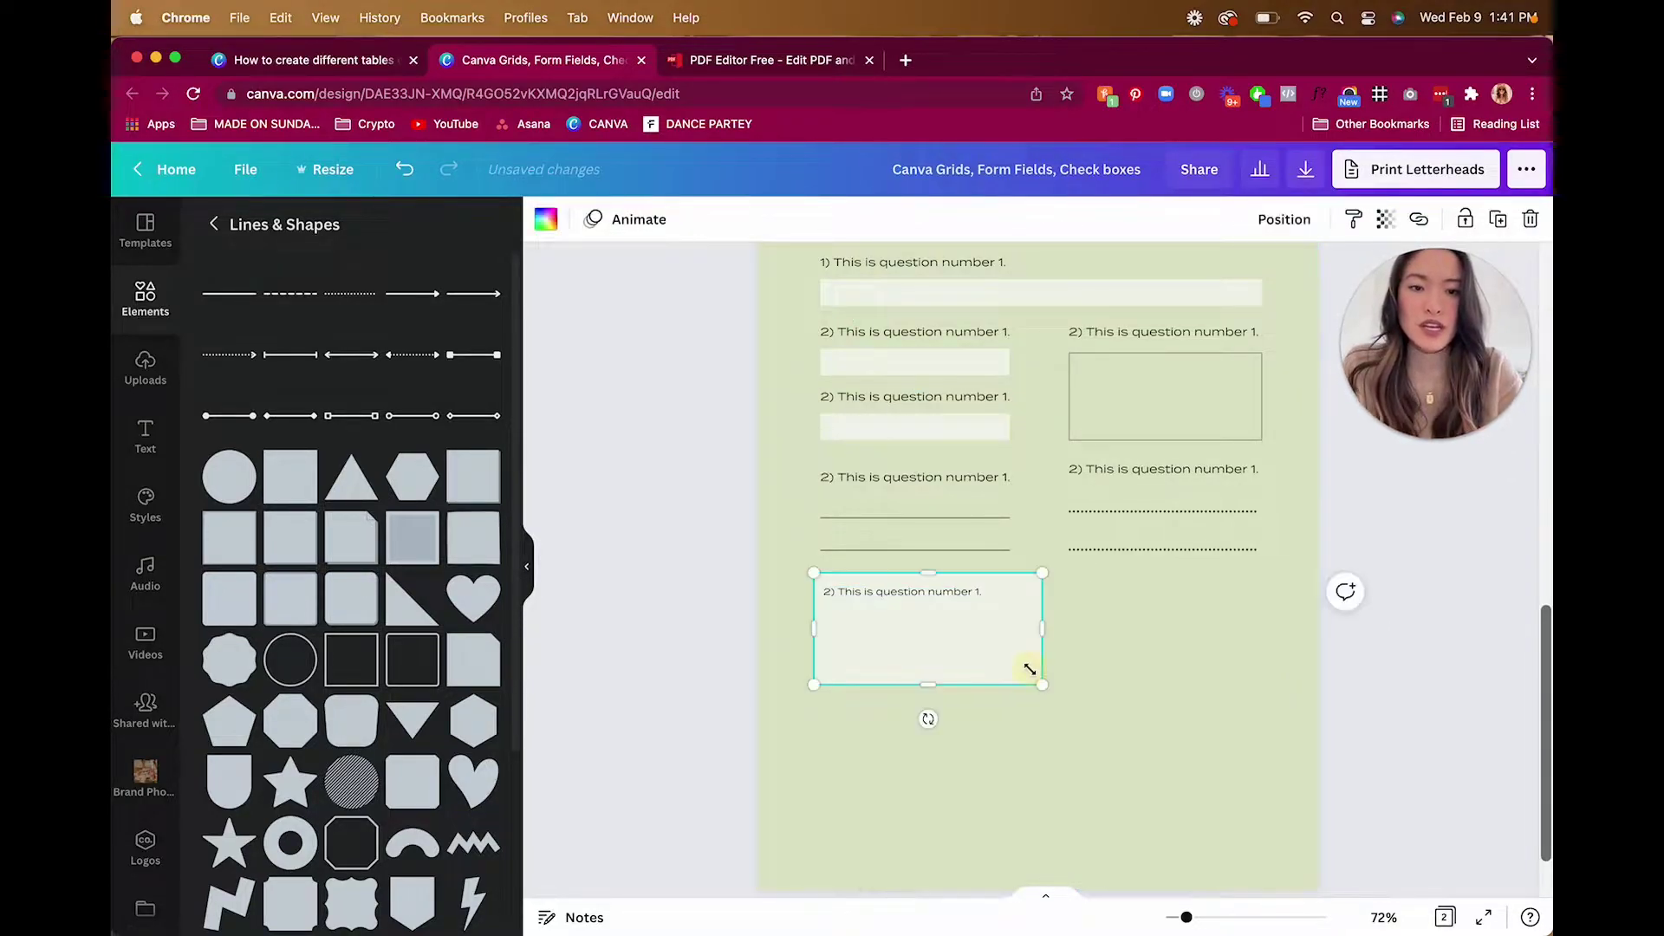
{"action": "left_click_drag", "start_coordinate": [1036, 679], "coordinate": [1288, 720]}
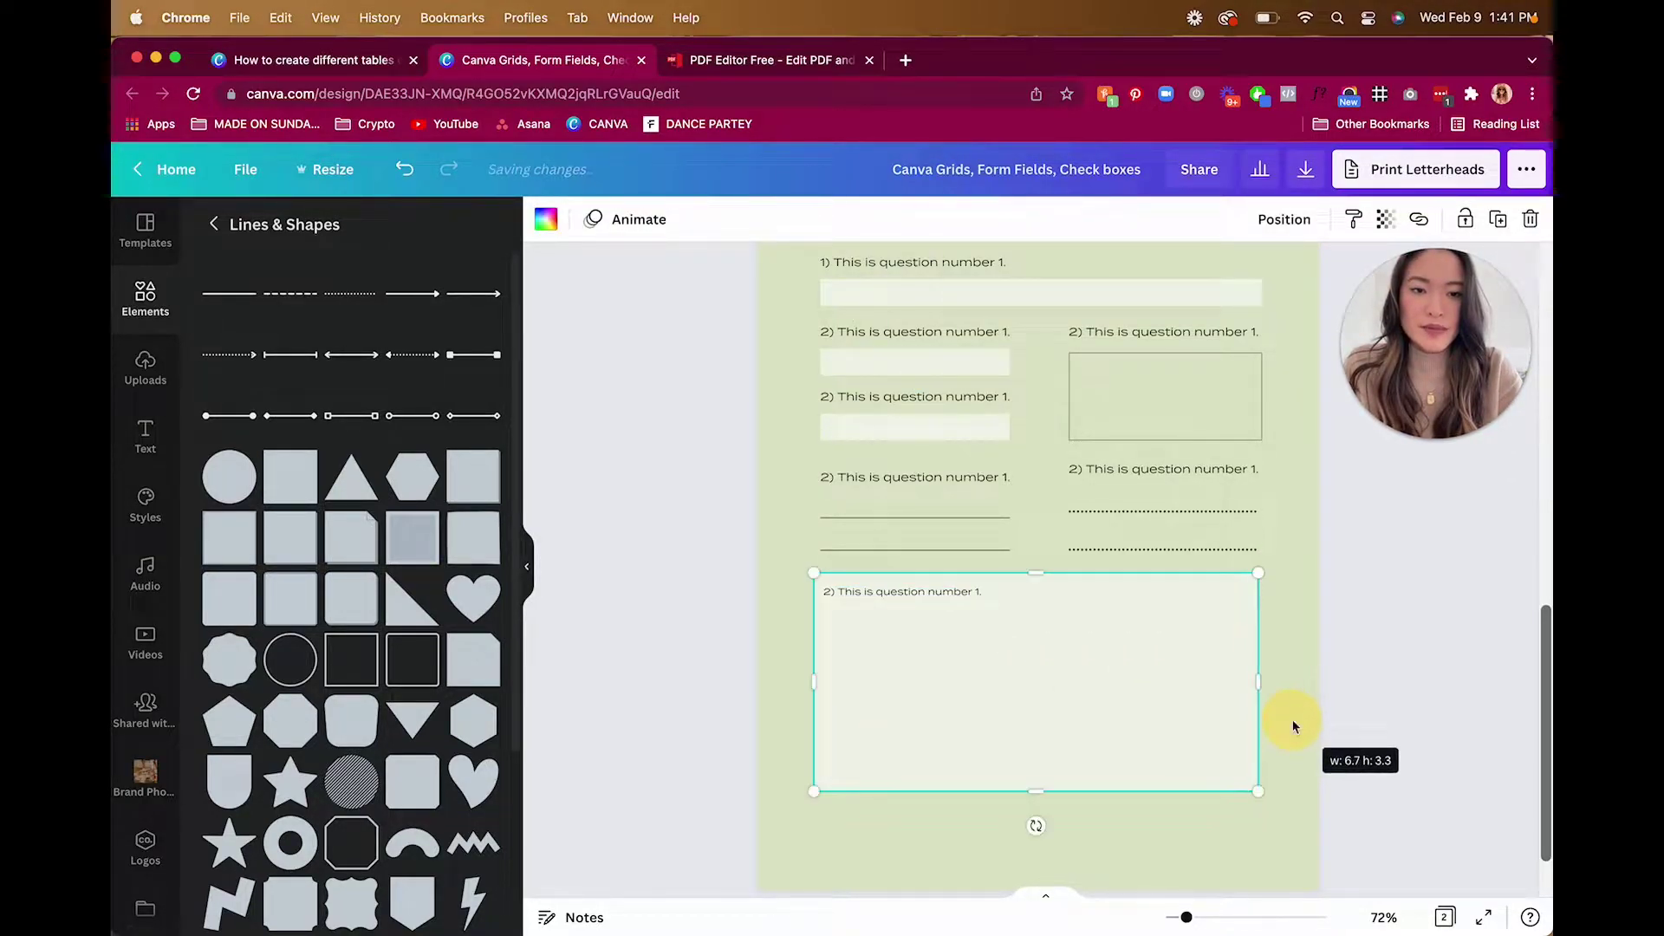
{"action": "left_click_drag", "start_coordinate": [1044, 792], "coordinate": [1045, 712]}
{"action": "left_click", "coordinate": [1036, 767]}
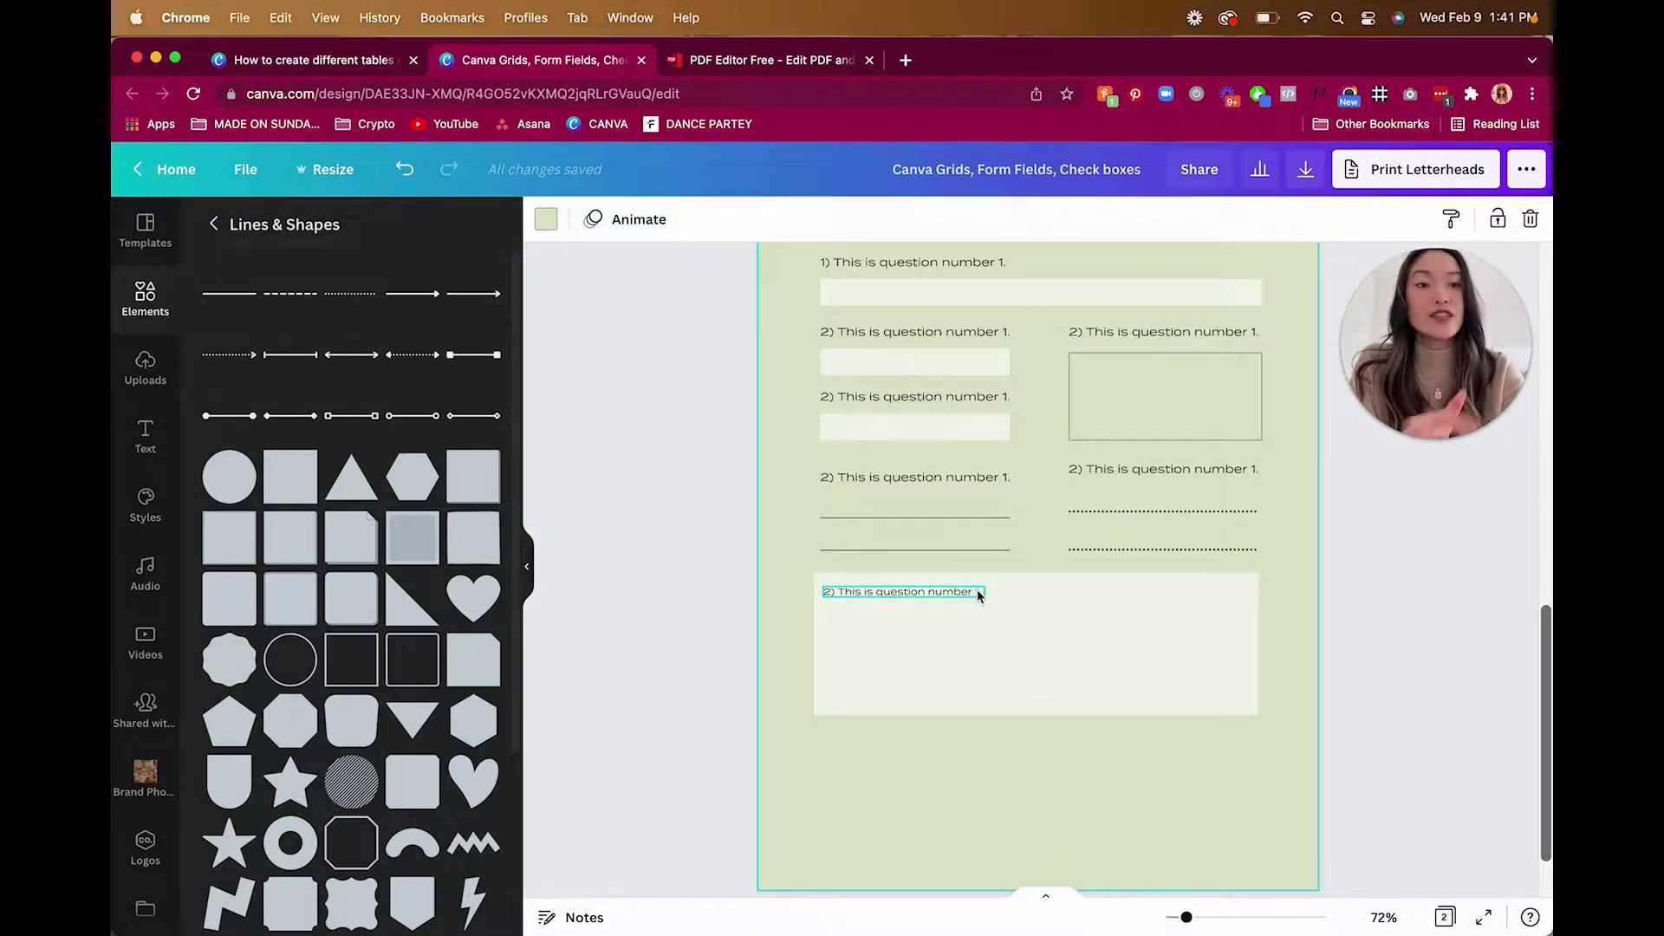
Step: Narrow the notes box so that it occupies only the left column, leaving the space beside it free
{"action": "left_click", "coordinate": [1101, 656]}
{"action": "left_click_drag", "start_coordinate": [1259, 648], "coordinate": [1038, 649]}
{"action": "left_click", "coordinate": [1146, 700]}
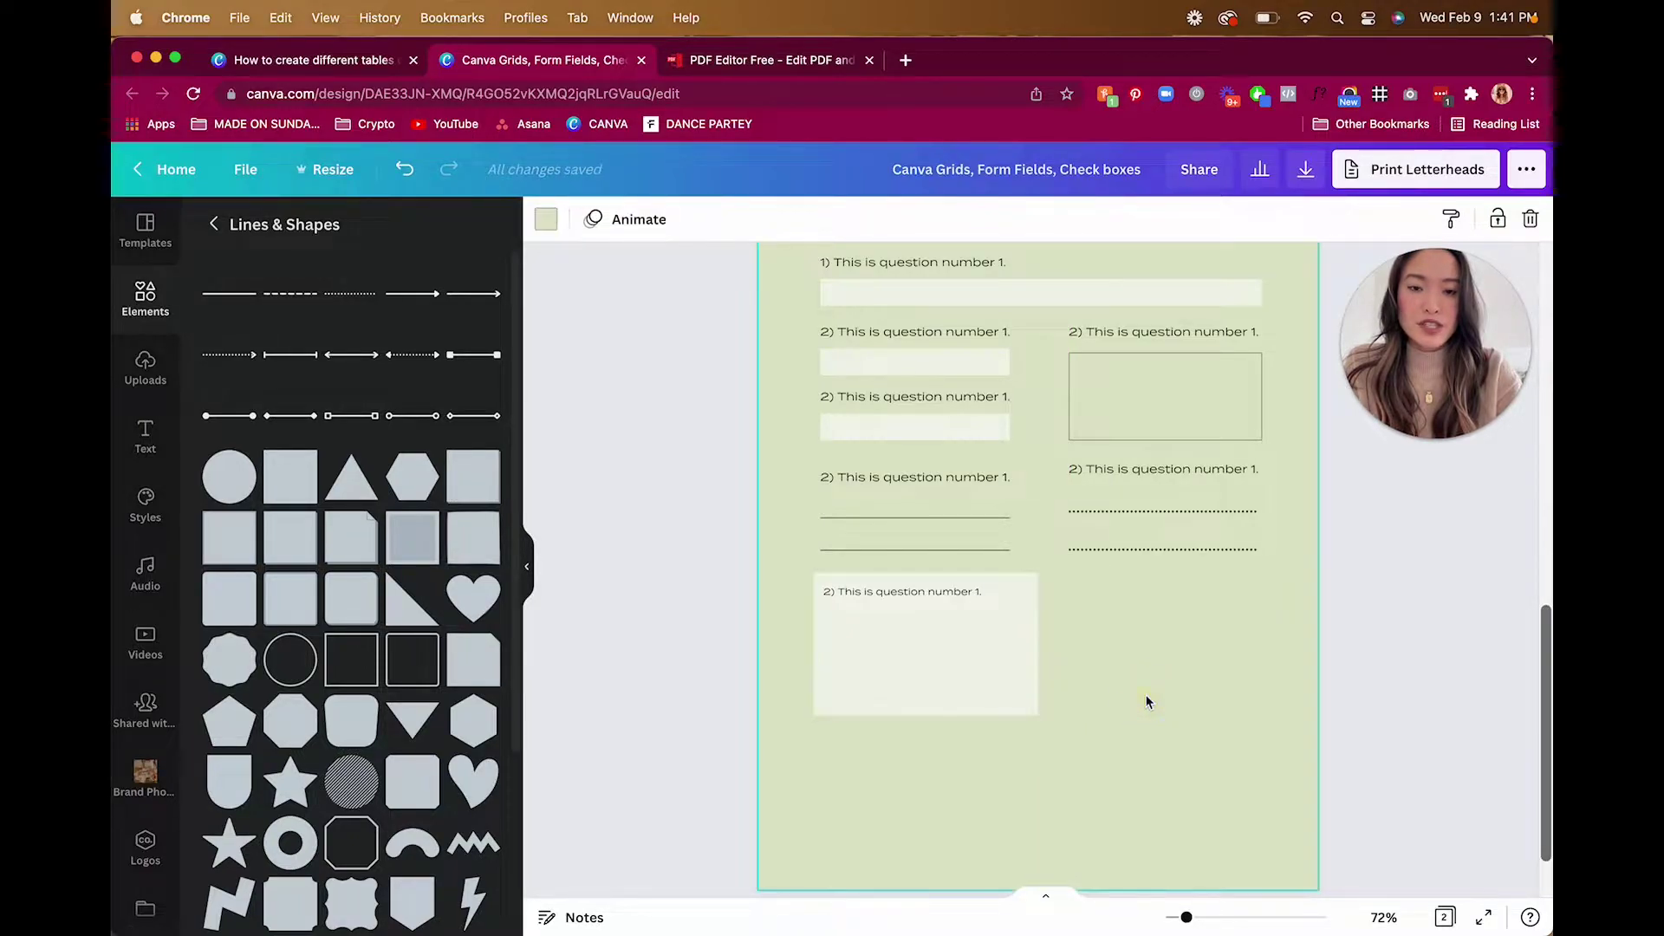
Step: Using the first page's checkbox section as reference, duplicate the question above the dotted lines and place the text copy beneath them
{"action": "scroll", "coordinate": [1146, 701], "scroll_direction": "up", "scroll_amount": 10}
{"action": "scroll", "coordinate": [1146, 700], "scroll_direction": "down", "scroll_amount": 3}
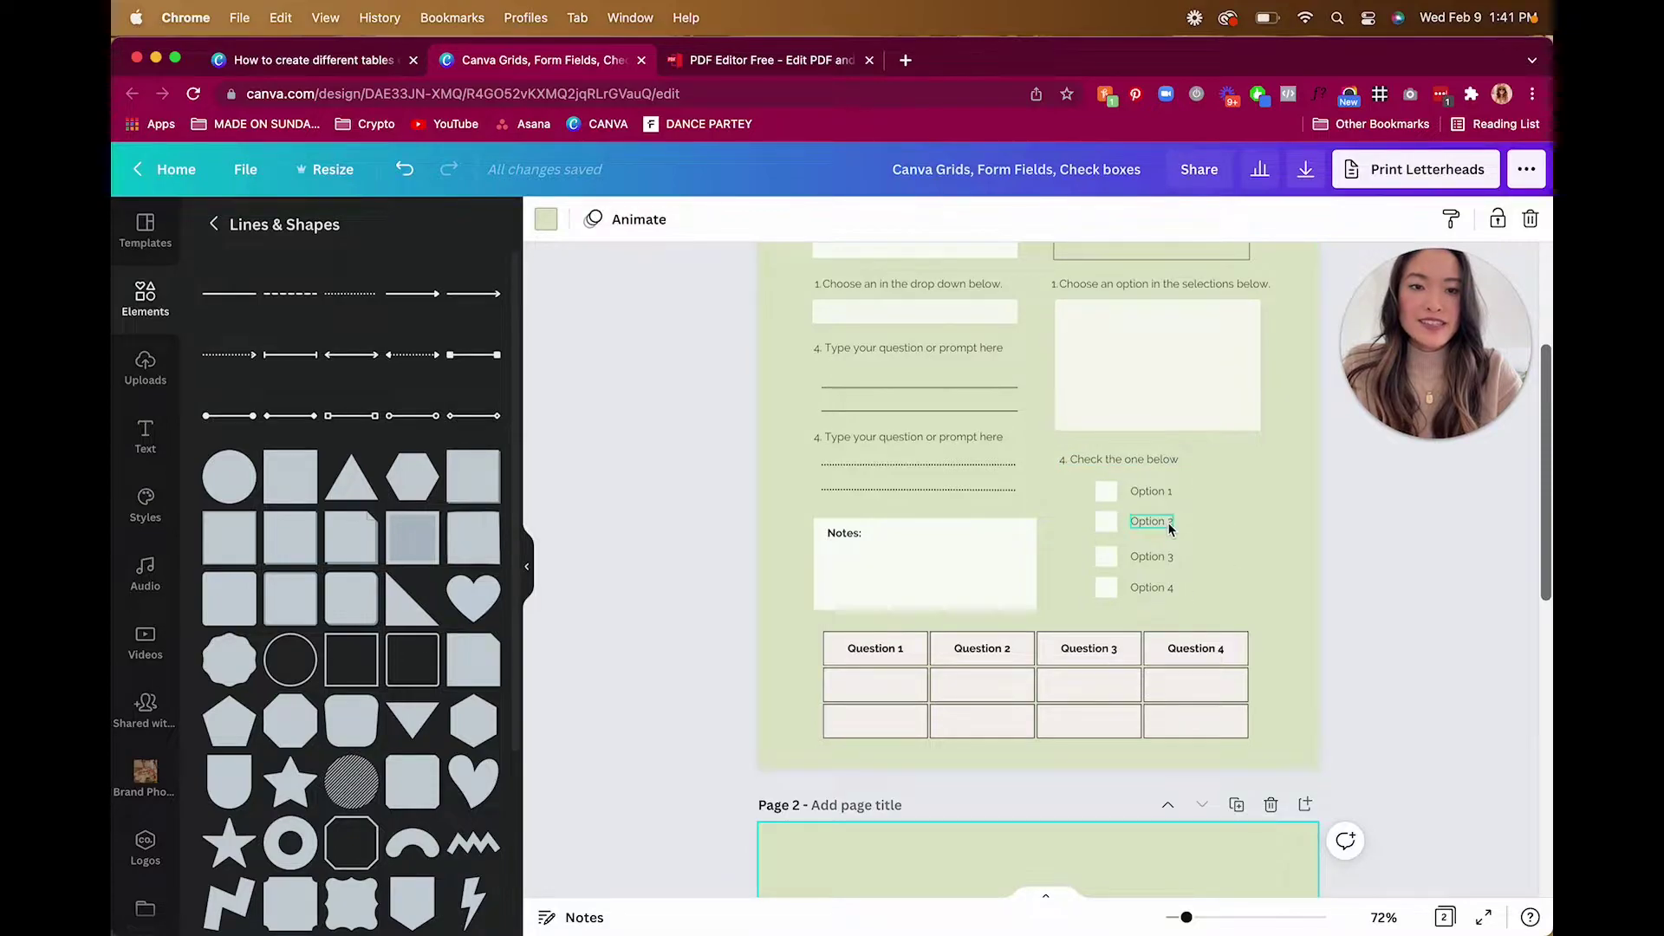
{"action": "scroll", "coordinate": [1168, 524], "scroll_direction": "down", "scroll_amount": 5}
{"action": "scroll", "coordinate": [1168, 528], "scroll_direction": "down", "scroll_amount": 1}
{"action": "scroll", "coordinate": [1168, 528], "scroll_direction": "up", "scroll_amount": 2}
{"action": "scroll", "coordinate": [1168, 529], "scroll_direction": "down", "scroll_amount": 3}
{"action": "double_click", "coordinate": [1157, 385]}
{"action": "left_click_drag", "start_coordinate": [1156, 389], "coordinate": [1158, 503]}
{"action": "left_click", "coordinate": [1188, 601]}
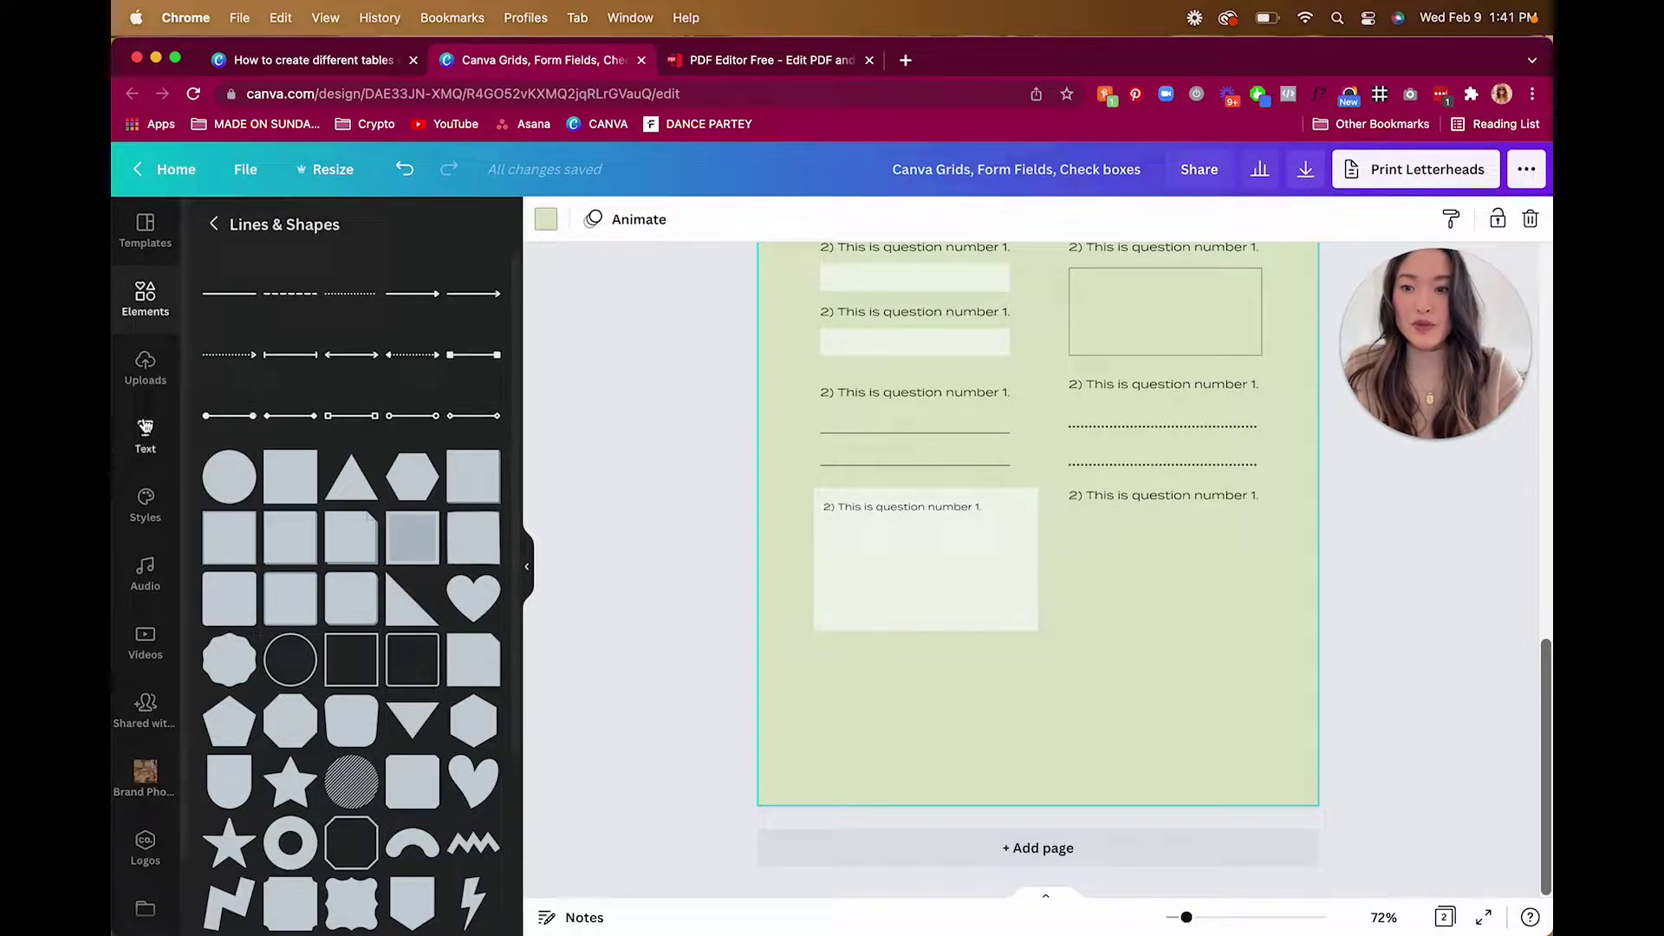
Step: Add a square shape, shrink it to checkbox size and place it beneath the new question
{"action": "left_click", "coordinate": [279, 483]}
{"action": "left_click_drag", "start_coordinate": [1184, 298], "coordinate": [1077, 532]}
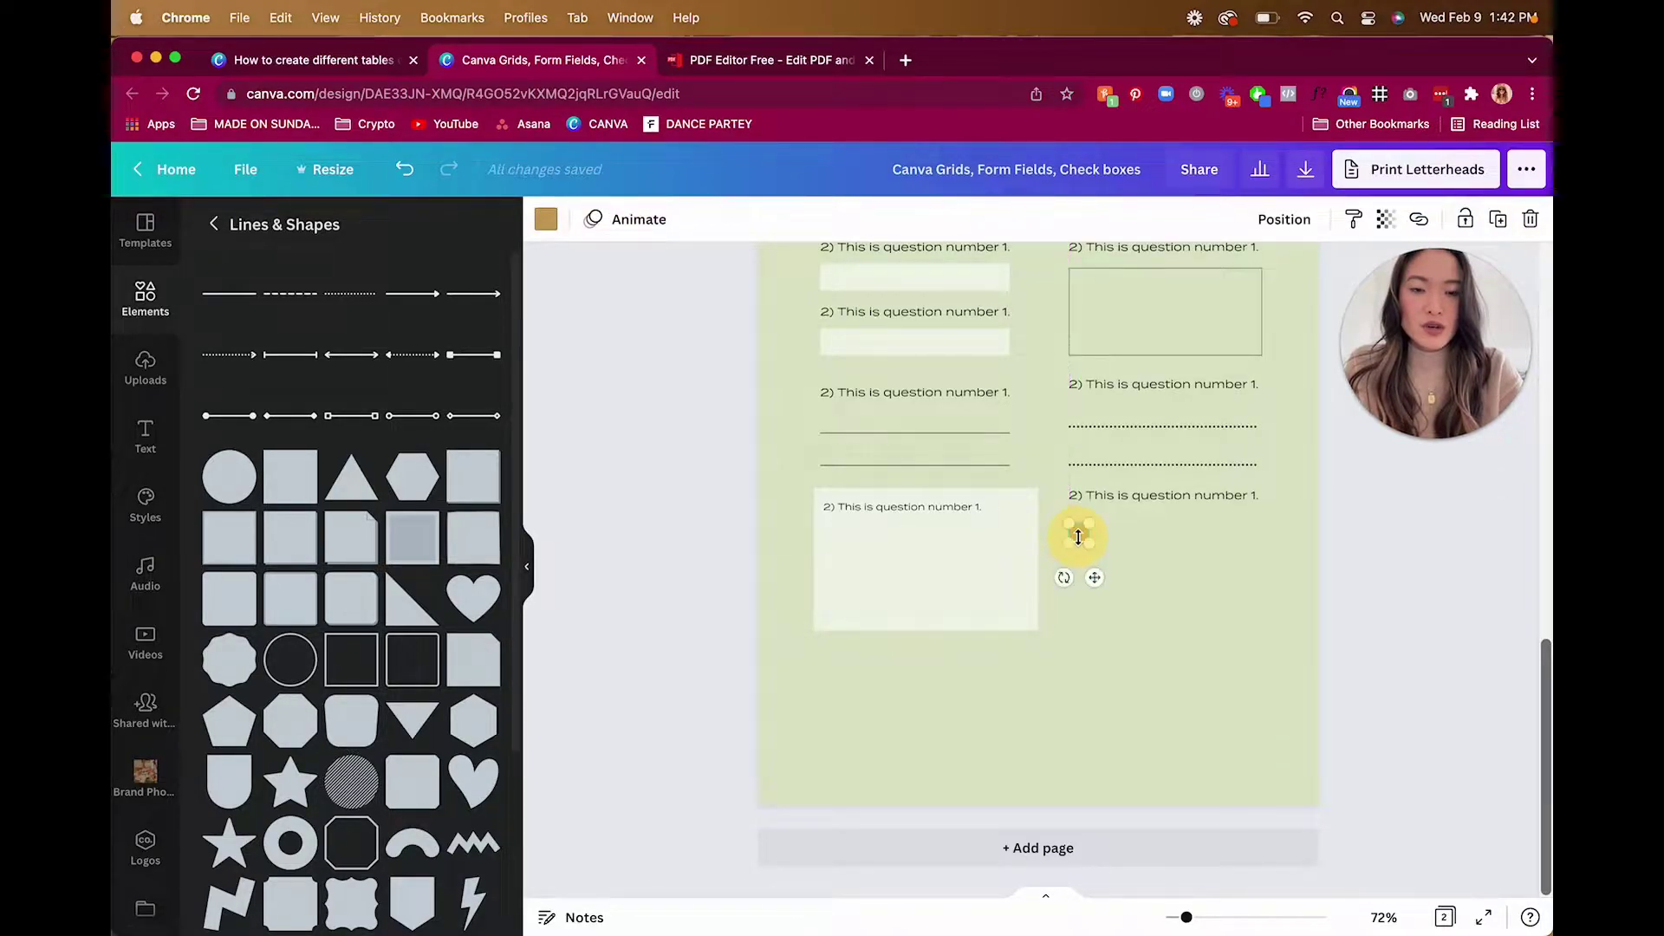
{"action": "left_click", "coordinate": [1172, 558]}
Step: Duplicate the question text beside the small square and change the copy to "Option 1"
{"action": "left_click", "coordinate": [1153, 505]}
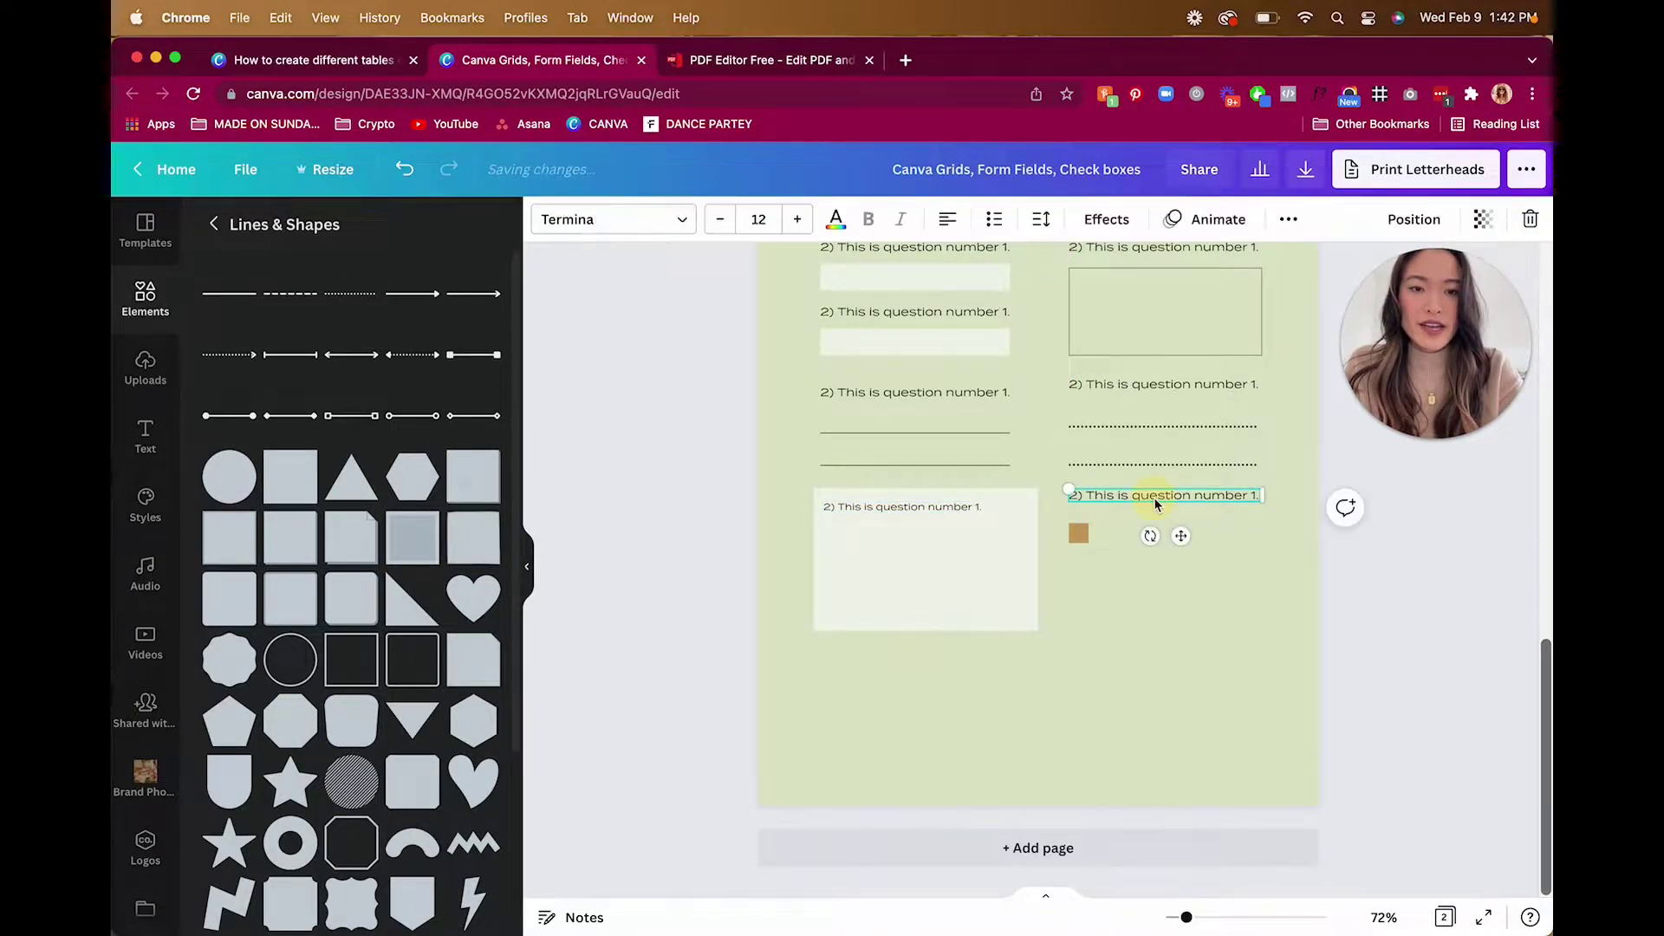
{"action": "left_click_drag", "start_coordinate": [1147, 496], "coordinate": [1185, 534], "text": "alt"}
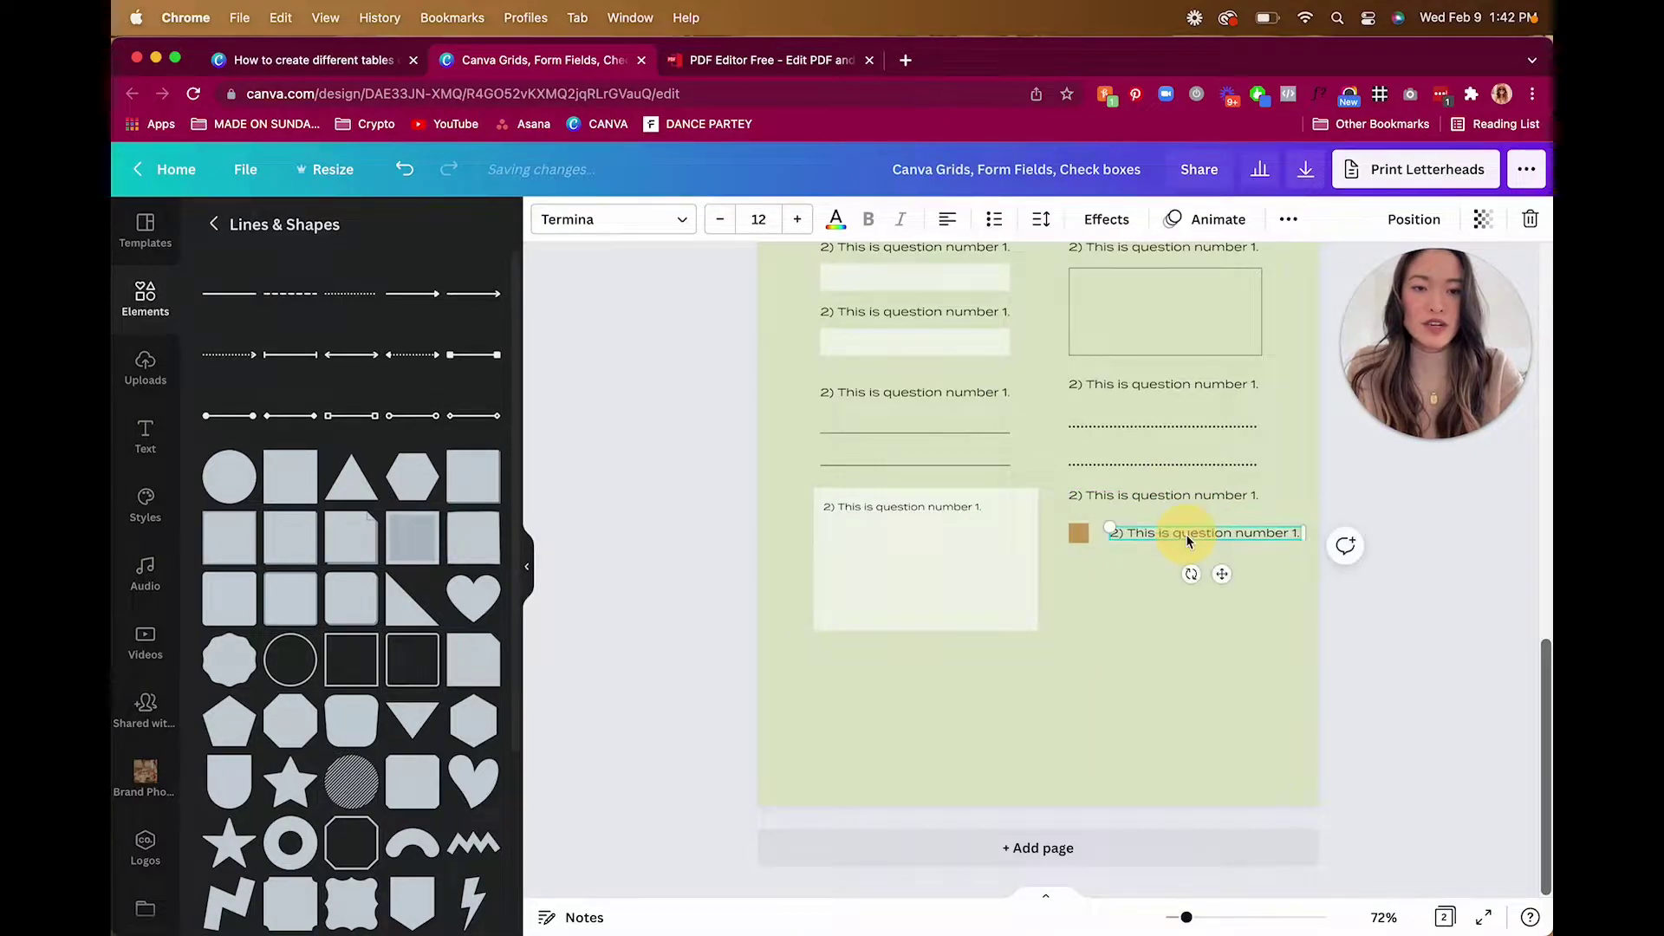
{"action": "key", "text": "super+a"}
{"action": "type", "text": "Option 1"}
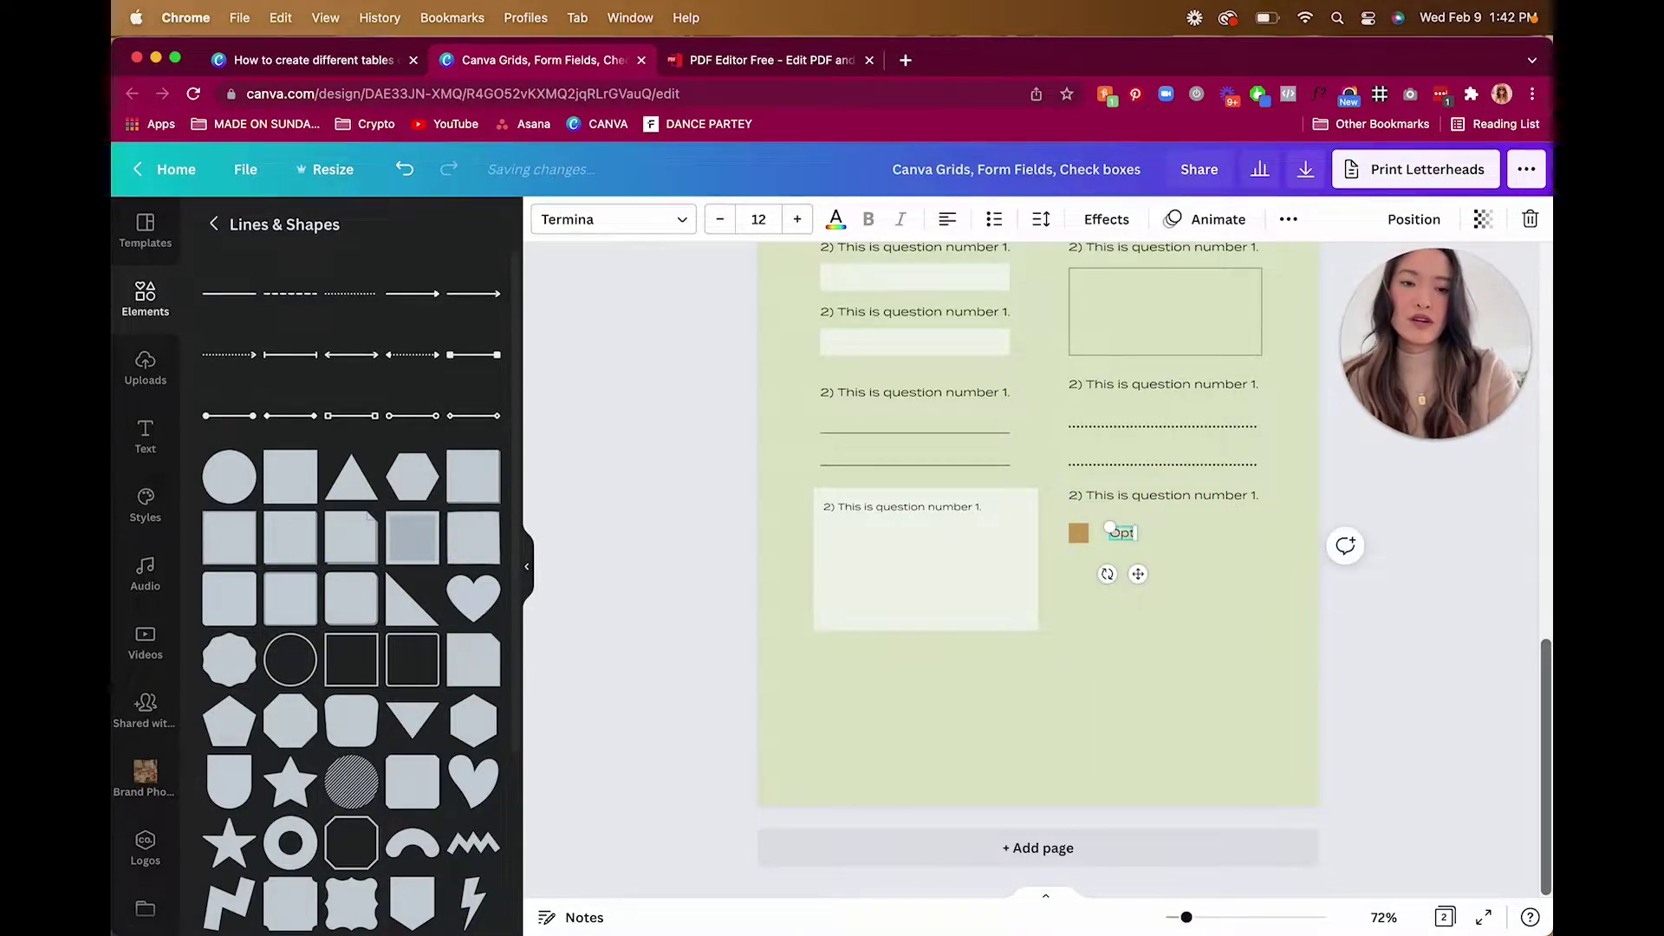
{"action": "left_click", "coordinate": [1309, 548]}
Step: Duplicate the option label downward to create "Option 2", "Option 3" and "Option 4"
{"action": "left_click_drag", "start_coordinate": [1144, 532], "coordinate": [1143, 571], "text": "alt"}
{"action": "left_click", "coordinate": [1135, 570]}
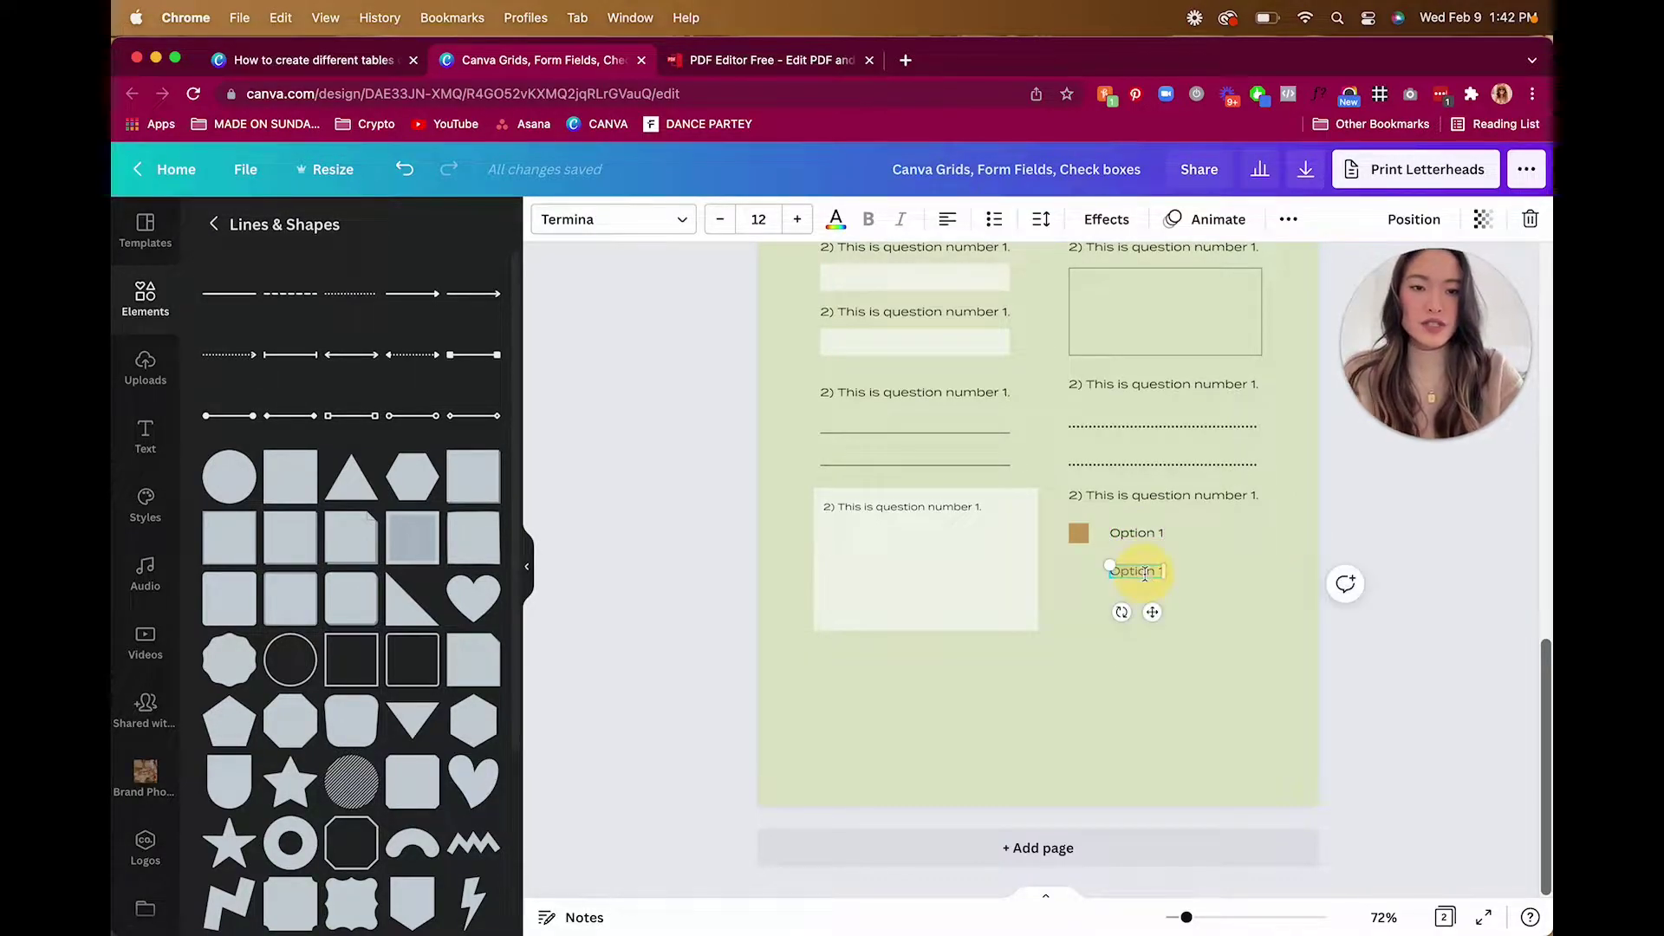
{"action": "key", "text": "BackSpace"}
{"action": "type", "text": "2"}
{"action": "left_click", "coordinate": [1204, 579]}
{"action": "left_click", "coordinate": [1153, 577]}
{"action": "left_click_drag", "start_coordinate": [1152, 576], "coordinate": [1153, 633], "text": "alt"}
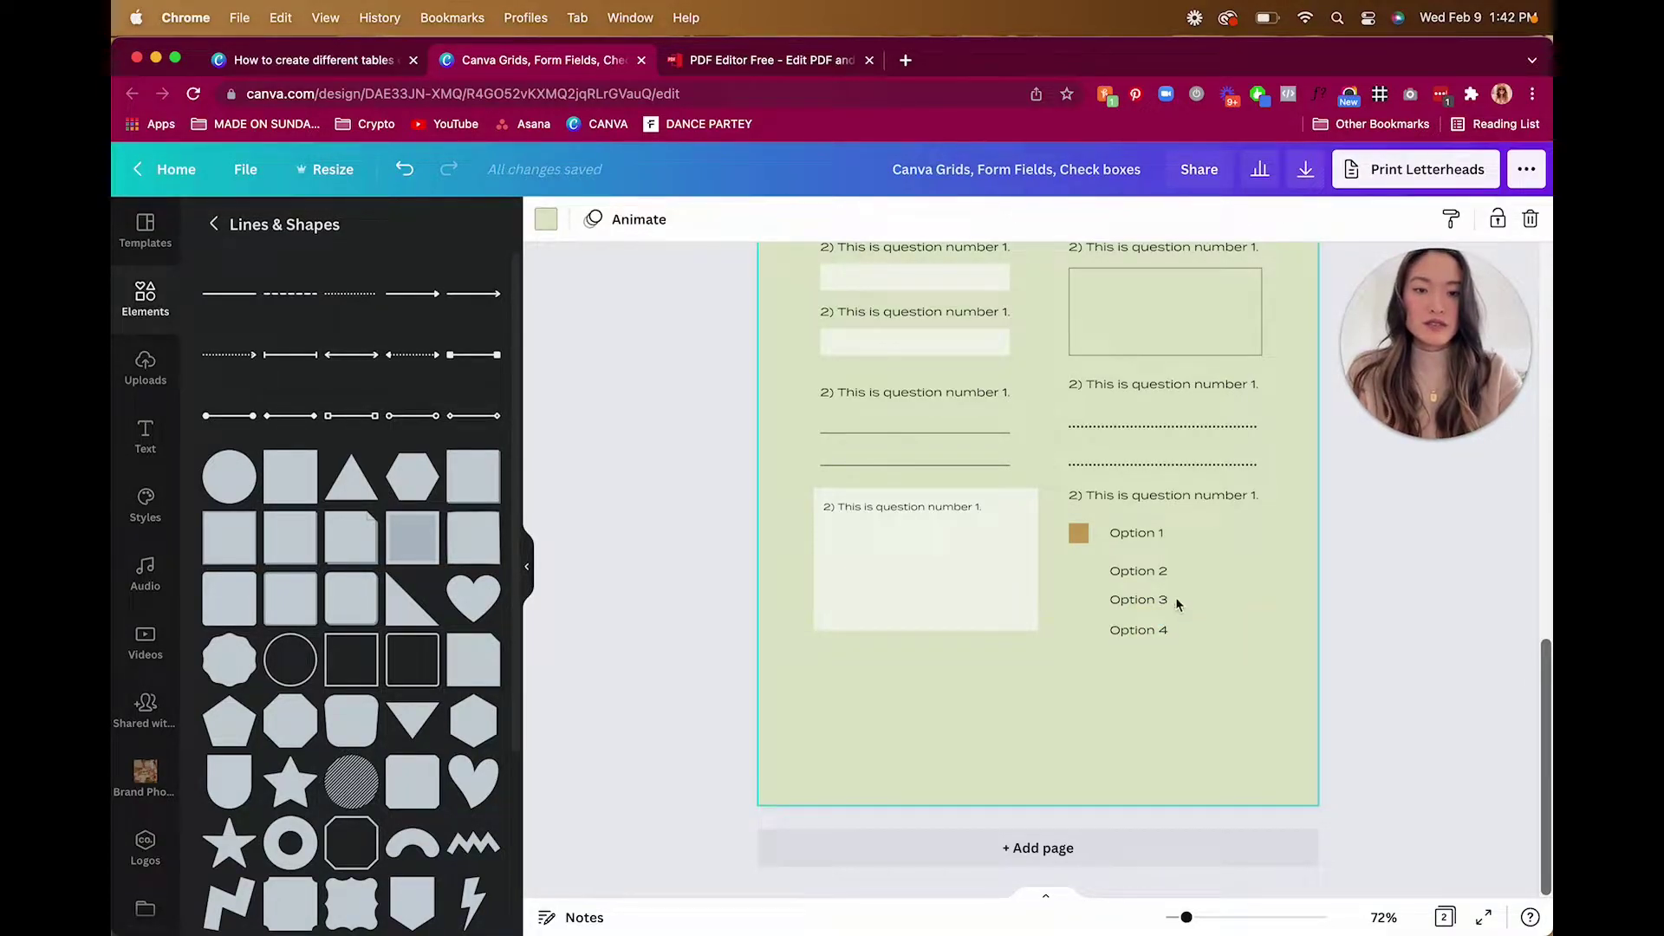
Step: Move Option 2 slightly up and space the four option labels evenly in the vertical direction
{"action": "left_click", "coordinate": [1153, 575]}
{"action": "left_click_drag", "start_coordinate": [1153, 576], "coordinate": [1134, 639]}
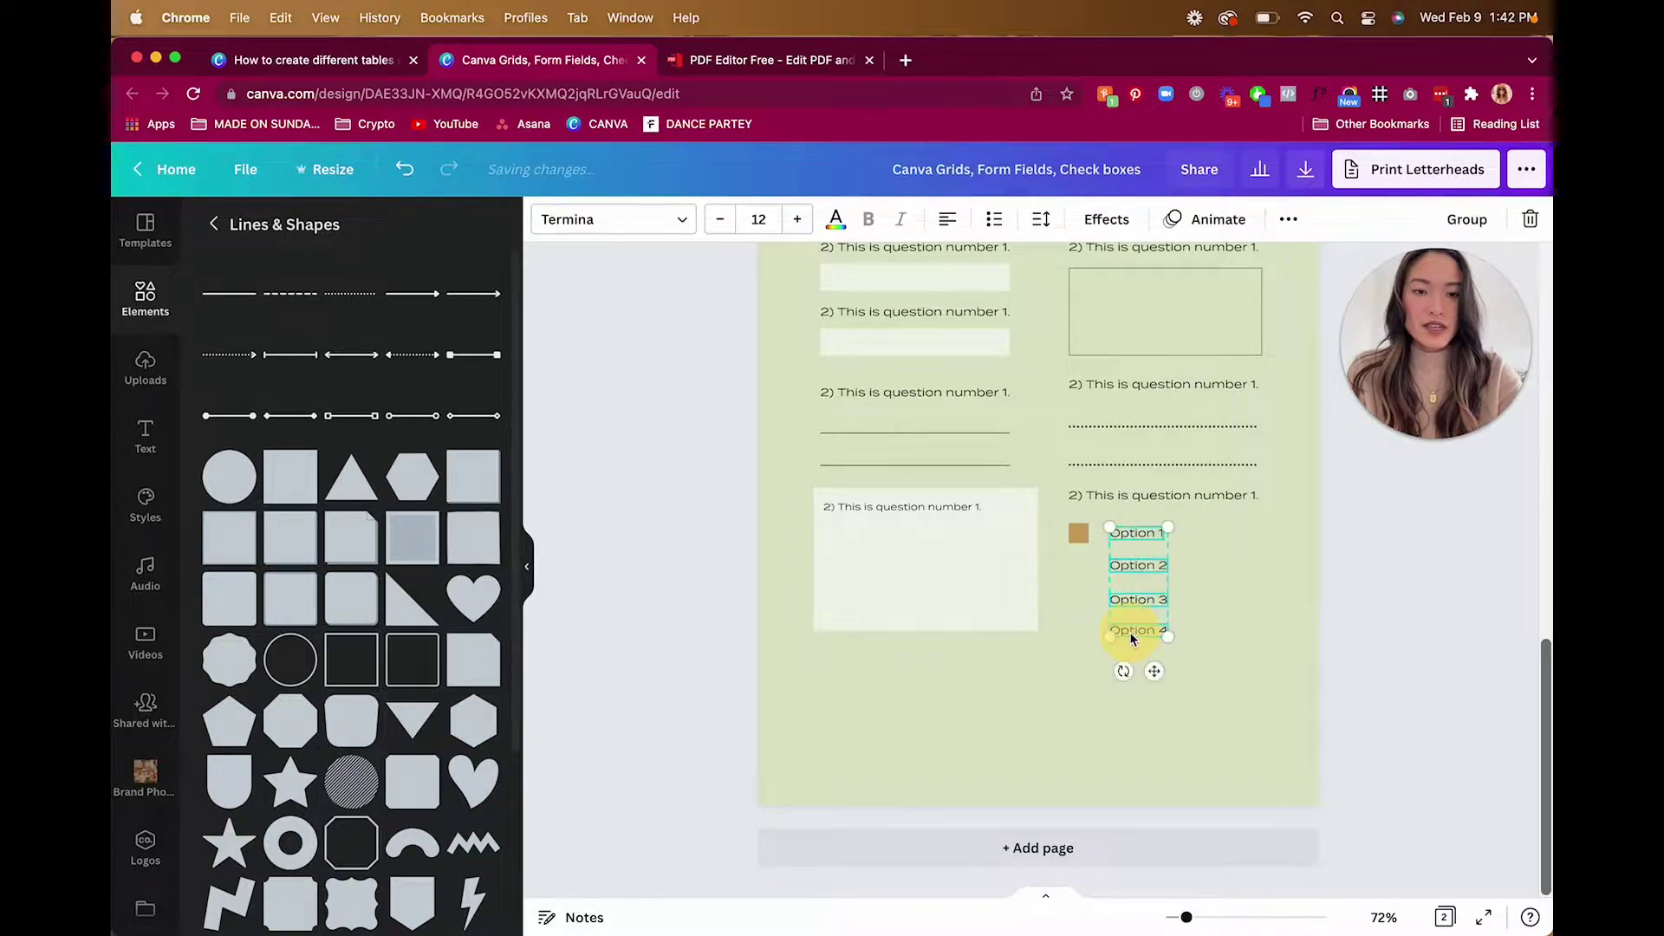
{"action": "left_click", "coordinate": [1288, 219]}
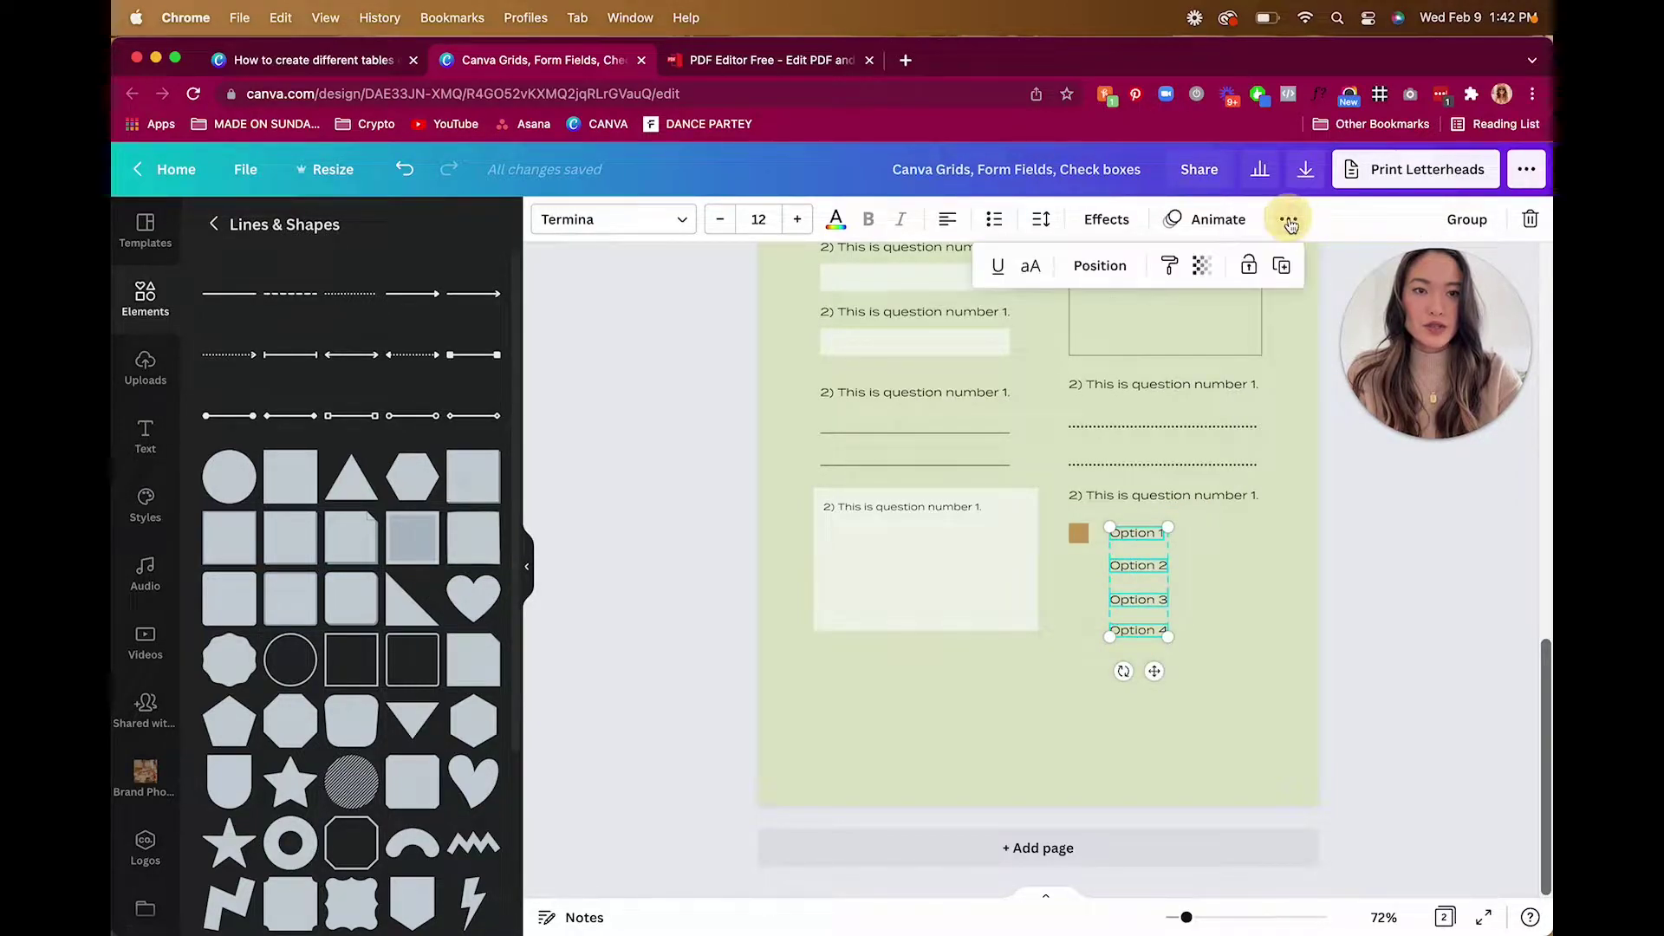
{"action": "left_click", "coordinate": [1093, 265]}
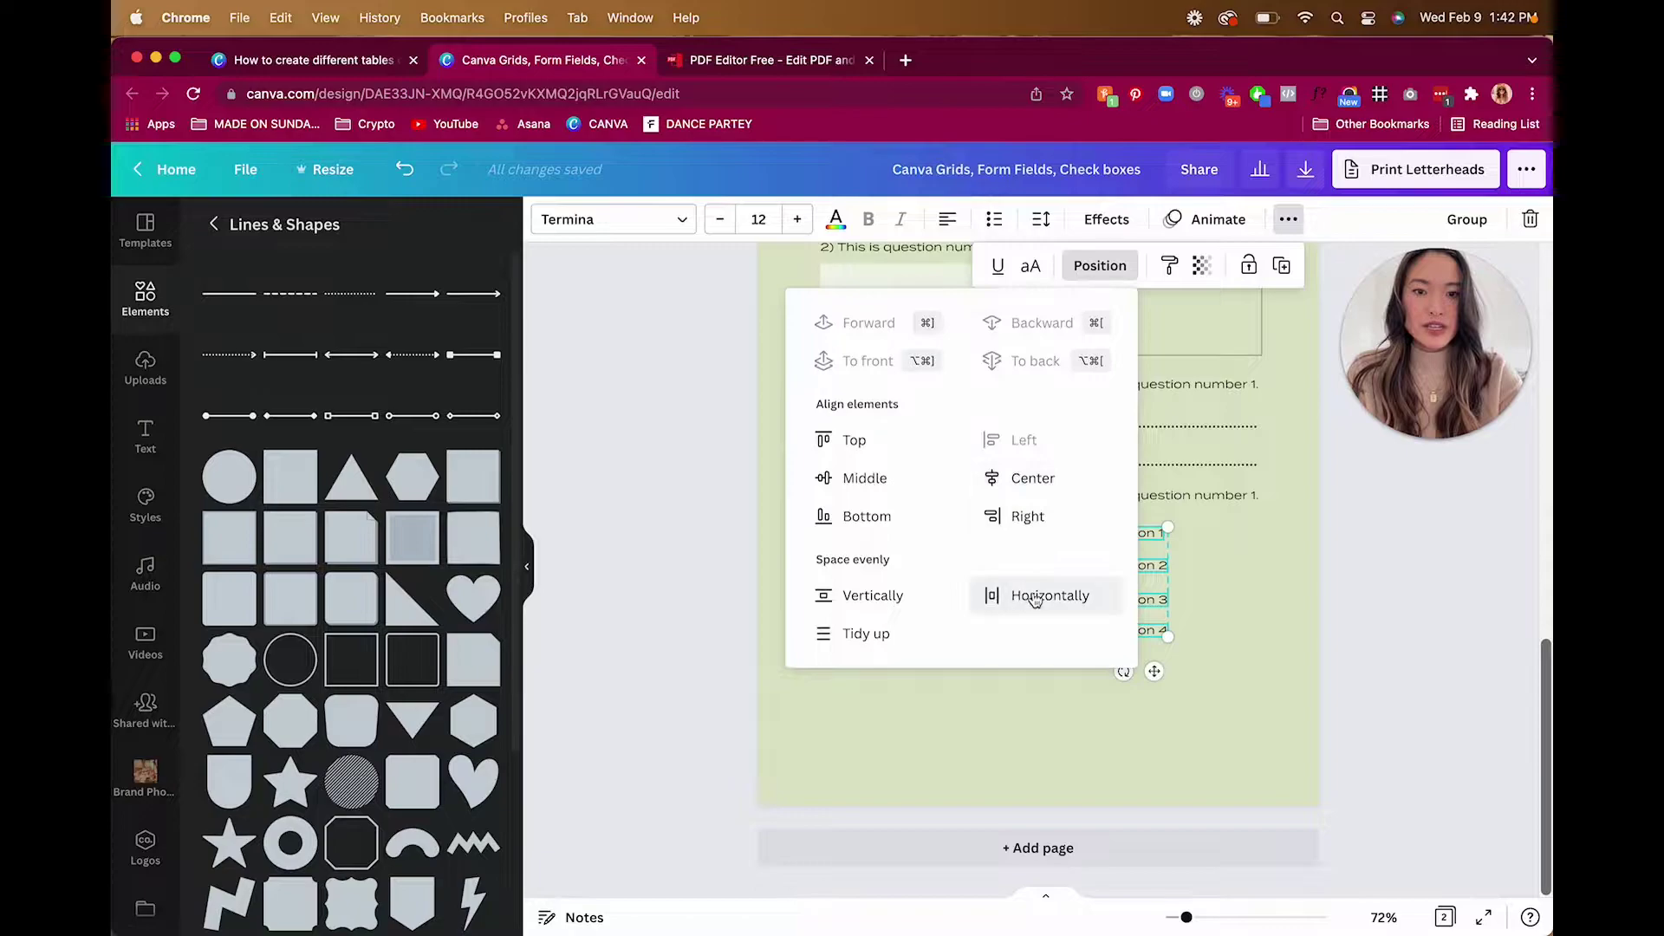
{"action": "left_click", "coordinate": [883, 606]}
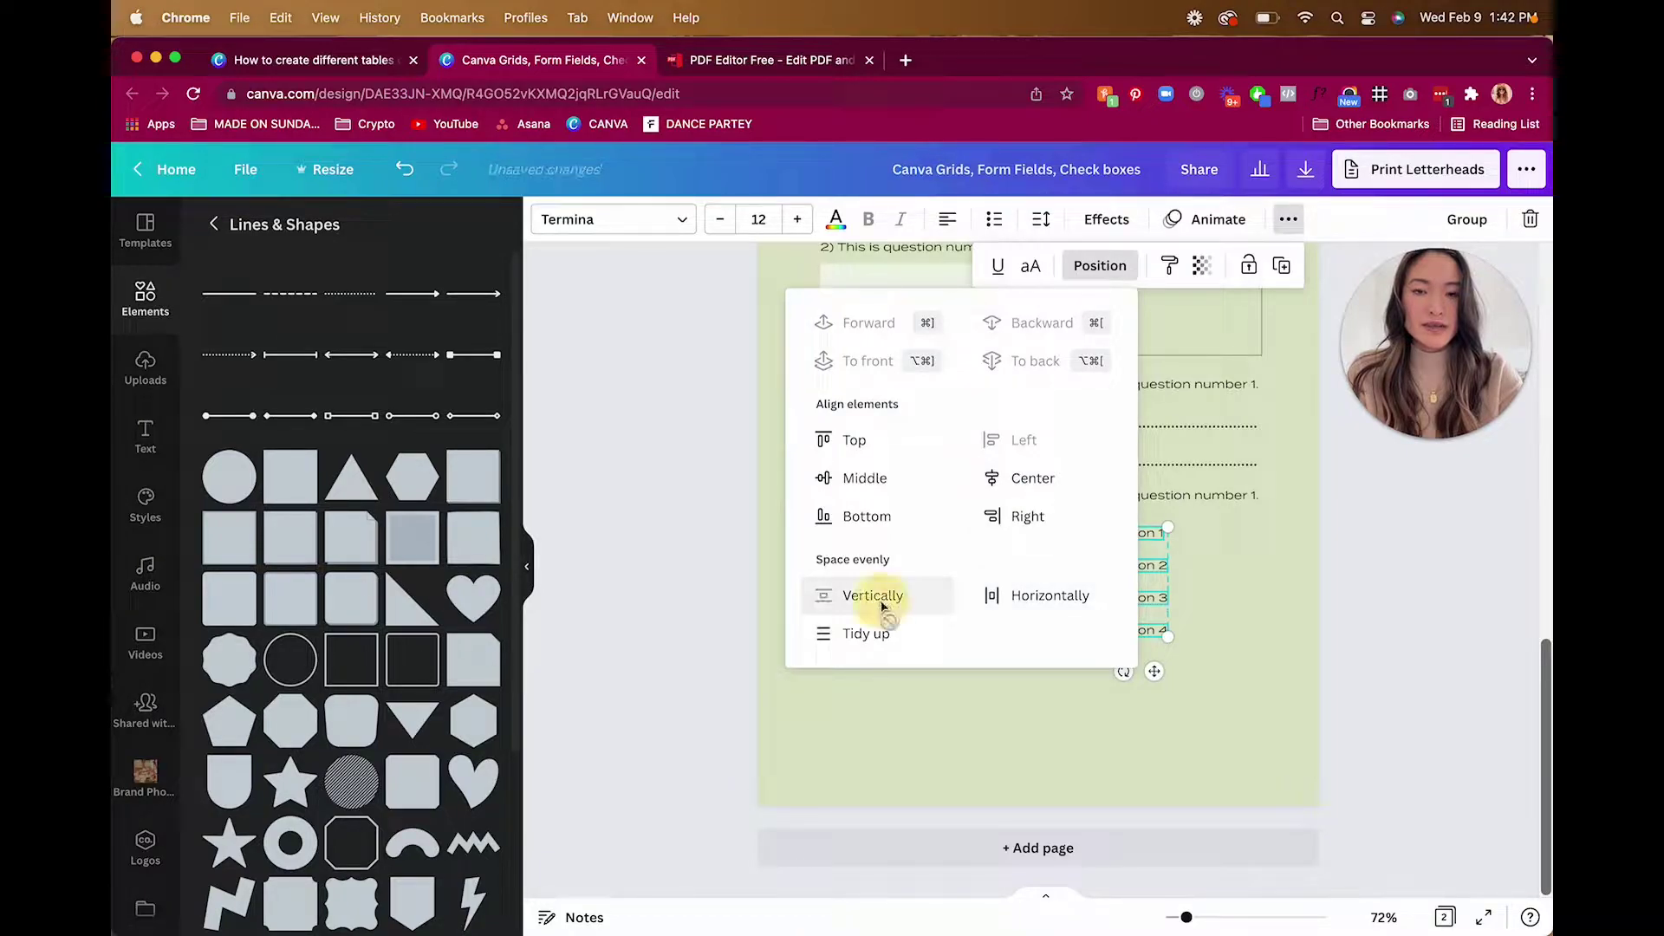
{"action": "left_click", "coordinate": [1218, 561]}
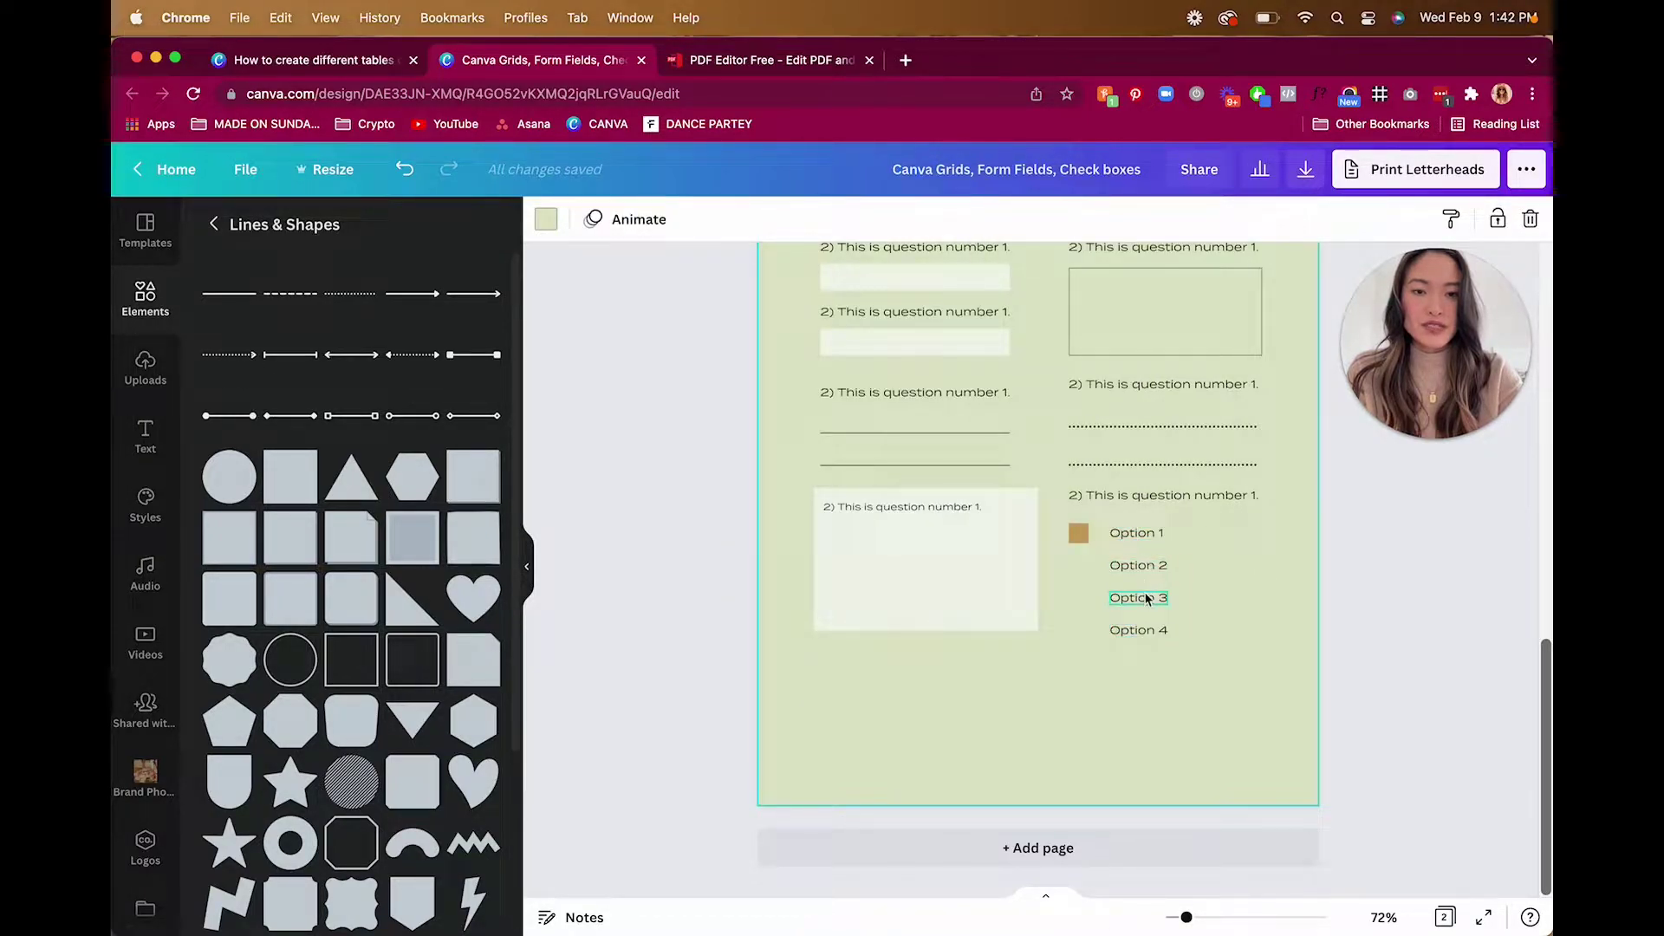
Step: Move the small square closer to the Option 1 label and align it with the text
{"action": "left_click", "coordinate": [1081, 536]}
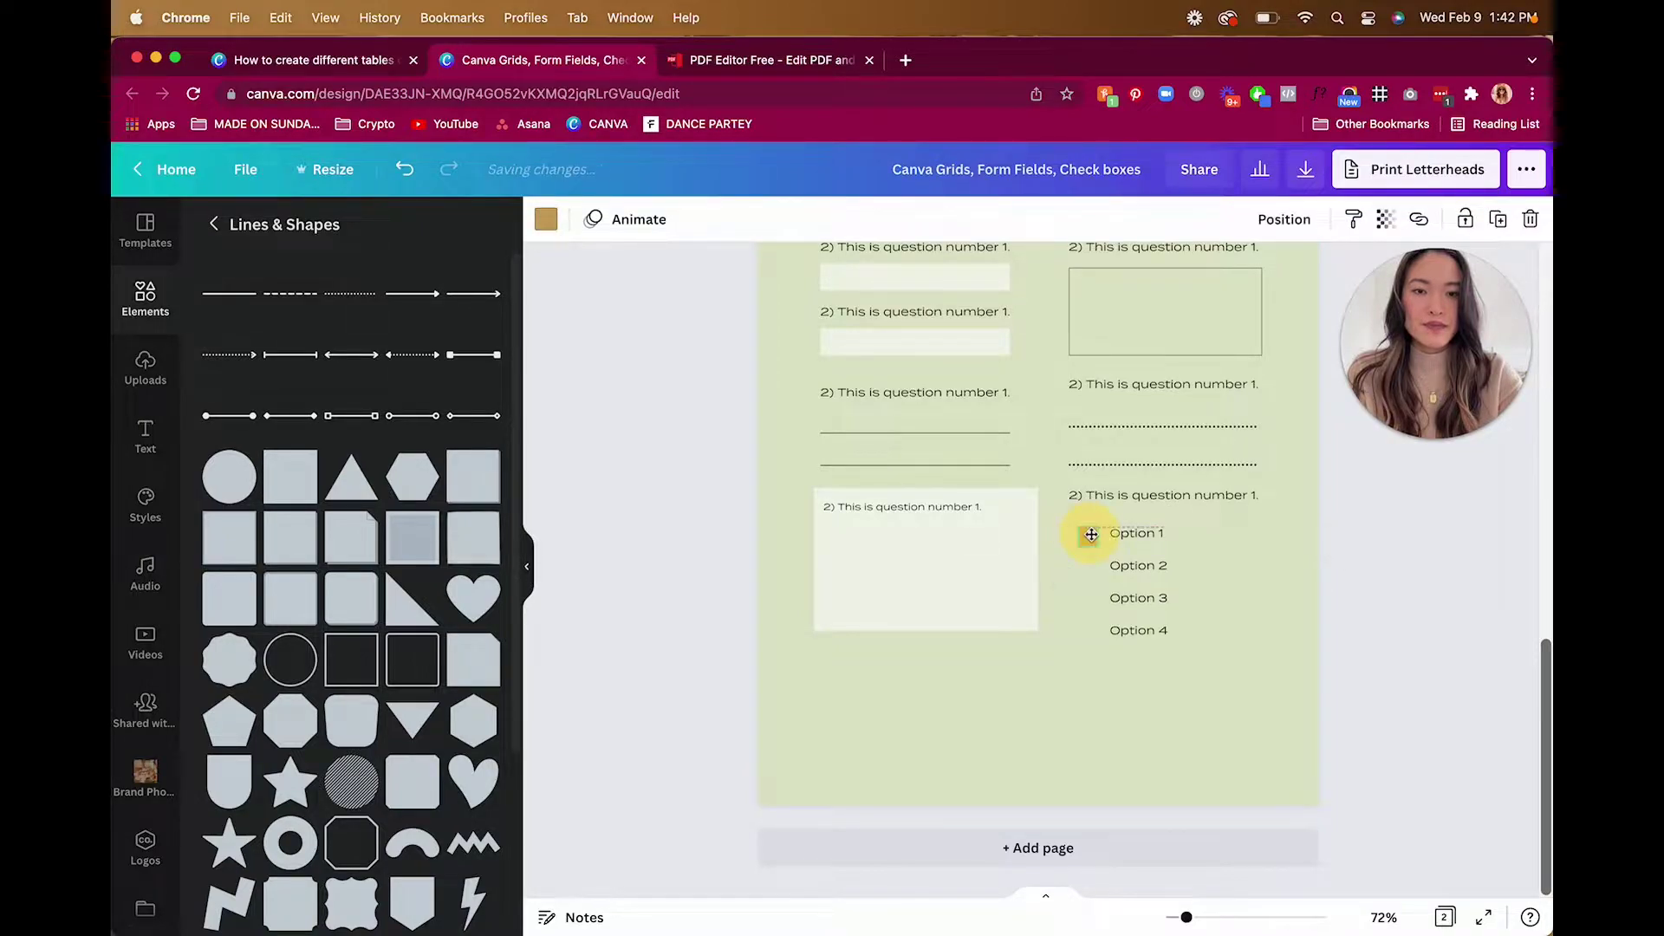
{"action": "mouse_move", "coordinate": [1086, 538]}
{"action": "left_mouse_down"}
{"action": "mouse_move", "coordinate": [1086, 565]}
{"action": "mouse_move", "coordinate": [1085, 533]}
{"action": "left_mouse_up"}
{"action": "left_click", "coordinate": [1081, 556]}
Step: Fill the small square with white and make it partly transparent like the other answer fields
{"action": "left_click", "coordinate": [1089, 530]}
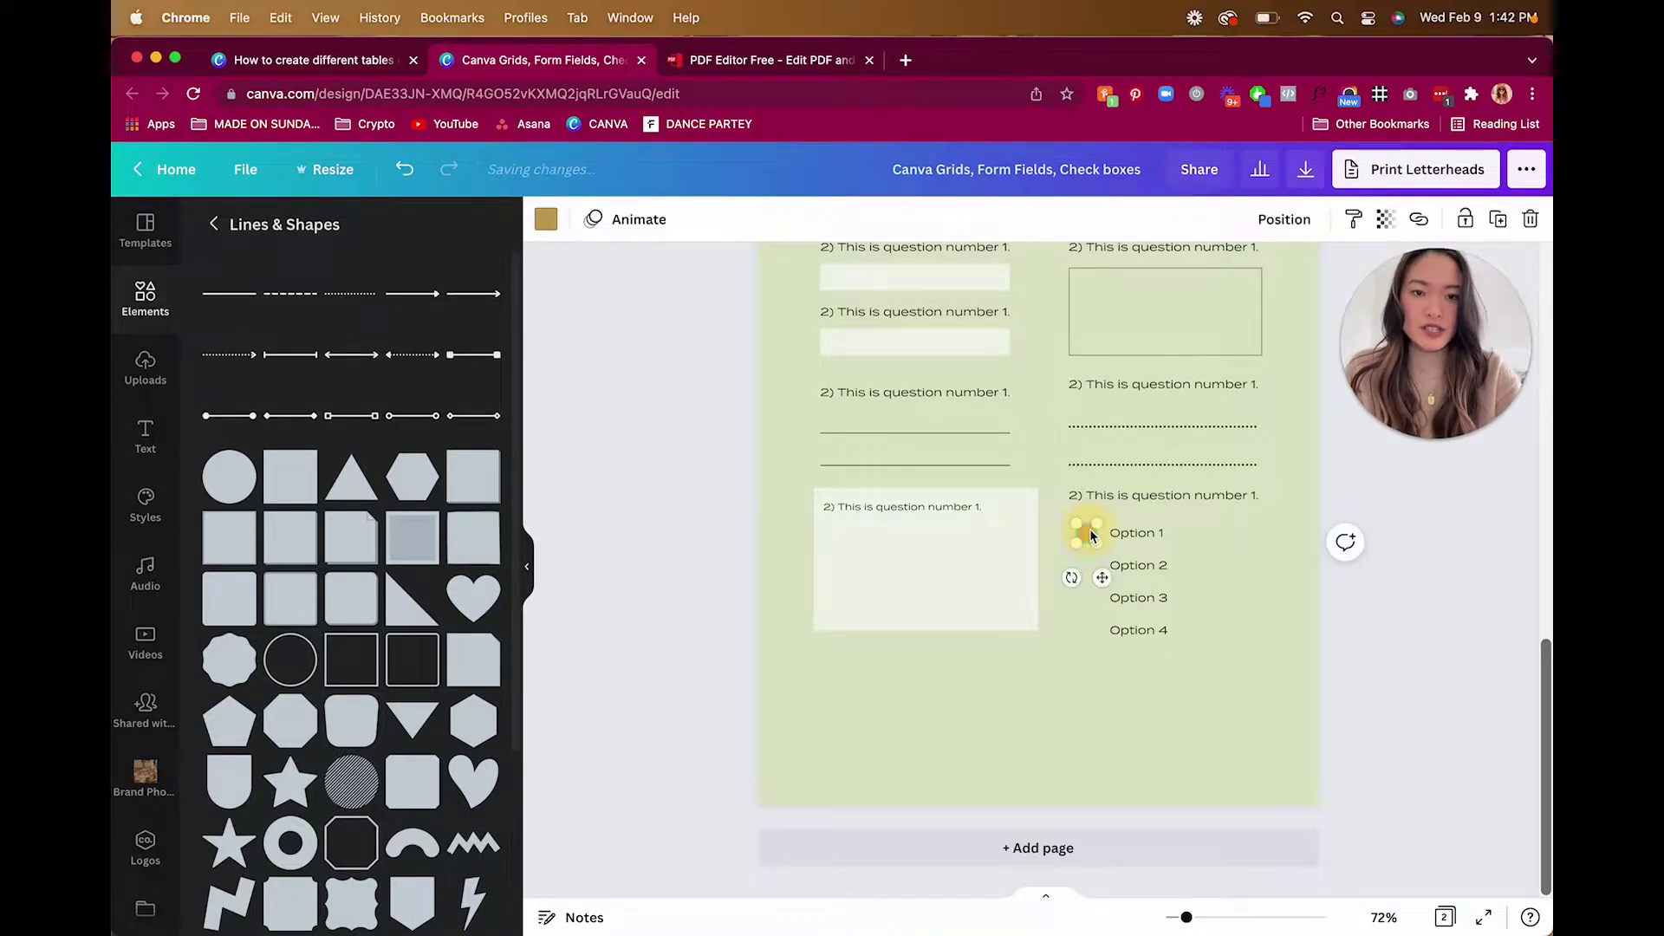
{"action": "left_click", "coordinate": [545, 219]}
{"action": "left_click", "coordinate": [274, 370]}
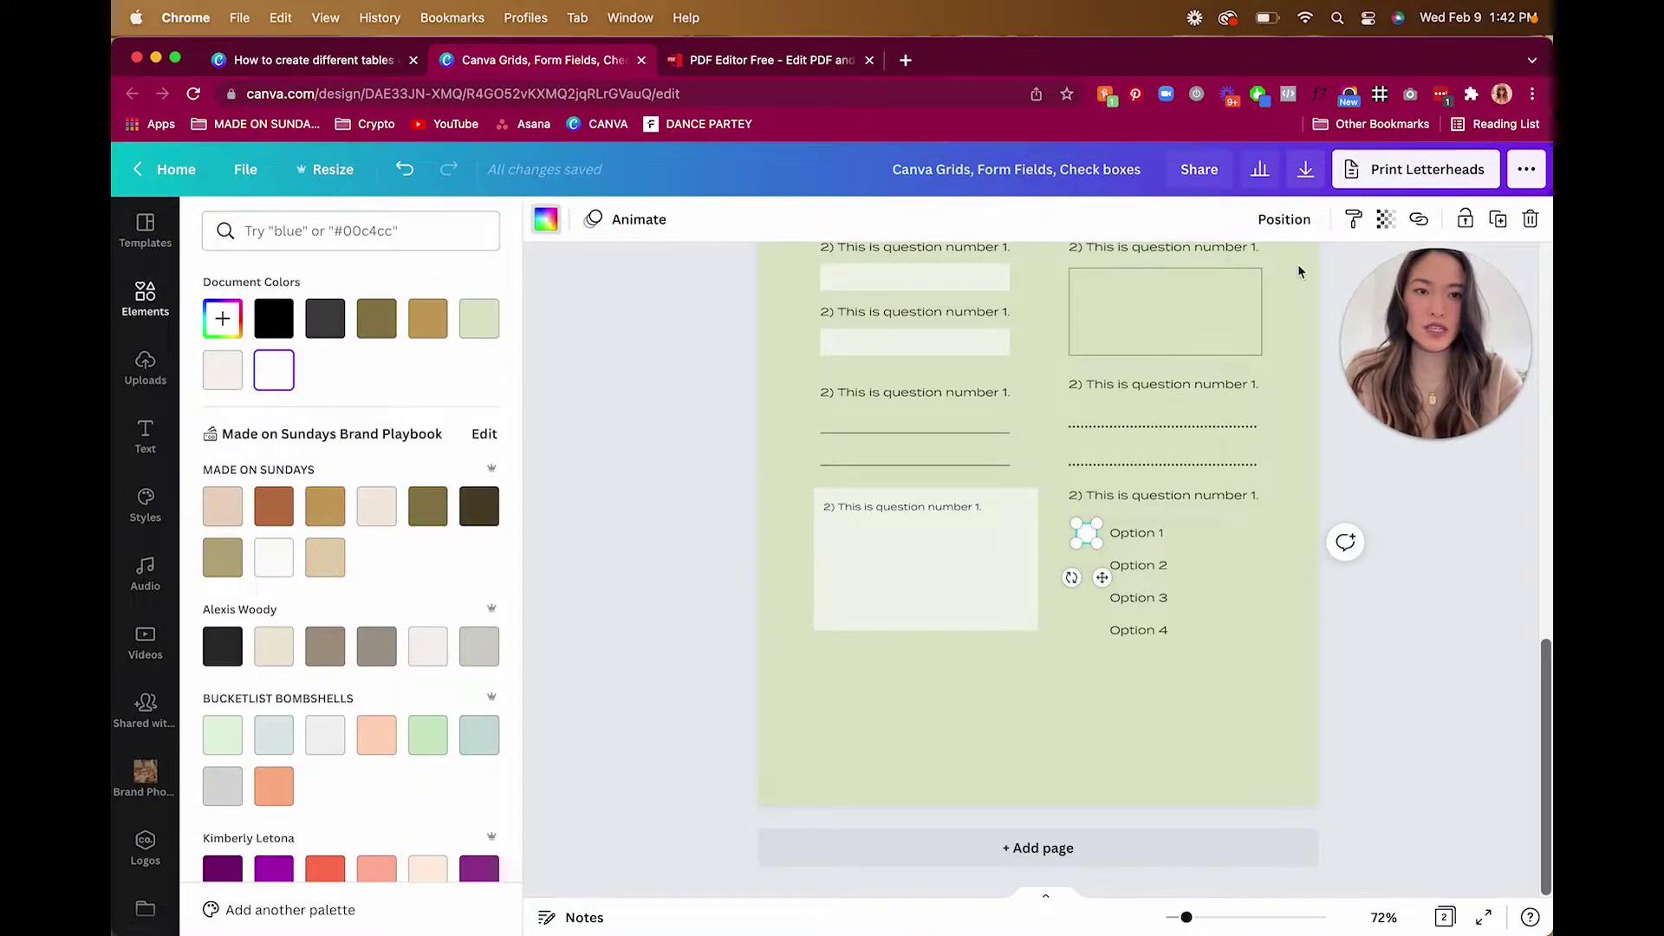
{"action": "left_click", "coordinate": [1384, 224]}
{"action": "left_click_drag", "start_coordinate": [1323, 280], "coordinate": [1280, 275]}
{"action": "left_click", "coordinate": [1090, 532]}
{"action": "left_click", "coordinate": [1237, 539]}
Step: Duplicate the checkbox beside Options 2, 3 and 4 and space the four checkboxes evenly in the vertical direction
{"action": "left_click_drag", "start_coordinate": [1090, 537], "coordinate": [1090, 571]}
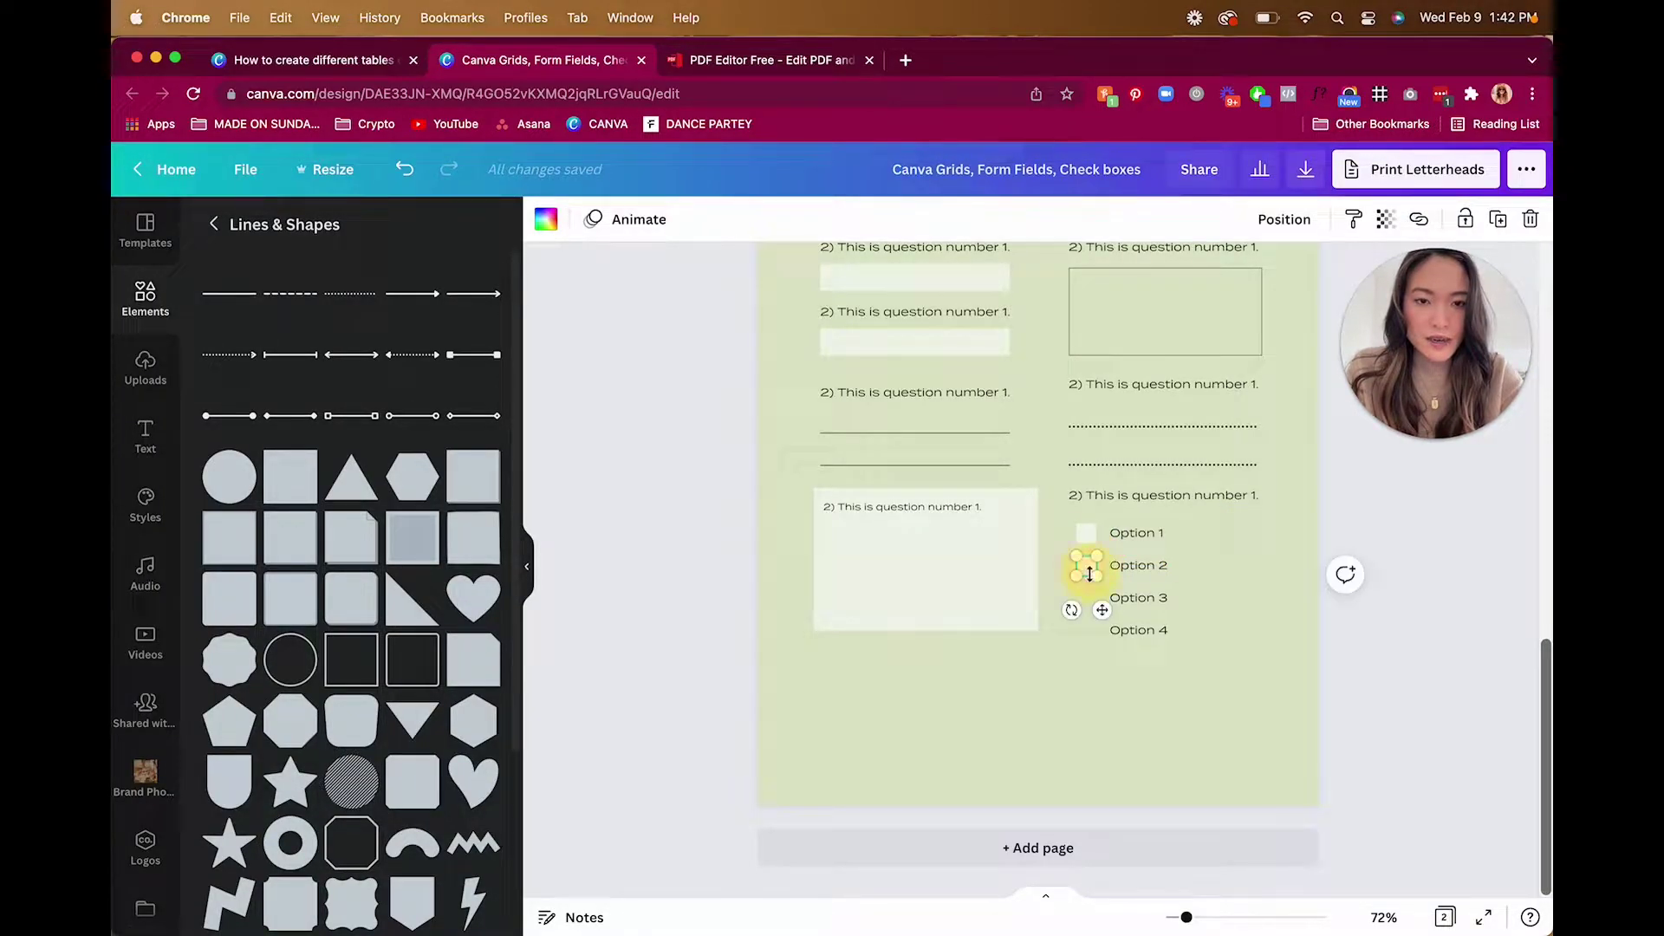
{"action": "left_click_drag", "start_coordinate": [1052, 530], "coordinate": [1085, 645]}
{"action": "left_click", "coordinate": [1075, 572]}
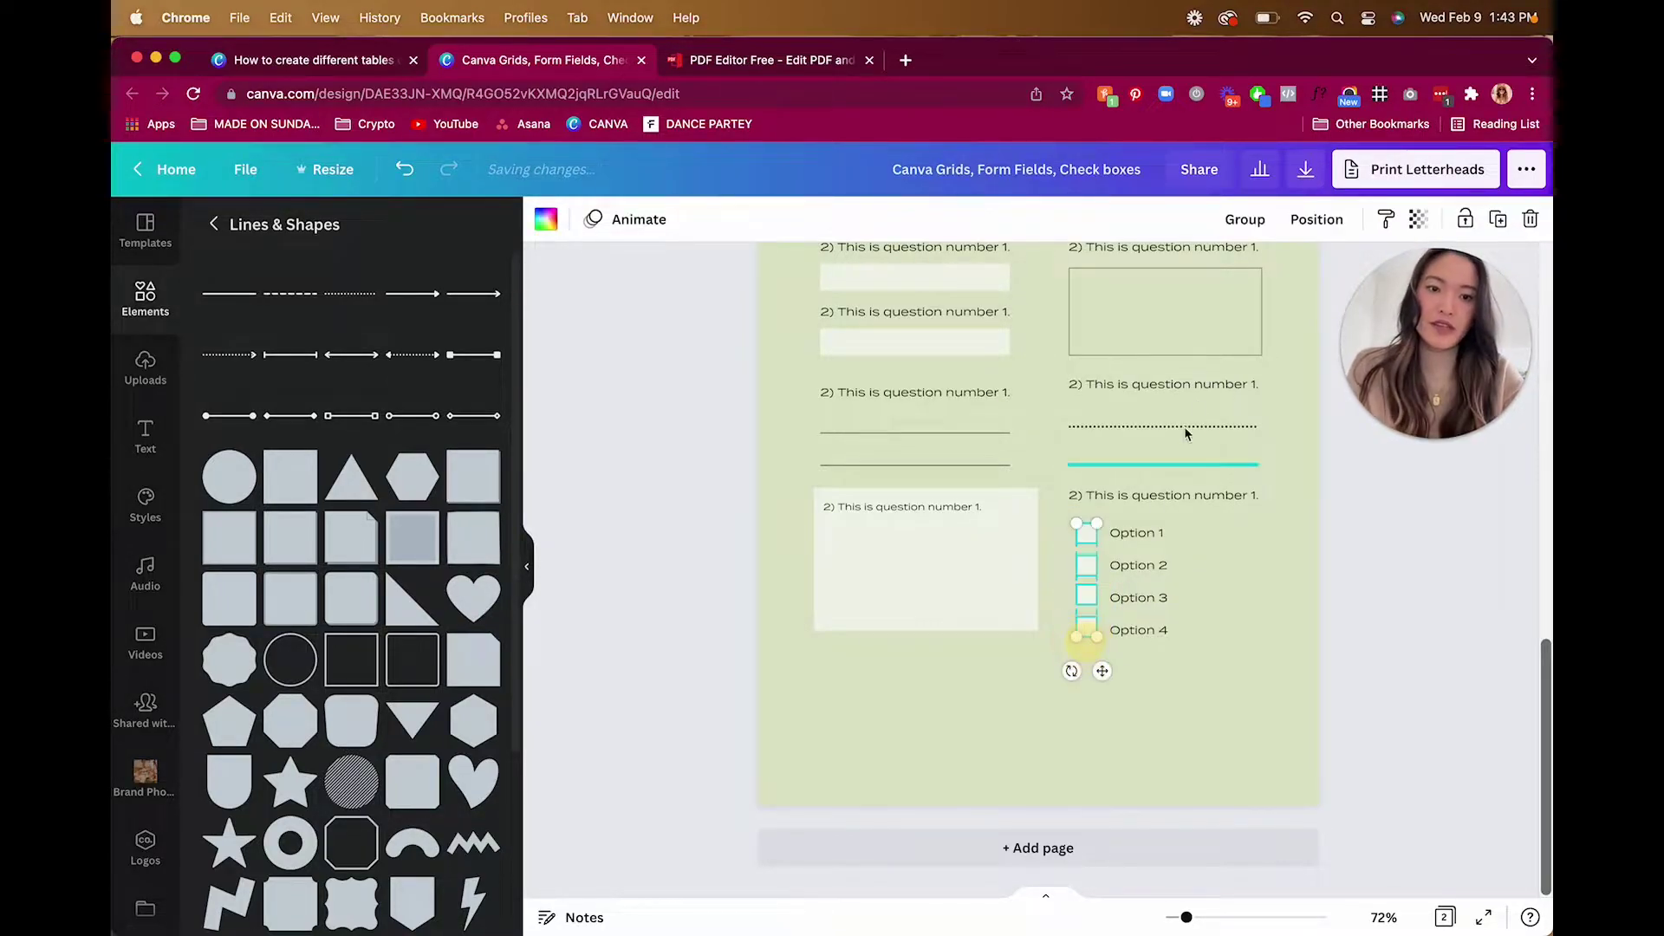
{"action": "left_click", "coordinate": [1312, 224]}
{"action": "left_click", "coordinate": [1113, 552]}
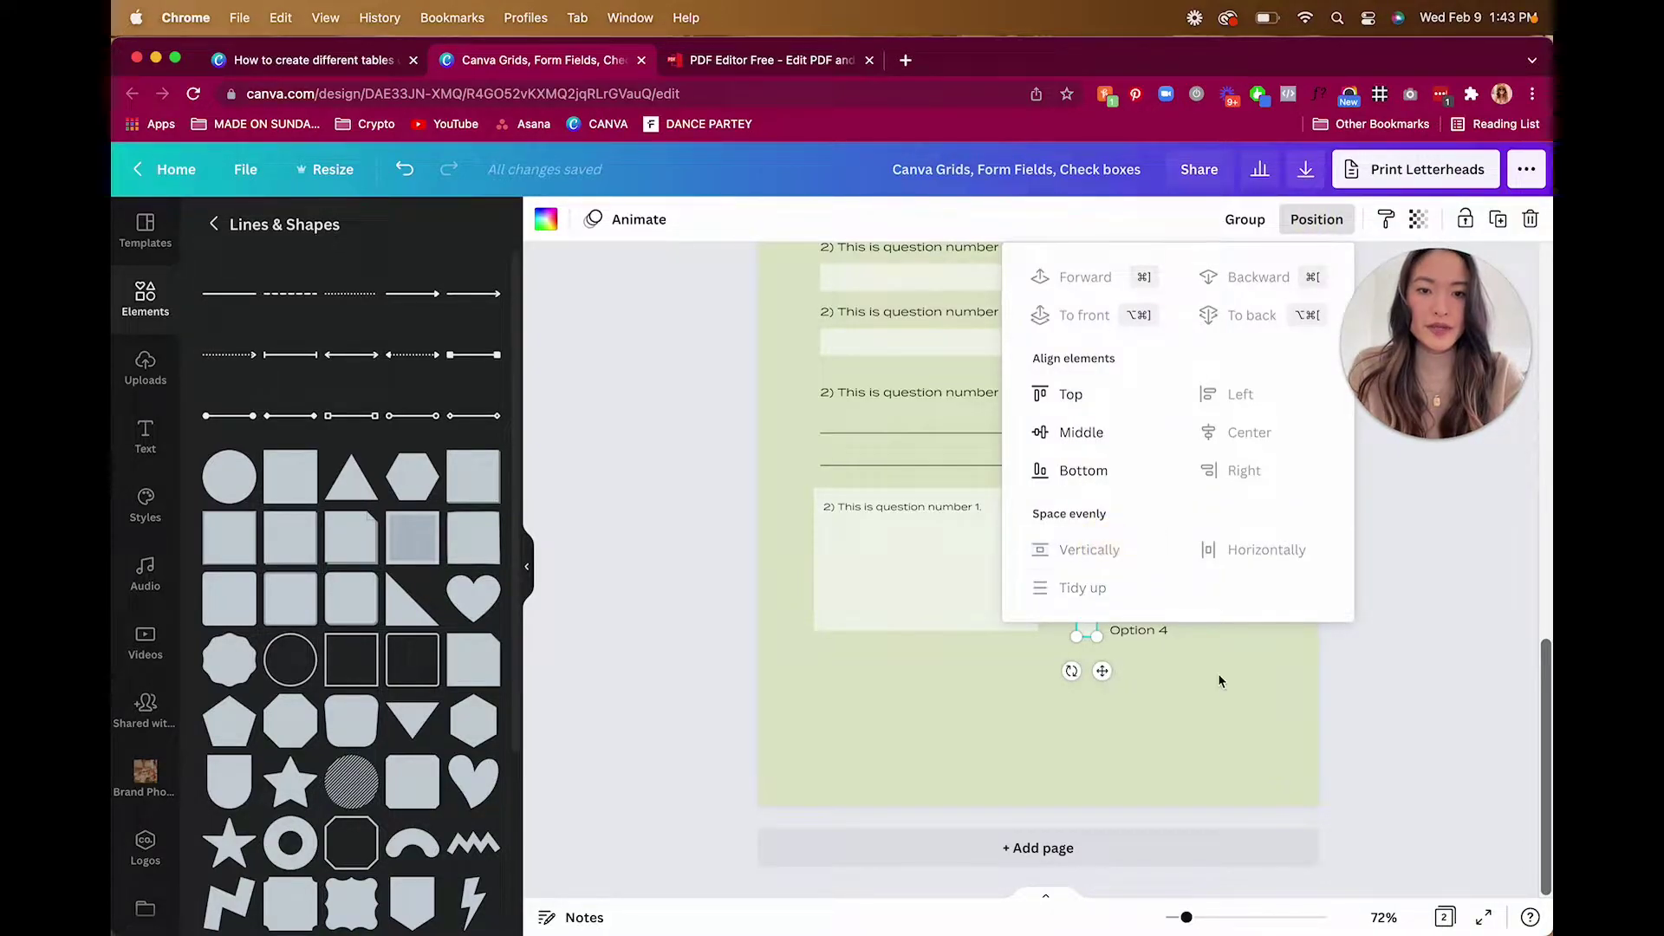
{"action": "left_click", "coordinate": [1217, 684]}
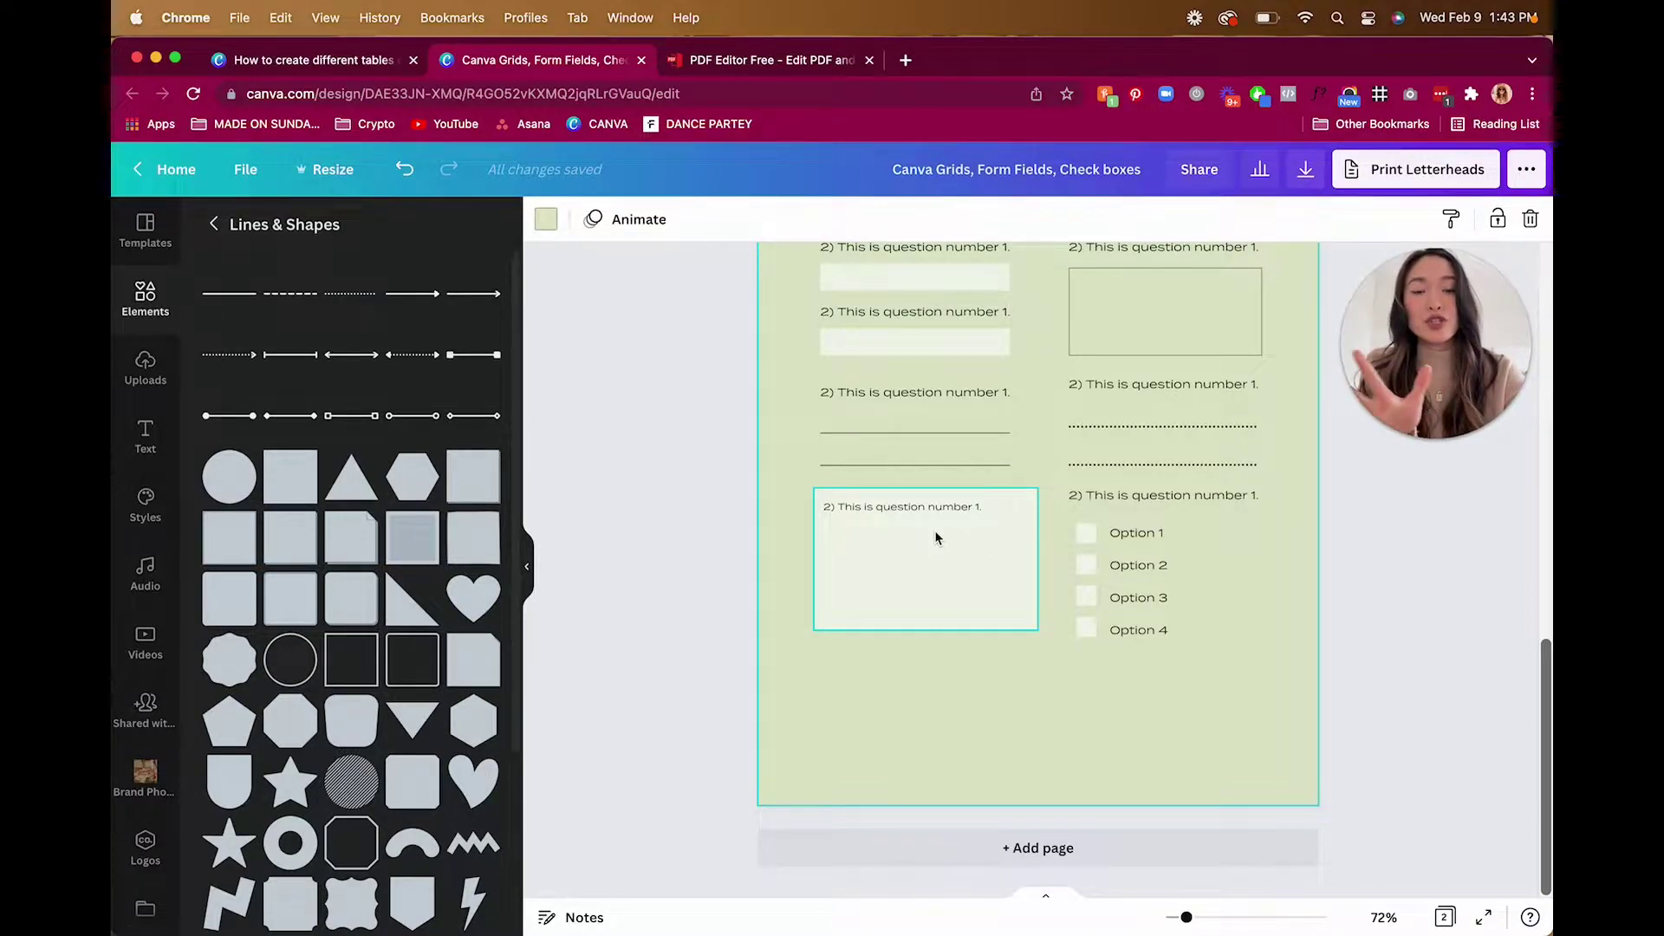
{"action": "left_click", "coordinate": [1244, 579]}
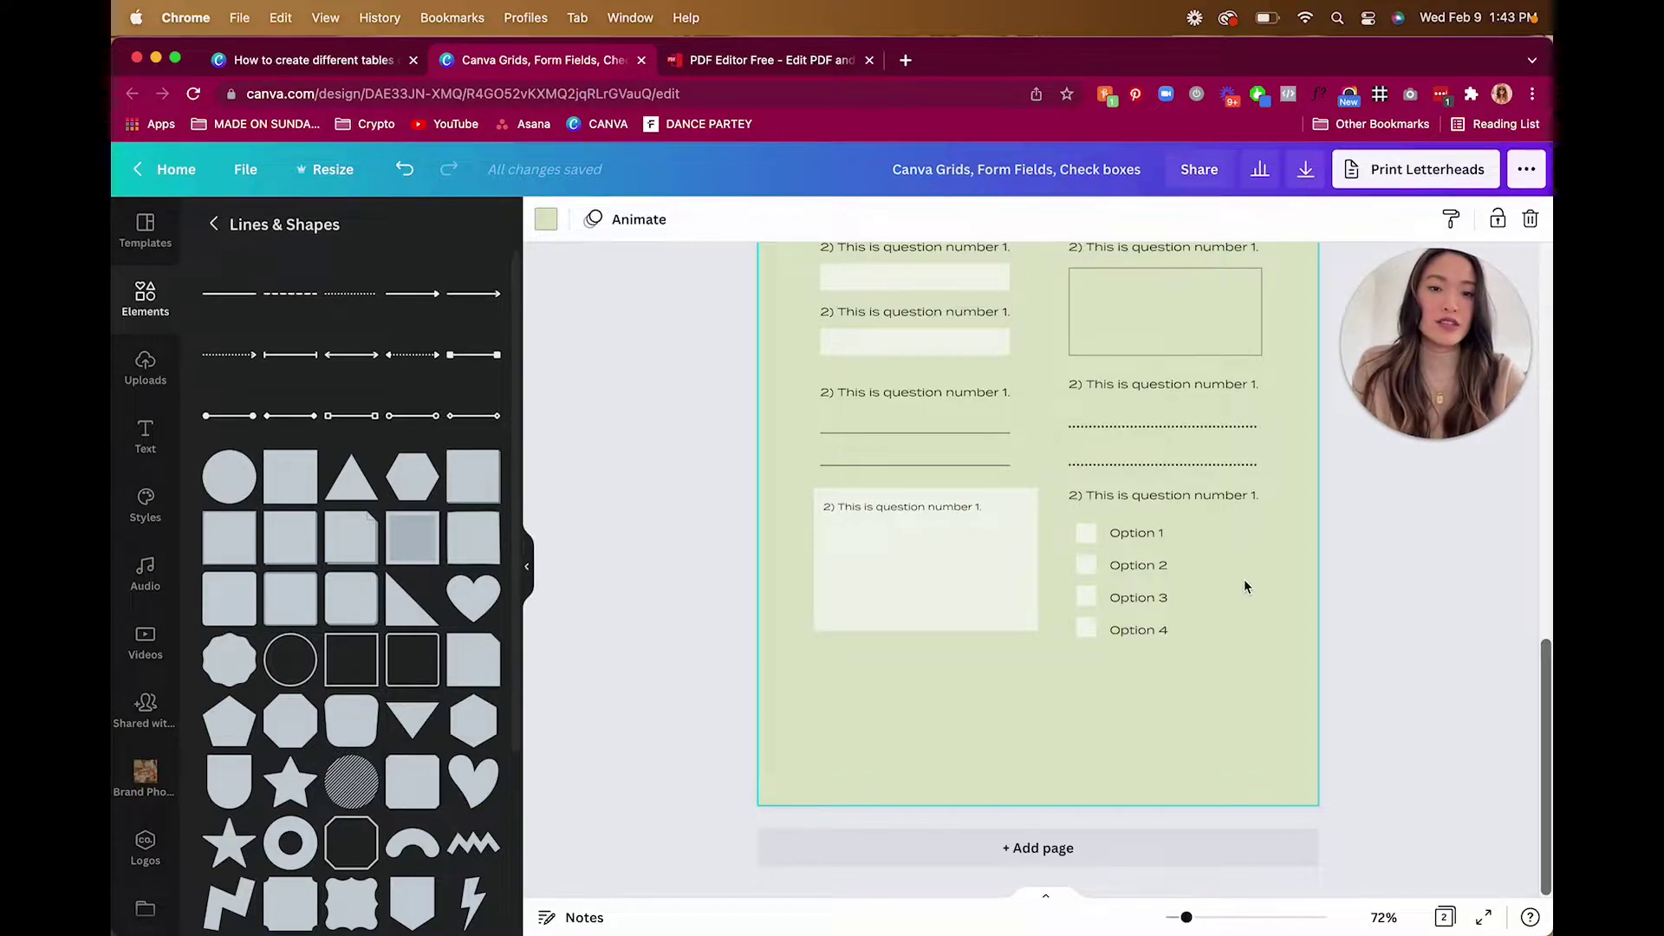
{"action": "scroll", "coordinate": [1245, 587], "scroll_direction": "up", "scroll_amount": 1}
{"action": "scroll", "coordinate": [1245, 586], "scroll_direction": "down", "scroll_amount": 1}
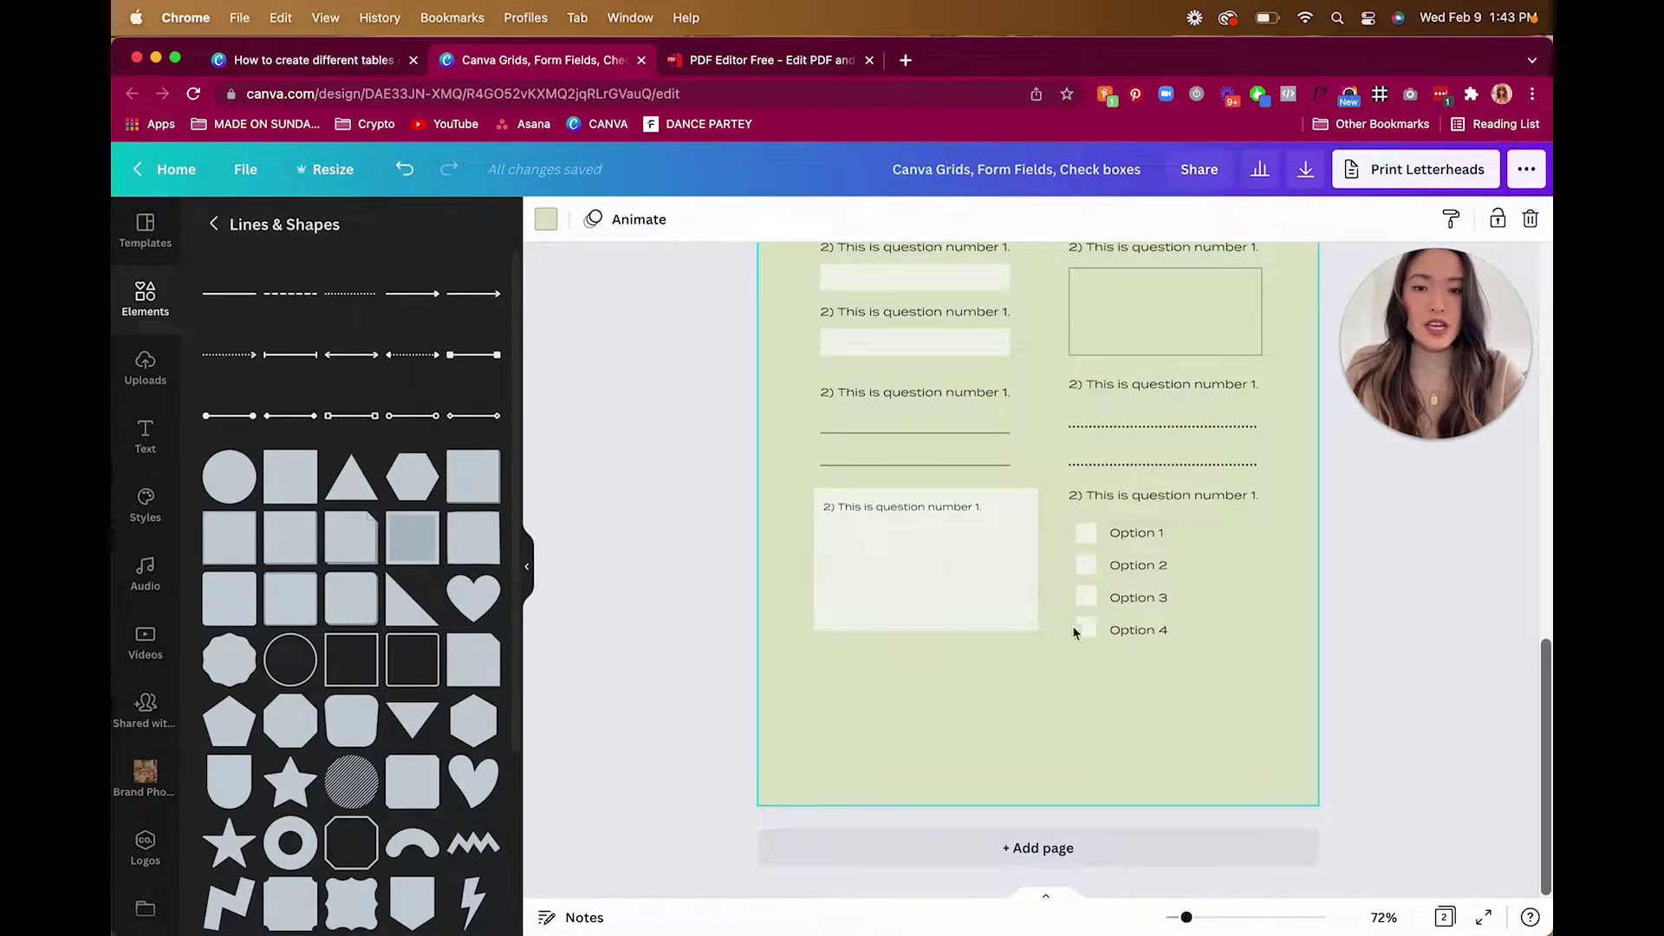
Step: Move the notes box slightly down and reduce the outlined answer box to a single-line height
{"action": "left_click", "coordinate": [966, 613]}
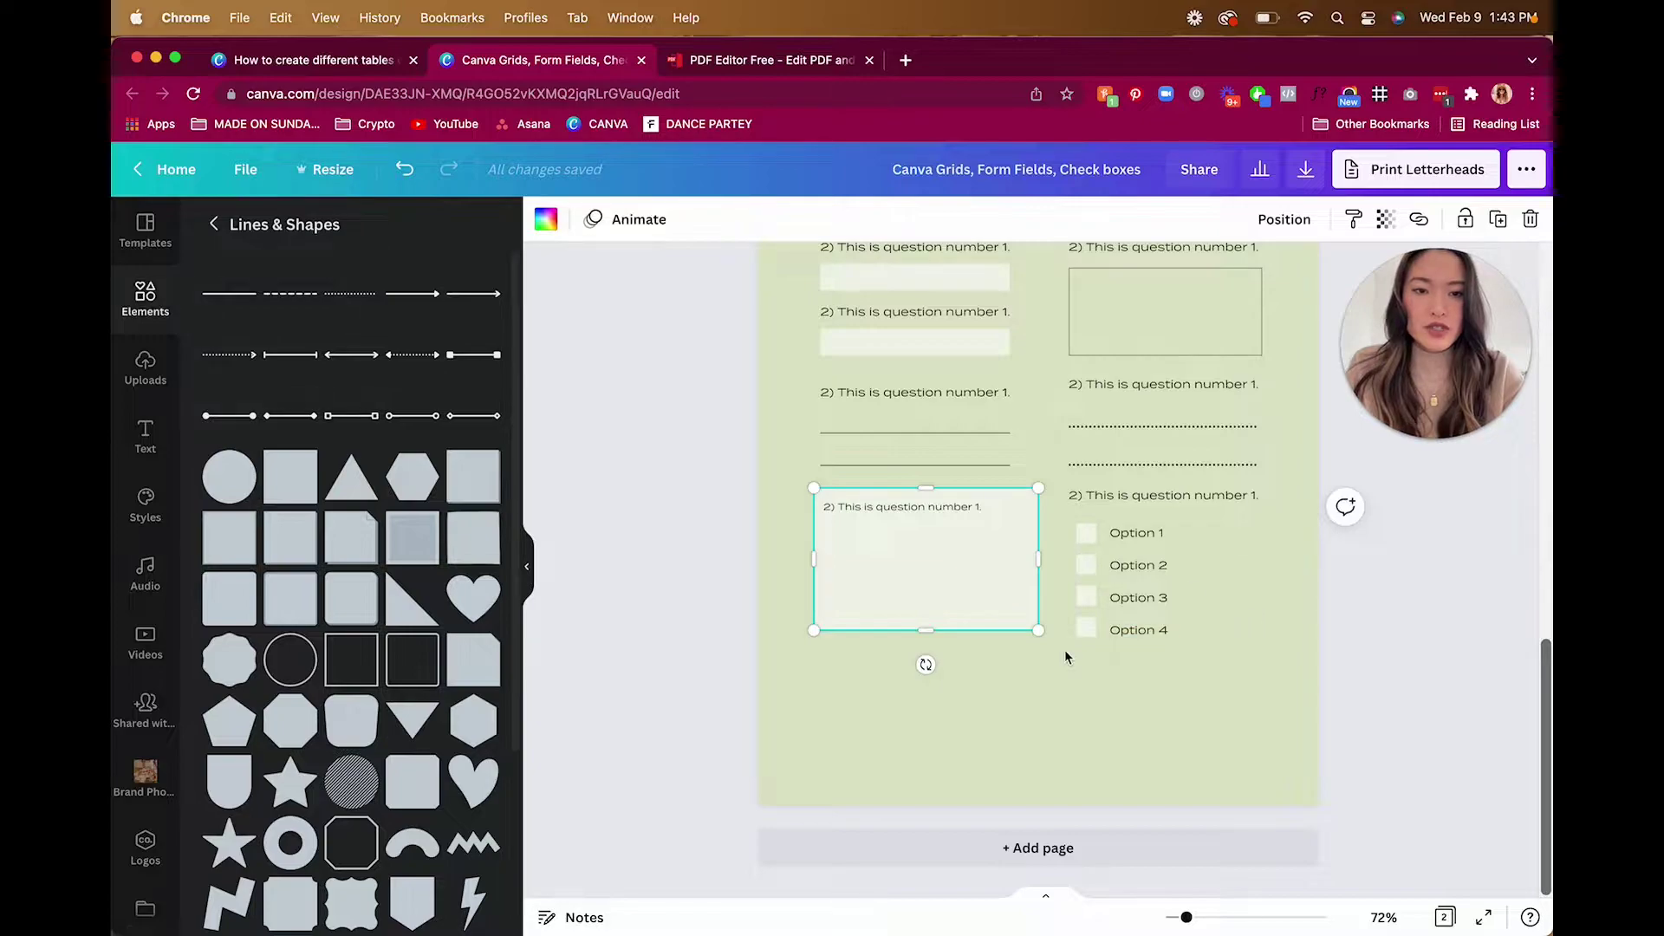
{"action": "left_click_drag", "start_coordinate": [942, 569], "coordinate": [941, 574]}
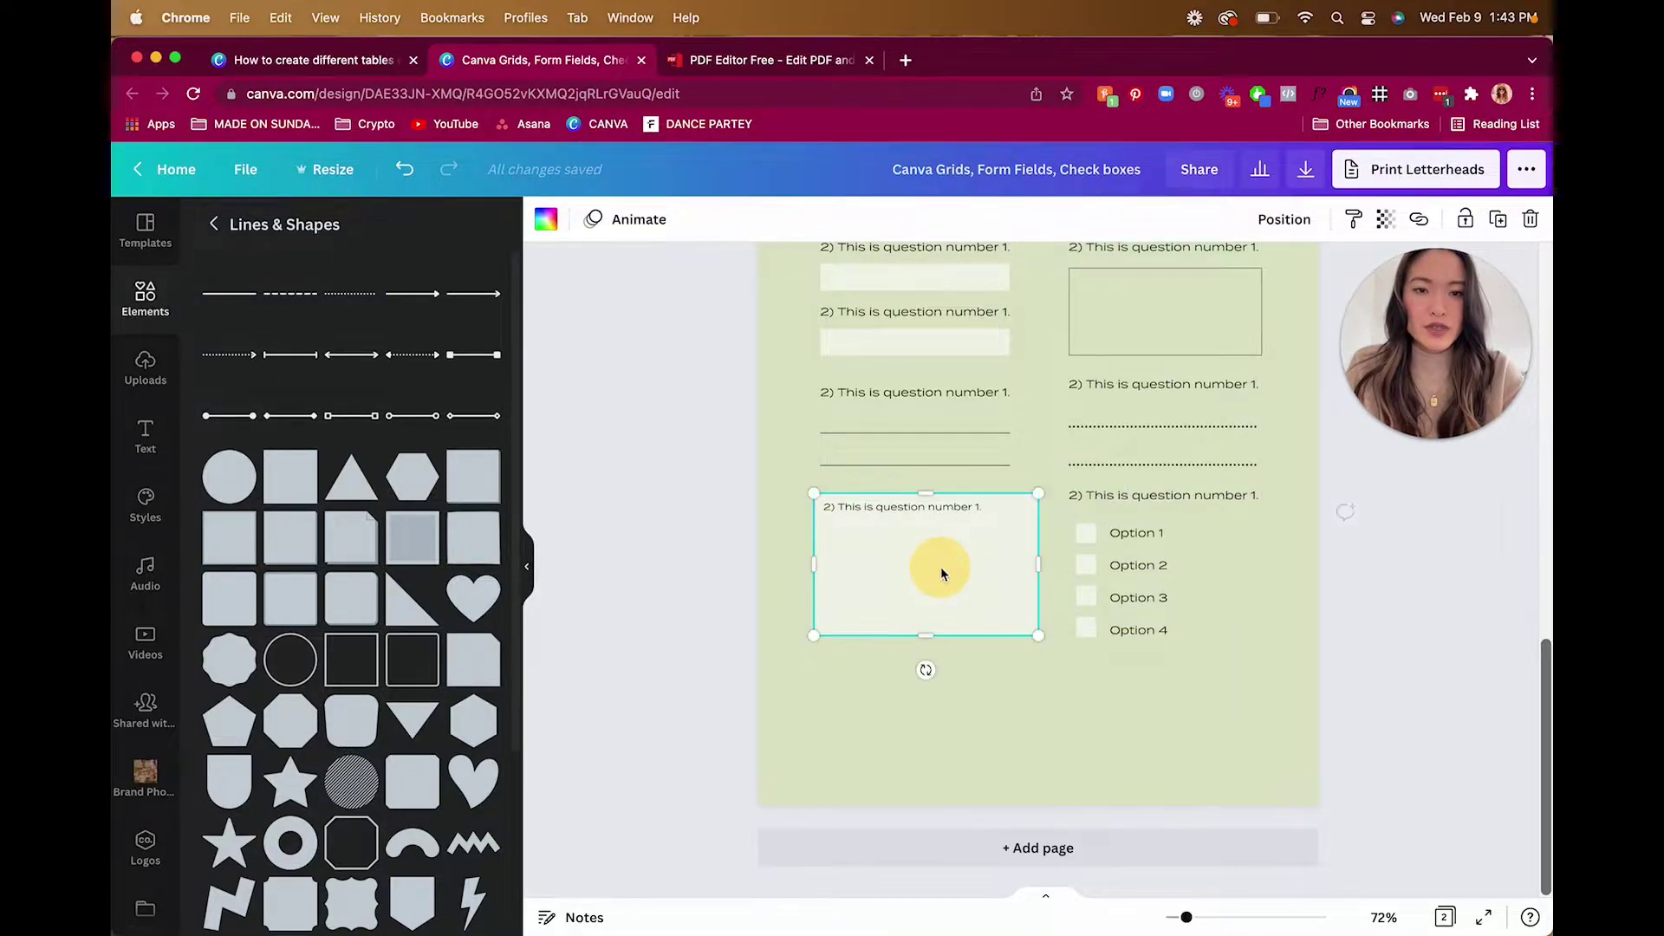
{"action": "left_click_drag", "start_coordinate": [1294, 477], "coordinate": [1185, 404]}
{"action": "scroll", "coordinate": [1186, 404], "scroll_direction": "up", "scroll_amount": 3}
{"action": "left_click", "coordinate": [1170, 409]}
{"action": "left_click_drag", "start_coordinate": [1166, 472], "coordinate": [1165, 409]}
Step: Move the dotted-line question together with its two lines up beneath the outlined answer box
{"action": "left_click_drag", "start_coordinate": [1272, 594], "coordinate": [1064, 484]}
{"action": "left_click_drag", "start_coordinate": [1169, 503], "coordinate": [1163, 428]}
{"action": "left_click", "coordinate": [1222, 726]}
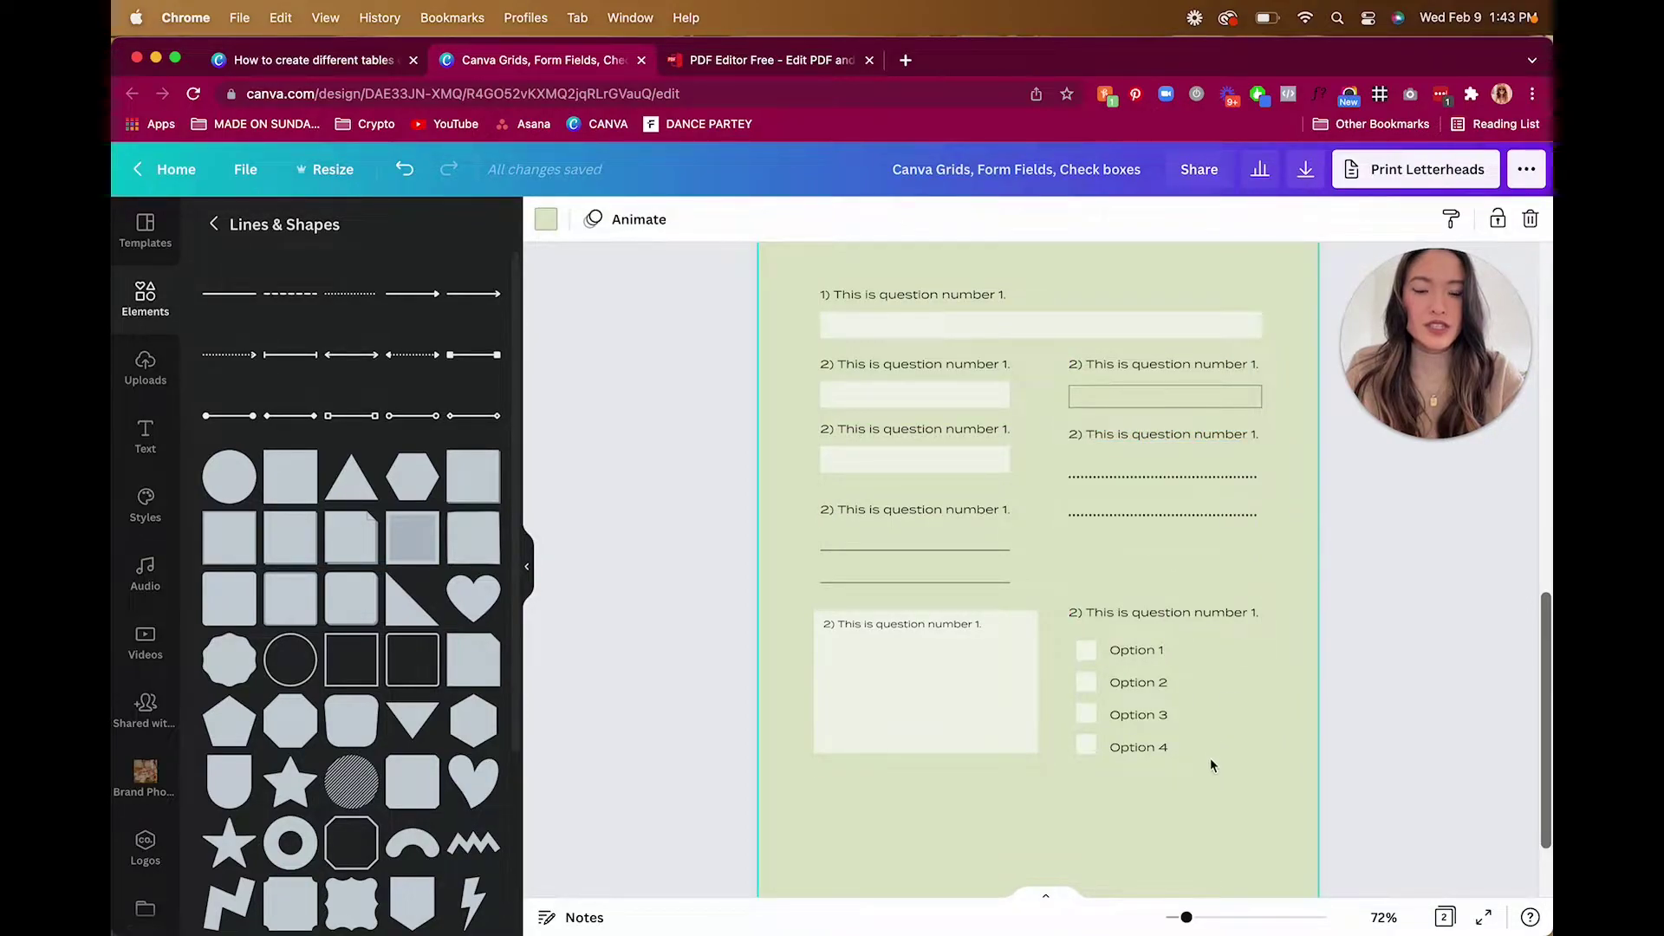
Step: Place a copy of the checkbox question label just below the dotted lines and shift the checkbox question group slightly down
{"action": "scroll", "coordinate": [1210, 751], "scroll_direction": "down", "scroll_amount": 2}
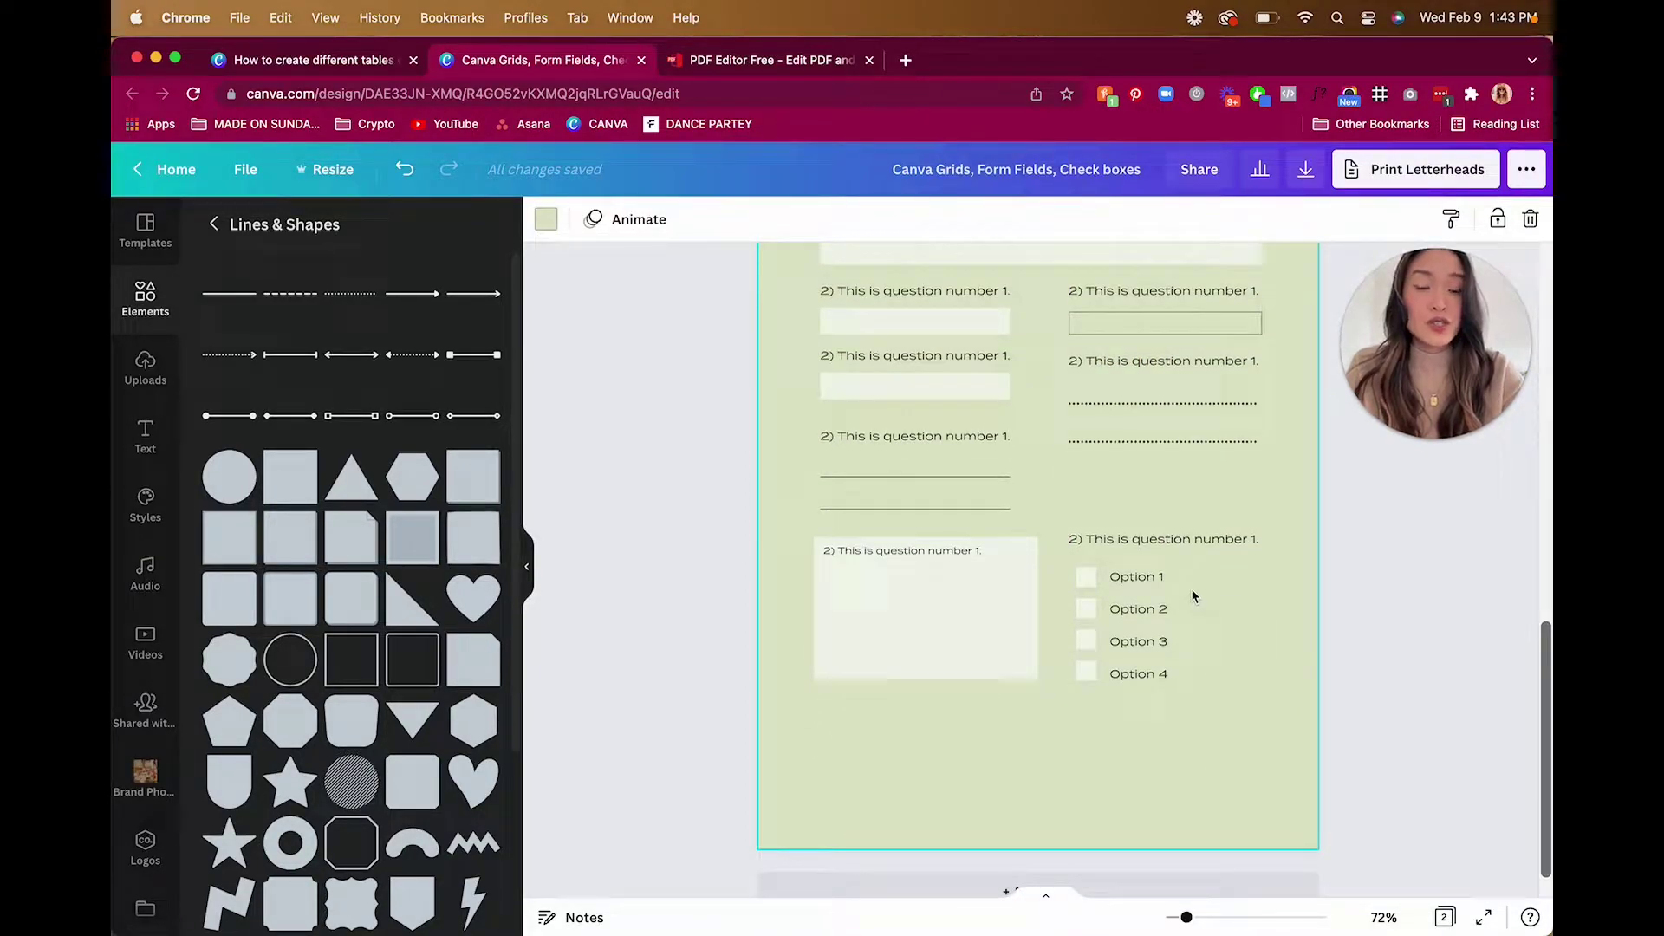
{"action": "left_click_drag", "start_coordinate": [1176, 547], "coordinate": [1177, 475]}
{"action": "left_click", "coordinate": [1291, 487]}
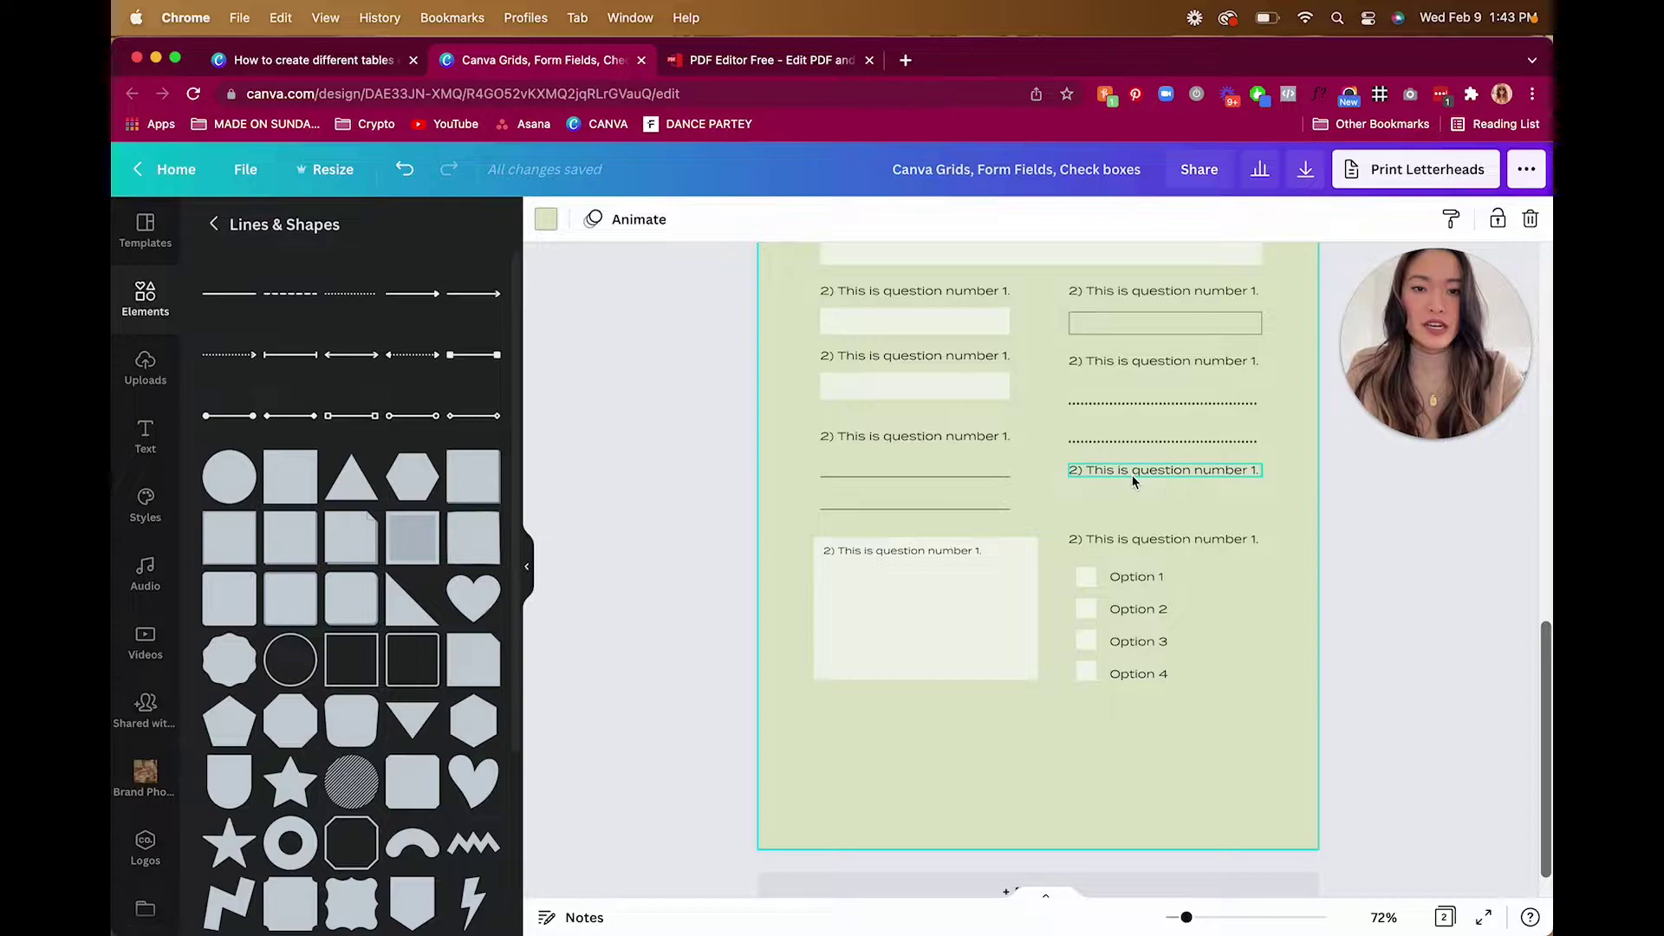
{"action": "left_click_drag", "start_coordinate": [1216, 688], "coordinate": [1117, 557]}
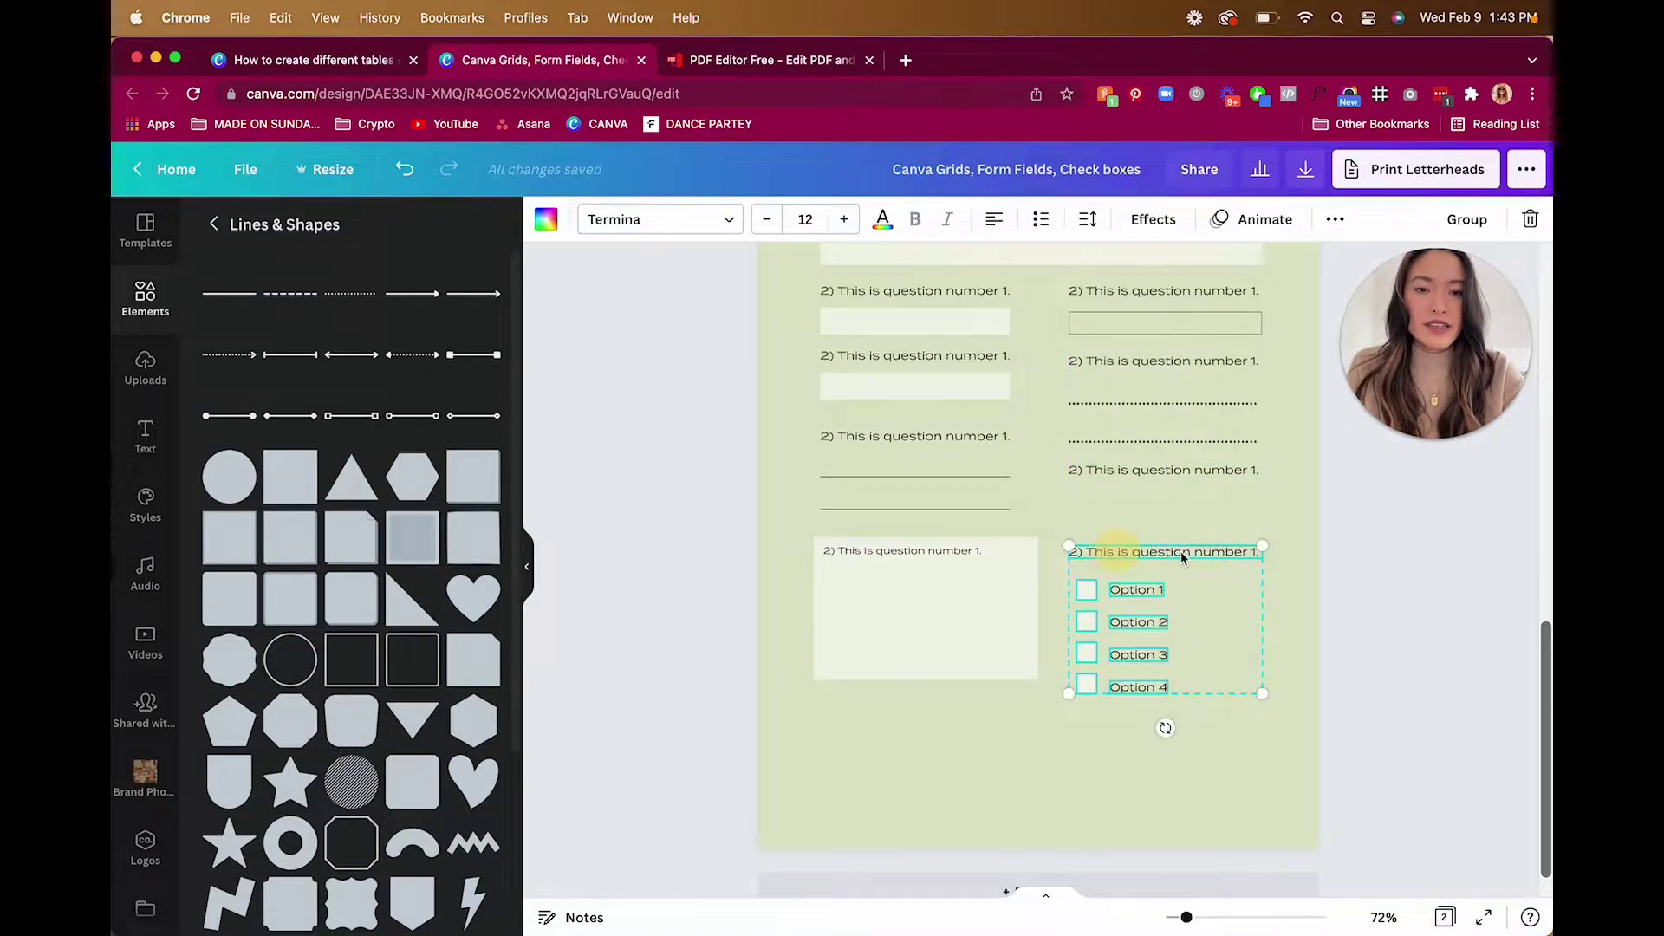
{"action": "left_click", "coordinate": [1300, 589]}
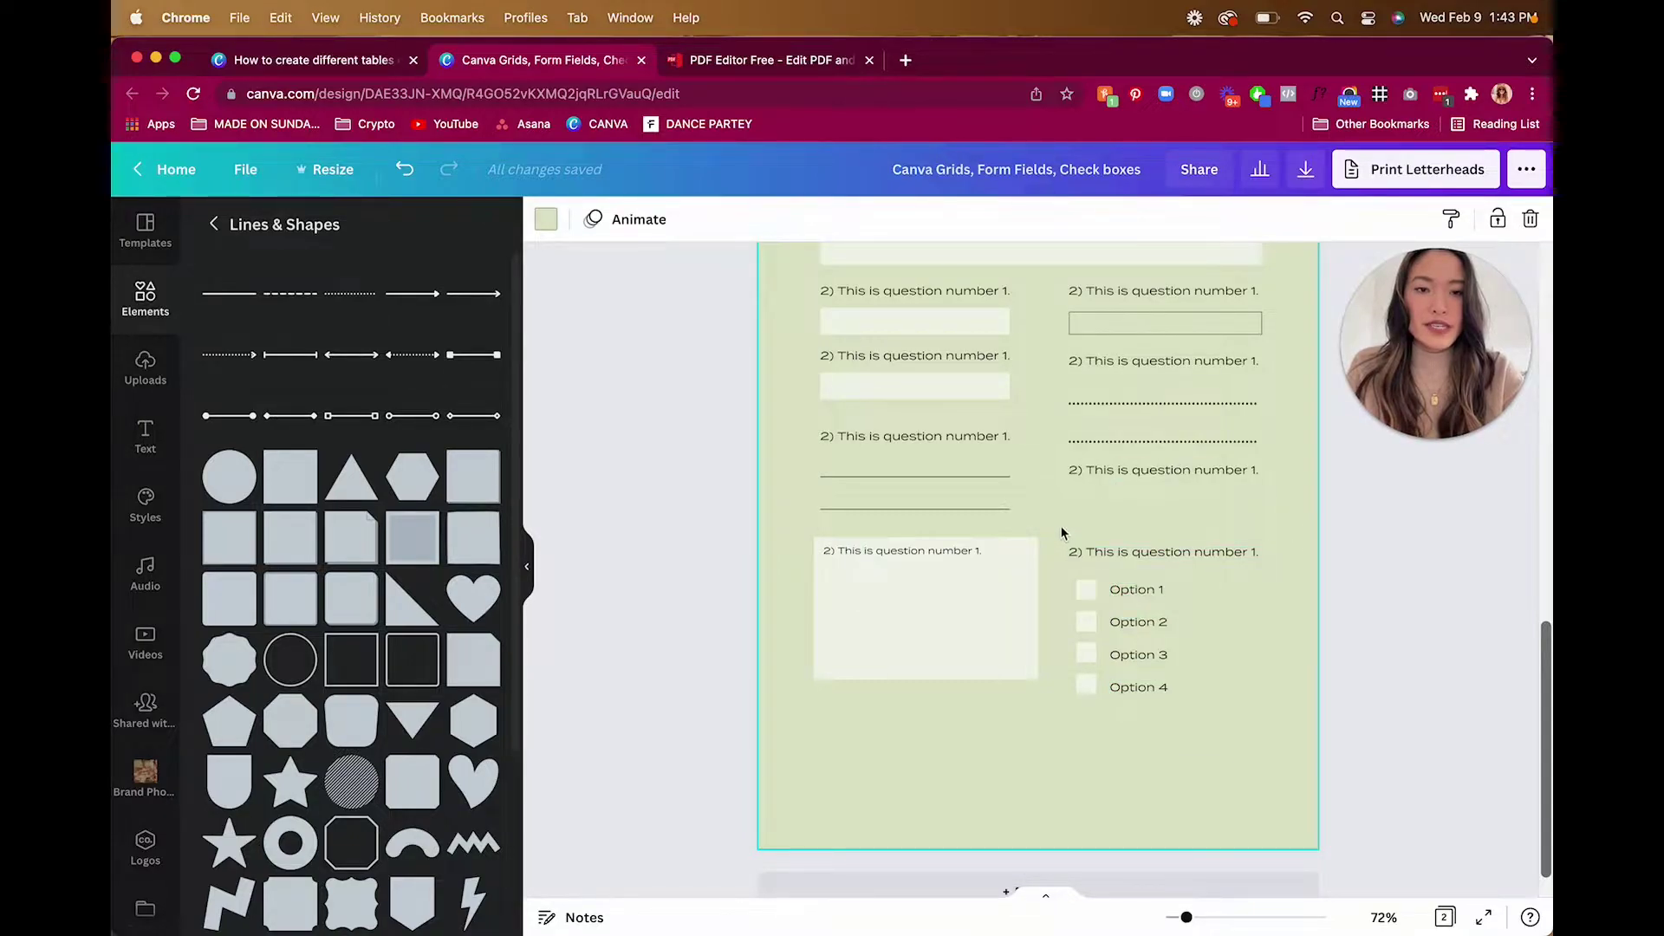
Step: Duplicate the question label below the dotted lines directly underneath itself and set the copy's font size to 8
{"action": "left_click", "coordinate": [1189, 476]}
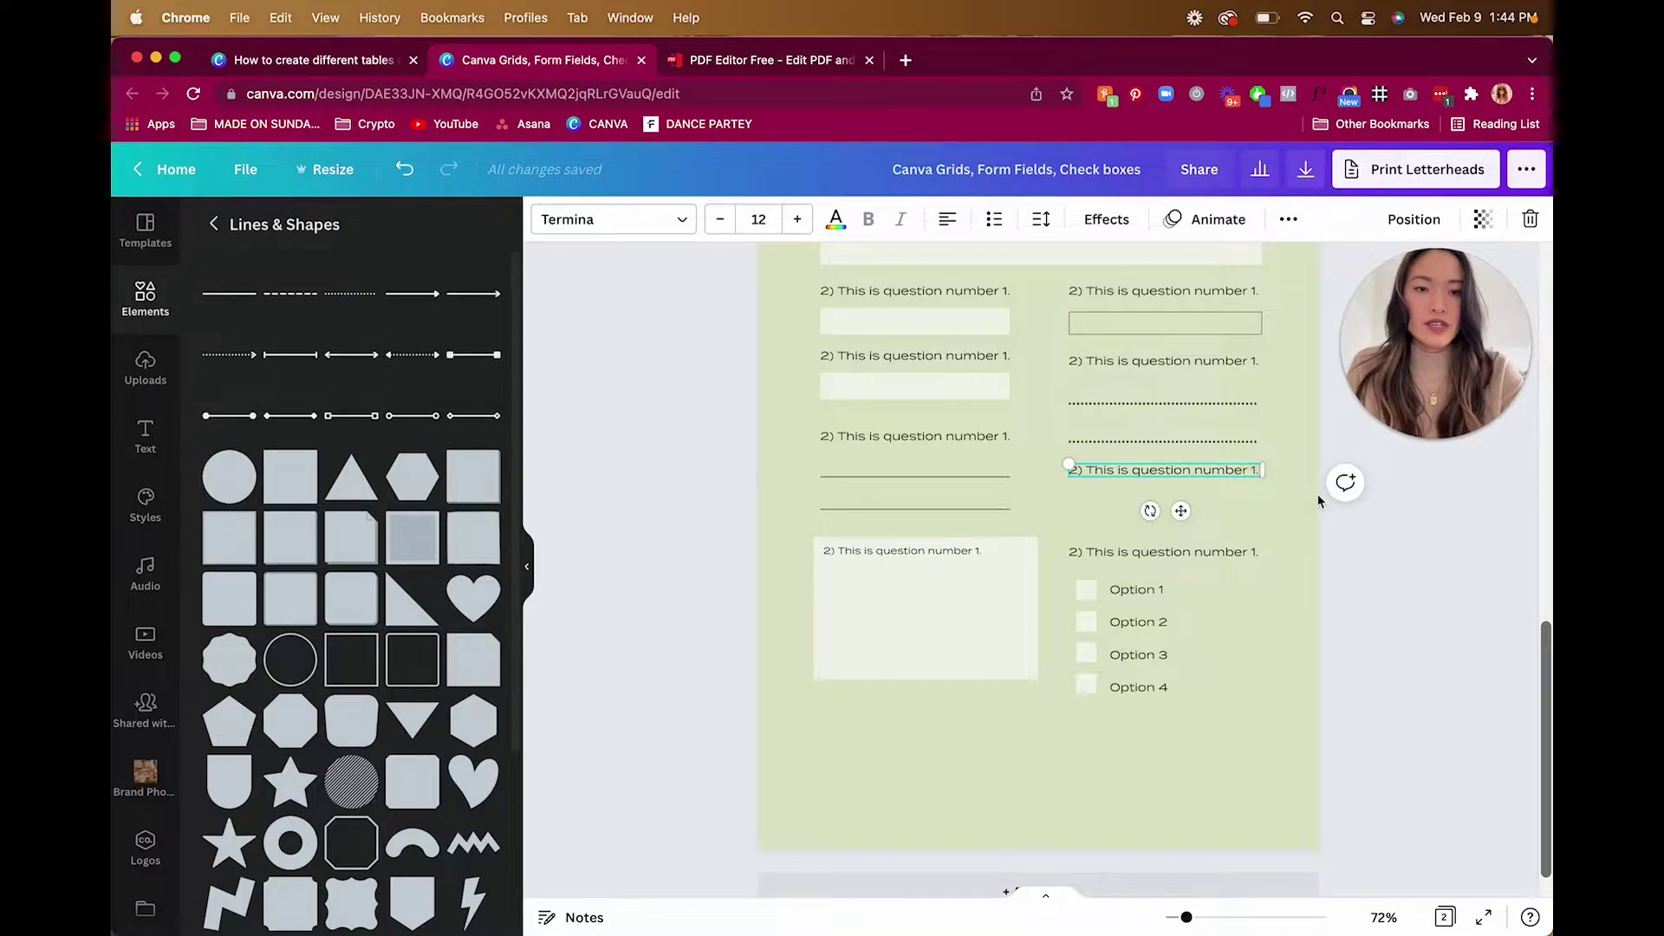
{"action": "left_click", "coordinate": [1265, 508]}
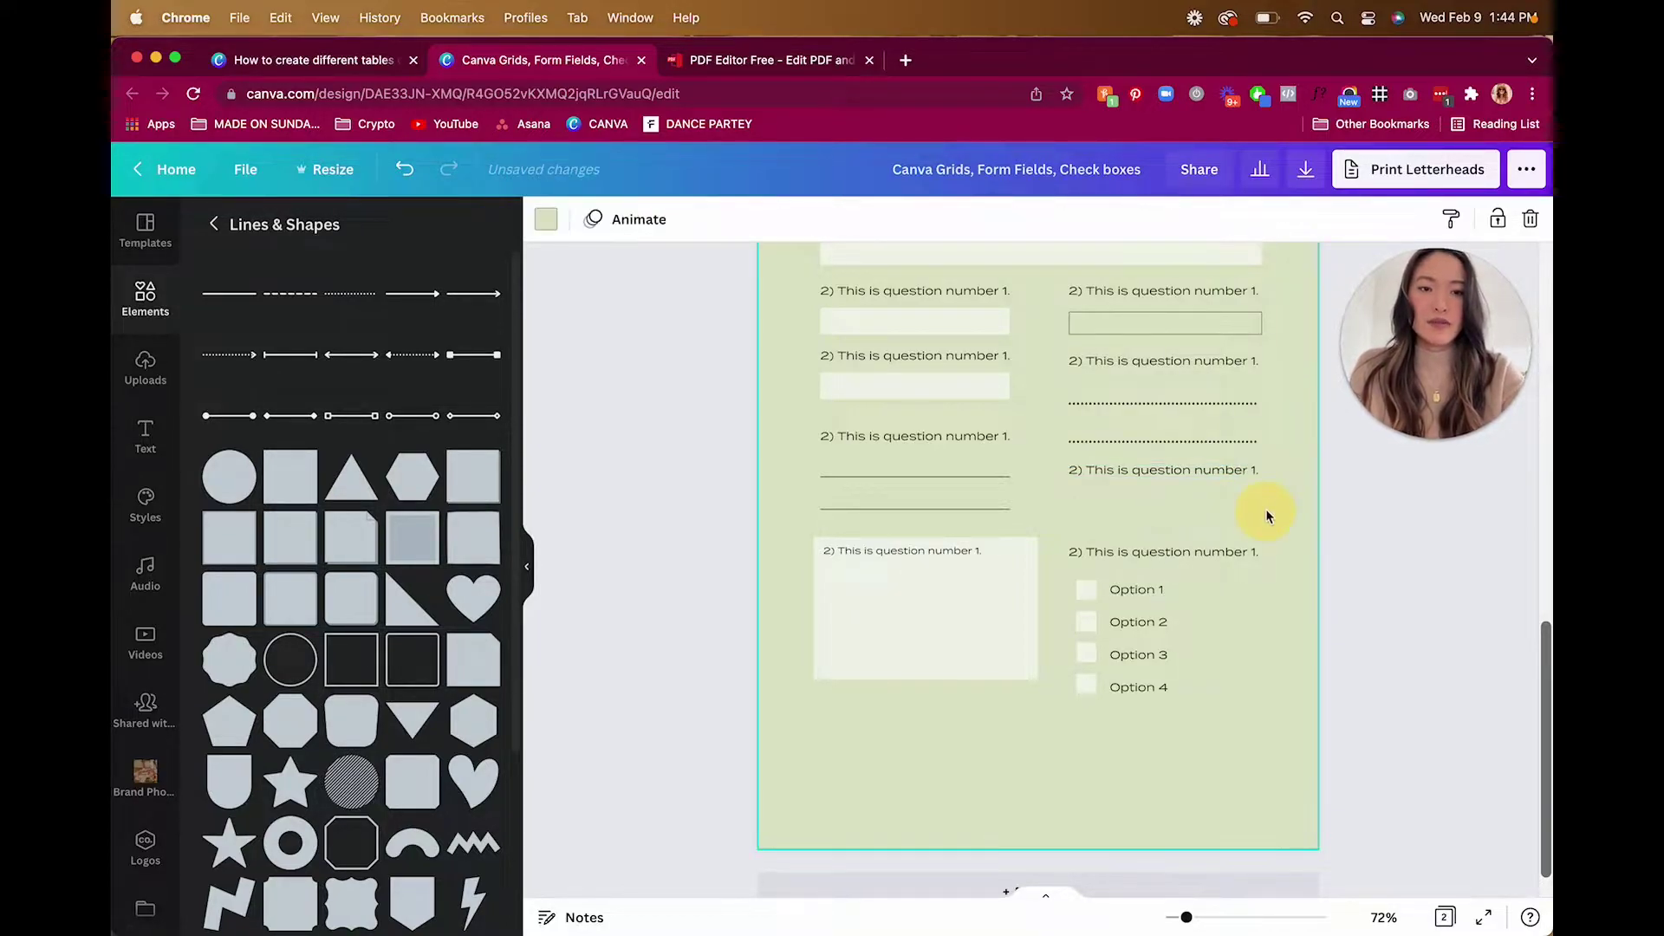
{"action": "left_click_drag", "start_coordinate": [1227, 475], "coordinate": [1219, 496]}
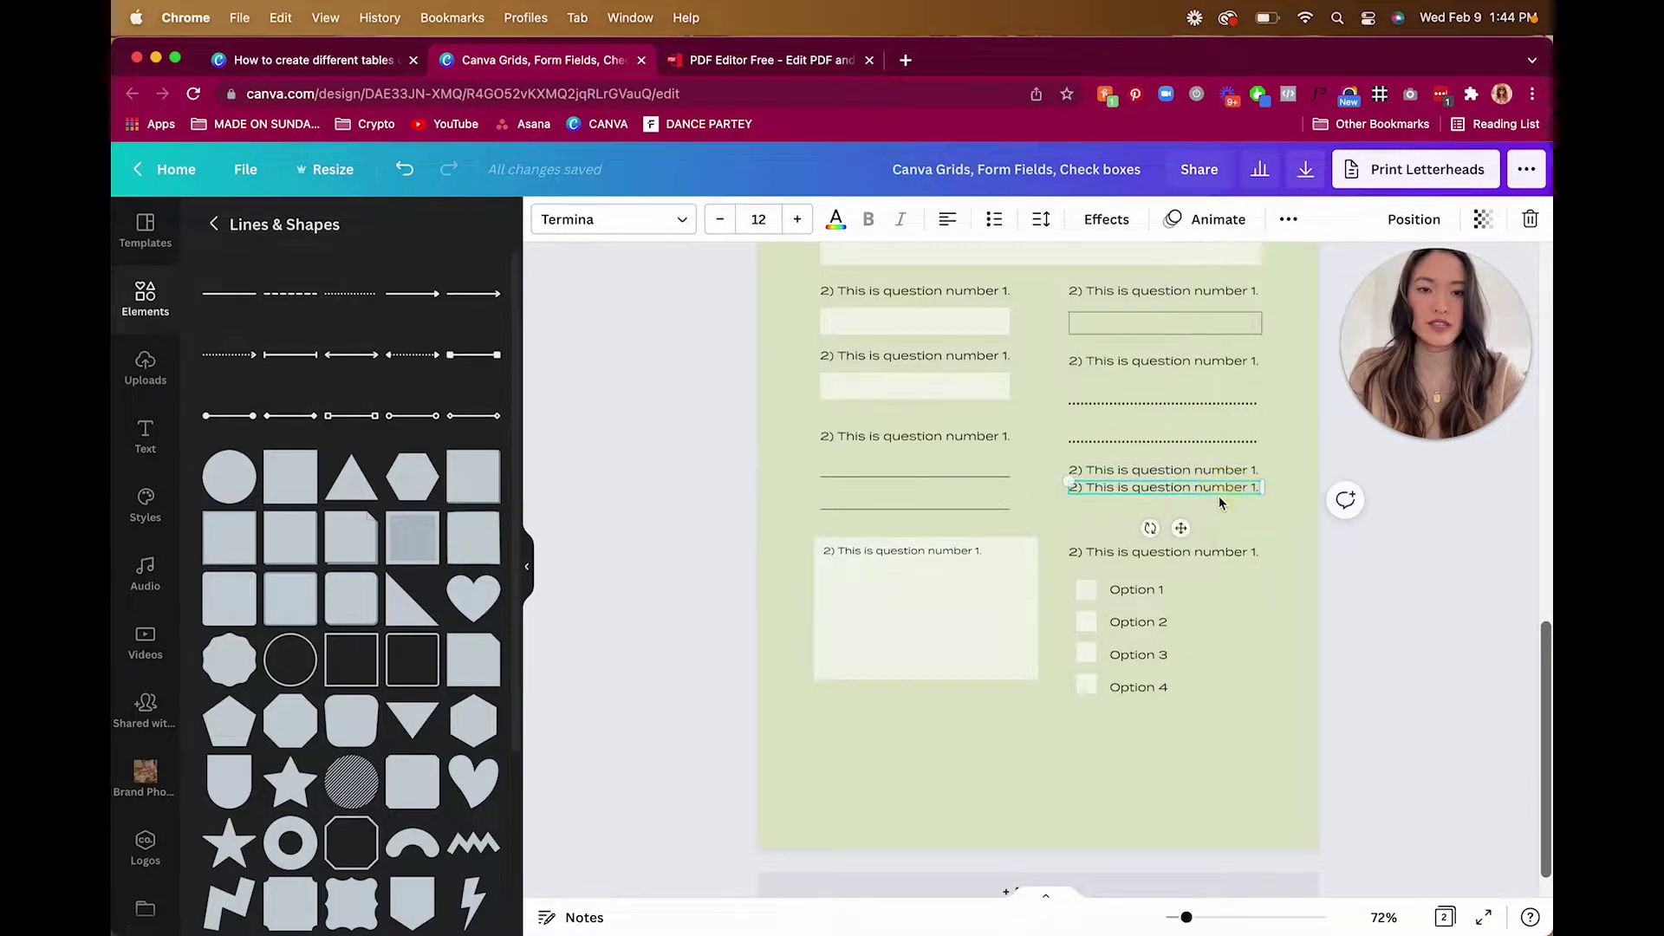
{"action": "left_click", "coordinate": [758, 219]}
{"action": "type", "text": "8"}
{"action": "key", "text": "Return"}
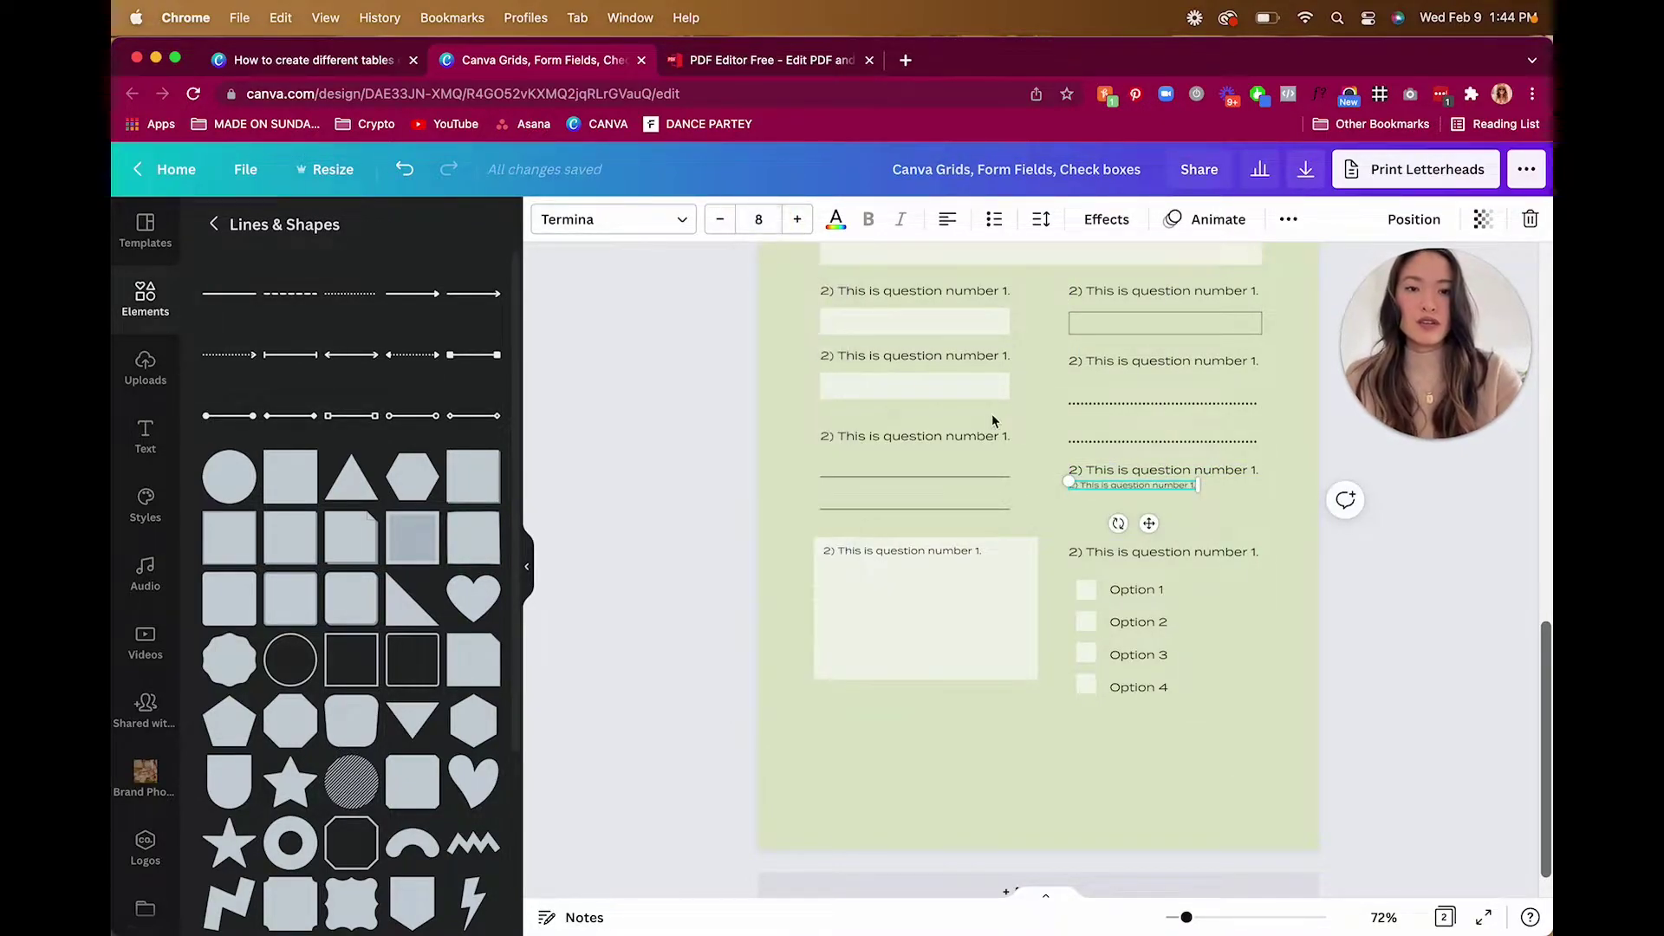
Step: Replace the small label's text with "Click on the drop down to pick your option."
{"action": "double_click", "coordinate": [1157, 486]}
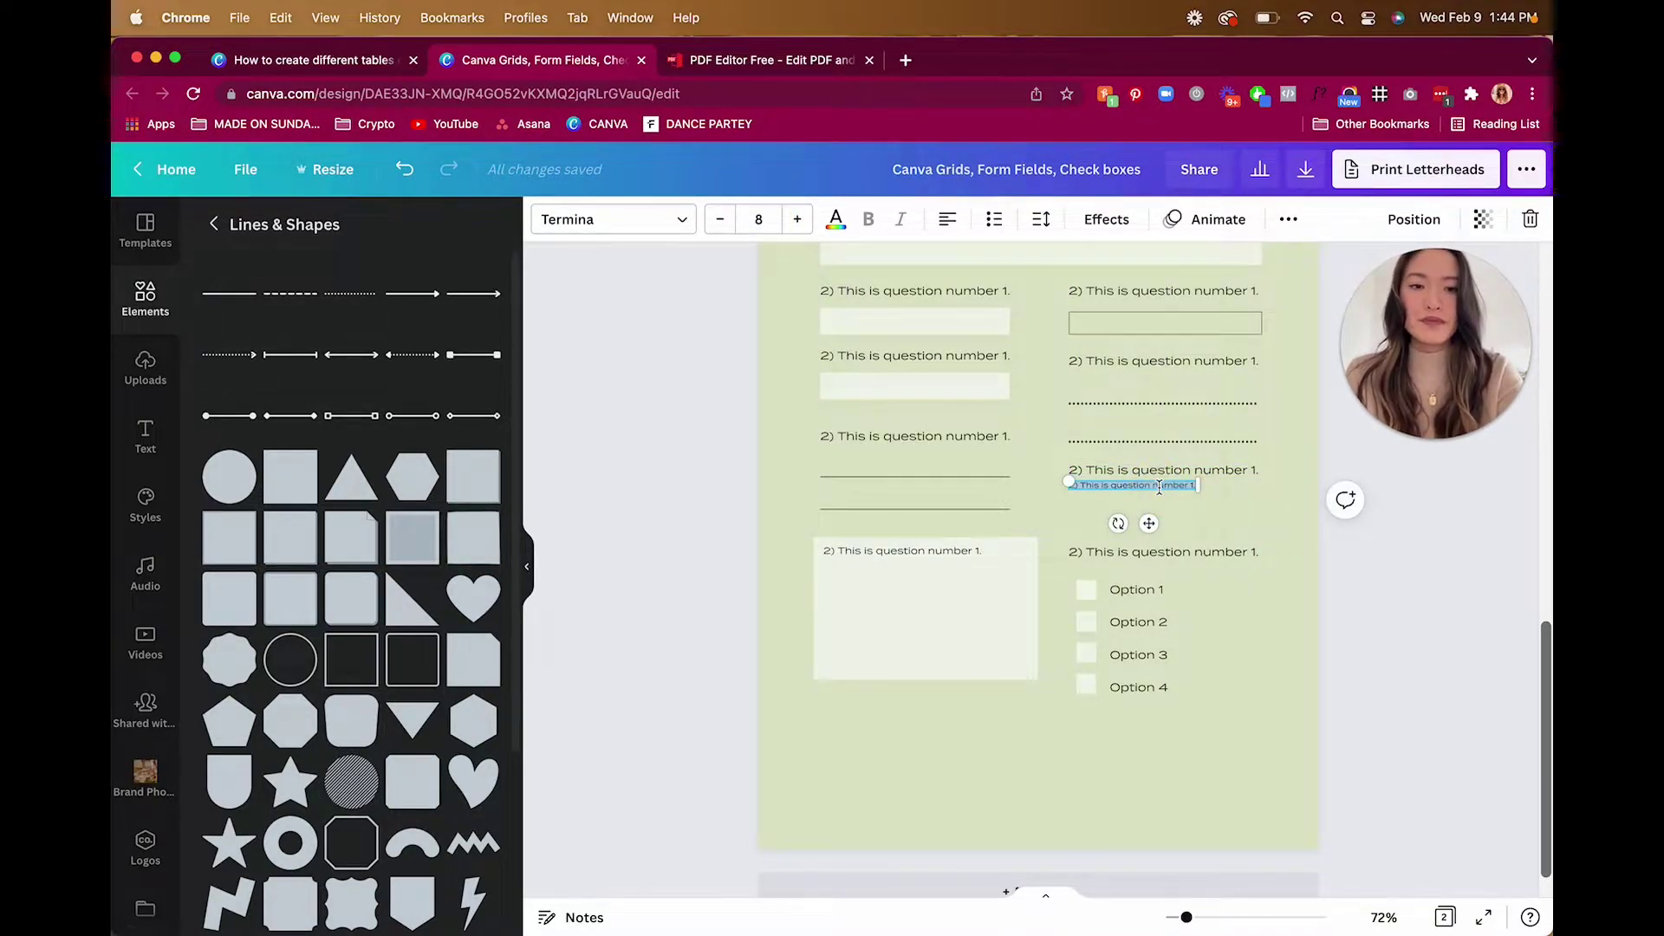
{"action": "type", "text": "Click on the drop down to"}
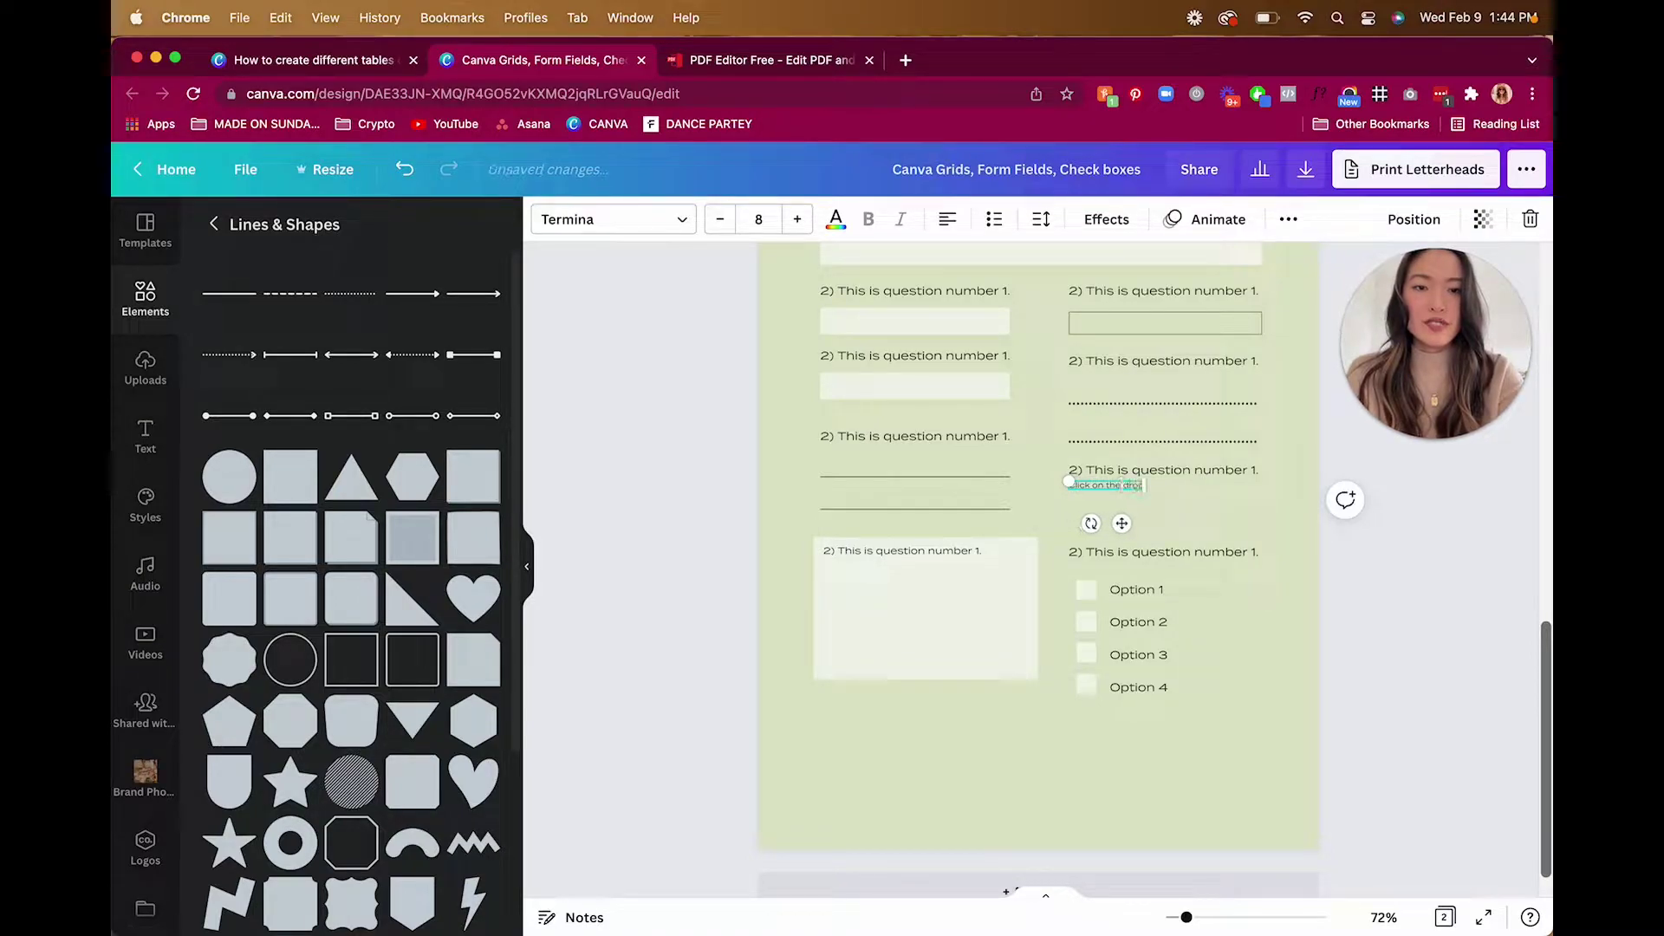
{"action": "key", "text": "BackSpace"}
{"action": "key", "text": "BackSpace"}
{"action": "key", "text": "BackSpace"}
{"action": "key", "text": "BackSpace"}
{"action": "key", "text": "BackSpace"}
{"action": "key", "text": "BackSpace"}
{"action": "key", "text": "BackSpace"}
{"action": "key", "text": "BackSpace"}
{"action": "key", "text": "BackSpace"}
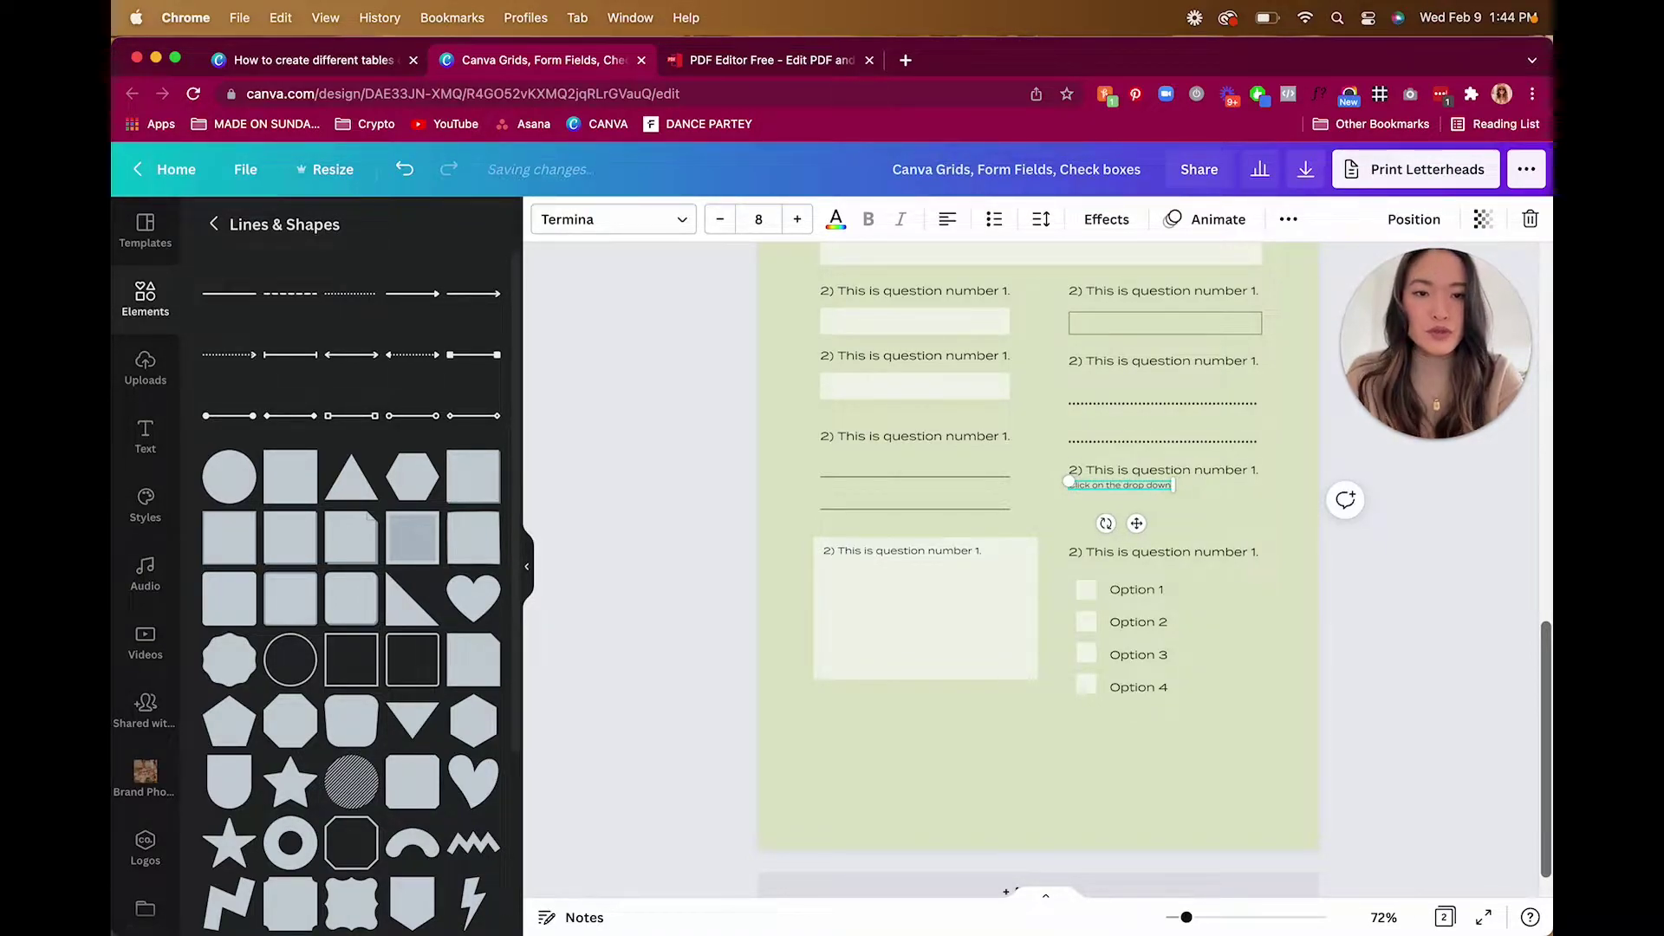
{"action": "type", "text": "rop"}
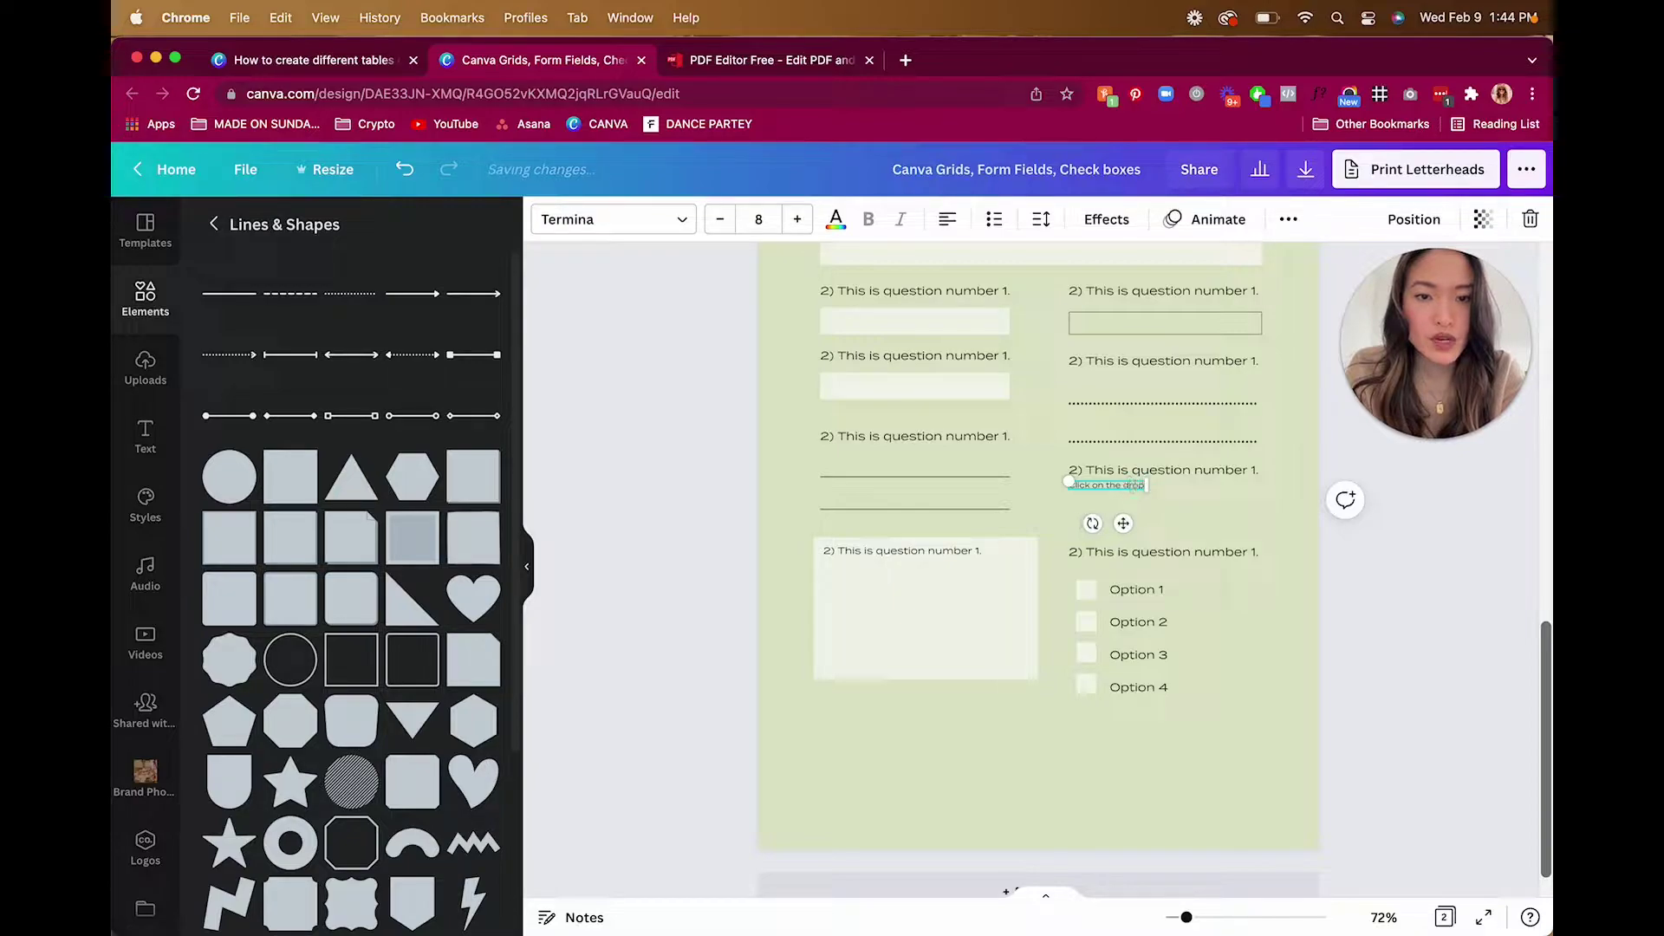
{"action": "type", "text": " down to pick your option"}
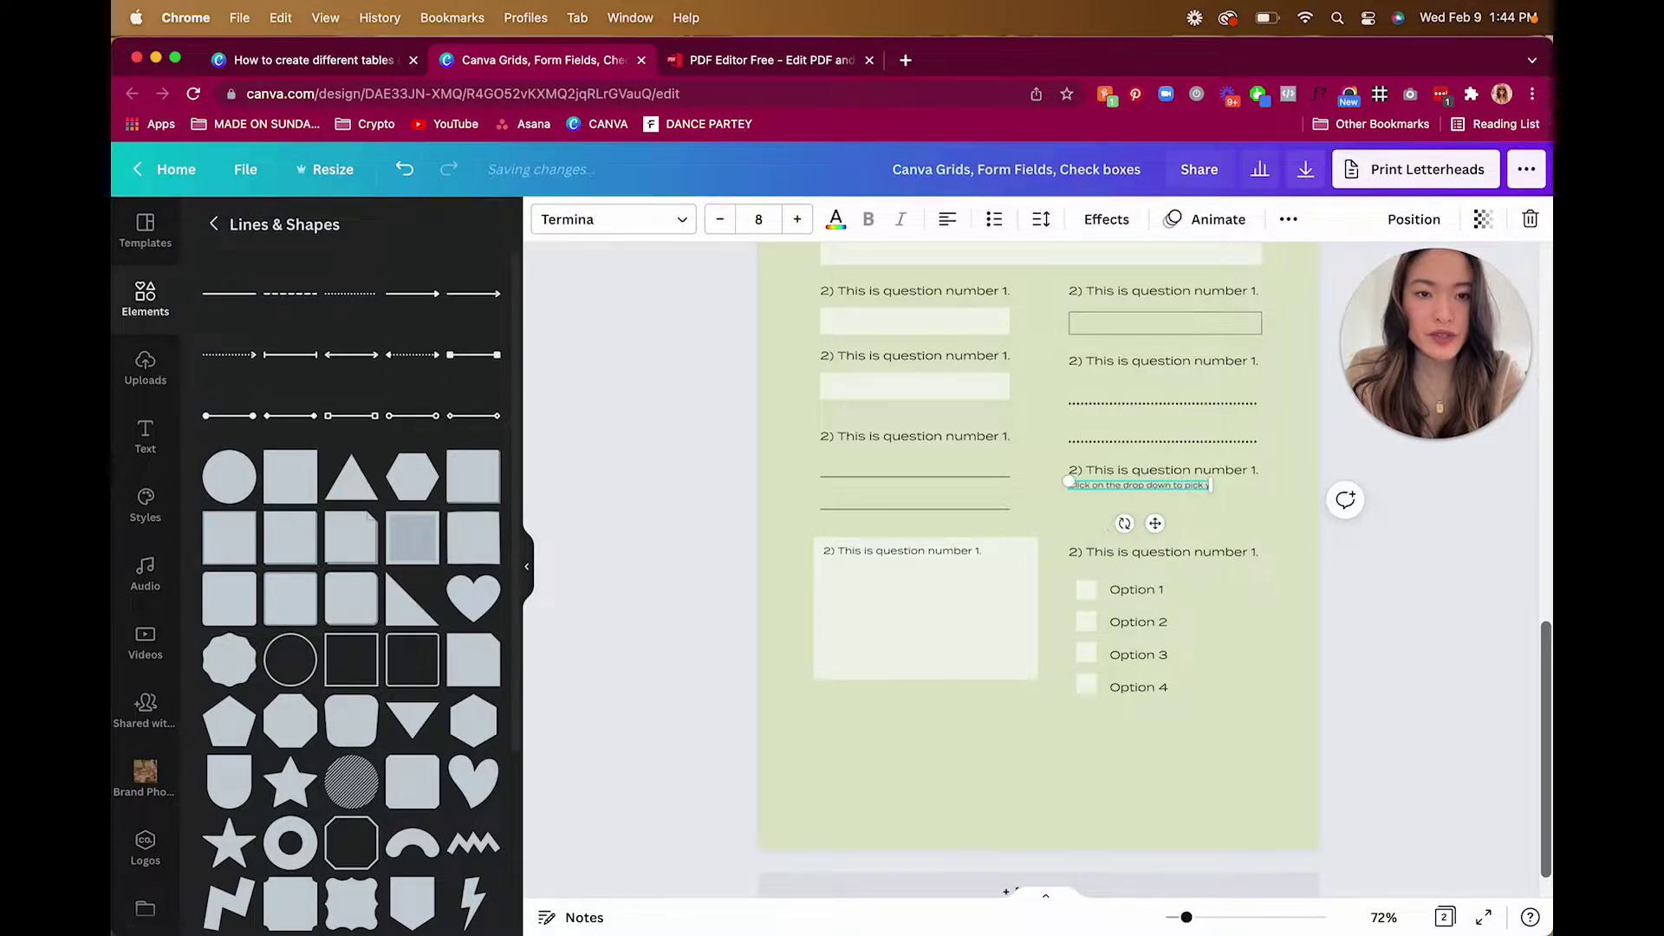
{"action": "left_click", "coordinate": [1286, 519]}
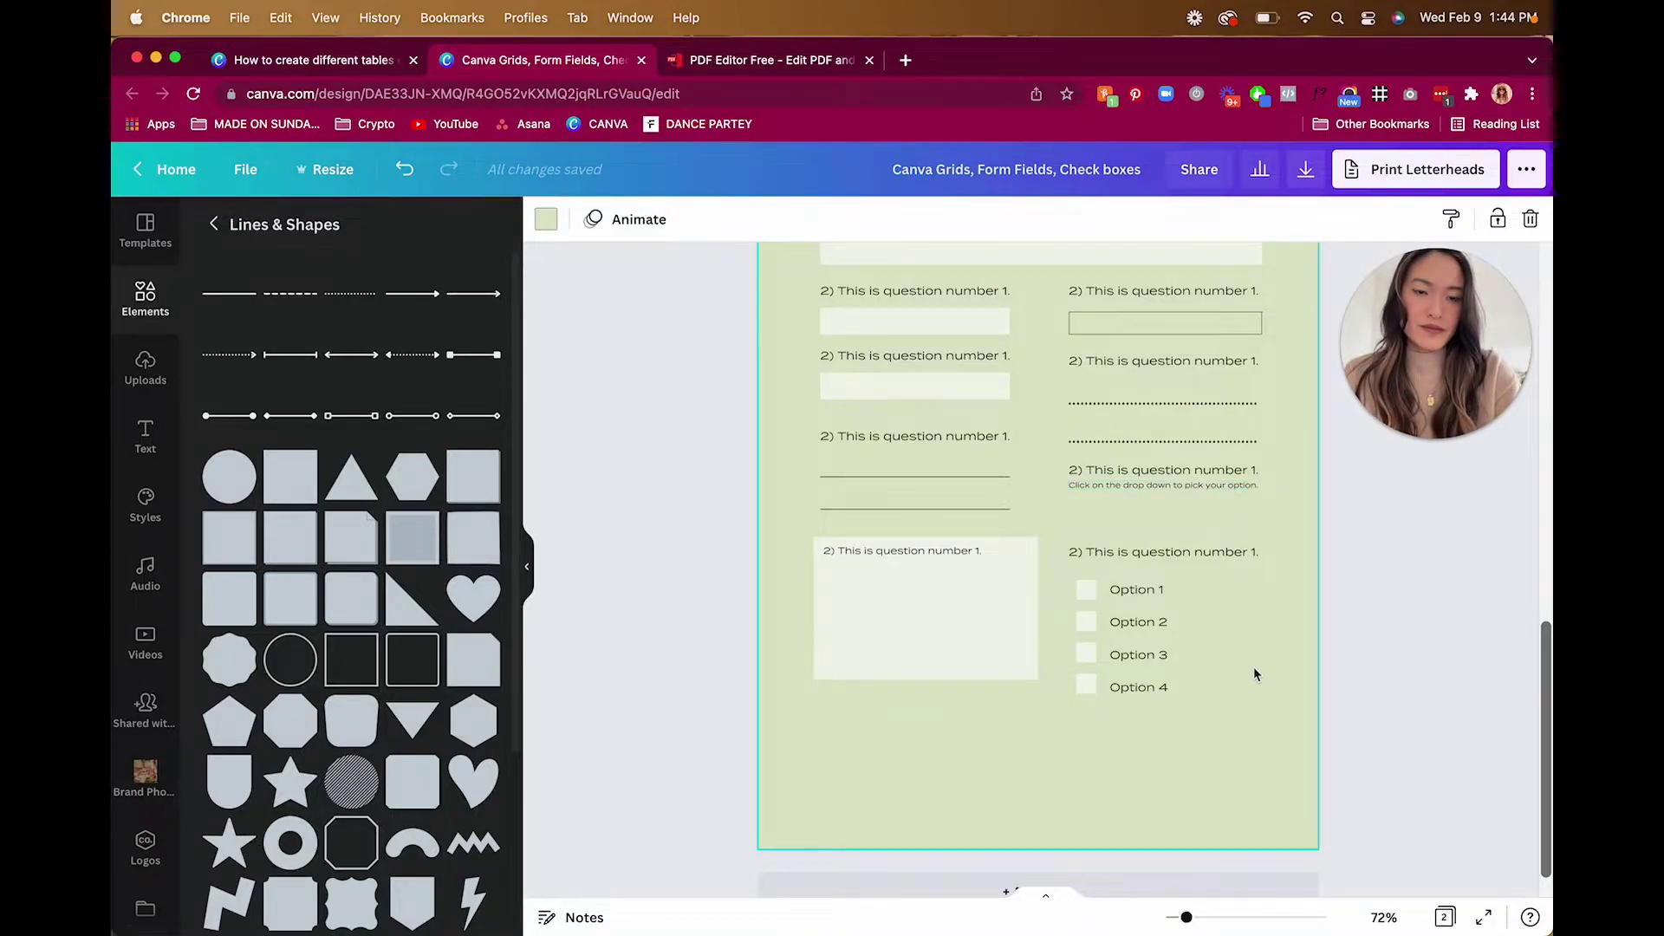
Step: Shift the checkbox question group slightly down and bring the two dotted lines closer together beneath their question
{"action": "left_click_drag", "start_coordinate": [1180, 661], "coordinate": [1122, 565]}
{"action": "left_click", "coordinate": [1287, 447]}
{"action": "left_click", "coordinate": [1246, 440]}
{"action": "left_click_drag", "start_coordinate": [1245, 438], "coordinate": [1215, 419]}
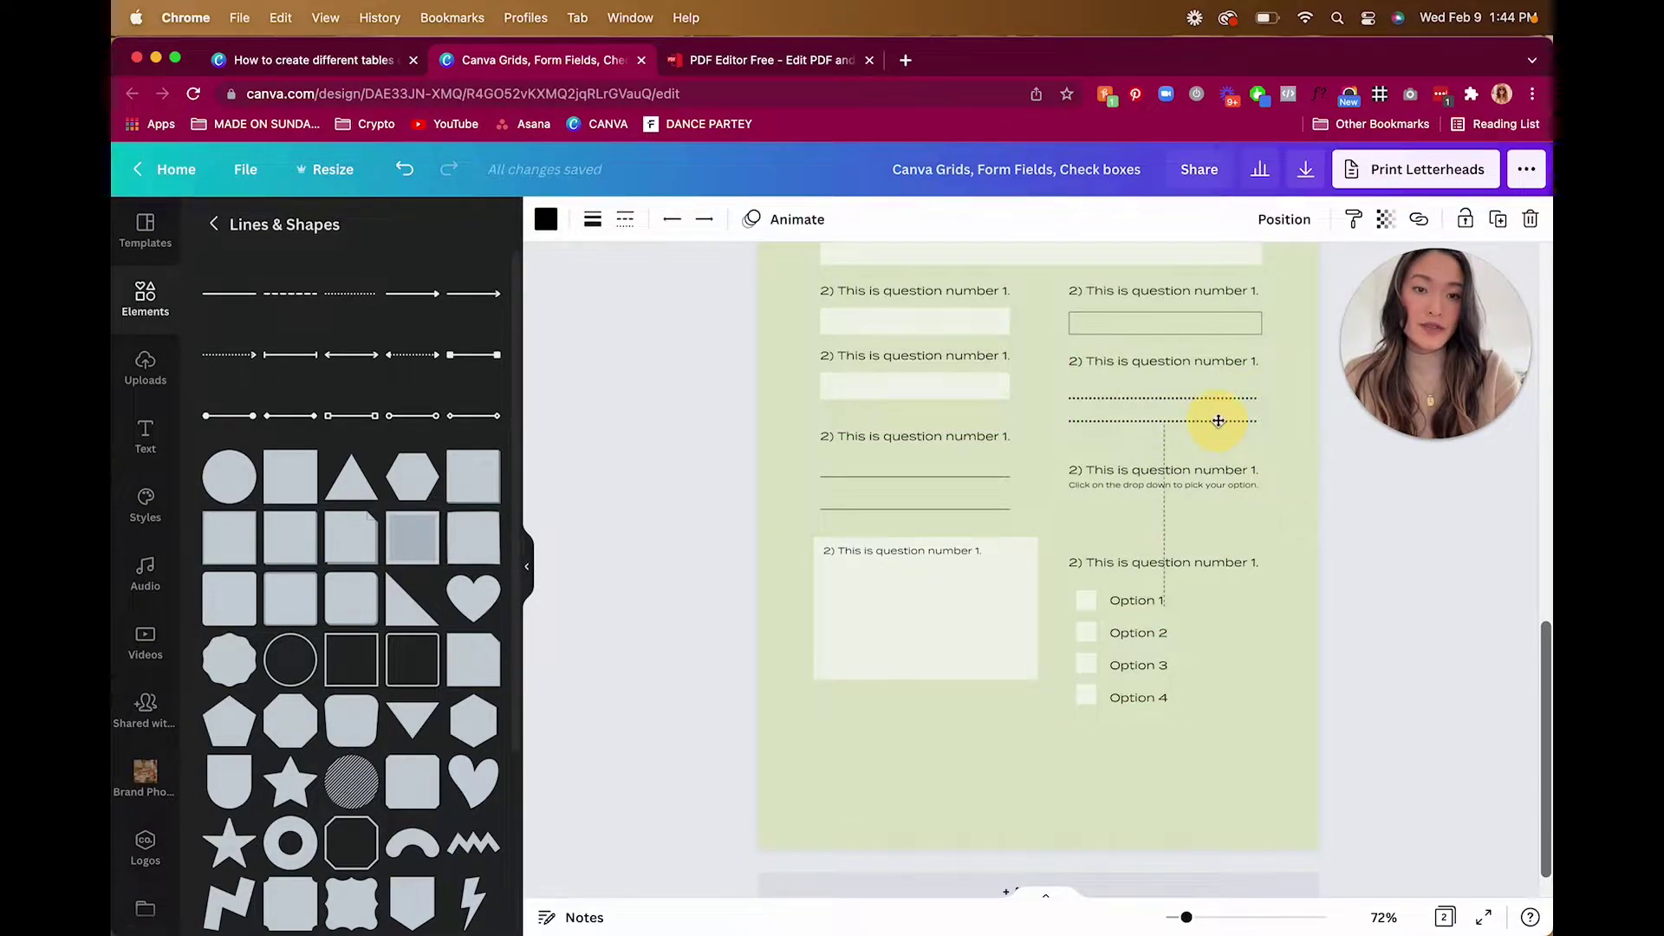
Step: Move the drop-down question and its hint up toward the dotted lines, and shift the checkbox question group up
{"action": "left_click_drag", "start_coordinate": [1260, 499], "coordinate": [1101, 443]}
{"action": "left_click", "coordinate": [1166, 504]}
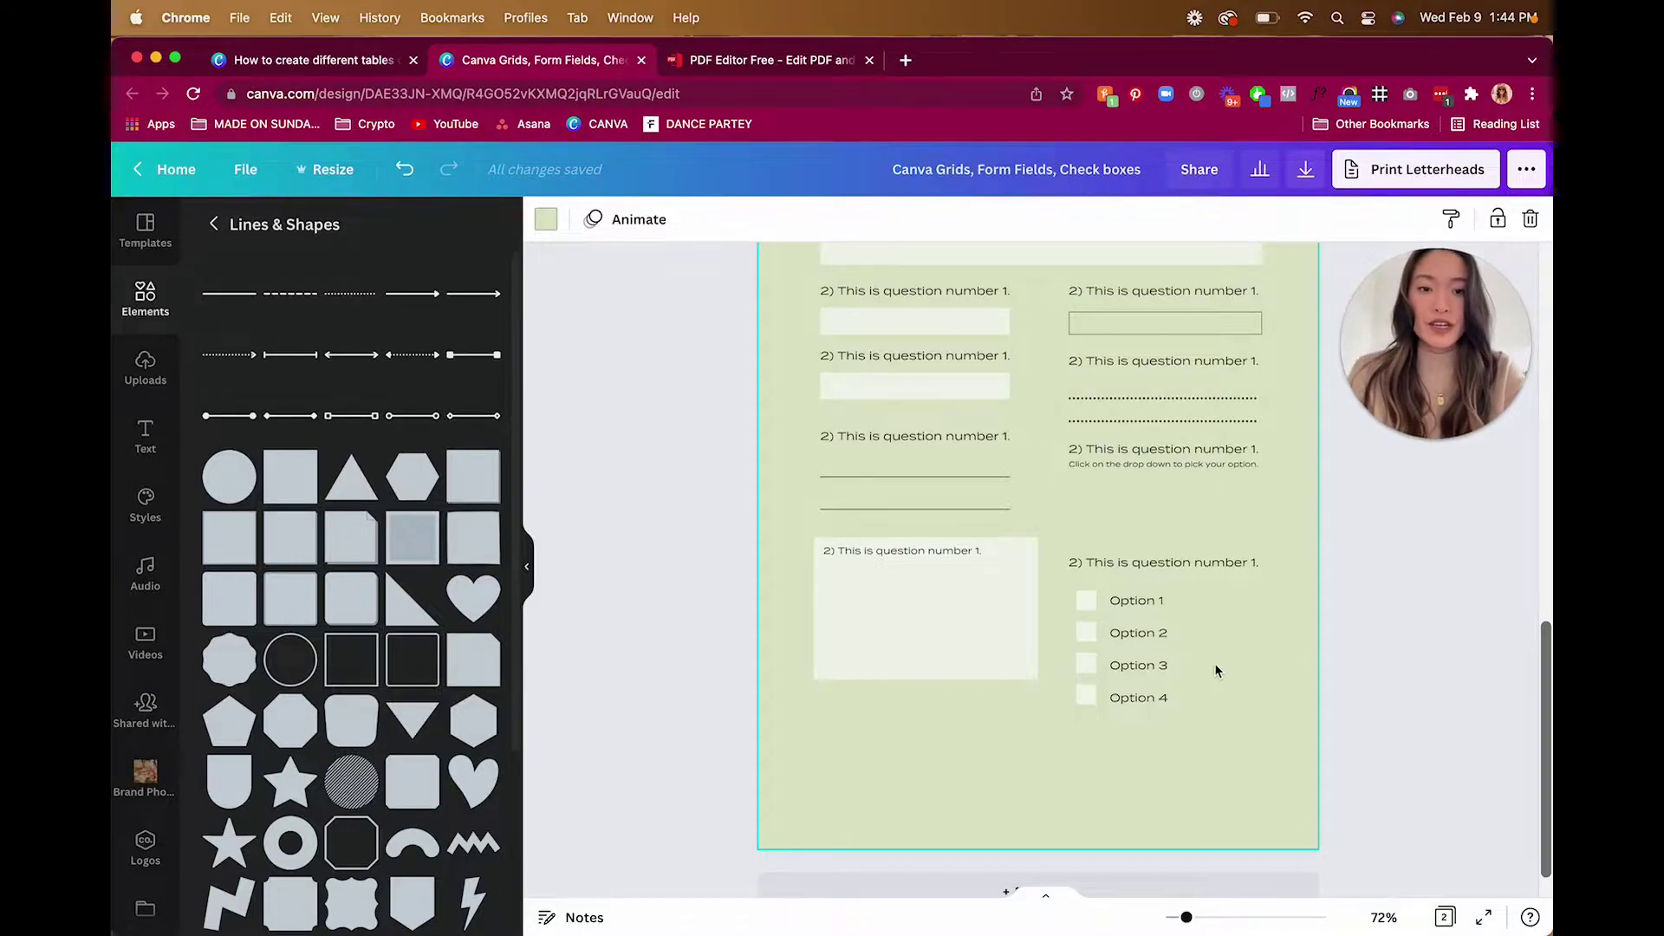
{"action": "left_click_drag", "start_coordinate": [1235, 712], "coordinate": [1072, 559]}
{"action": "left_click_drag", "start_coordinate": [1231, 592], "coordinate": [1231, 574]}
{"action": "left_click", "coordinate": [1298, 613]}
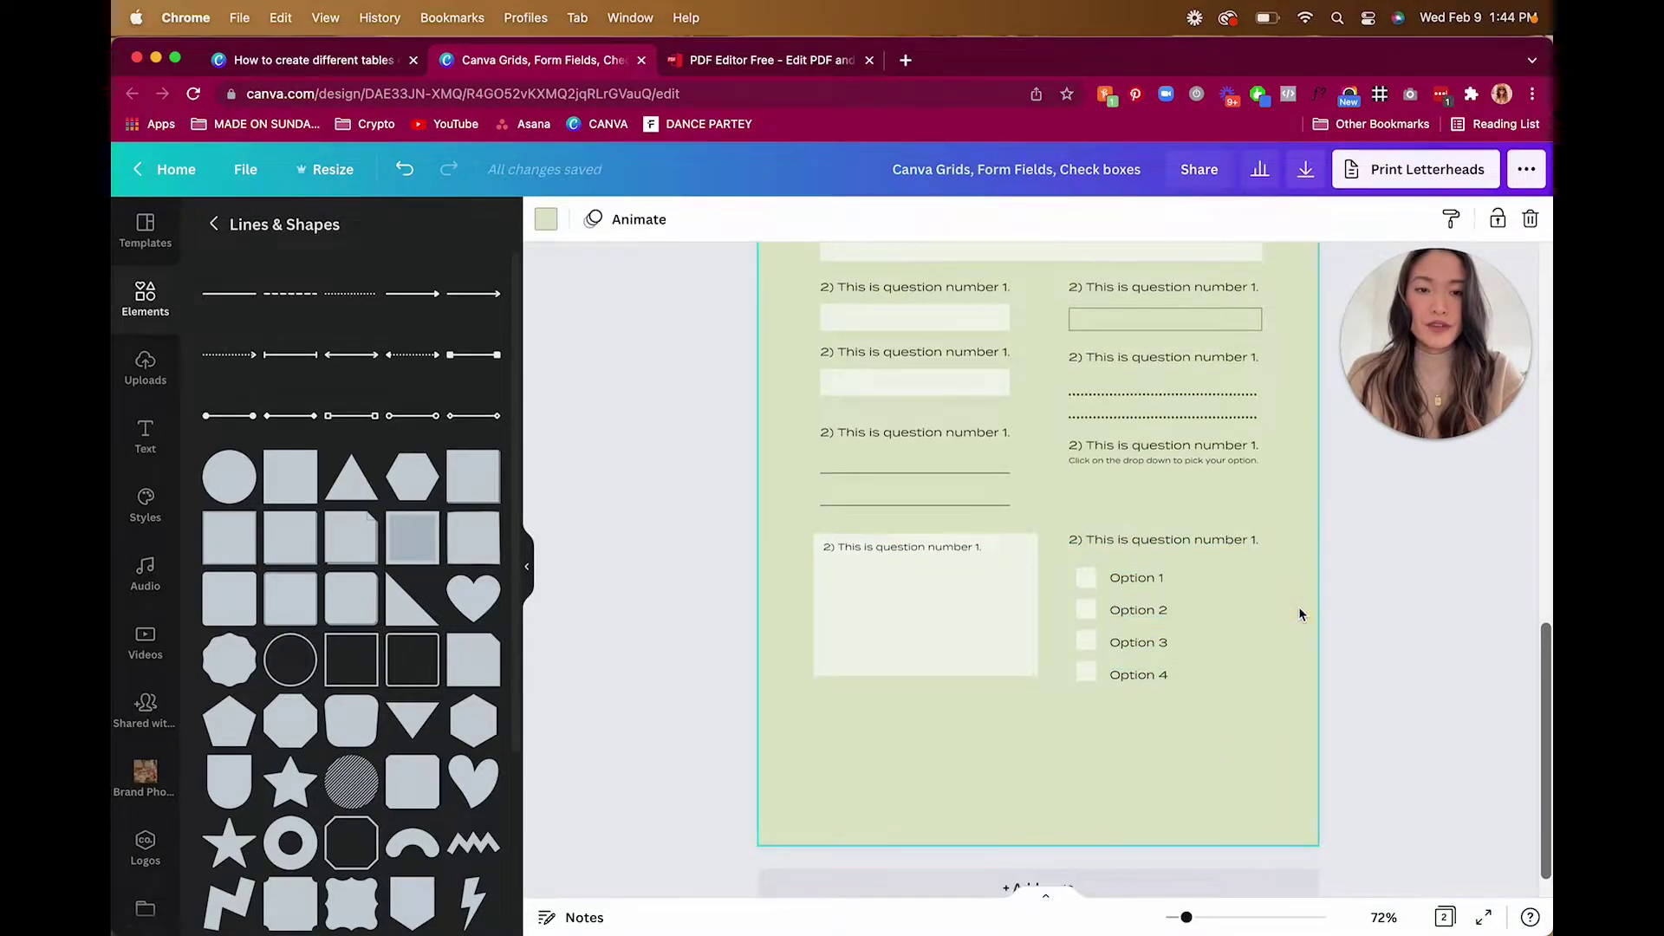
Step: Check the layout against page 1 and align the bottom of the checkbox question group with the notes box
{"action": "scroll", "coordinate": [1298, 612], "scroll_direction": "down", "scroll_amount": 1}
{"action": "scroll", "coordinate": [1012, 454], "scroll_direction": "up", "scroll_amount": 8}
{"action": "scroll", "coordinate": [1013, 454], "scroll_direction": "down", "scroll_amount": 5}
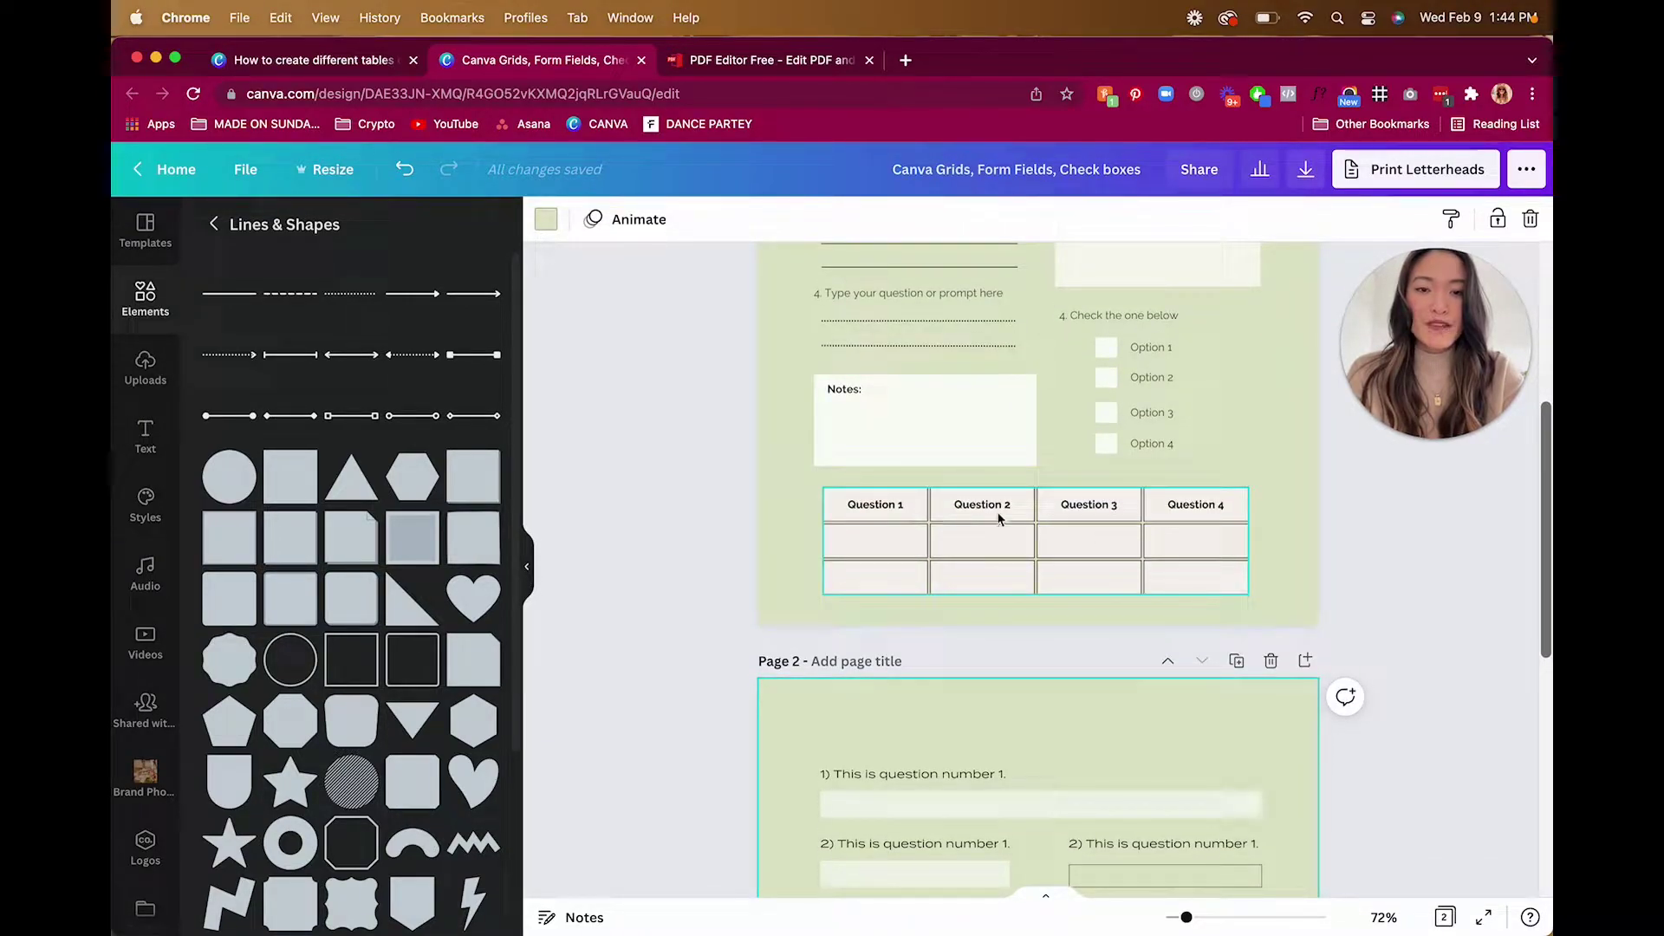
{"action": "scroll", "coordinate": [988, 581], "scroll_direction": "down", "scroll_amount": 8}
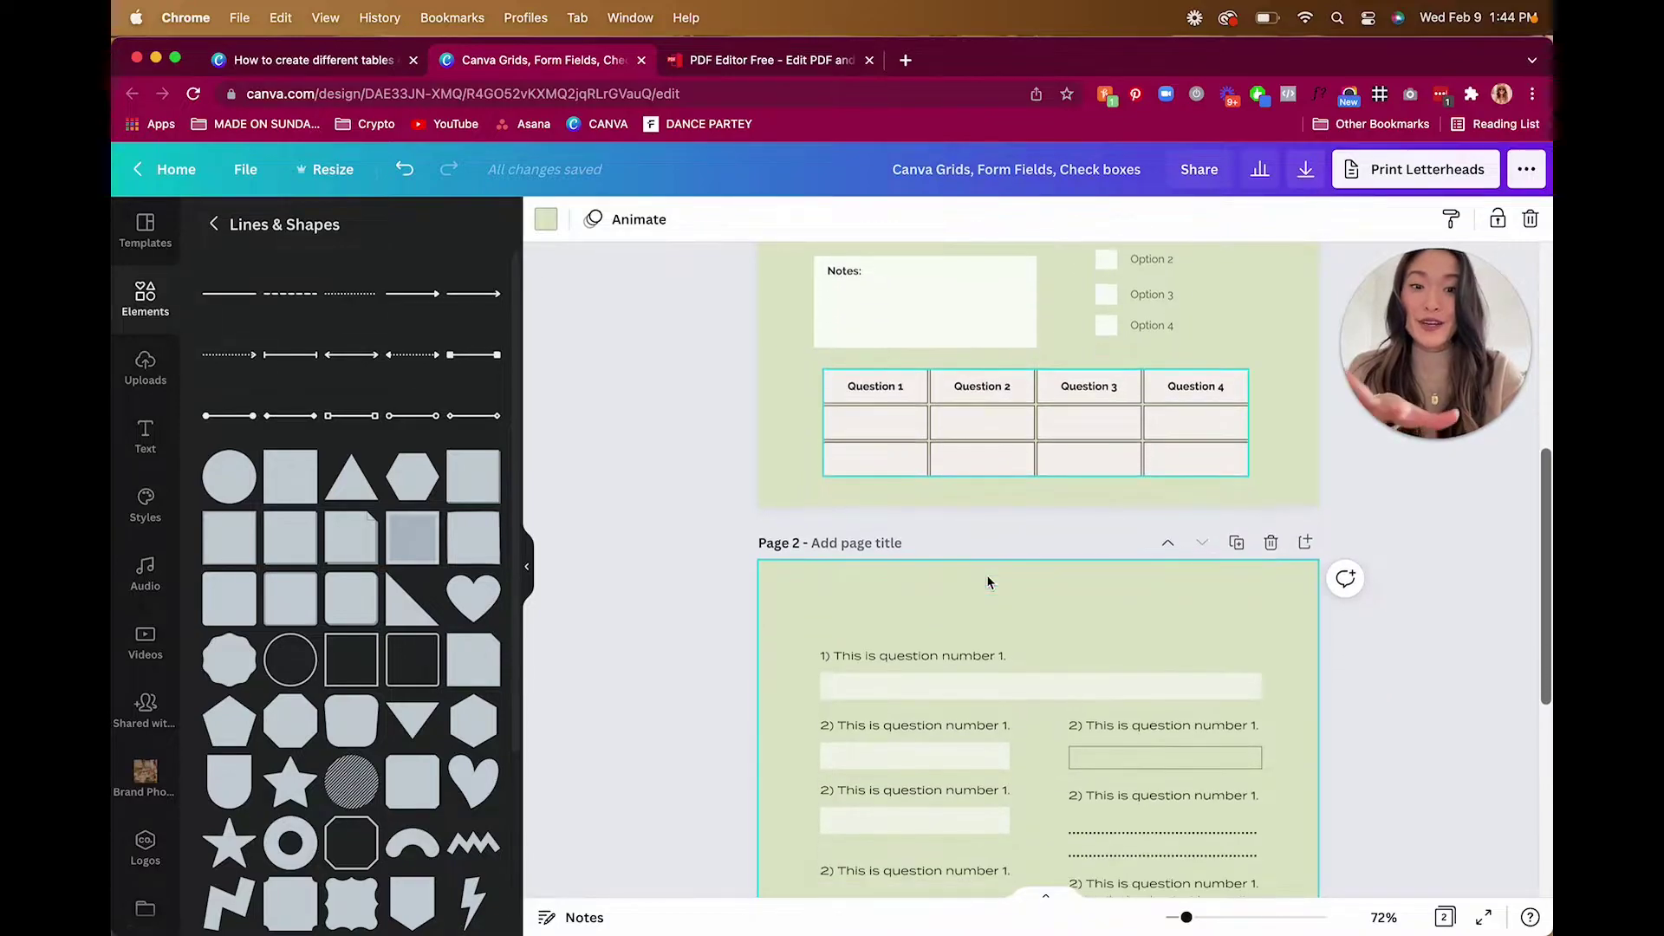
{"action": "scroll", "coordinate": [988, 582], "scroll_direction": "down", "scroll_amount": 5}
{"action": "left_click_drag", "start_coordinate": [1233, 660], "coordinate": [1124, 491]}
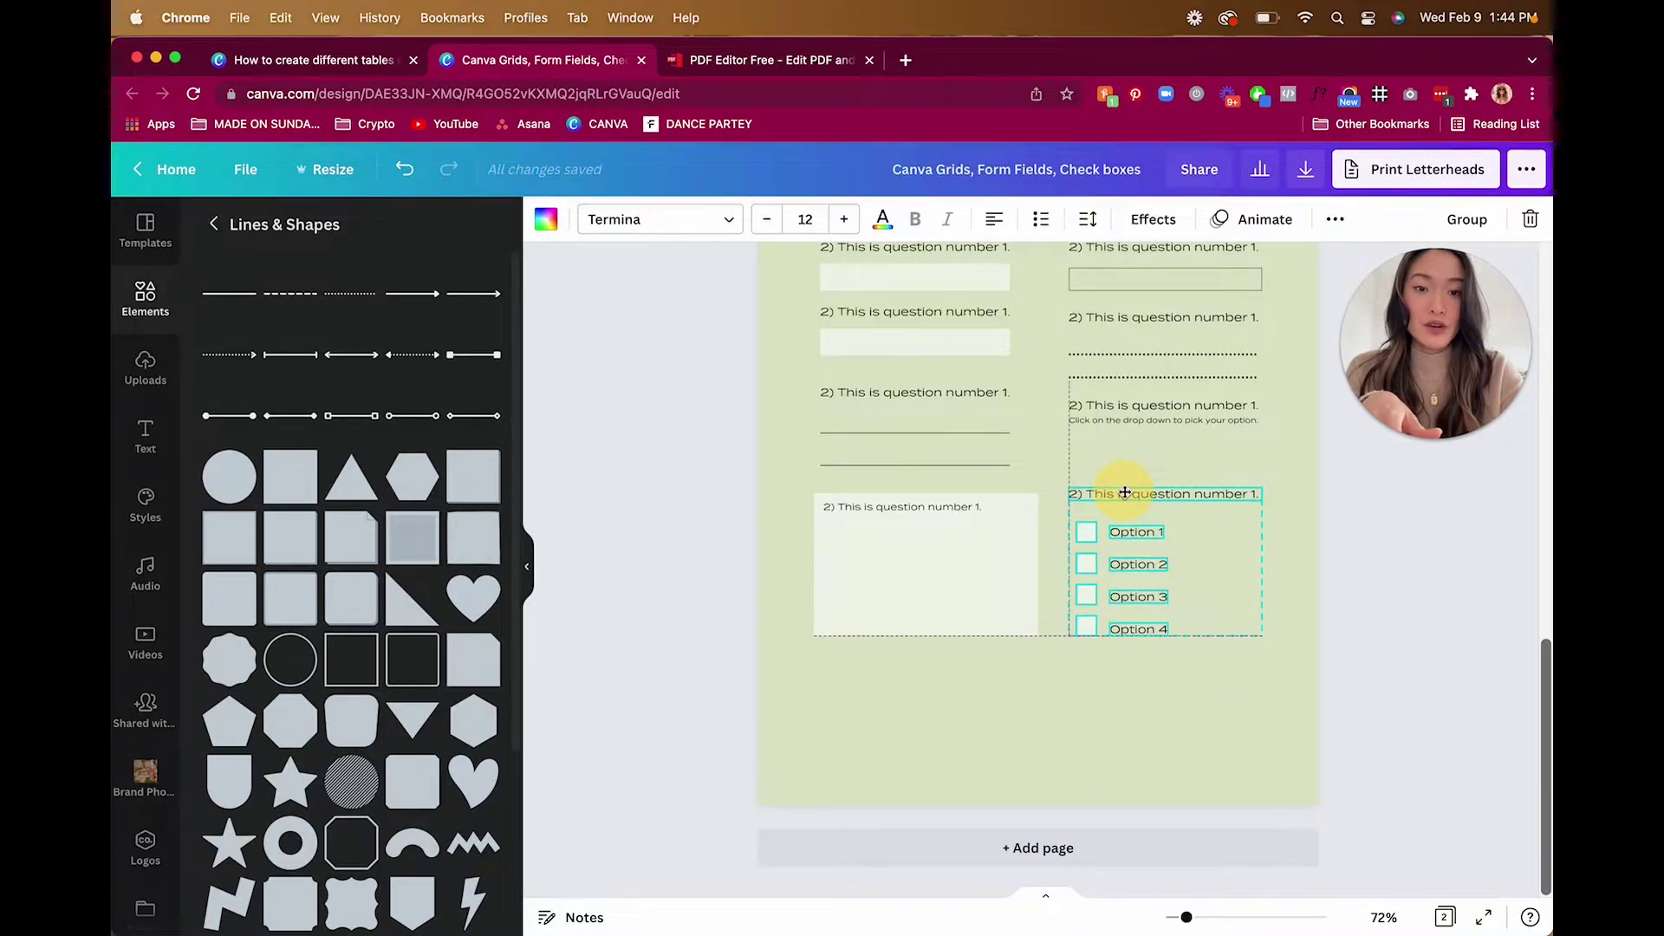
{"action": "left_click", "coordinate": [1268, 596]}
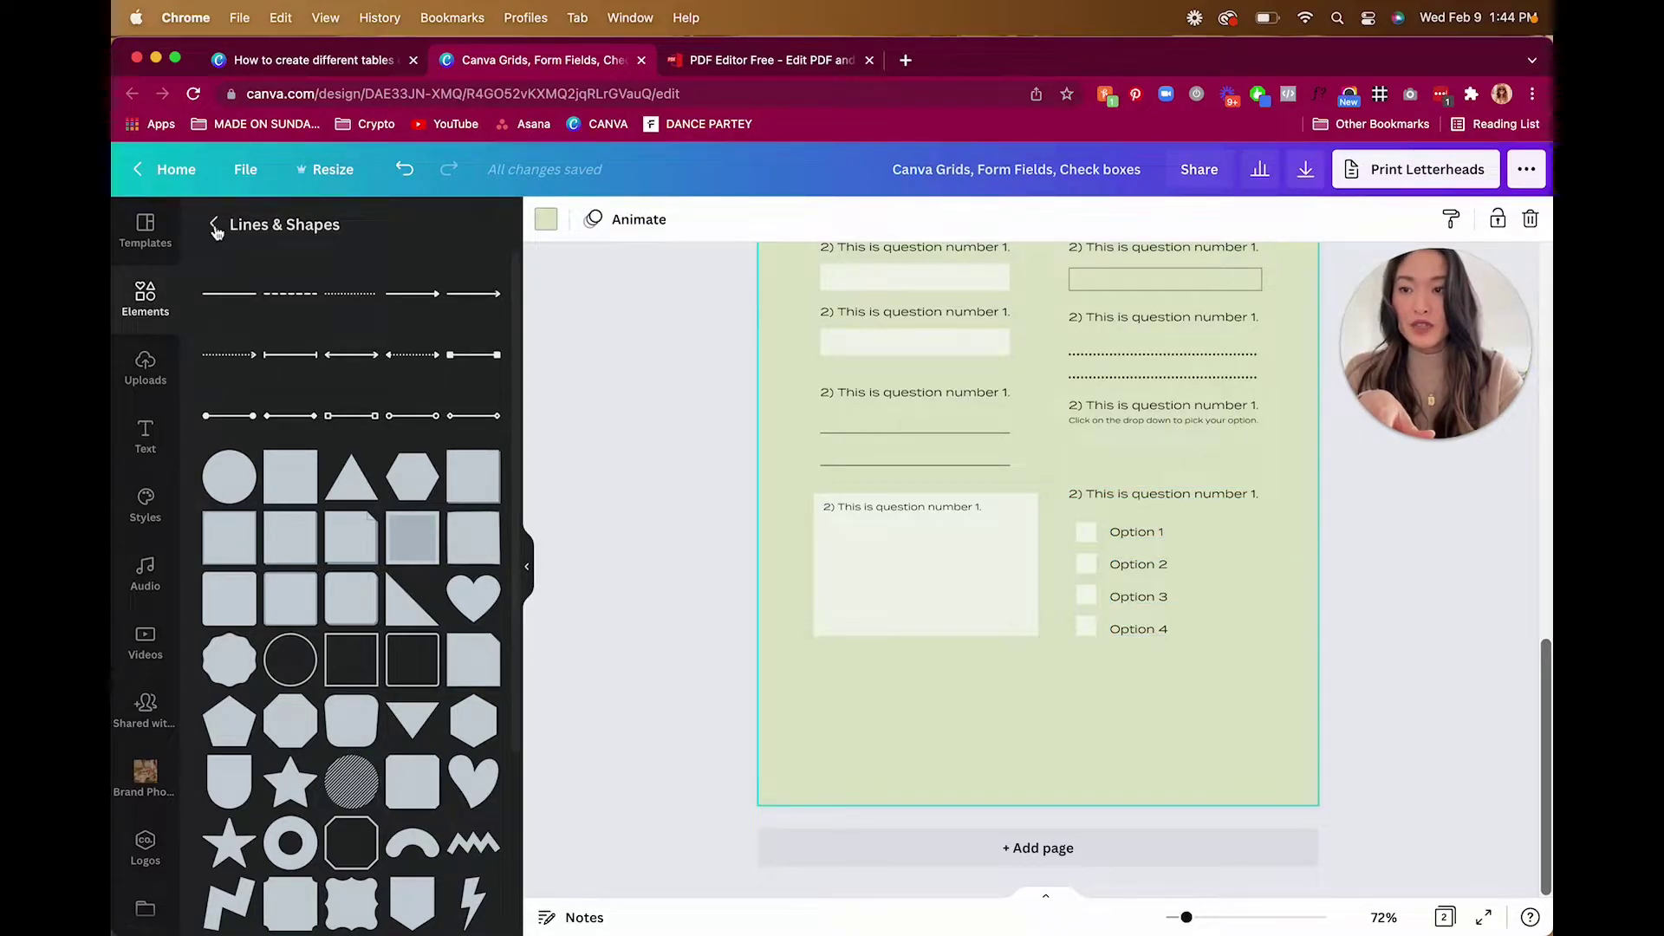
Step: Show the full collection of table designs in the elements library
{"action": "left_click", "coordinate": [151, 362]}
{"action": "left_click", "coordinate": [146, 295]}
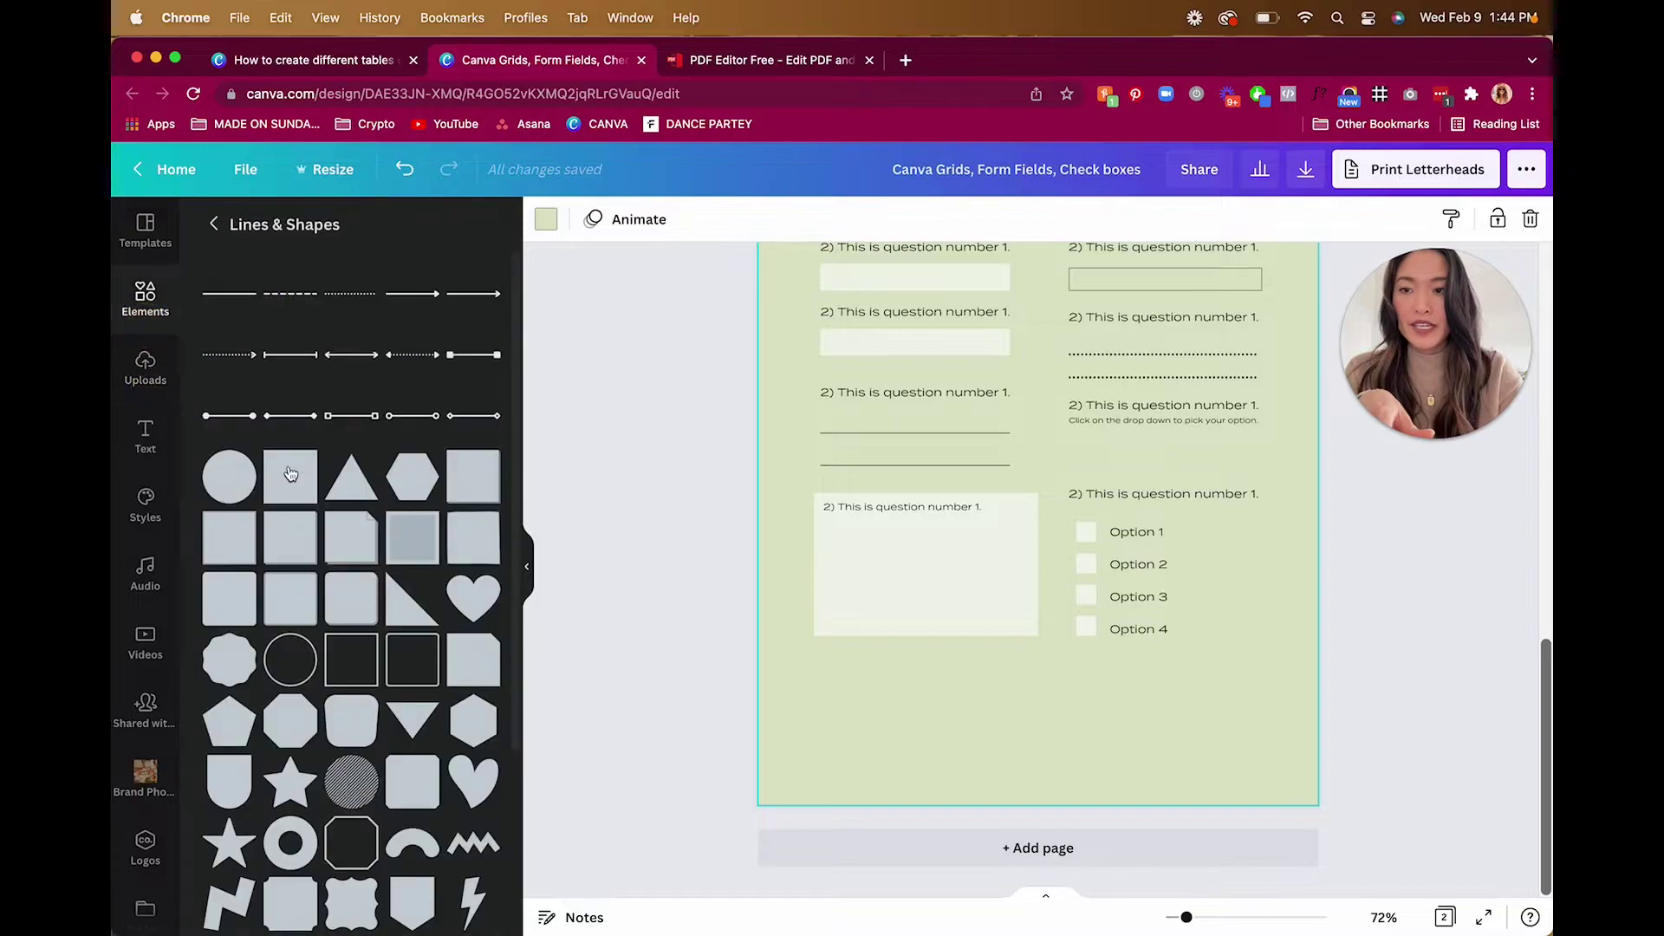
{"action": "left_click", "coordinate": [213, 223]}
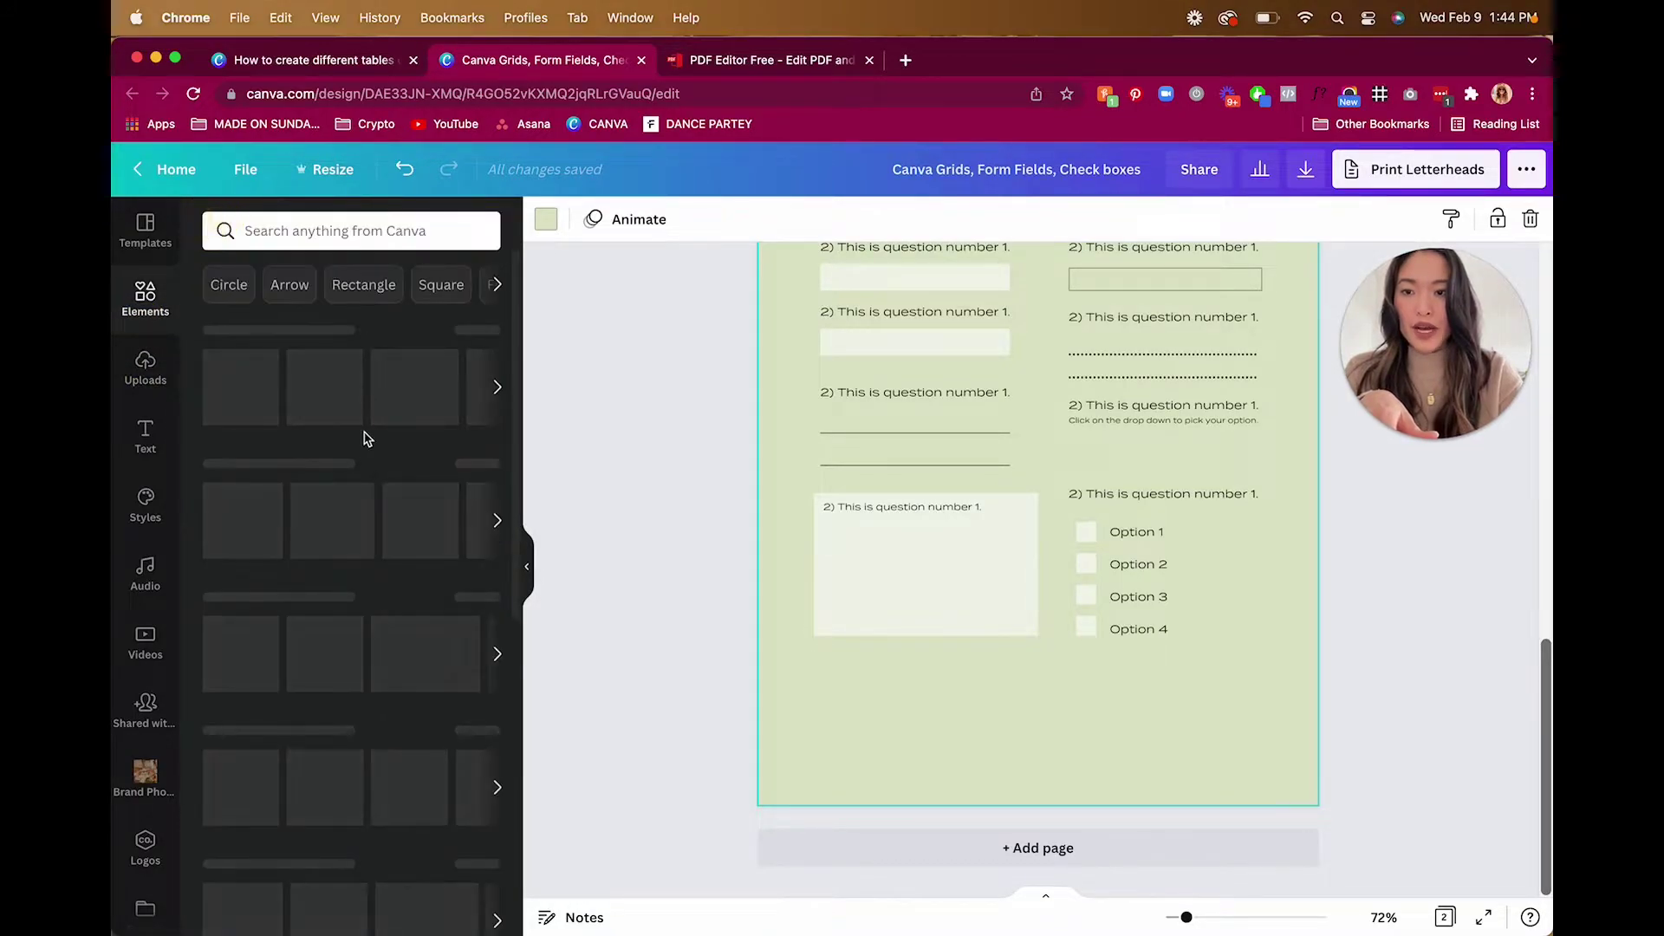
{"action": "scroll", "coordinate": [364, 439], "scroll_direction": "down", "scroll_amount": 10}
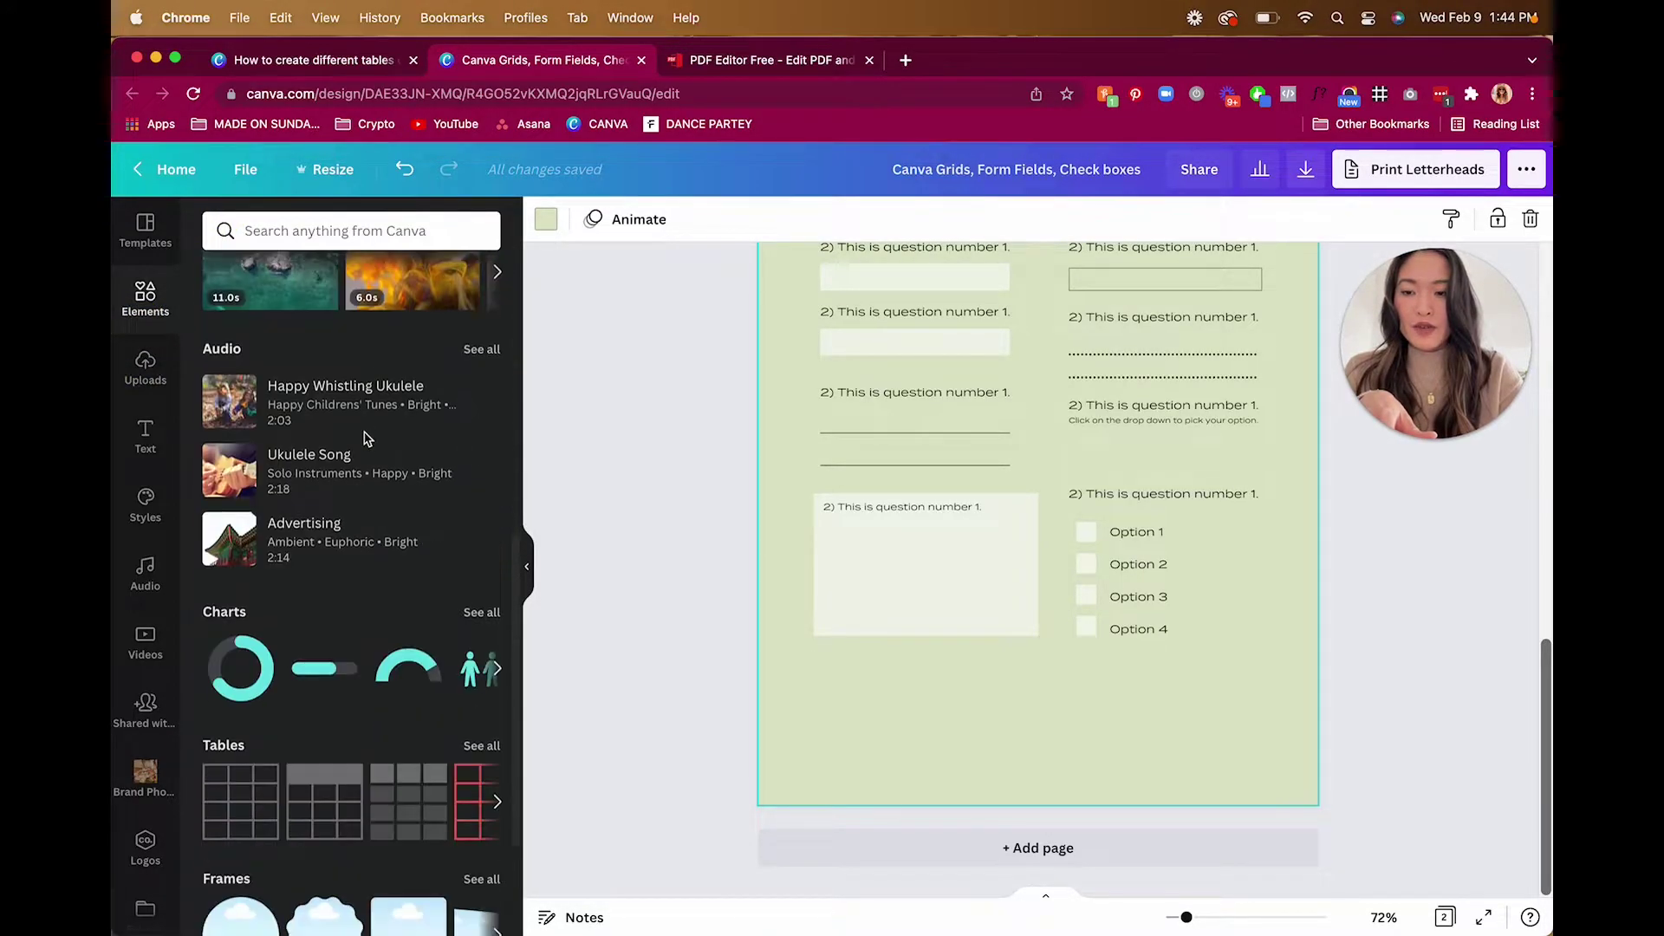
{"action": "scroll", "coordinate": [364, 438], "scroll_direction": "down", "scroll_amount": 1}
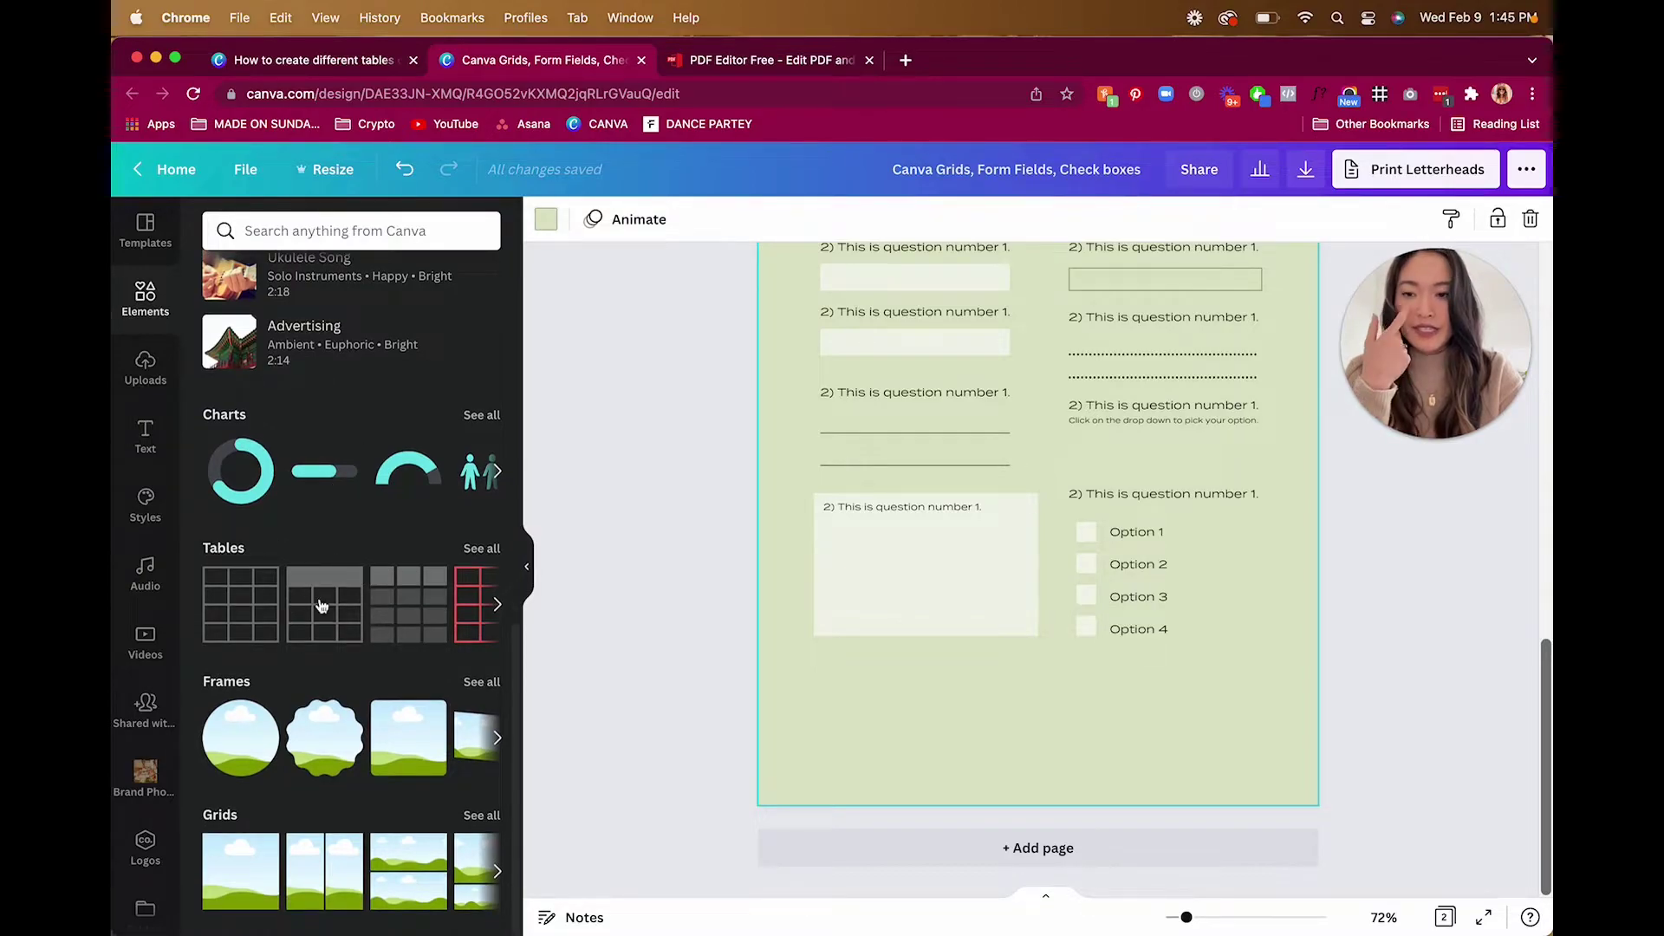
{"action": "left_click", "coordinate": [482, 550]}
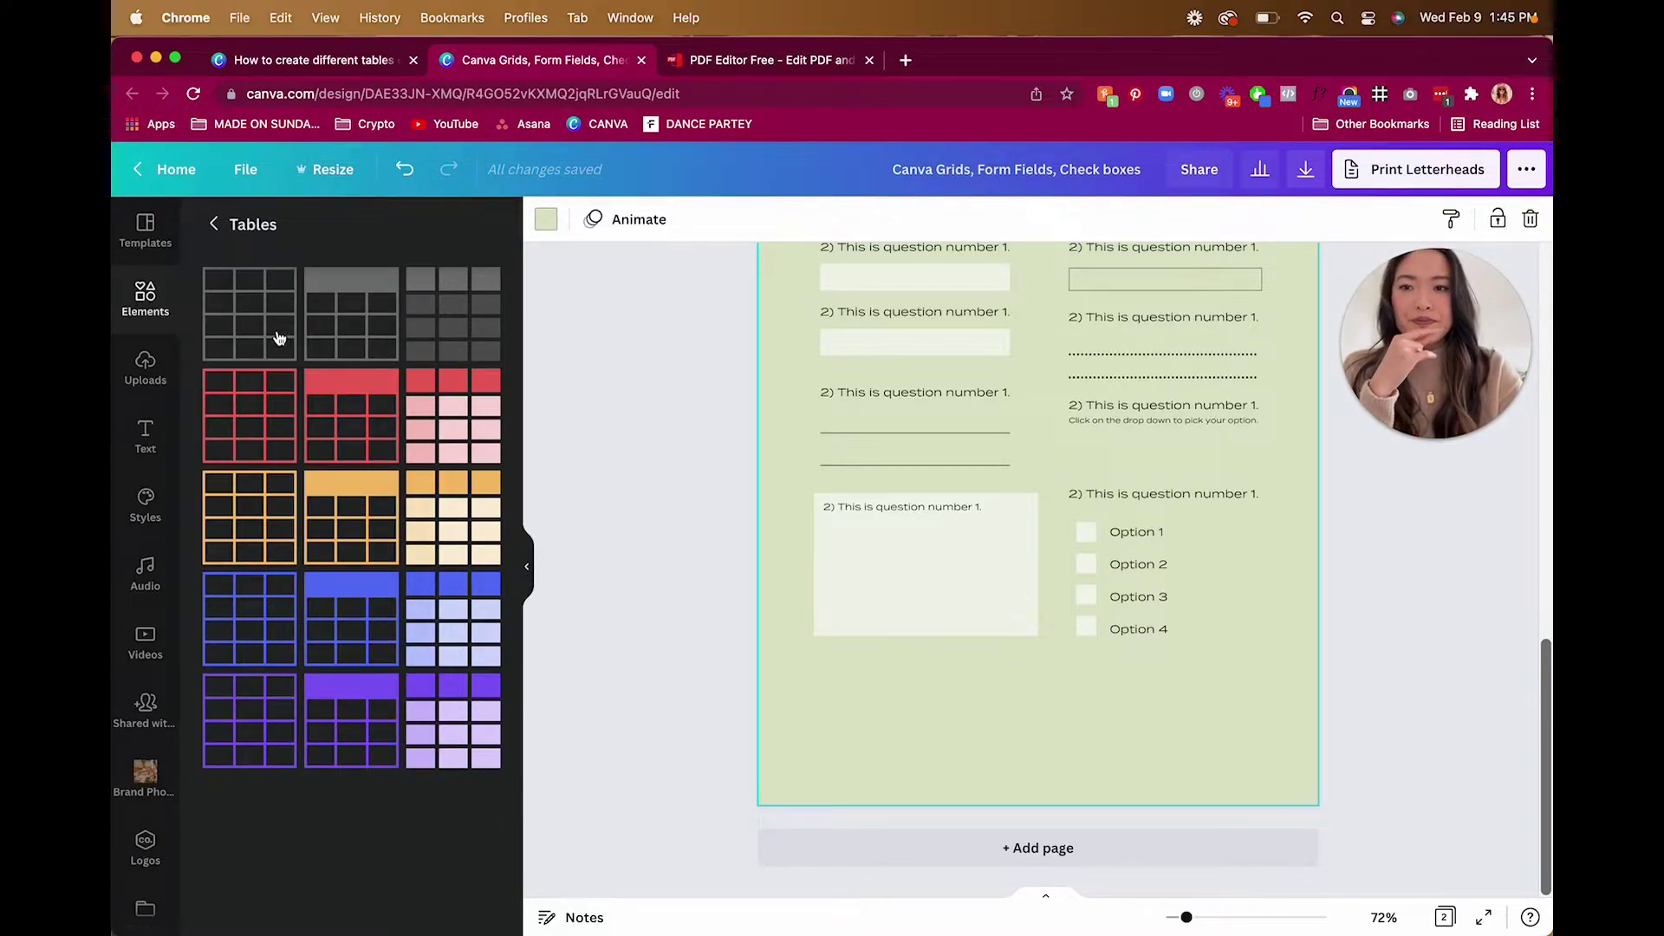
Step: Insert the grey three-column table with filled cells, place it near the page bottom and scale it down
{"action": "left_click", "coordinate": [454, 323]}
{"action": "left_click", "coordinate": [1052, 384]}
{"action": "left_click_drag", "start_coordinate": [1052, 384], "coordinate": [995, 642]}
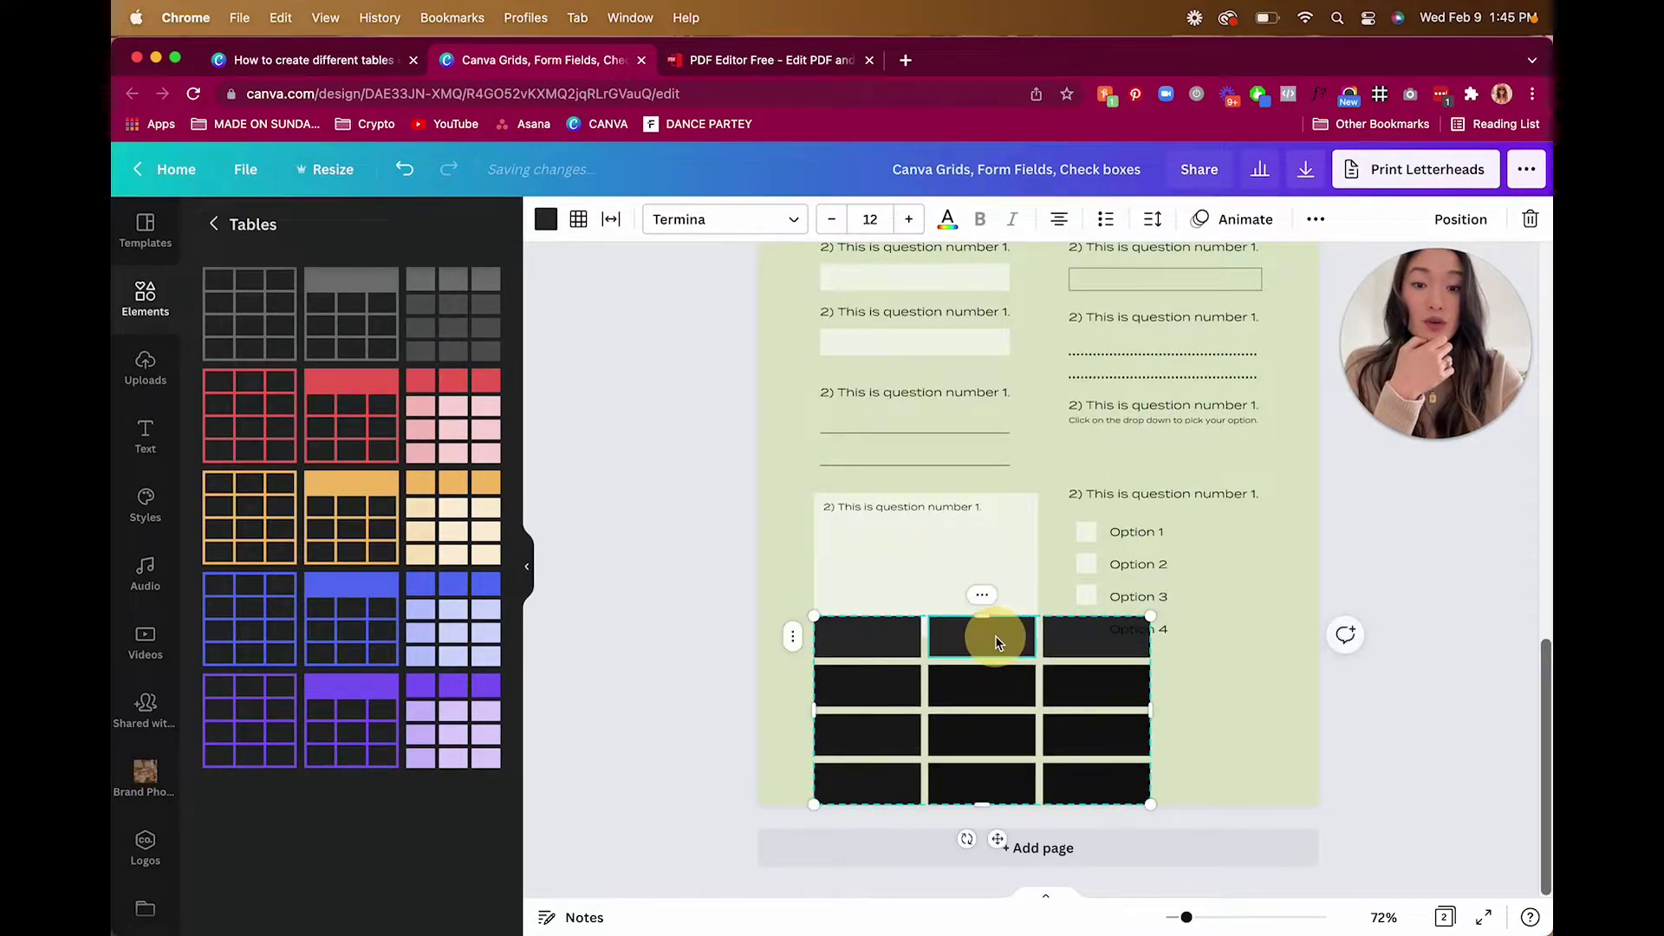
{"action": "left_click_drag", "start_coordinate": [983, 805], "coordinate": [980, 755]}
{"action": "left_click_drag", "start_coordinate": [818, 613], "coordinate": [907, 723]}
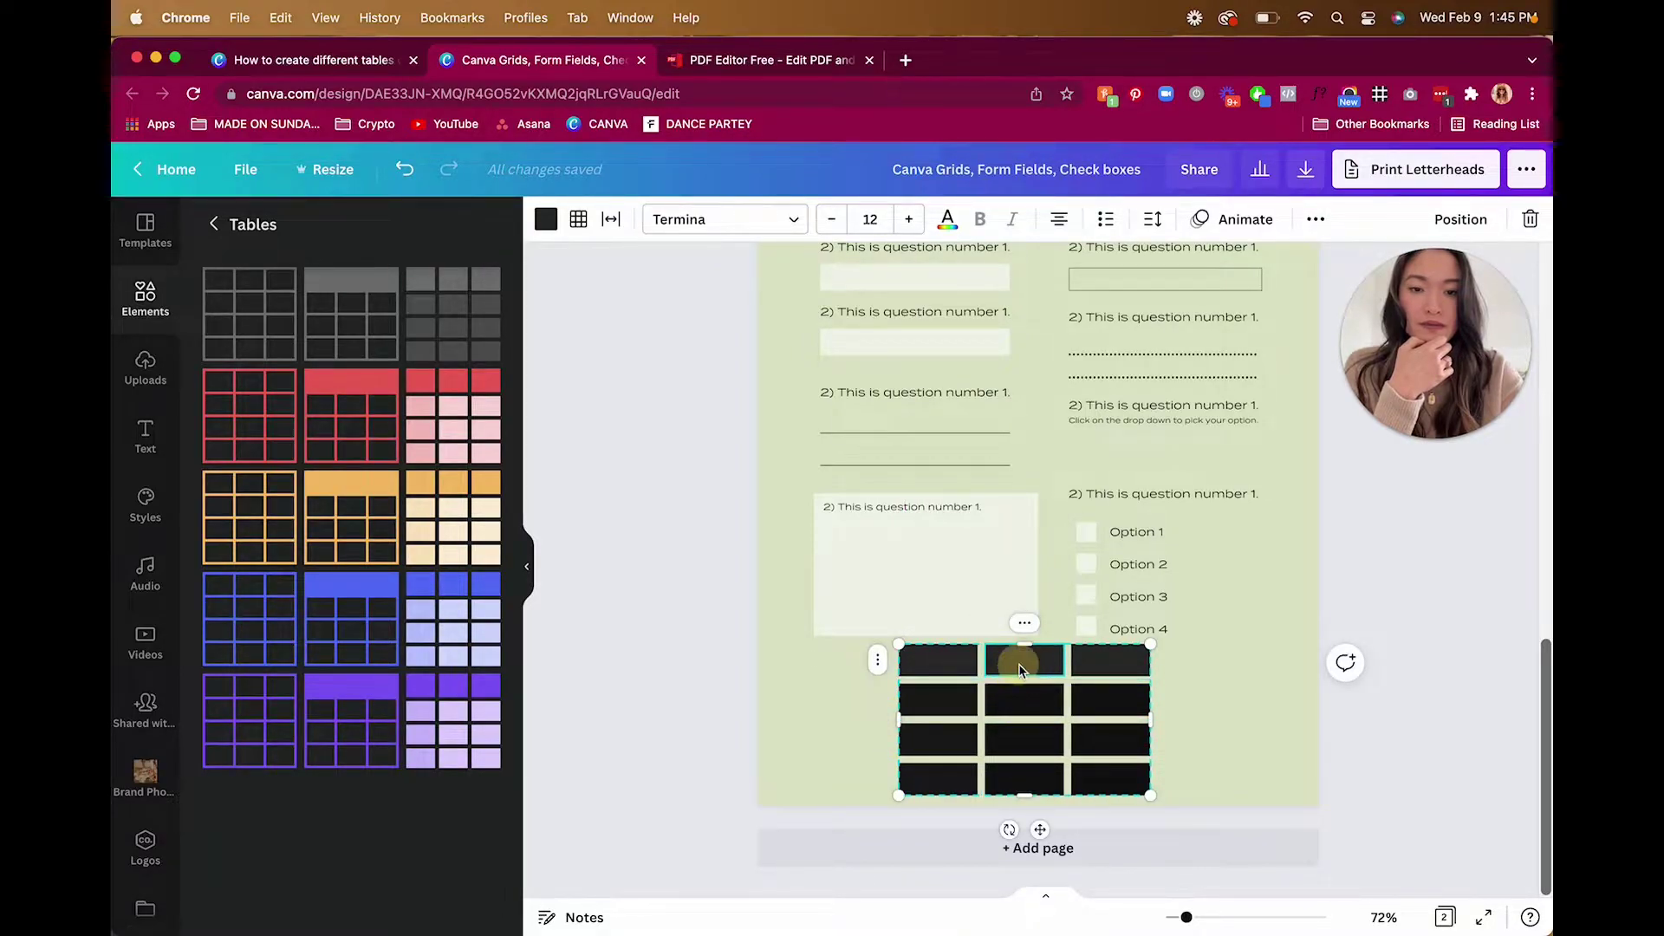
Step: Align the table's left edge with the notes box and widen its last column slightly
{"action": "left_click", "coordinate": [1201, 662]}
{"action": "left_click", "coordinate": [1089, 667]}
{"action": "left_click_drag", "start_coordinate": [1088, 662], "coordinate": [1012, 662]}
{"action": "mouse_move", "coordinate": [1077, 716]}
{"action": "left_mouse_down"}
{"action": "mouse_move", "coordinate": [1161, 715]}
{"action": "mouse_move", "coordinate": [1077, 716]}
{"action": "left_mouse_up"}
{"action": "left_click", "coordinate": [1123, 745]}
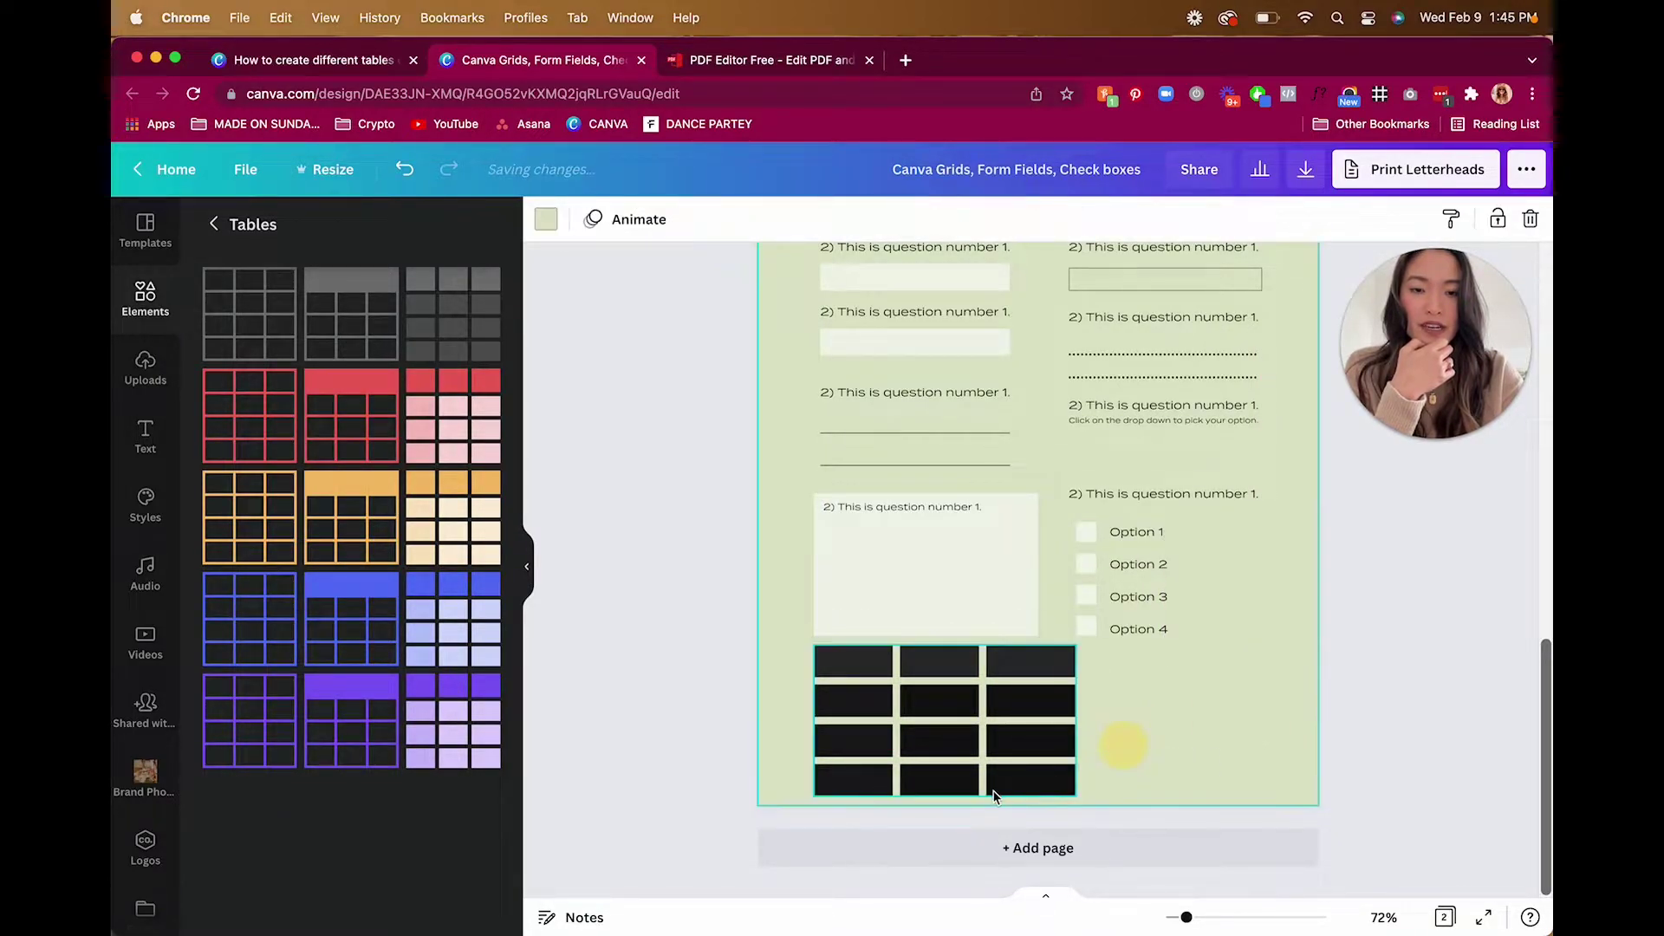
Step: Delete the black filled-cell table from the page
{"action": "left_click", "coordinate": [1021, 784]}
{"action": "left_click", "coordinate": [1021, 784]}
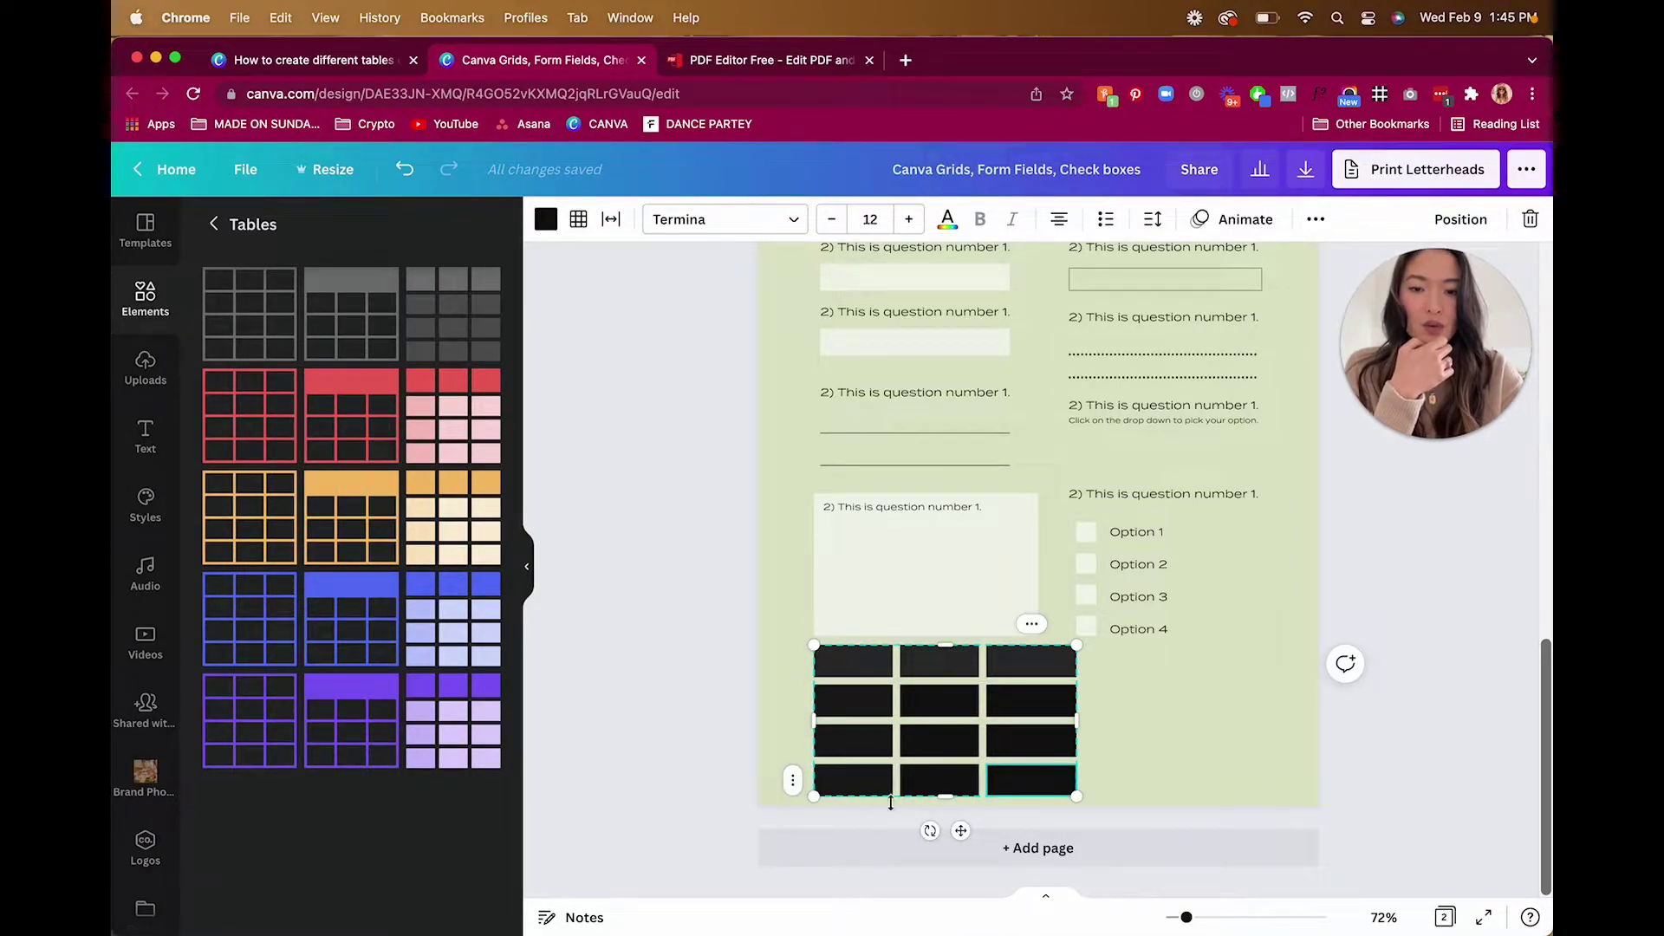
{"action": "left_click", "coordinate": [792, 780]}
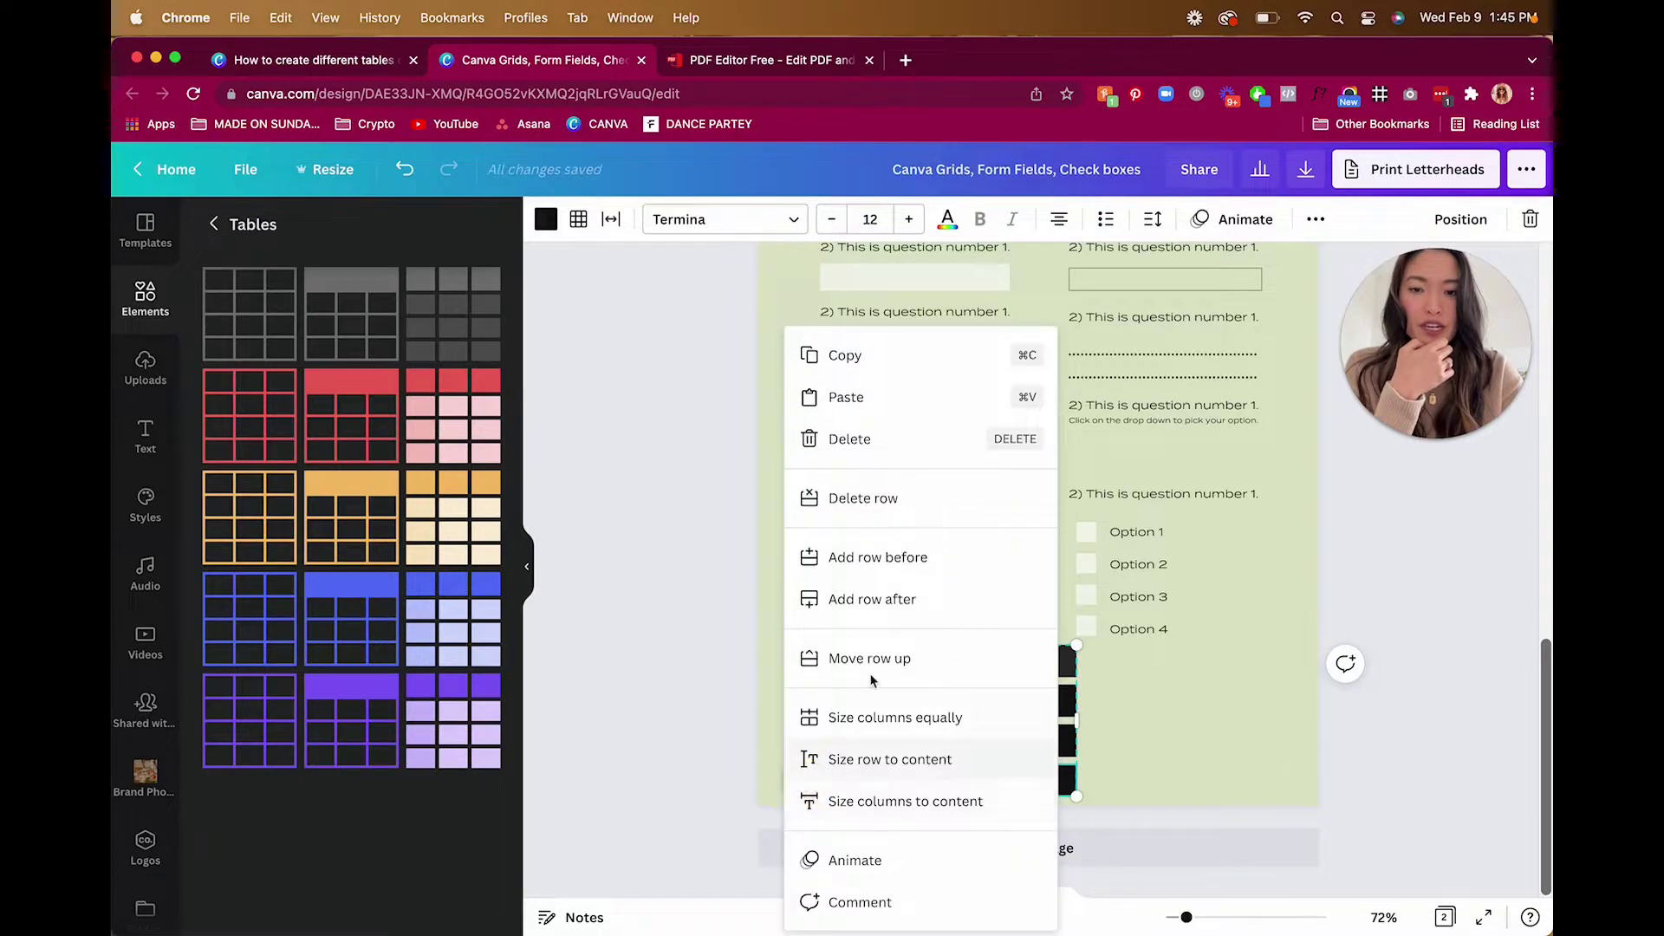
{"action": "left_click", "coordinate": [895, 453]}
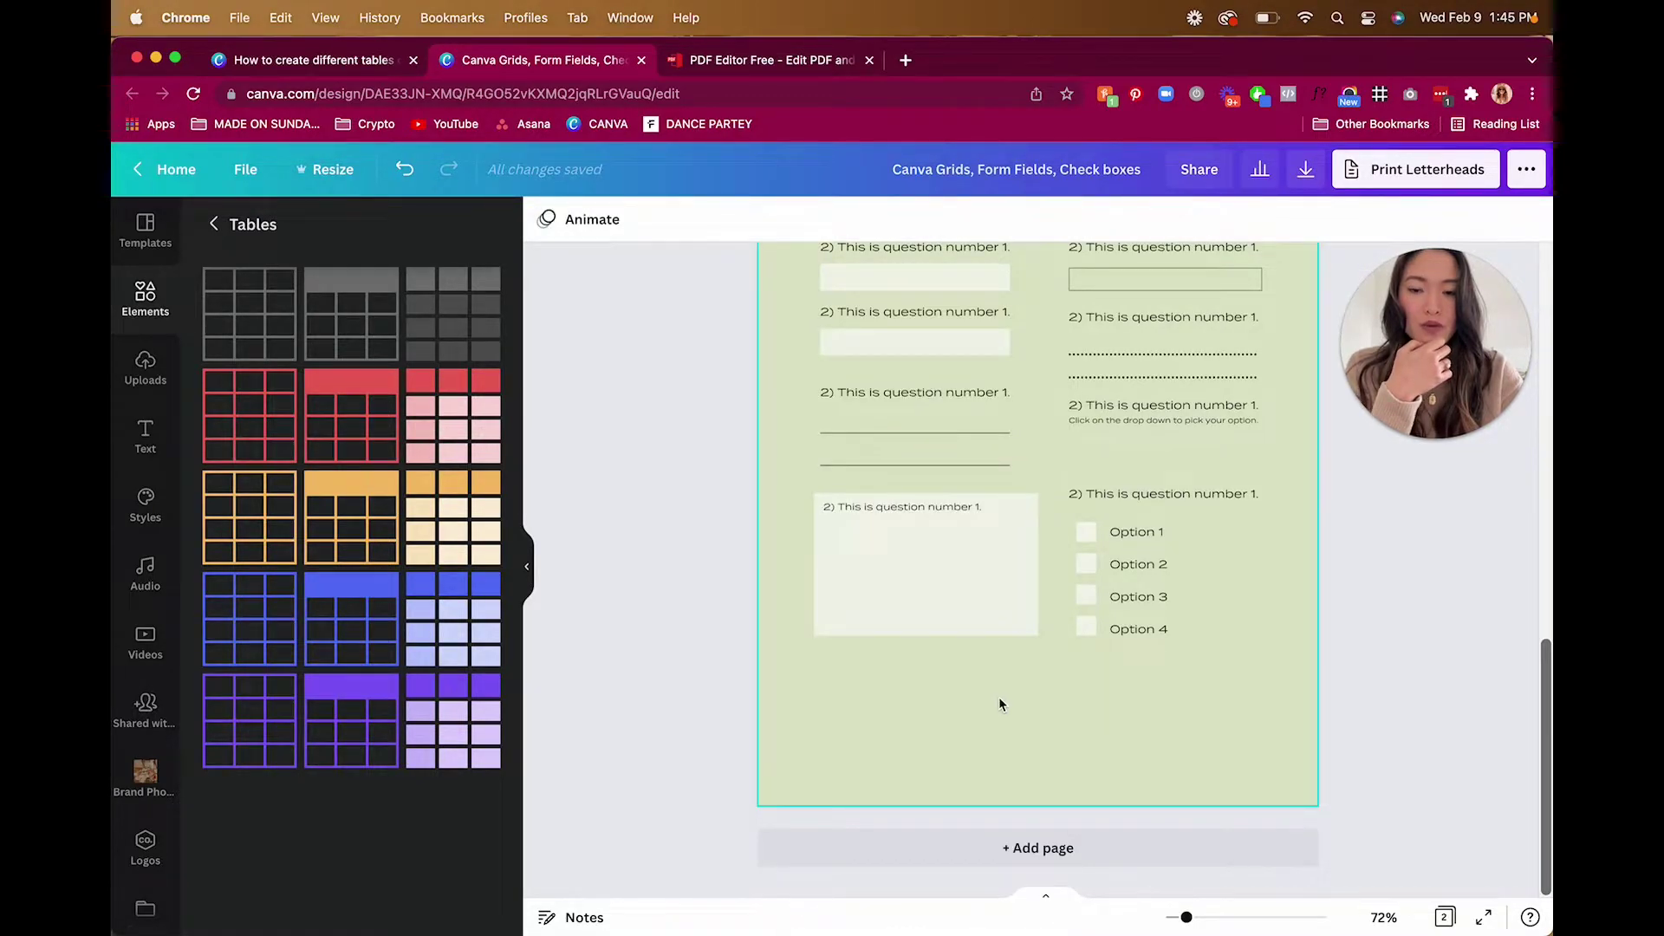
Step: Restore the deleted black filled-cell table and delete its bottom row
{"action": "key", "text": "super+z"}
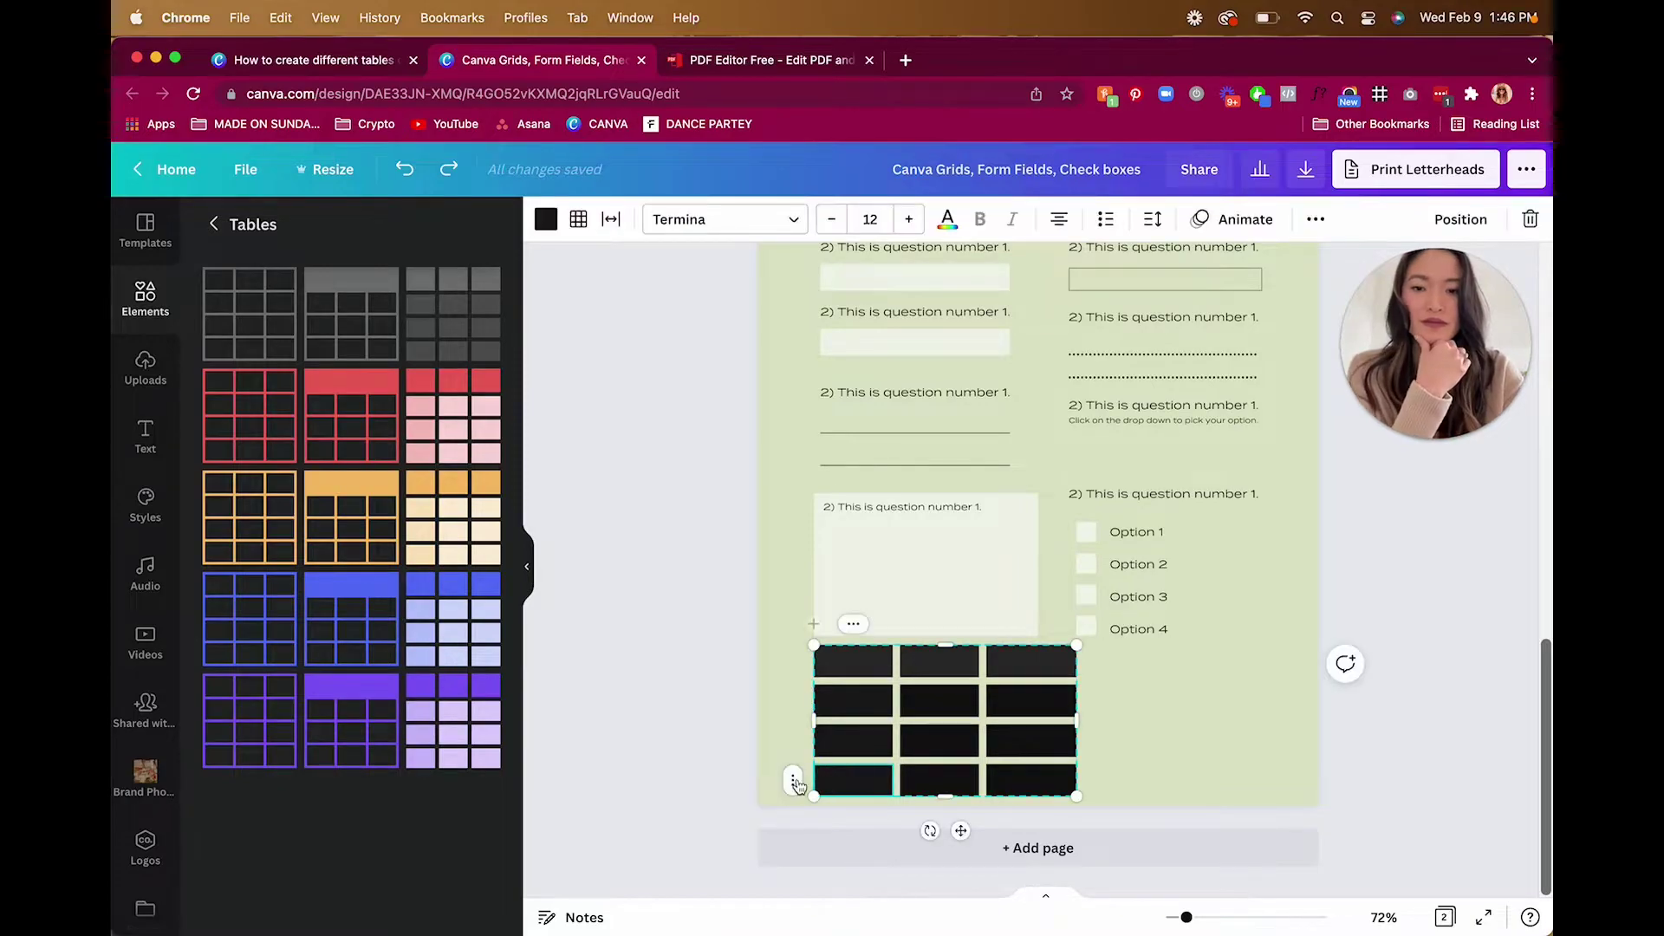
{"action": "left_click", "coordinate": [795, 782]}
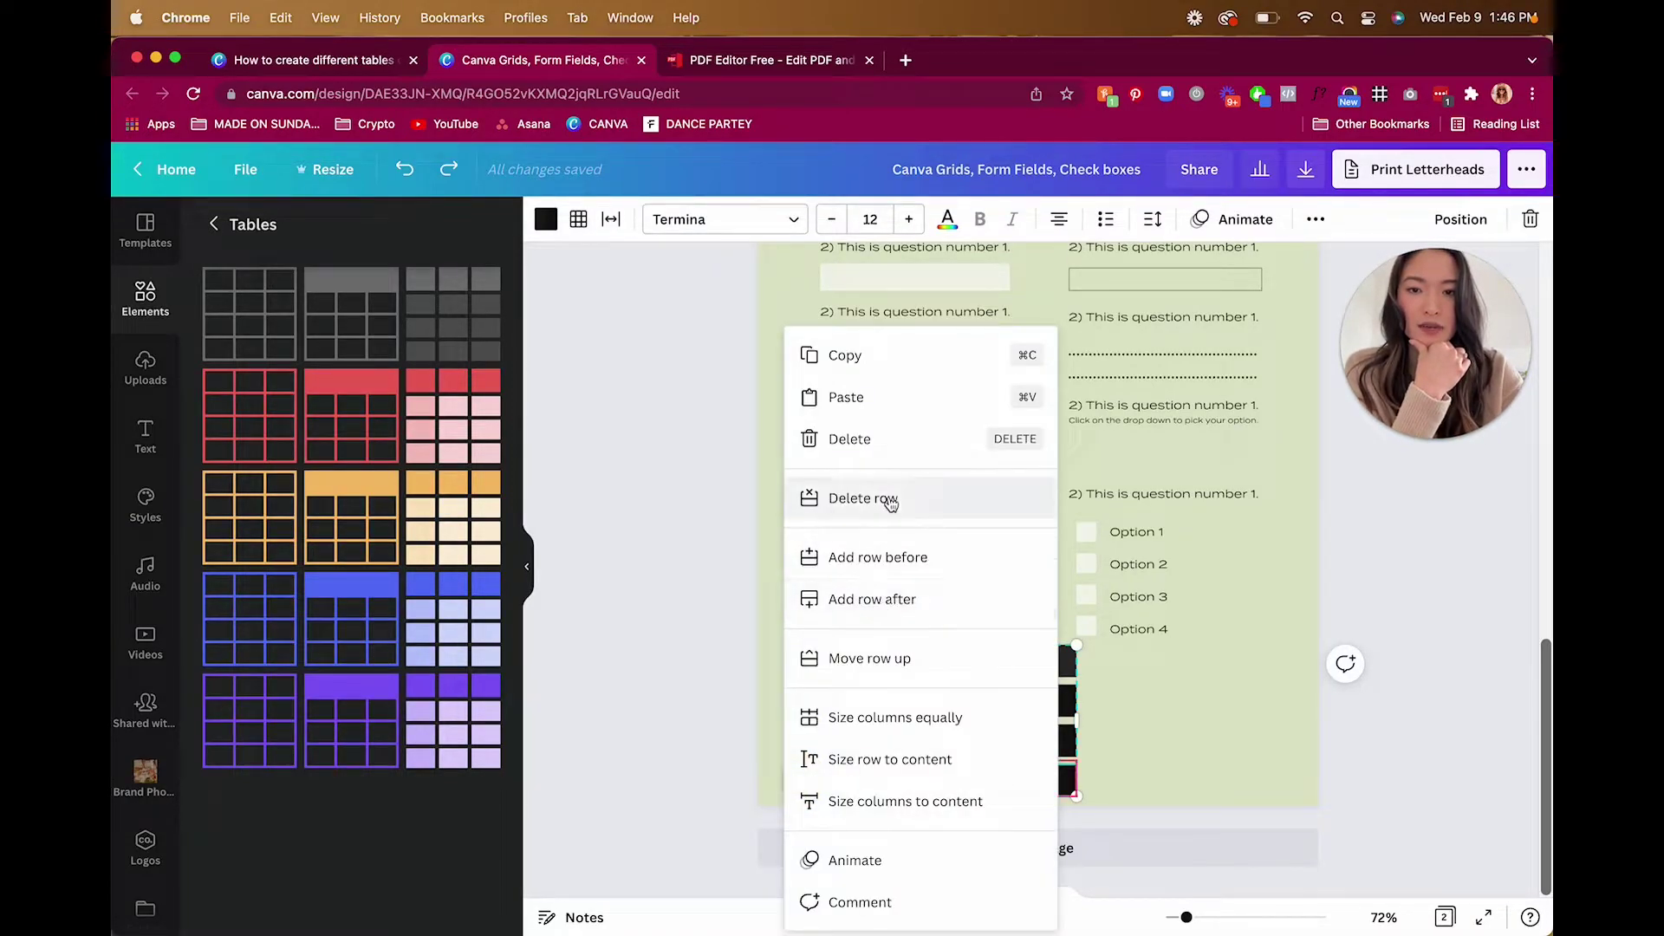
{"action": "left_click", "coordinate": [890, 499]}
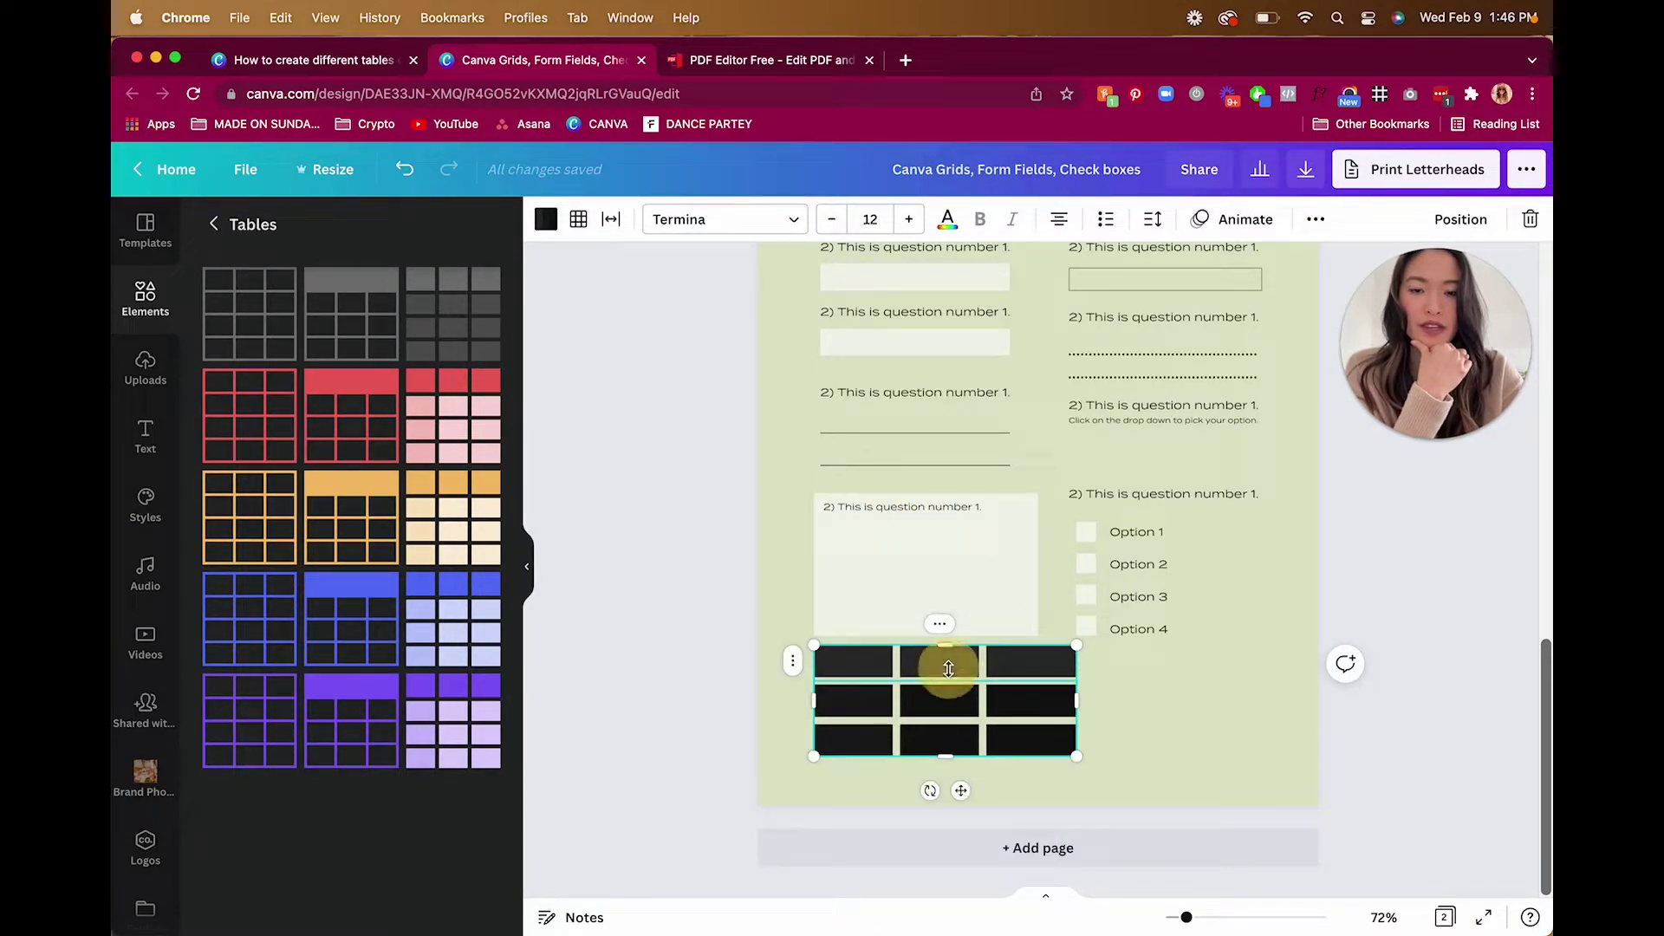
Step: Move the table slightly lower on the page and add two more columns to make five
{"action": "left_click_drag", "start_coordinate": [960, 790], "coordinate": [960, 814]}
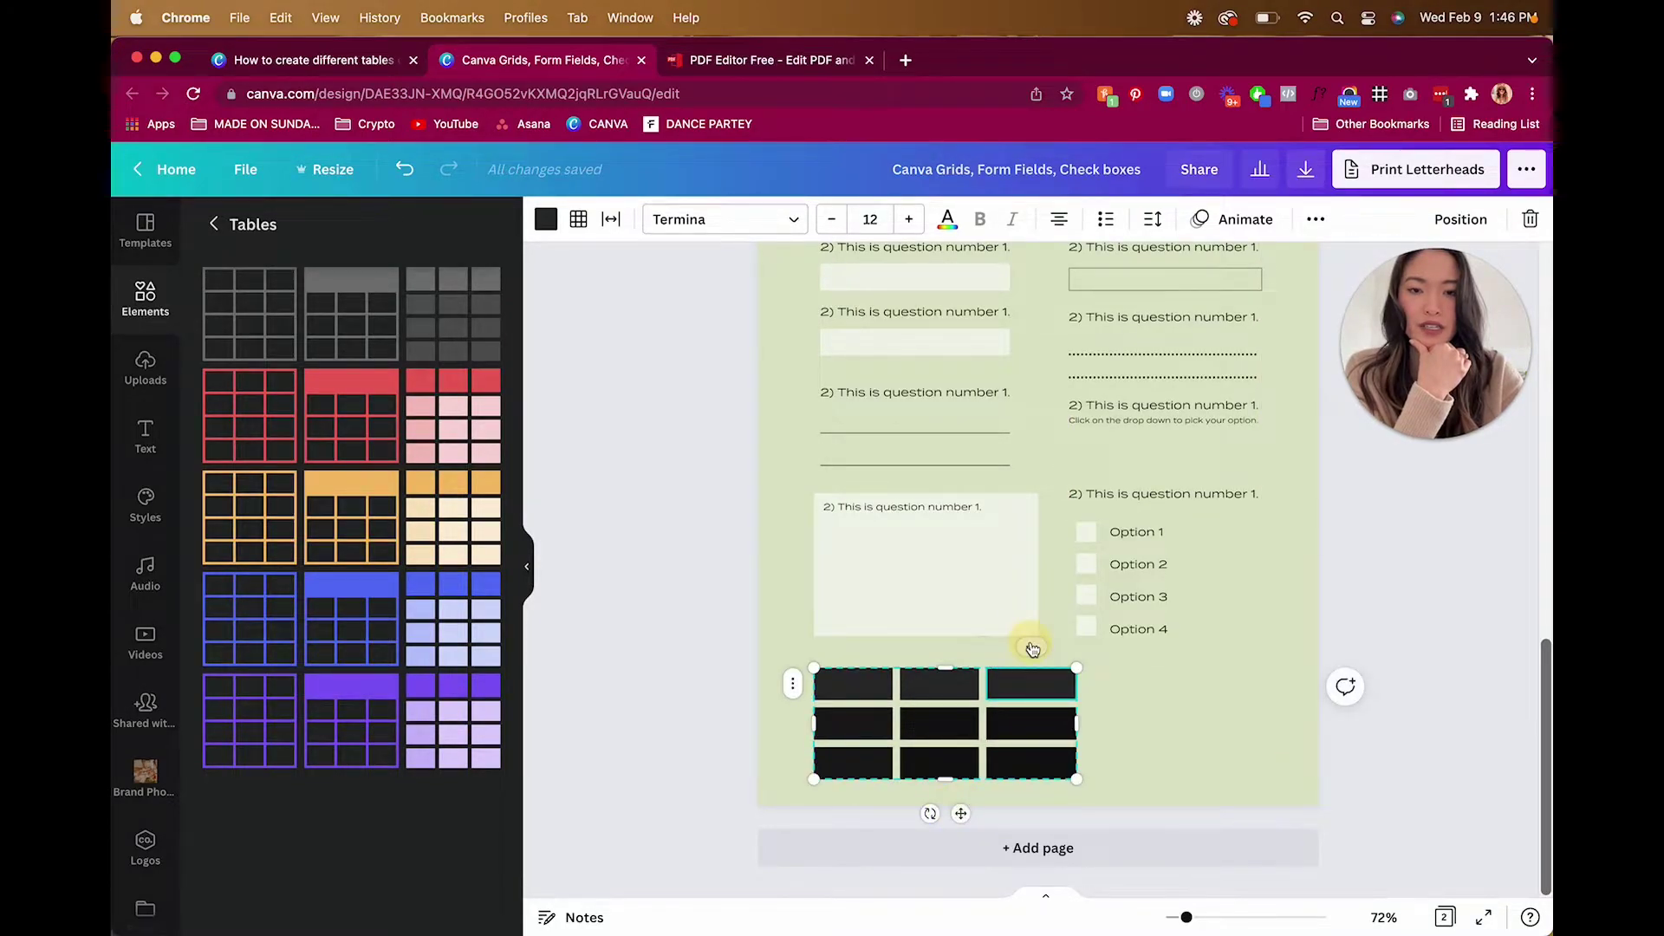
{"action": "left_click", "coordinate": [1032, 646]}
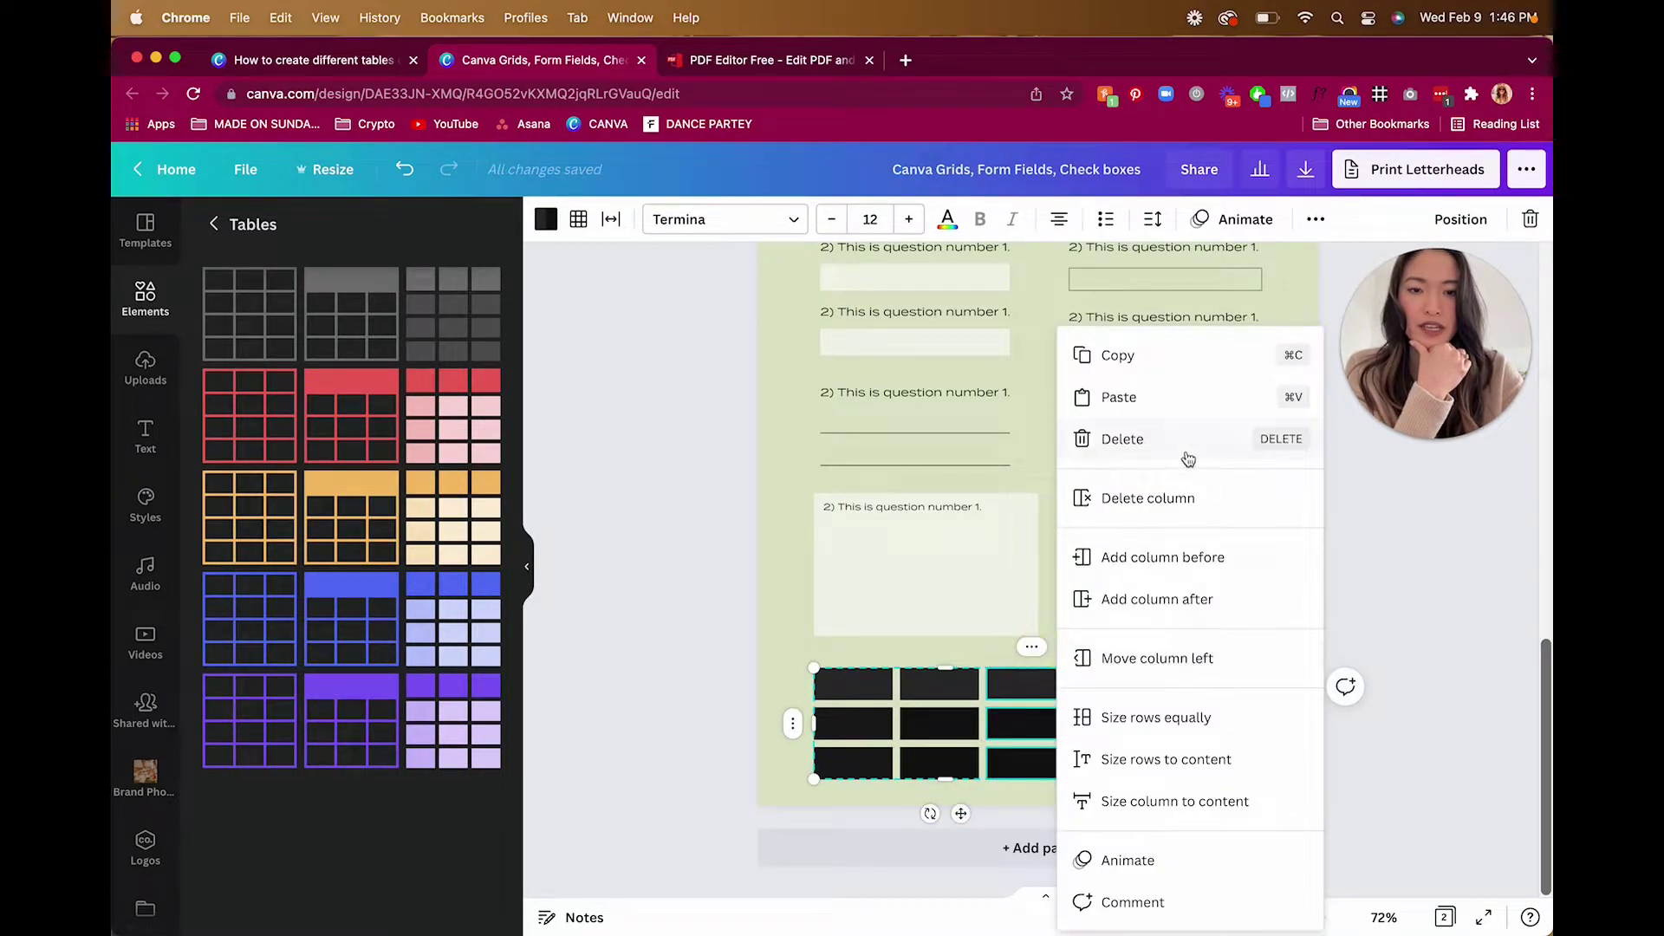
{"action": "left_click", "coordinate": [1174, 578]}
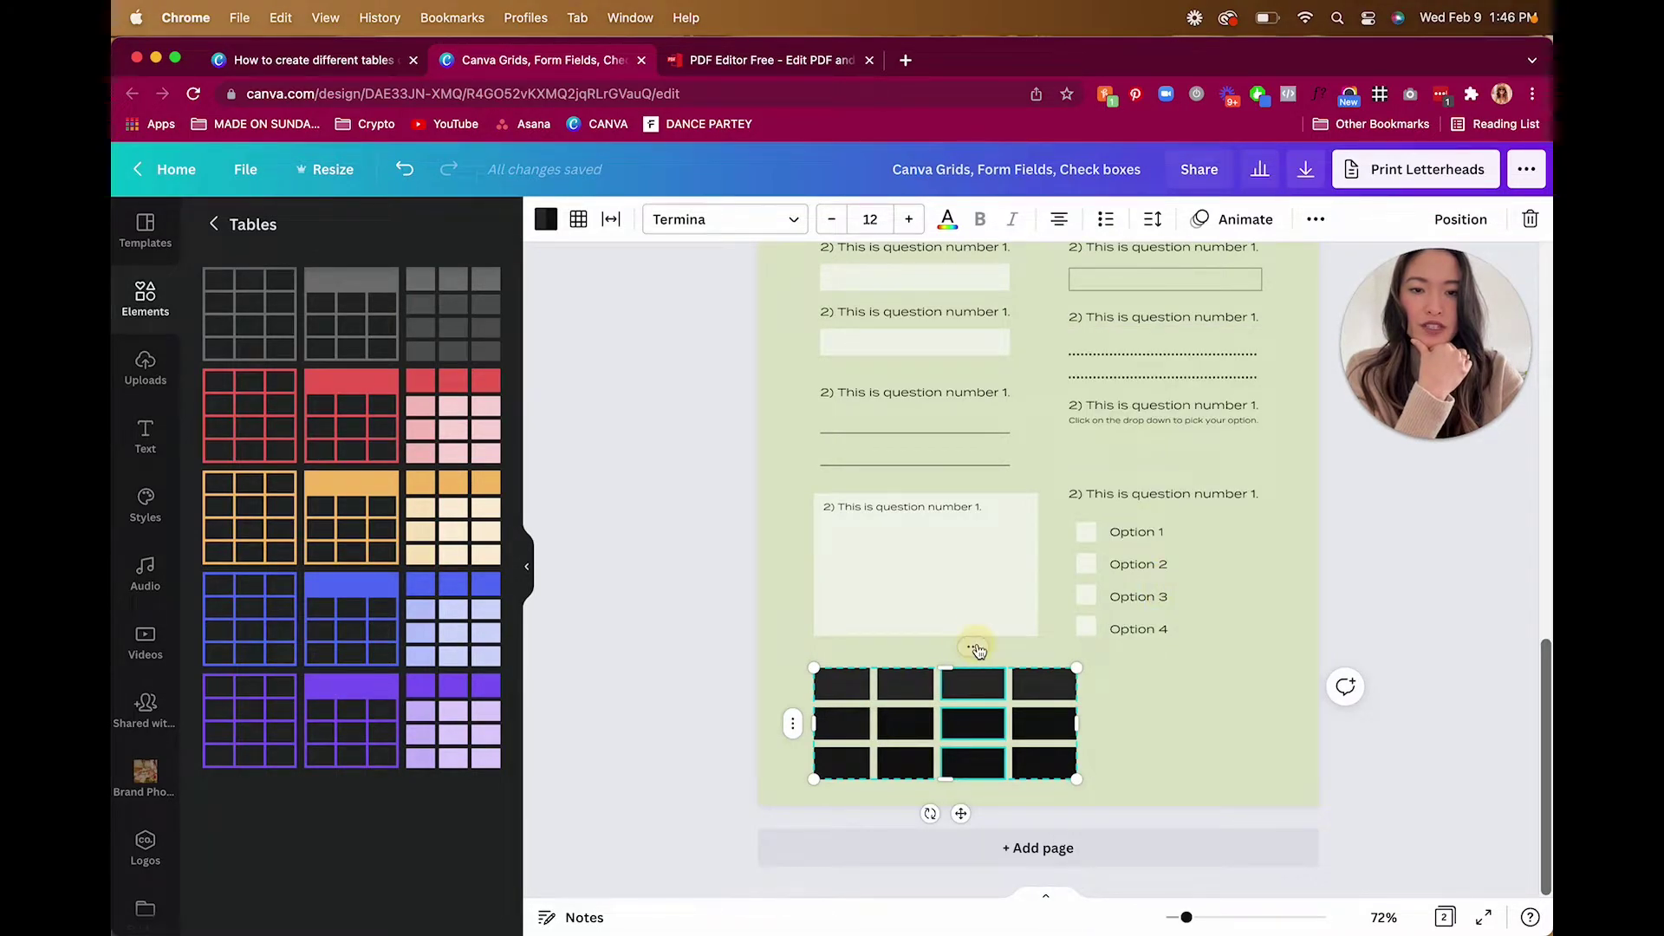
{"action": "left_click", "coordinate": [975, 648]}
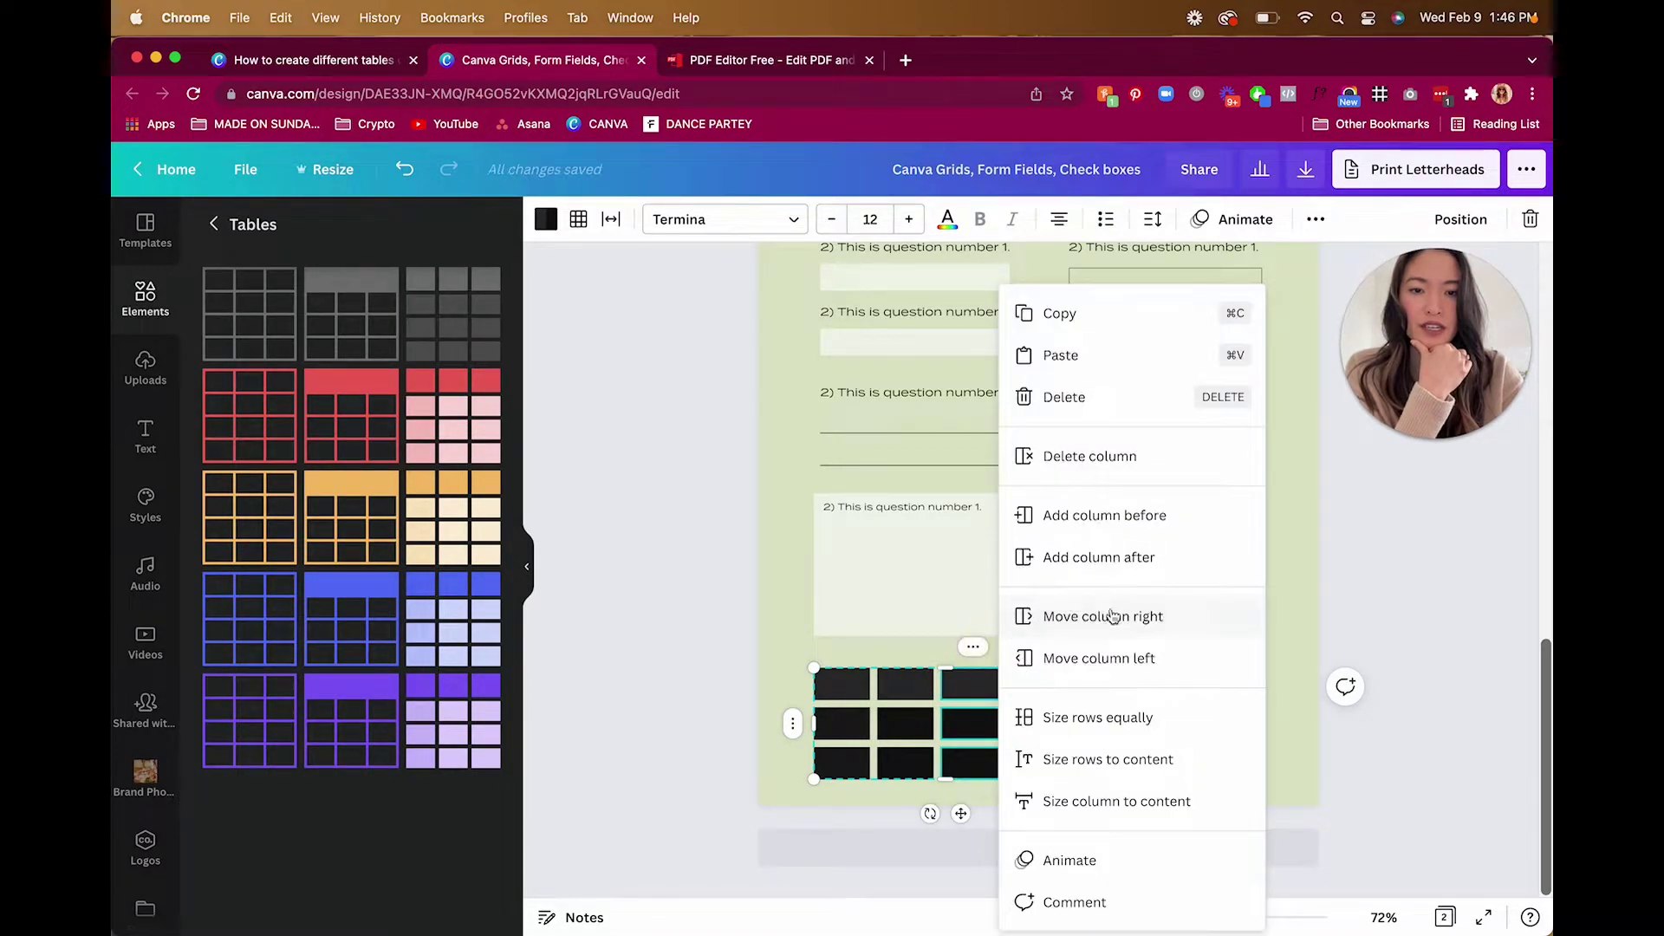
{"action": "left_click", "coordinate": [1145, 565]}
Step: Widen the table across the page to the right margin and make its five columns equally wide
{"action": "left_click", "coordinate": [1120, 710]}
{"action": "left_click", "coordinate": [1079, 721]}
{"action": "left_click_drag", "start_coordinate": [1078, 721], "coordinate": [1272, 721]}
{"action": "left_click_drag", "start_coordinate": [1025, 723], "coordinate": [1176, 716]}
{"action": "left_click_drag", "start_coordinate": [975, 719], "coordinate": [1073, 724]}
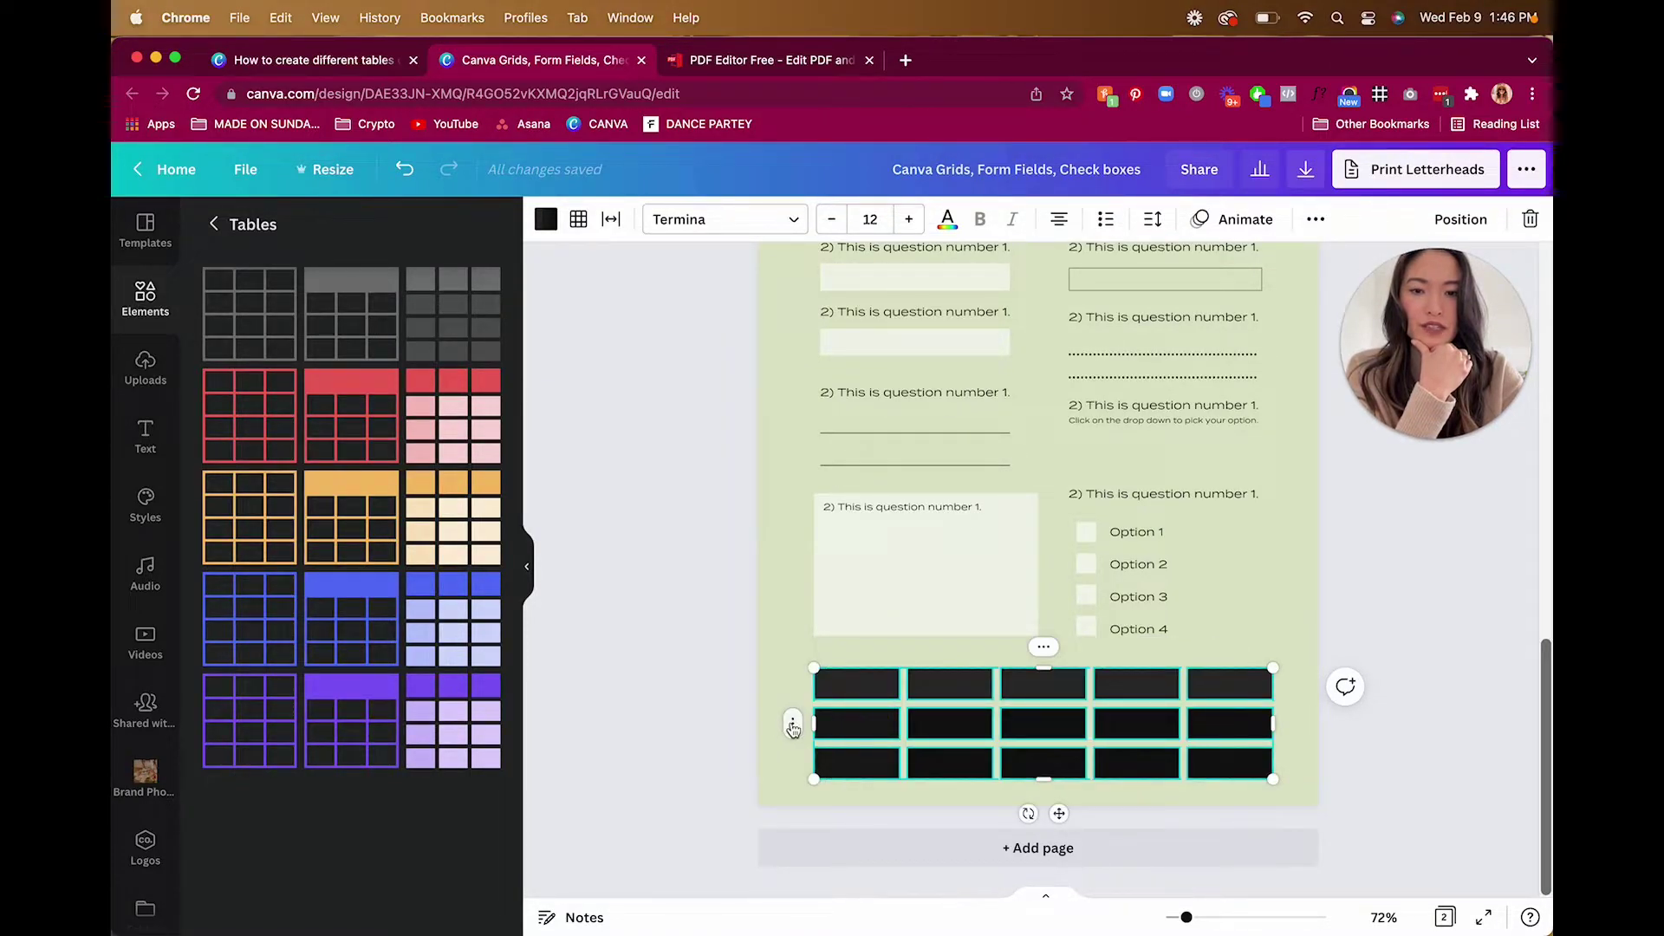
{"action": "left_click", "coordinate": [793, 724]}
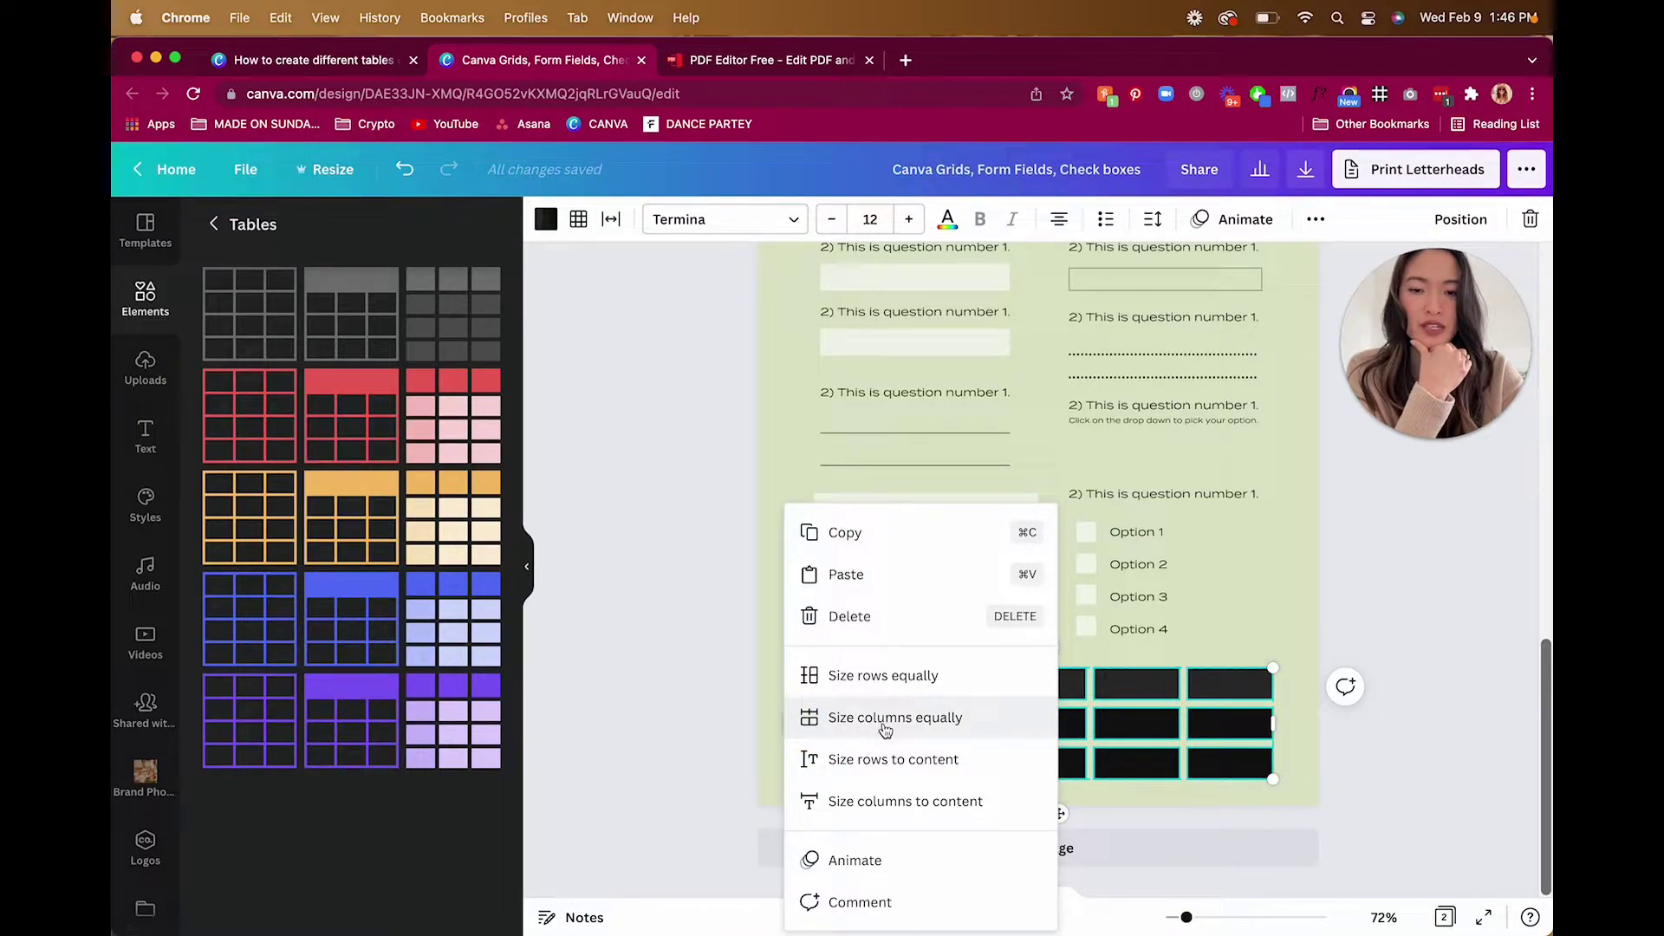
{"action": "left_click", "coordinate": [1280, 641]}
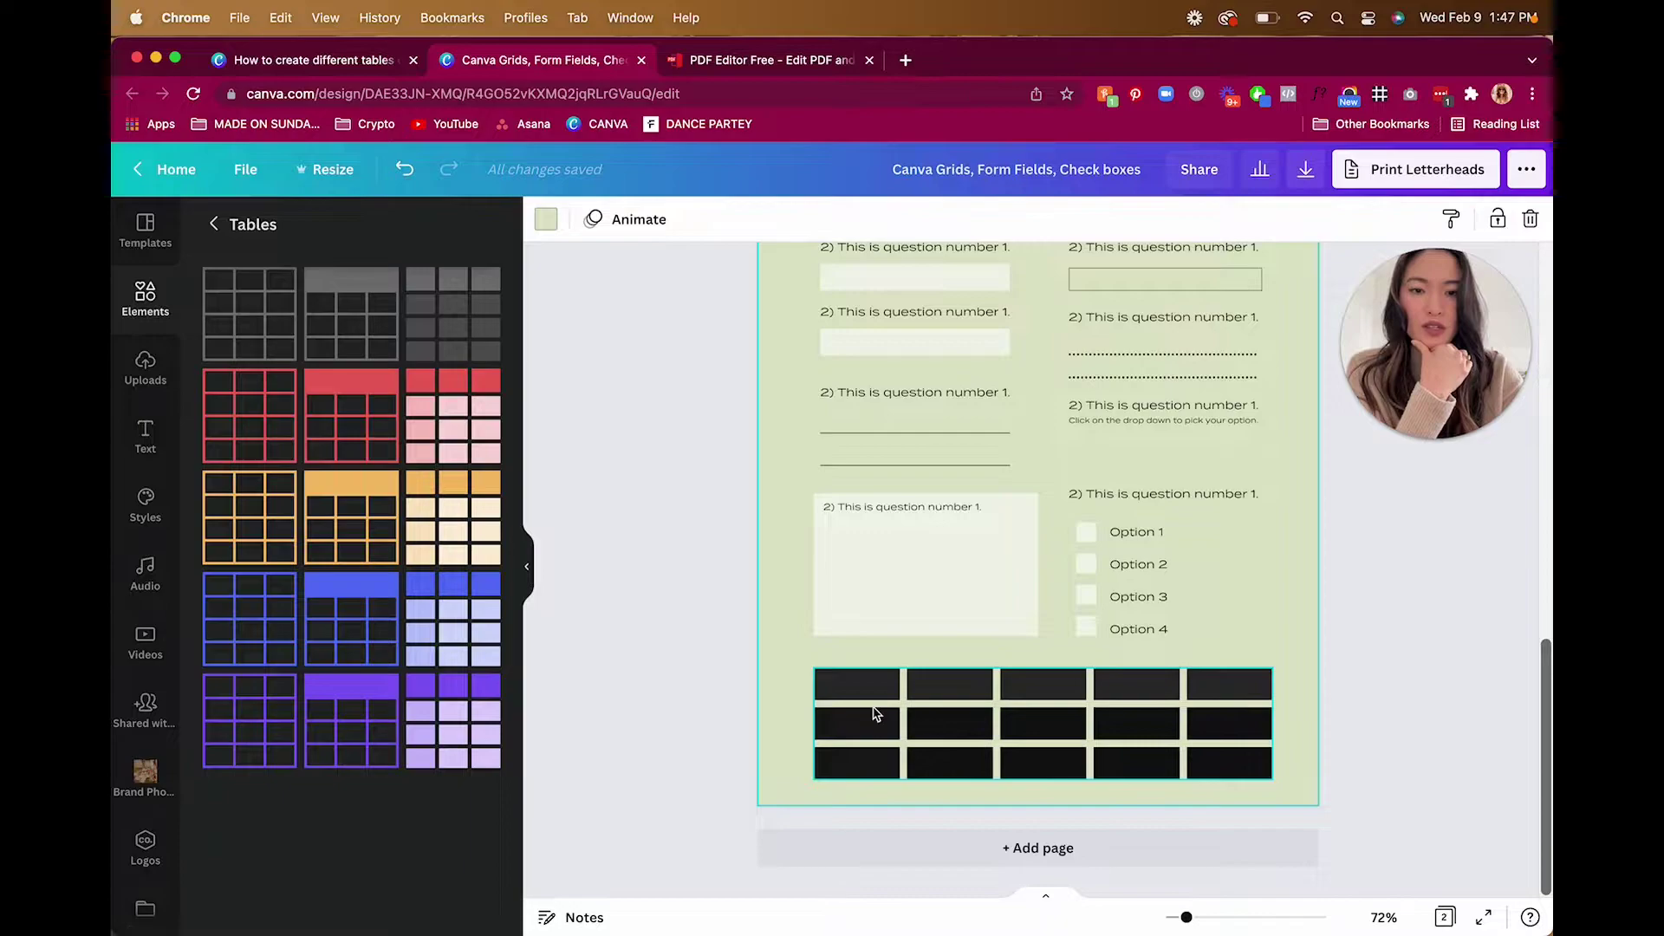
Step: Fill all the table cells with the off-white colour from the MADE ON SUNDAYS palette
{"action": "left_click", "coordinate": [1222, 683]}
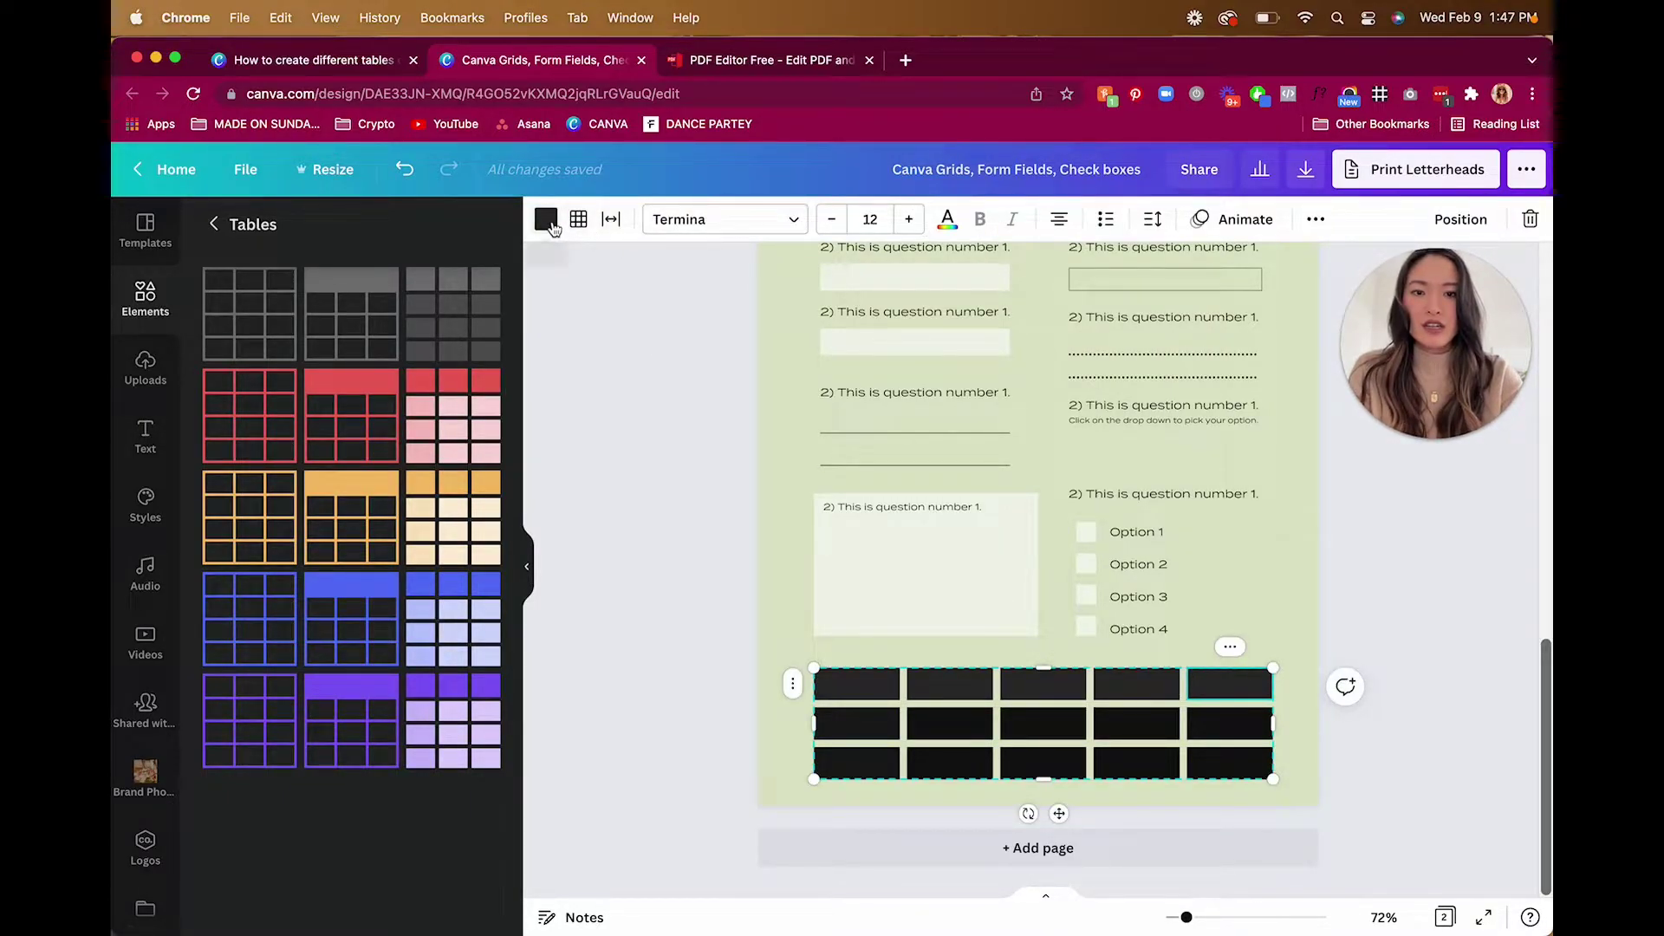
{"action": "left_click_drag", "start_coordinate": [1312, 668], "coordinate": [830, 787]}
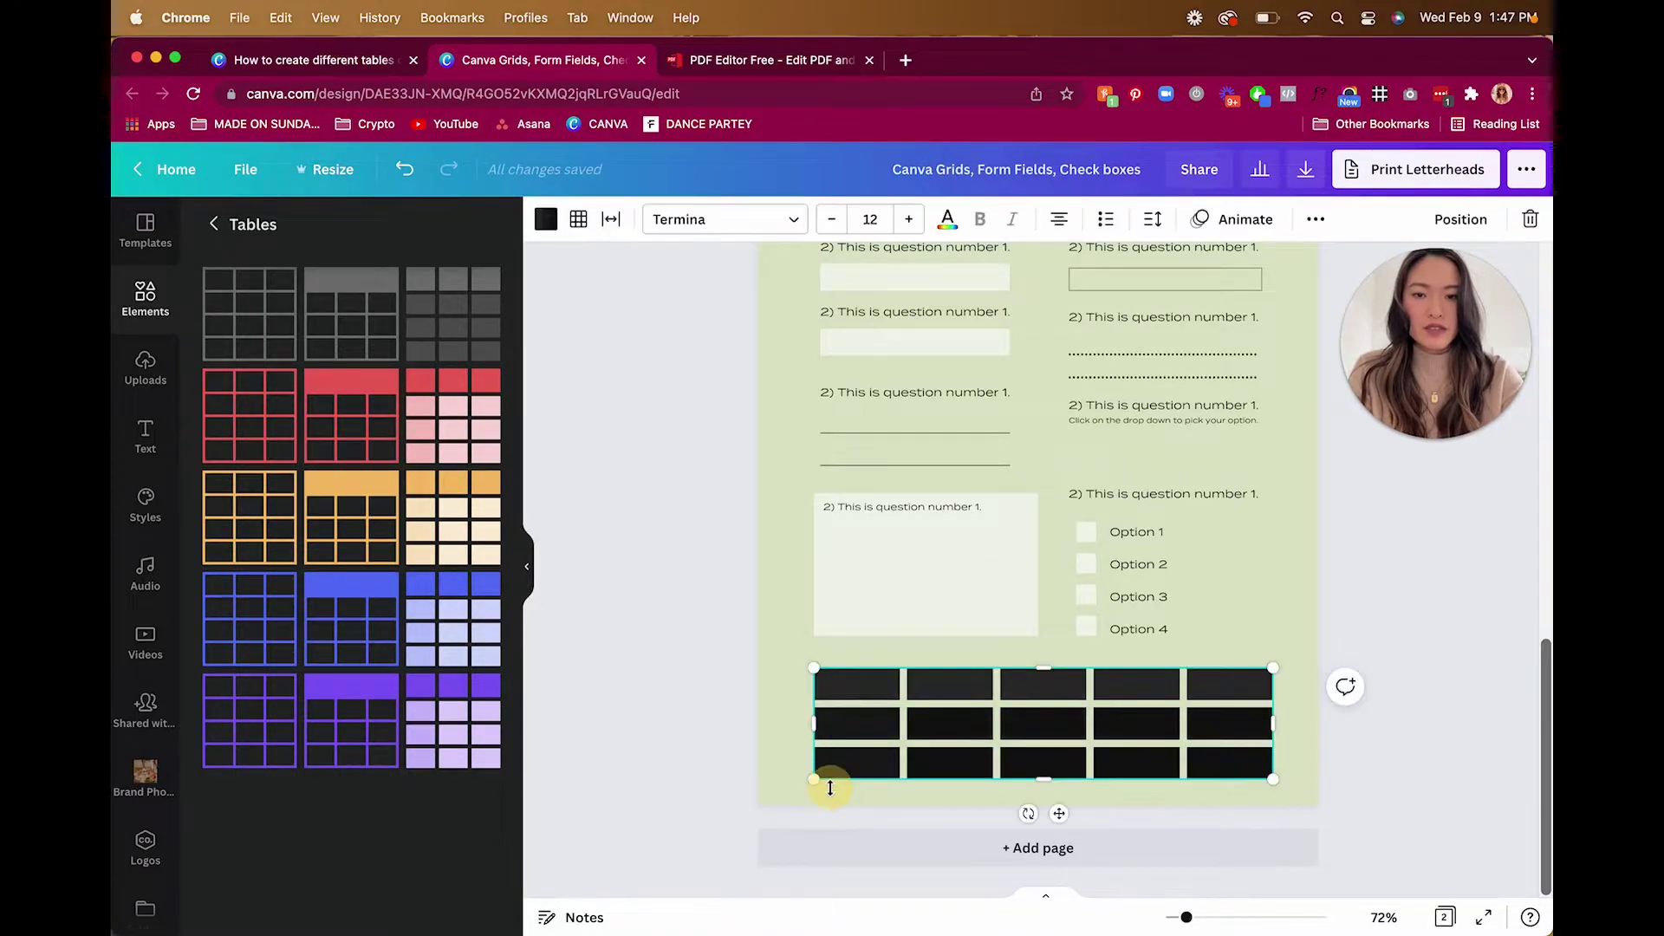
{"action": "left_click", "coordinate": [545, 219]}
{"action": "left_click", "coordinate": [381, 506]}
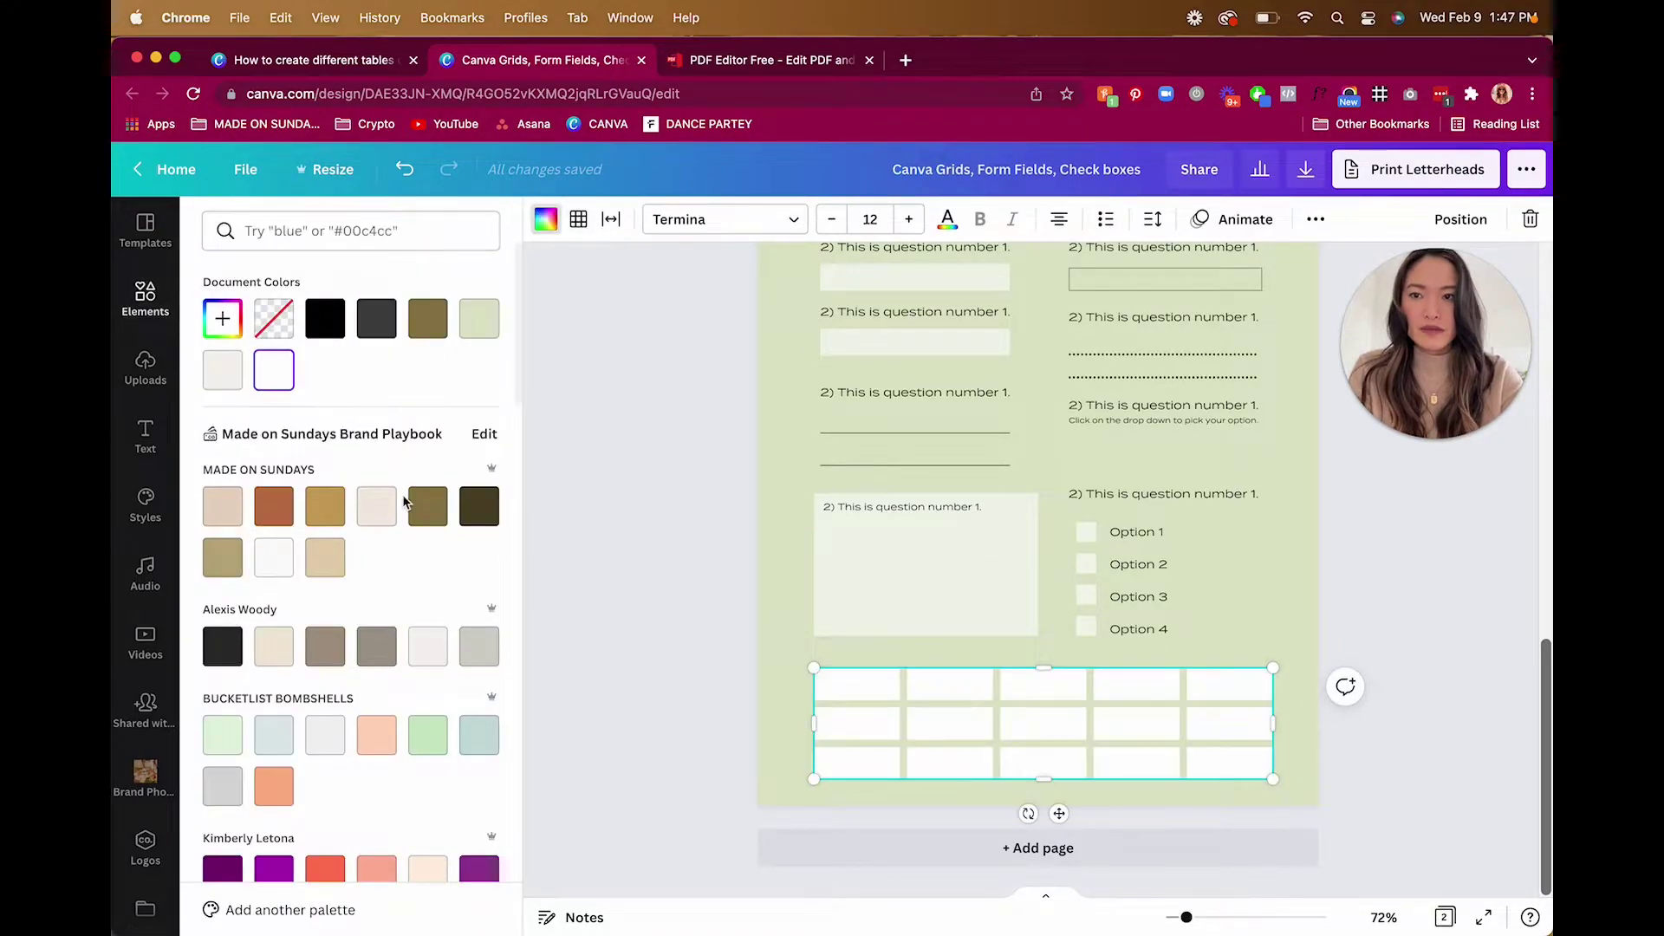
{"action": "left_click", "coordinate": [371, 520]}
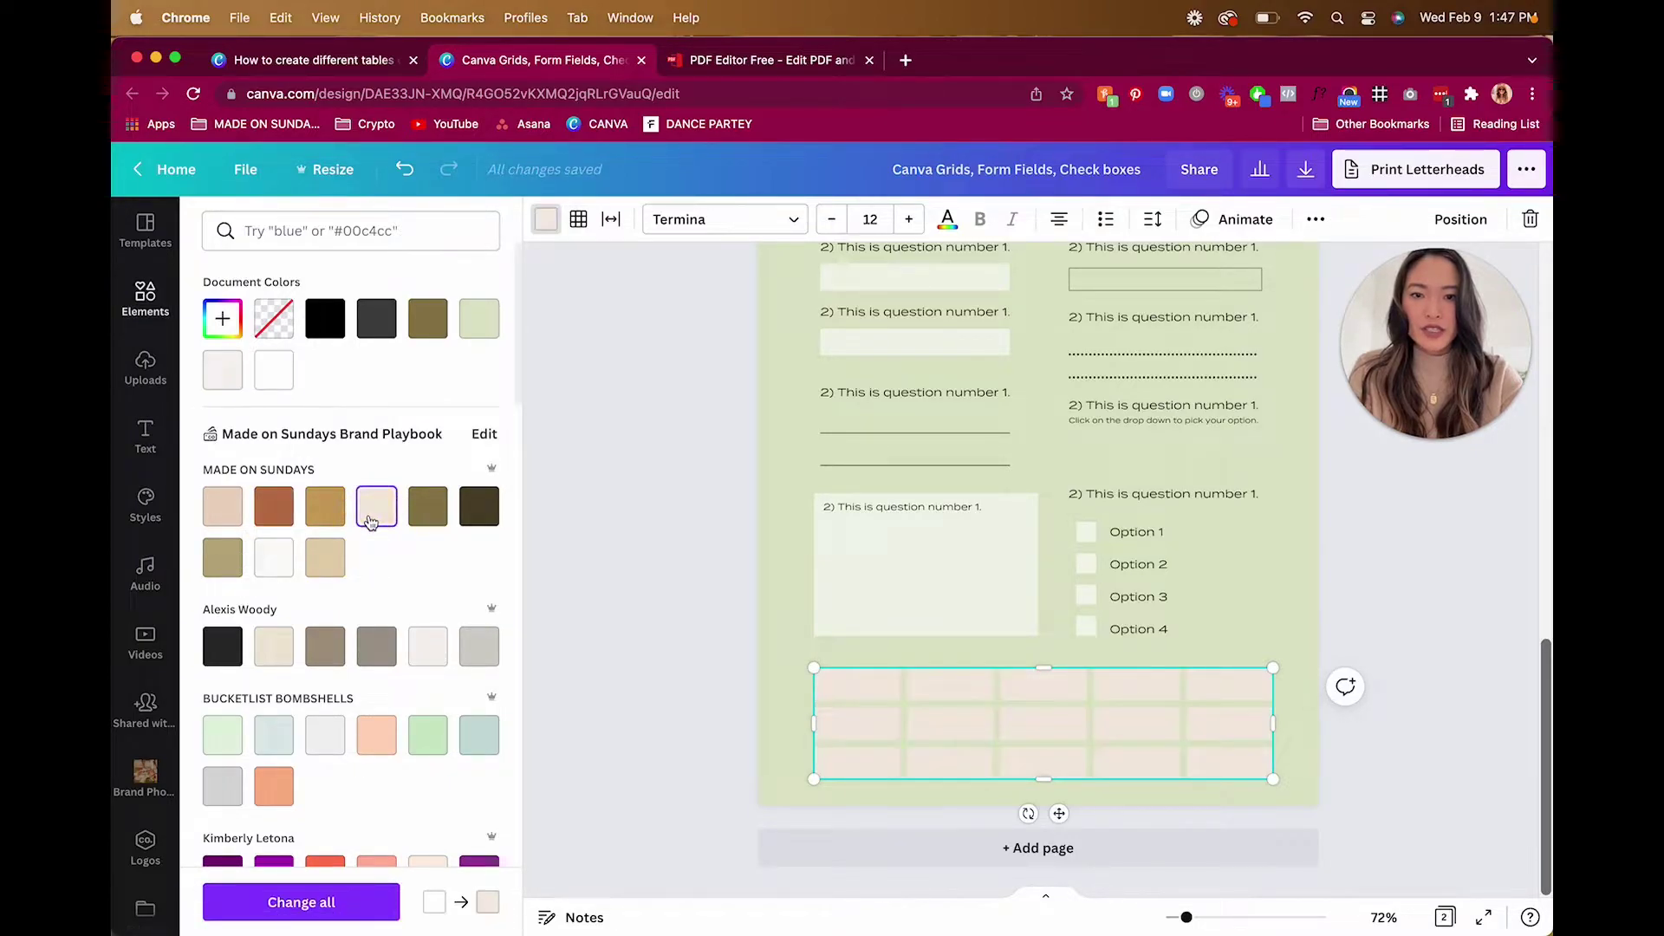
{"action": "left_click", "coordinate": [284, 562]}
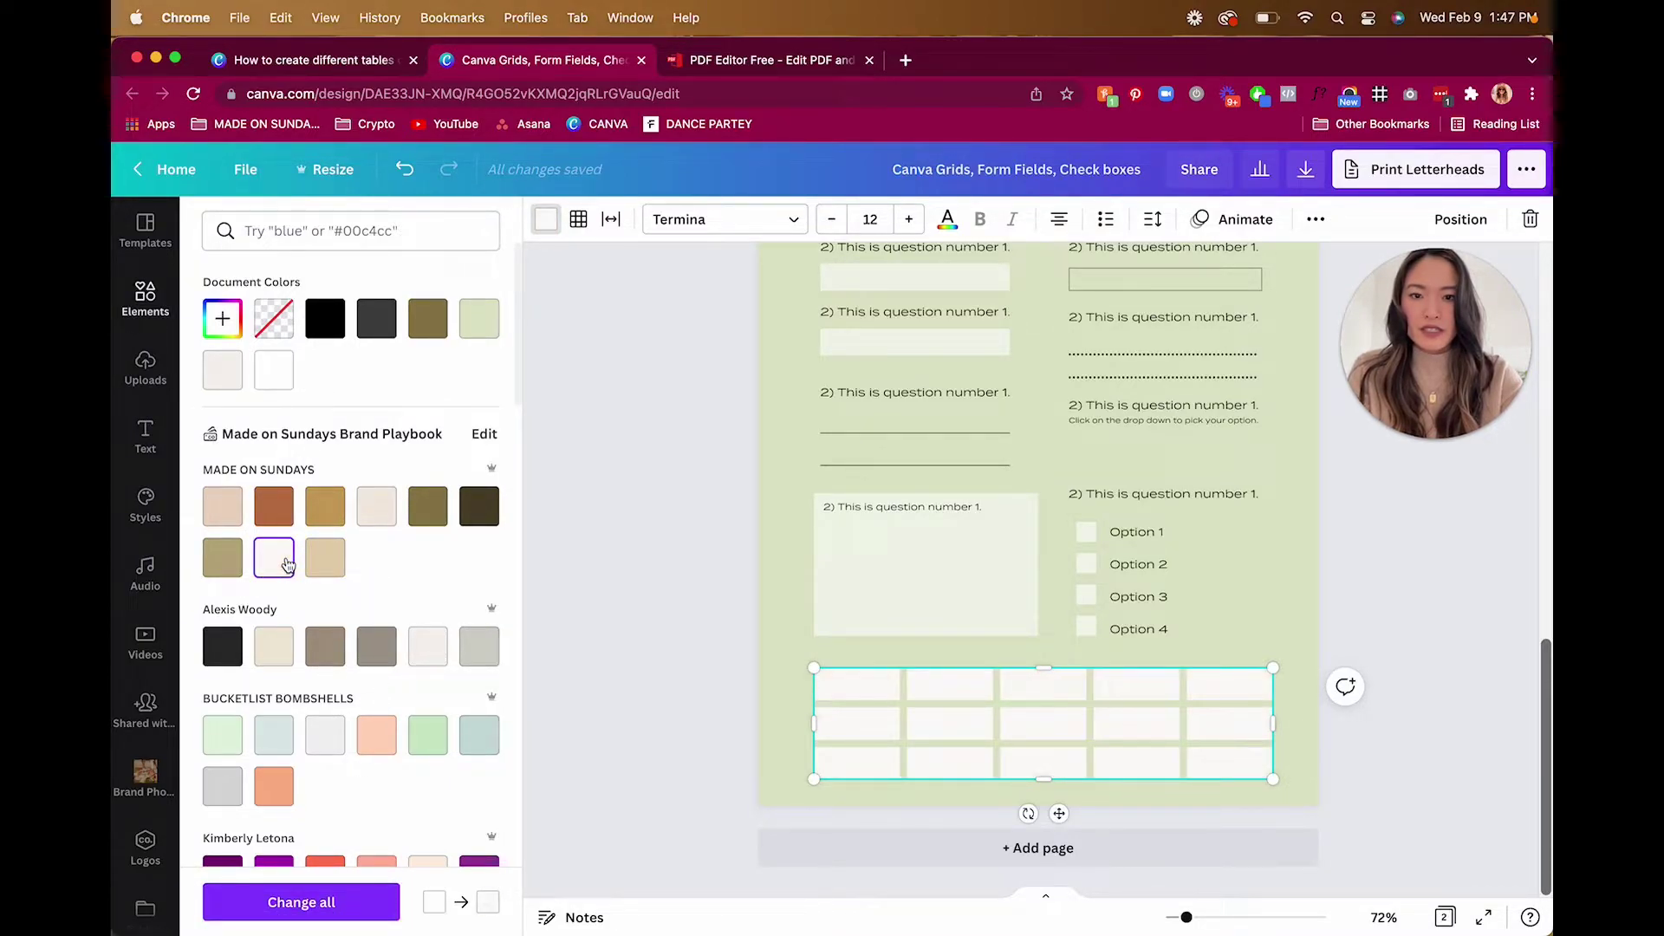
{"action": "left_click", "coordinate": [617, 618]}
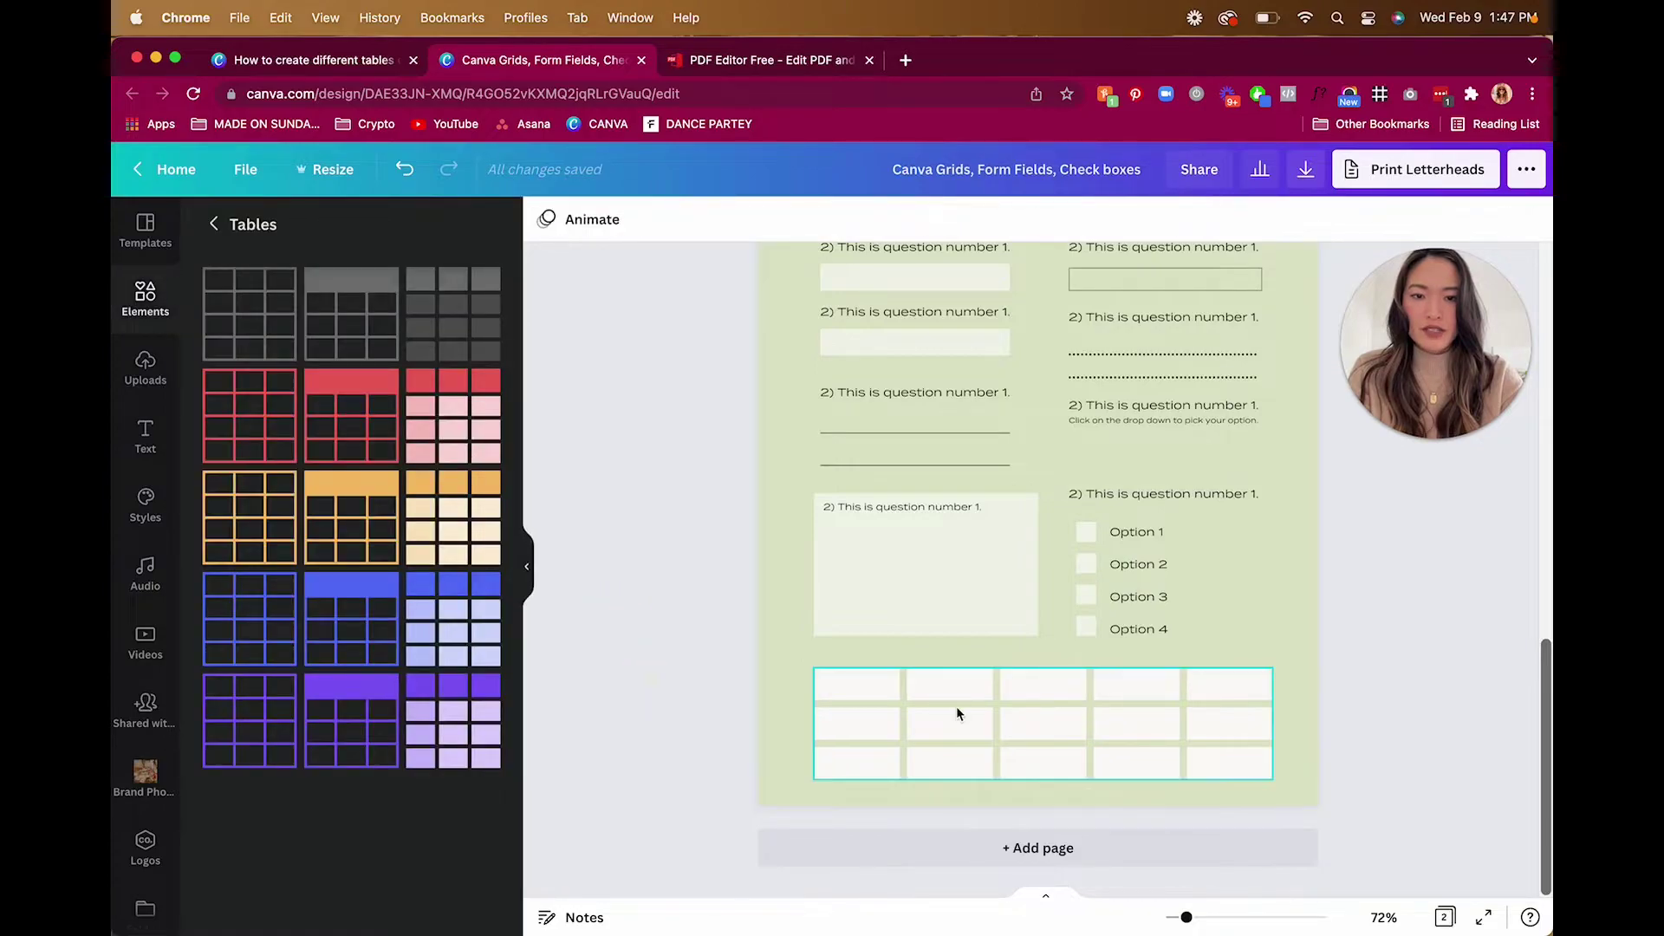
{"action": "left_click", "coordinate": [842, 689]}
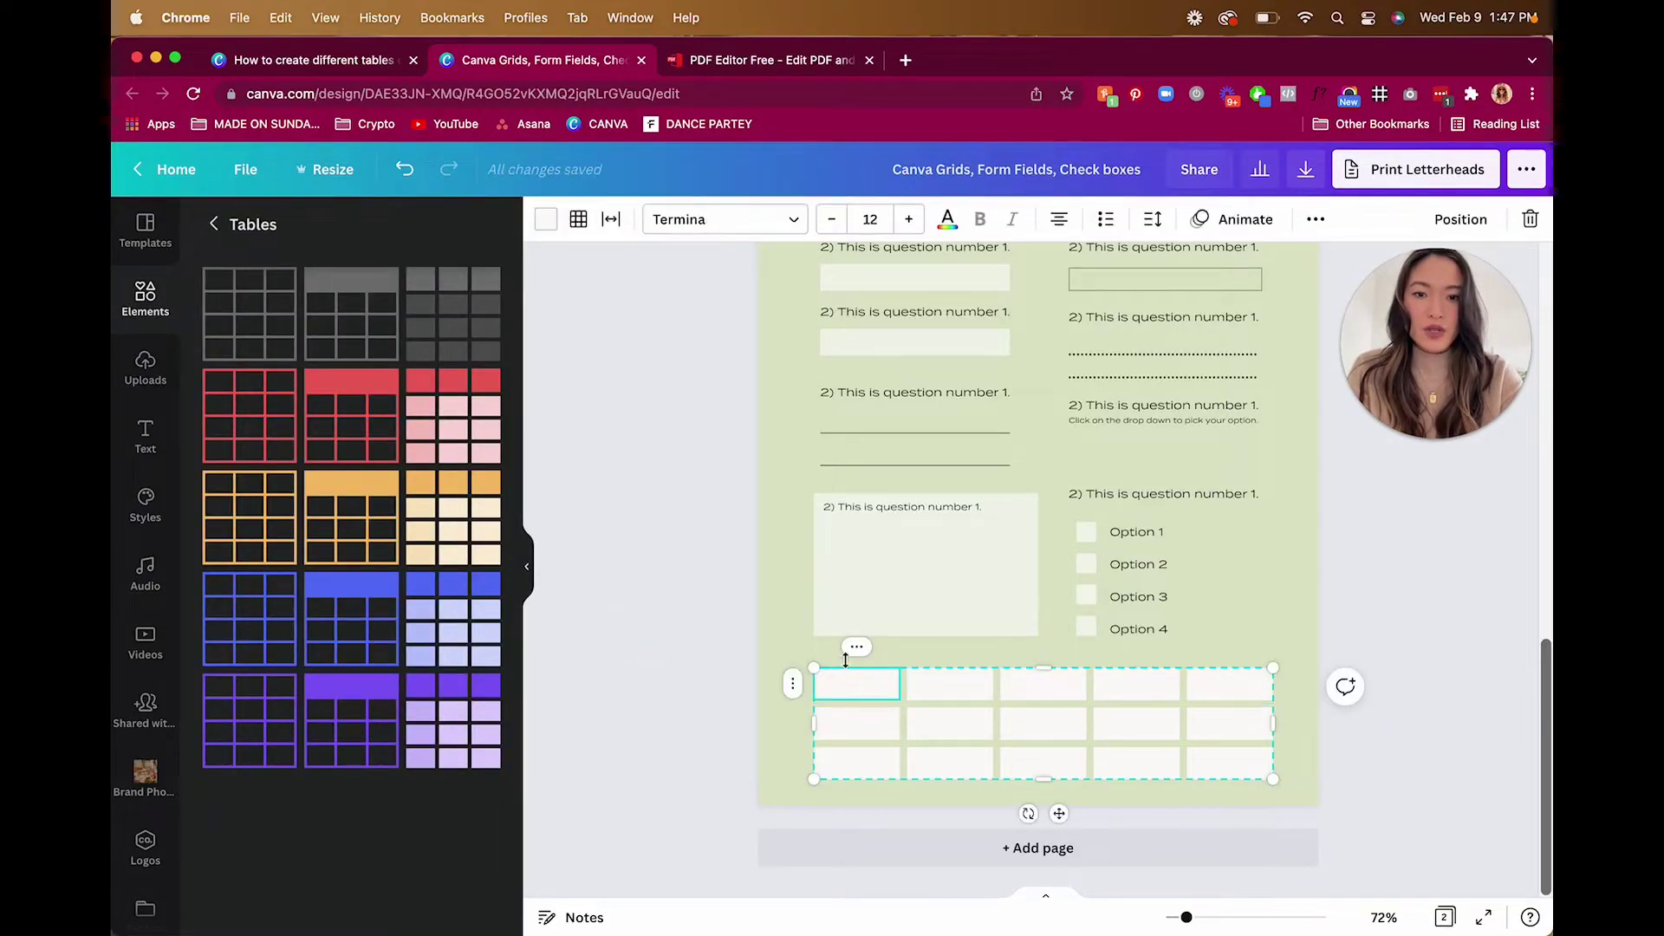
{"action": "left_click", "coordinate": [858, 648]}
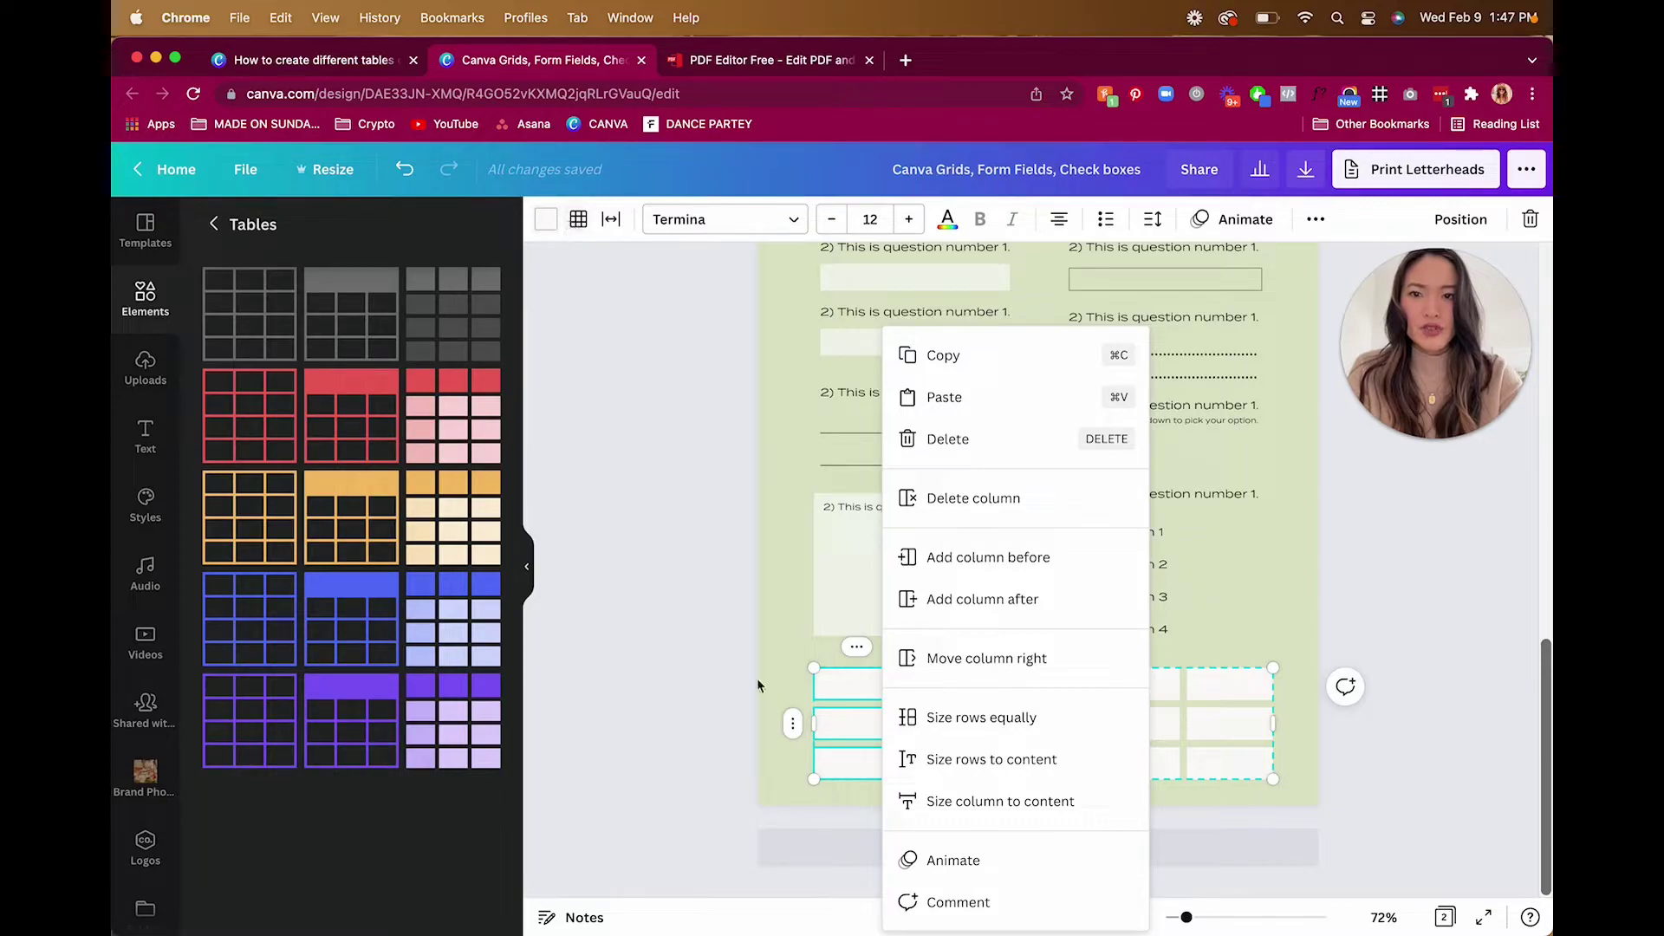
{"action": "left_click", "coordinate": [719, 702]}
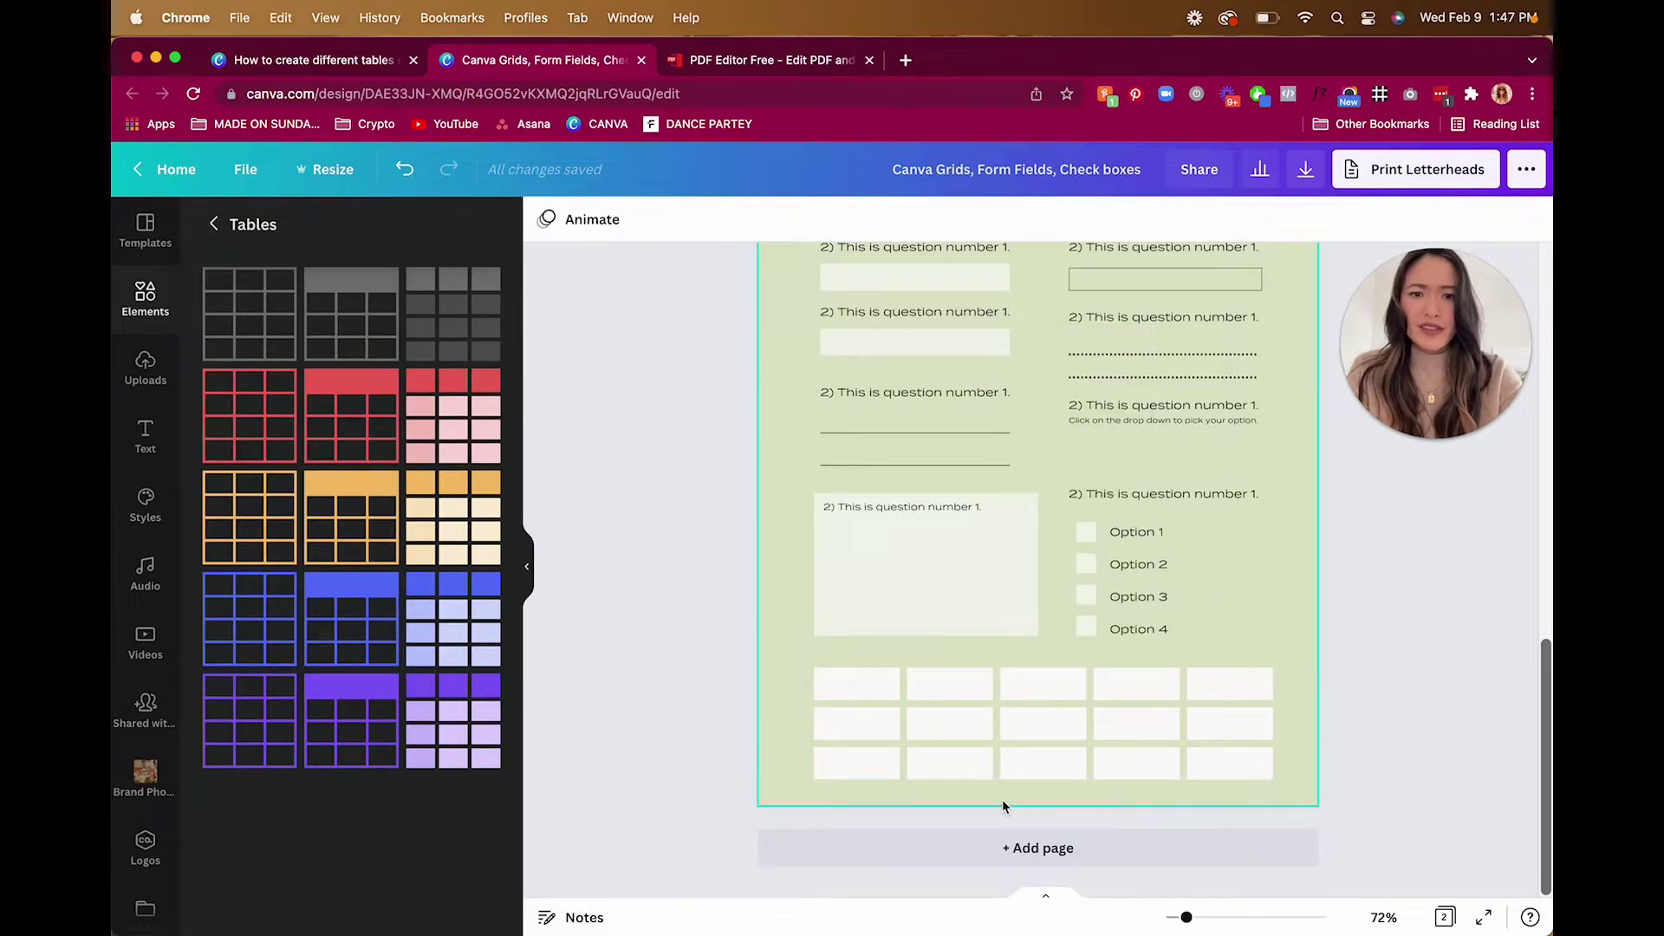
Step: Place a copy of the Option 1 label in the table's first cell and change its text to Monday
{"action": "left_click", "coordinate": [140, 453]}
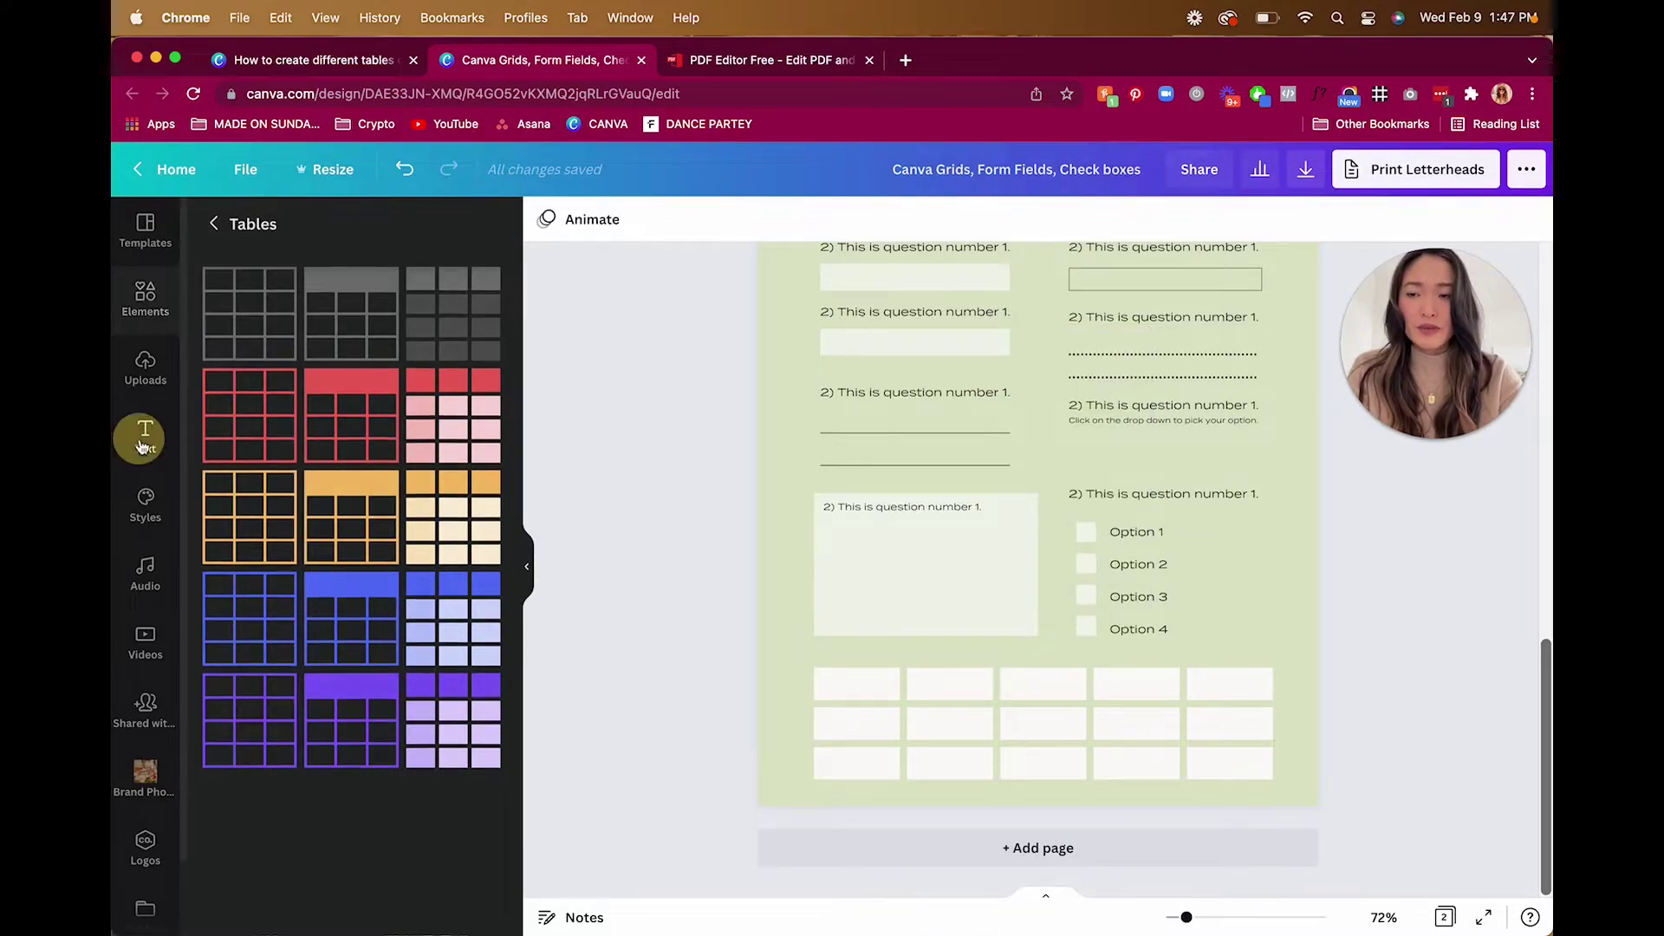
{"action": "left_click", "coordinate": [1224, 558]}
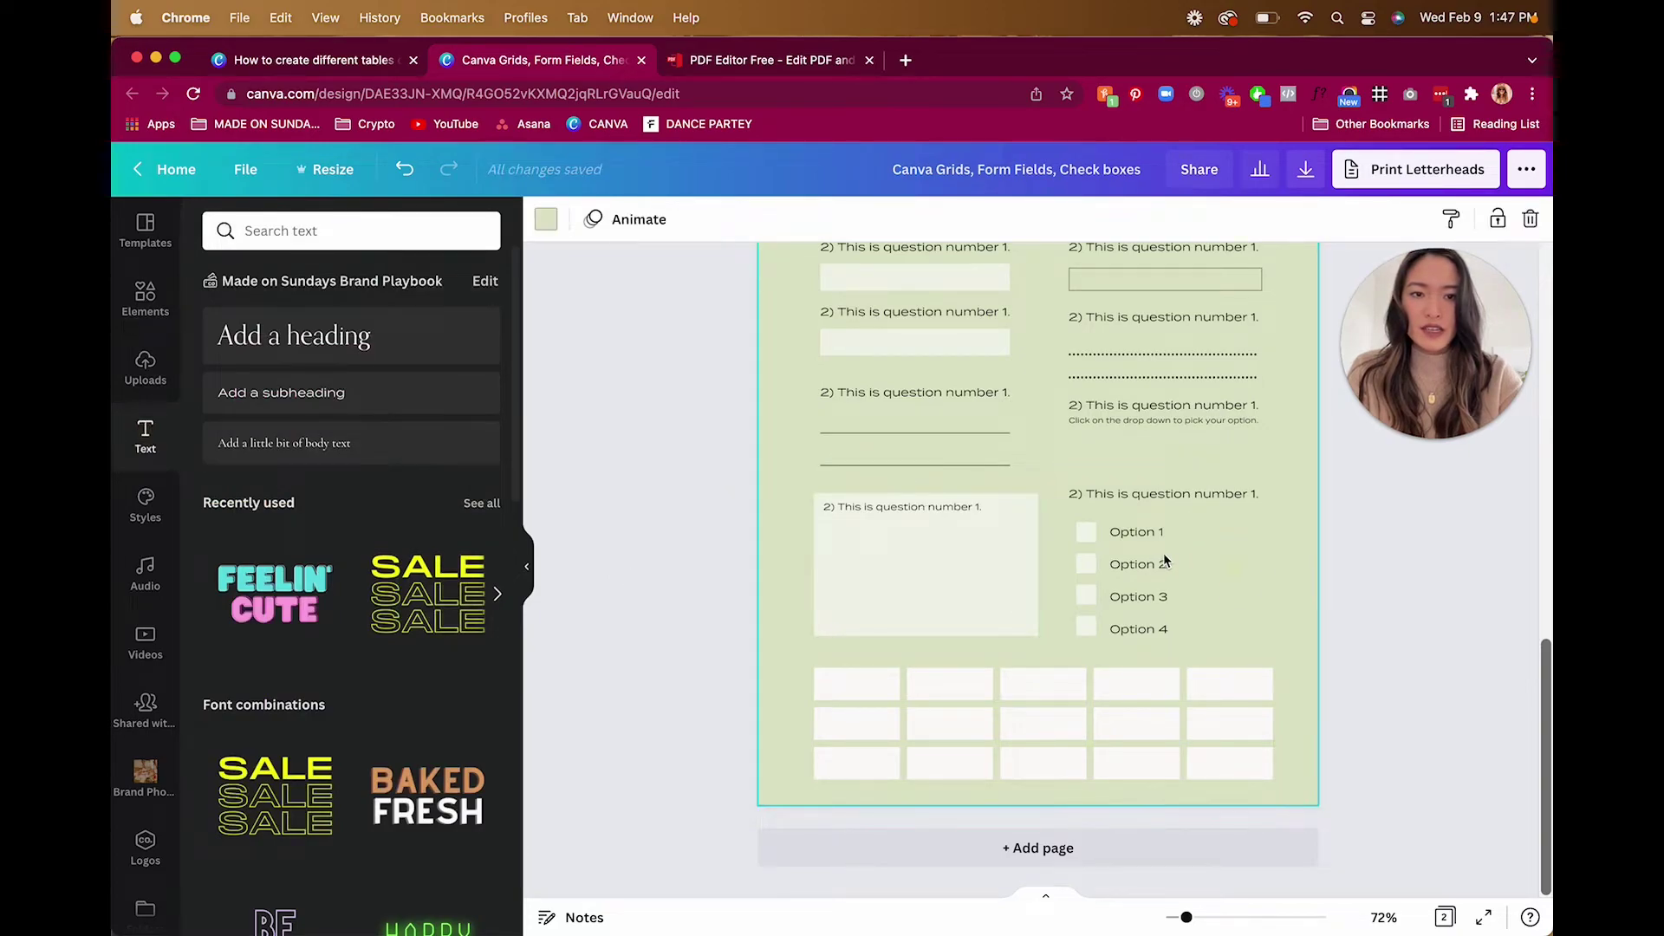
{"action": "left_click_drag", "start_coordinate": [1146, 533], "coordinate": [864, 685]}
{"action": "double_click", "coordinate": [858, 685]}
{"action": "type", "text": "Monday"}
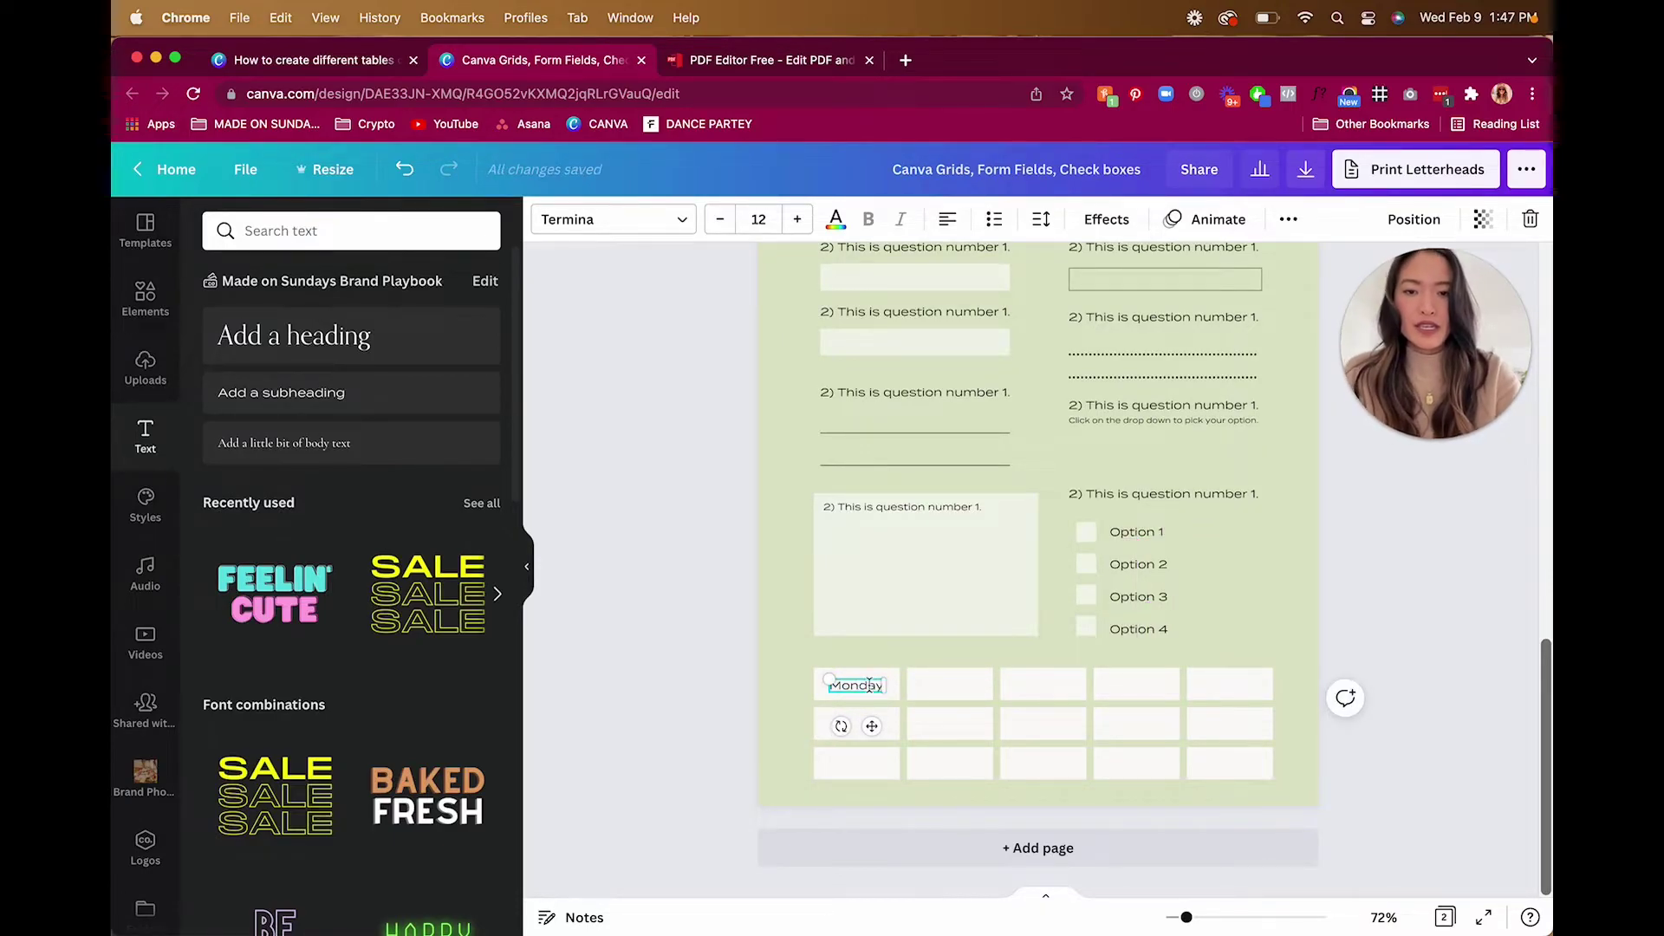
{"action": "left_click", "coordinate": [751, 706]}
Step: Place a copy of the Monday label in the second header cell and change its text to Tuesday
{"action": "left_click_drag", "start_coordinate": [857, 685], "coordinate": [955, 684]}
{"action": "double_click", "coordinate": [955, 684]}
{"action": "type", "text": "Tuesday"}
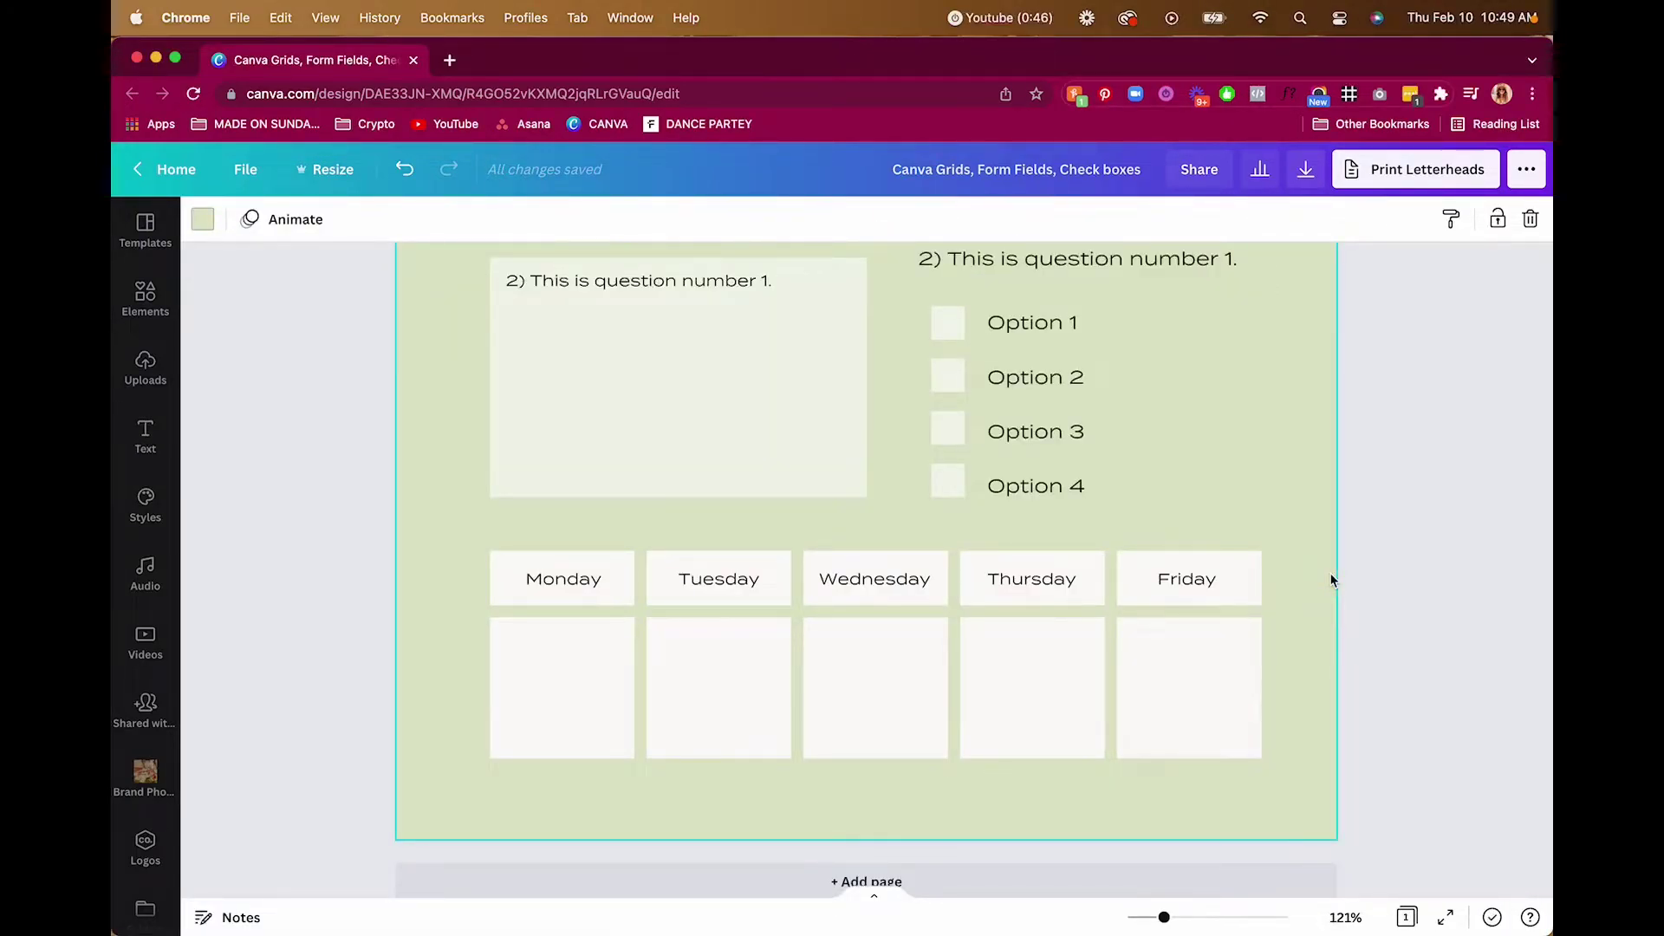
Step: Move the separate Monday text label out of the first header cell and delete it
{"action": "scroll", "coordinate": [1332, 580], "scroll_direction": "down", "scroll_amount": 2}
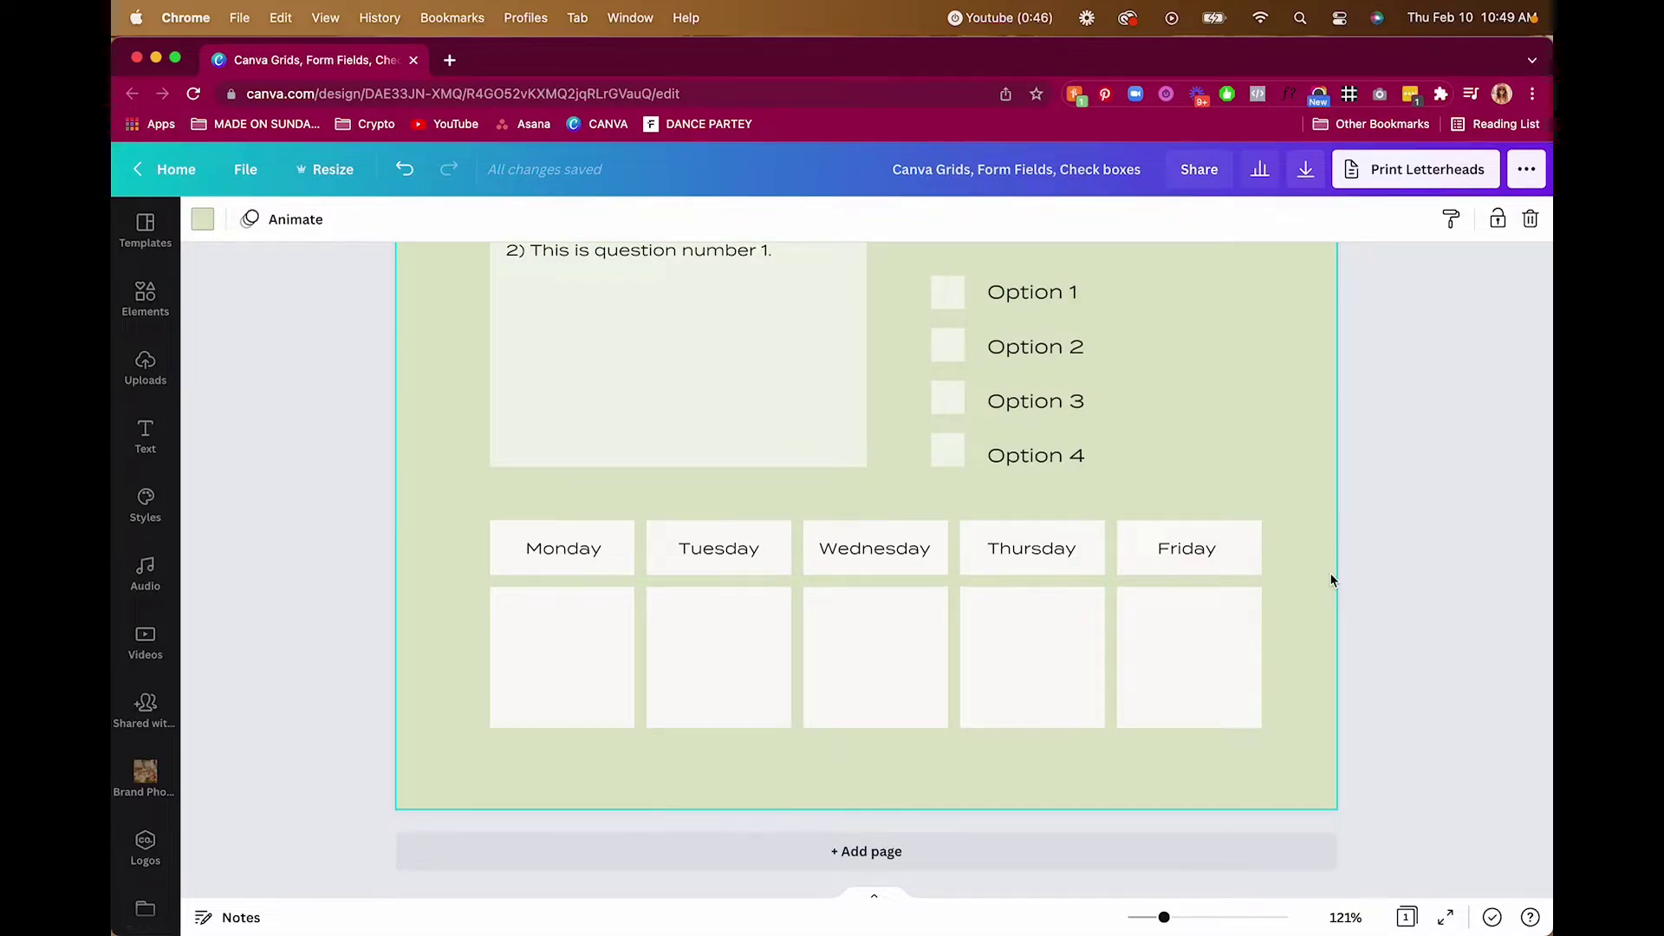
{"action": "left_click", "coordinate": [578, 554]}
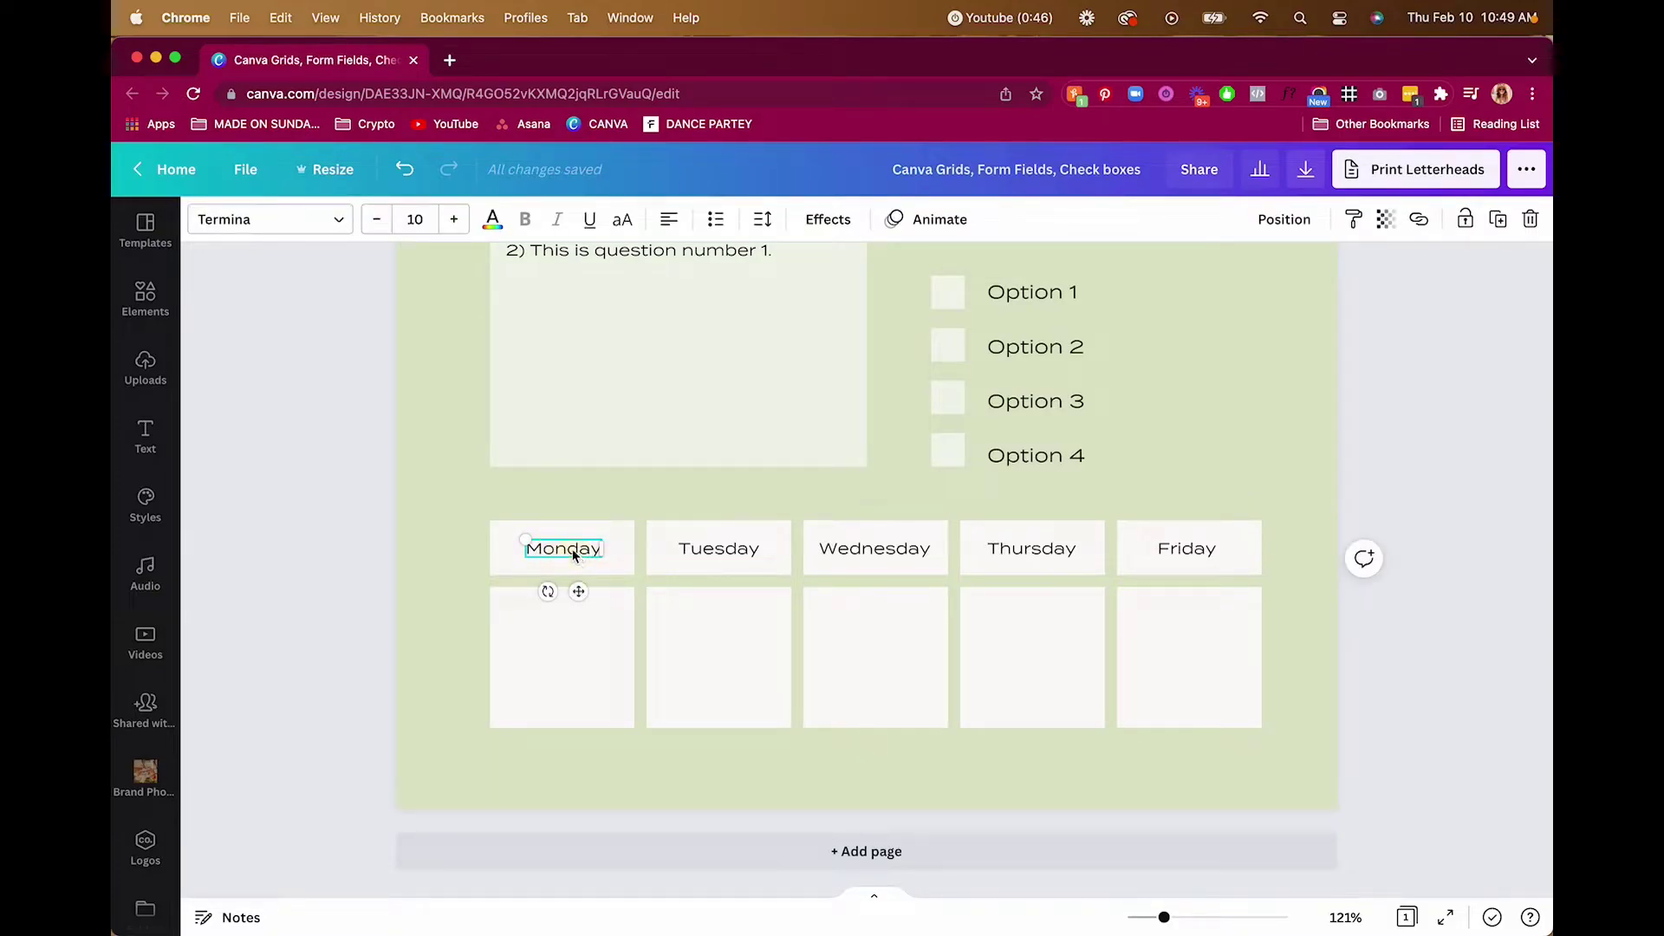
{"action": "left_click_drag", "start_coordinate": [572, 548], "coordinate": [568, 501]}
{"action": "left_click", "coordinate": [561, 566]}
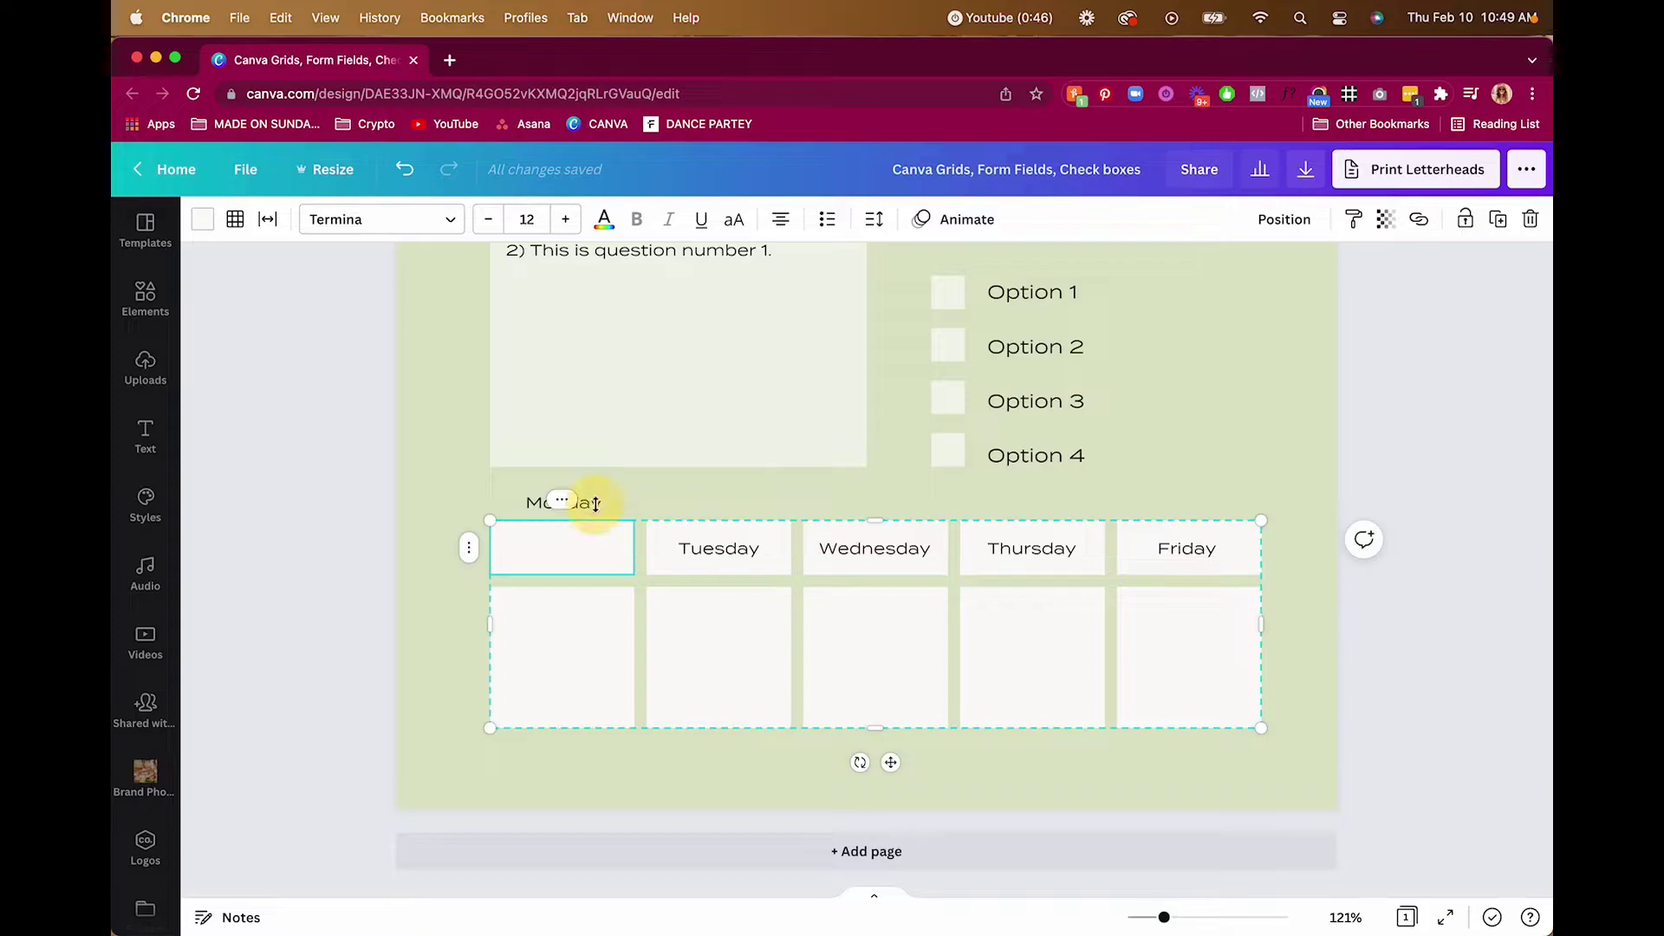
{"action": "left_click", "coordinate": [625, 487]}
{"action": "left_click", "coordinate": [586, 504]}
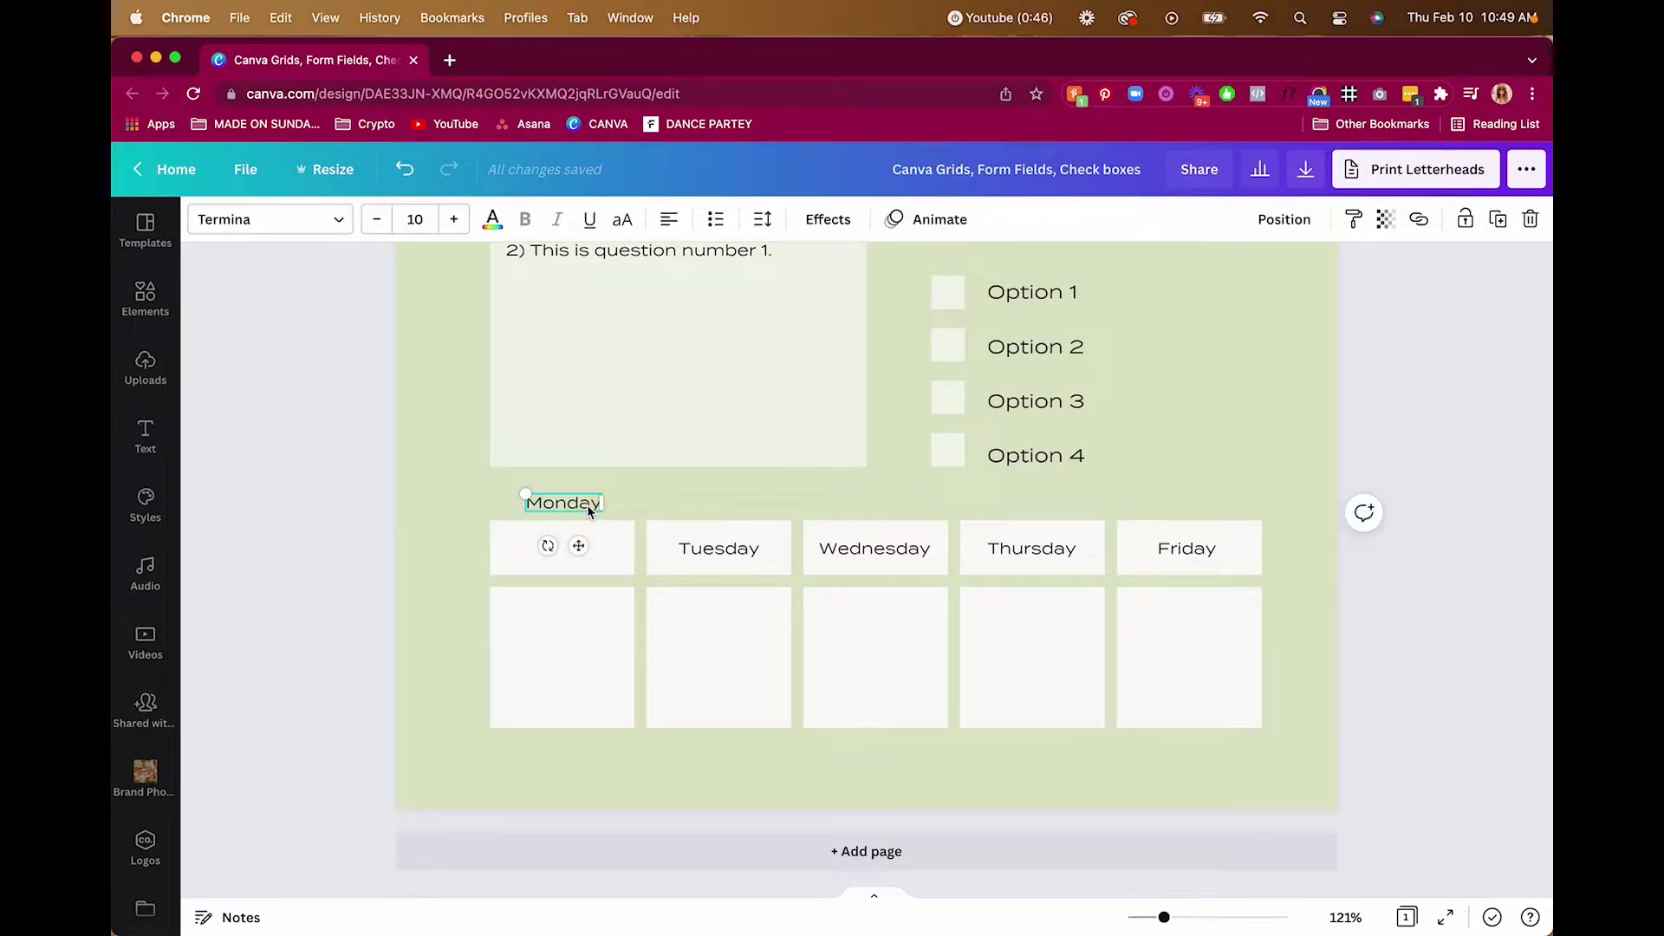
{"action": "key", "text": "Delete"}
Step: Enter Monday directly in the table's first header cell using the dark brown text colour from the MADE ON SUNDAYS palette
{"action": "left_click", "coordinate": [557, 553]}
{"action": "left_click", "coordinate": [562, 550]}
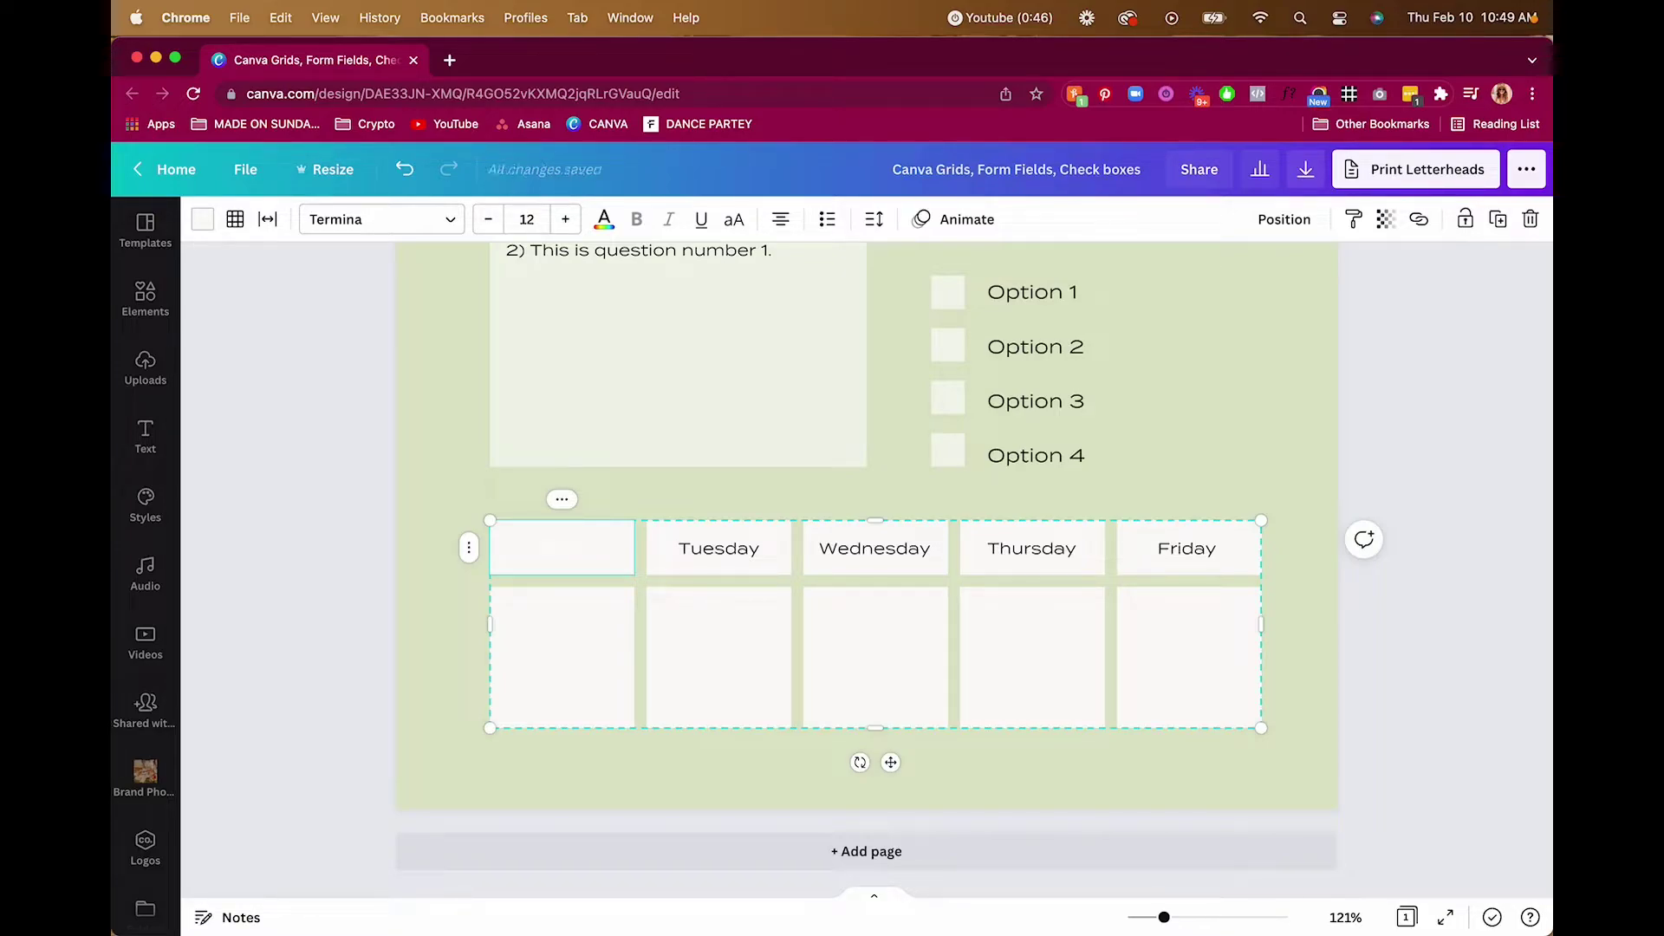
{"action": "left_click", "coordinate": [606, 220]}
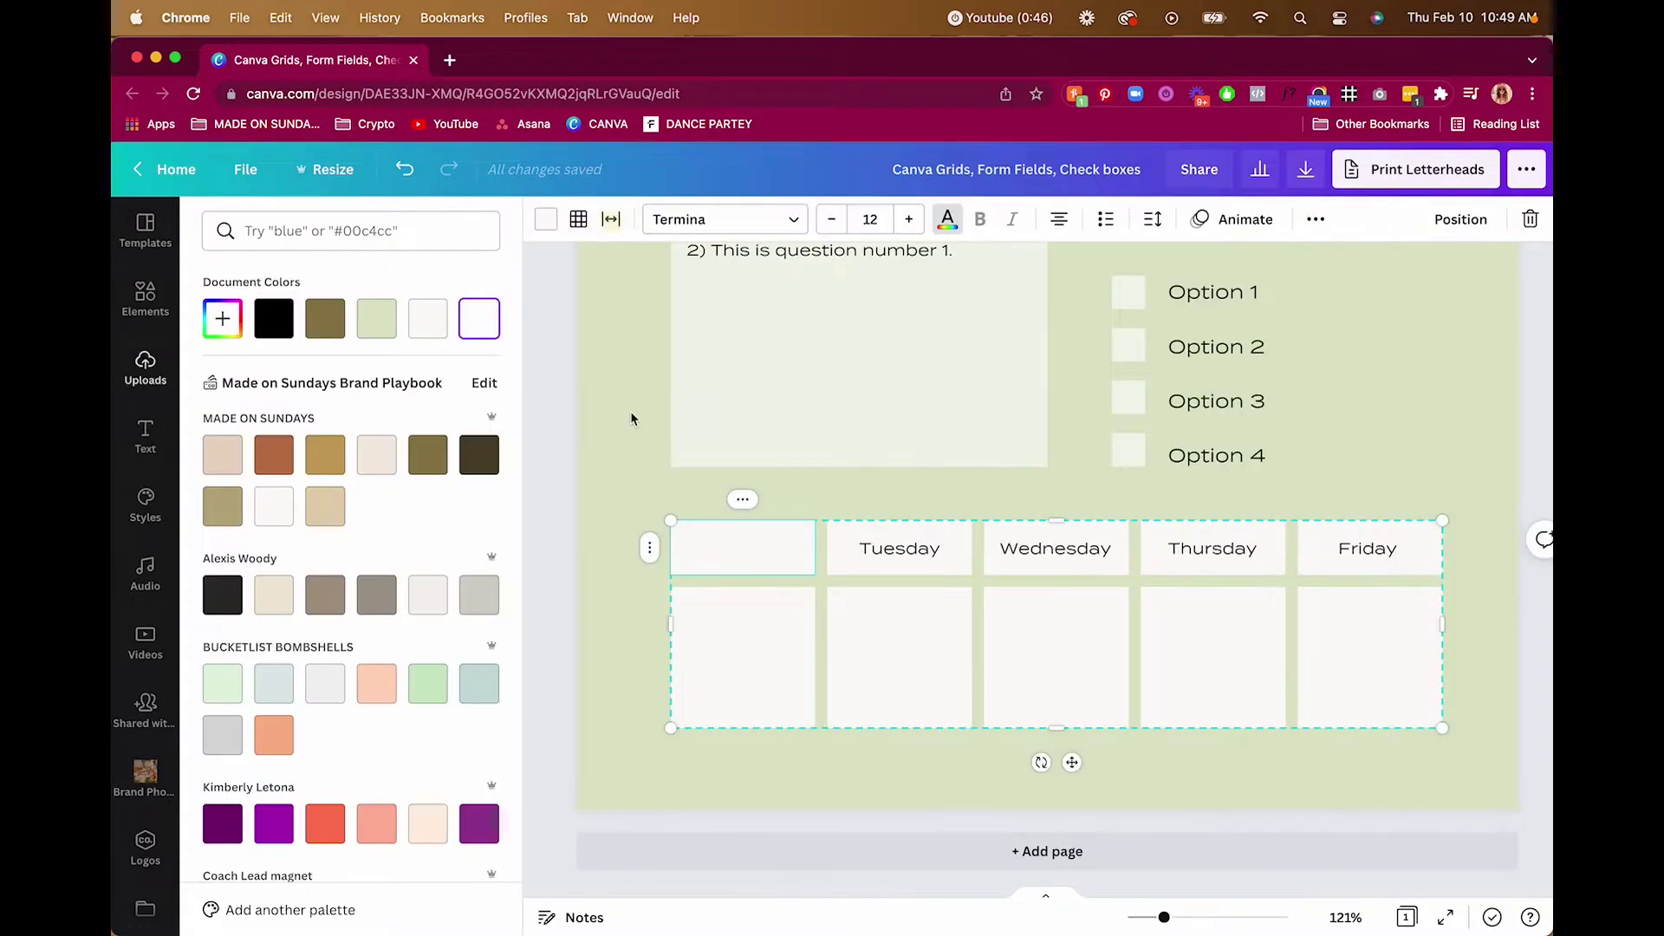
{"action": "left_click", "coordinate": [479, 454]}
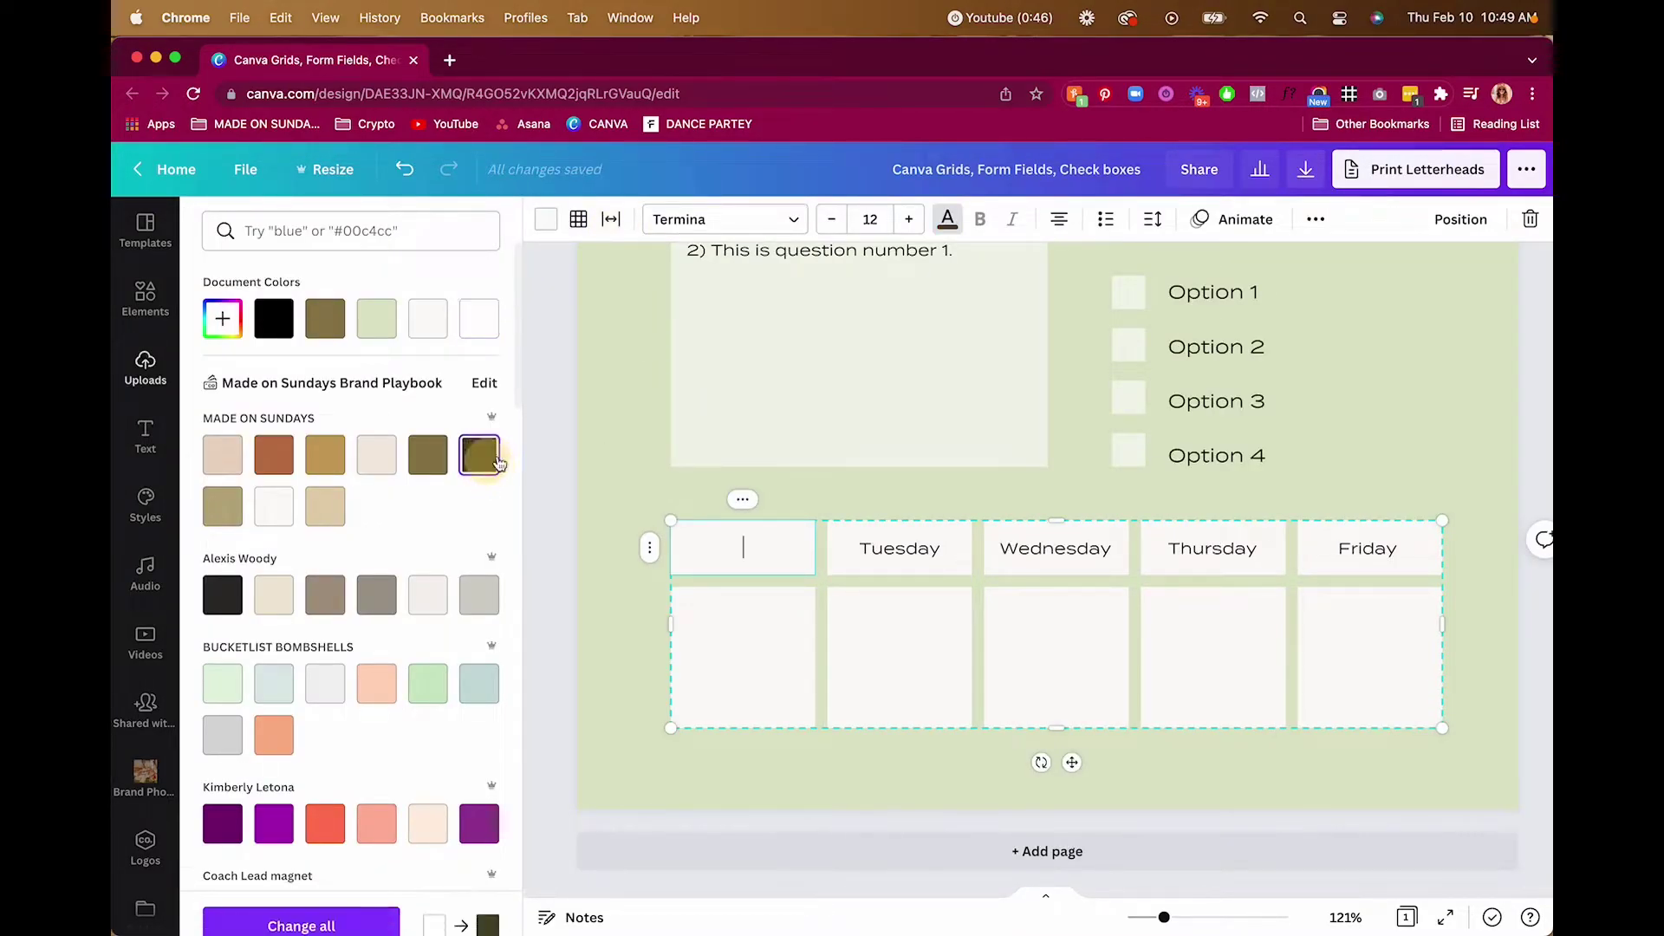
{"action": "left_click", "coordinate": [748, 548]}
{"action": "type", "text": "Monday"}
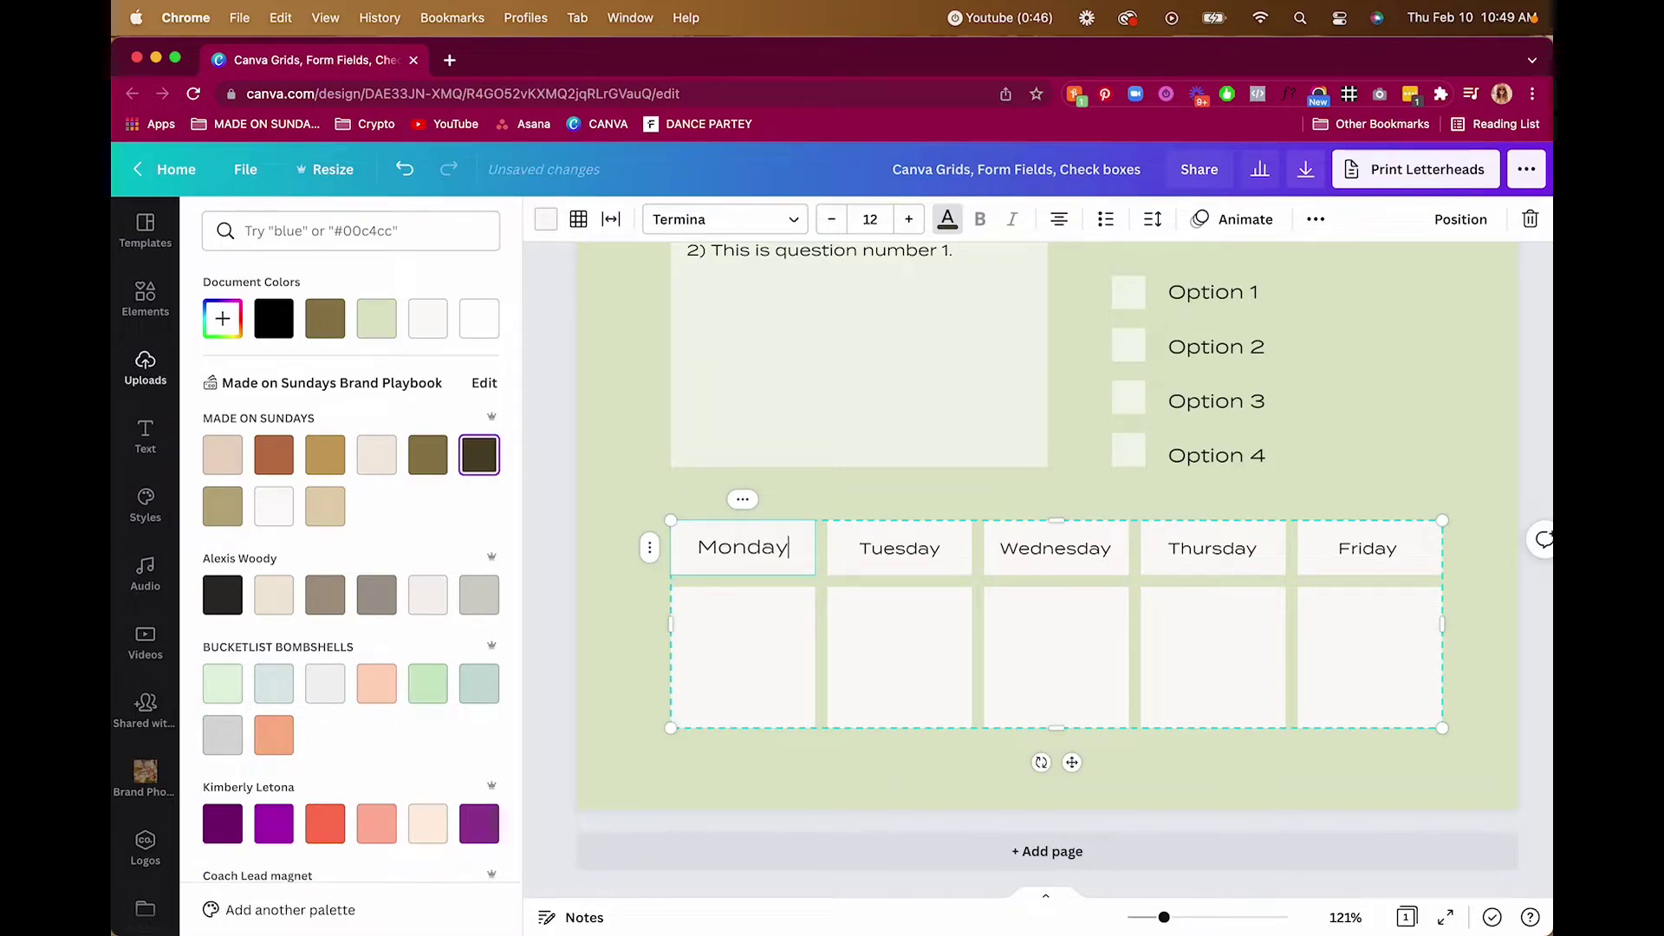
Step: Reduce the font size of the Monday header cell to 10 to match the other weekday labels
{"action": "double_click", "coordinate": [877, 548]}
{"action": "double_click", "coordinate": [728, 547]}
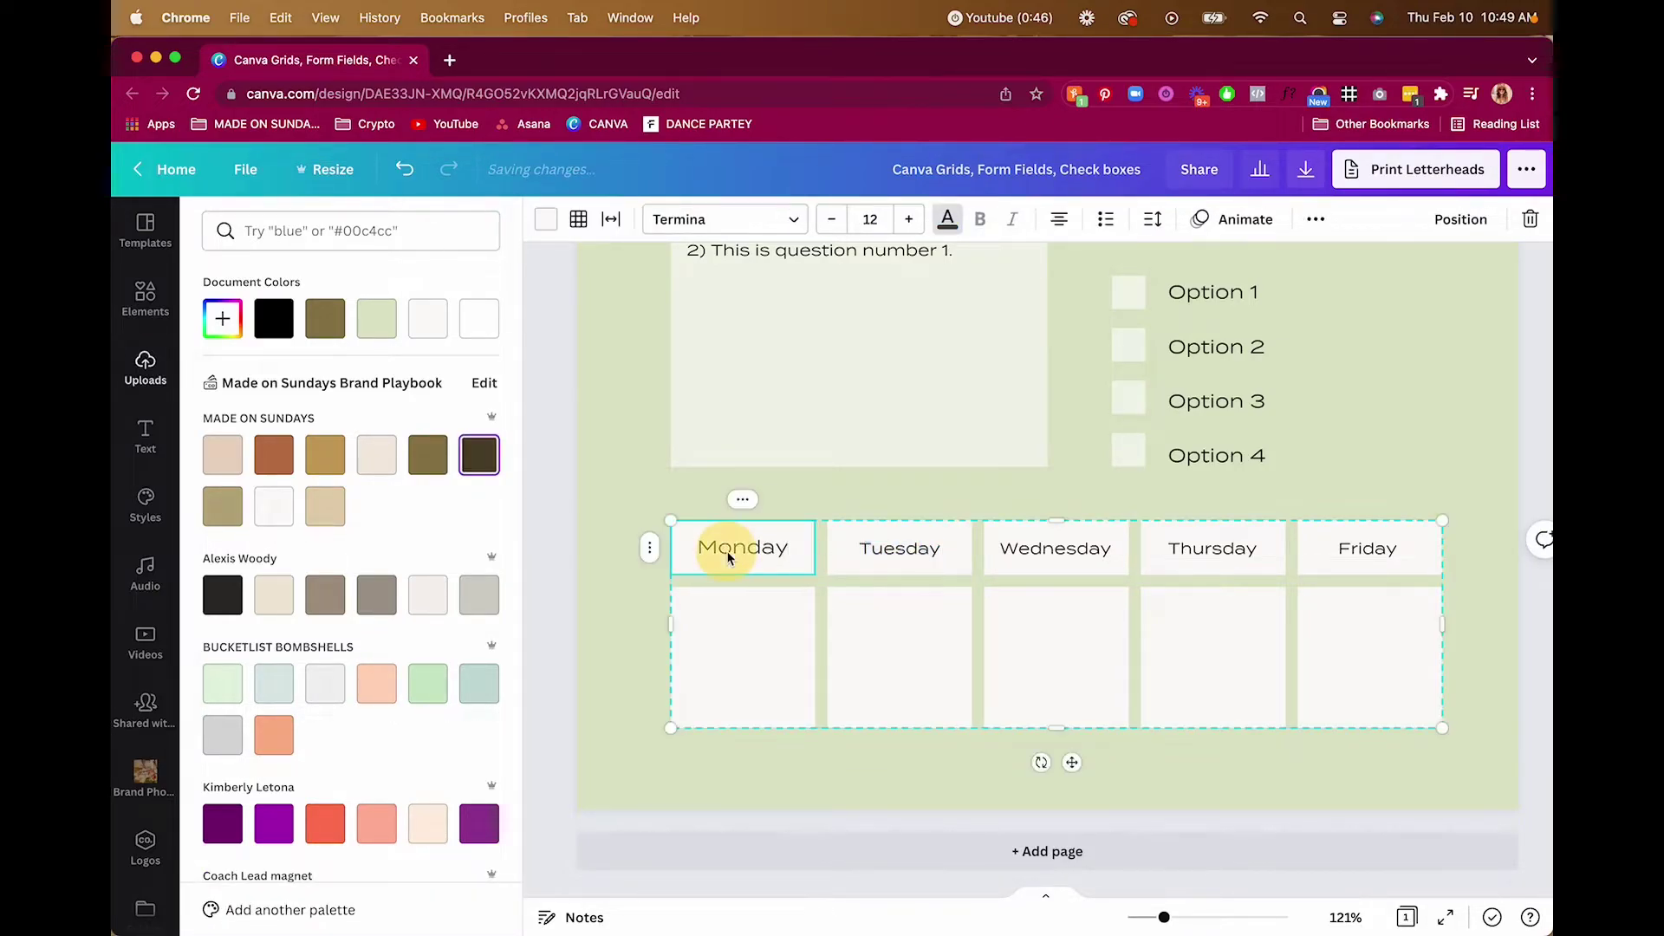
{"action": "left_click", "coordinate": [869, 219]}
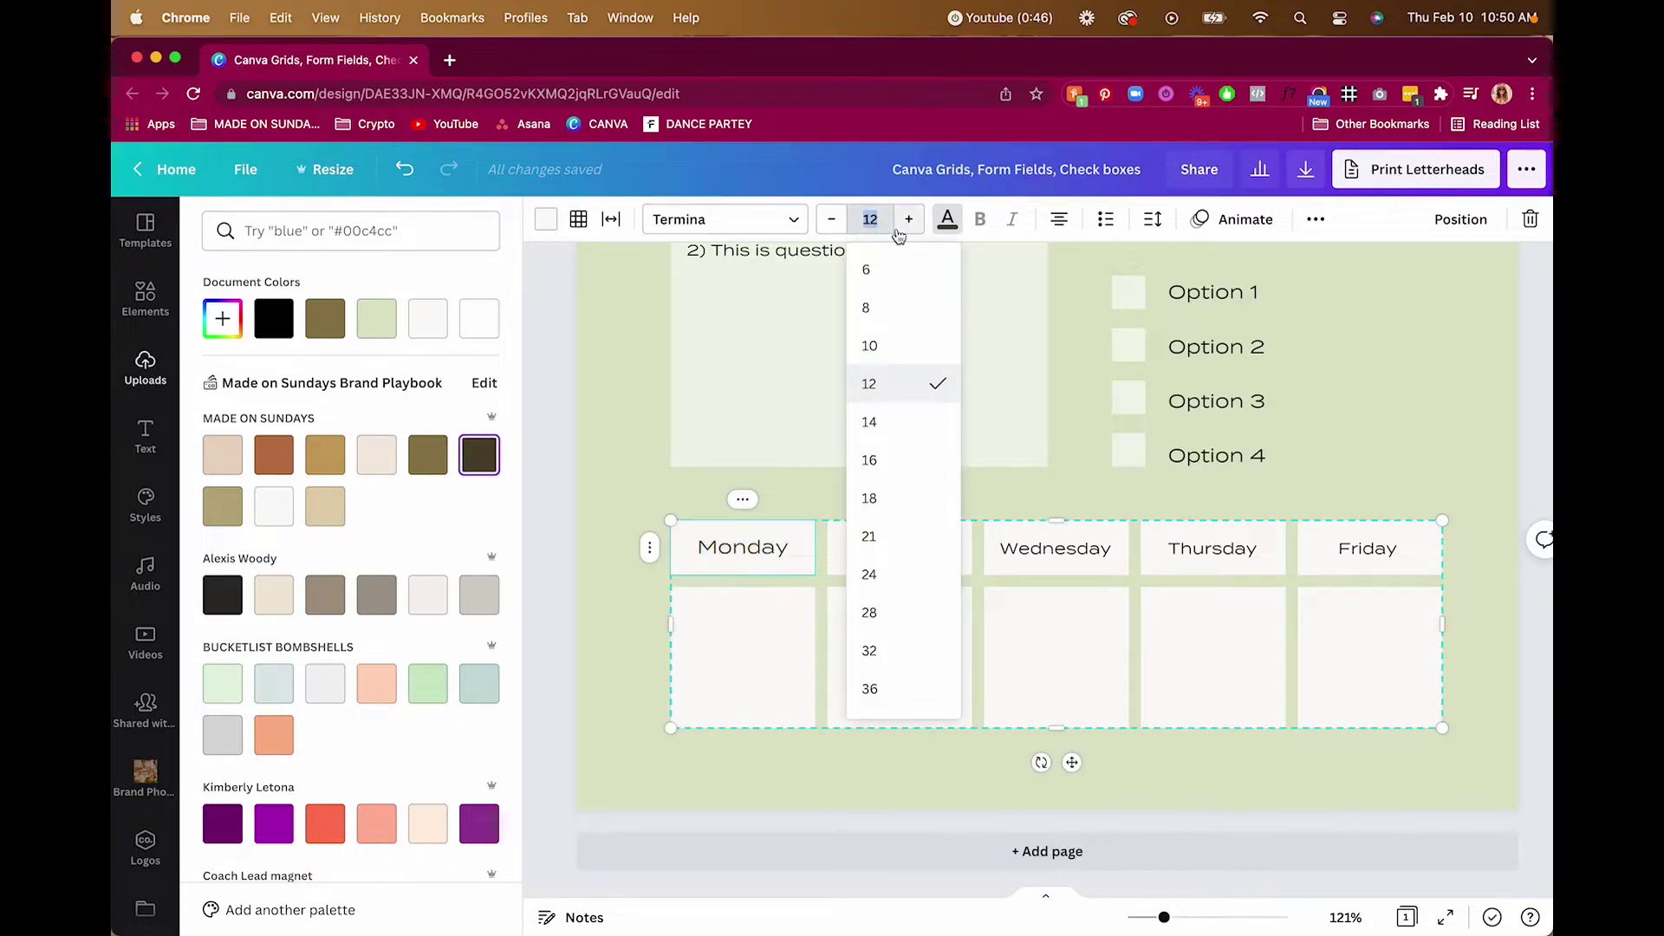
{"action": "type", "text": "11"}
{"action": "key", "text": "Return"}
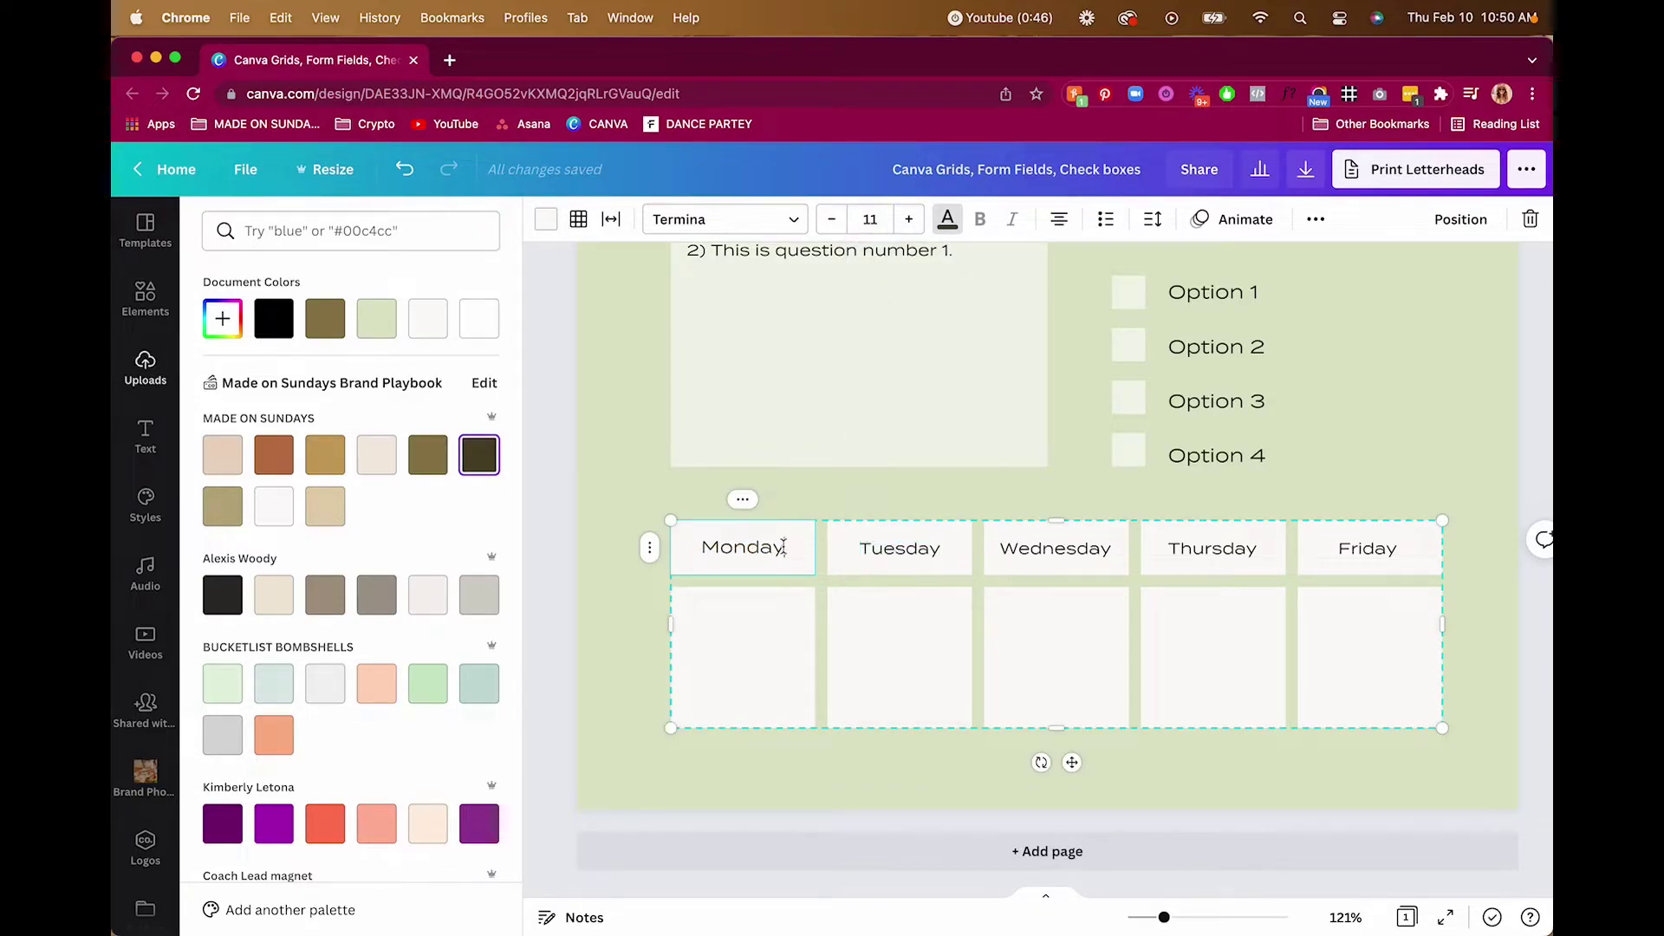
{"action": "double_click", "coordinate": [783, 544]}
{"action": "left_click", "coordinate": [869, 218]}
{"action": "type", "text": "10"}
{"action": "key", "text": "Return"}
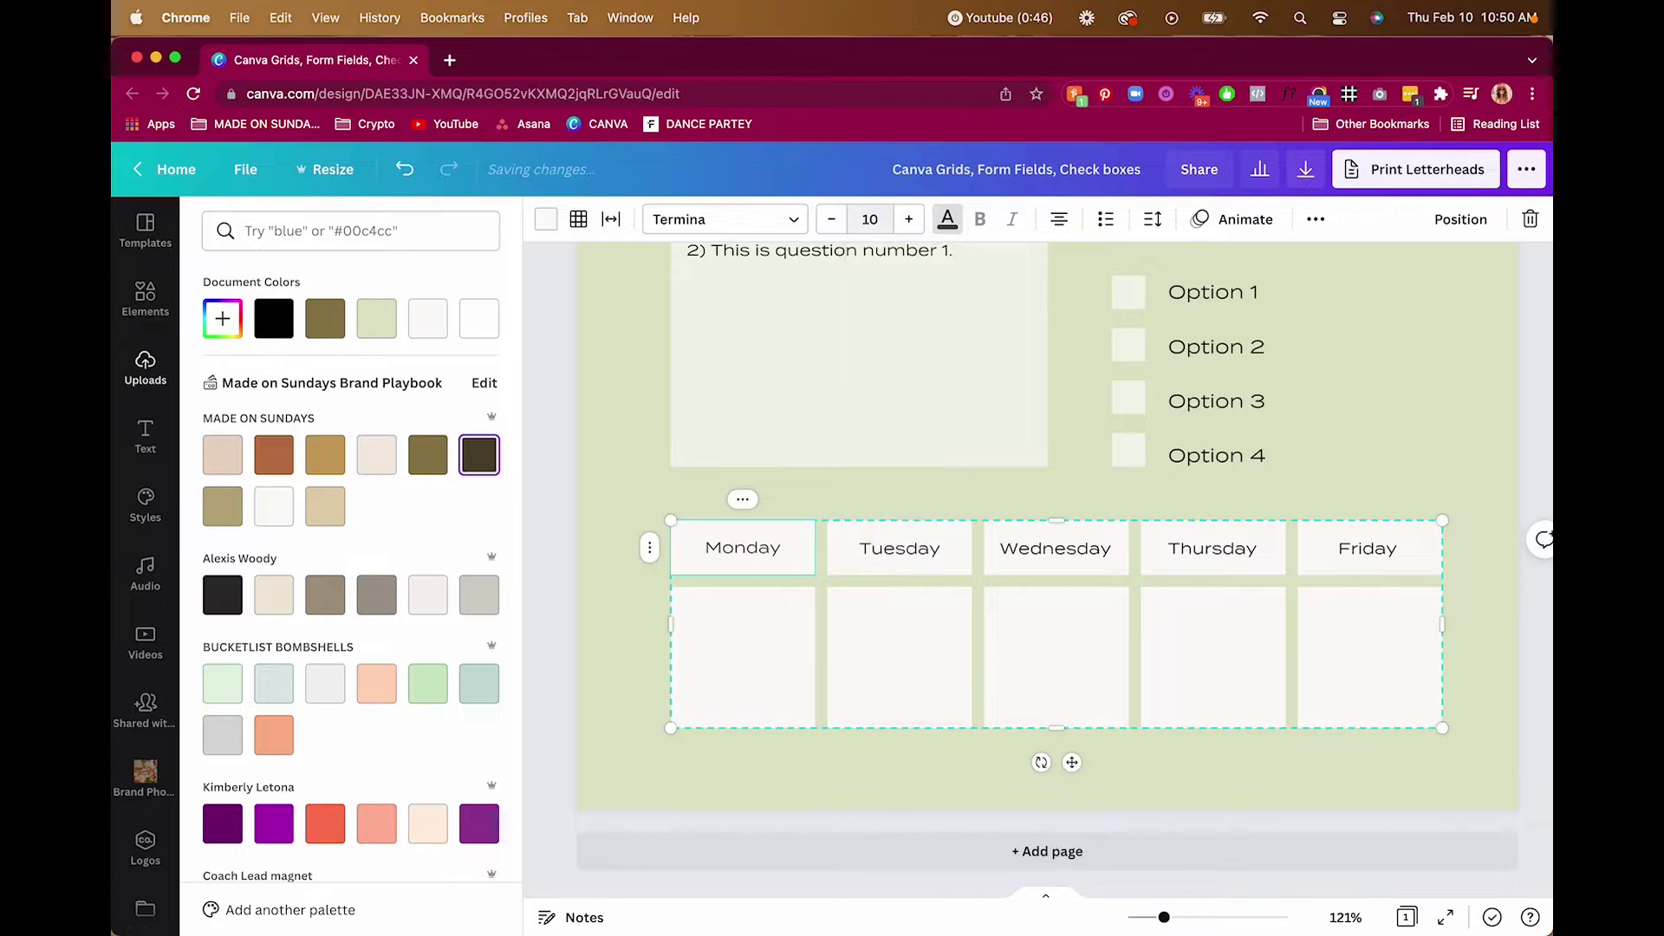
{"action": "left_click", "coordinate": [909, 546]}
{"action": "double_click", "coordinate": [914, 544]}
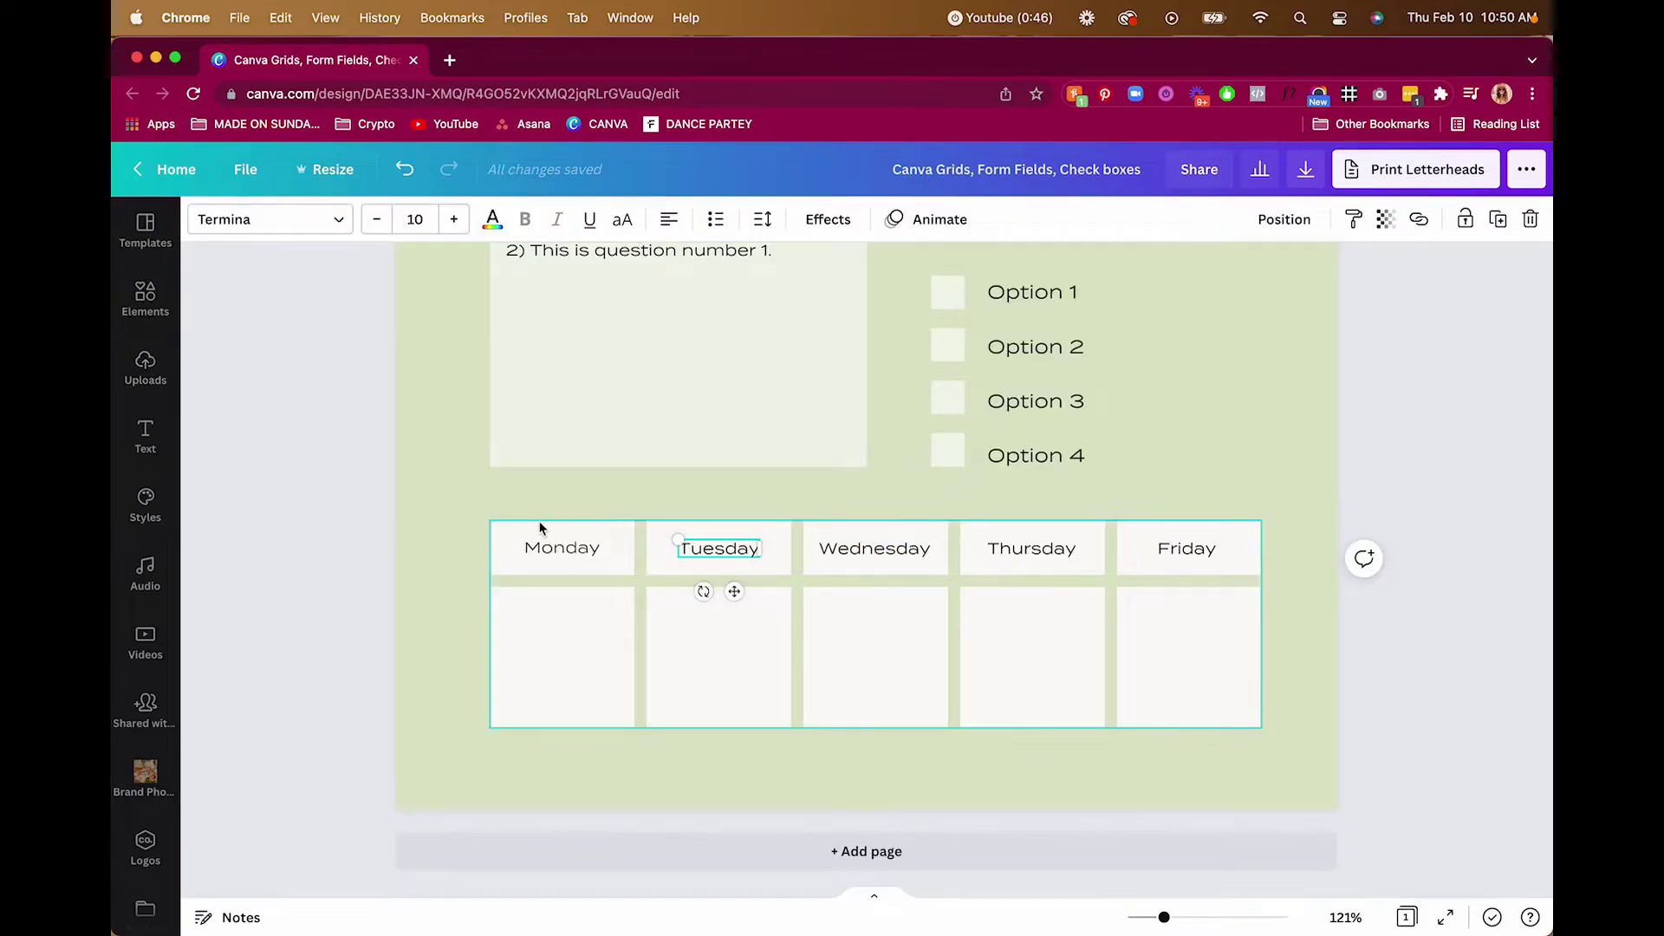
{"action": "left_click", "coordinate": [538, 507]}
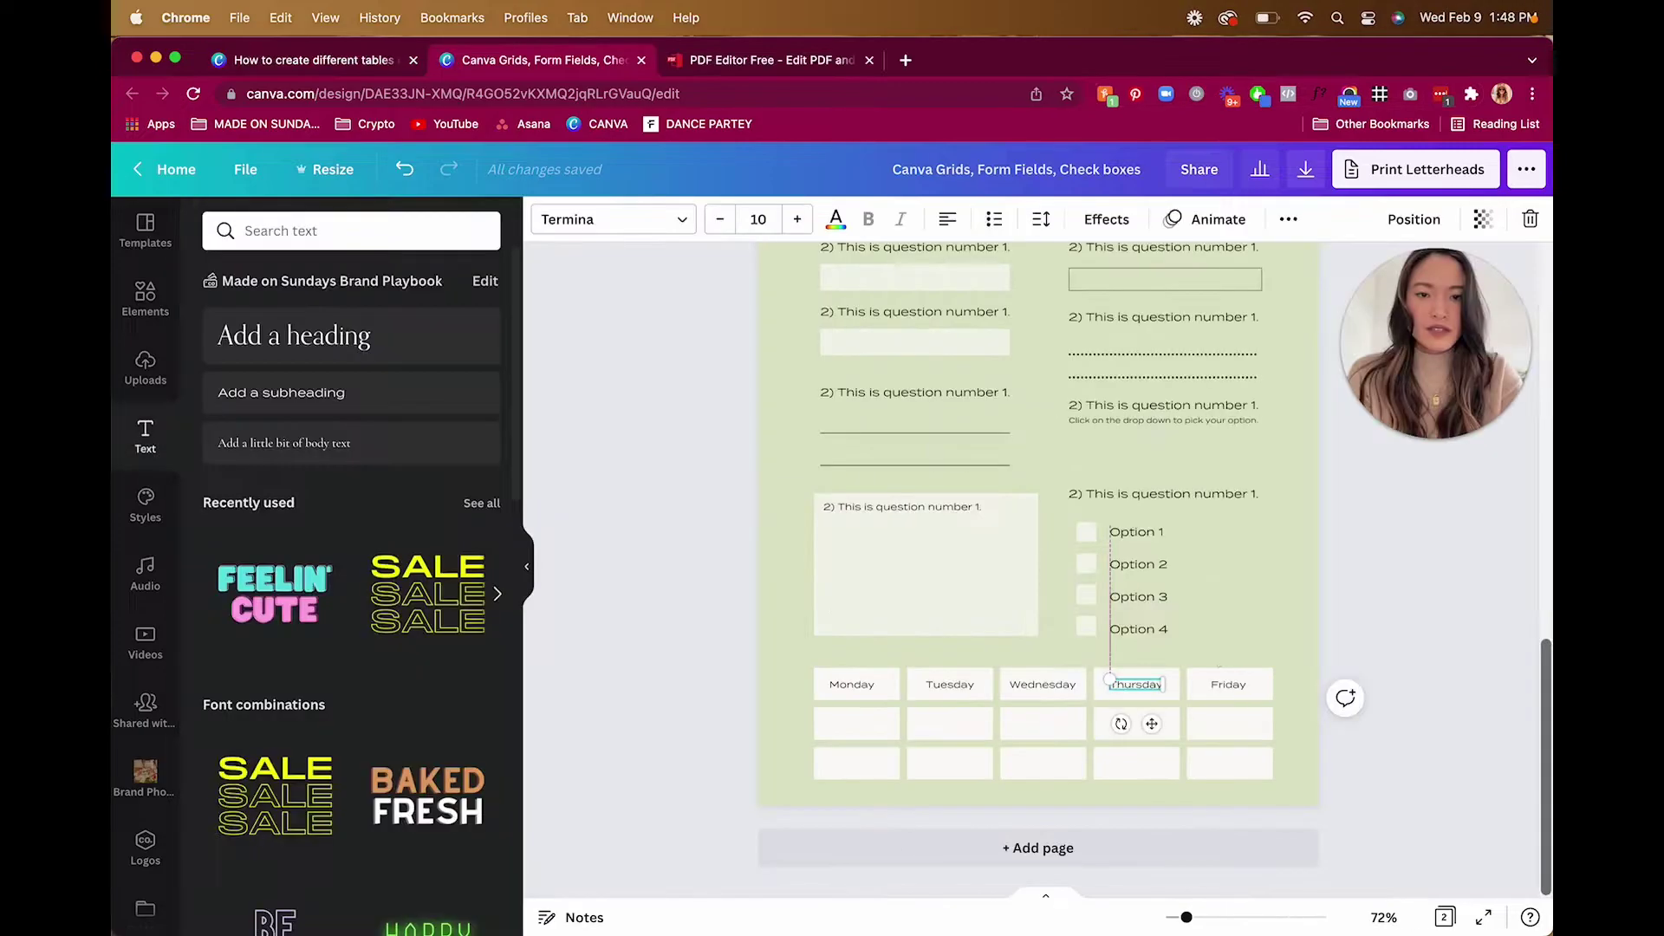
Step: Delete the first empty row beneath the weekday headers so the table keeps one header row and one blank row
{"action": "left_click", "coordinate": [1246, 642]}
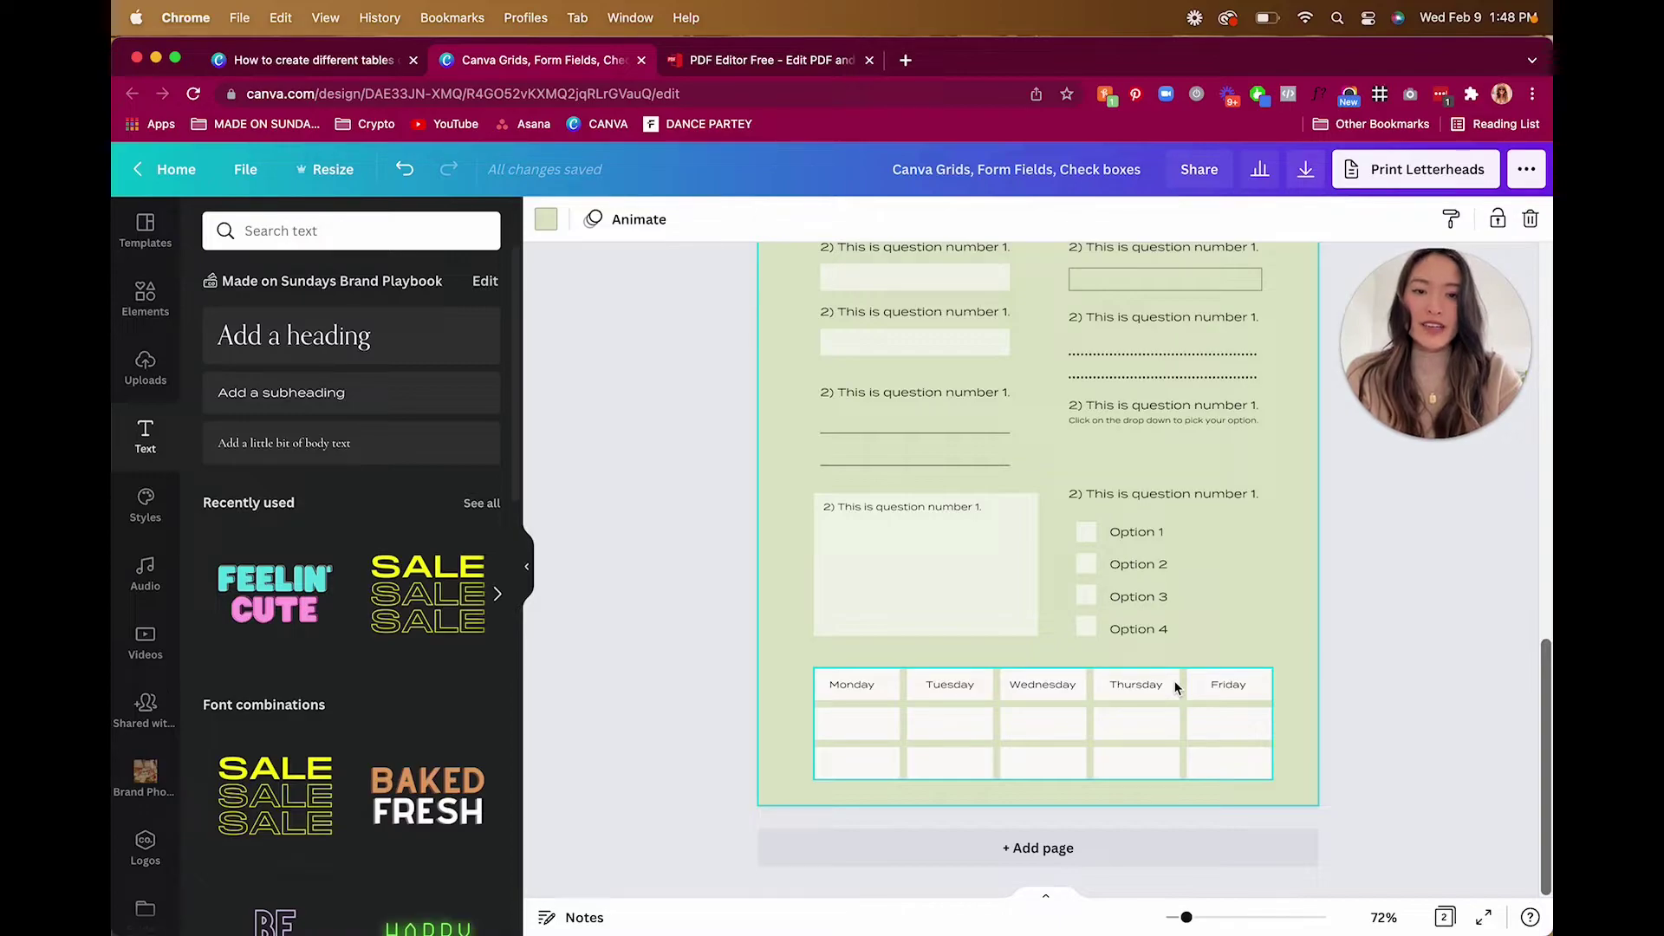
{"action": "scroll", "coordinate": [1175, 687], "scroll_direction": "up", "scroll_amount": 2}
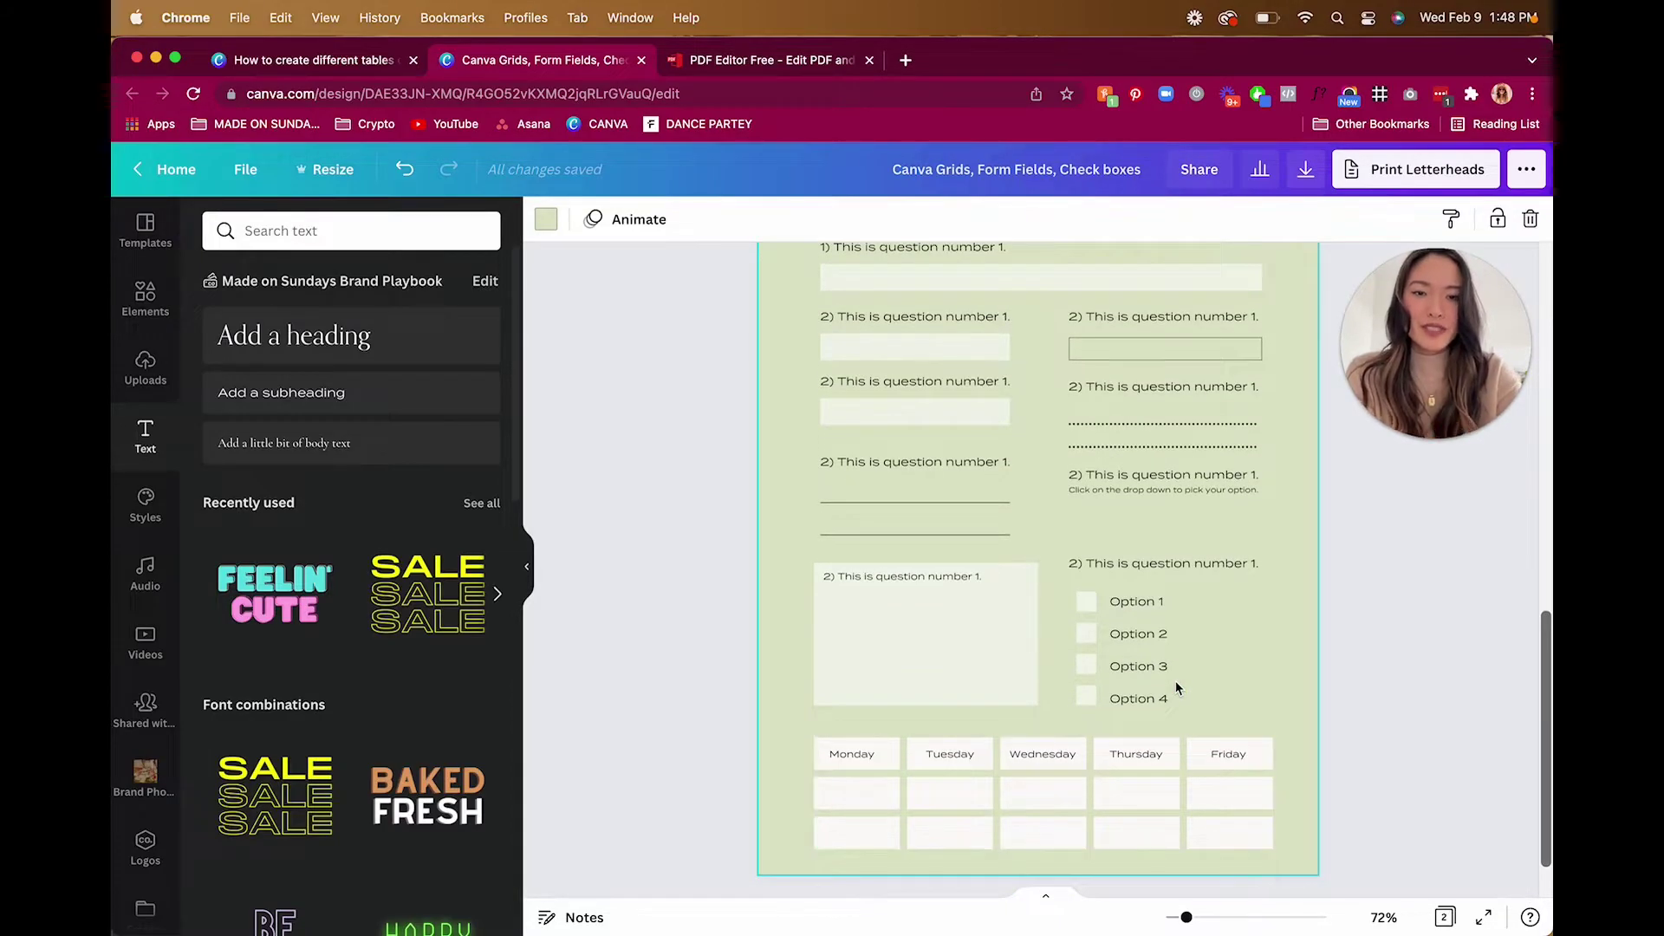
{"action": "scroll", "coordinate": [1175, 679], "scroll_direction": "down", "scroll_amount": 1}
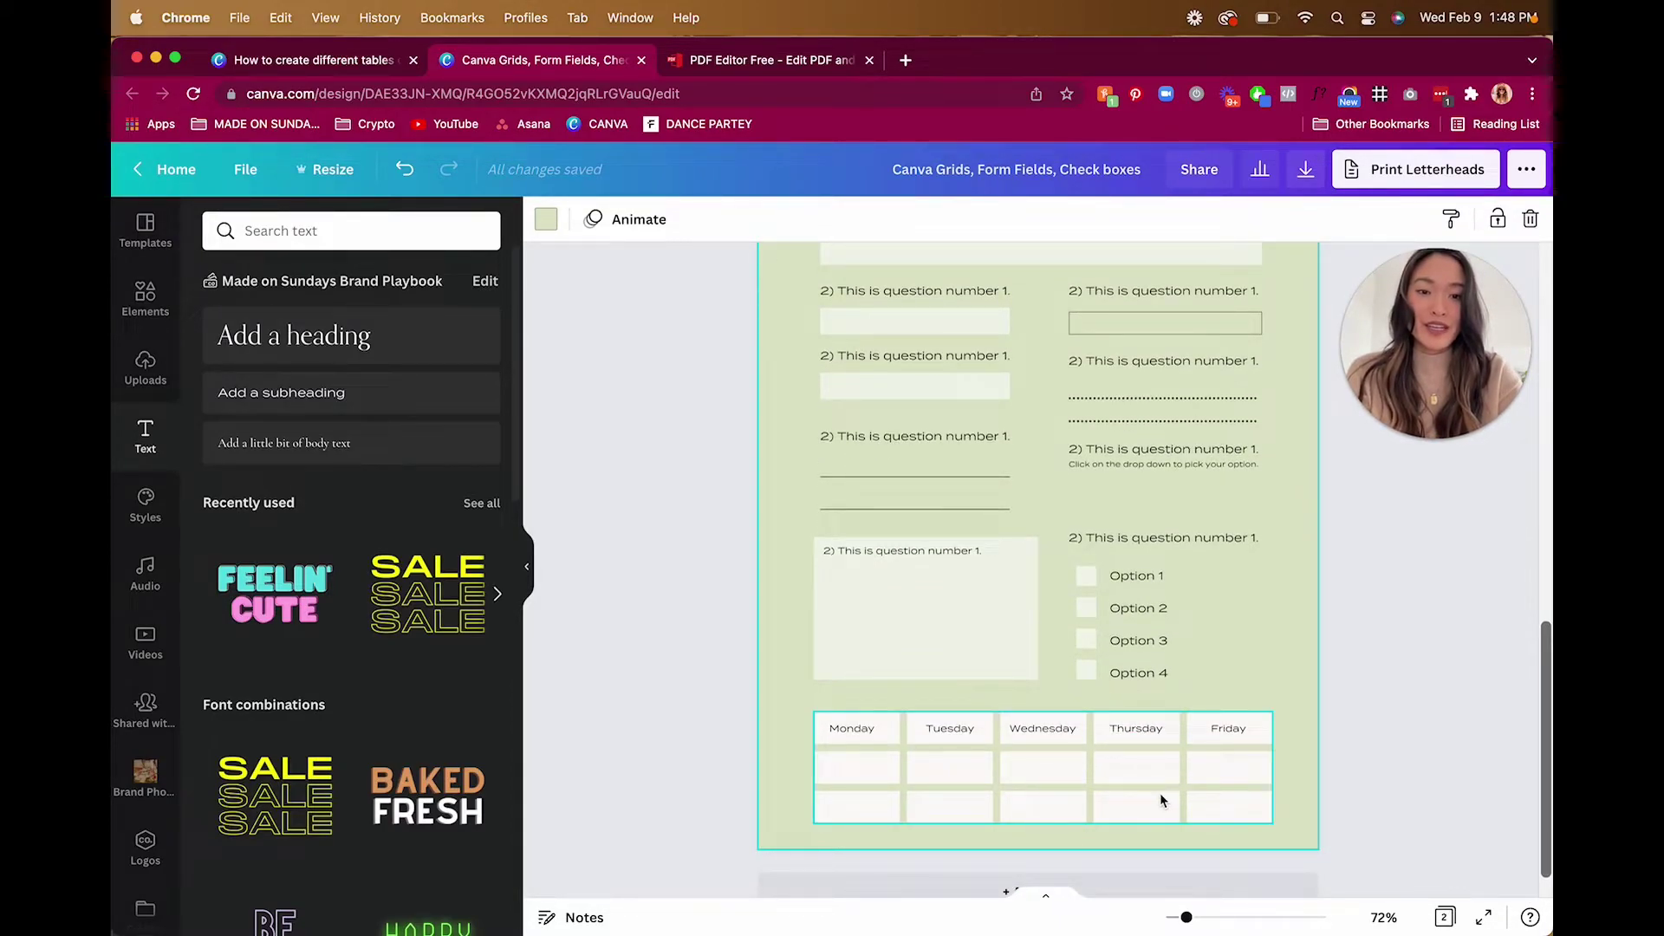
{"action": "left_click", "coordinate": [847, 771]}
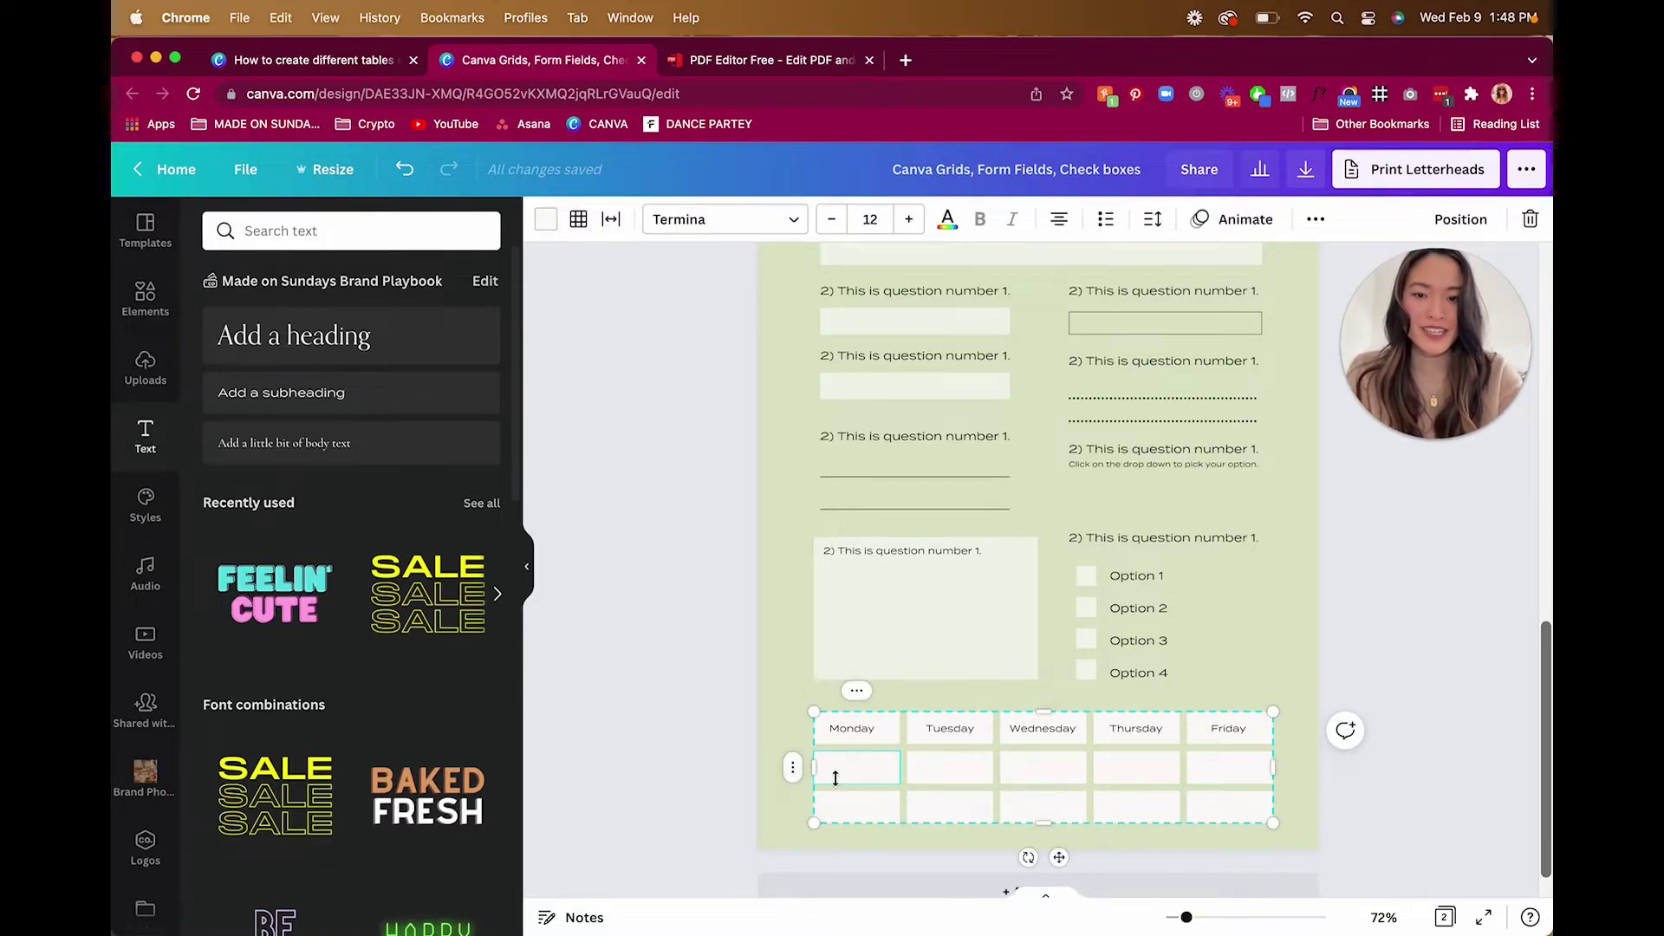
{"action": "mouse_move", "coordinate": [843, 785]}
{"action": "left_mouse_down"}
{"action": "mouse_move", "coordinate": [844, 815]}
{"action": "mouse_move", "coordinate": [845, 790]}
{"action": "left_mouse_up"}
{"action": "left_click", "coordinate": [793, 771]}
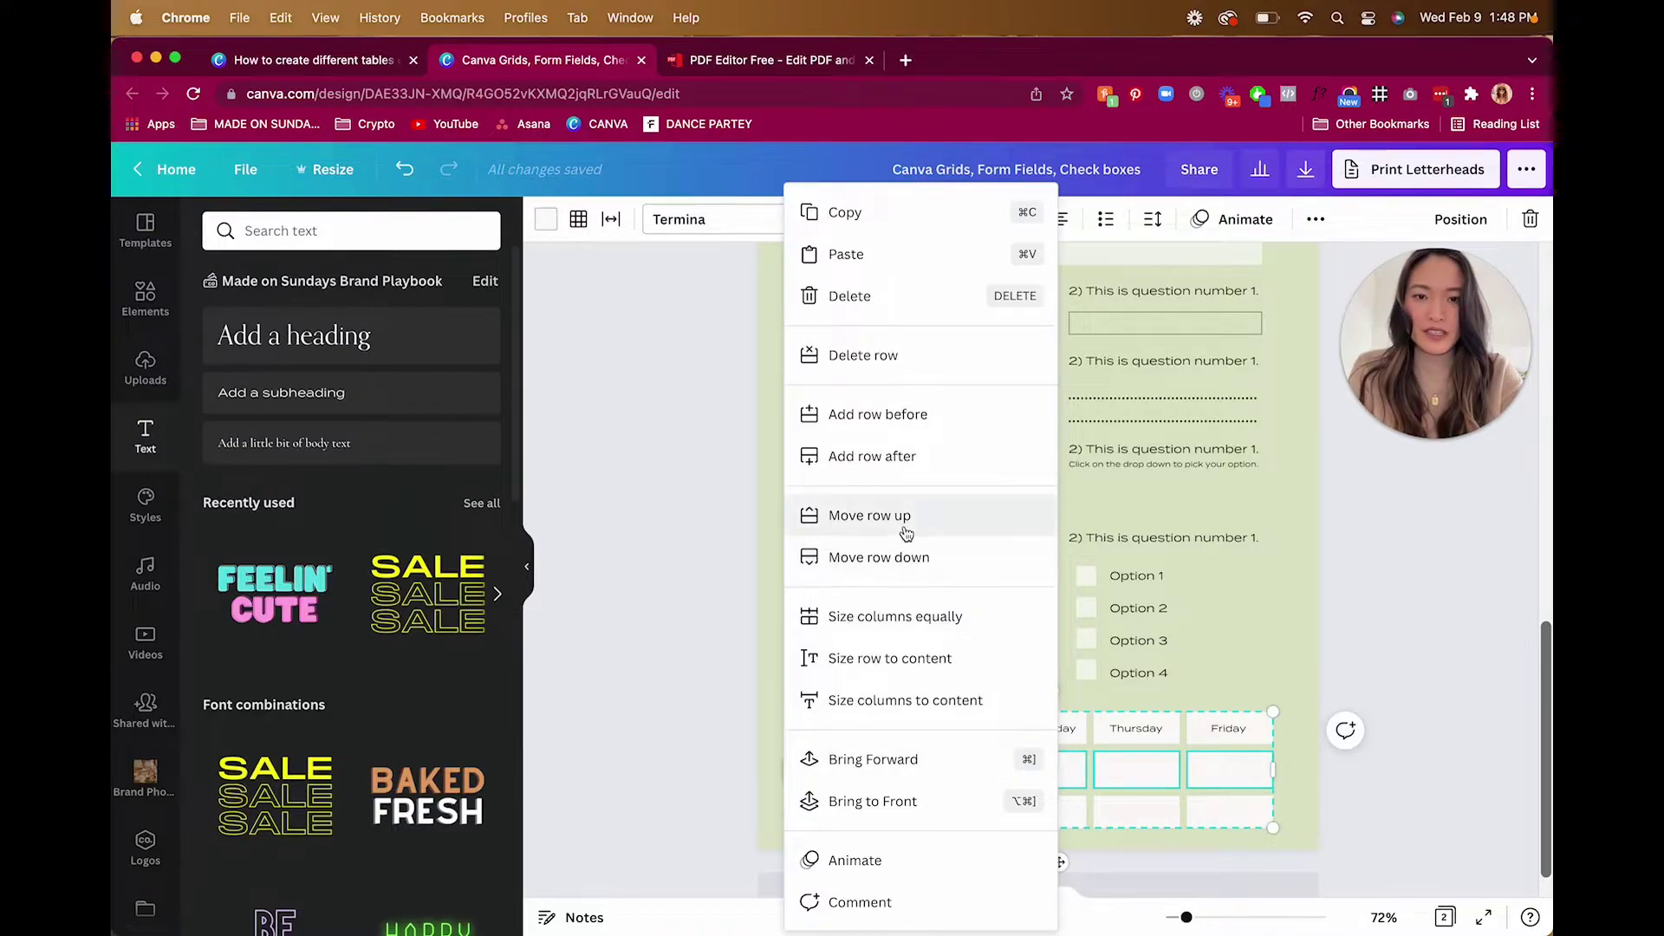
{"action": "left_click", "coordinate": [899, 362]}
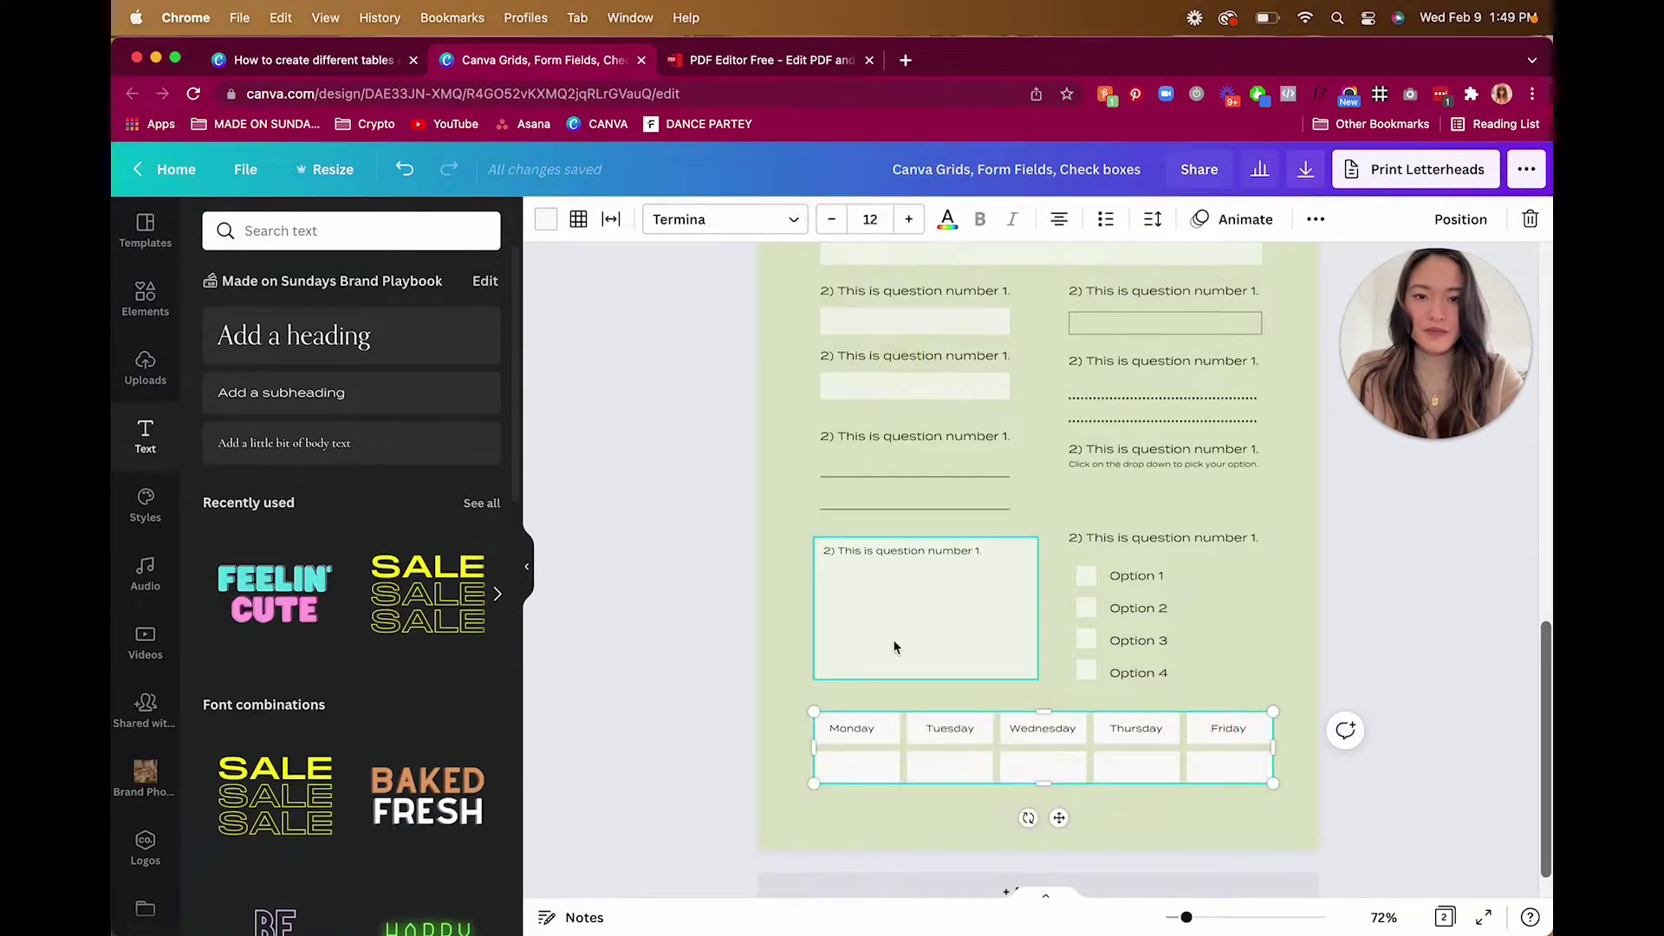
Step: Stretch the weekday table downward to a height of about 1.9 so its blank cells become taller
{"action": "left_click_drag", "start_coordinate": [1042, 785], "coordinate": [1046, 838]}
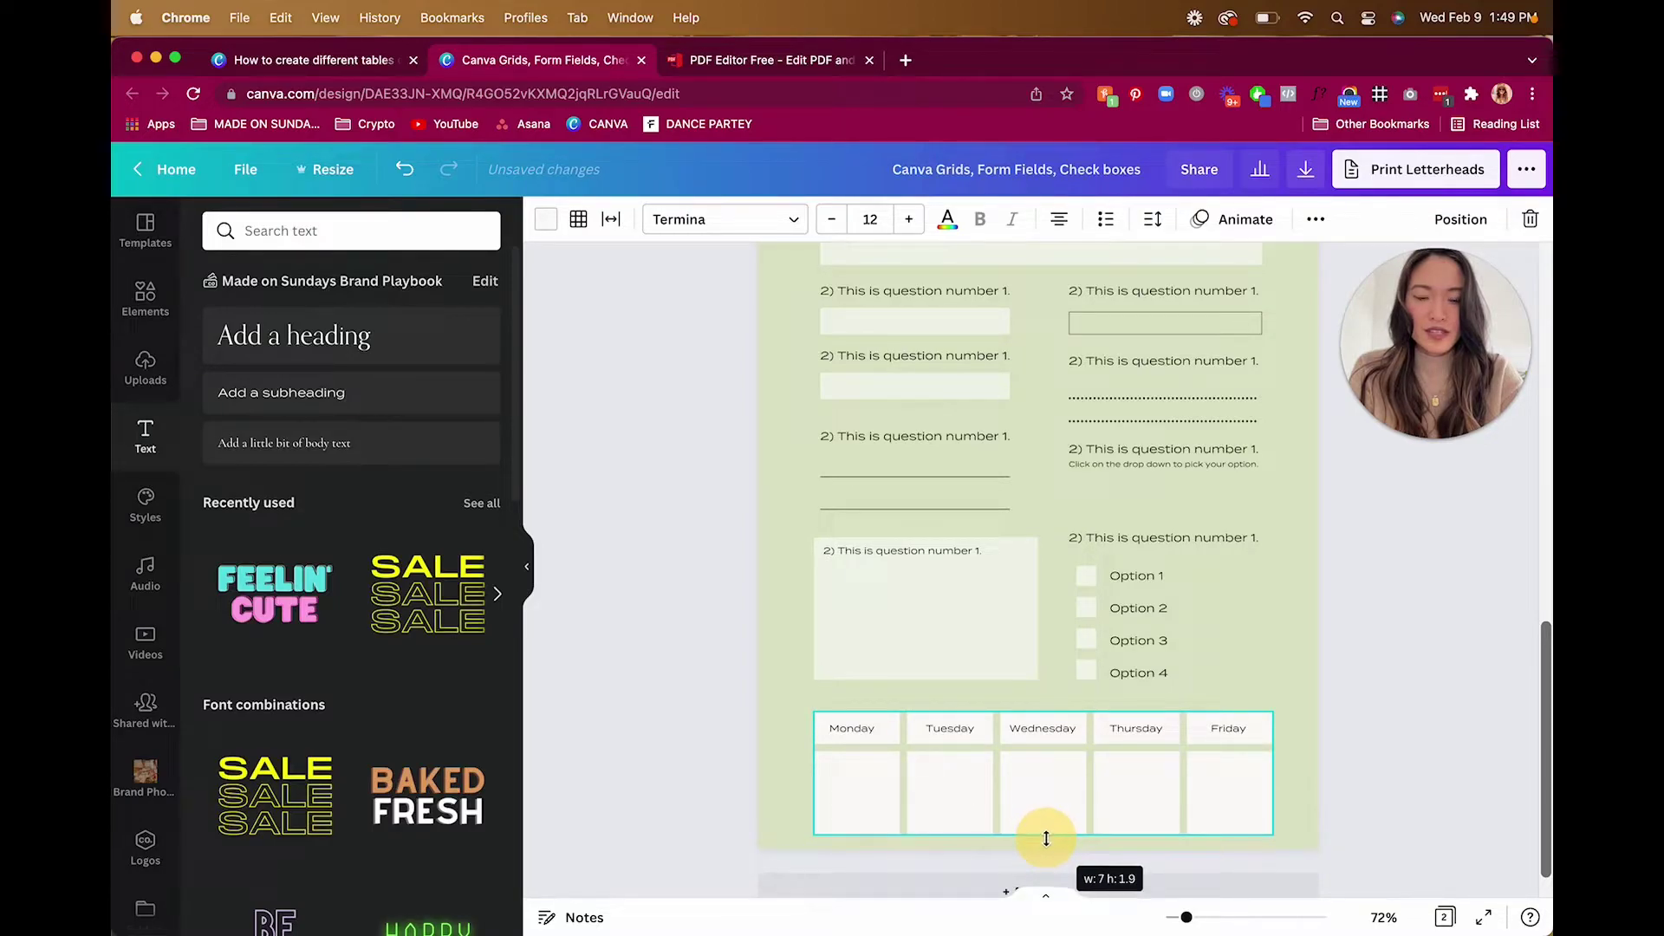
{"action": "left_click", "coordinate": [1313, 789]}
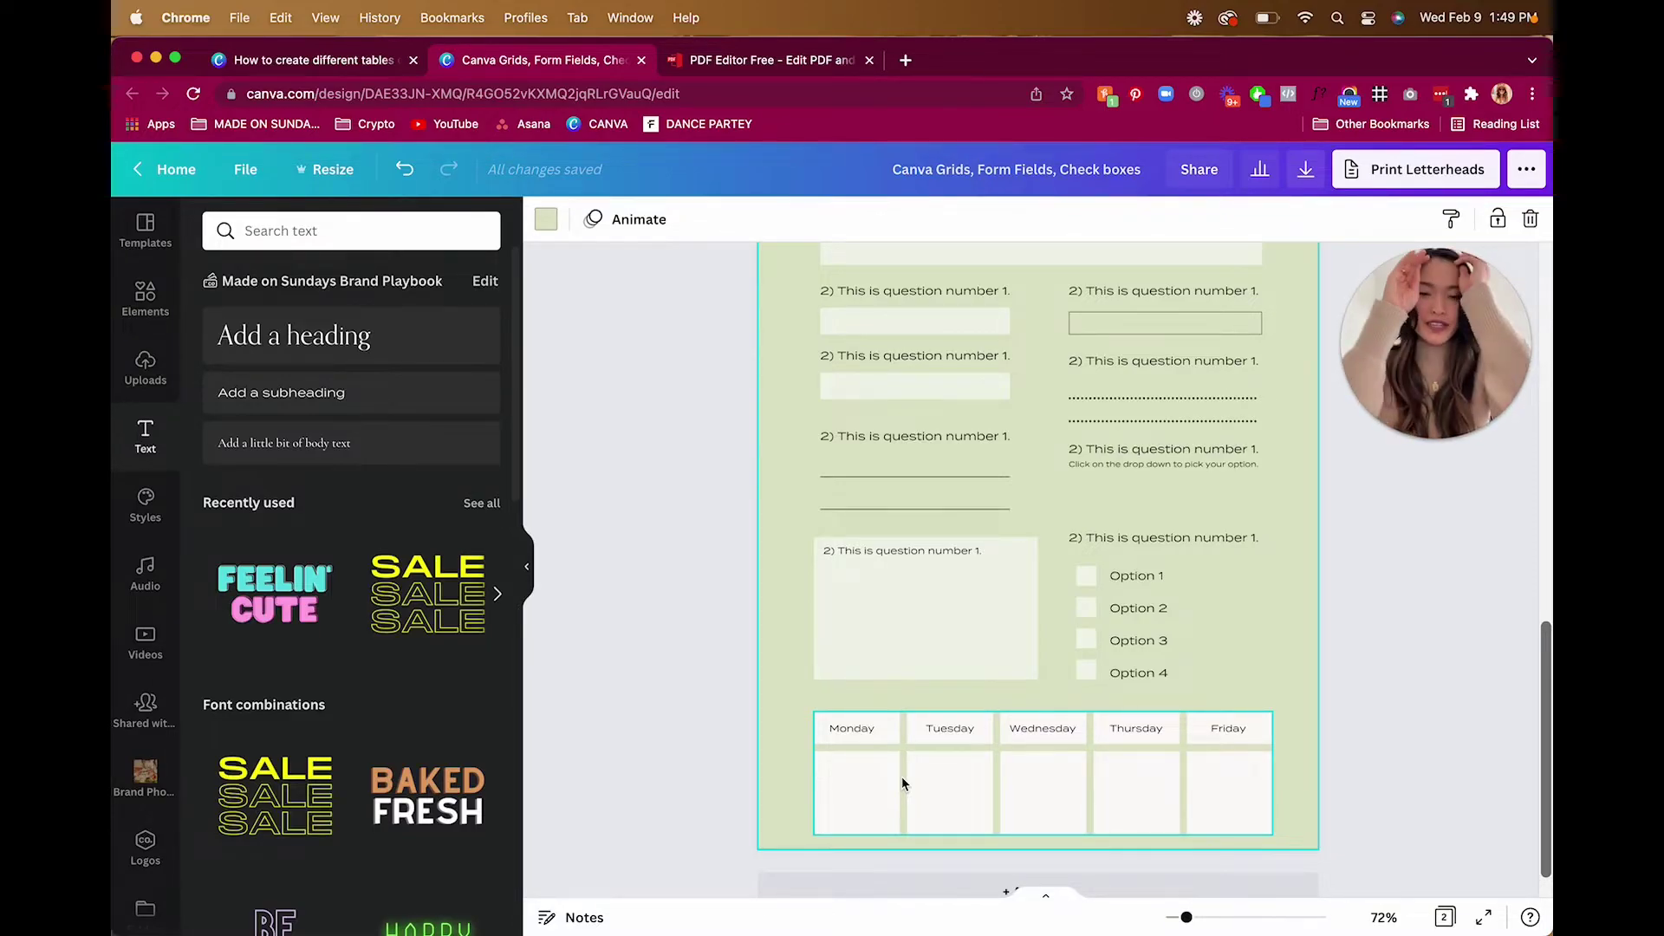
{"action": "left_click", "coordinate": [1265, 661]}
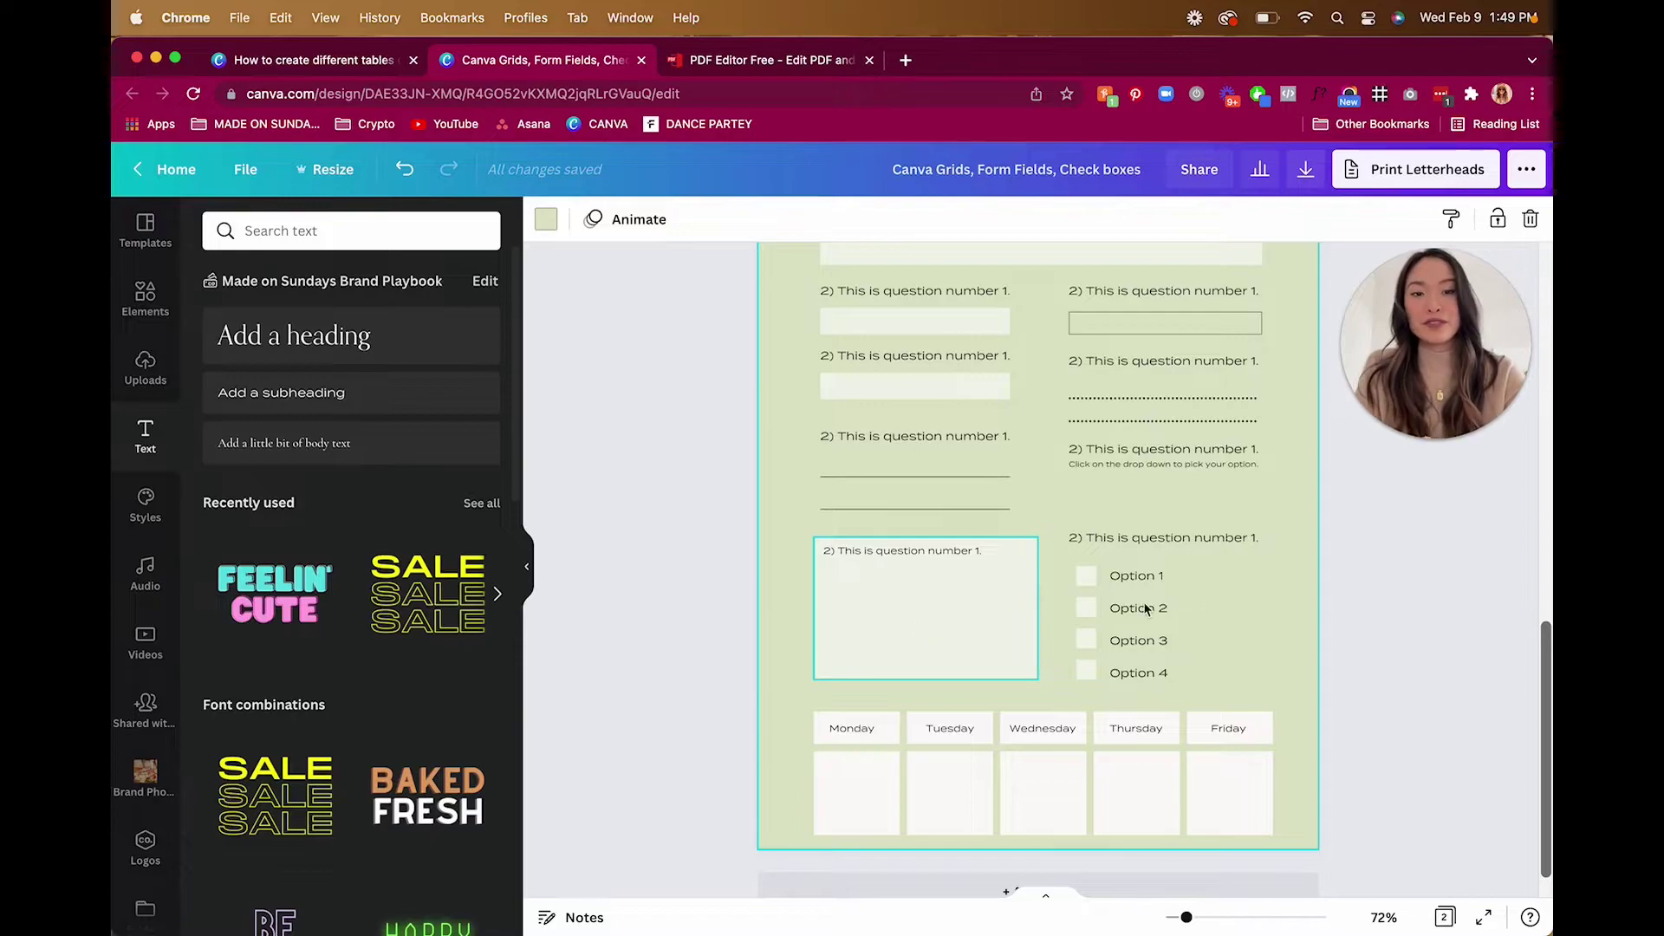
Step: Select all the form elements on page 2 and move them up slightly to widen the margin below the weekday table
{"action": "scroll", "coordinate": [1260, 645], "scroll_direction": "up", "scroll_amount": 3}
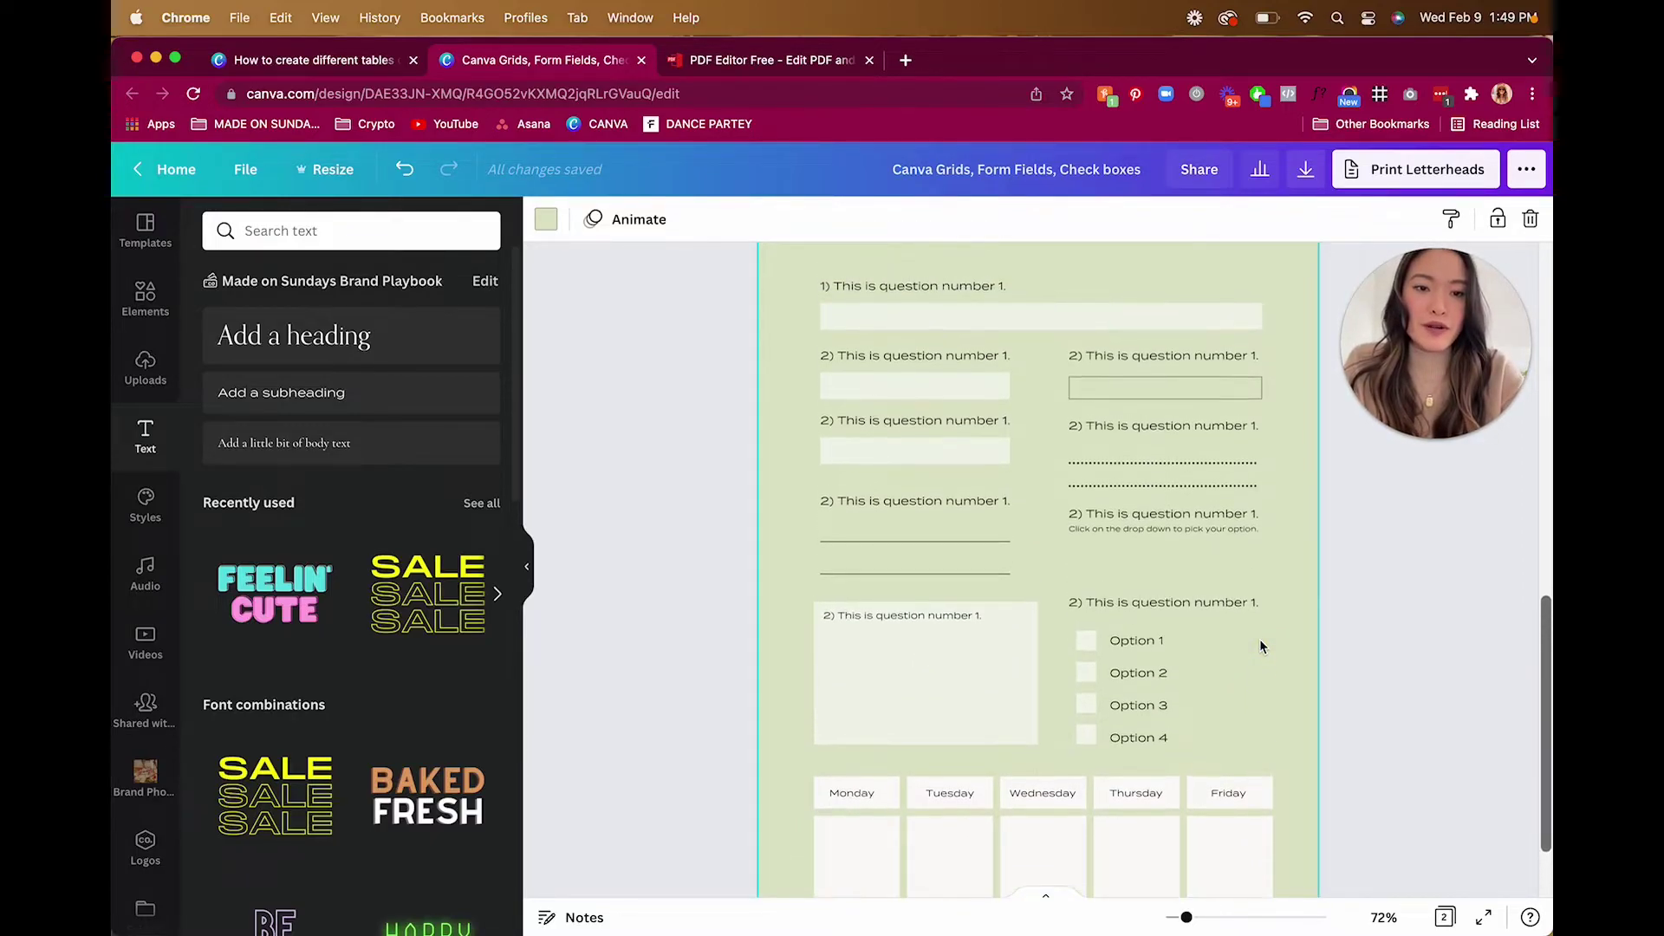
{"action": "scroll", "coordinate": [1260, 645], "scroll_direction": "down", "scroll_amount": 3}
{"action": "left_click_drag", "start_coordinate": [1300, 809], "coordinate": [798, 251]}
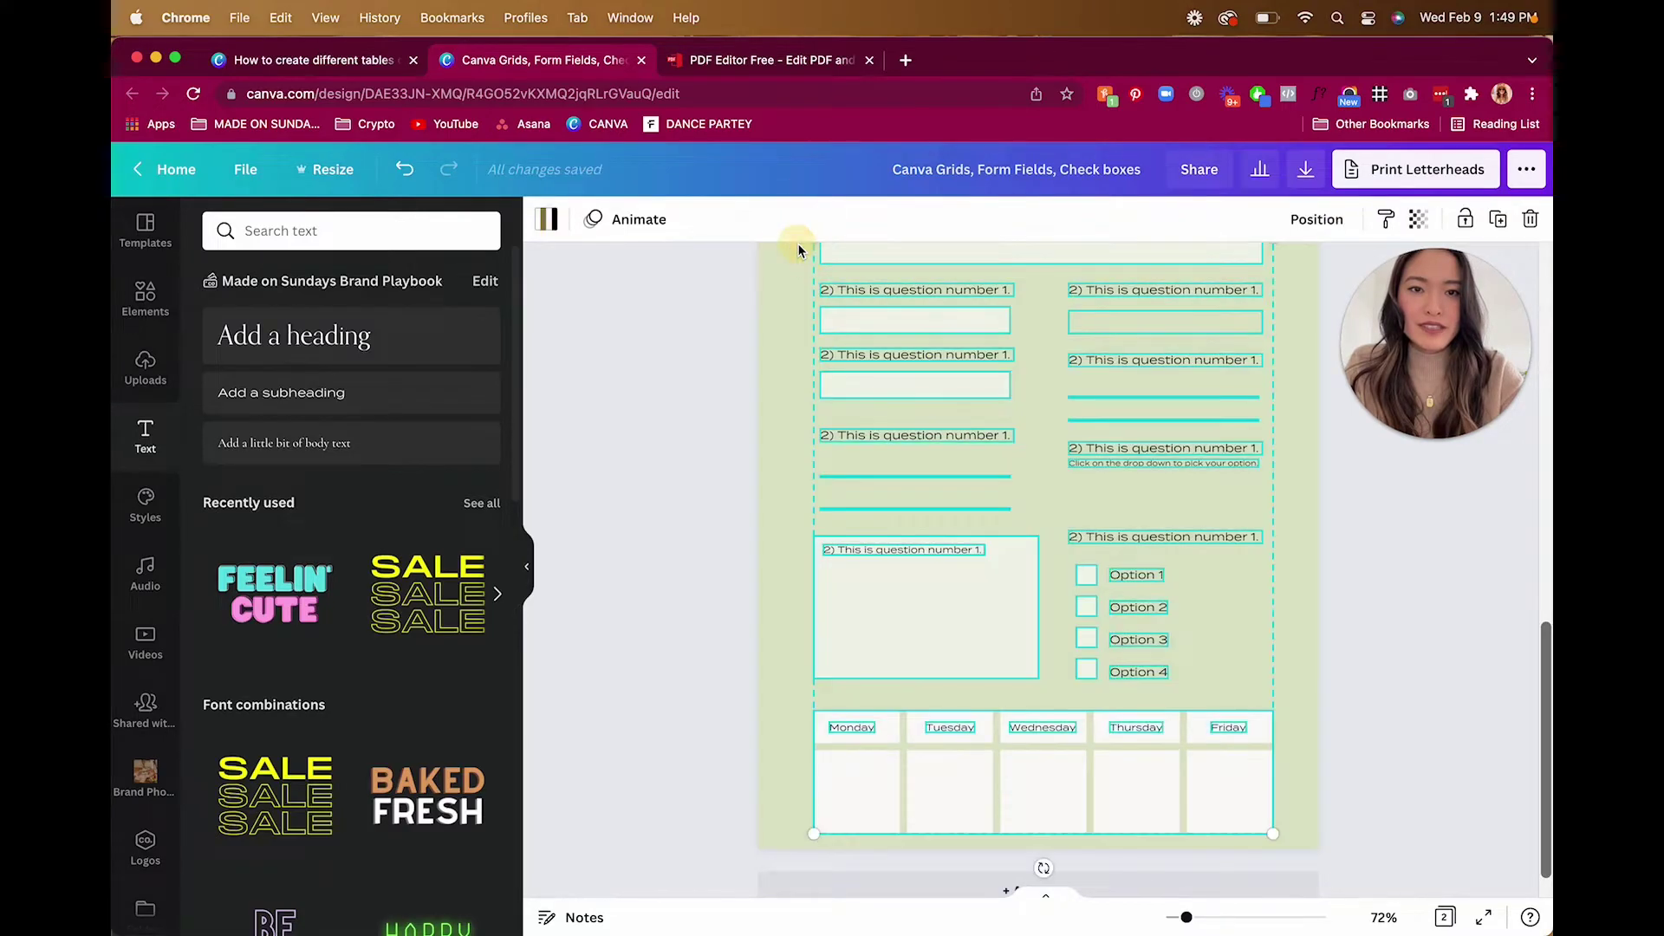
{"action": "scroll", "coordinate": [798, 251], "scroll_direction": "up", "scroll_amount": 1}
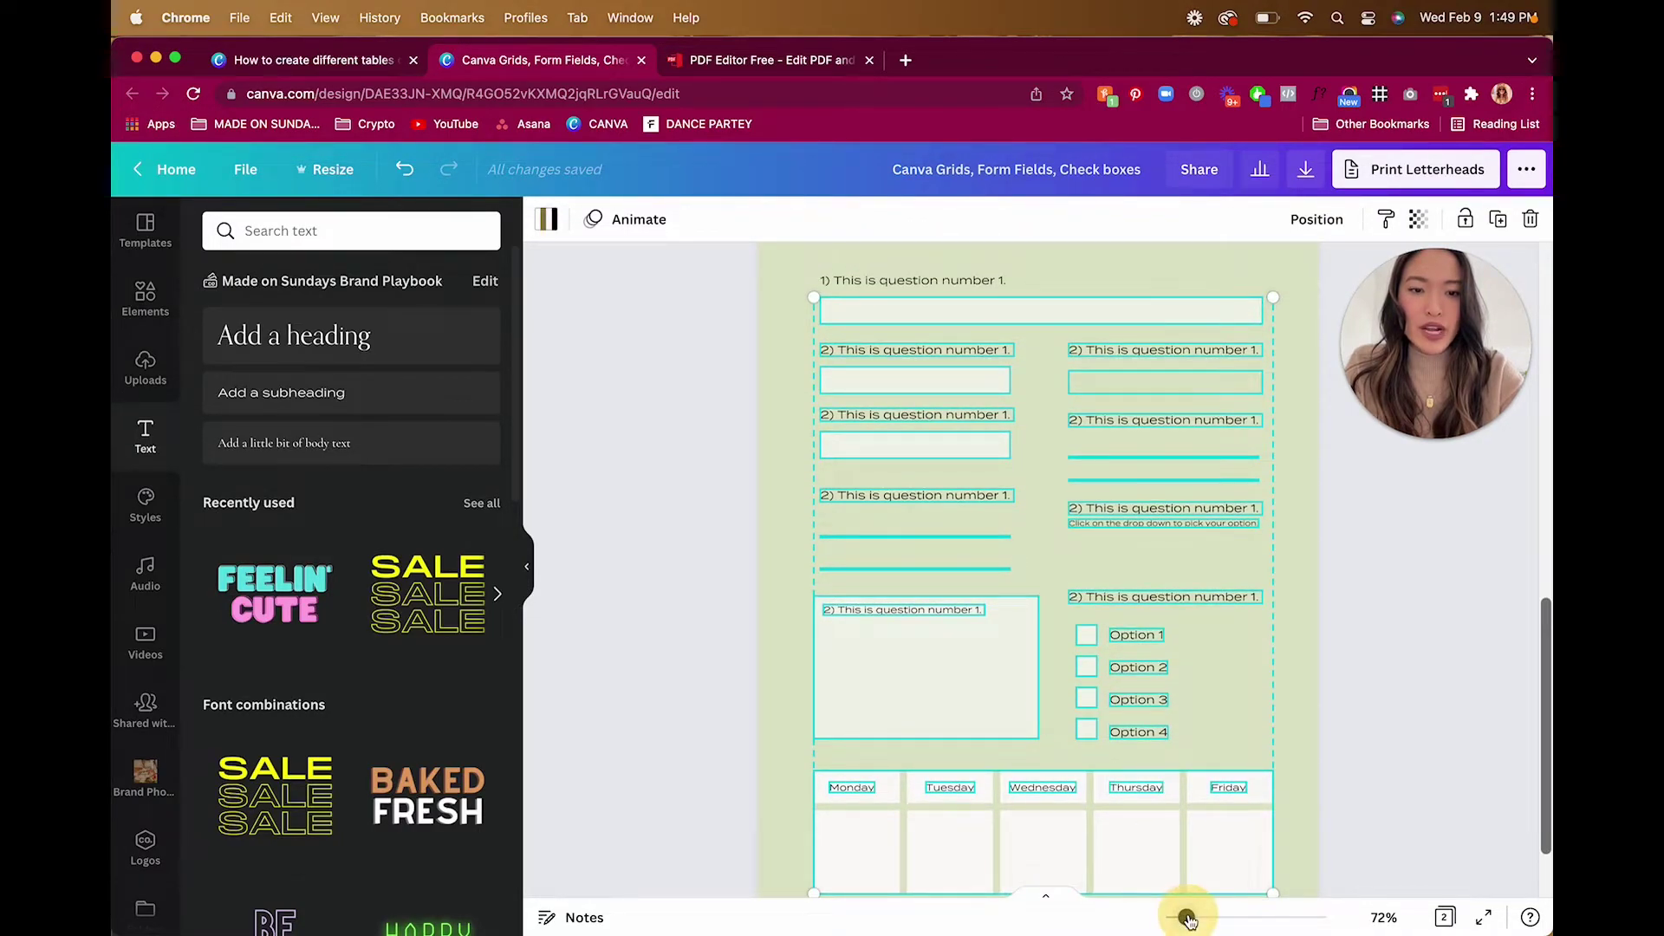
{"action": "left_click_drag", "start_coordinate": [1184, 916], "coordinate": [1179, 916]}
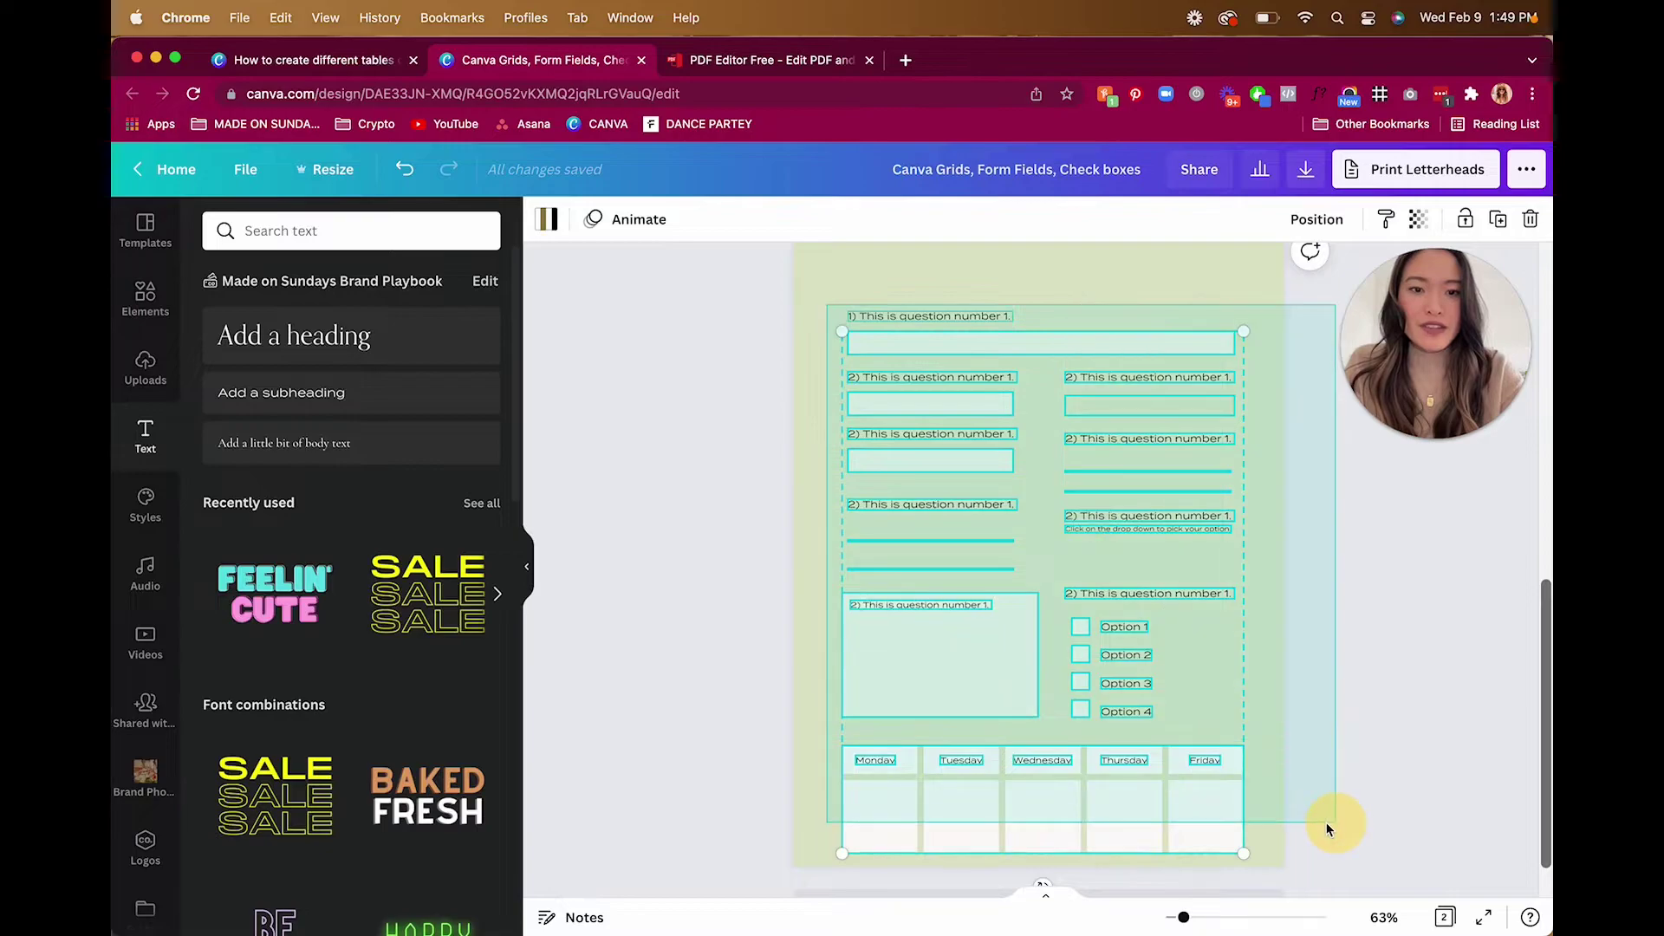
{"action": "left_click_drag", "start_coordinate": [1216, 819], "coordinate": [1214, 791]}
{"action": "left_click", "coordinate": [1285, 782]}
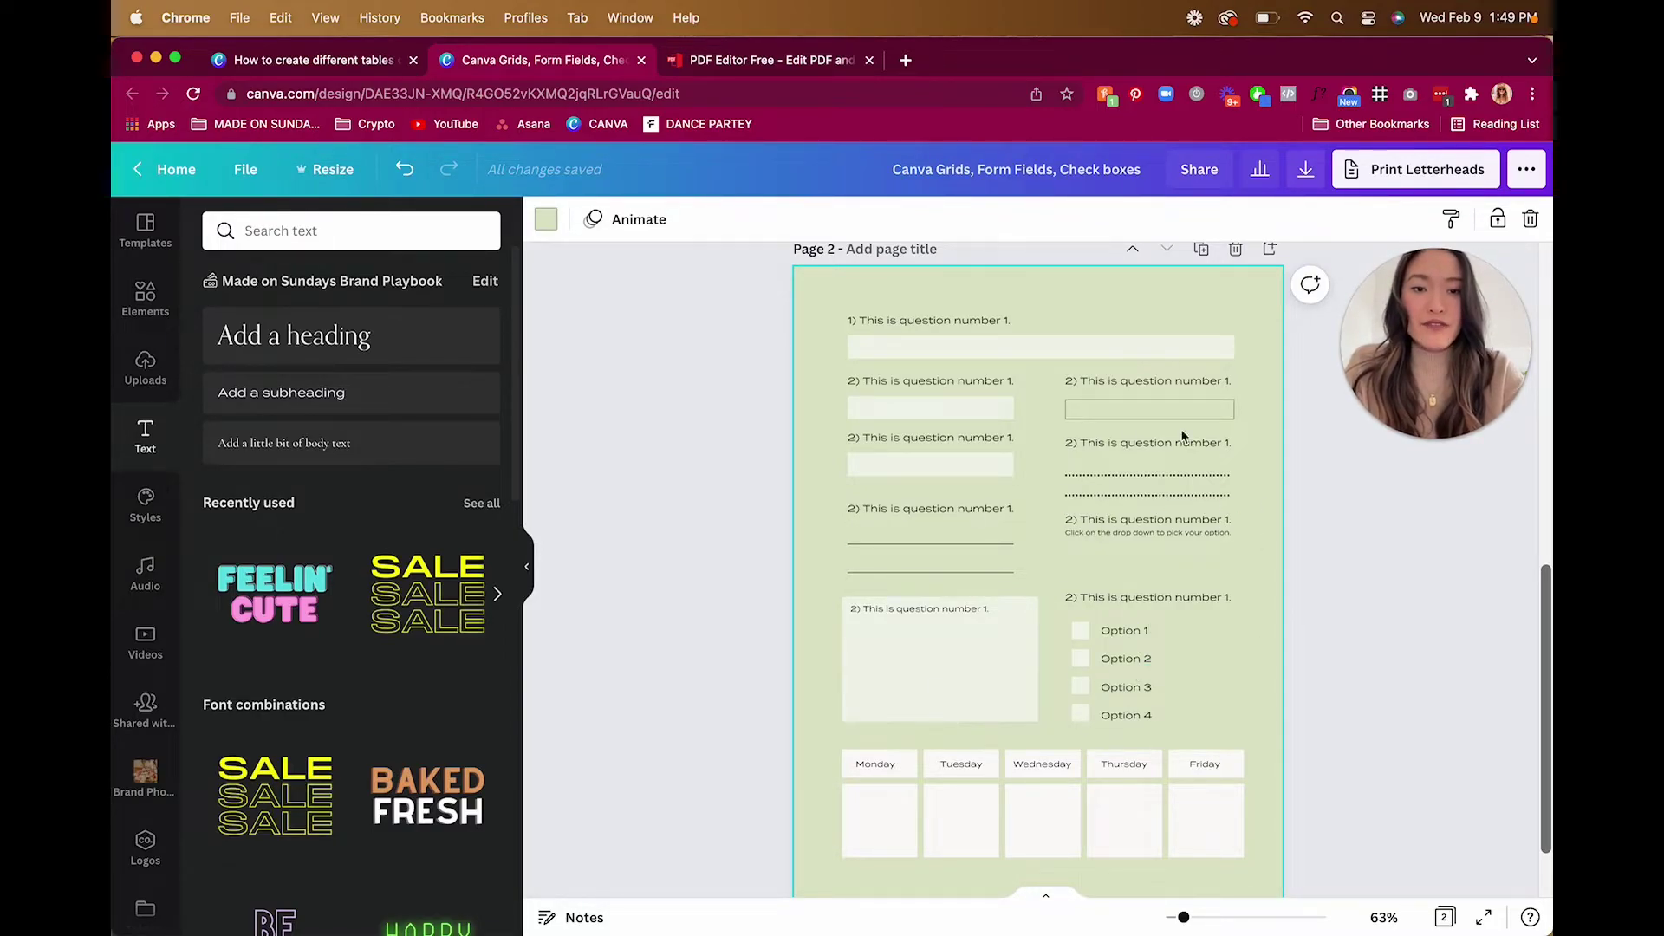
Step: Download only page 2 of the design as a PDF Standard file
{"action": "scroll", "coordinate": [1172, 481], "scroll_direction": "up", "scroll_amount": 1}
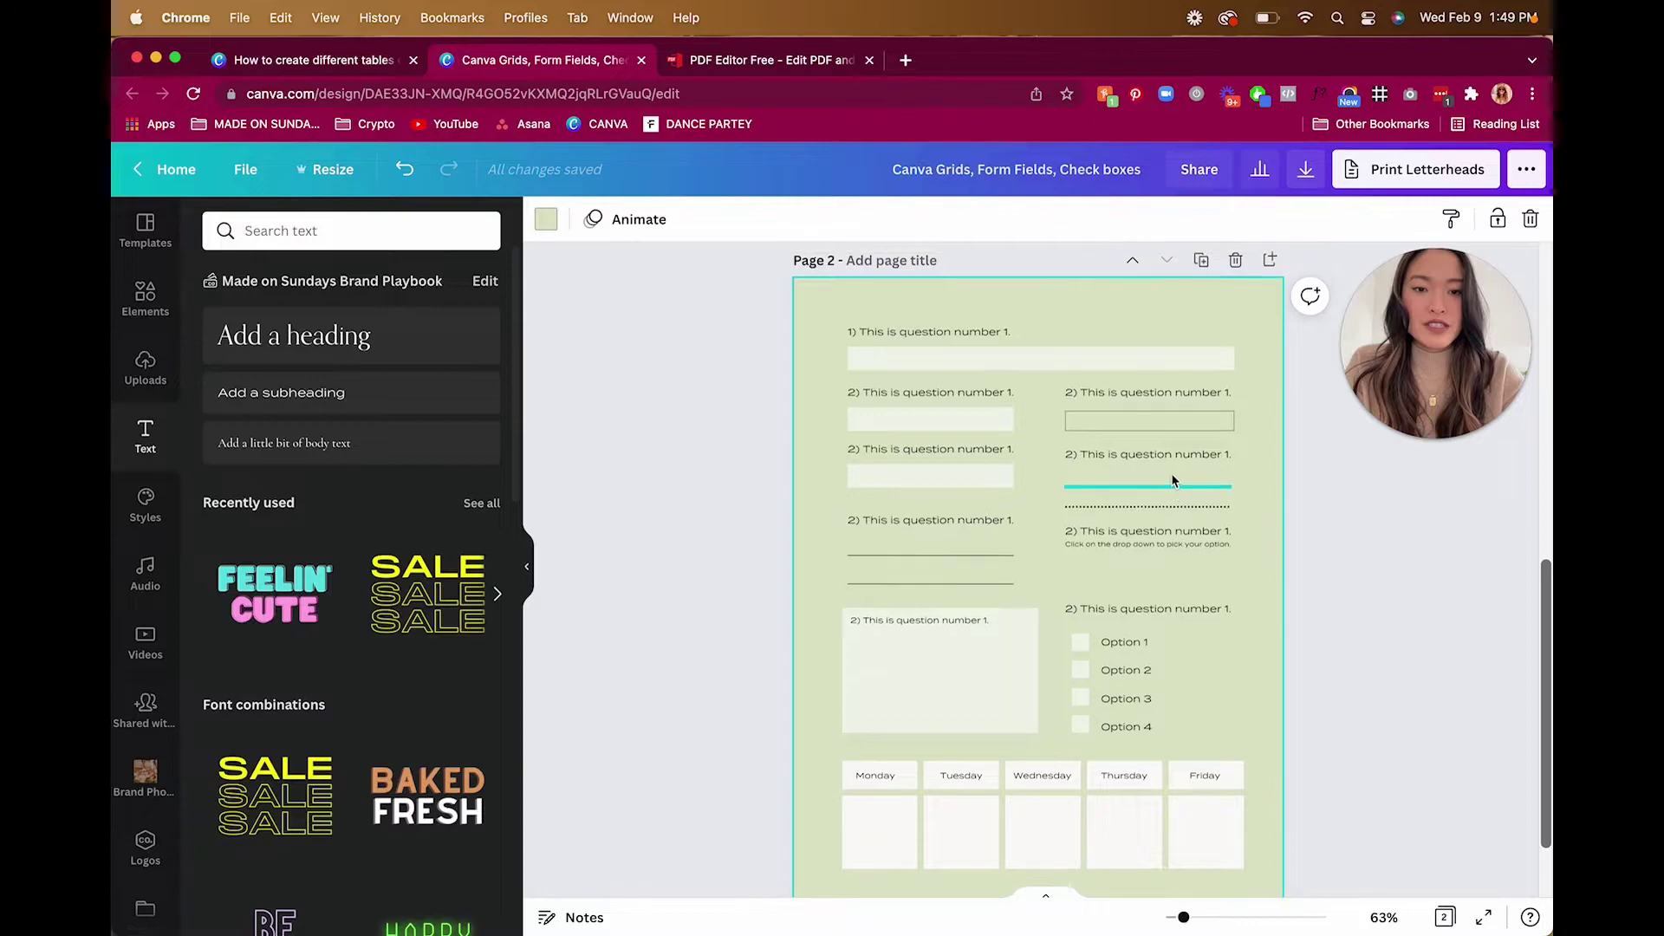
{"action": "left_click", "coordinate": [1305, 168]}
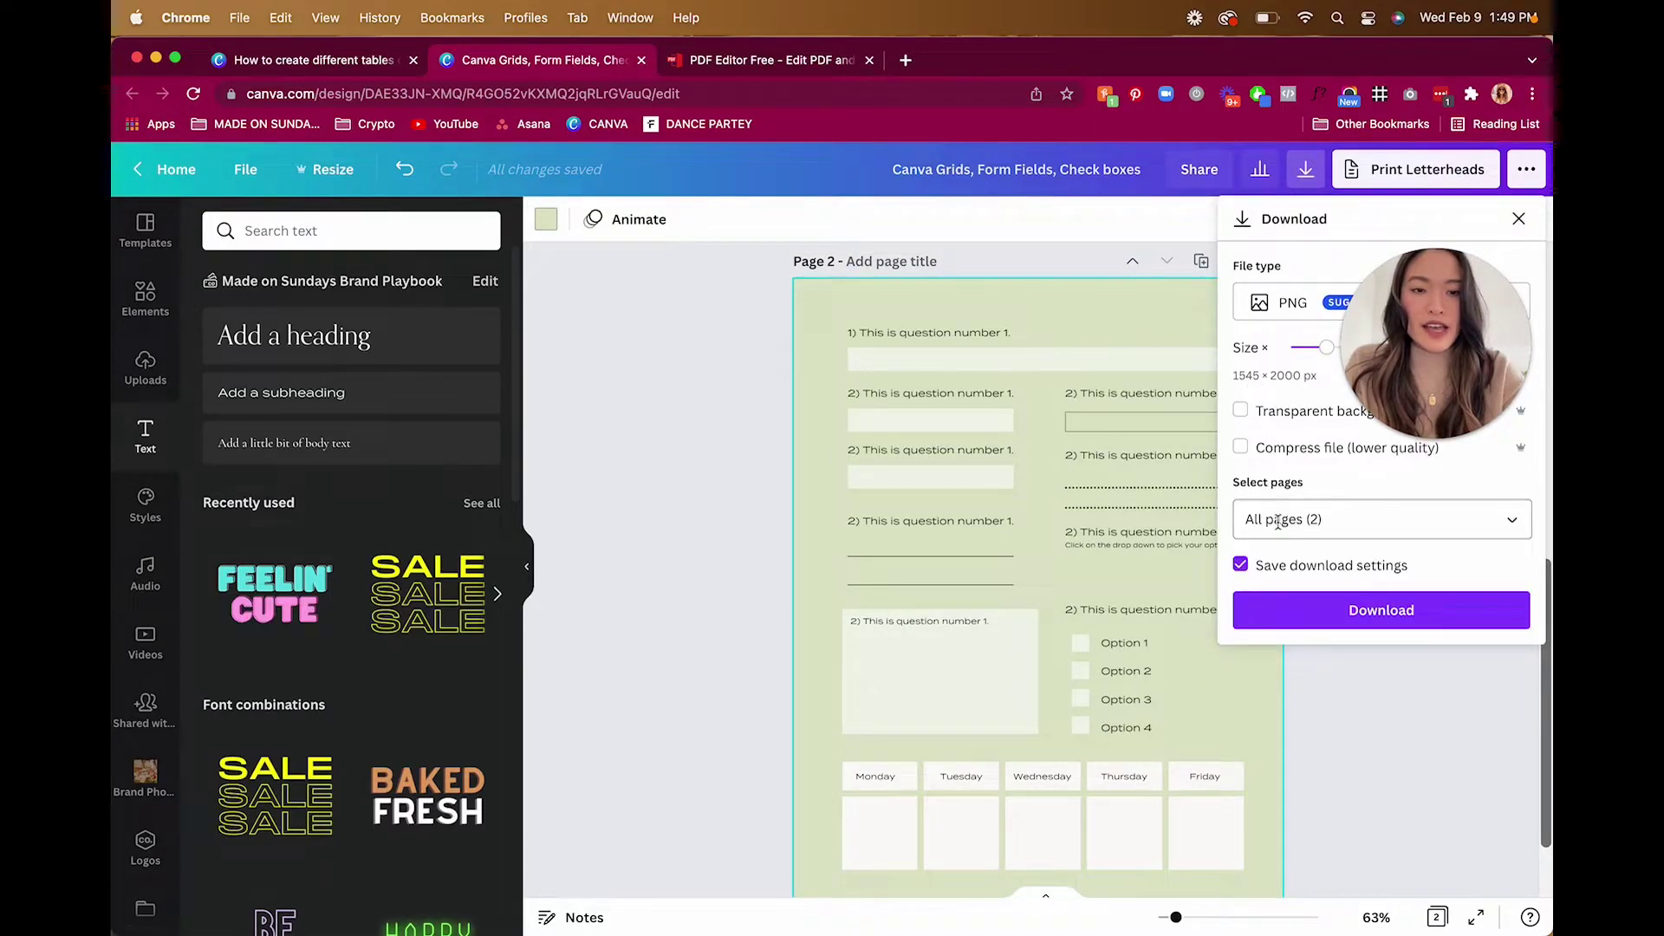
{"action": "left_click", "coordinate": [1512, 518]}
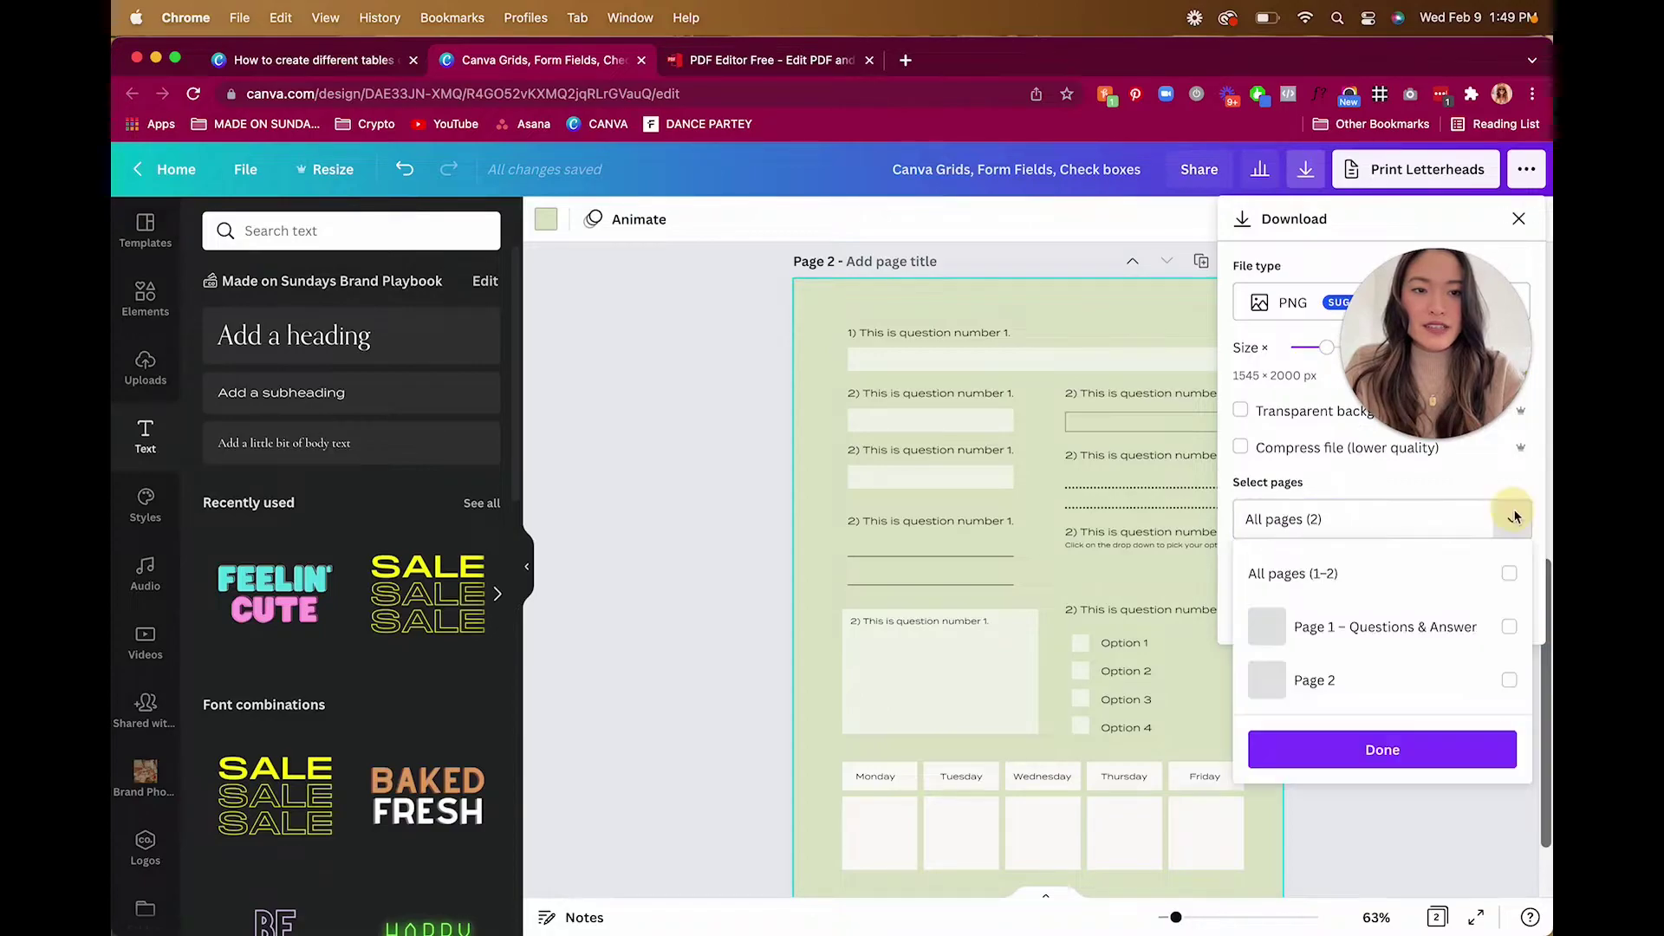
{"action": "left_click", "coordinate": [1400, 679]}
{"action": "left_click", "coordinate": [1418, 749]}
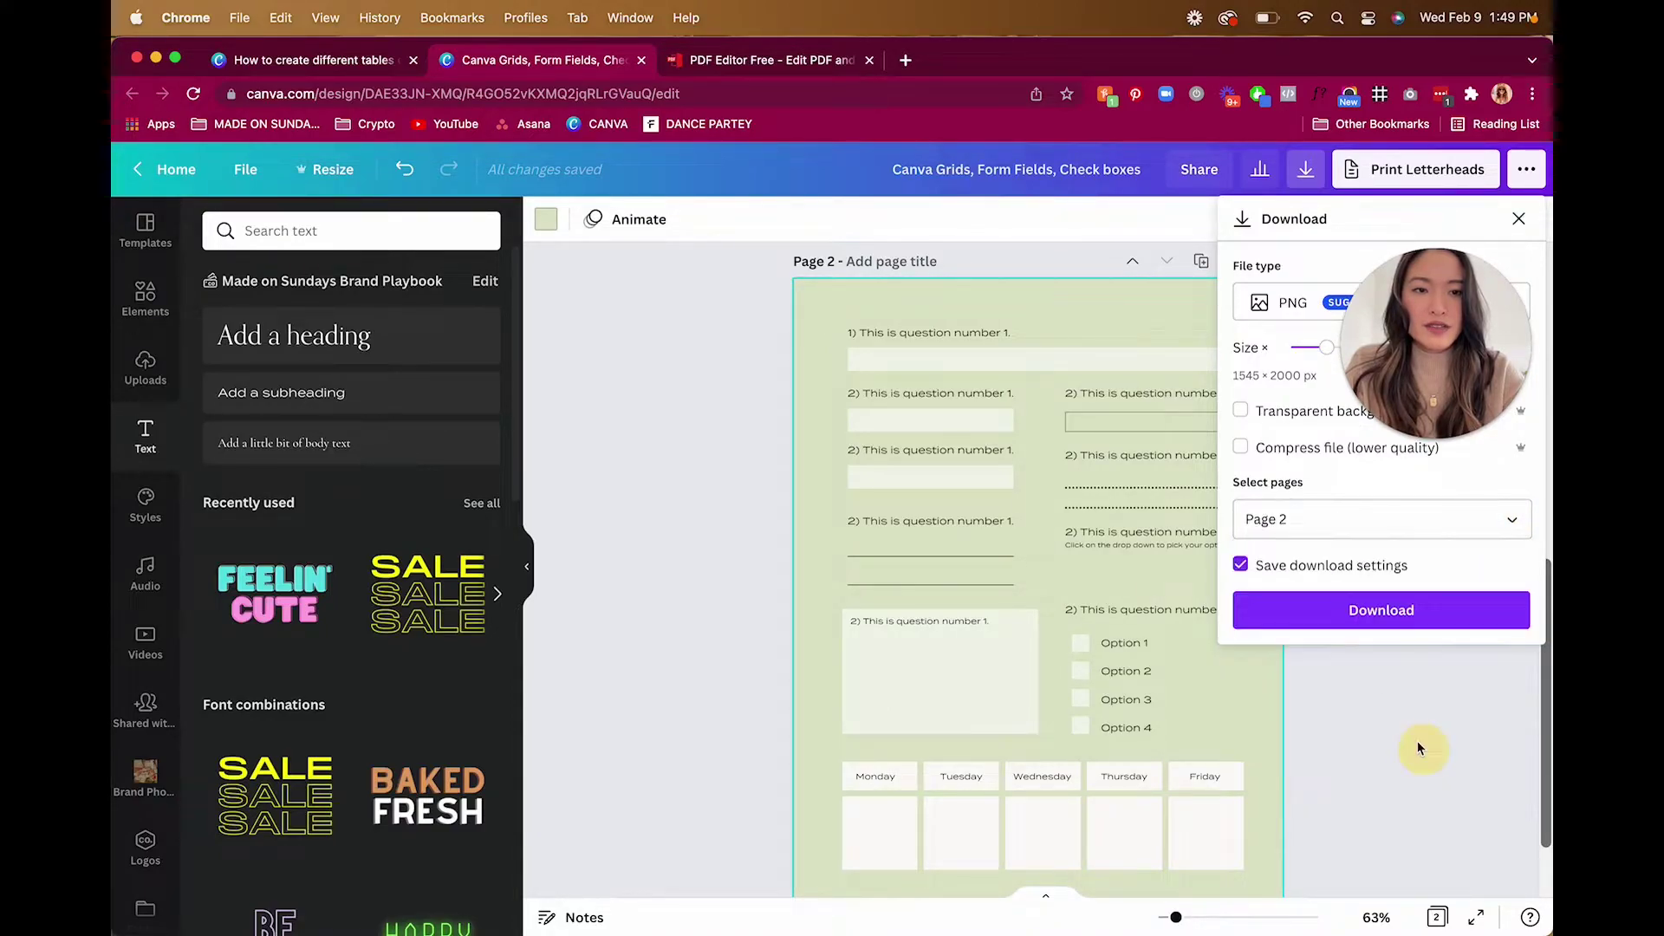
{"action": "left_click", "coordinate": [1291, 302]}
{"action": "left_click", "coordinate": [1300, 408]}
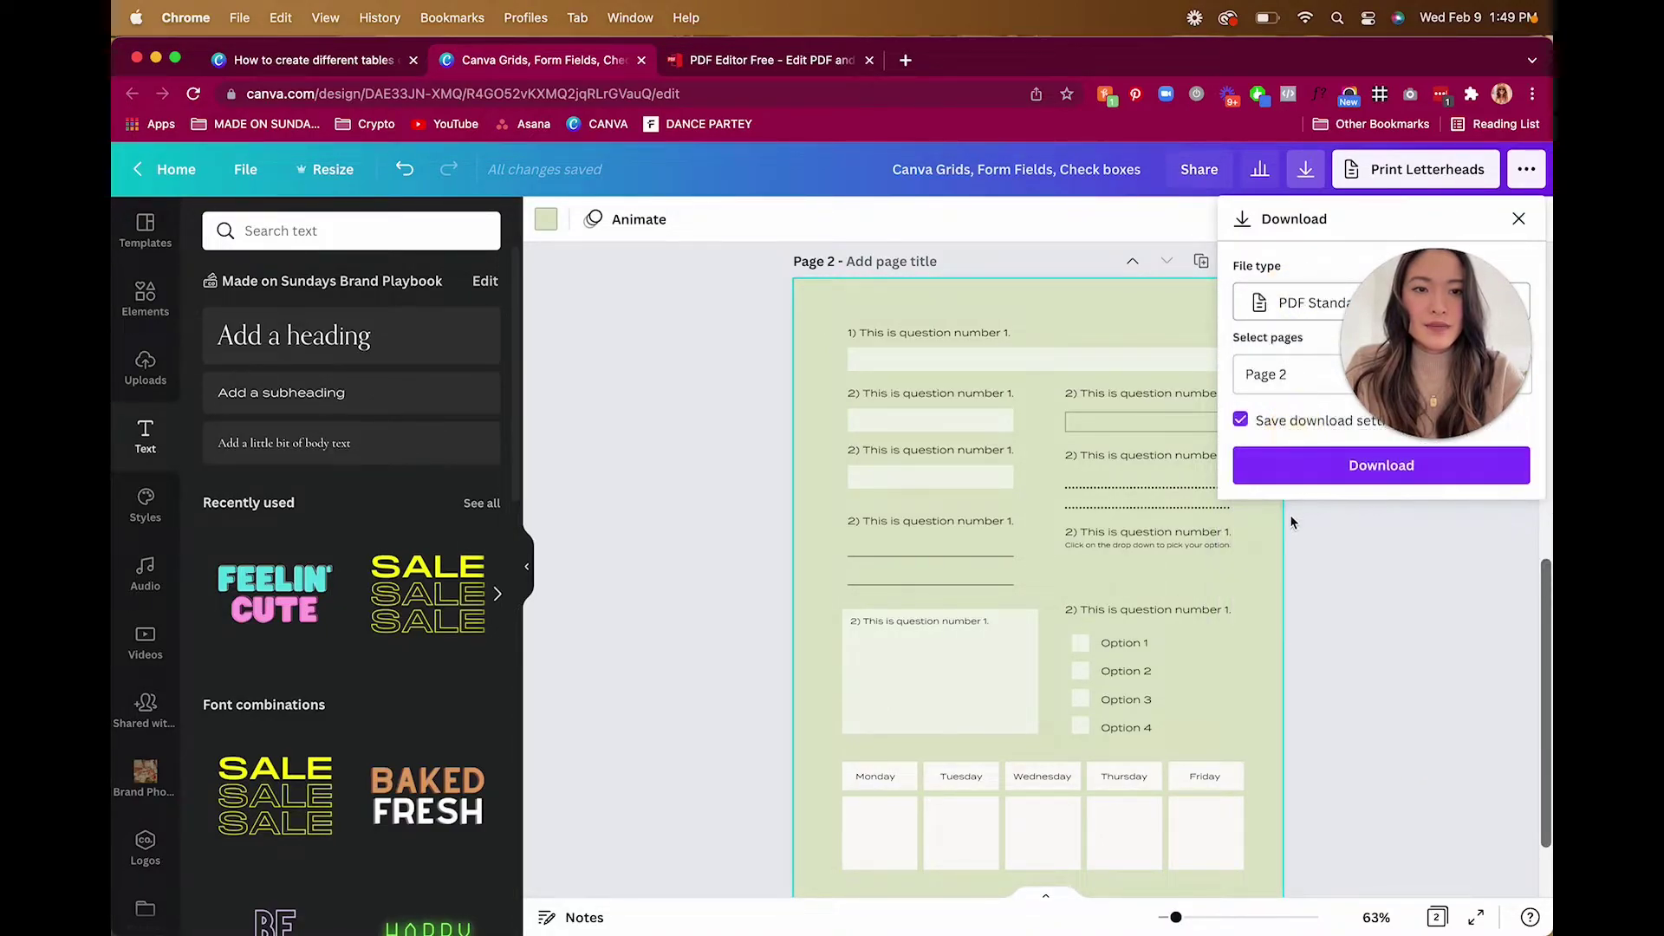
{"action": "left_click", "coordinate": [1302, 465]}
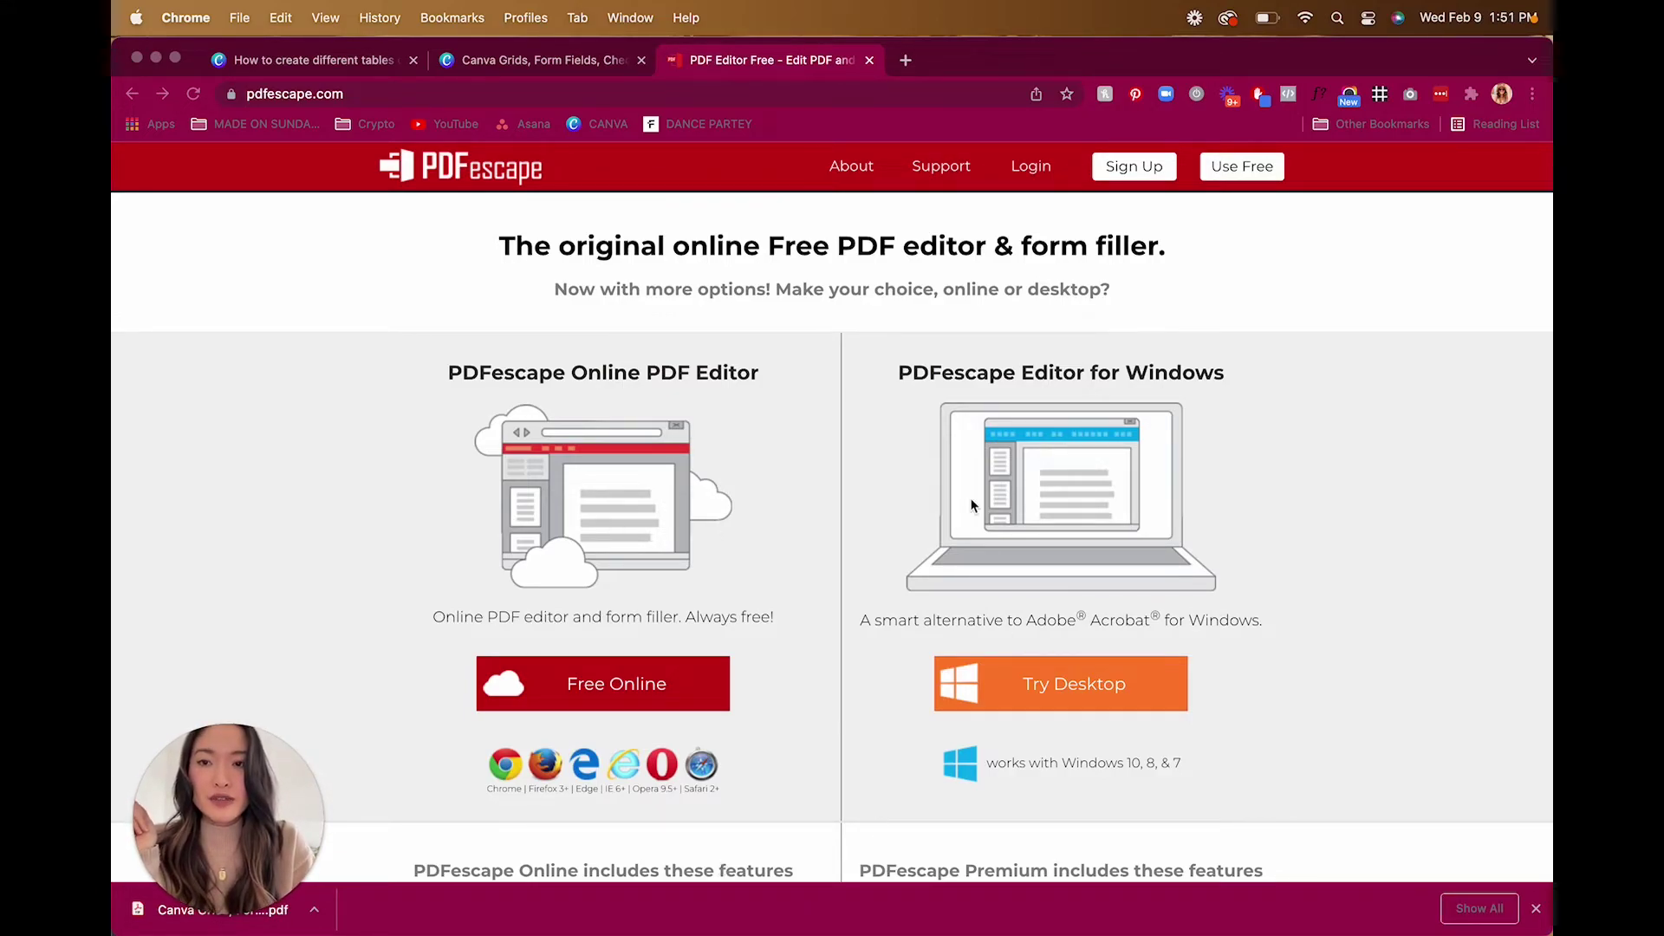
Step: Switch to PDFescape, open its free online editor and upload the downloaded Canva form PDF
{"action": "left_click", "coordinate": [626, 696]}
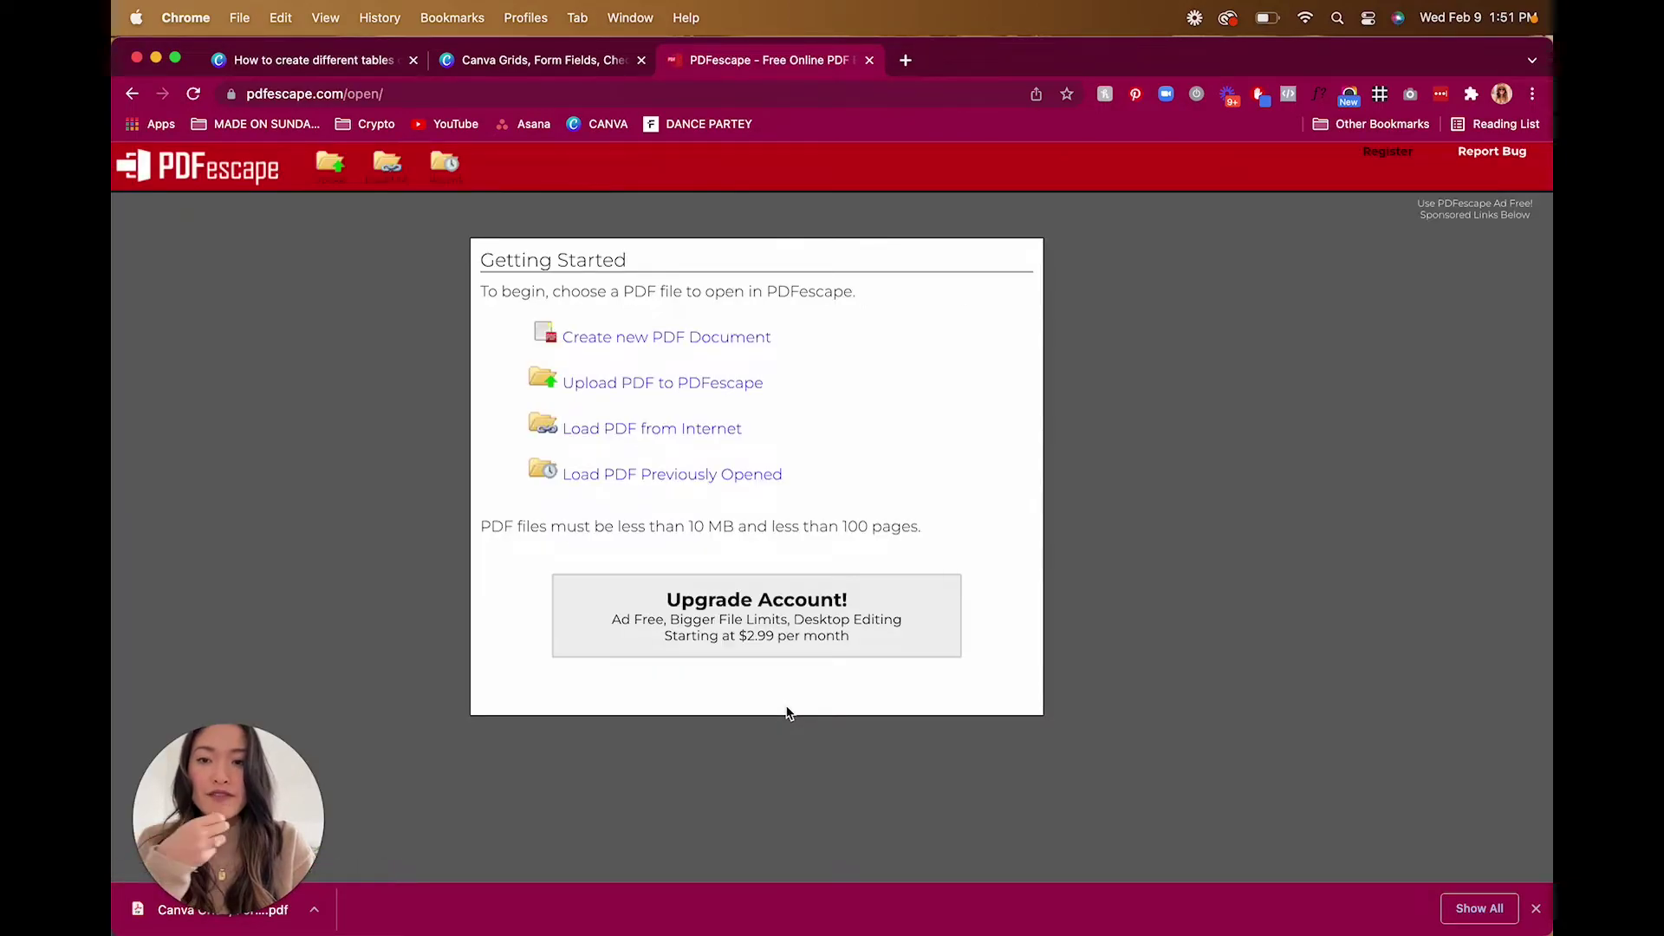
{"action": "left_click", "coordinate": [699, 384]}
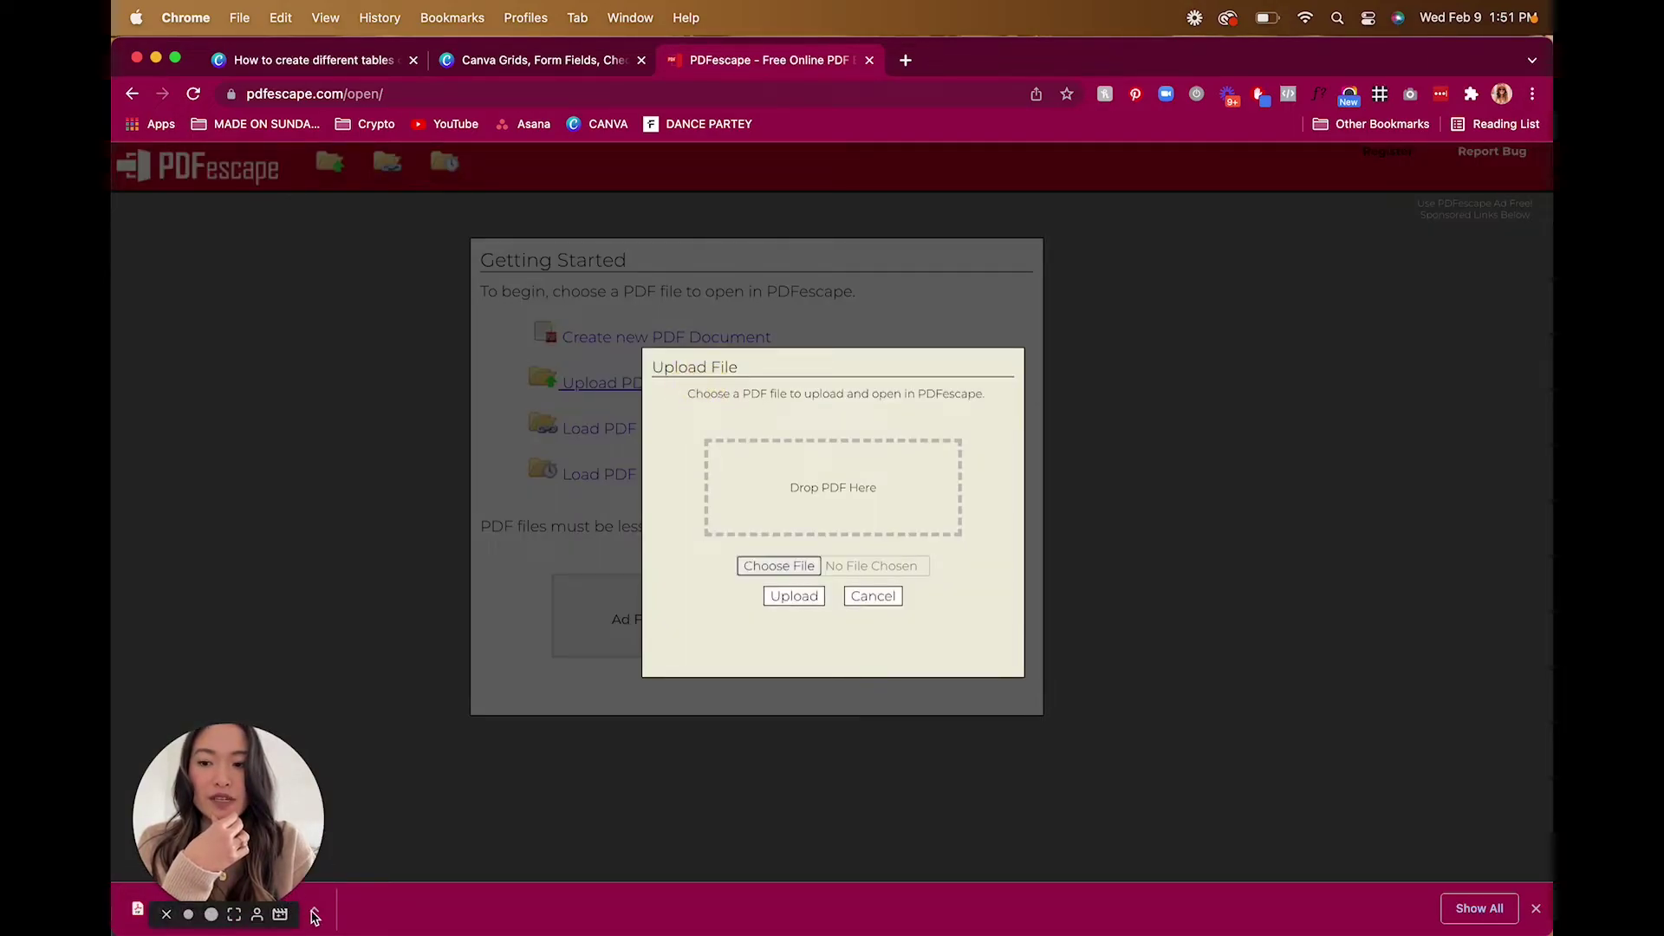
{"action": "left_click_drag", "start_coordinate": [142, 909], "coordinate": [1344, 364]}
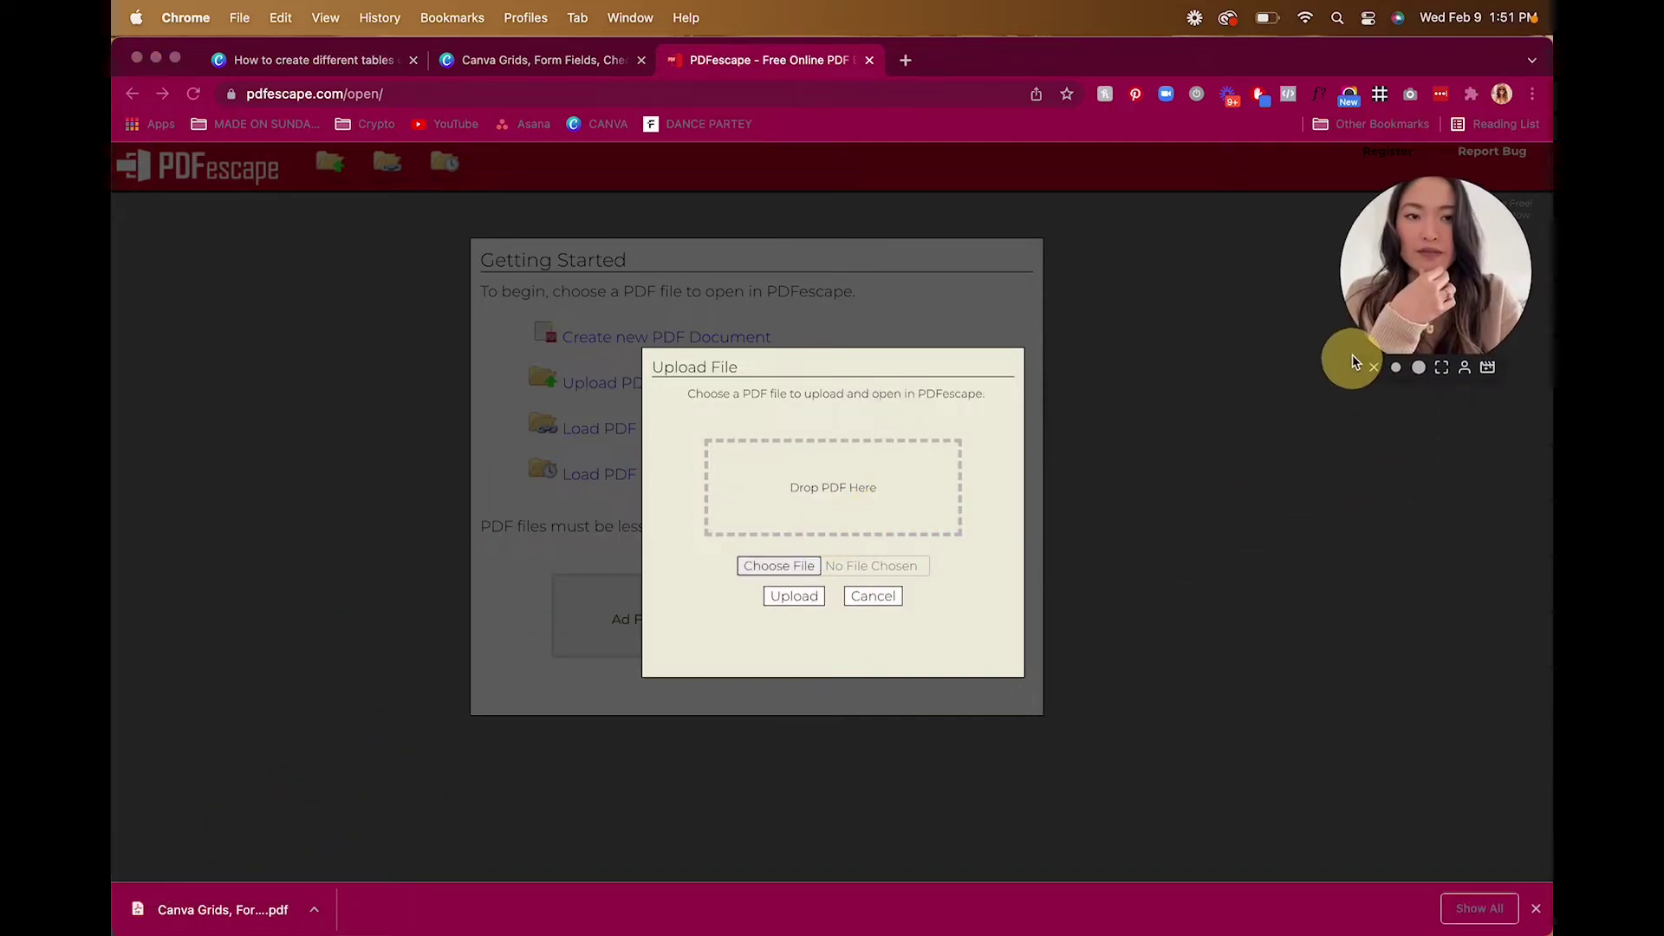
{"action": "left_click_drag", "start_coordinate": [153, 910], "coordinate": [797, 493]}
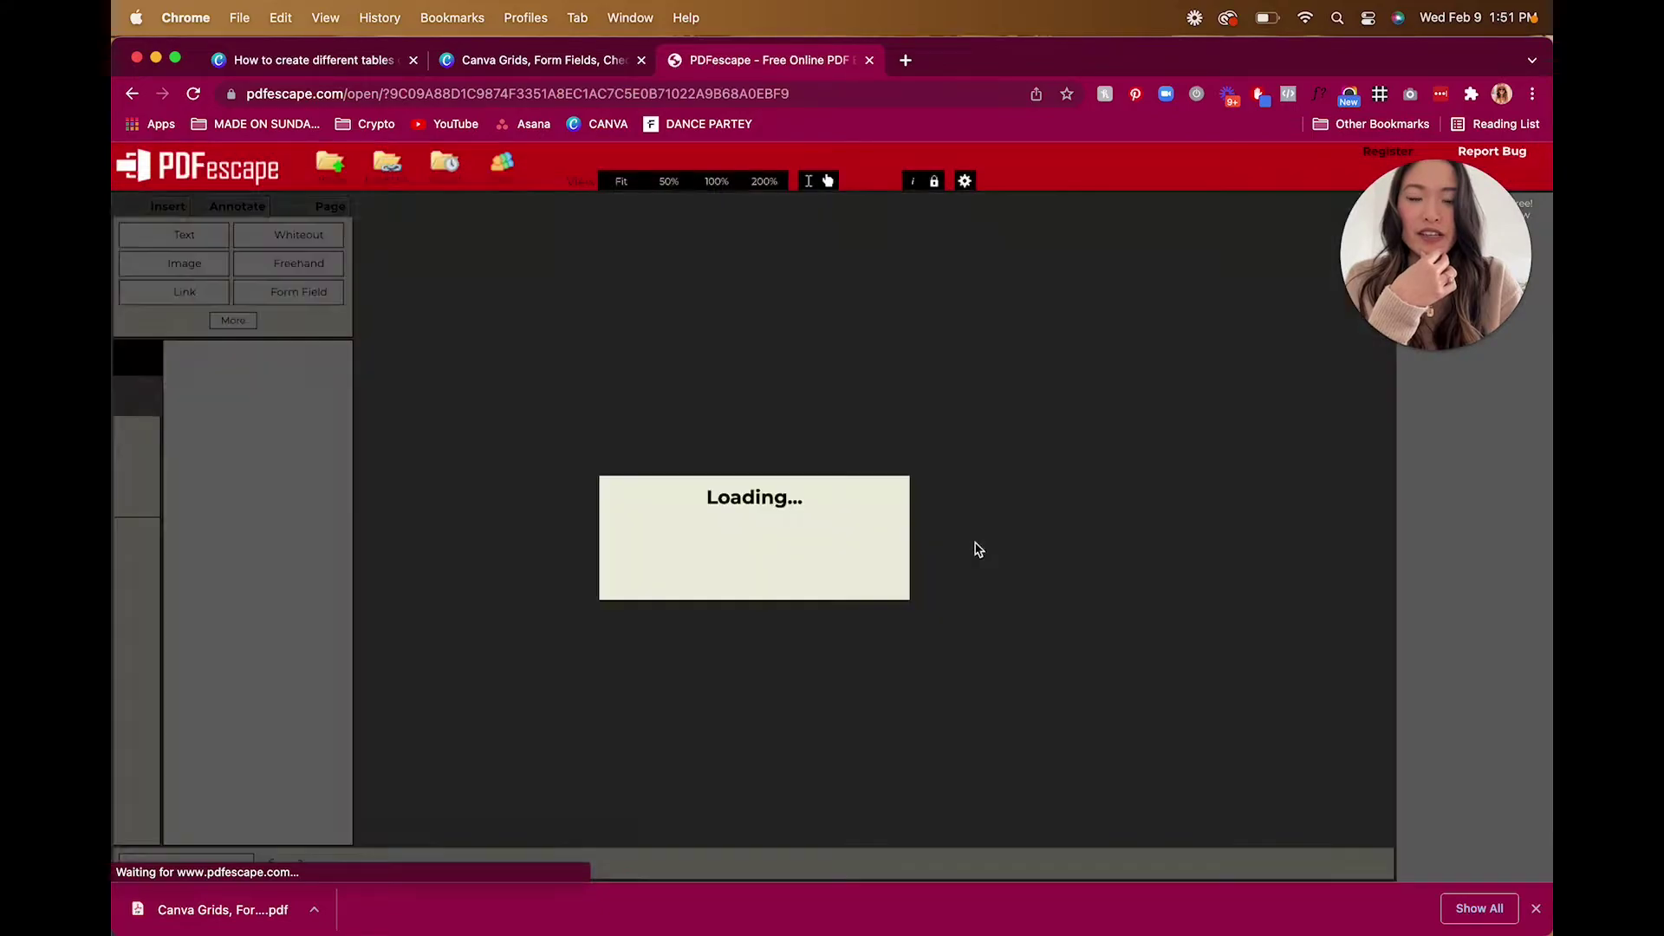
Step: Insert a Text form field covering the full-width answer box under question 1
{"action": "scroll", "coordinate": [975, 548], "scroll_direction": "down", "scroll_amount": 1}
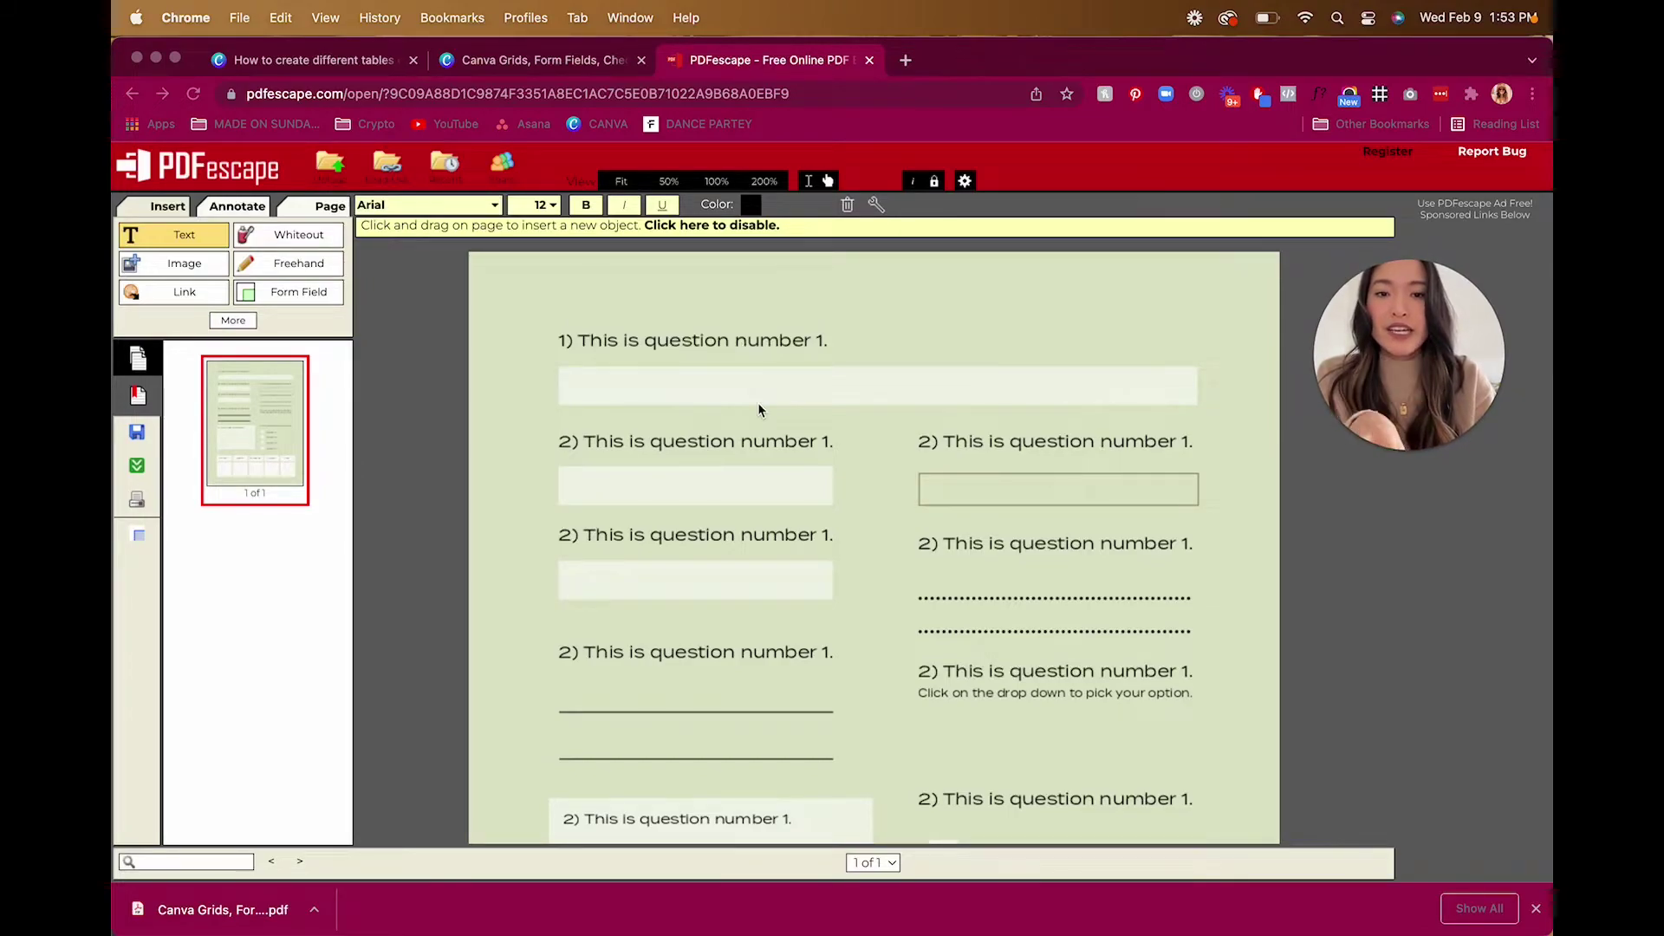
{"action": "scroll", "coordinate": [758, 404], "scroll_direction": "down", "scroll_amount": 1}
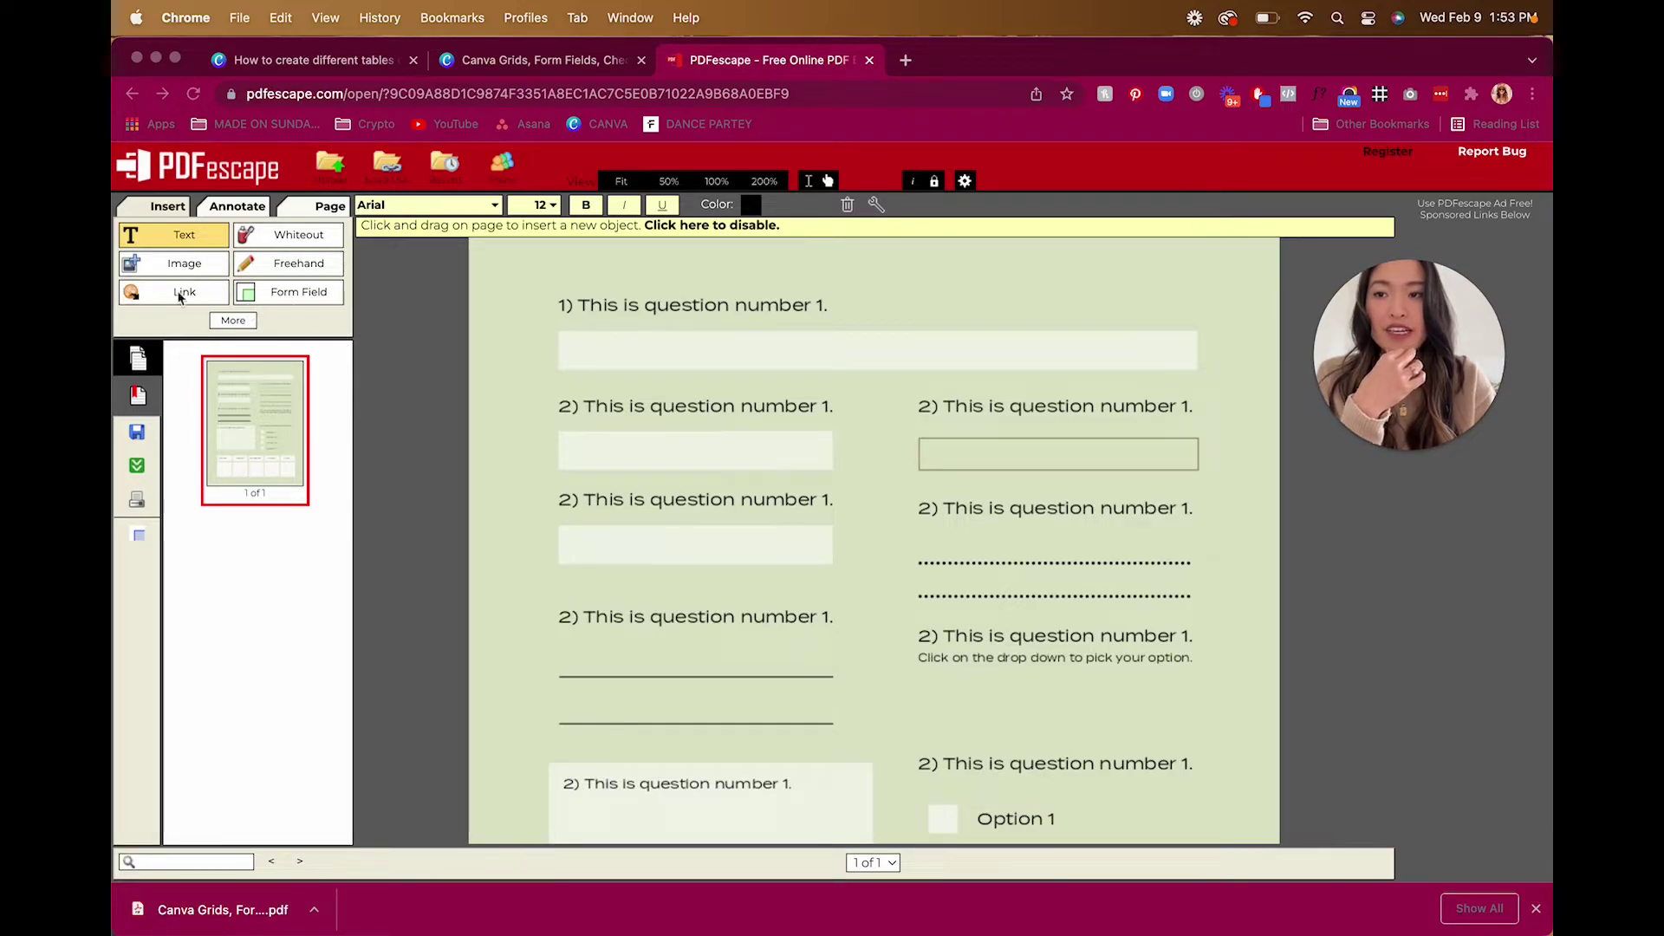
{"action": "left_click", "coordinate": [310, 291]}
{"action": "left_click", "coordinate": [328, 292]}
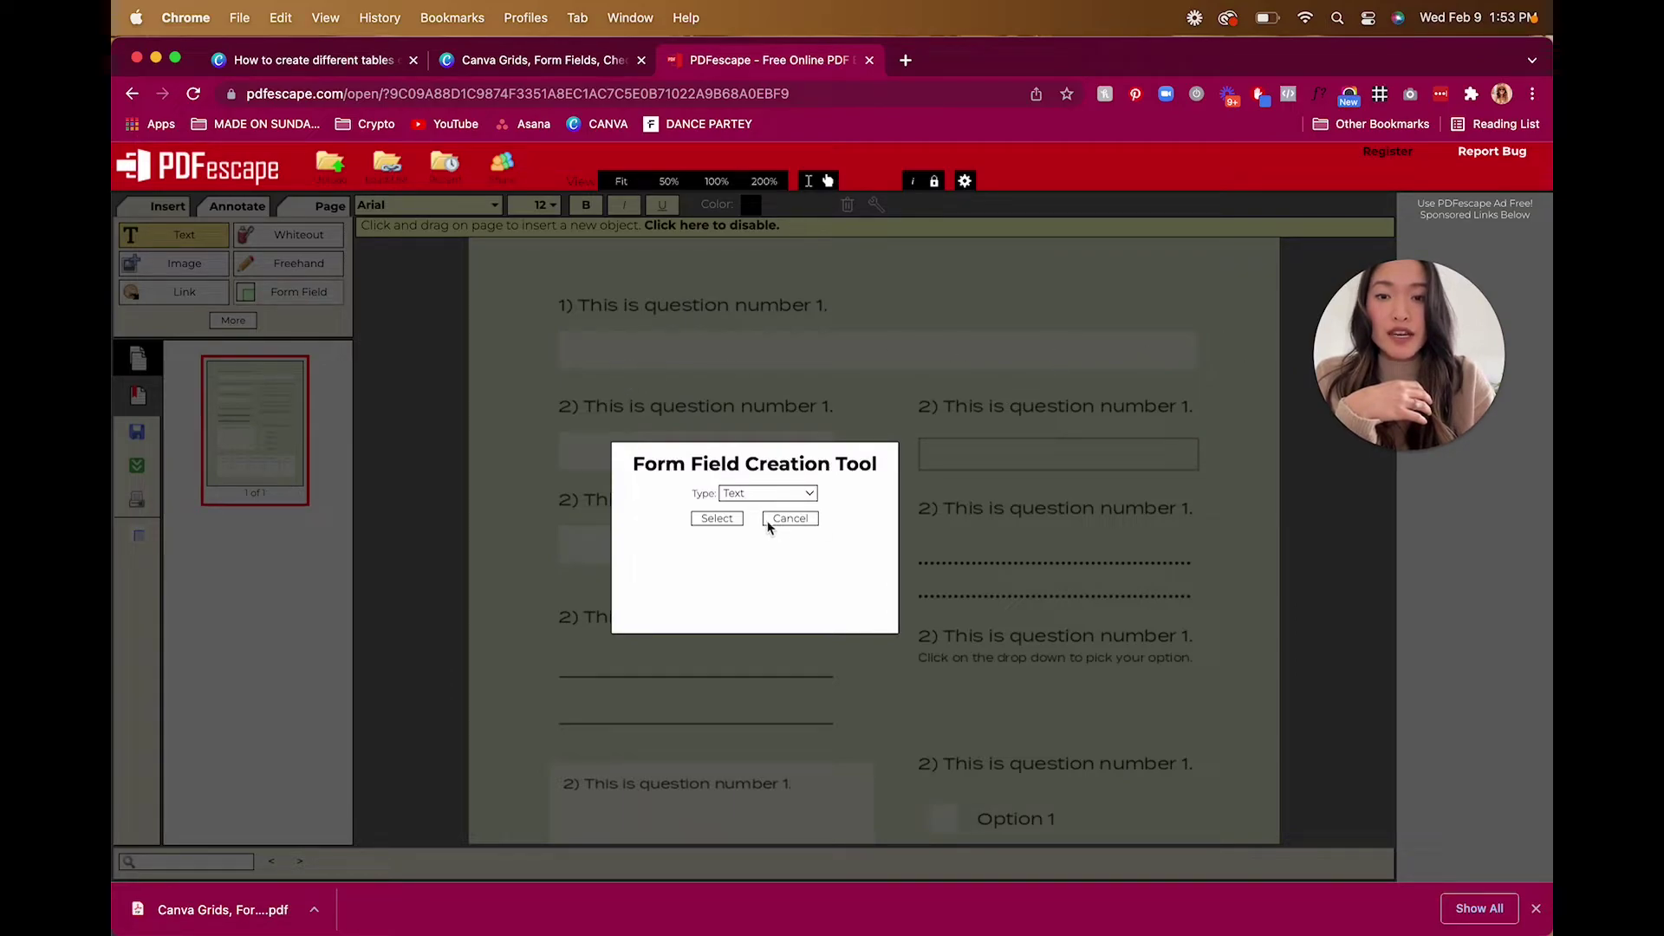
{"action": "left_click", "coordinate": [744, 495]}
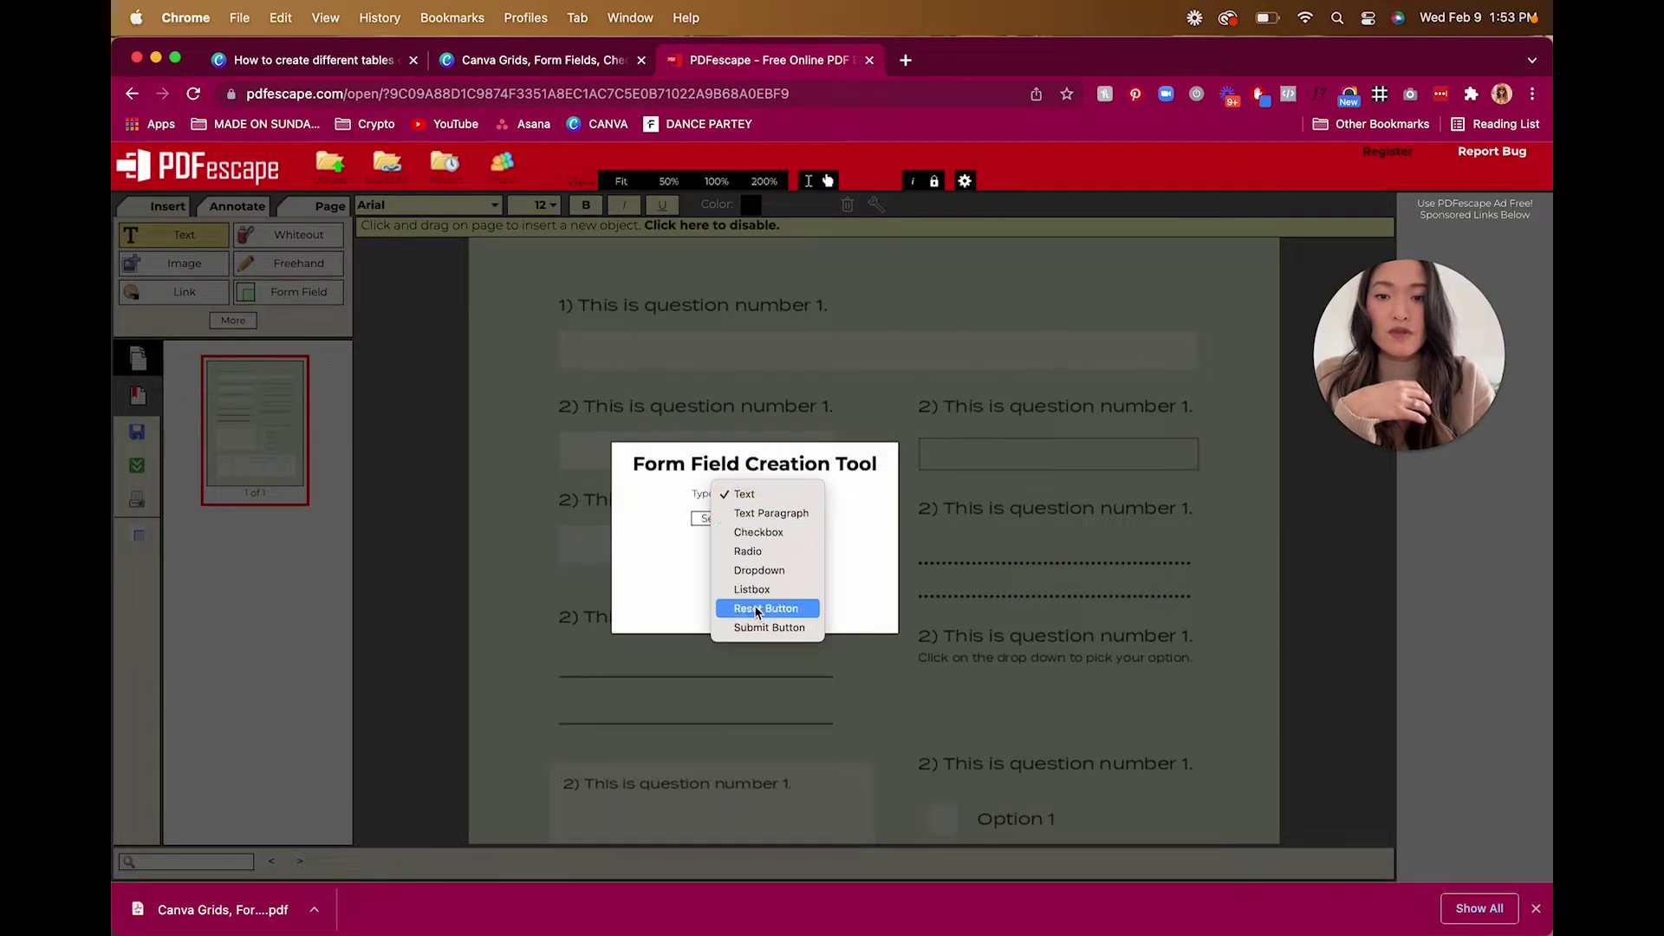
{"action": "left_click", "coordinate": [781, 496]}
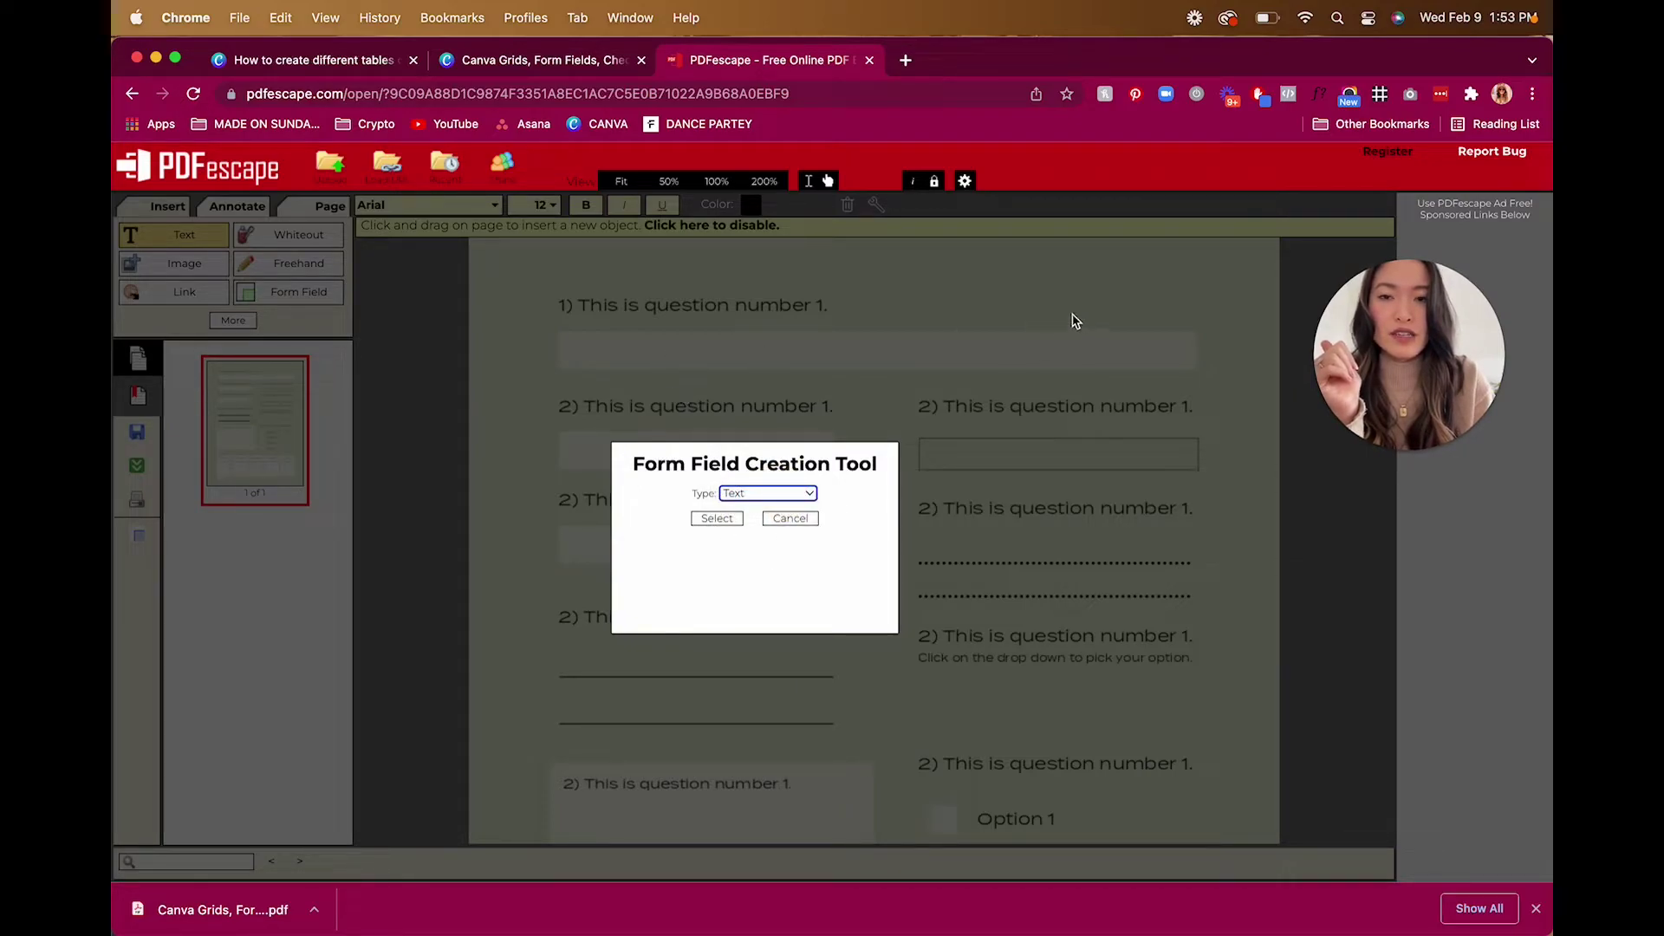
{"action": "left_click", "coordinate": [721, 520]}
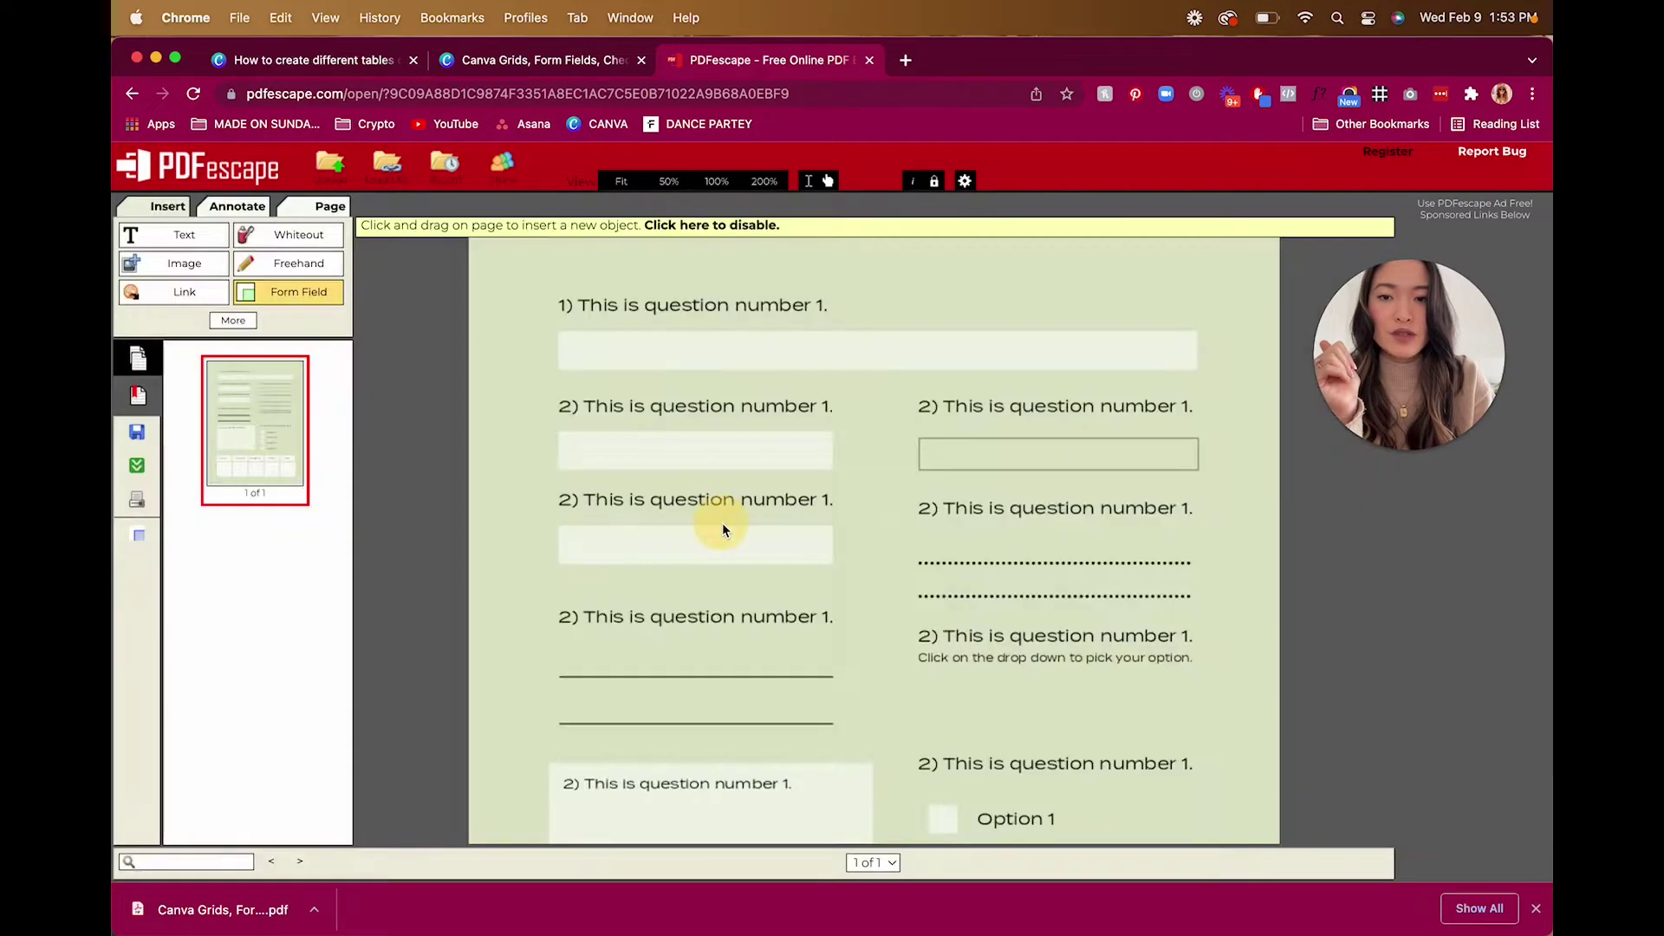
{"action": "left_click_drag", "start_coordinate": [562, 330], "coordinate": [1196, 372]}
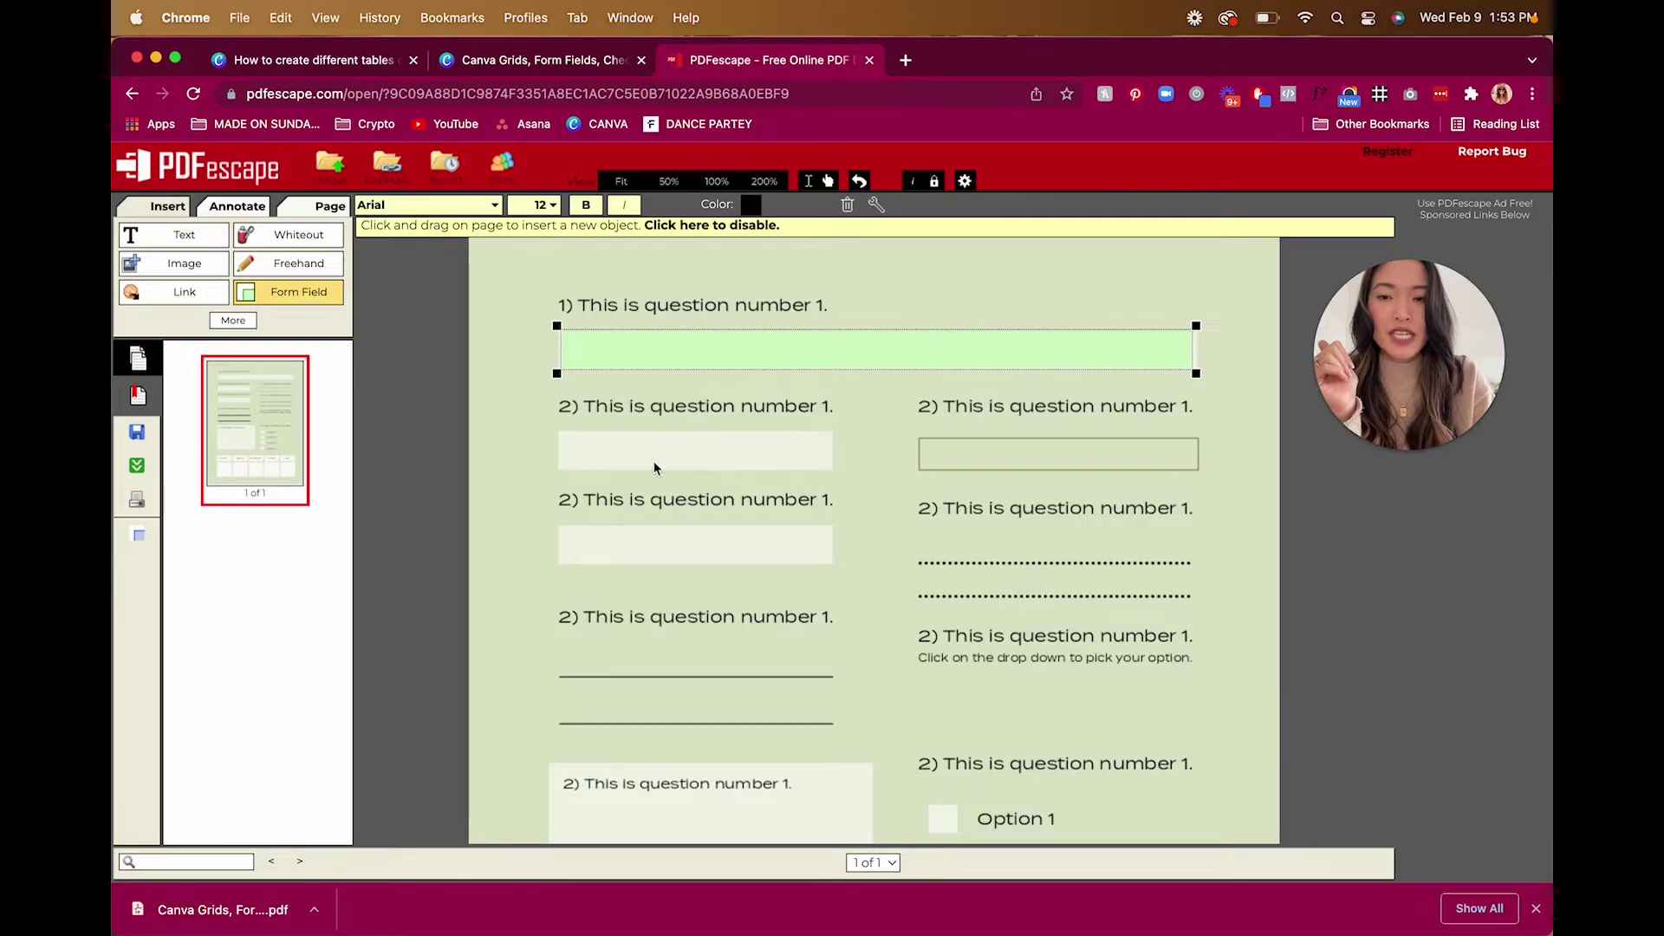
Step: Draw text form fields over the two filled answer boxes in the left column below question 1
{"action": "left_click_drag", "start_coordinate": [559, 432], "coordinate": [829, 467]}
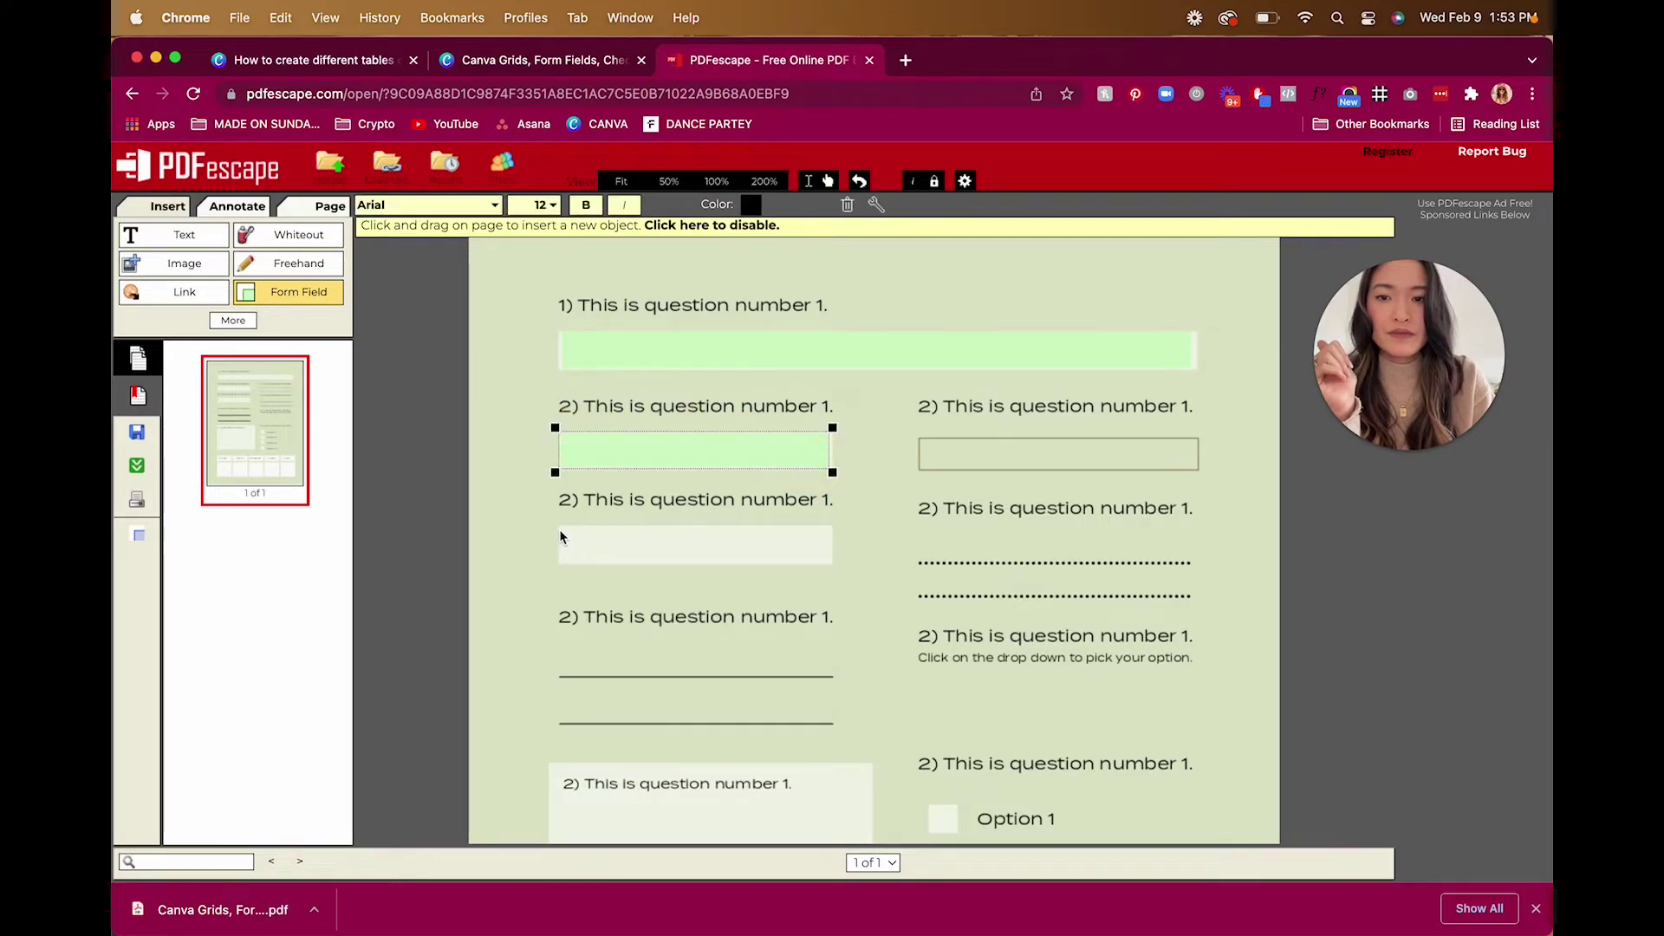
{"action": "left_click", "coordinate": [592, 529]}
{"action": "left_click_drag", "start_coordinate": [594, 537], "coordinate": [837, 567]}
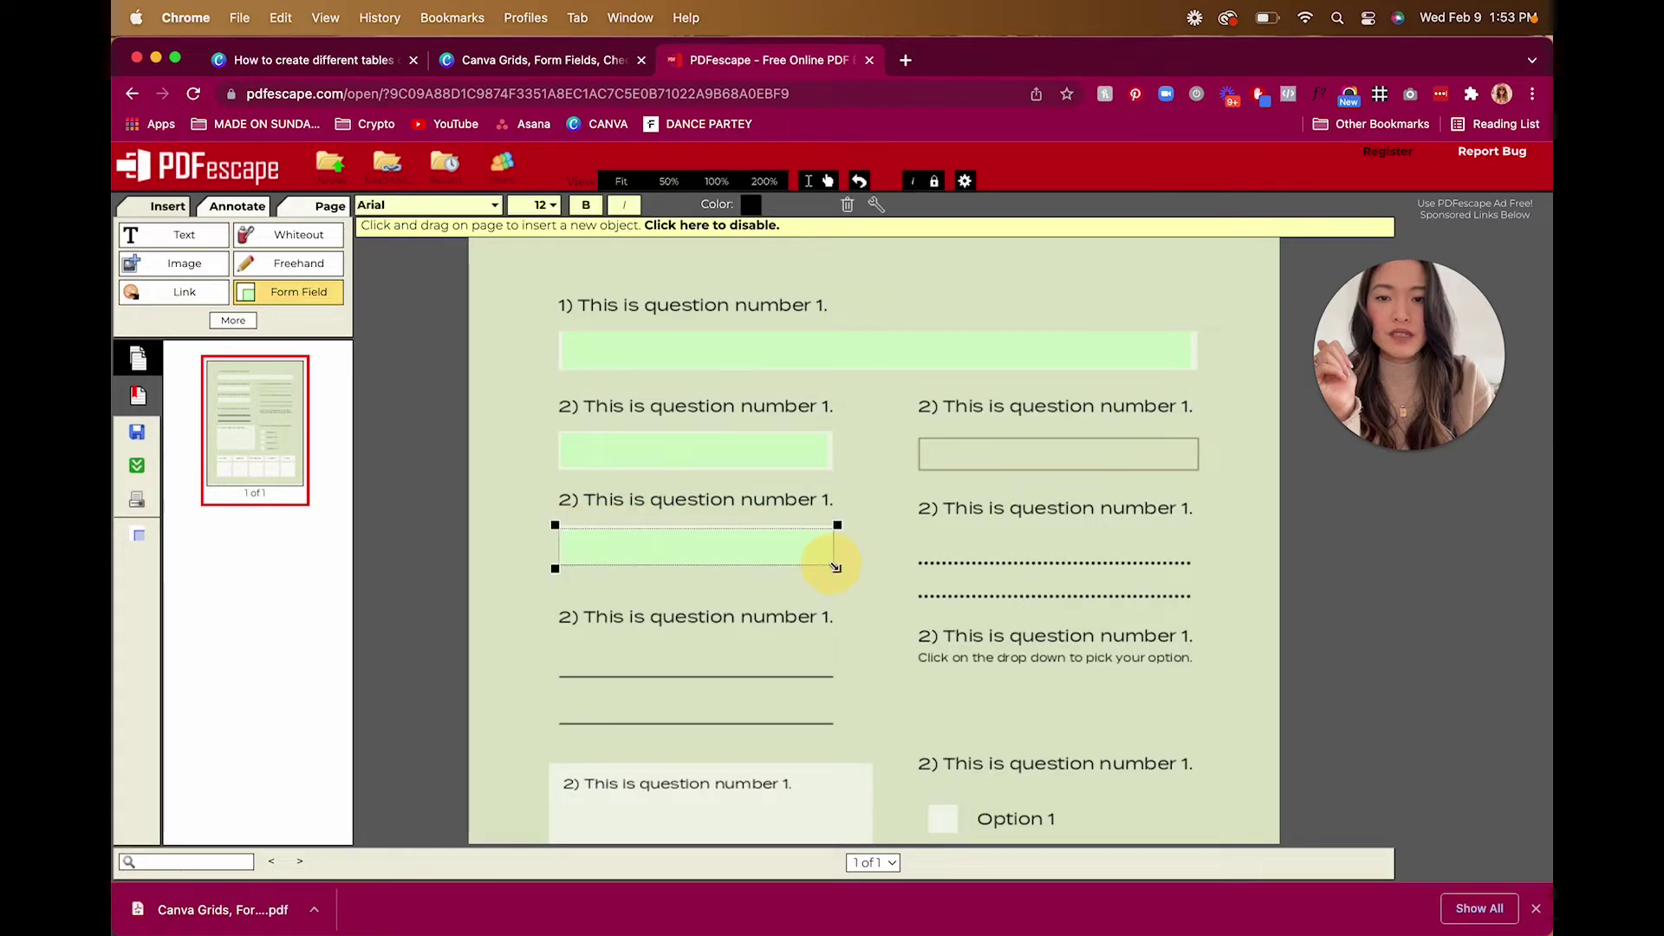
Step: Draw text form fields over the outlined answer box and above both dotted lines in the right column
{"action": "left_click_drag", "start_coordinate": [924, 442], "coordinate": [1198, 468]}
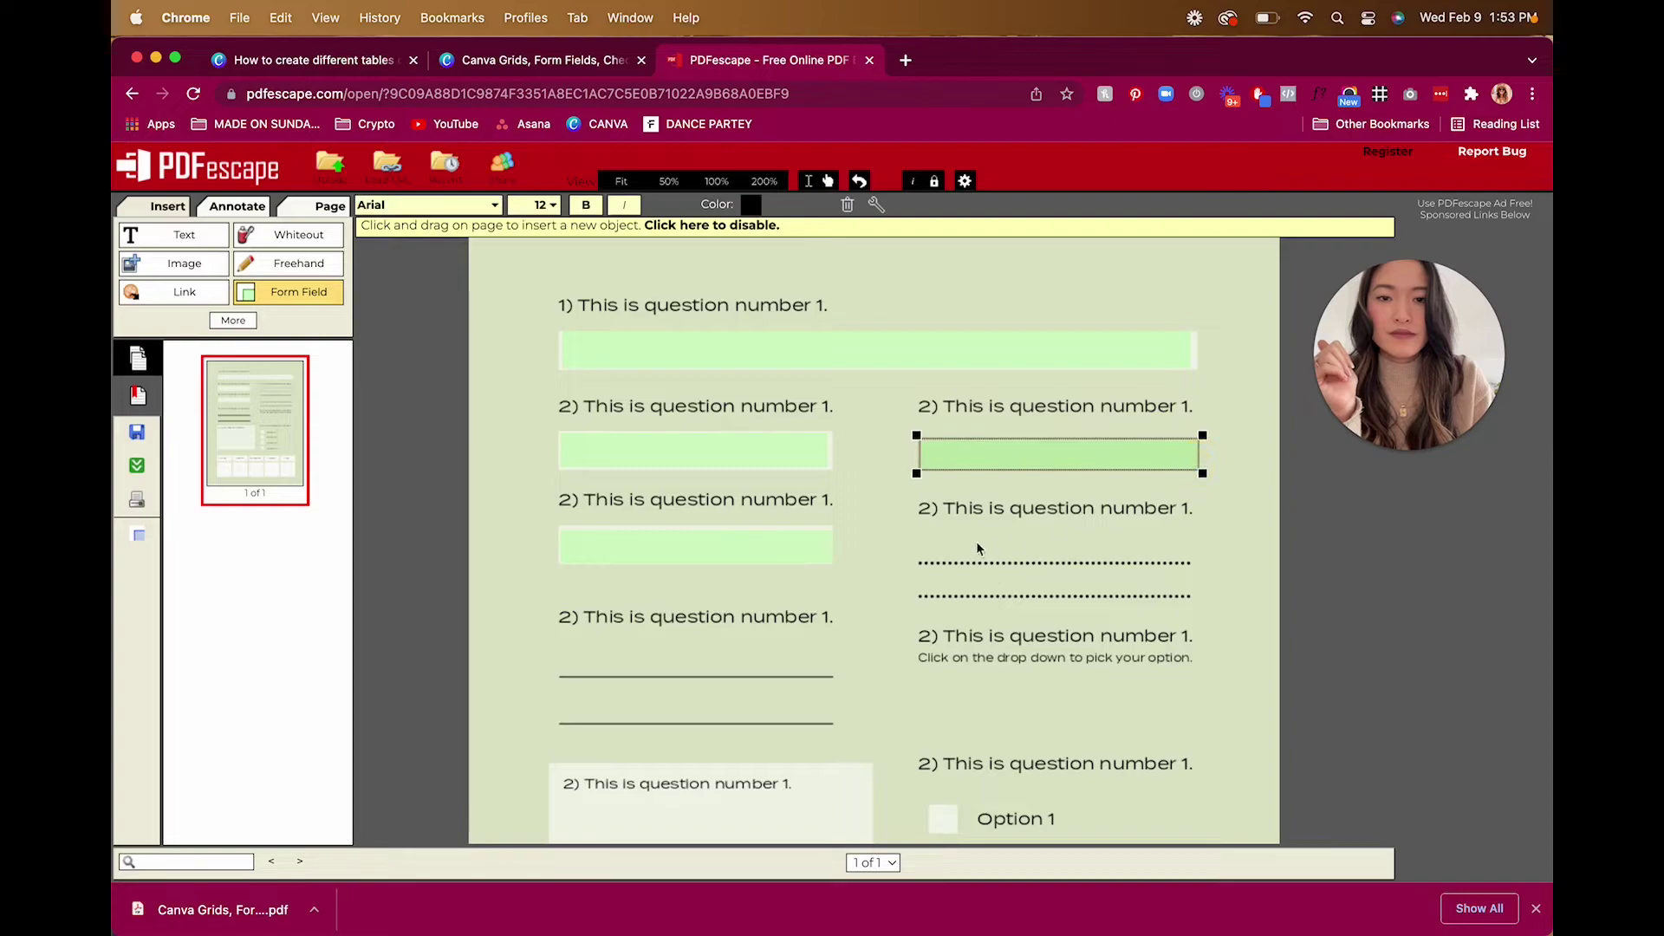
{"action": "left_click", "coordinate": [922, 538]}
{"action": "left_click_drag", "start_coordinate": [922, 530], "coordinate": [1192, 564]}
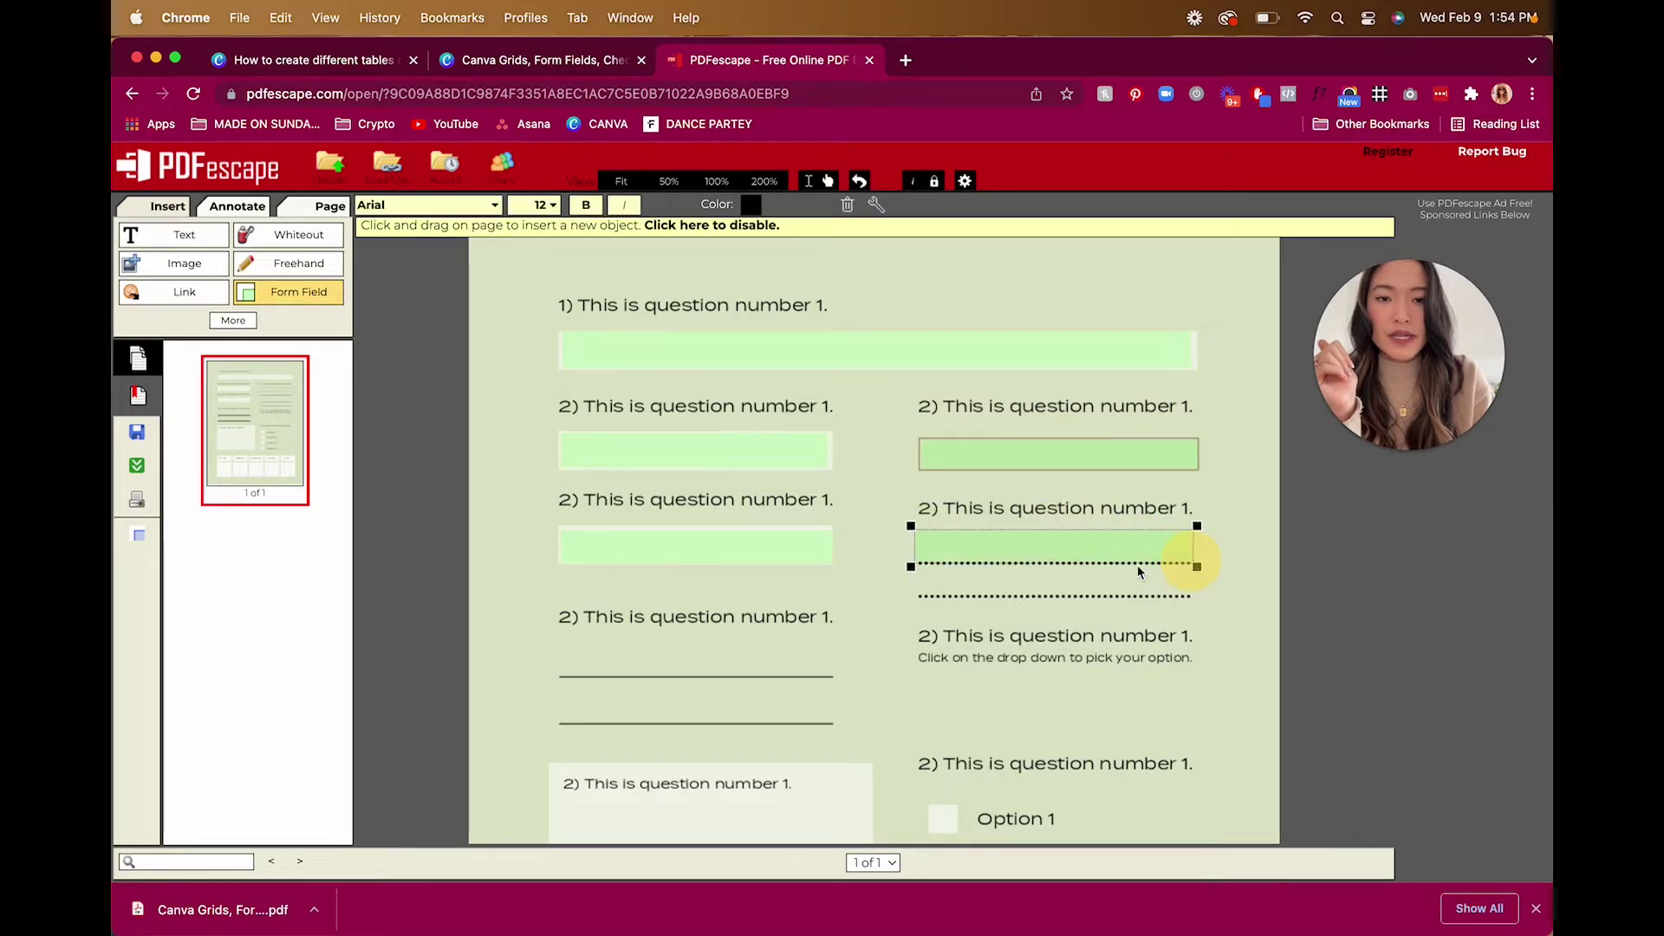
{"action": "left_click_drag", "start_coordinate": [918, 568], "coordinate": [1198, 560]}
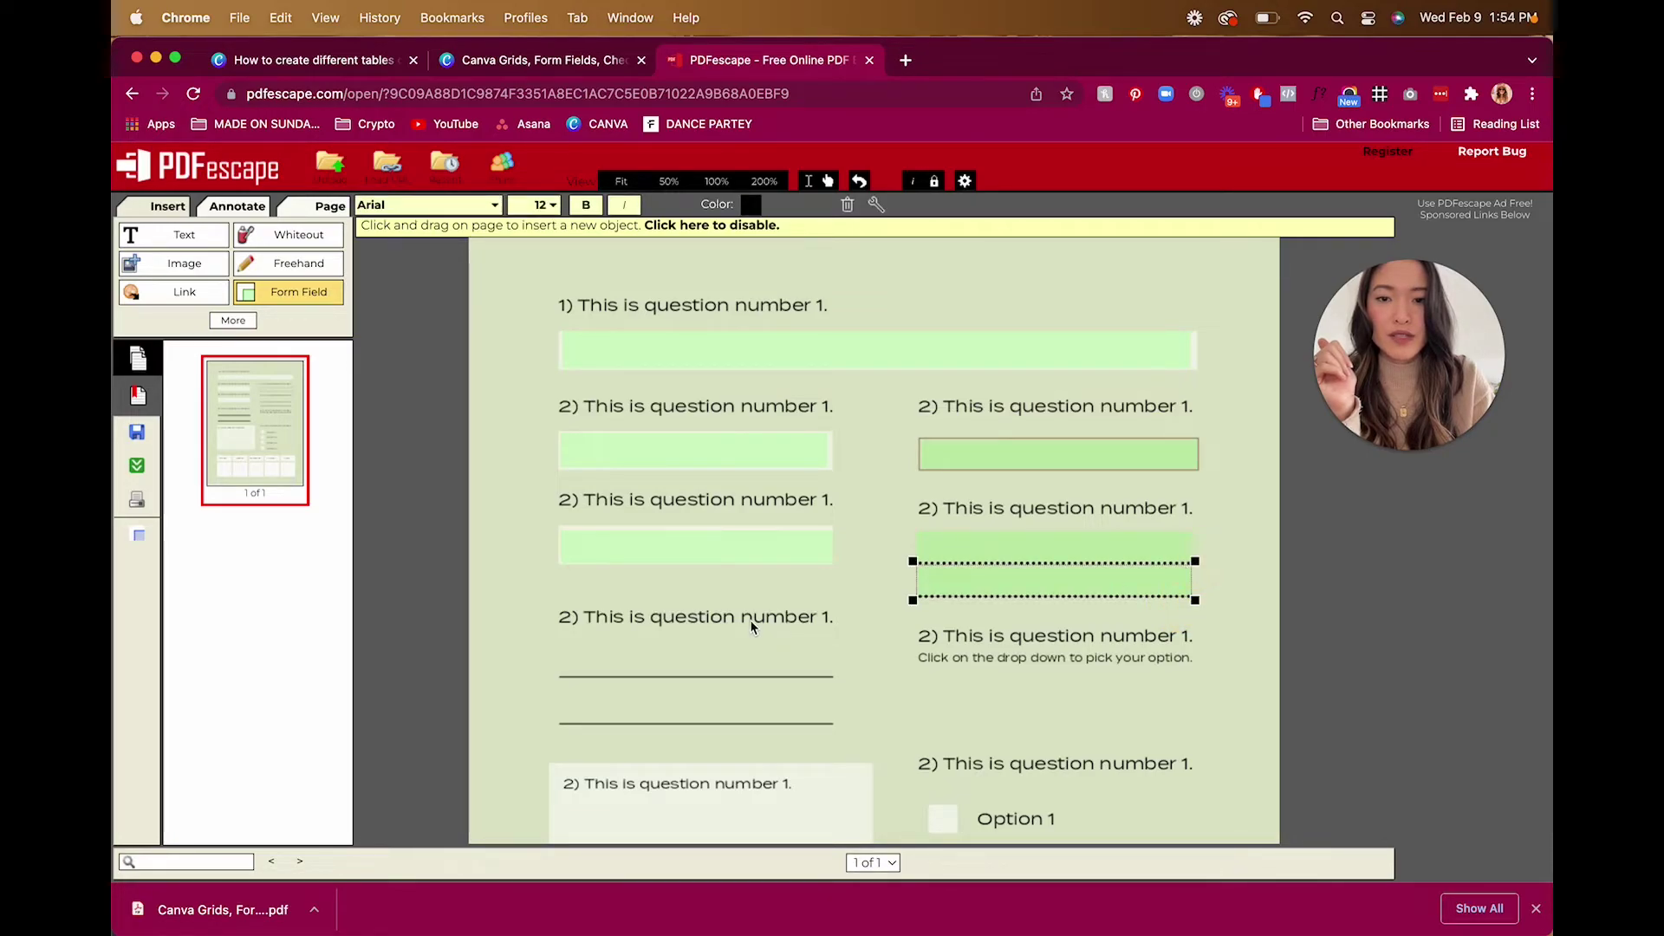
Step: Draw text form fields above each of the two solid answer lines in the left column
{"action": "left_click_drag", "start_coordinate": [559, 643], "coordinate": [831, 672]}
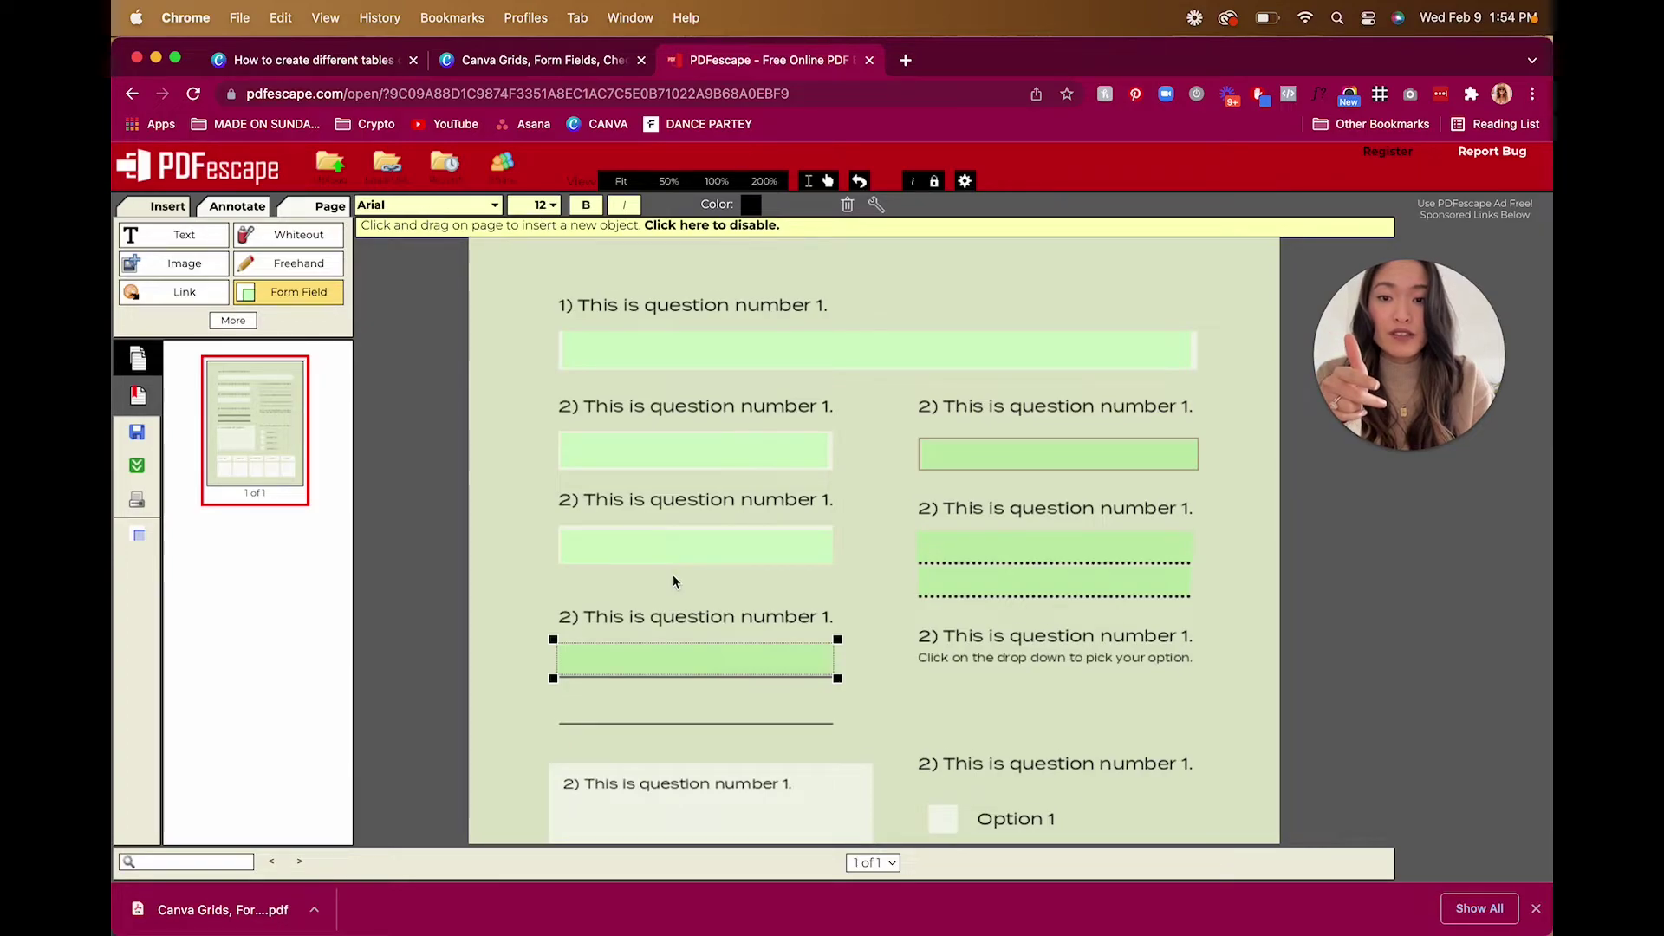
{"action": "scroll", "coordinate": [672, 575], "scroll_direction": "down", "scroll_amount": 2}
{"action": "left_click_drag", "start_coordinate": [559, 599], "coordinate": [835, 638]}
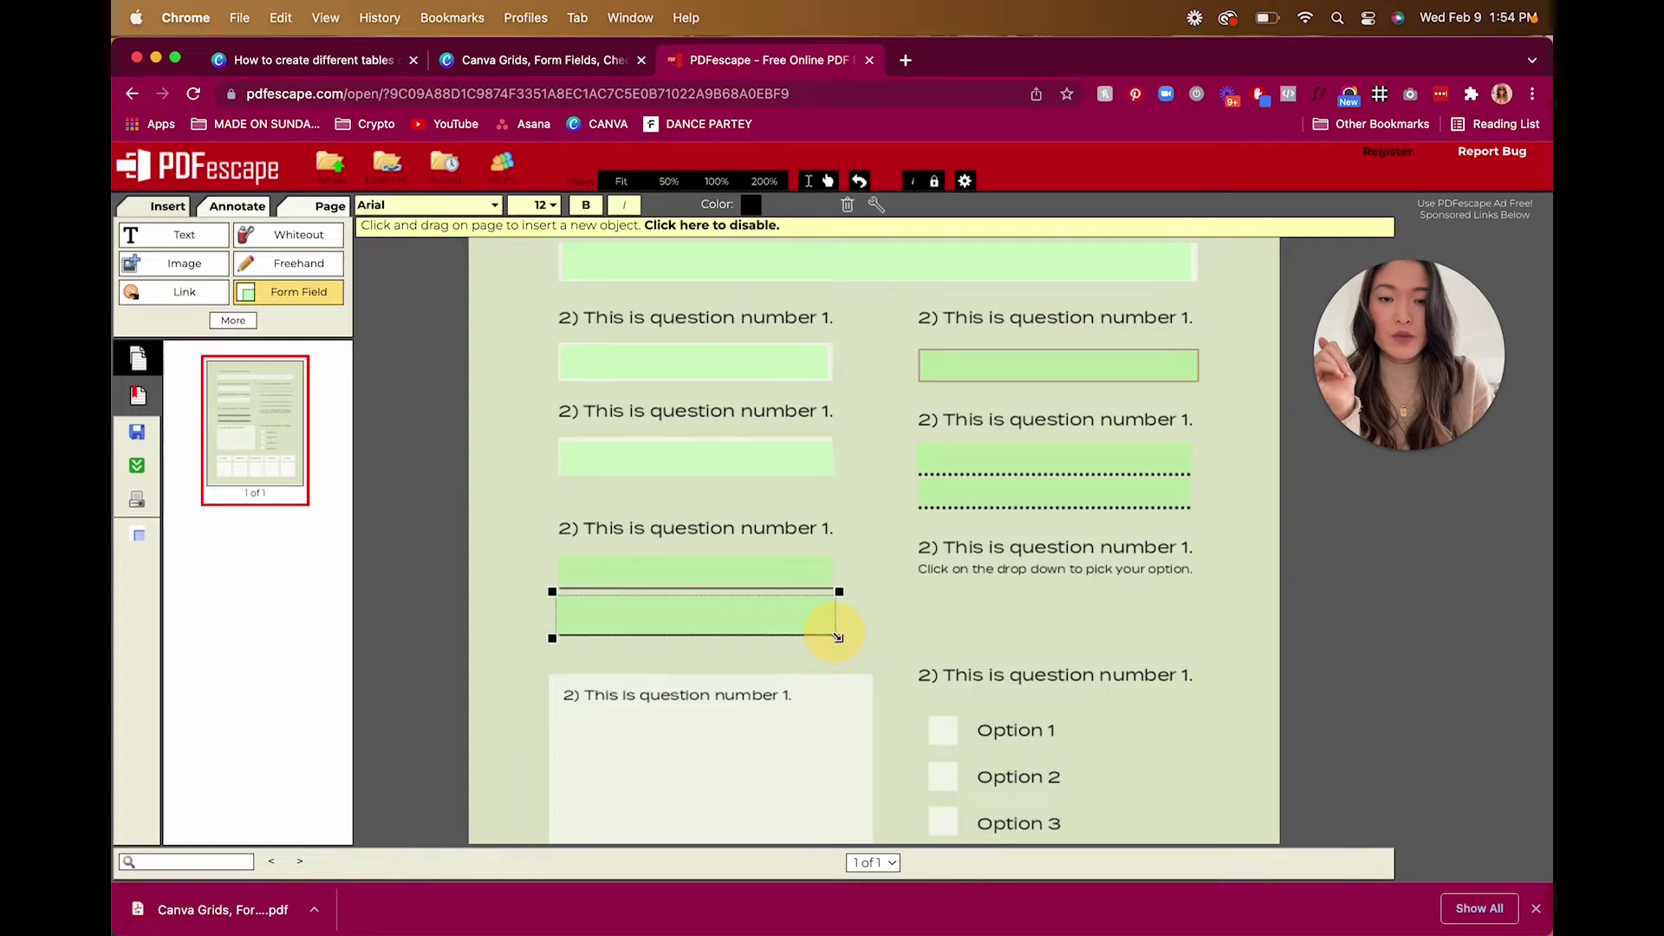
Step: Insert a Text Paragraph form field filling the large answer box above the weekday table, below its question text
{"action": "scroll", "coordinate": [1078, 585], "scroll_direction": "down", "scroll_amount": 3}
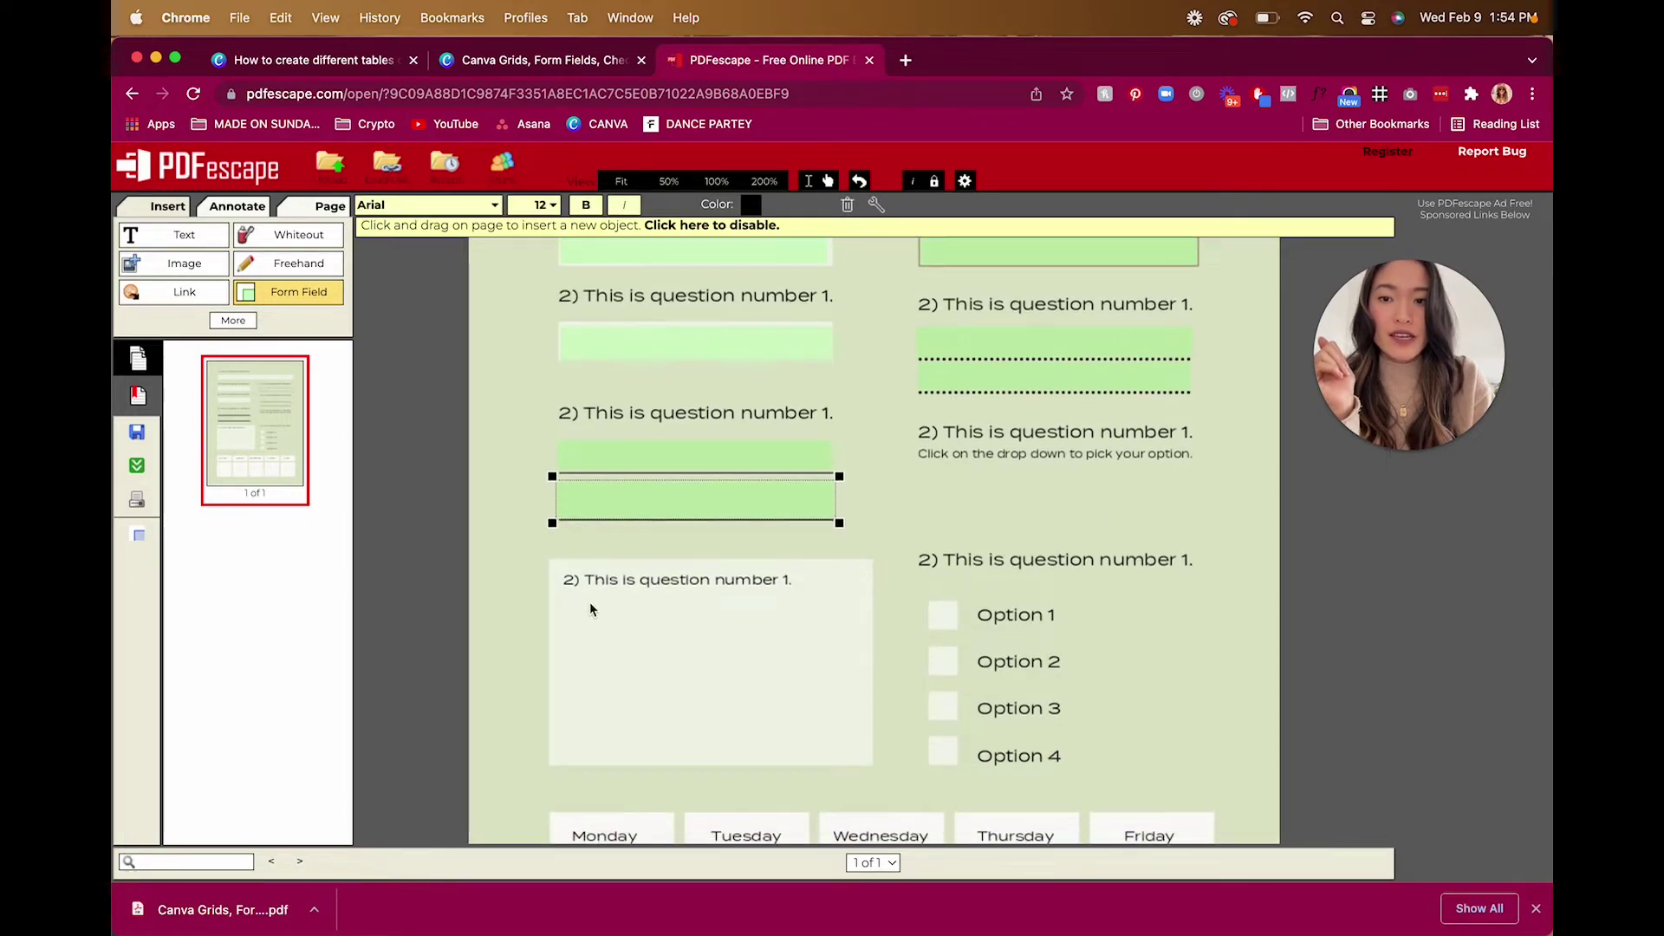
{"action": "scroll", "coordinate": [631, 603], "scroll_direction": "down", "scroll_amount": 2}
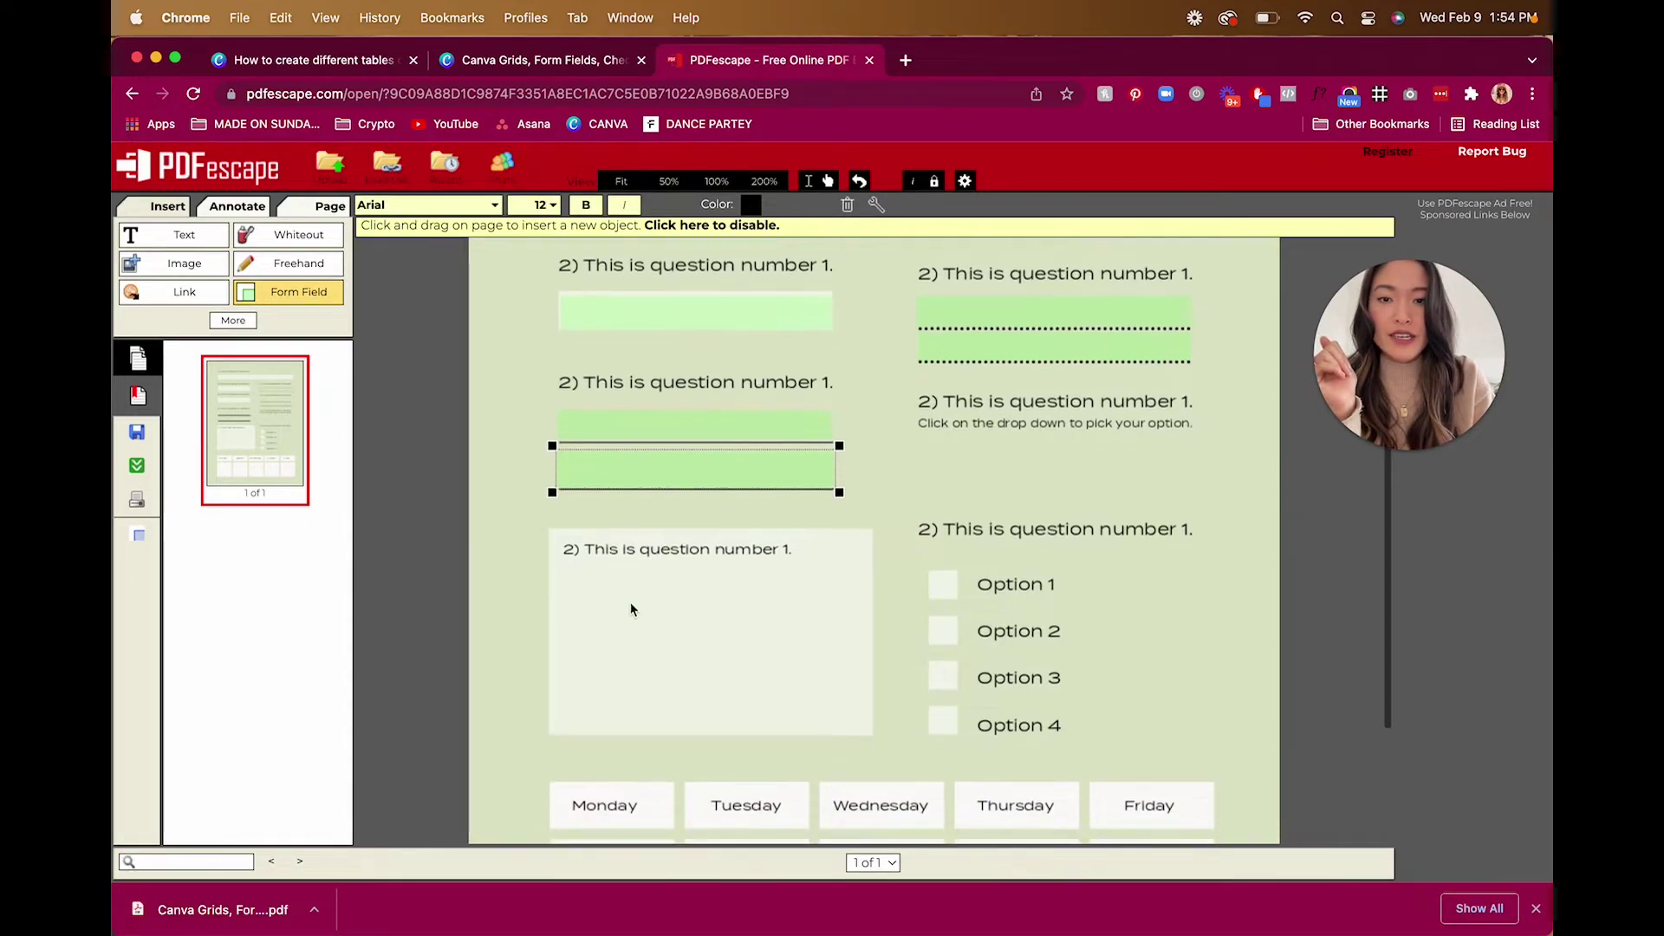
{"action": "left_click", "coordinate": [293, 303]}
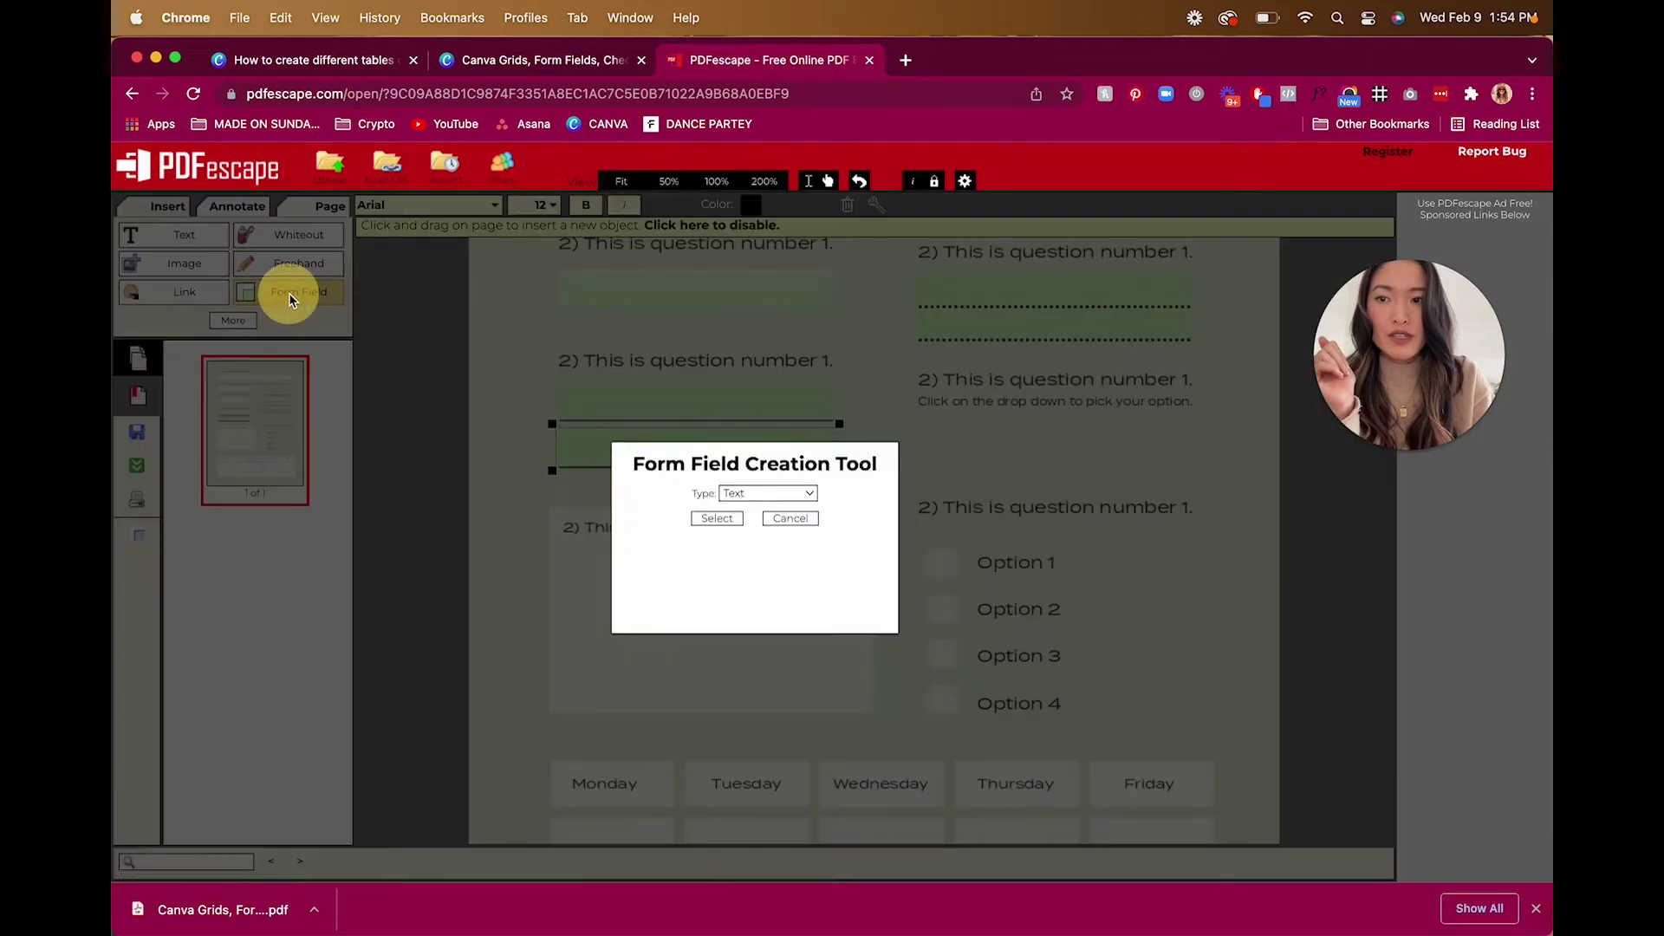
{"action": "left_click", "coordinate": [765, 493]}
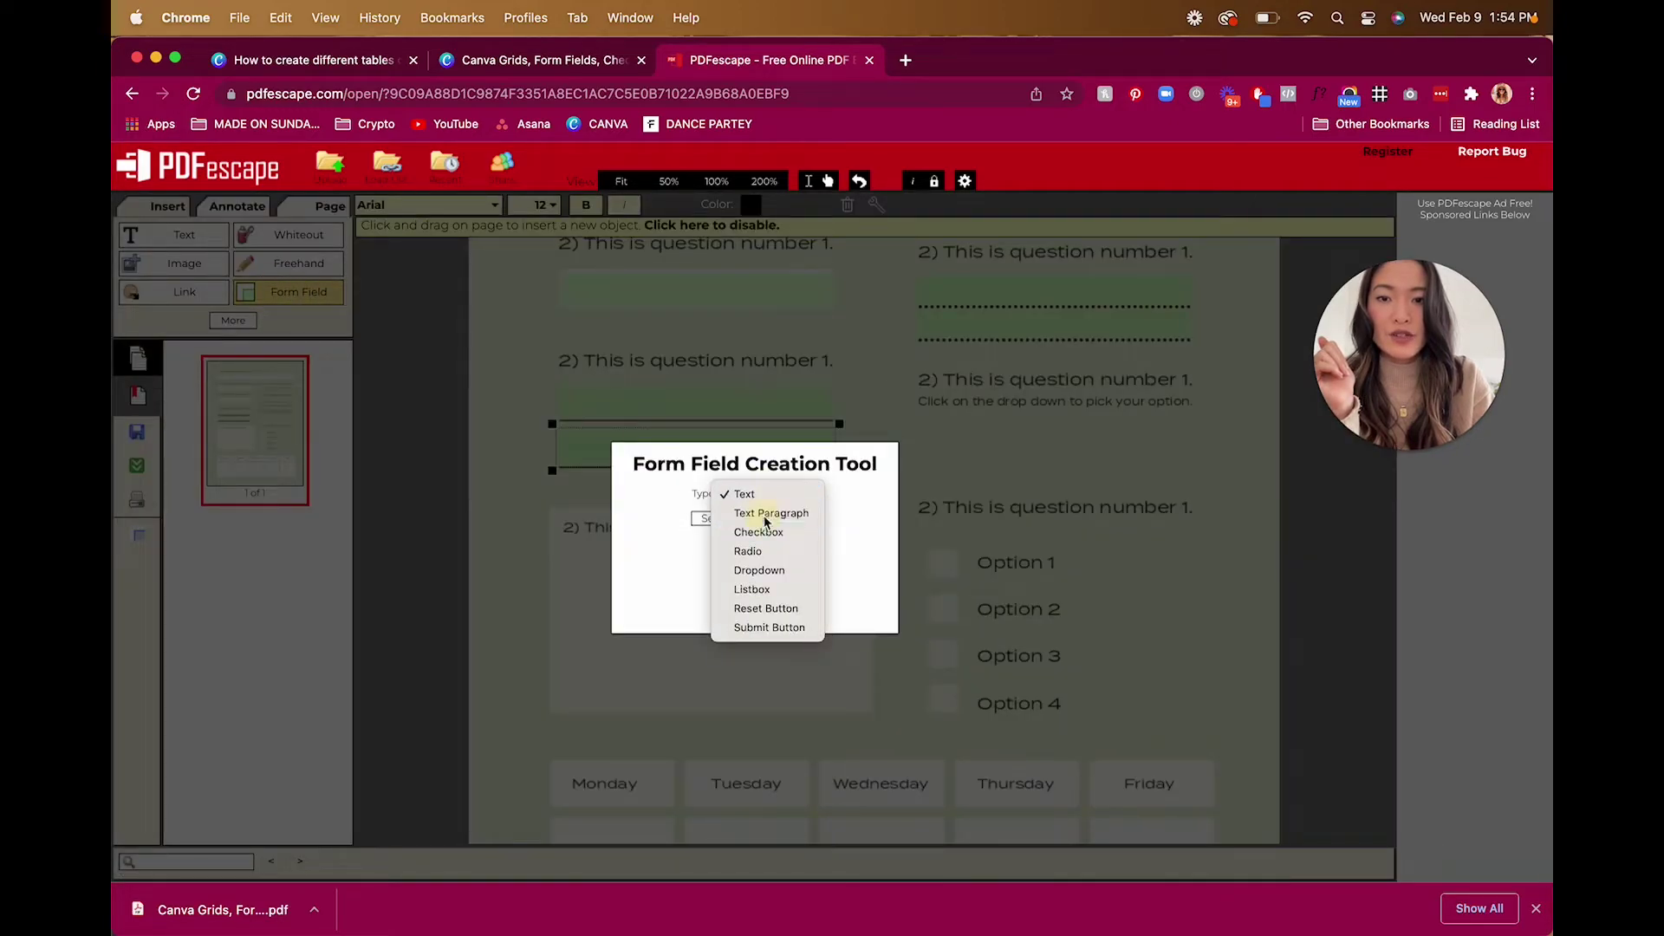
{"action": "left_click", "coordinate": [763, 513]}
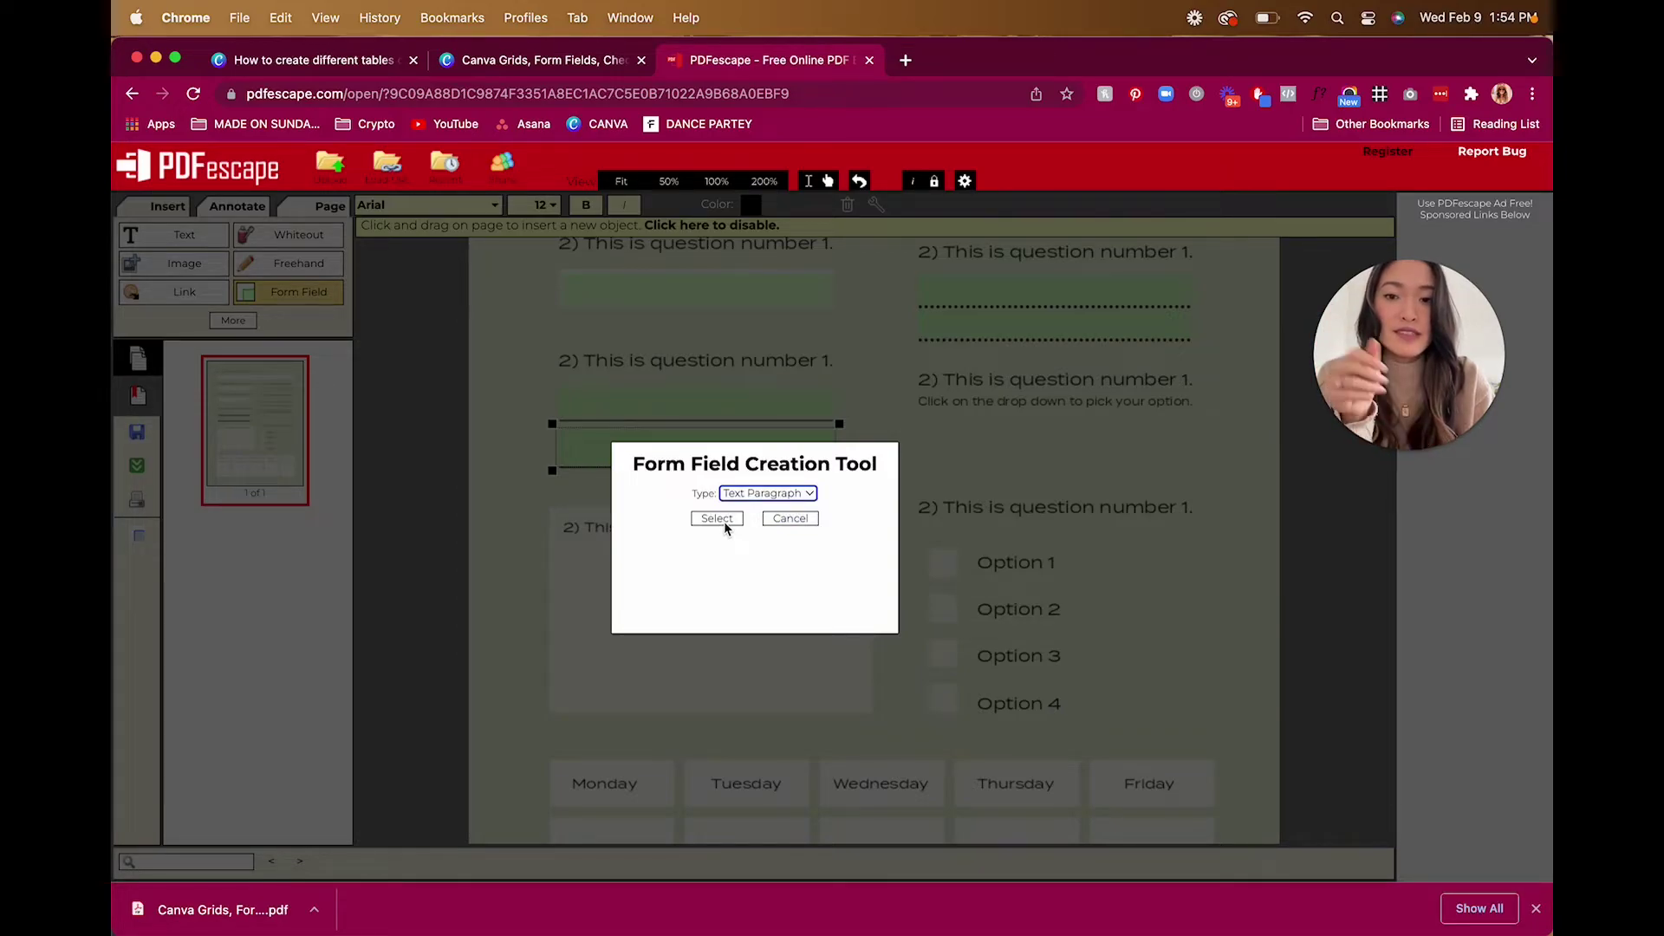
{"action": "left_click", "coordinate": [717, 518]}
{"action": "left_click_drag", "start_coordinate": [561, 541], "coordinate": [865, 709]}
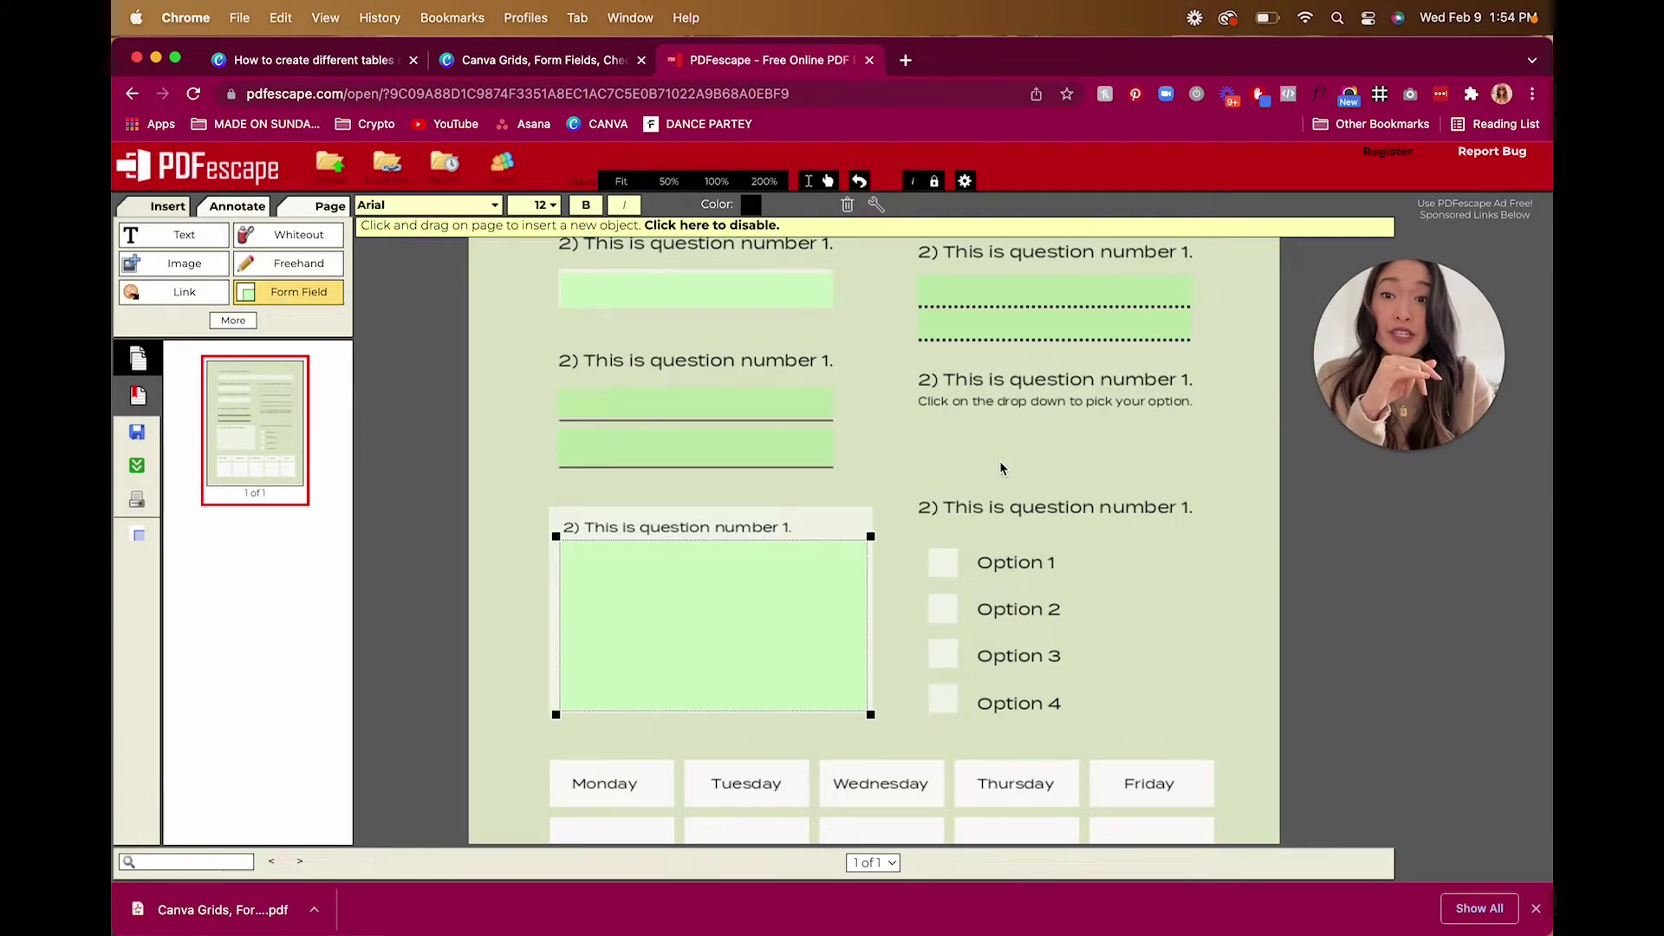
Step: Insert a Dropdown form field beneath the line "Click on the drop down to pick your option."
{"action": "left_click", "coordinate": [282, 295]}
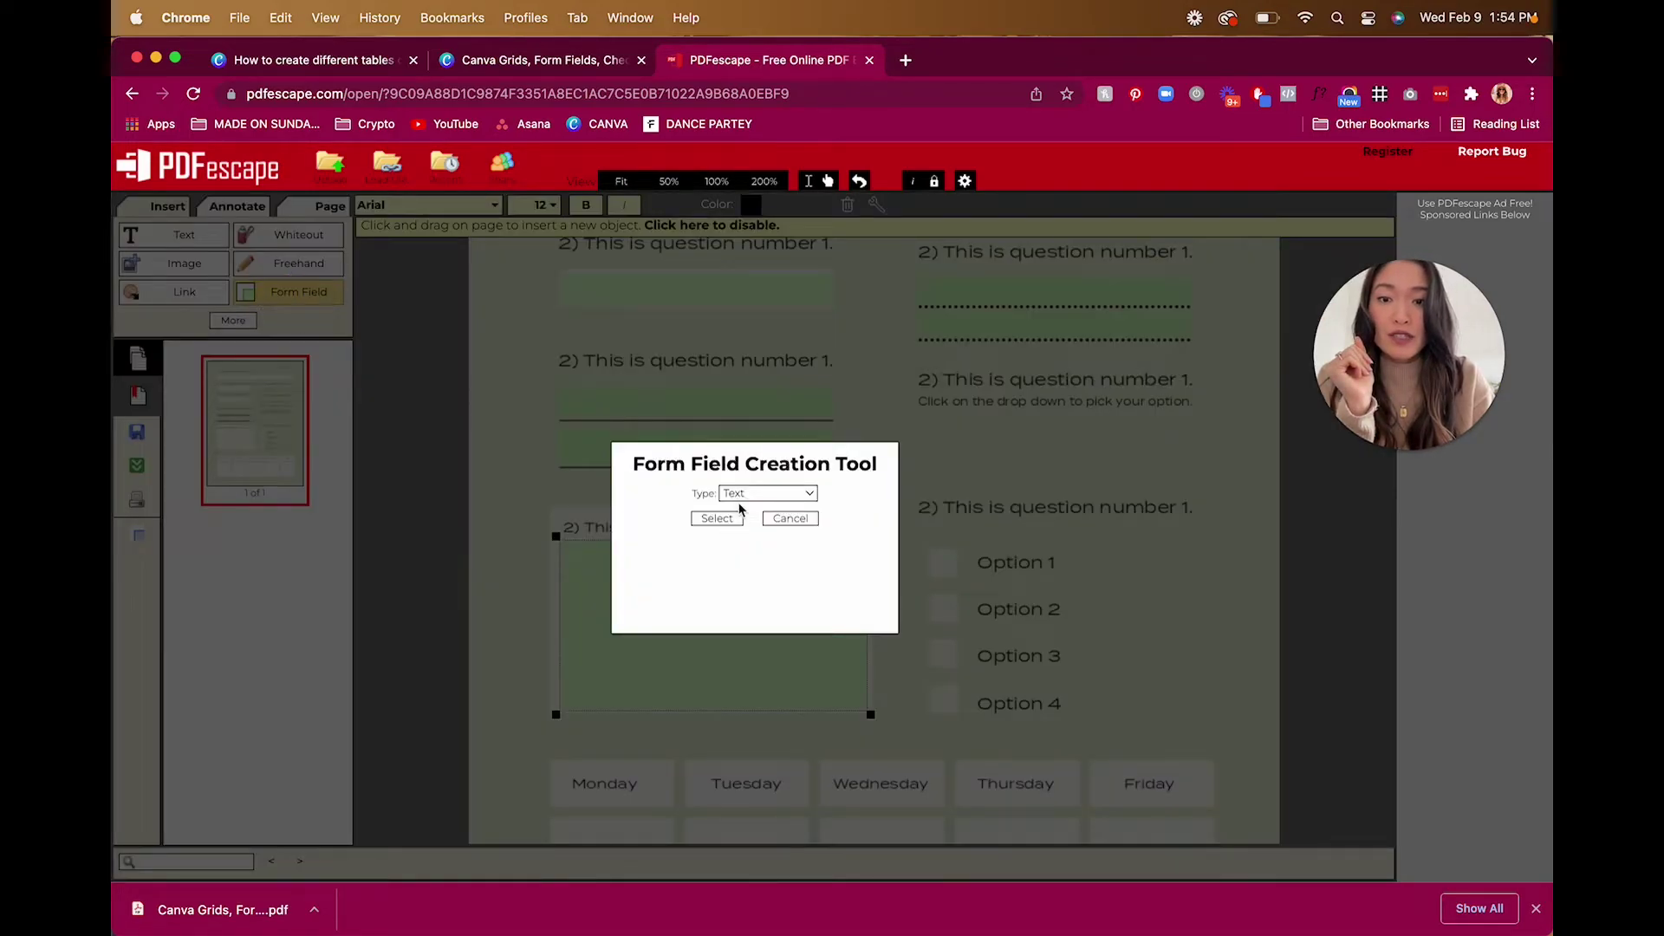
{"action": "left_click", "coordinate": [752, 494]}
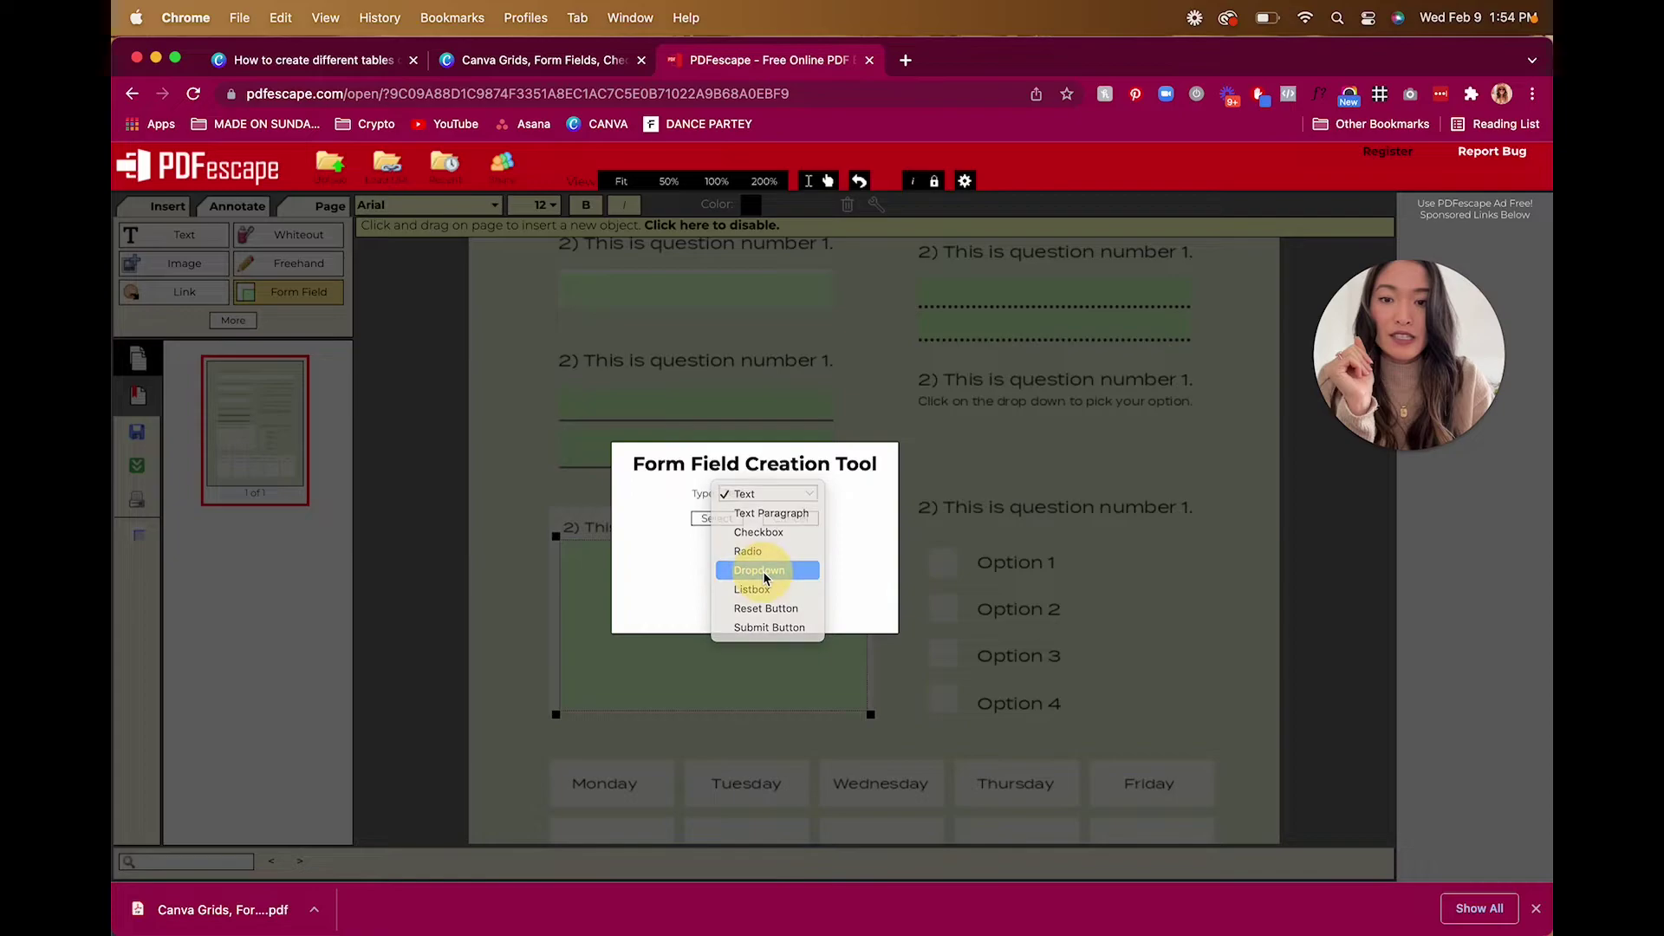
{"action": "left_click", "coordinate": [764, 574]}
{"action": "left_click", "coordinate": [718, 520]}
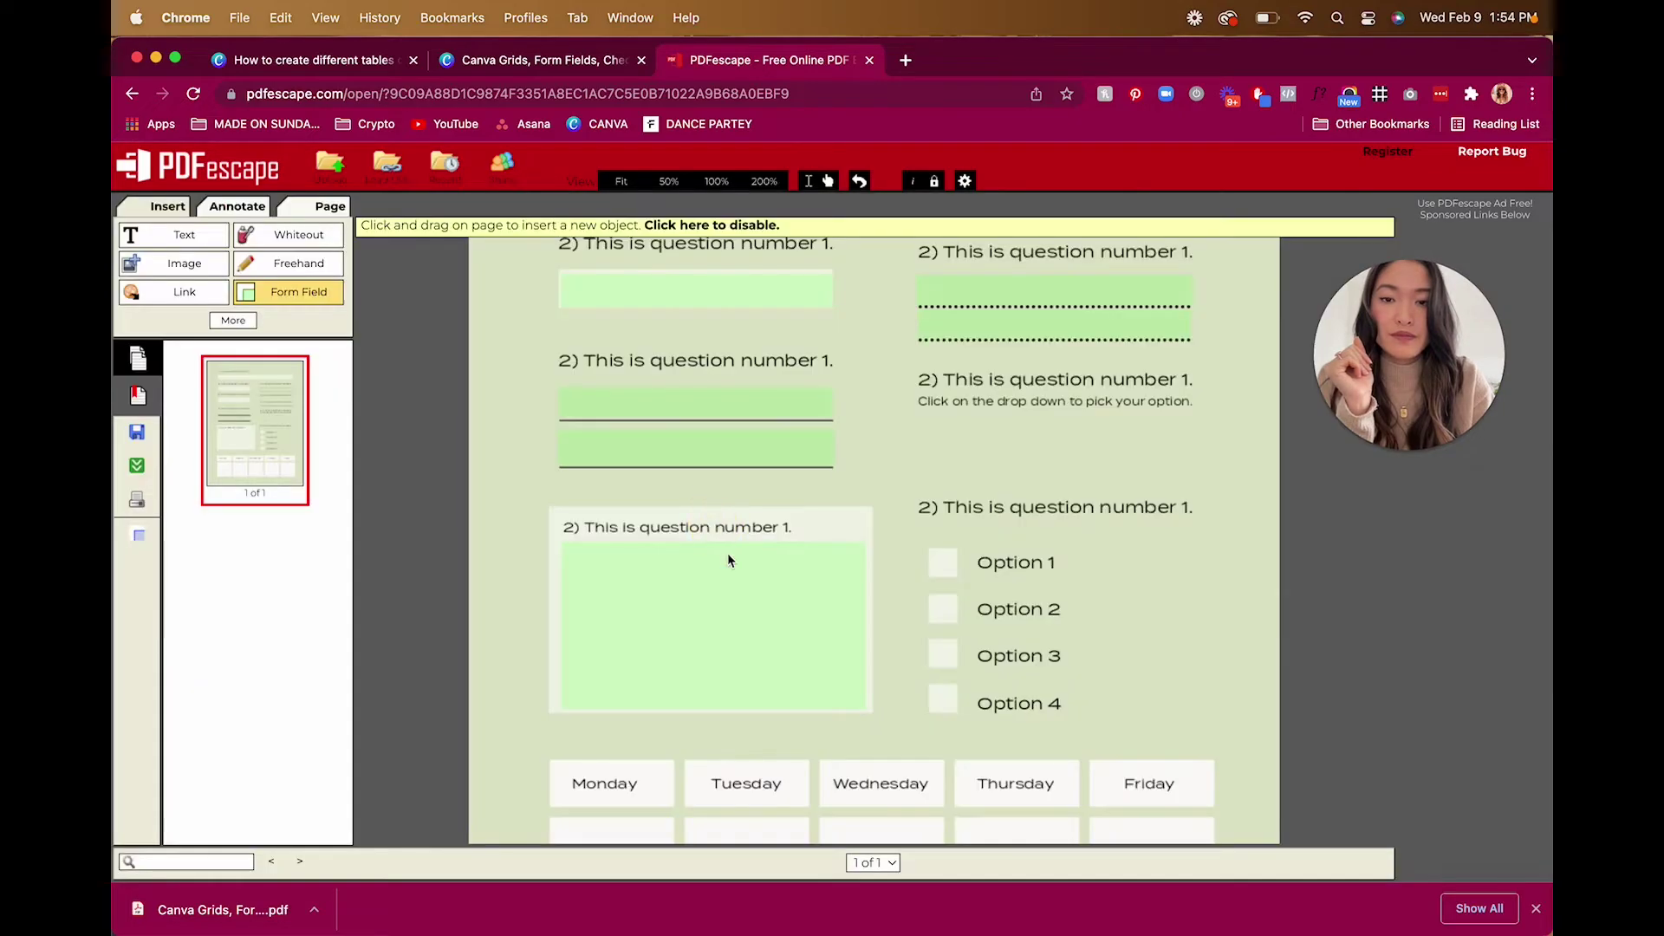
{"action": "left_click_drag", "start_coordinate": [917, 420], "coordinate": [1200, 459]}
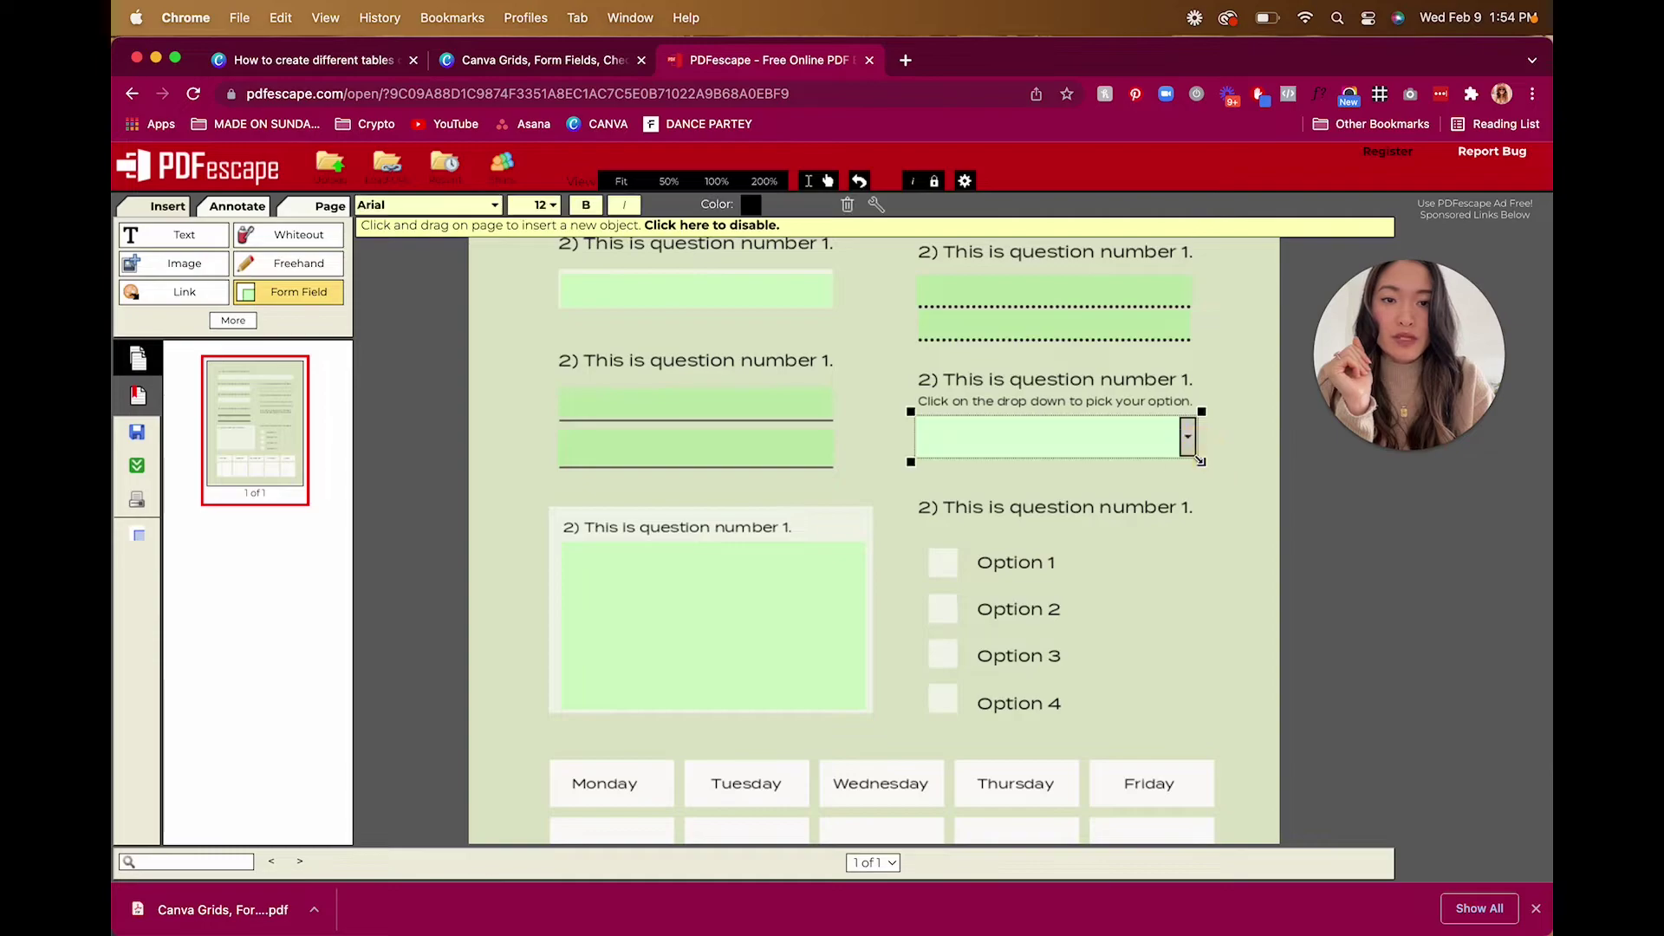
Step: Name the dropdown field "question 2" and give it the options Option 1, Option 2, Option 3 and Option 4, leaving it not required
{"action": "right_click", "coordinate": [1096, 446]}
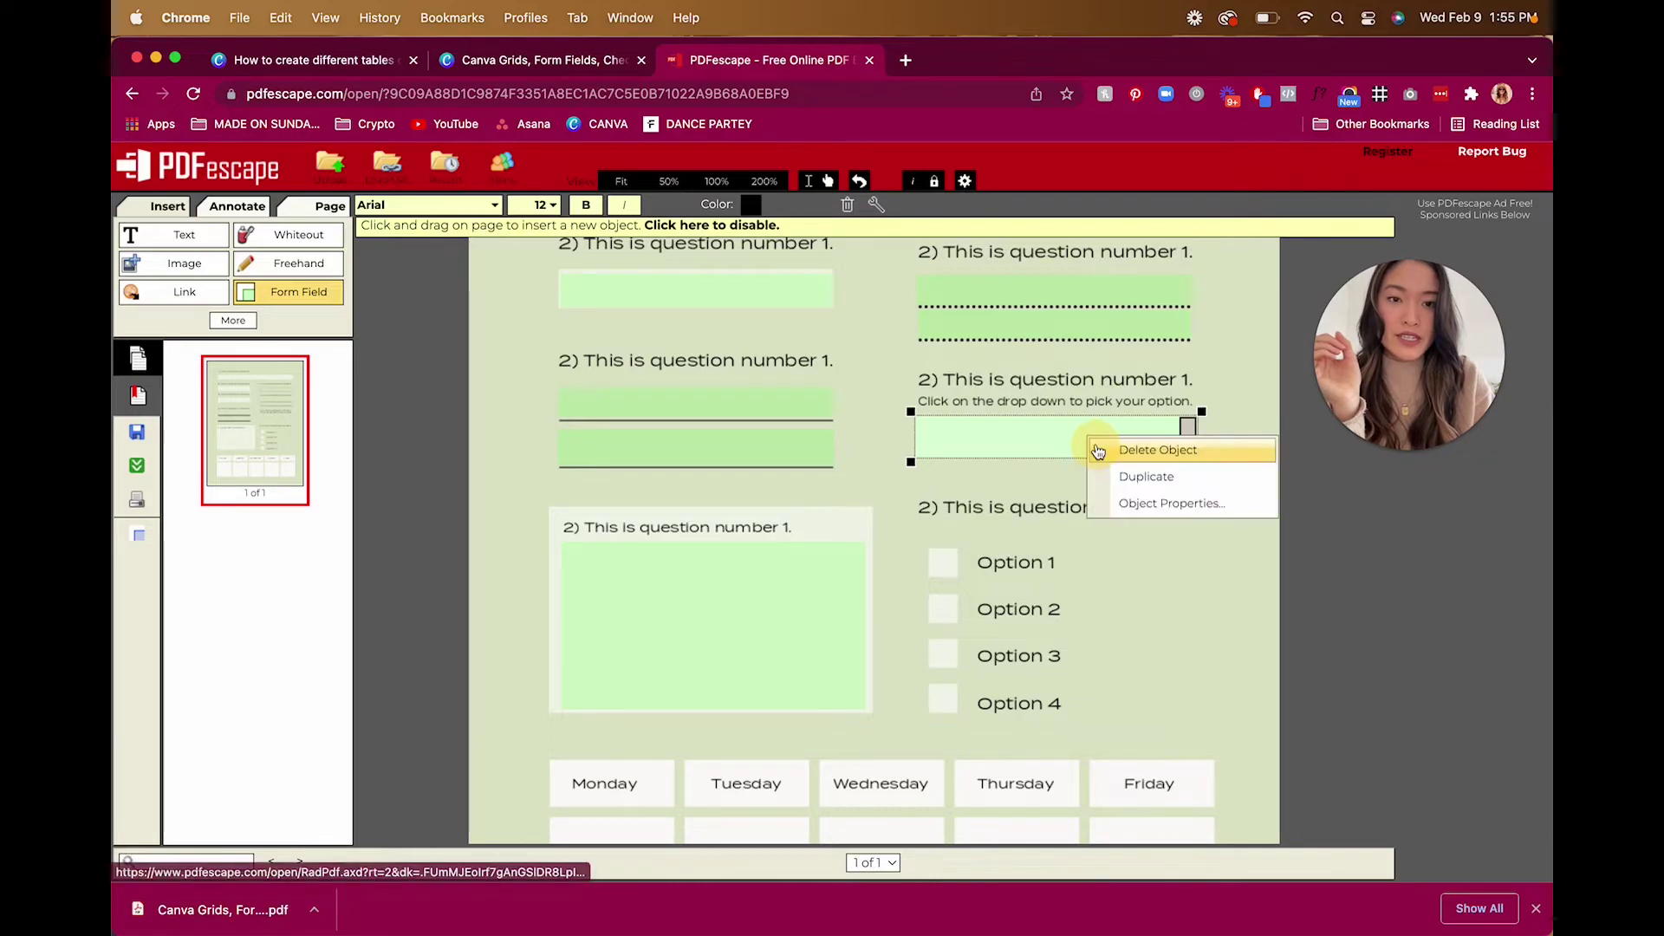
{"action": "left_click", "coordinate": [1137, 501]}
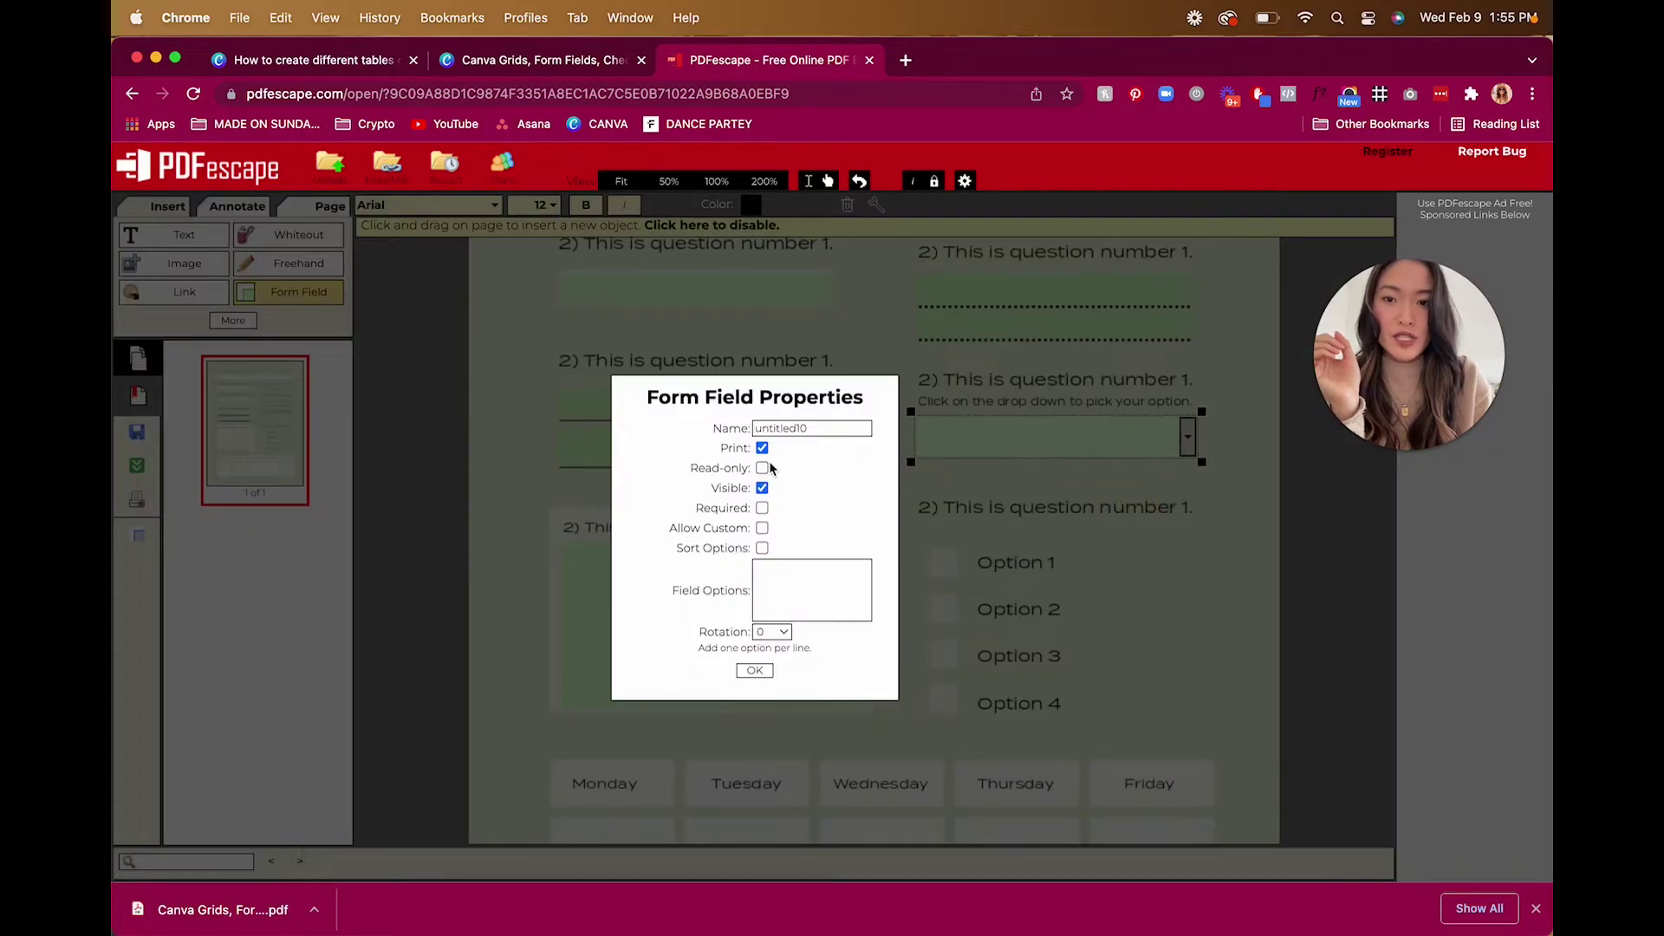
{"action": "left_click_drag", "start_coordinate": [827, 428], "coordinate": [718, 432]}
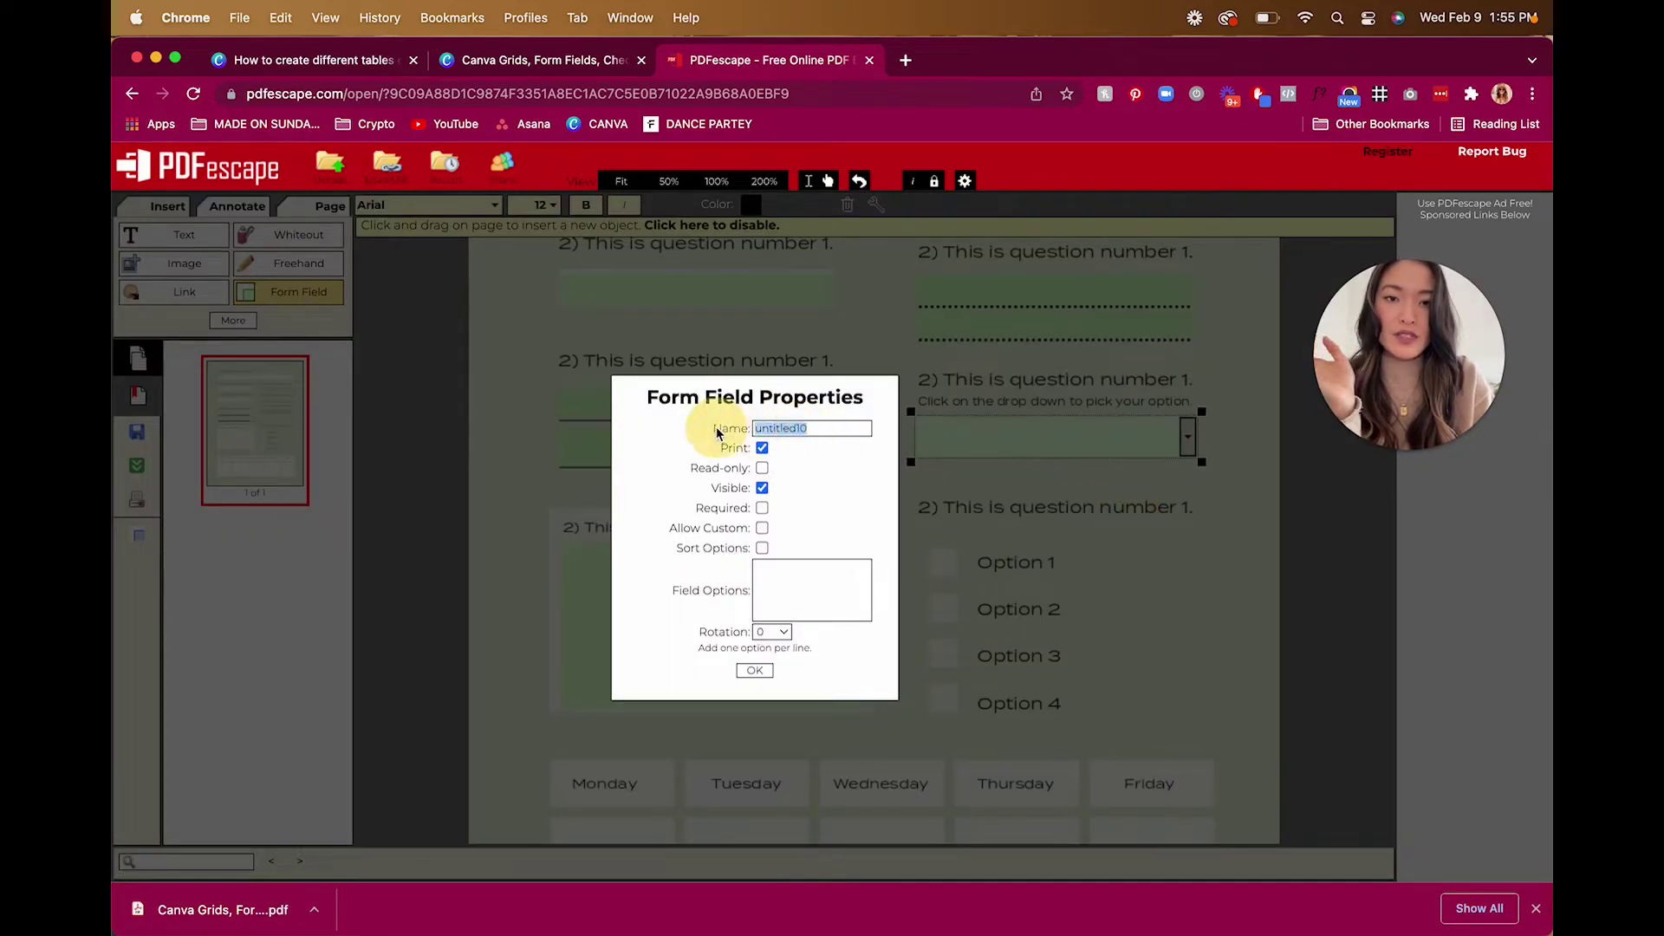
{"action": "type", "text": "question 2"}
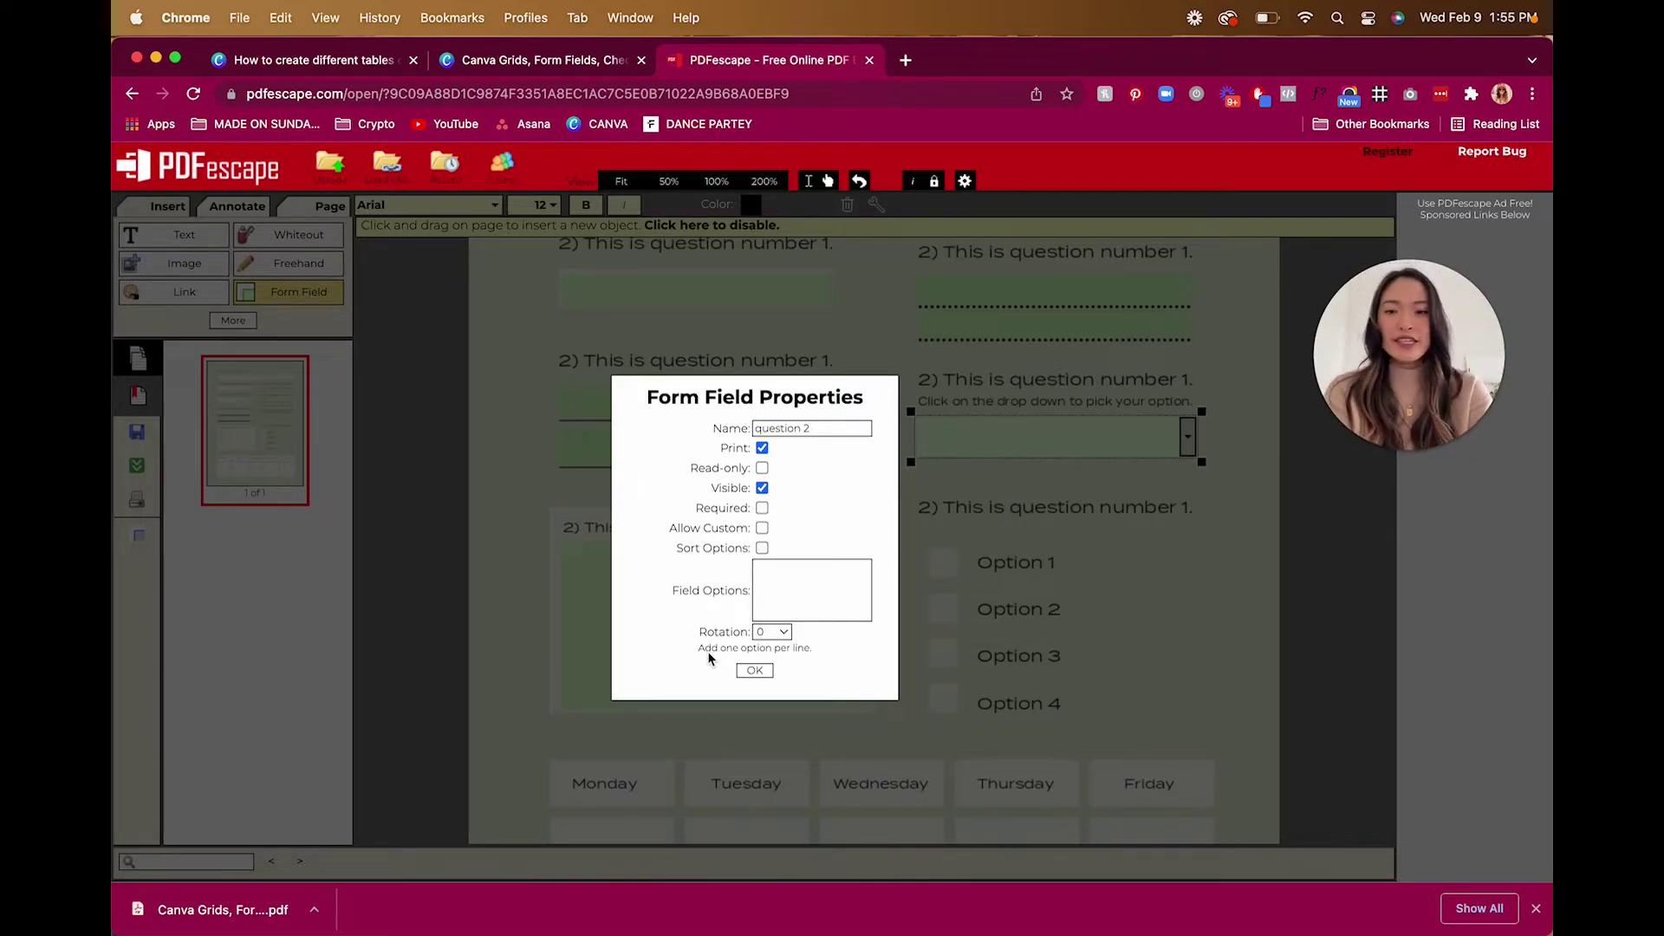
{"action": "type", "text": "Option 1"}
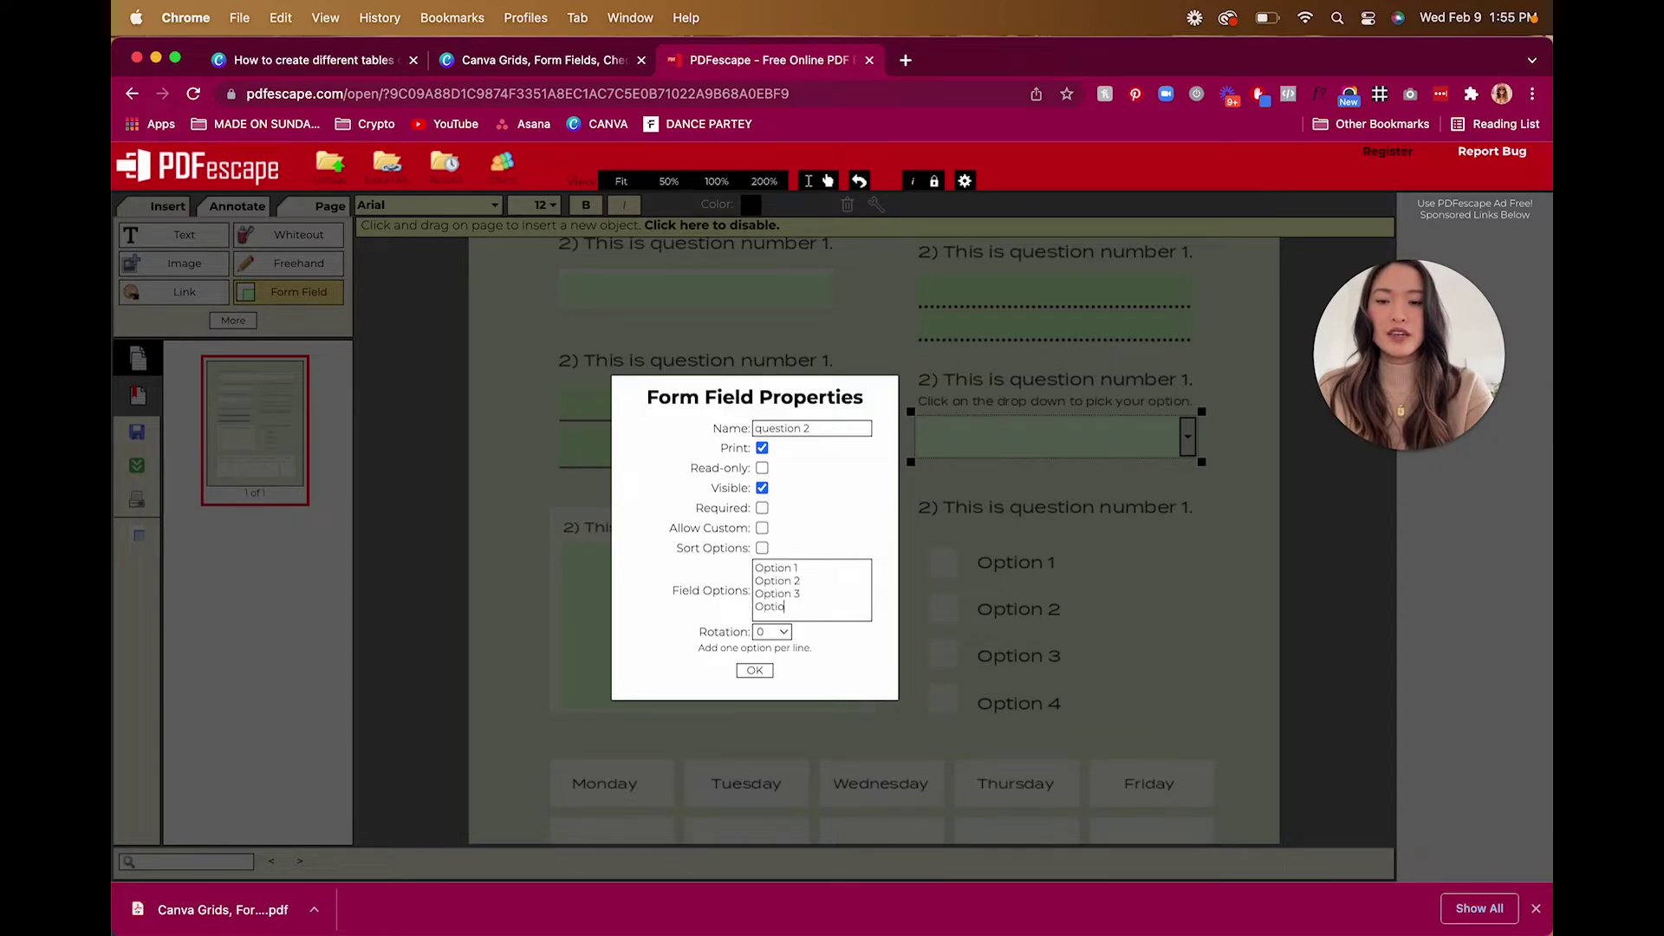
{"action": "left_click", "coordinate": [762, 509]}
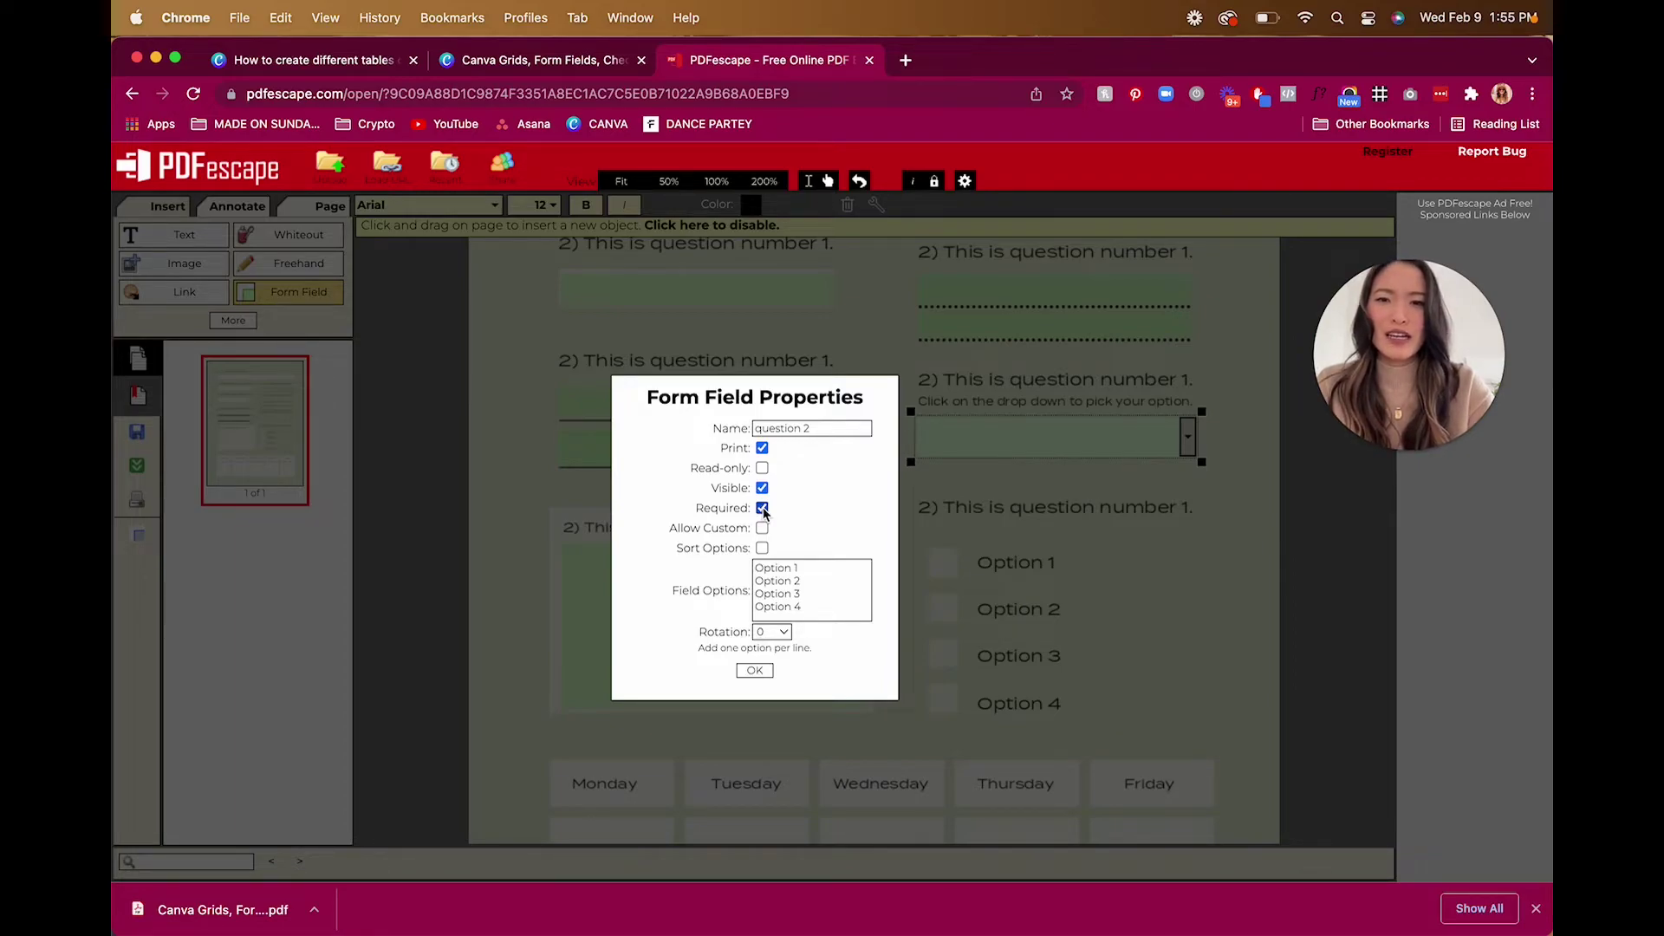
{"action": "left_click", "coordinate": [762, 509]}
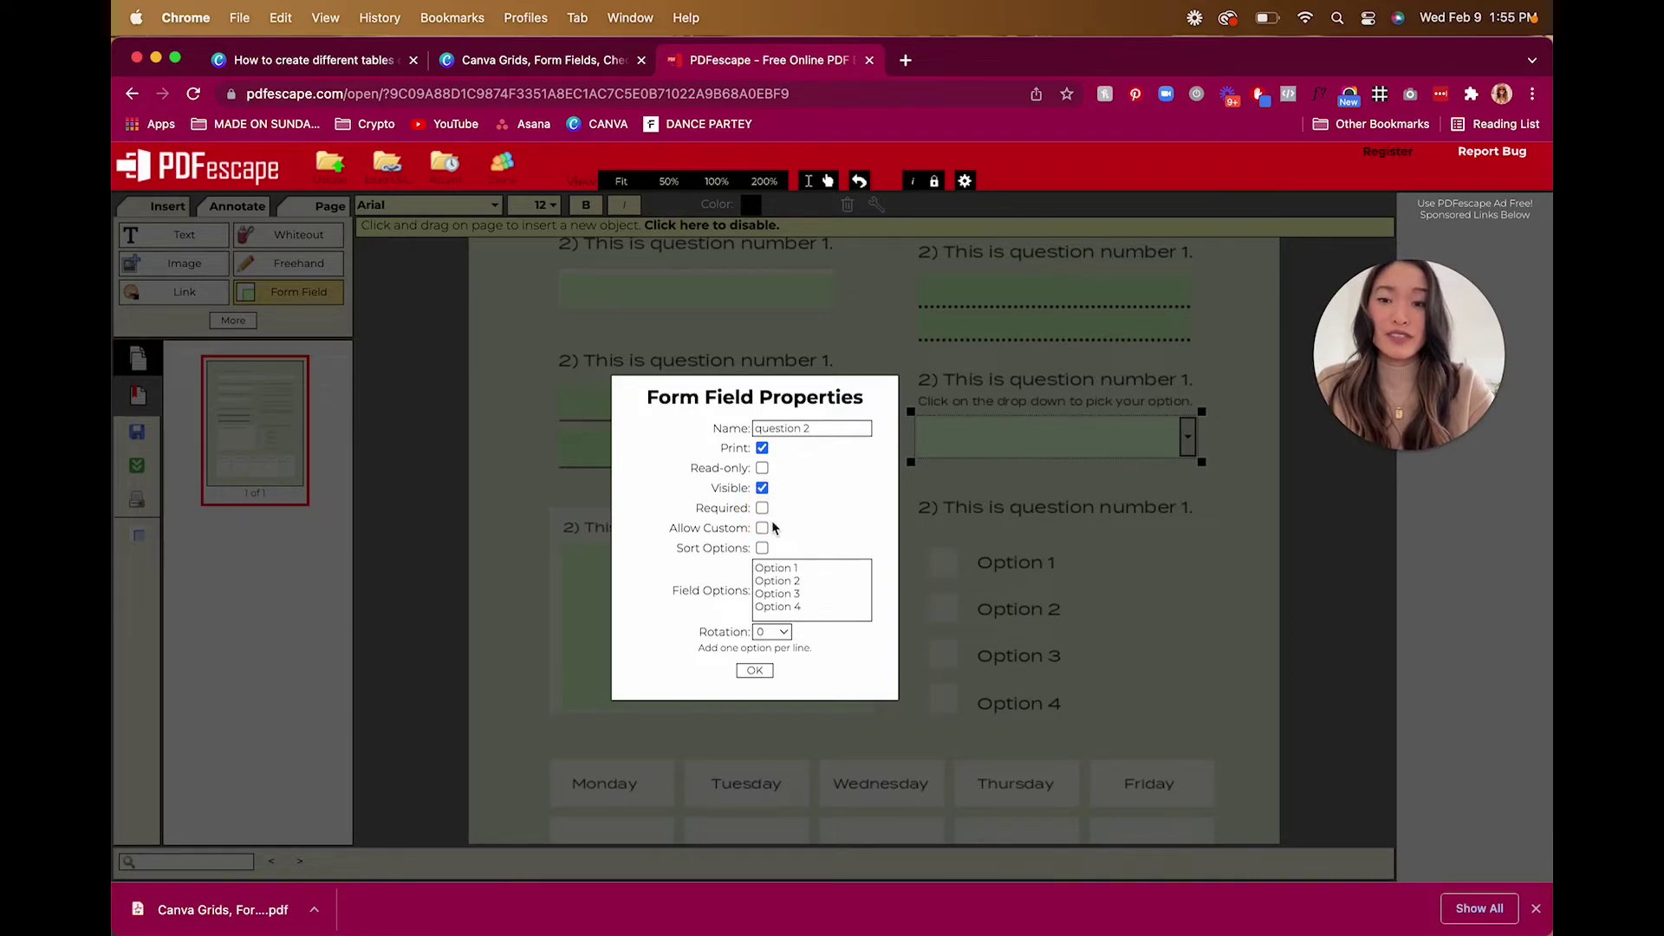
{"action": "left_click", "coordinate": [758, 669]}
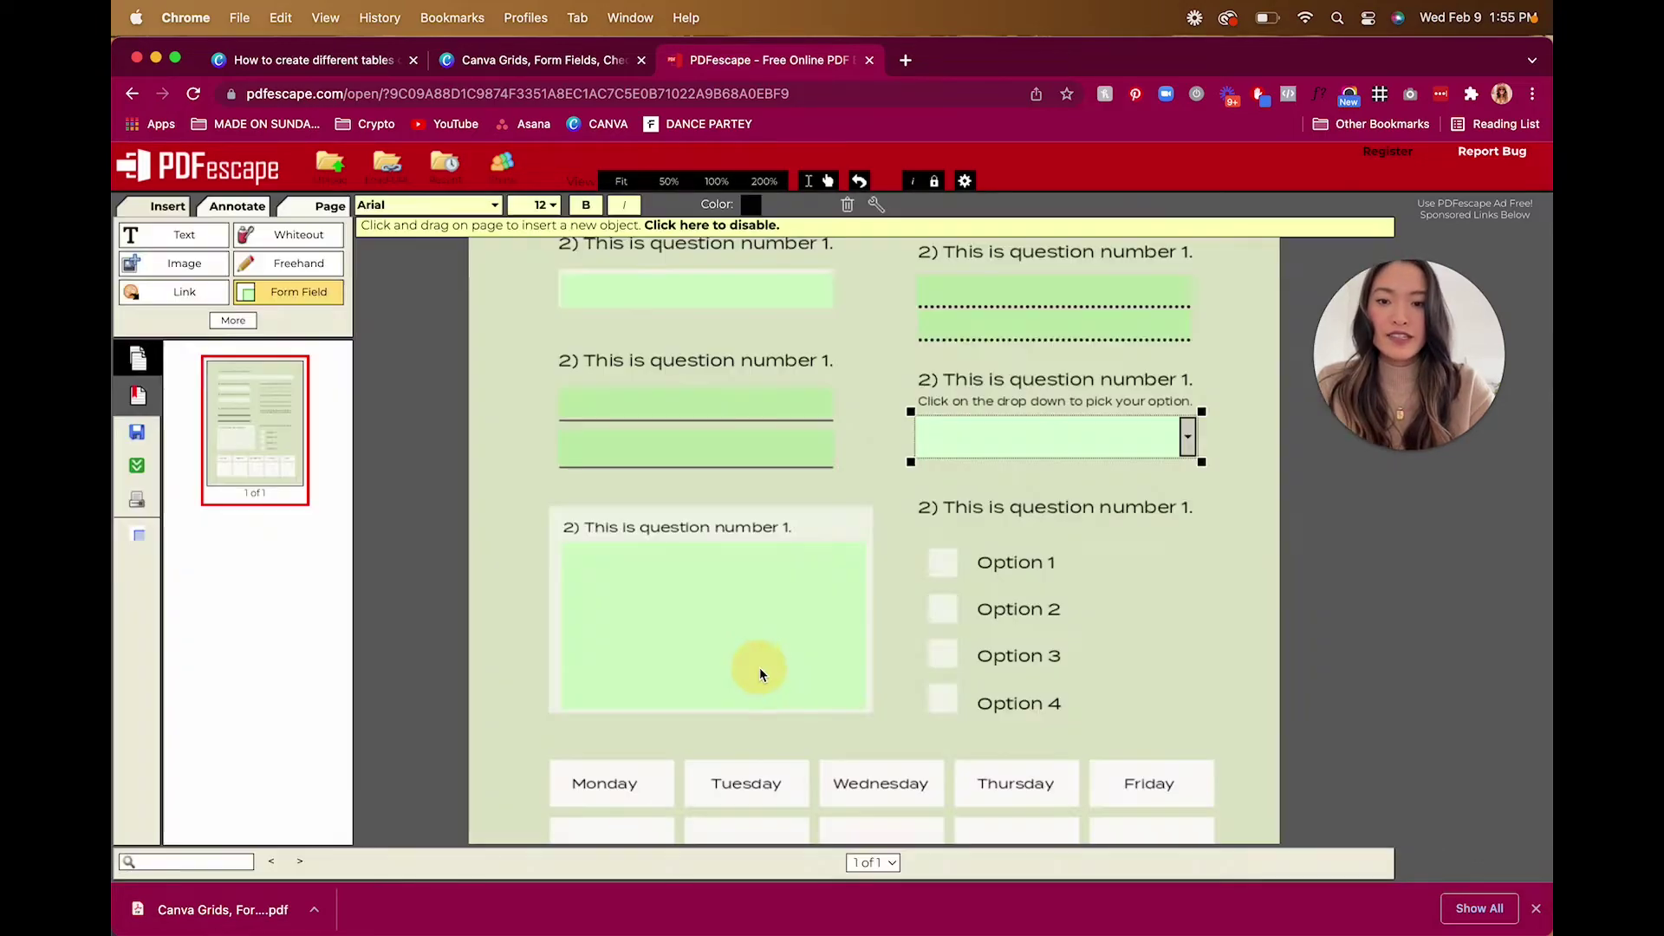
Step: Test the dropdown field by selecting Option 1 and switching the choice to Option 3
{"action": "left_click", "coordinate": [1187, 438]}
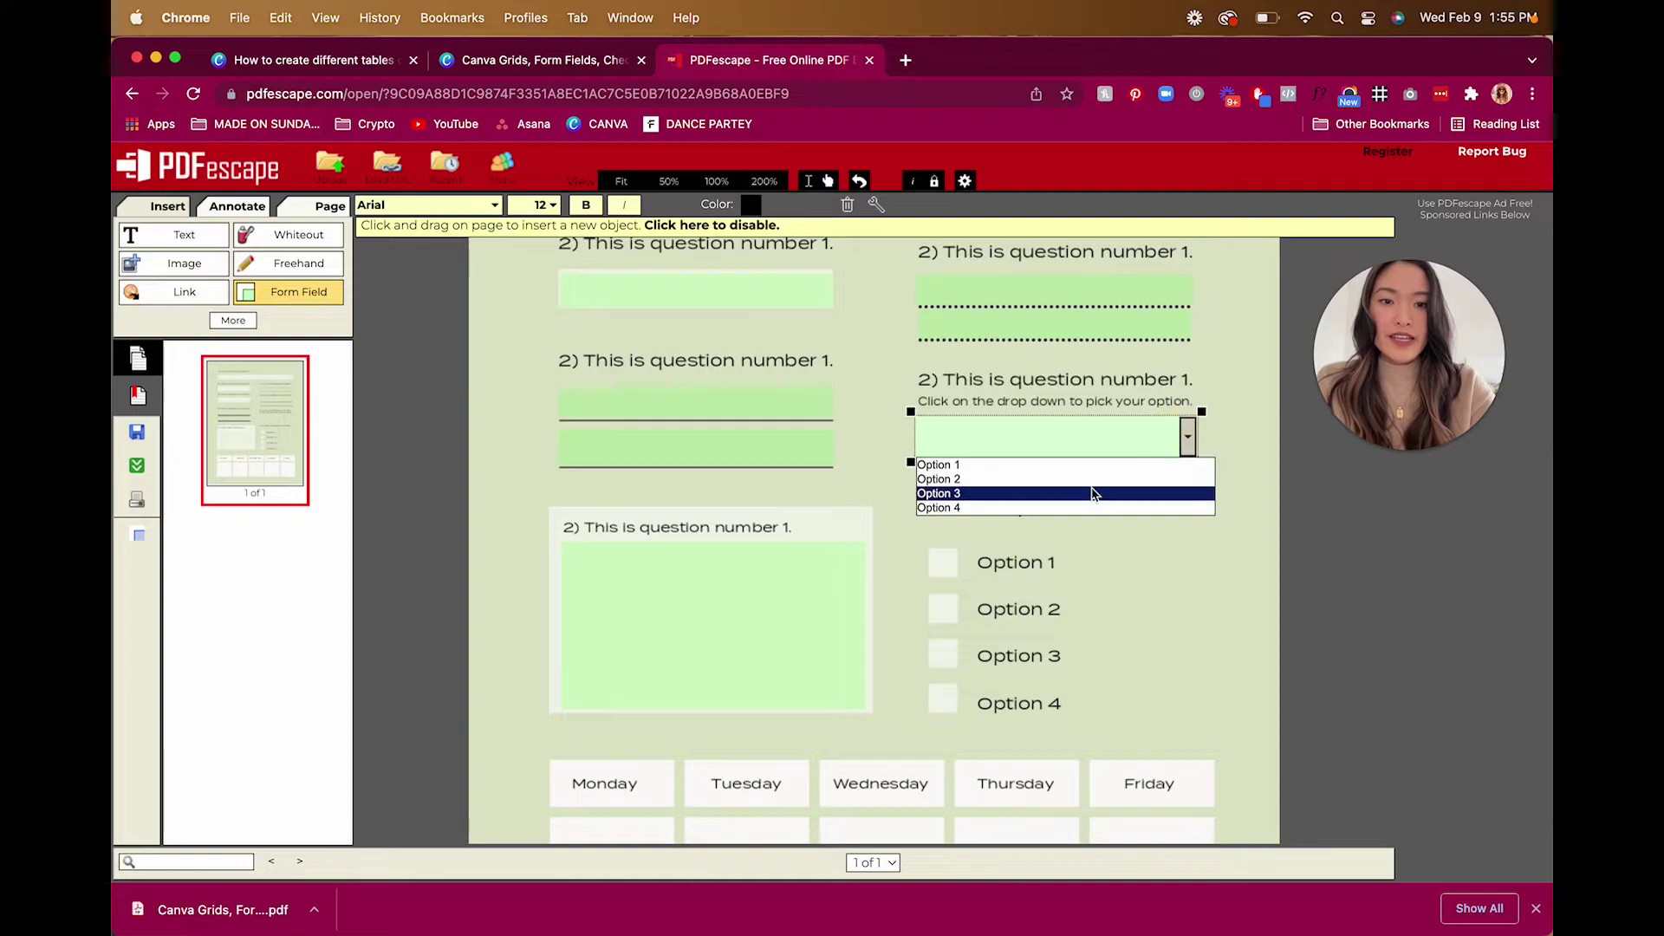
{"action": "left_click", "coordinate": [994, 468]}
{"action": "left_click", "coordinate": [1187, 438]}
{"action": "left_click", "coordinate": [1025, 493]}
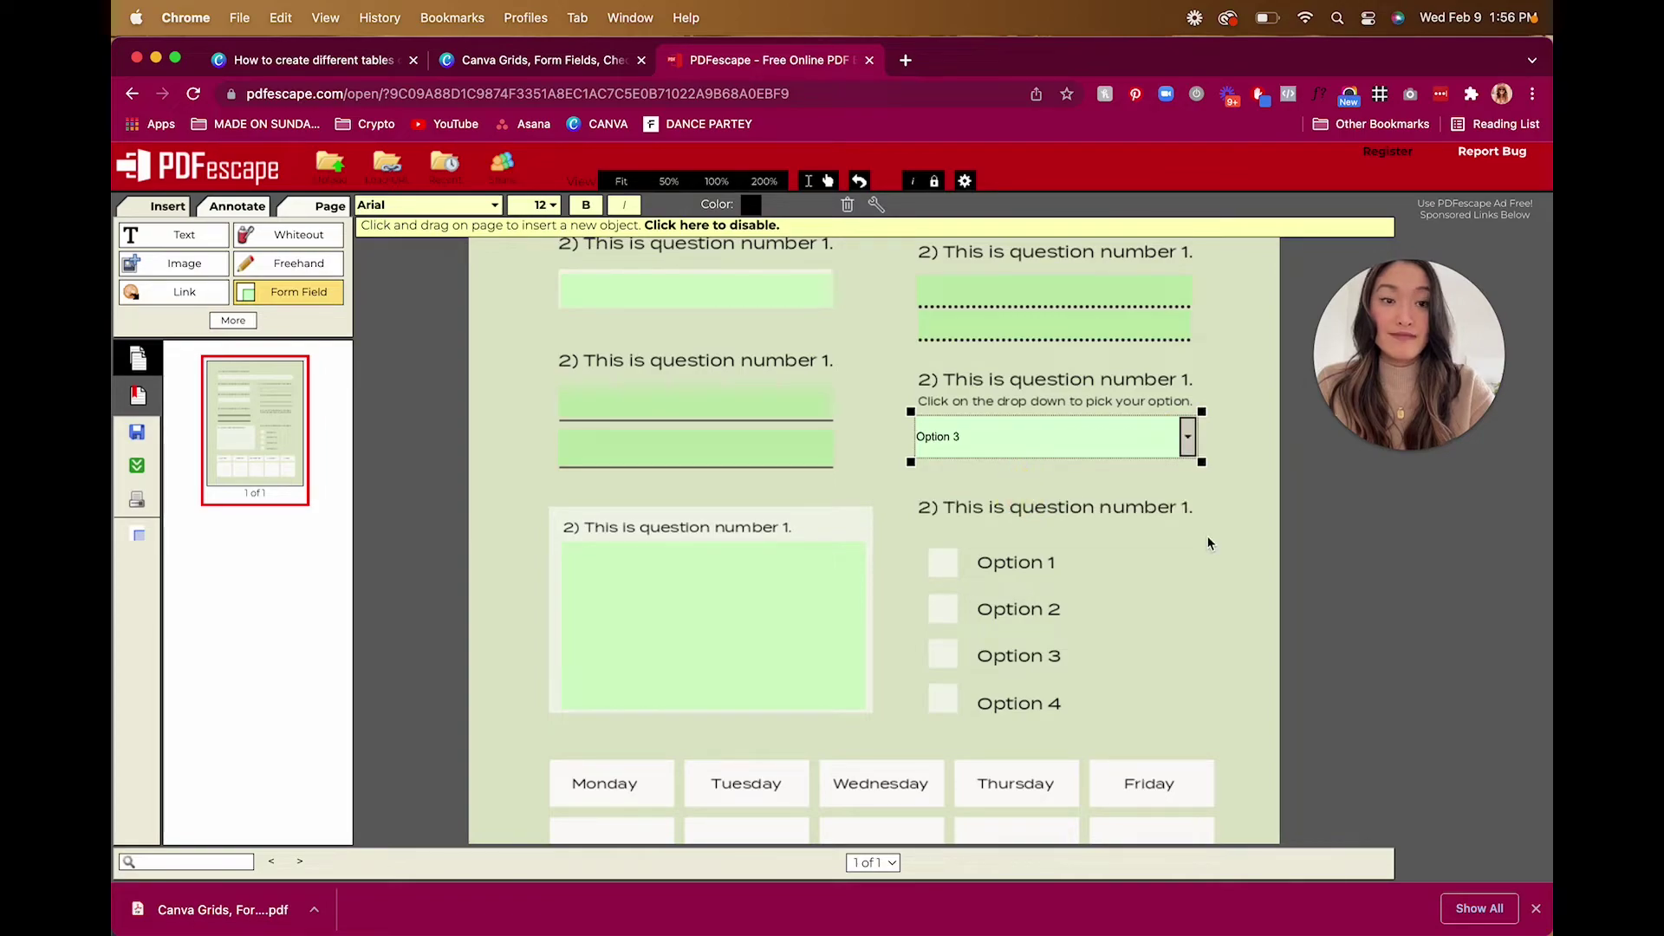
Step: Insert Checkbox form fields over the four squares beside Option 1, Option 2, Option 3 and Option 4
{"action": "scroll", "coordinate": [980, 607], "scroll_direction": "down", "scroll_amount": 2}
{"action": "scroll", "coordinate": [980, 607], "scroll_direction": "down", "scroll_amount": 1}
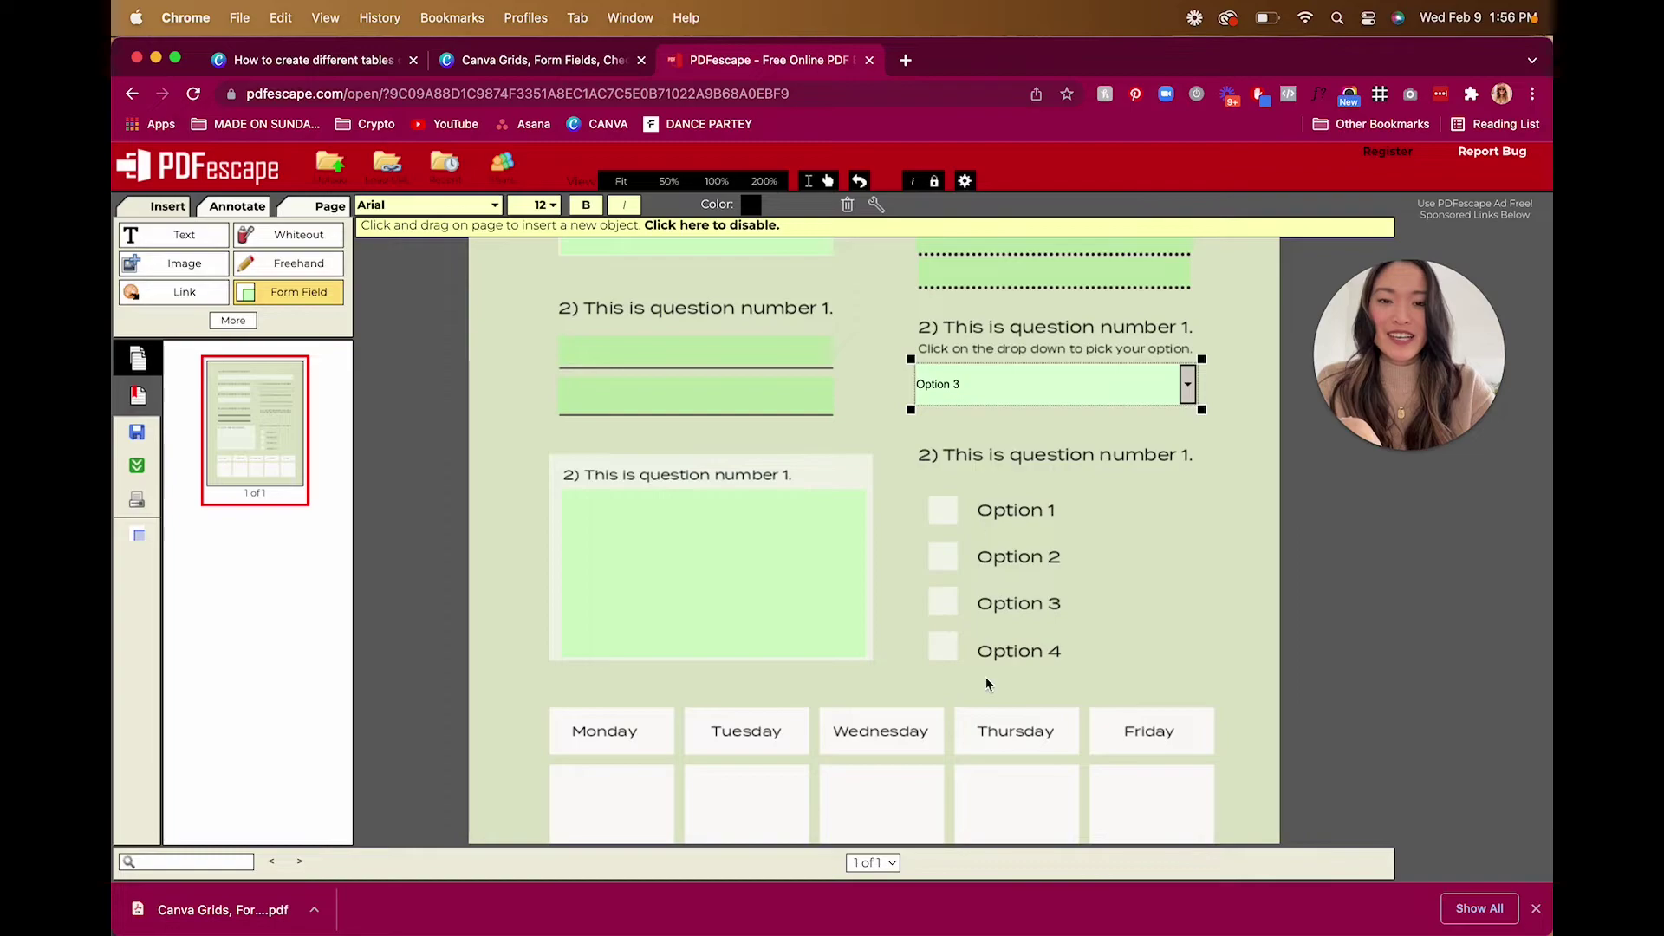
{"action": "left_click", "coordinate": [286, 292]}
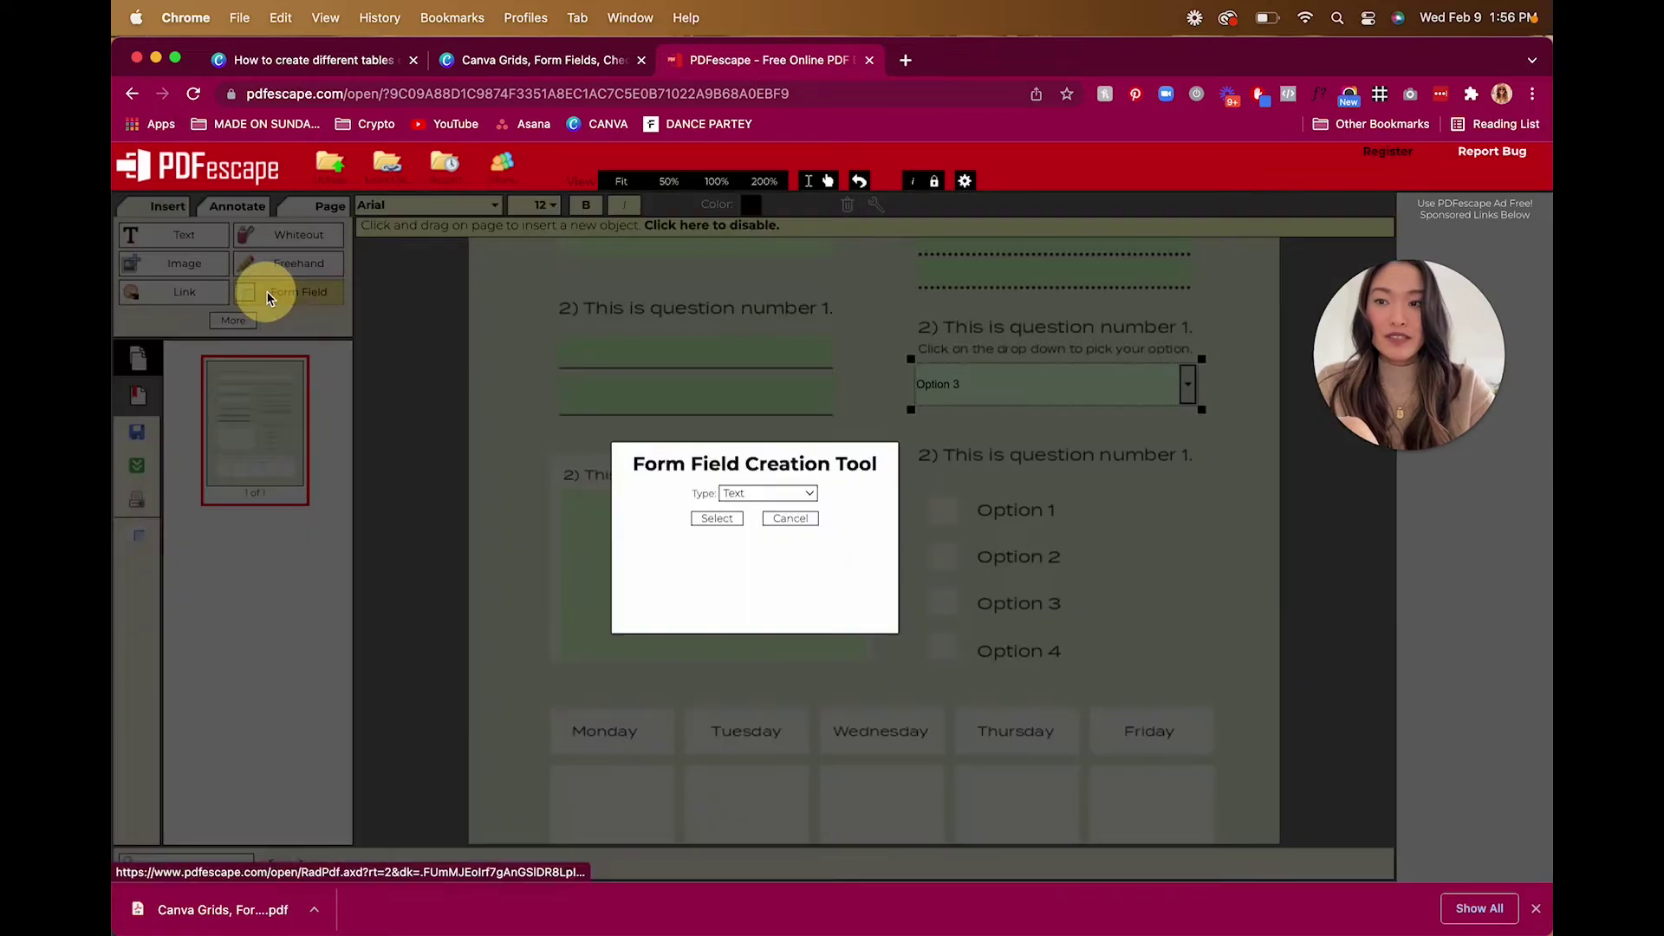
{"action": "left_click", "coordinate": [762, 493]}
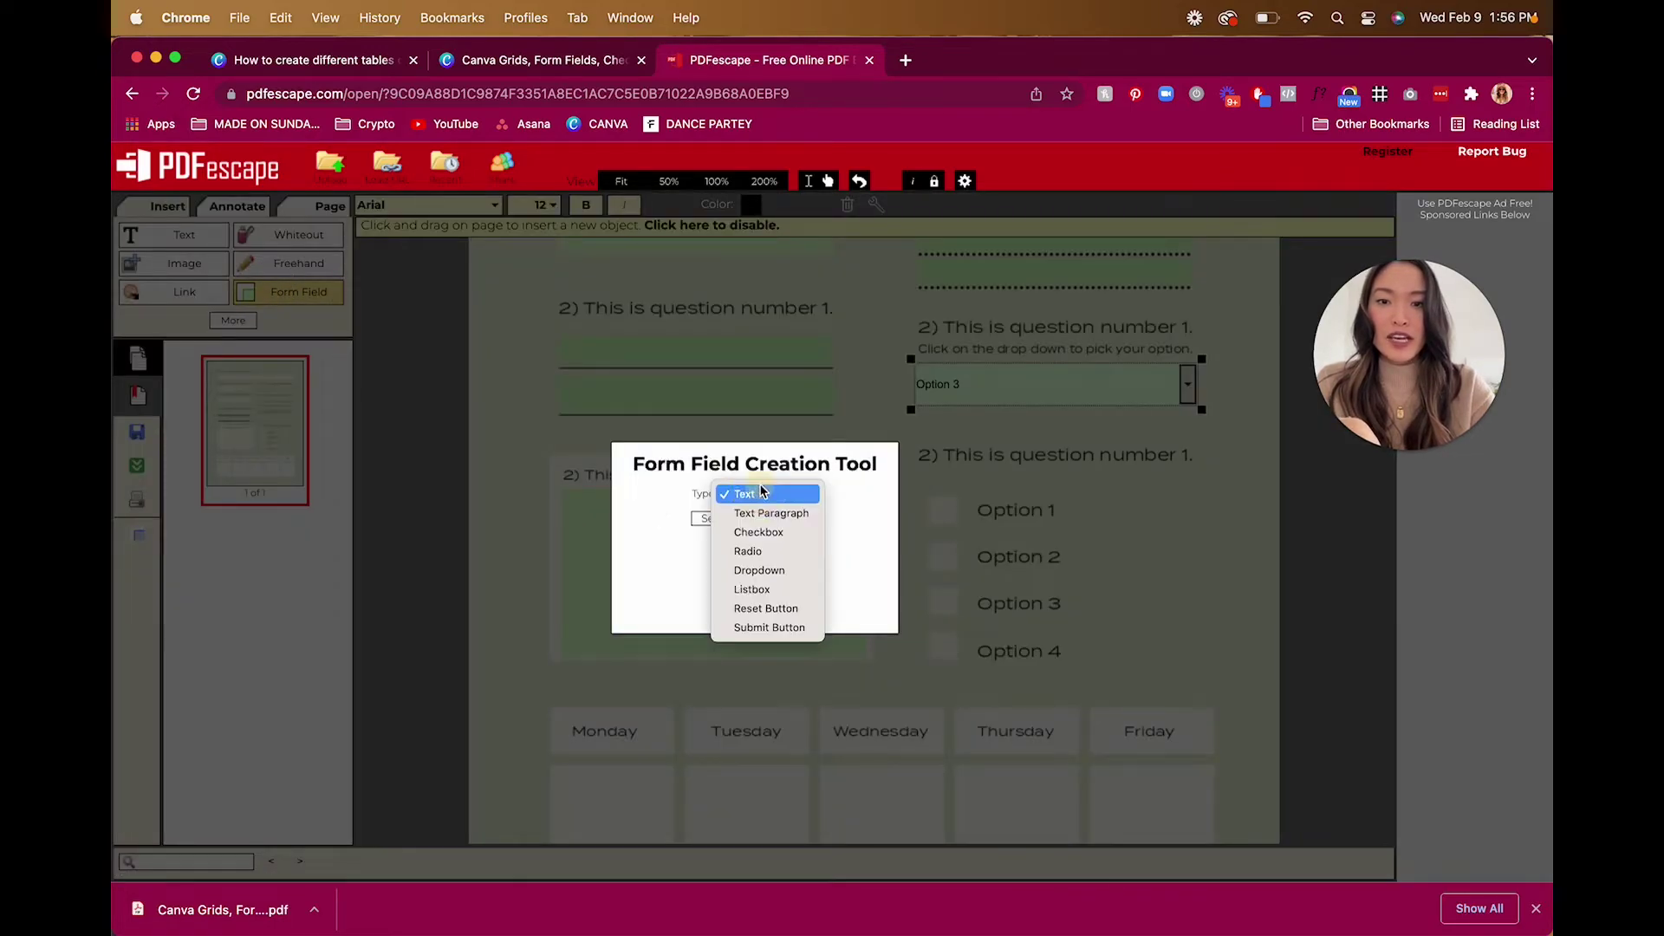
{"action": "left_click", "coordinate": [762, 533]}
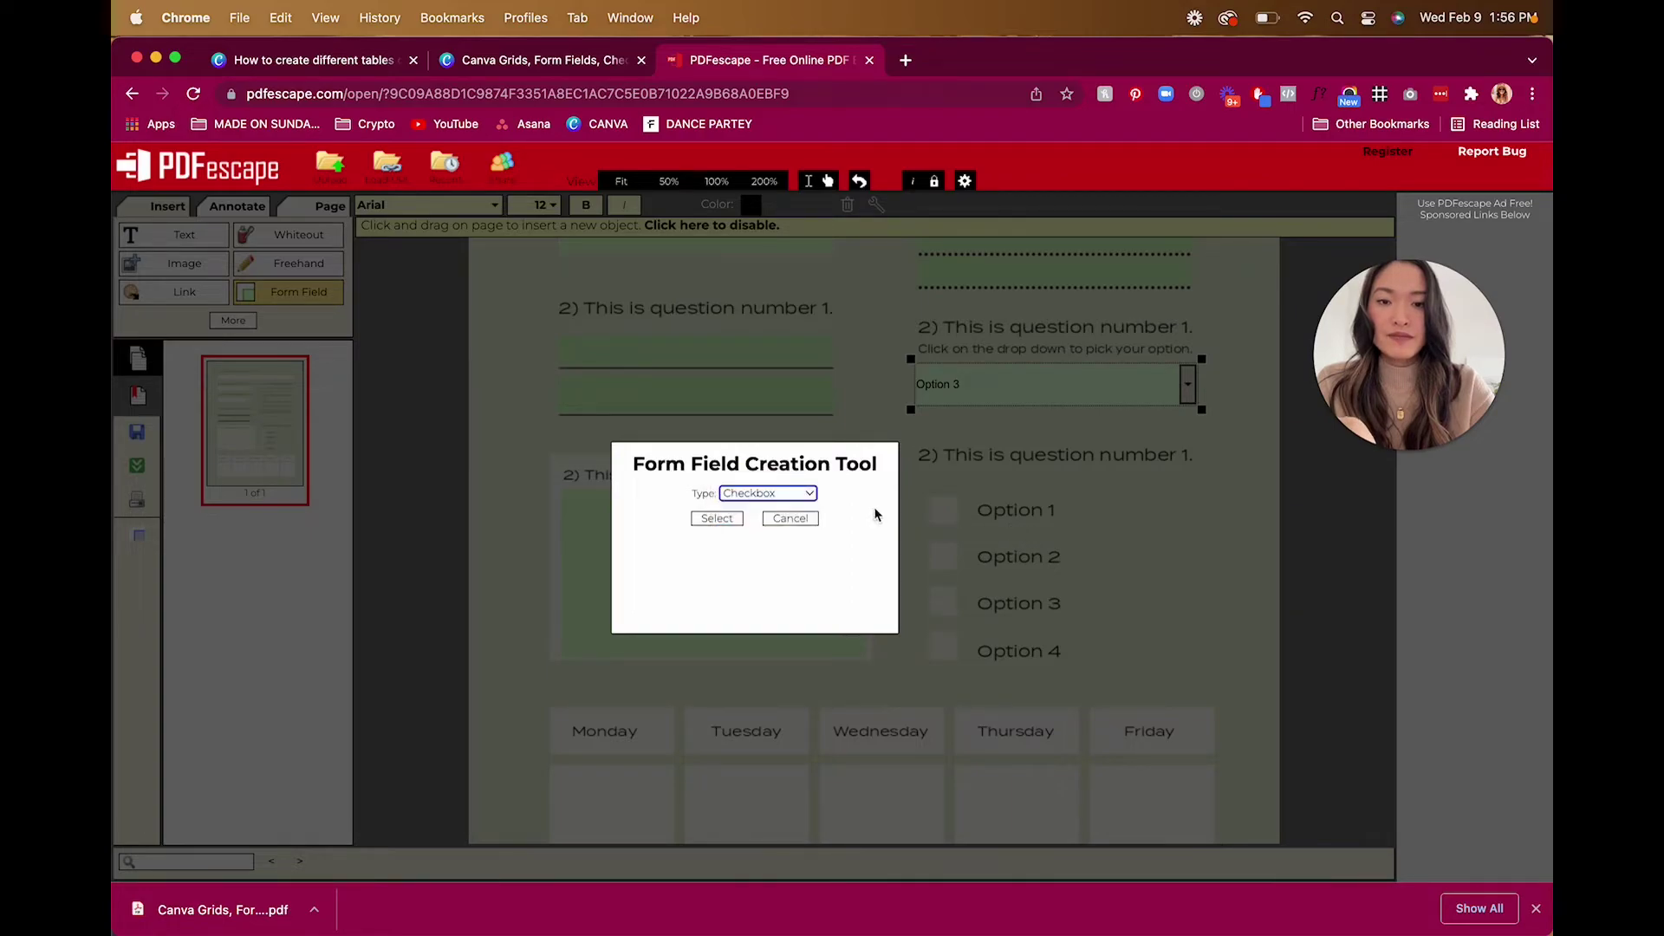
{"action": "left_click", "coordinate": [714, 518]}
{"action": "left_click_drag", "start_coordinate": [933, 501], "coordinate": [956, 660]}
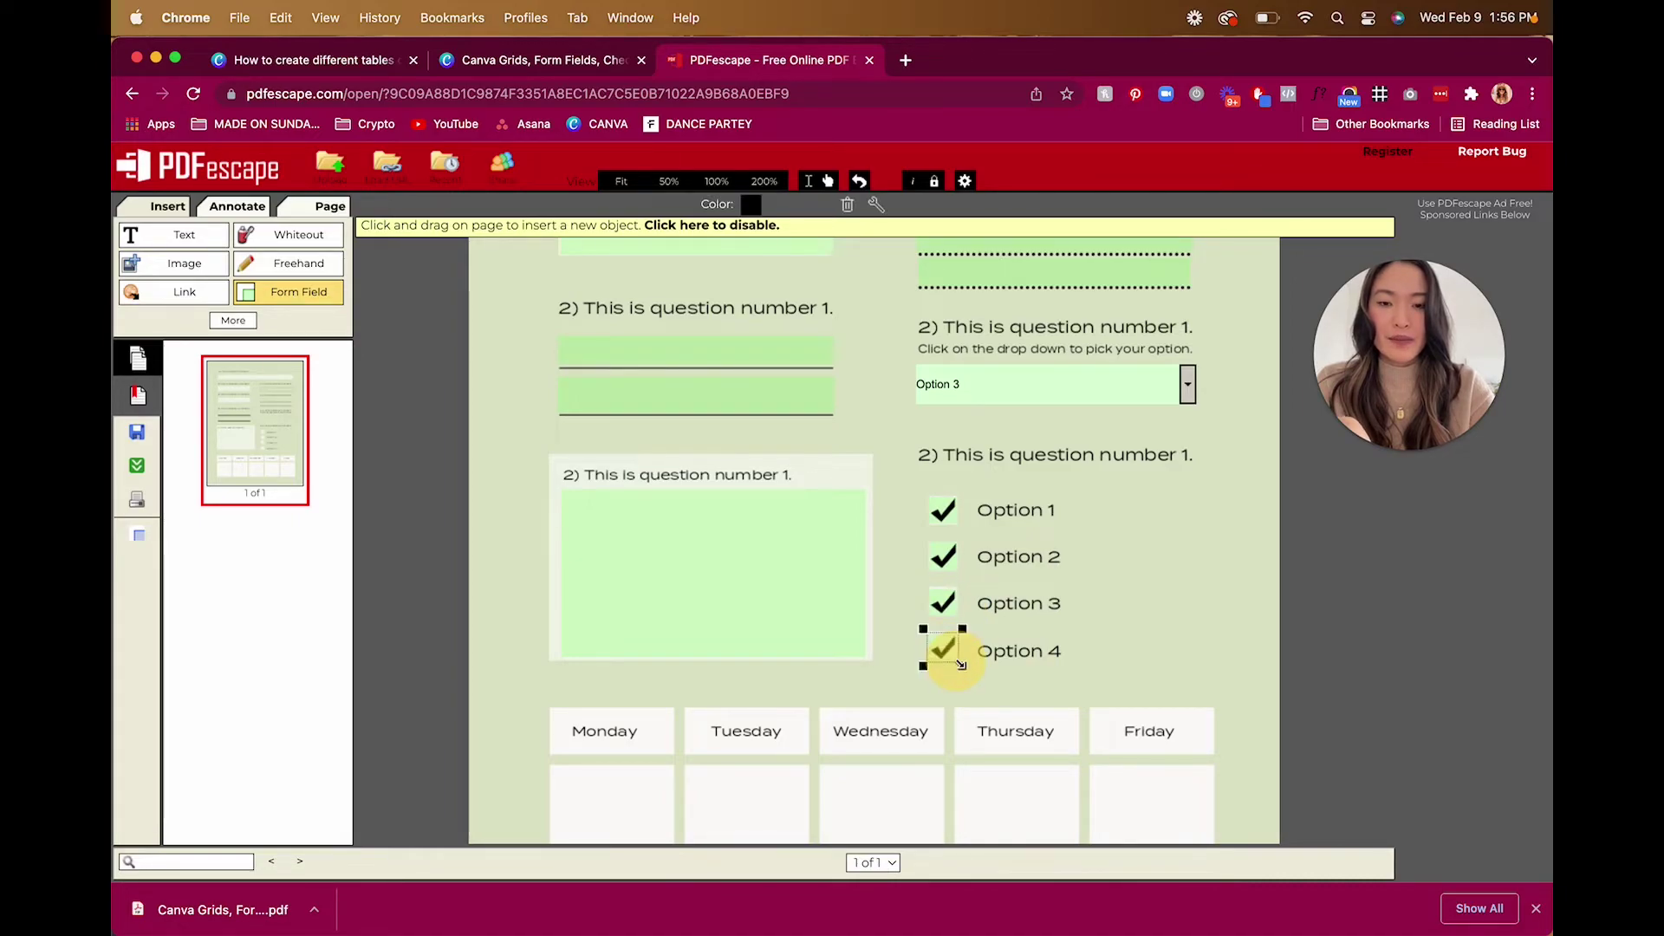
Step: Clear the check marks from all four option checkboxes
{"action": "left_click", "coordinate": [946, 512]}
{"action": "left_click", "coordinate": [946, 557]}
{"action": "left_click", "coordinate": [947, 604]}
{"action": "left_click", "coordinate": [945, 647]}
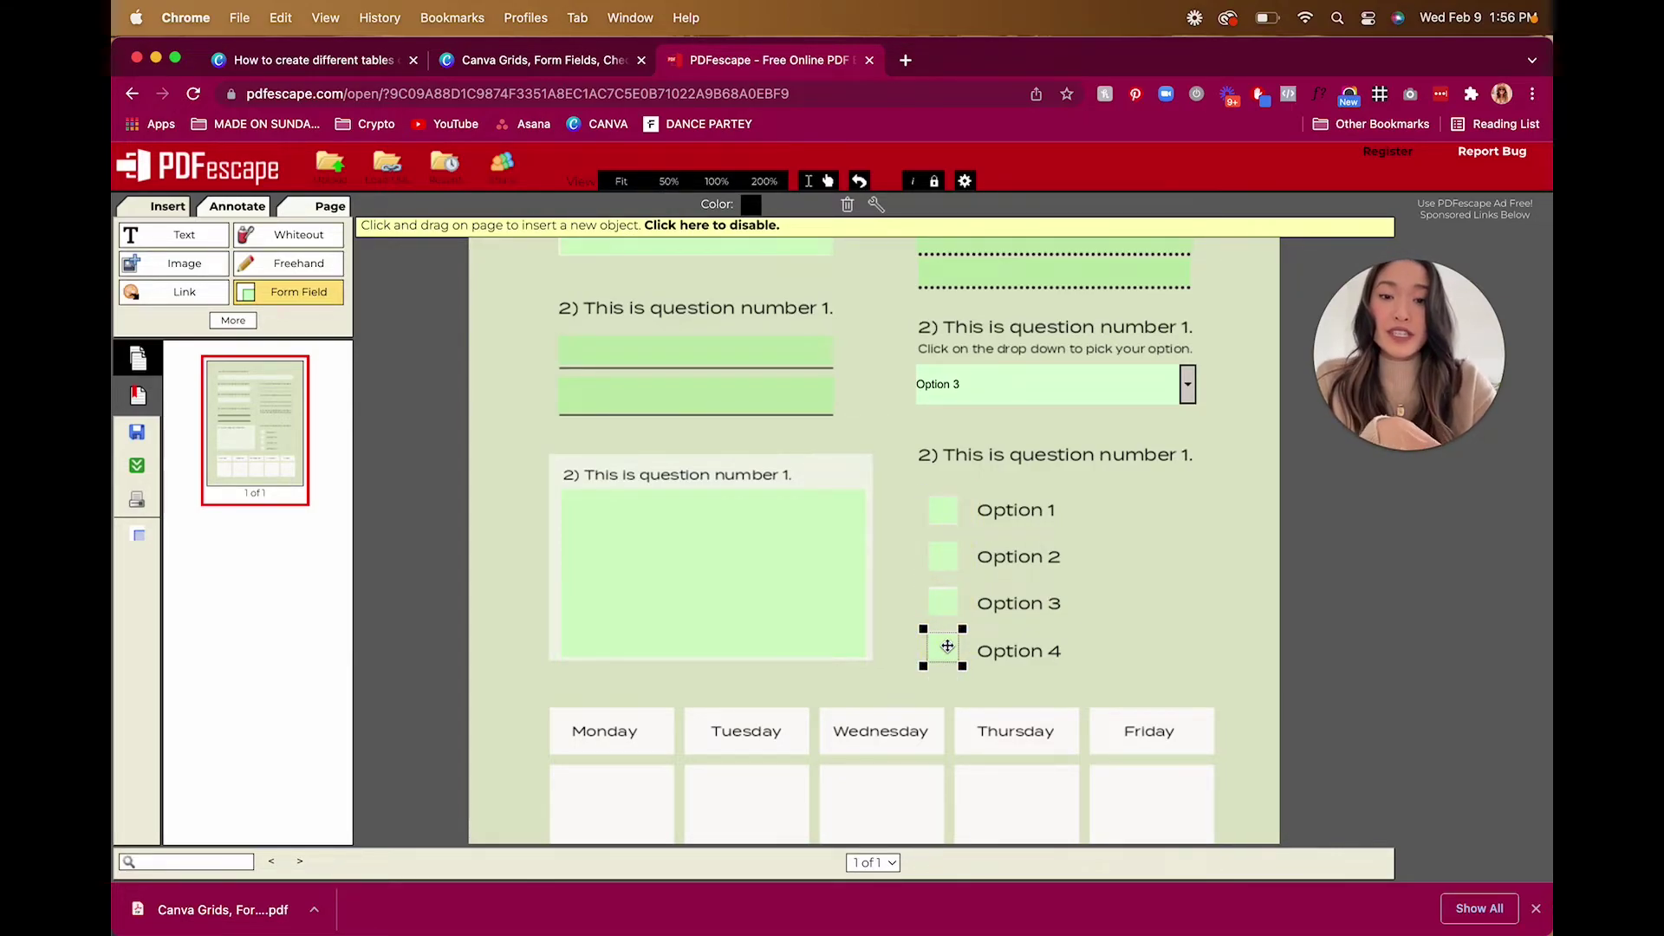
Step: Tick the Option 1 checkbox and set its check type to Circle
{"action": "left_click", "coordinate": [943, 509]}
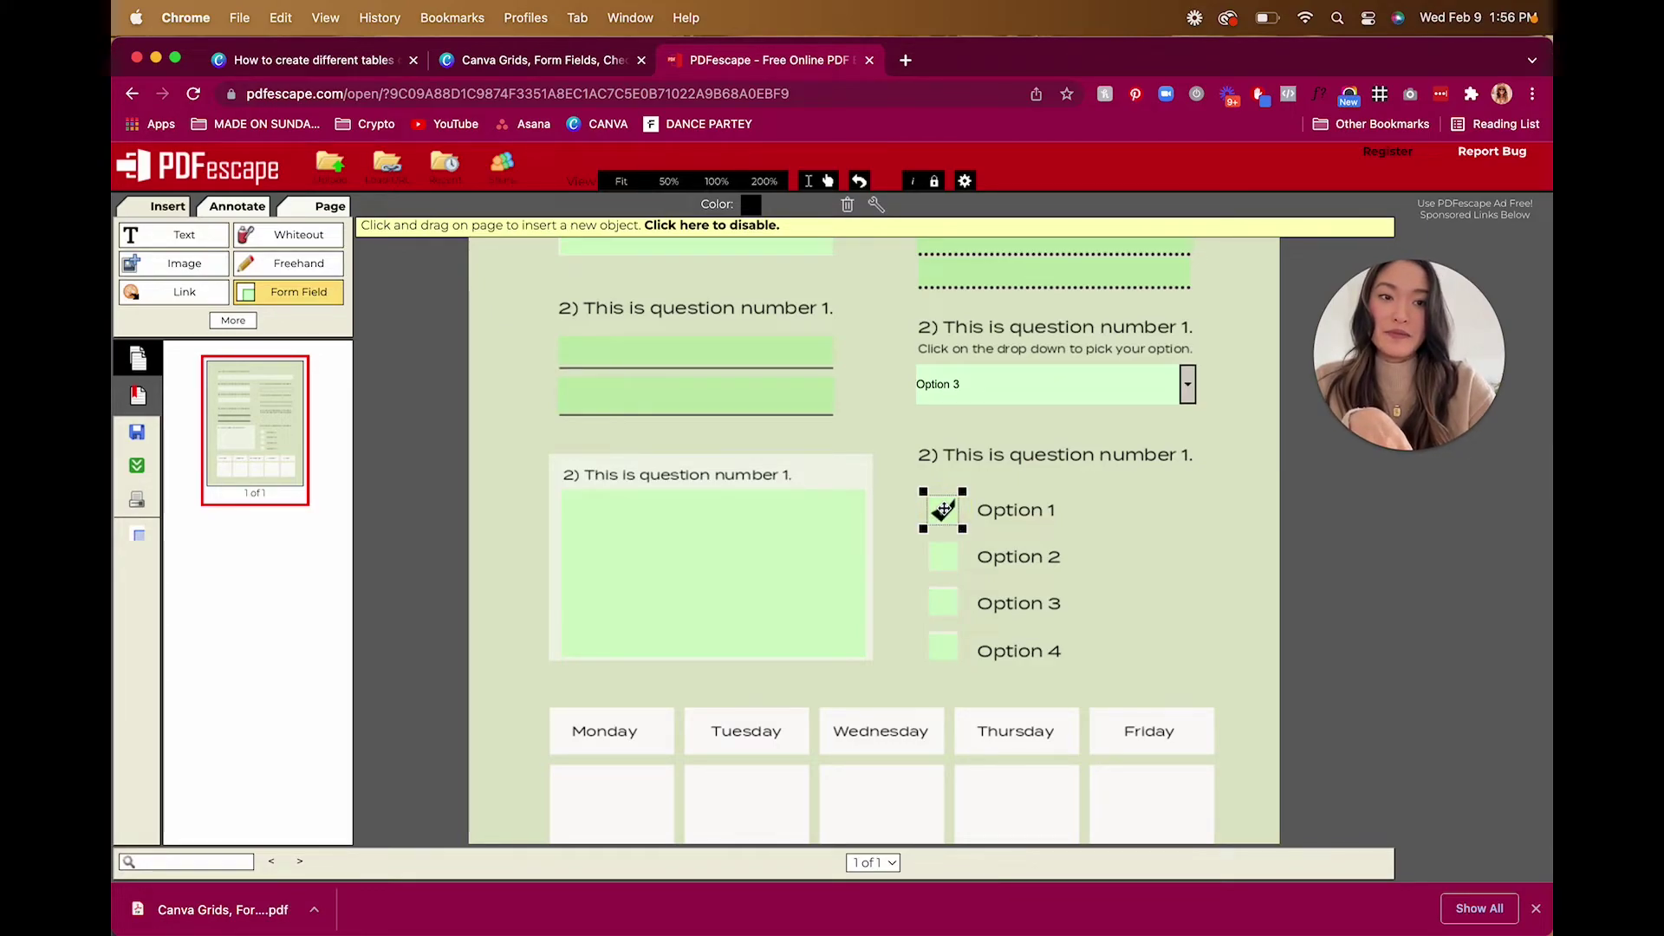
{"action": "right_click", "coordinate": [943, 509]}
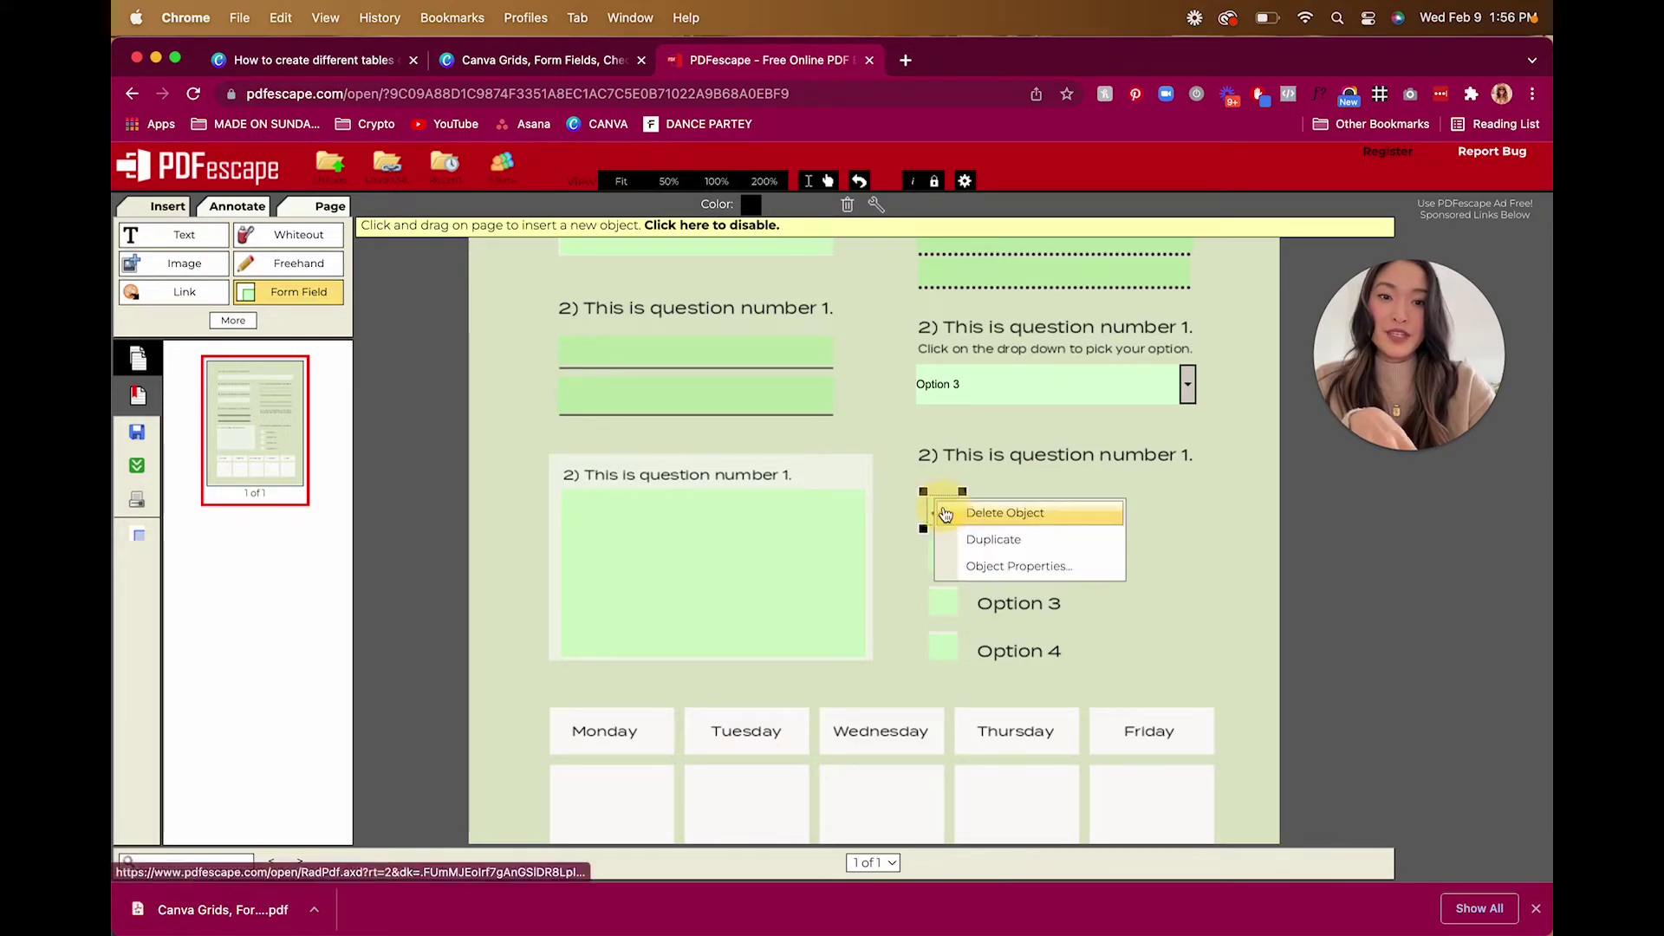
{"action": "left_click", "coordinate": [992, 564]}
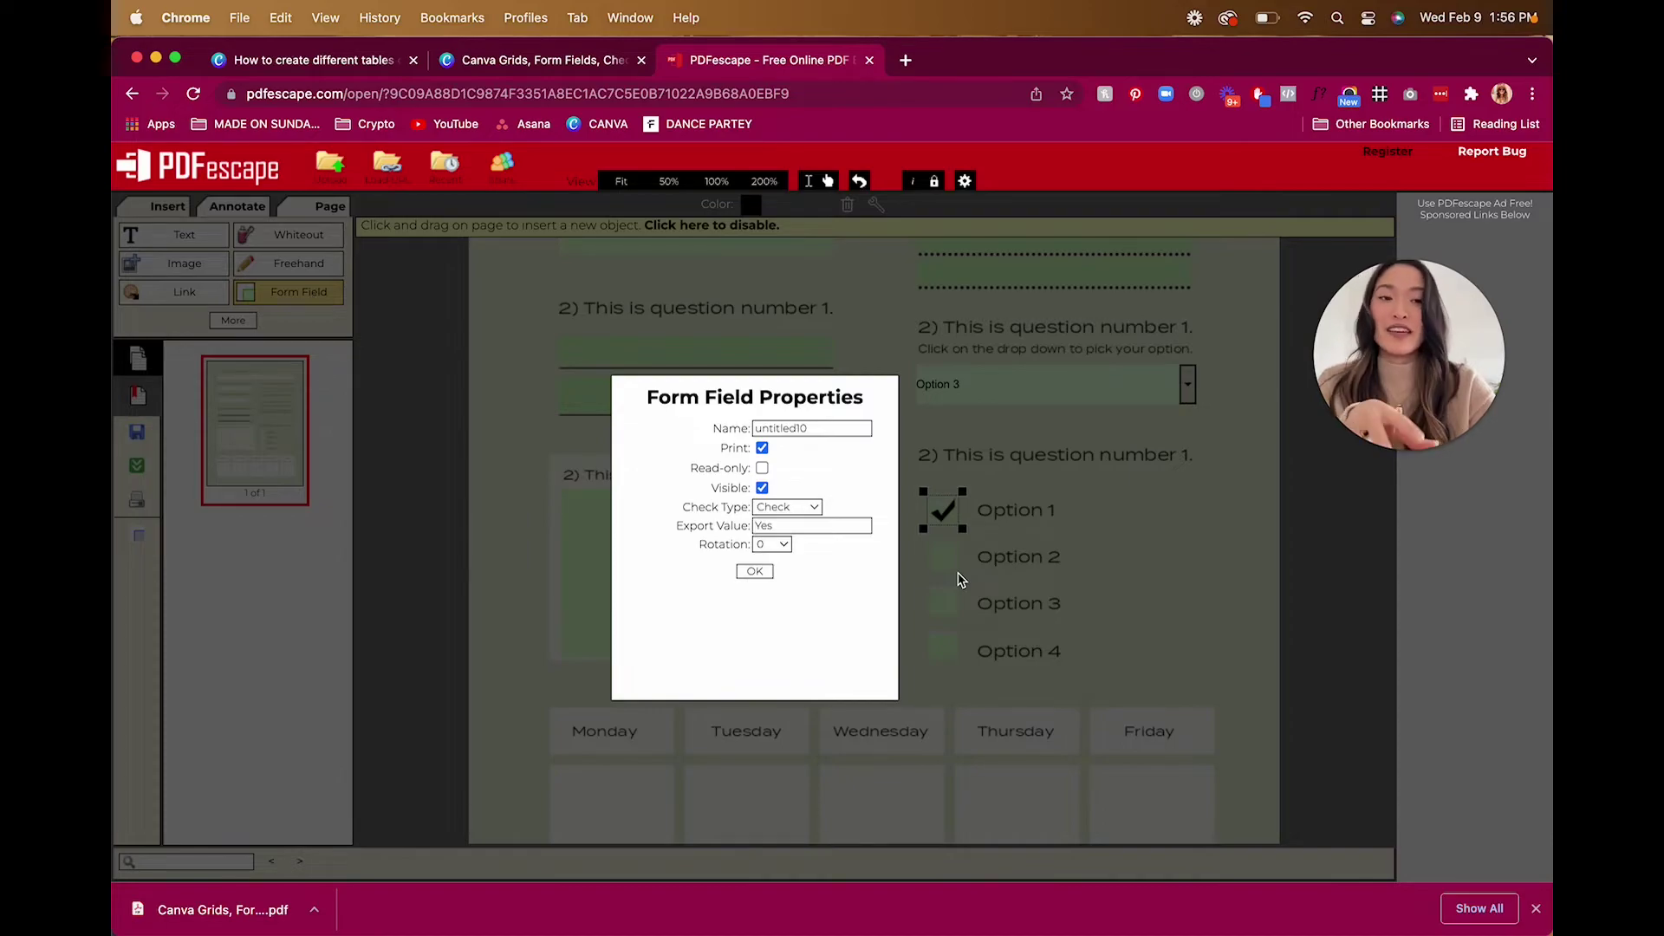
{"action": "left_click", "coordinate": [809, 510]}
{"action": "left_click", "coordinate": [810, 528]}
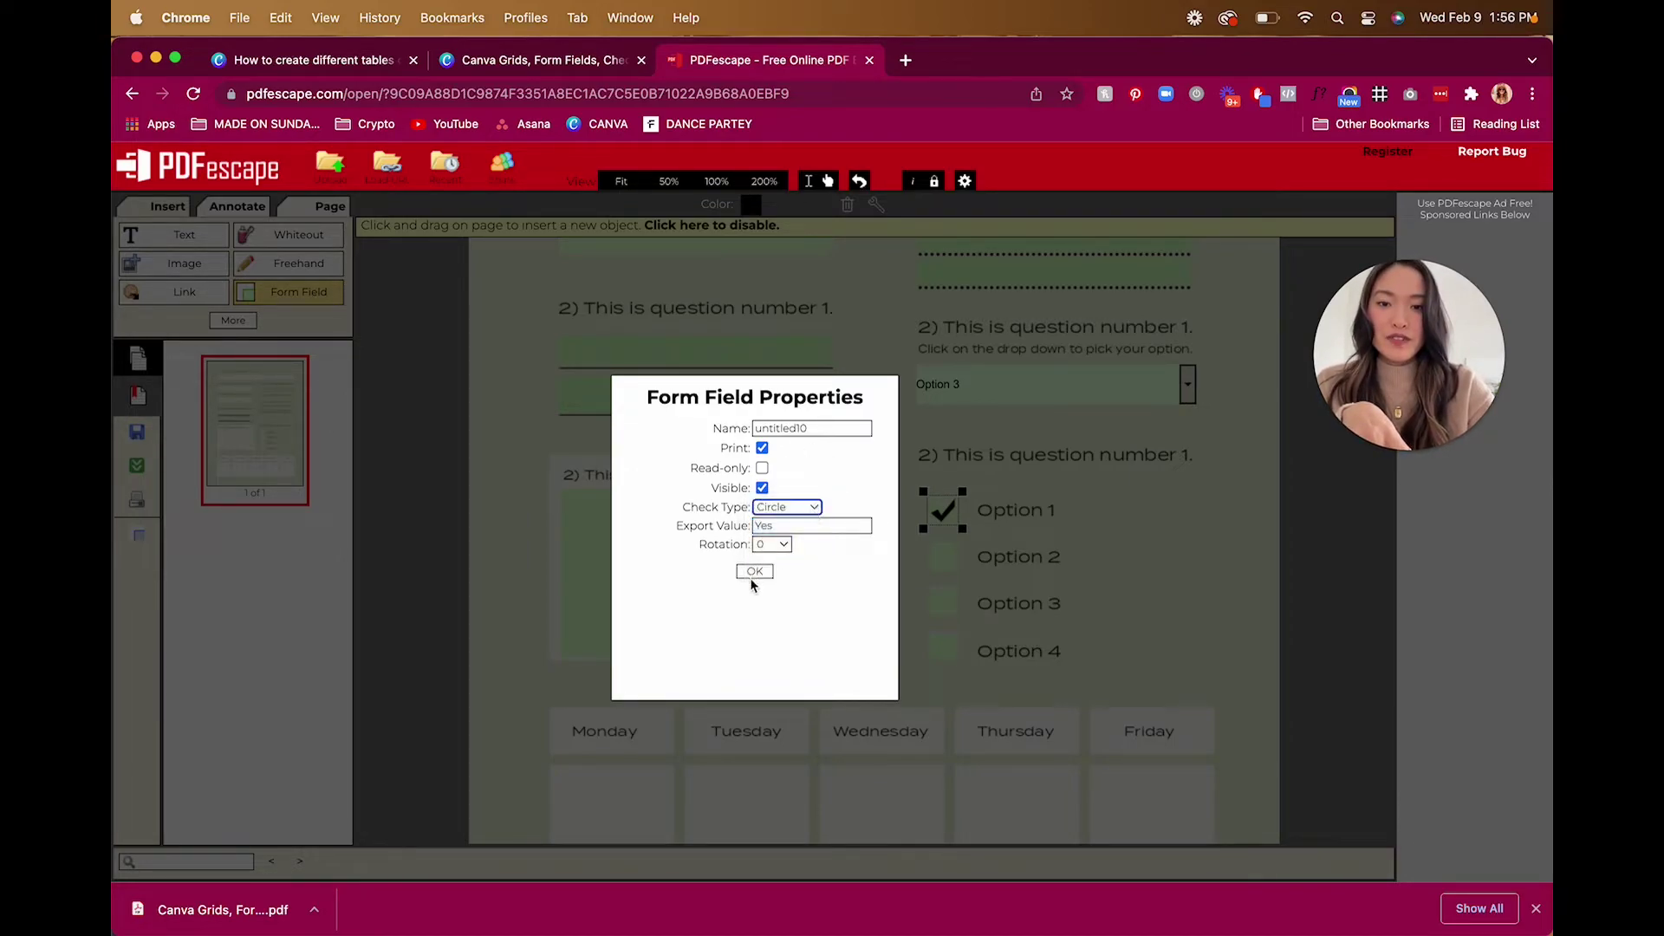
{"action": "left_click", "coordinate": [754, 570]}
Step: Change the Option 1 checkbox's mark to a cross
{"action": "right_click", "coordinate": [942, 513]}
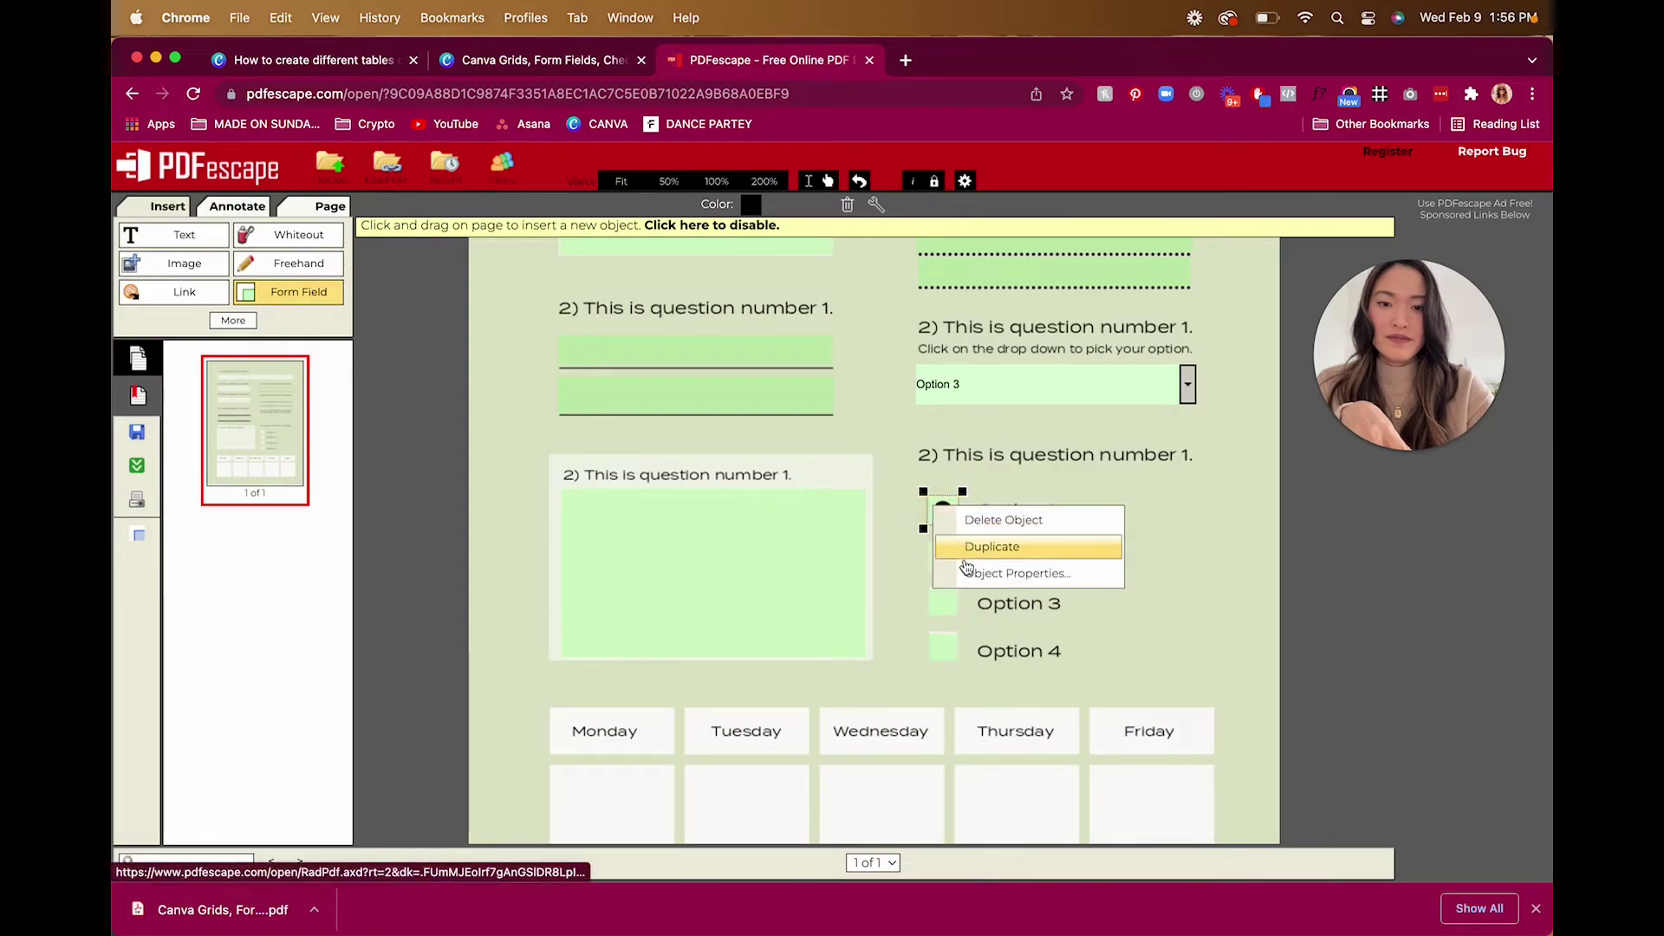
{"action": "left_click", "coordinate": [972, 570]}
{"action": "left_click", "coordinate": [802, 510]}
{"action": "left_click", "coordinate": [782, 526]}
{"action": "left_click", "coordinate": [754, 570]}
Step: Set the Option 1 checkbox's mark to a star
{"action": "right_click", "coordinate": [948, 512]}
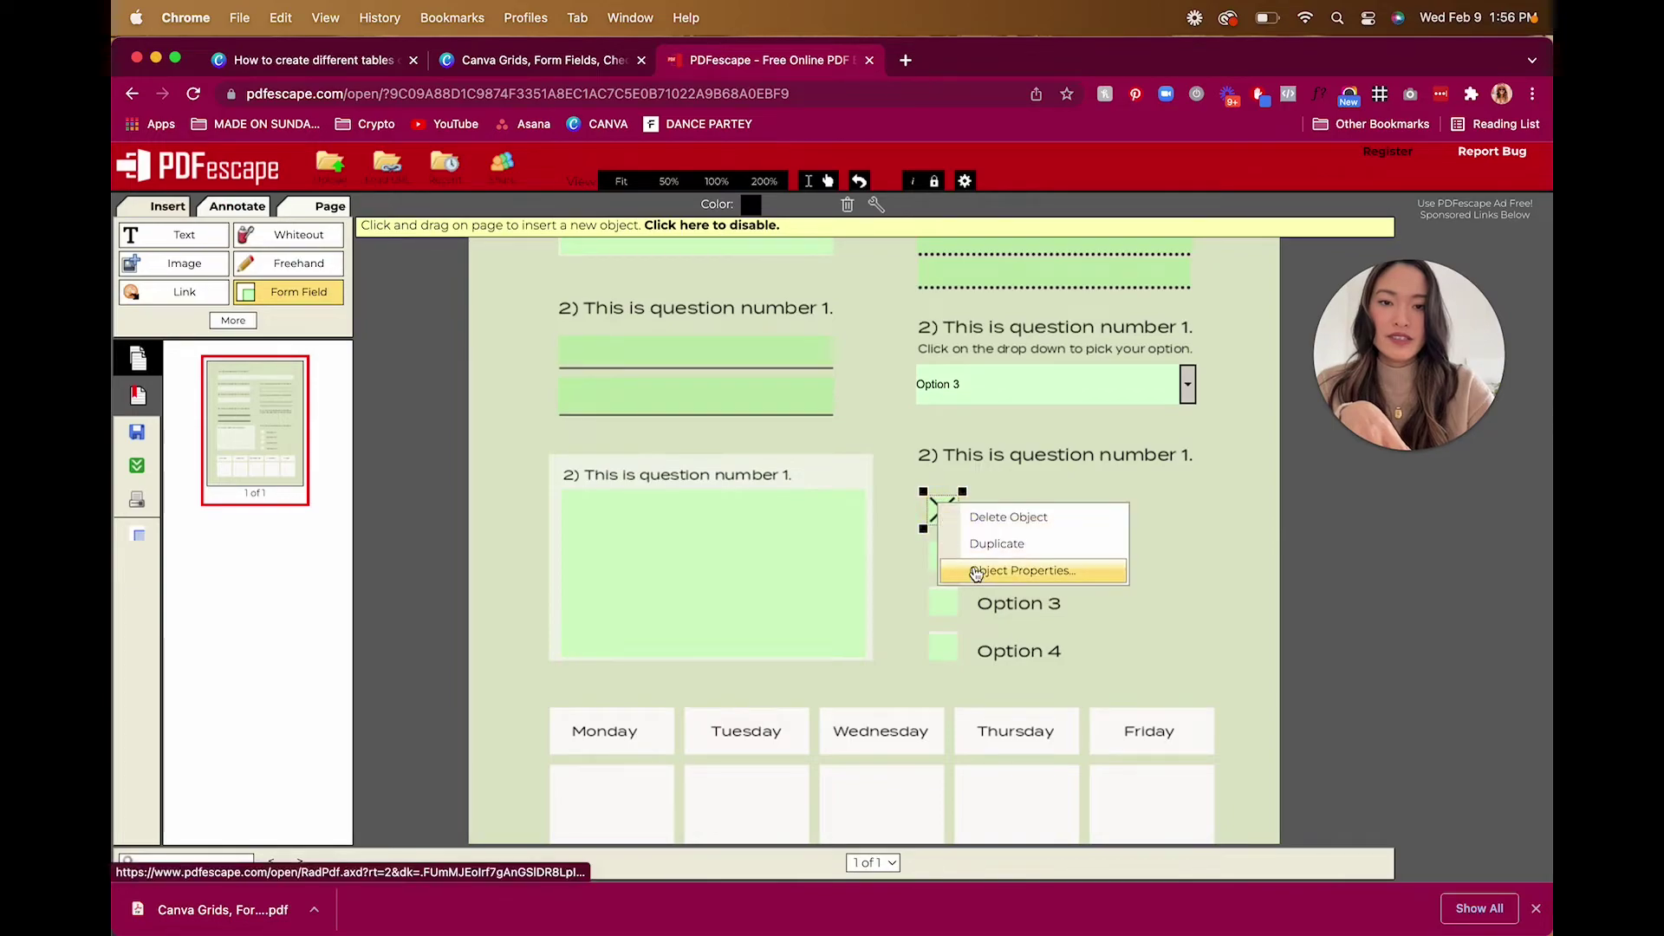
{"action": "left_click", "coordinate": [980, 570]}
{"action": "left_click", "coordinate": [808, 516]}
{"action": "left_click", "coordinate": [777, 564]}
{"action": "left_click", "coordinate": [761, 569]}
Step: Test the Option 2, Option 3 and Option 4 checkboxes by ticking them, and clear the marks from all four boxes
{"action": "left_click", "coordinate": [938, 561]}
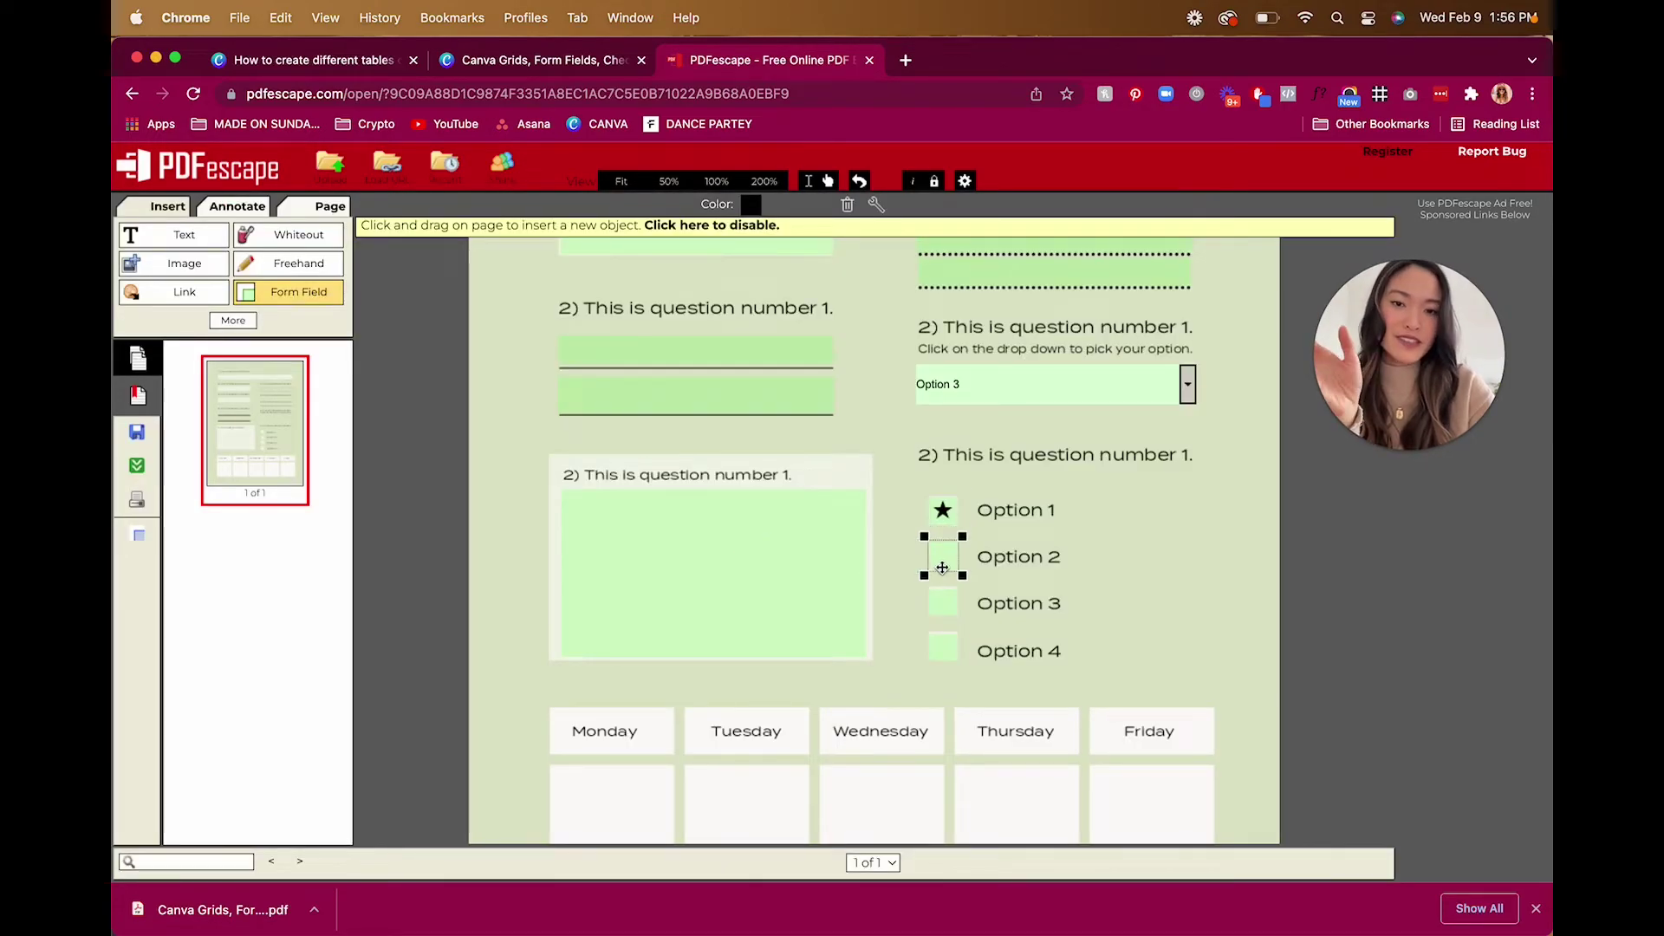
{"action": "left_click", "coordinate": [942, 603]}
{"action": "left_click", "coordinate": [942, 644]}
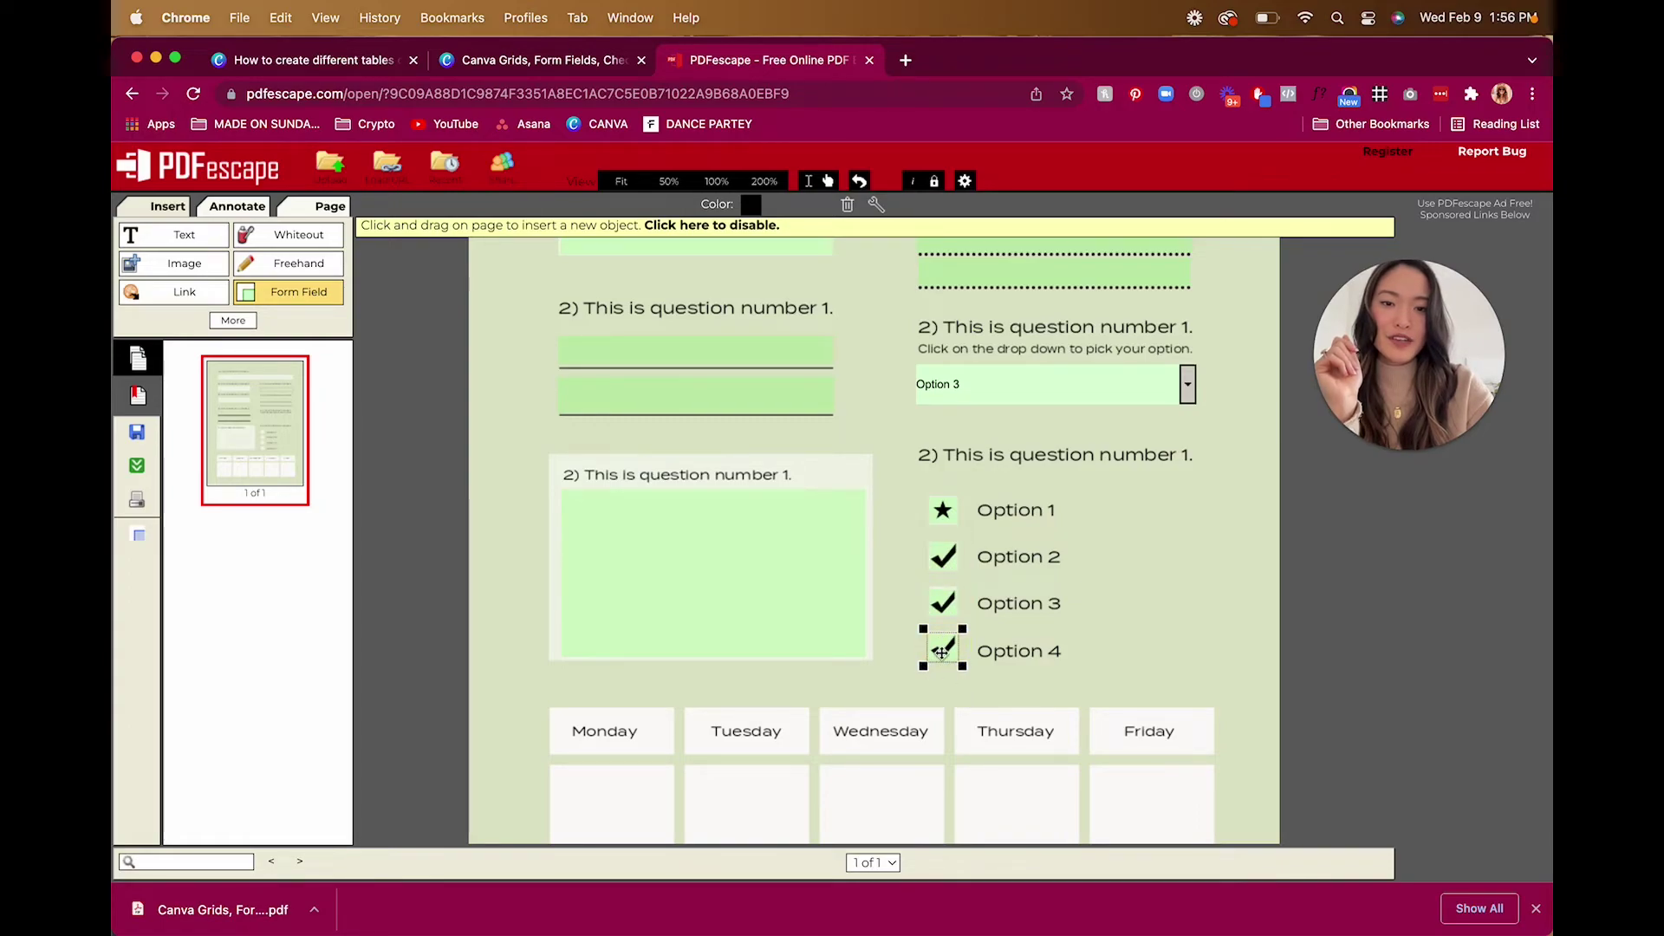
{"action": "left_click", "coordinate": [943, 642]}
{"action": "left_click", "coordinate": [942, 603]}
{"action": "left_click", "coordinate": [941, 561]}
{"action": "left_click", "coordinate": [942, 562]}
{"action": "left_click", "coordinate": [942, 509]}
Step: Insert Text Paragraph form fields over the empty boxes below Monday, Tuesday and Wednesday
{"action": "scroll", "coordinate": [1203, 564], "scroll_direction": "down", "scroll_amount": 3}
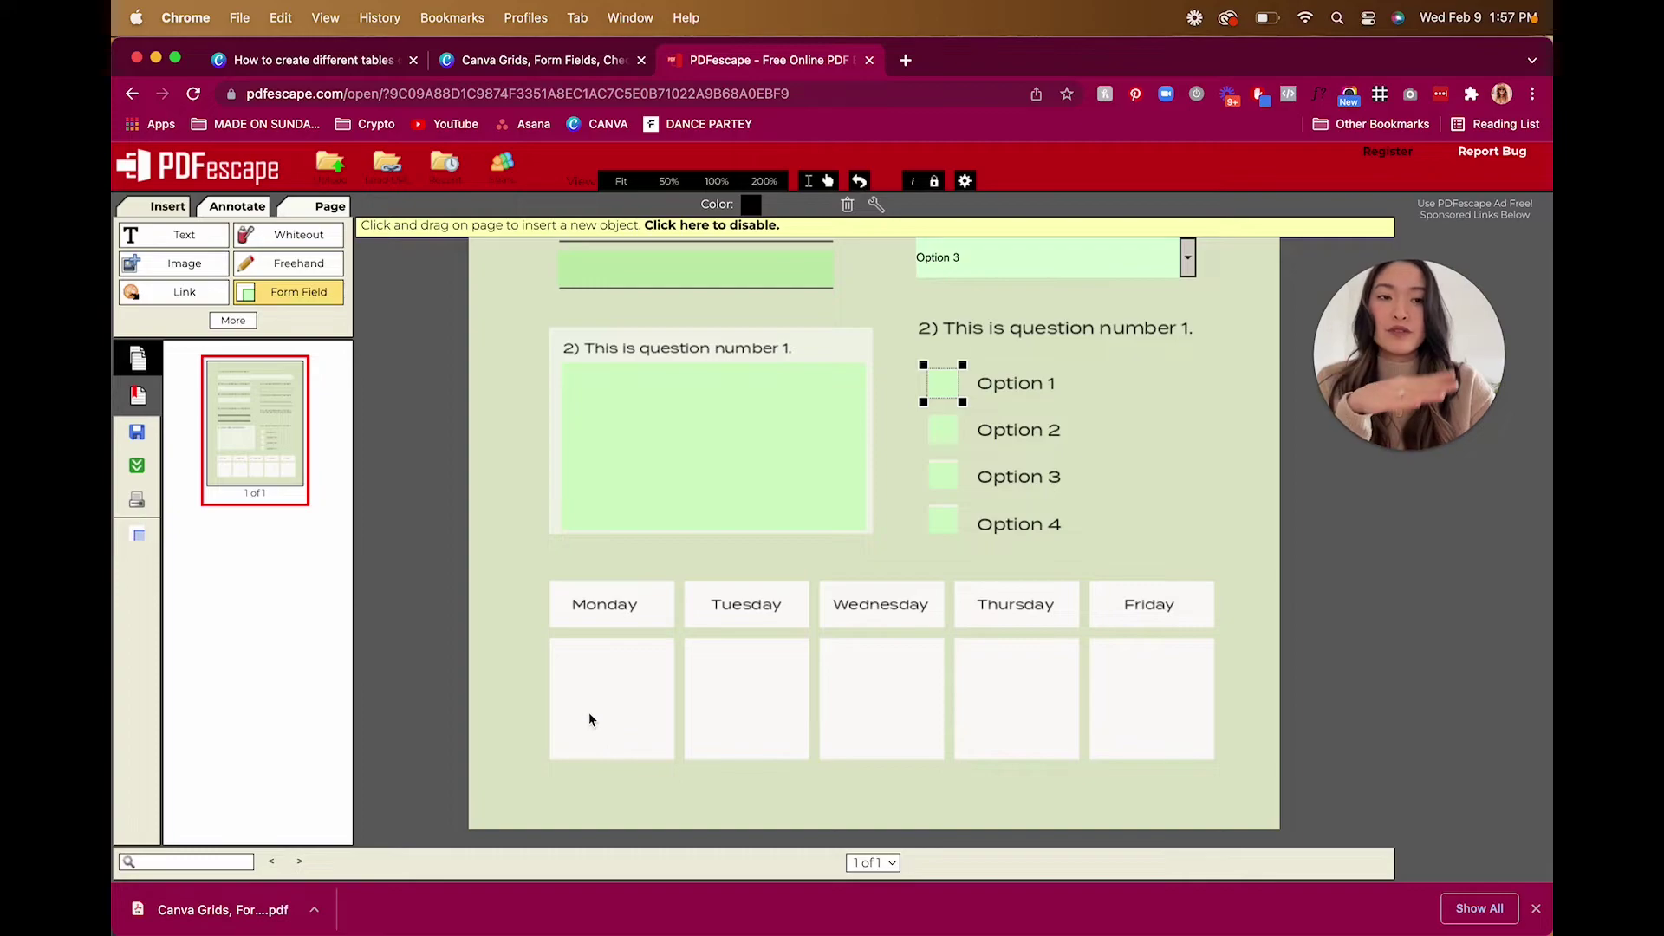
{"action": "left_click", "coordinate": [300, 295]}
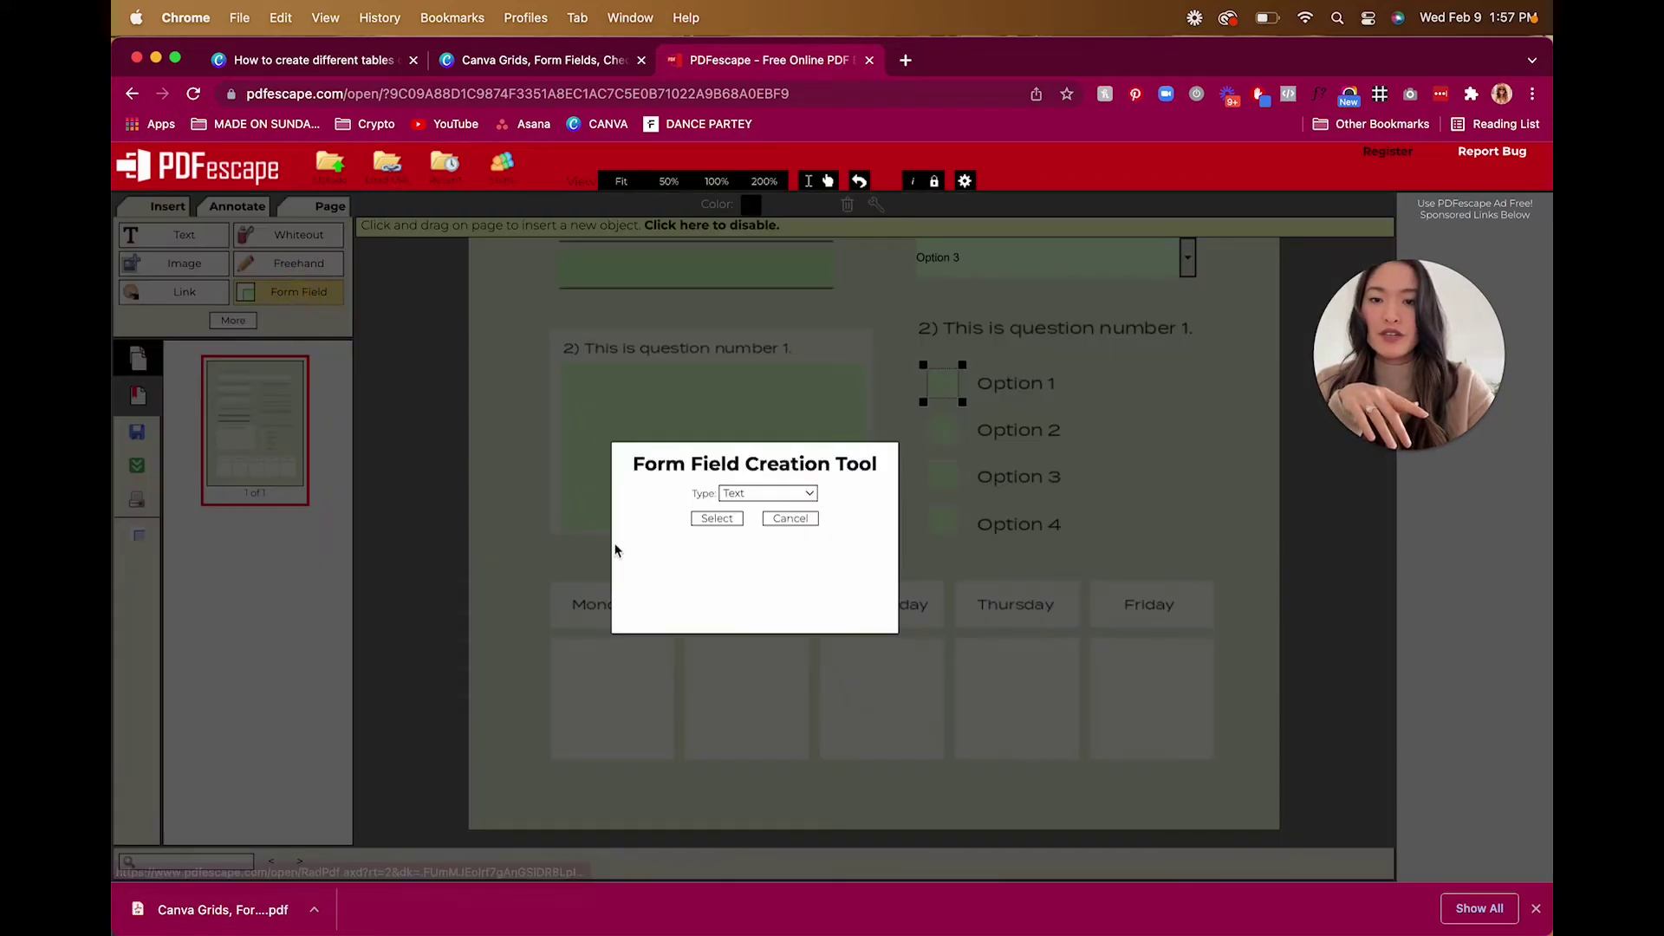
{"action": "left_click", "coordinate": [751, 498]}
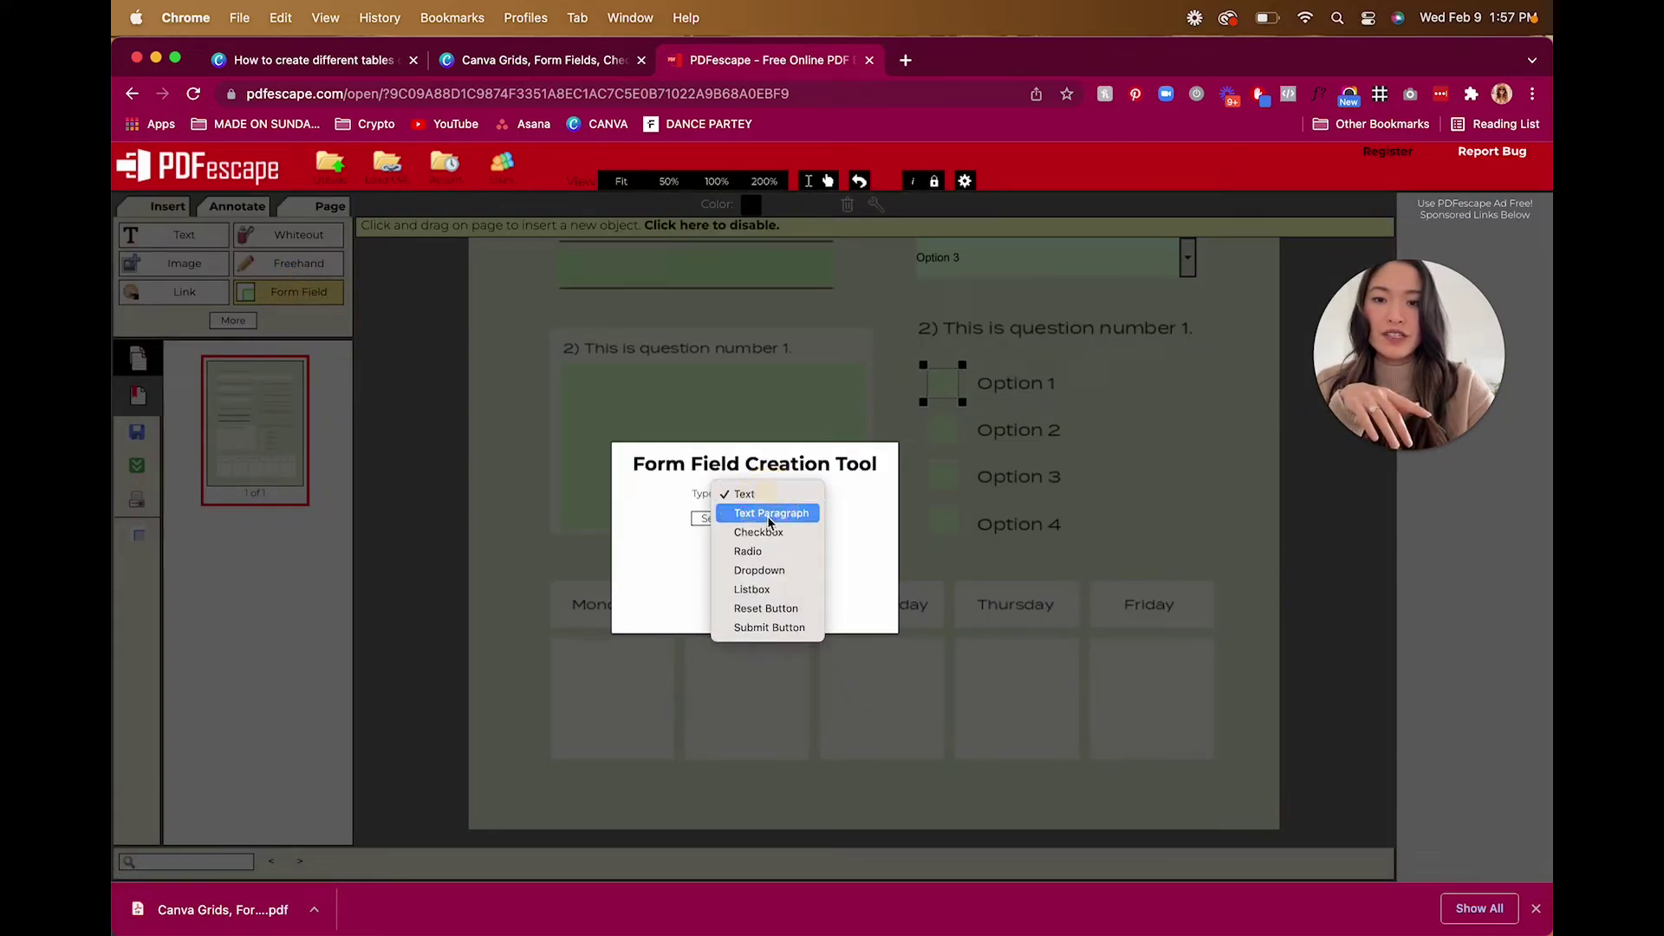
{"action": "left_click", "coordinate": [771, 514]}
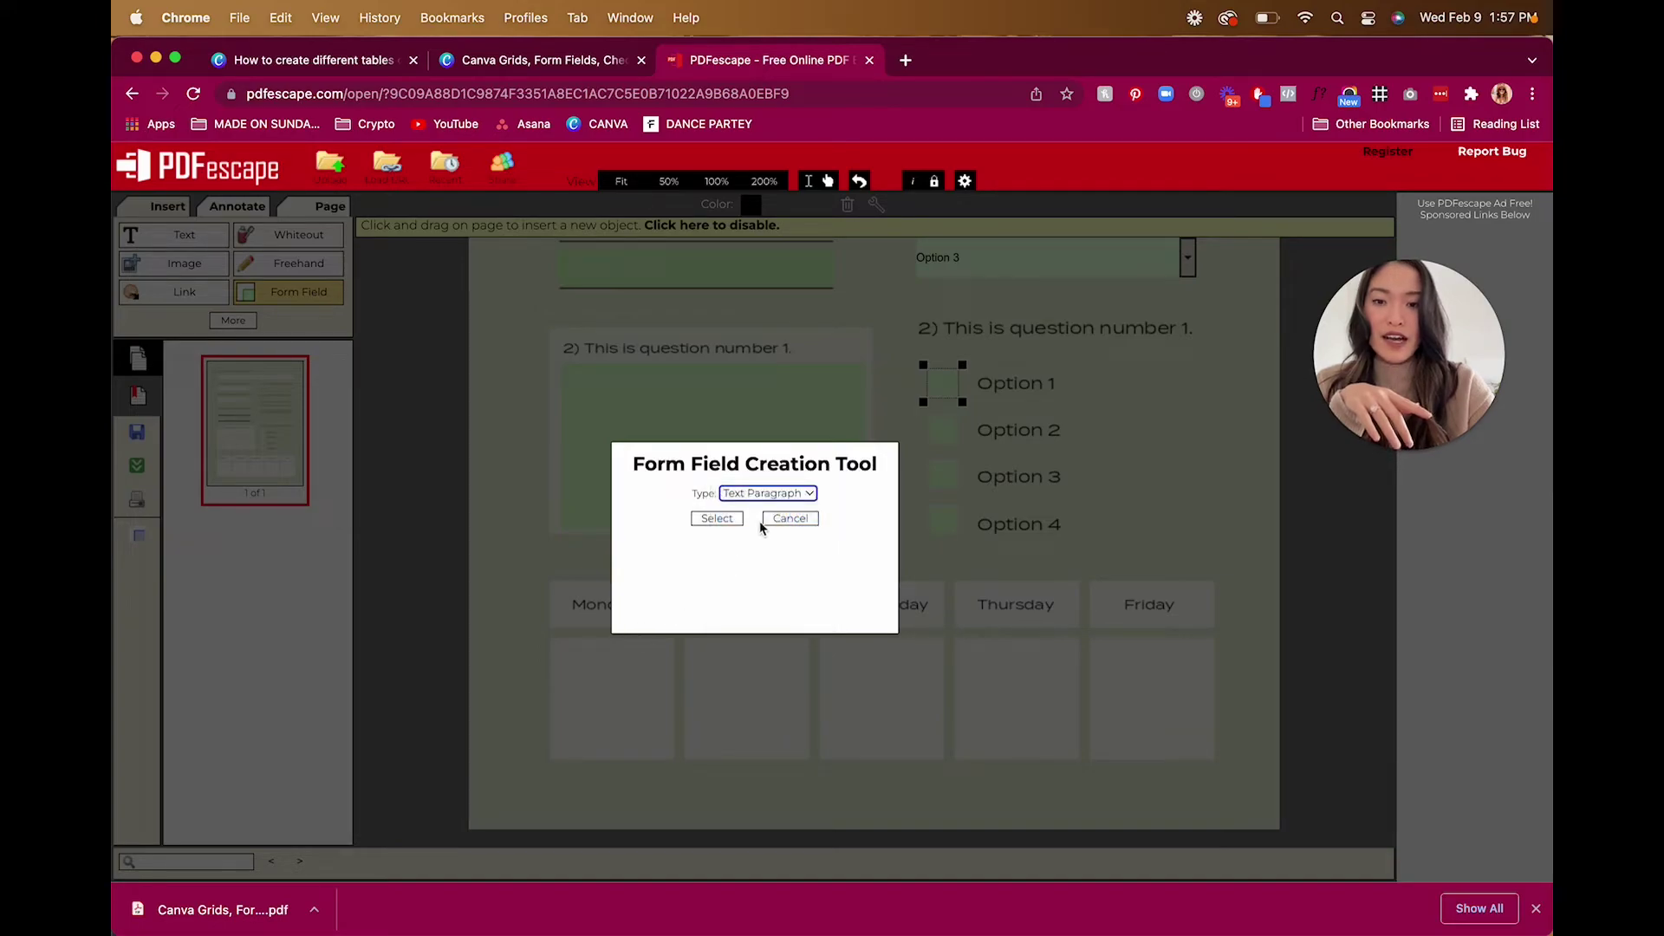
{"action": "left_click", "coordinate": [716, 518]}
{"action": "left_click_drag", "start_coordinate": [552, 648], "coordinate": [674, 759]}
{"action": "left_click_drag", "start_coordinate": [684, 638], "coordinate": [813, 762]}
{"action": "left_click_drag", "start_coordinate": [823, 641], "coordinate": [944, 755]}
Step: Test the Monday paragraph field with two lines of sample text and delete that text
{"action": "left_click", "coordinate": [594, 655]}
{"action": "type", "text": "lshgelisghles sleifhelsiges"}
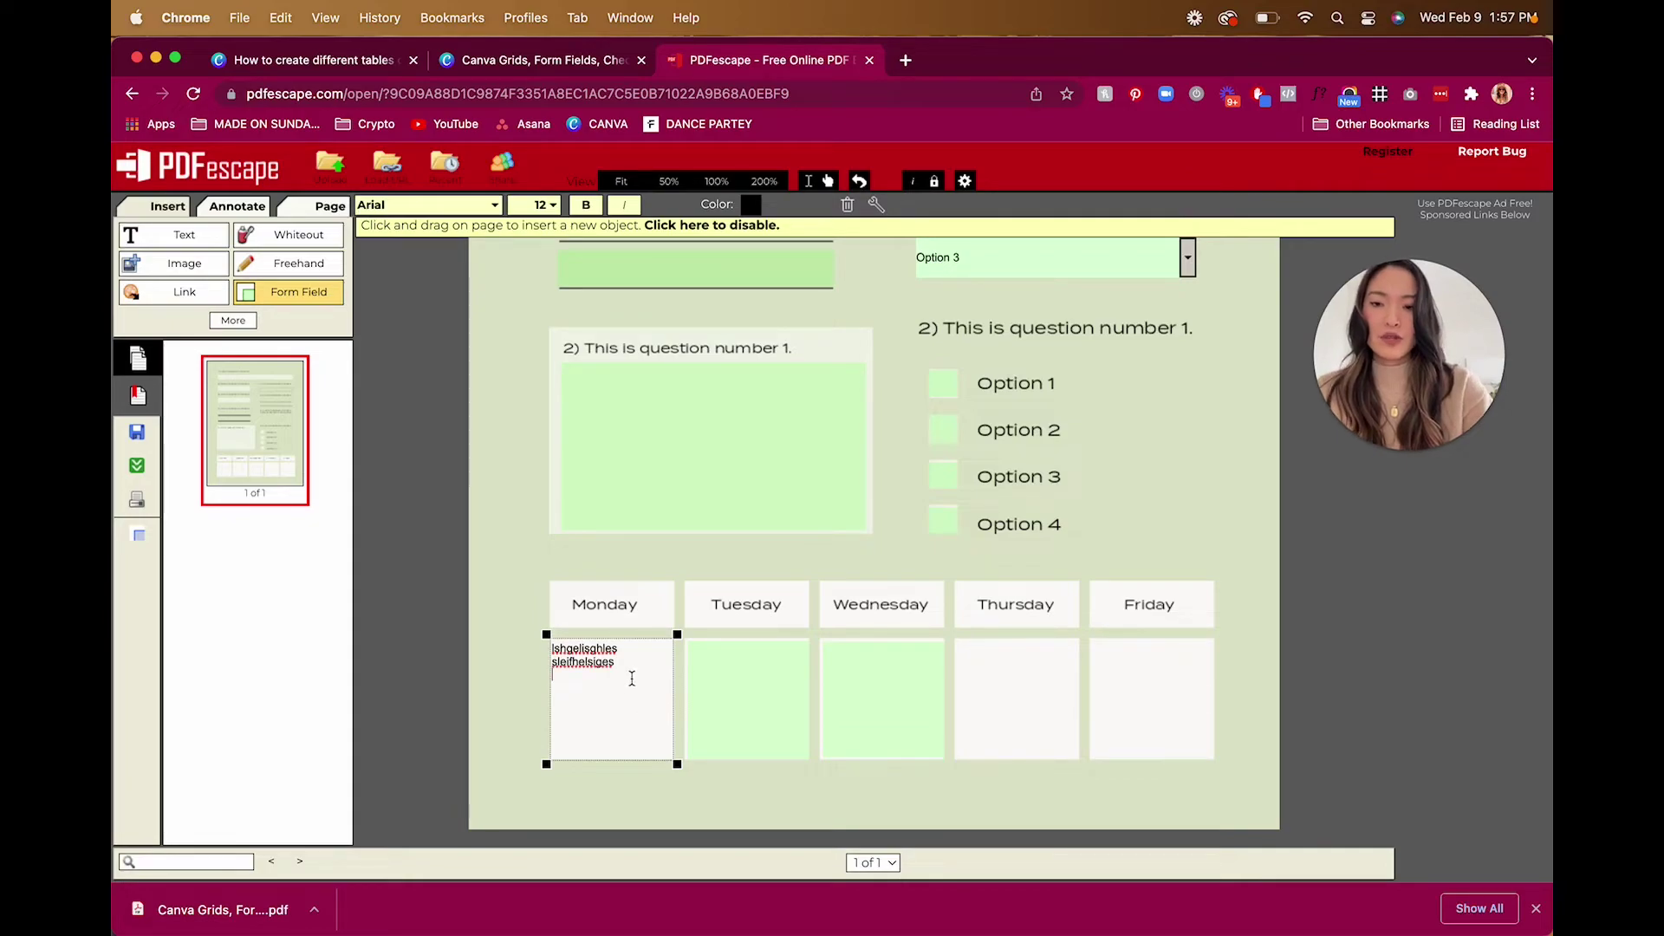
{"action": "left_click_drag", "start_coordinate": [631, 676], "coordinate": [538, 638]}
{"action": "key", "text": "BackSpace"}
Step: Add Text Paragraph fields over the Thursday and Friday boxes, and save and download the finished PDF
{"action": "left_click_drag", "start_coordinate": [1093, 640], "coordinate": [1215, 764]}
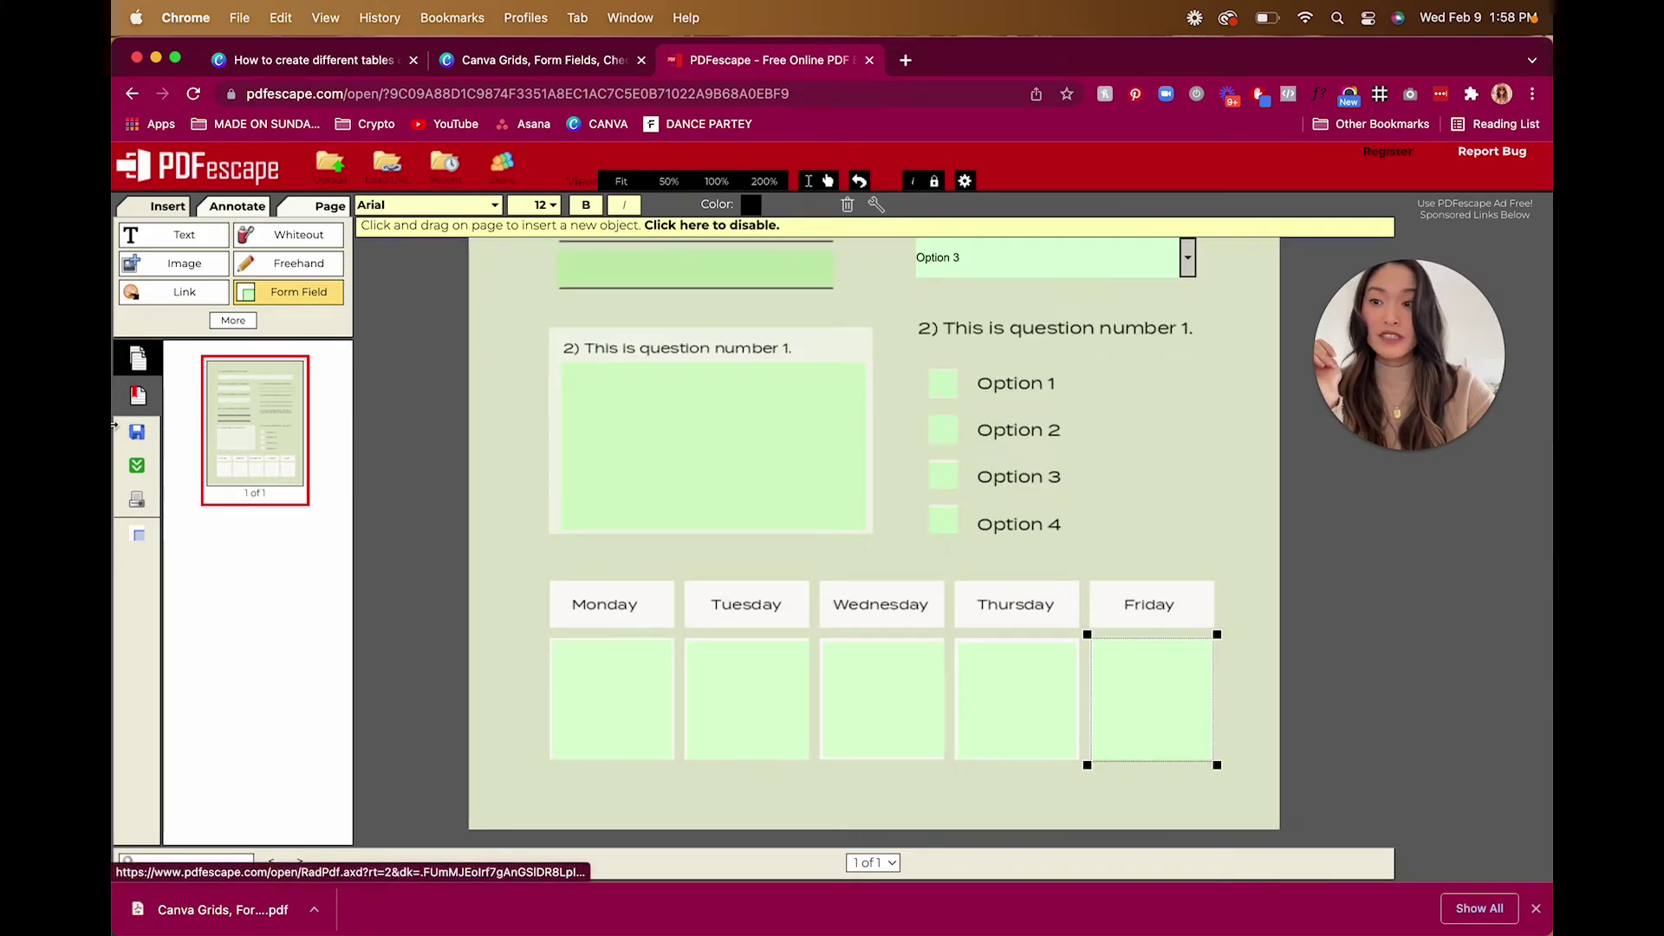
{"action": "left_click", "coordinate": [139, 466]}
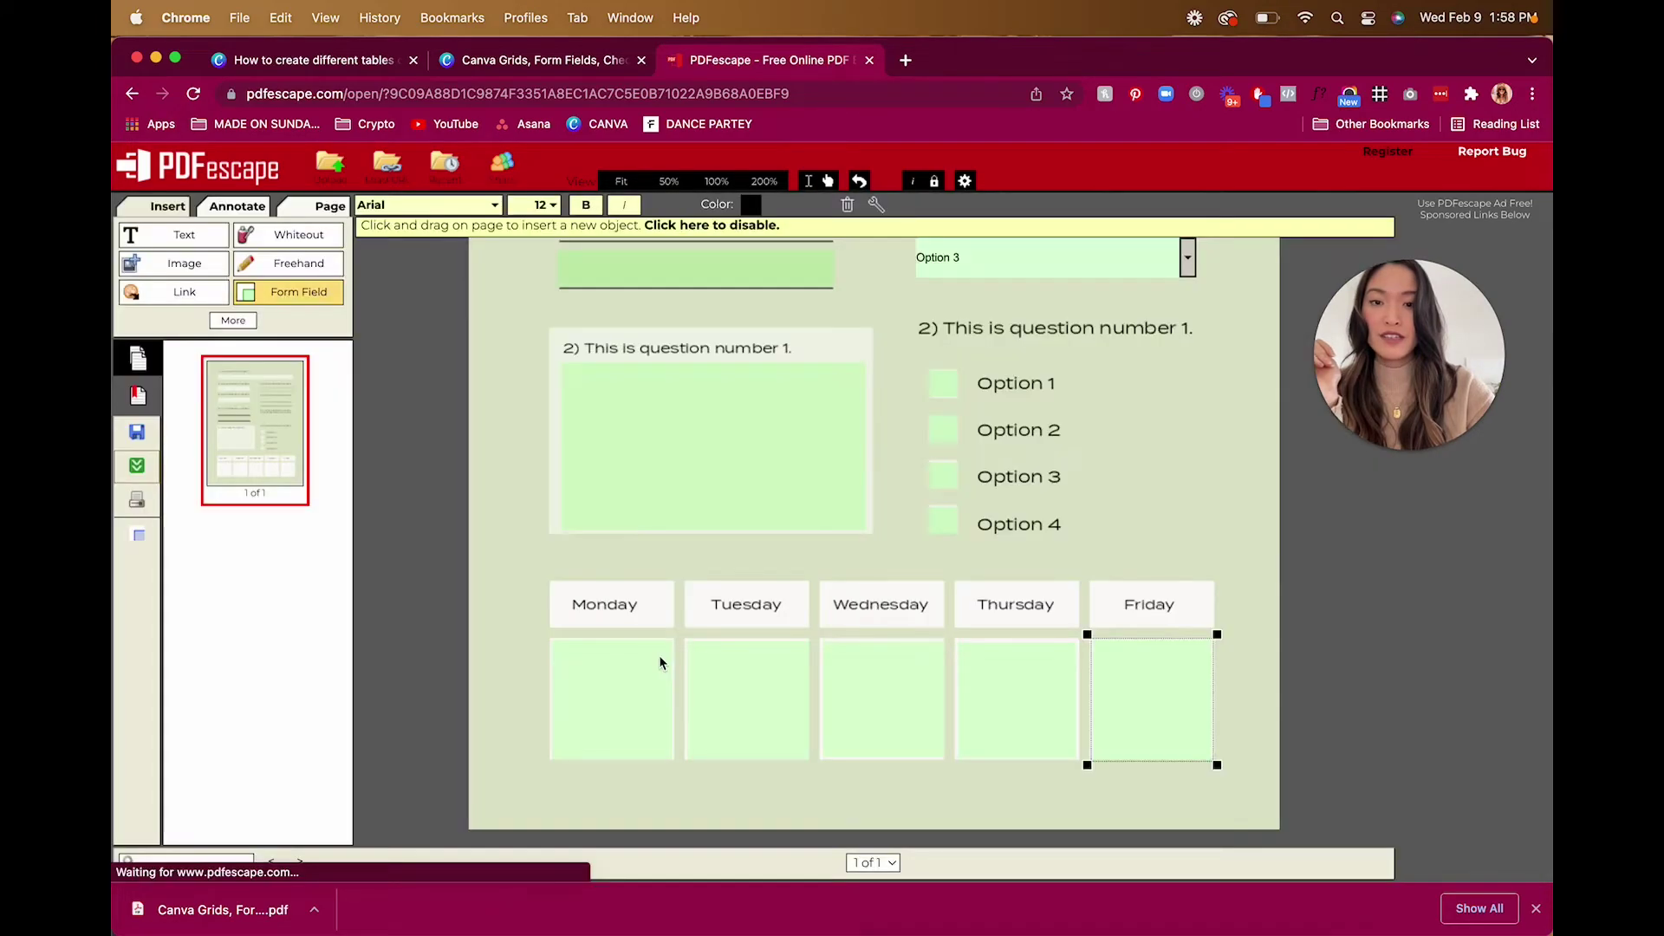
Step: Reveal the downloaded Canva_Grids__Form_Fields__Check_boxes.pdf in Finder and open it in Acrobat Reader
{"action": "left_click", "coordinate": [282, 907]}
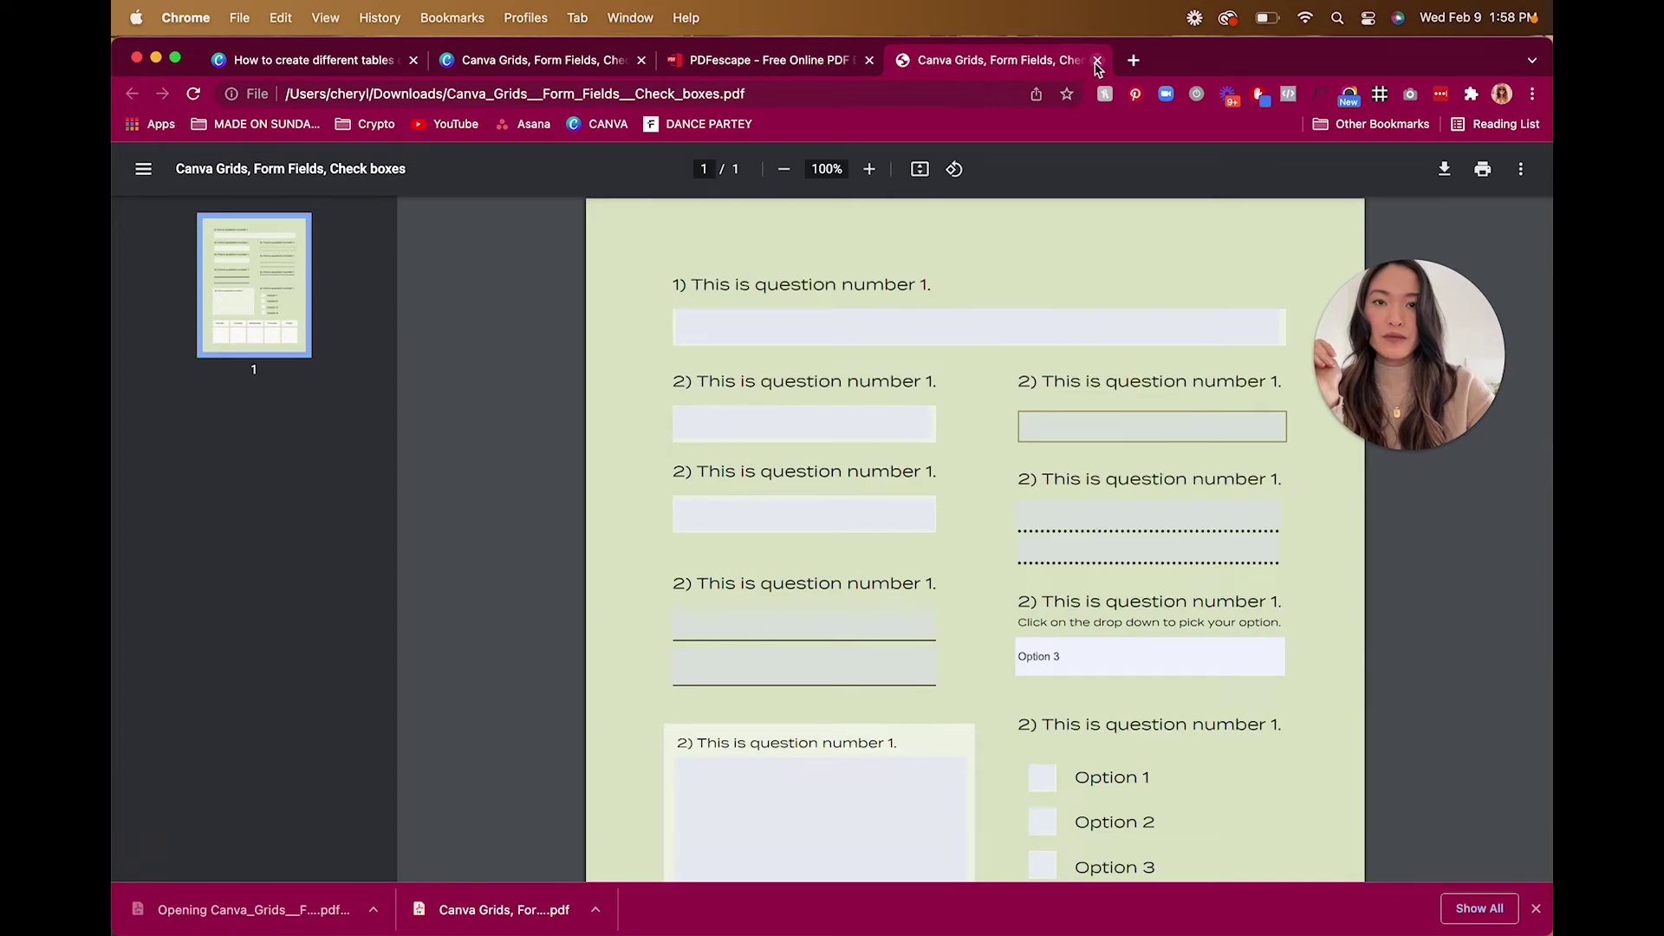
{"action": "left_click", "coordinate": [1096, 60]}
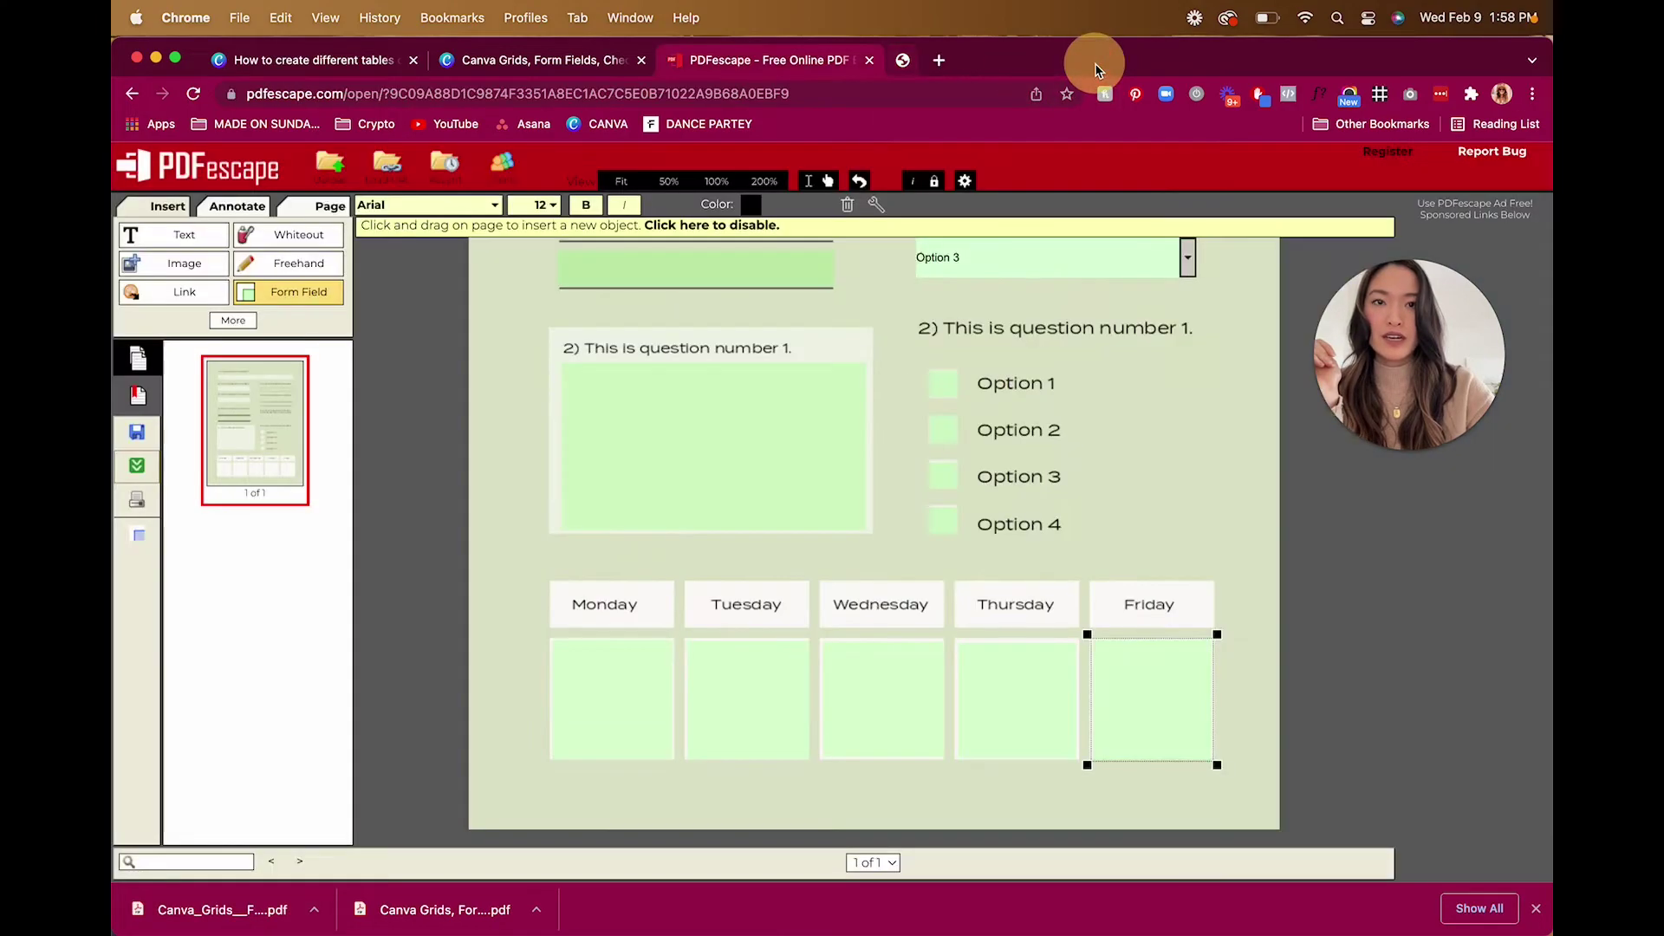
{"action": "left_click", "coordinate": [315, 909]}
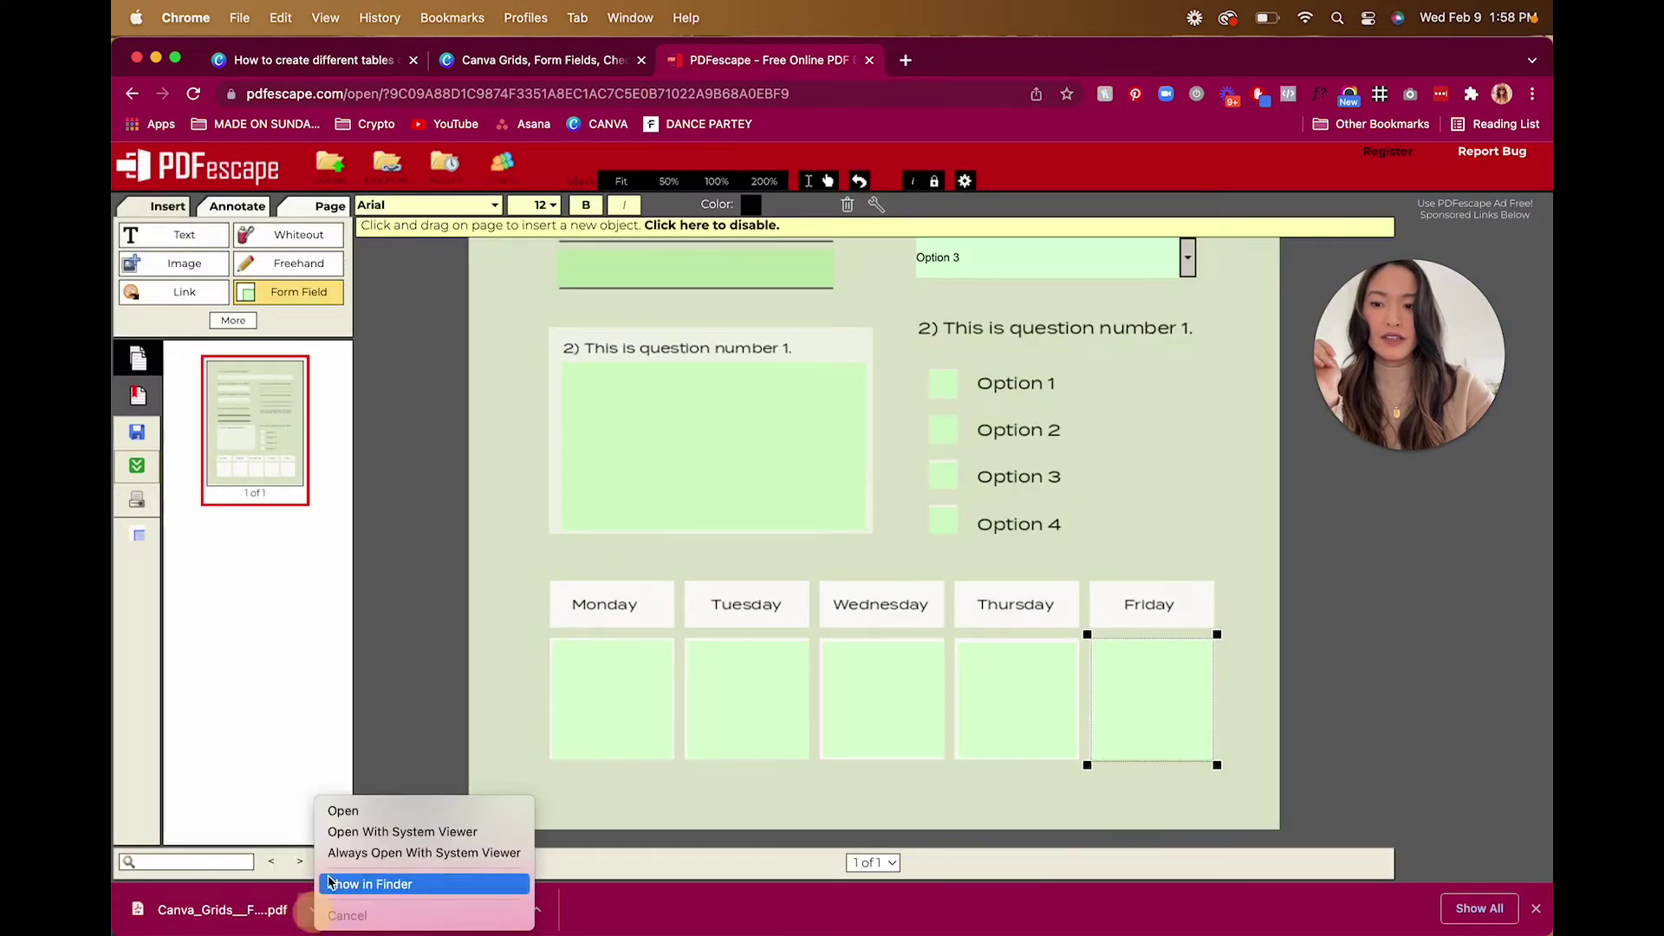
{"action": "left_click", "coordinate": [373, 881]}
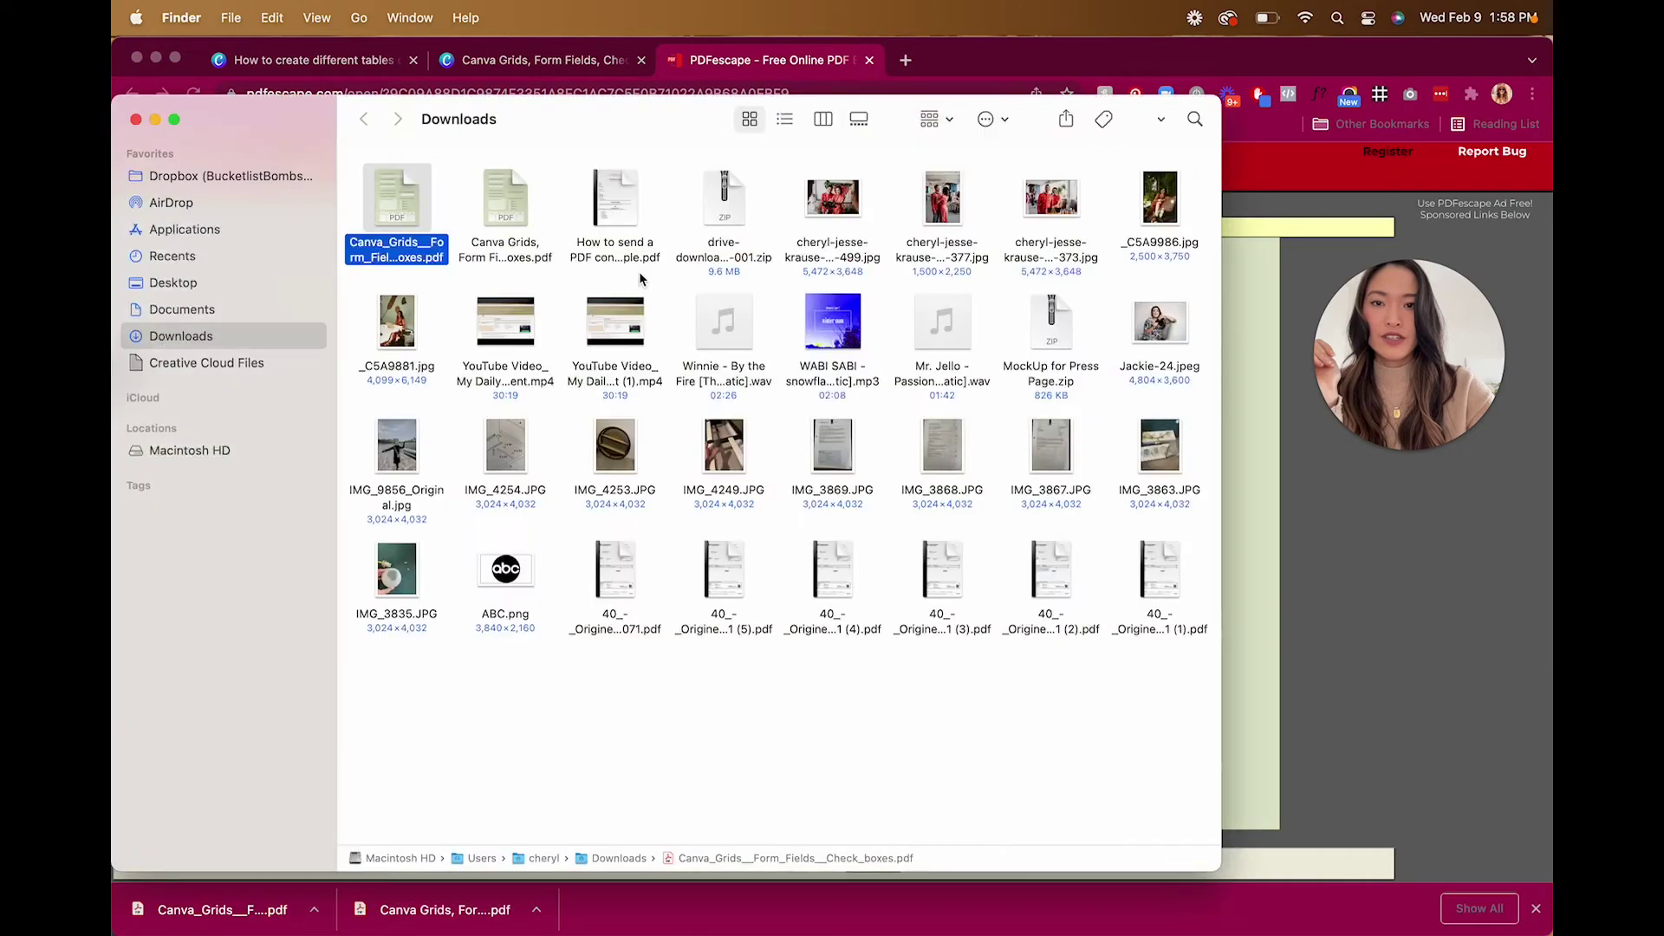
{"action": "double_click", "coordinate": [403, 201]}
{"action": "left_click_drag", "start_coordinate": [909, 301], "coordinate": [955, 57]}
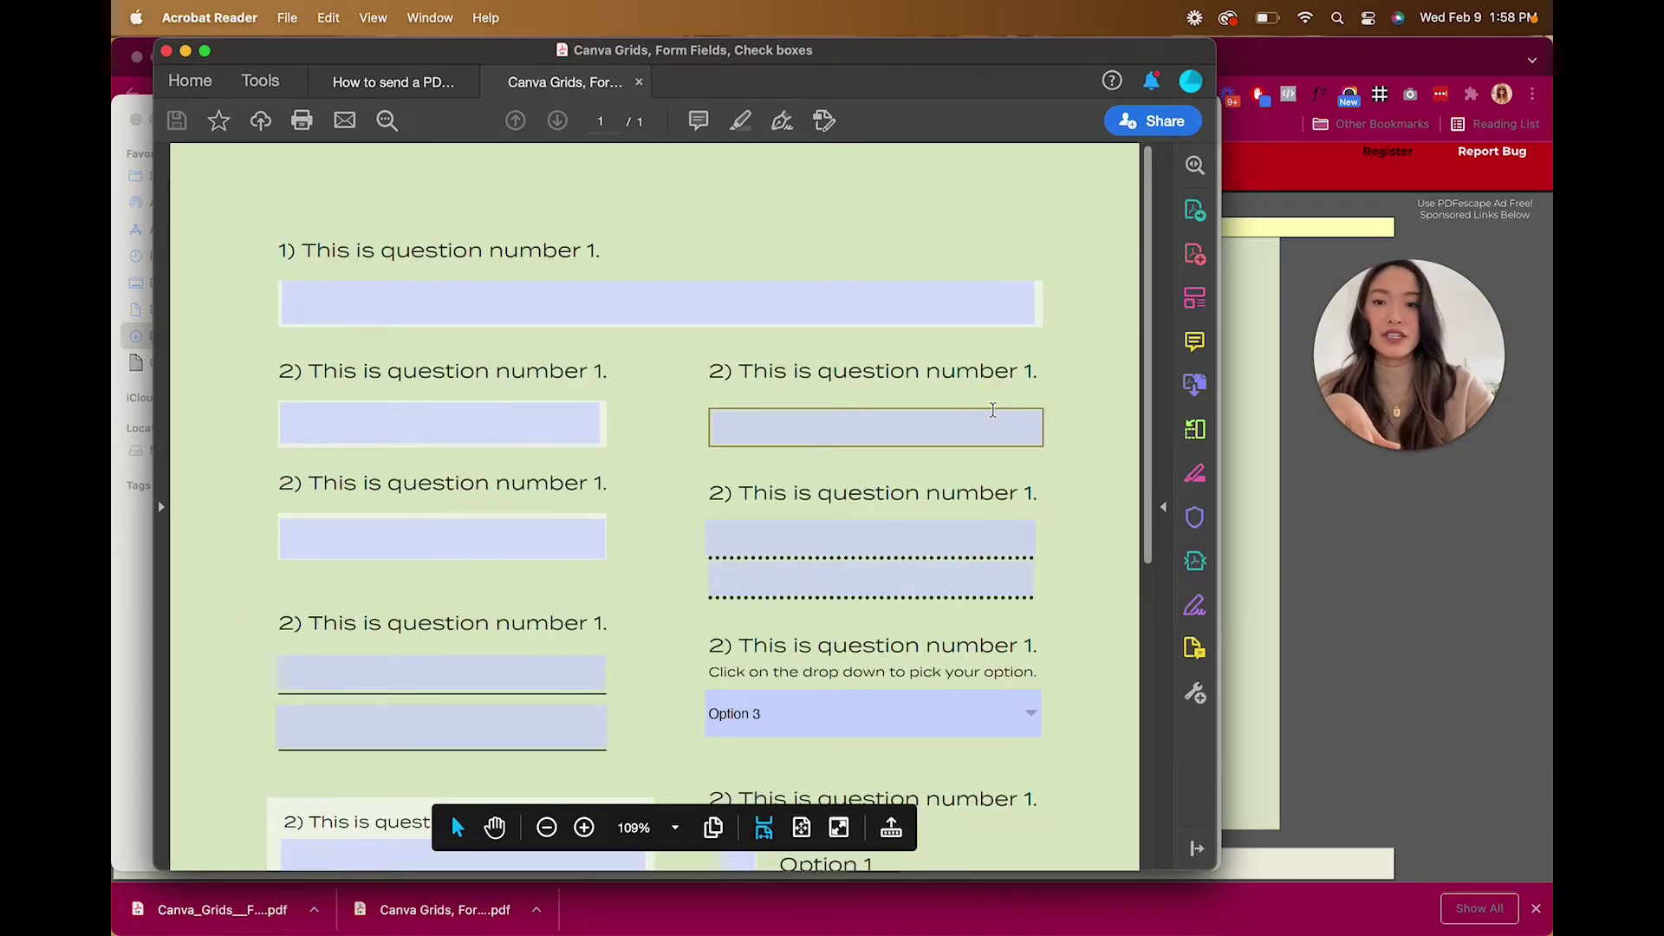
{"action": "scroll", "coordinate": [993, 410], "scroll_direction": "down", "scroll_amount": 2}
{"action": "scroll", "coordinate": [993, 412], "scroll_direction": "up", "scroll_amount": 2}
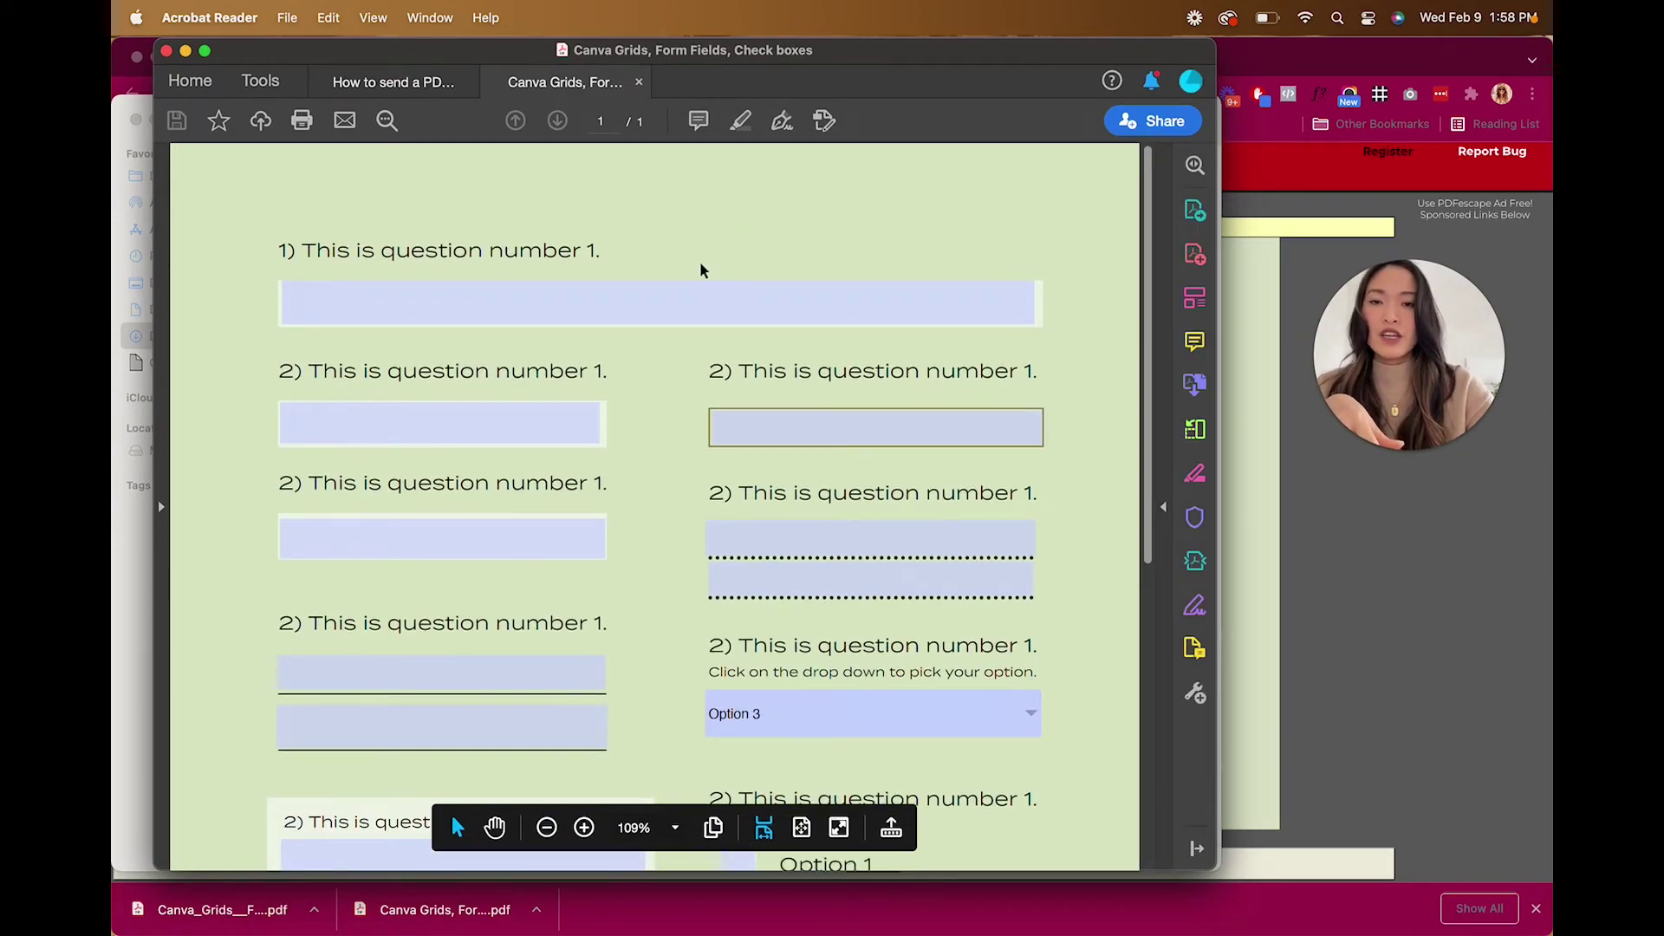
Step: Fill the first question's text field with "This is your Text box" and try adding a line break
{"action": "left_click", "coordinate": [672, 312]}
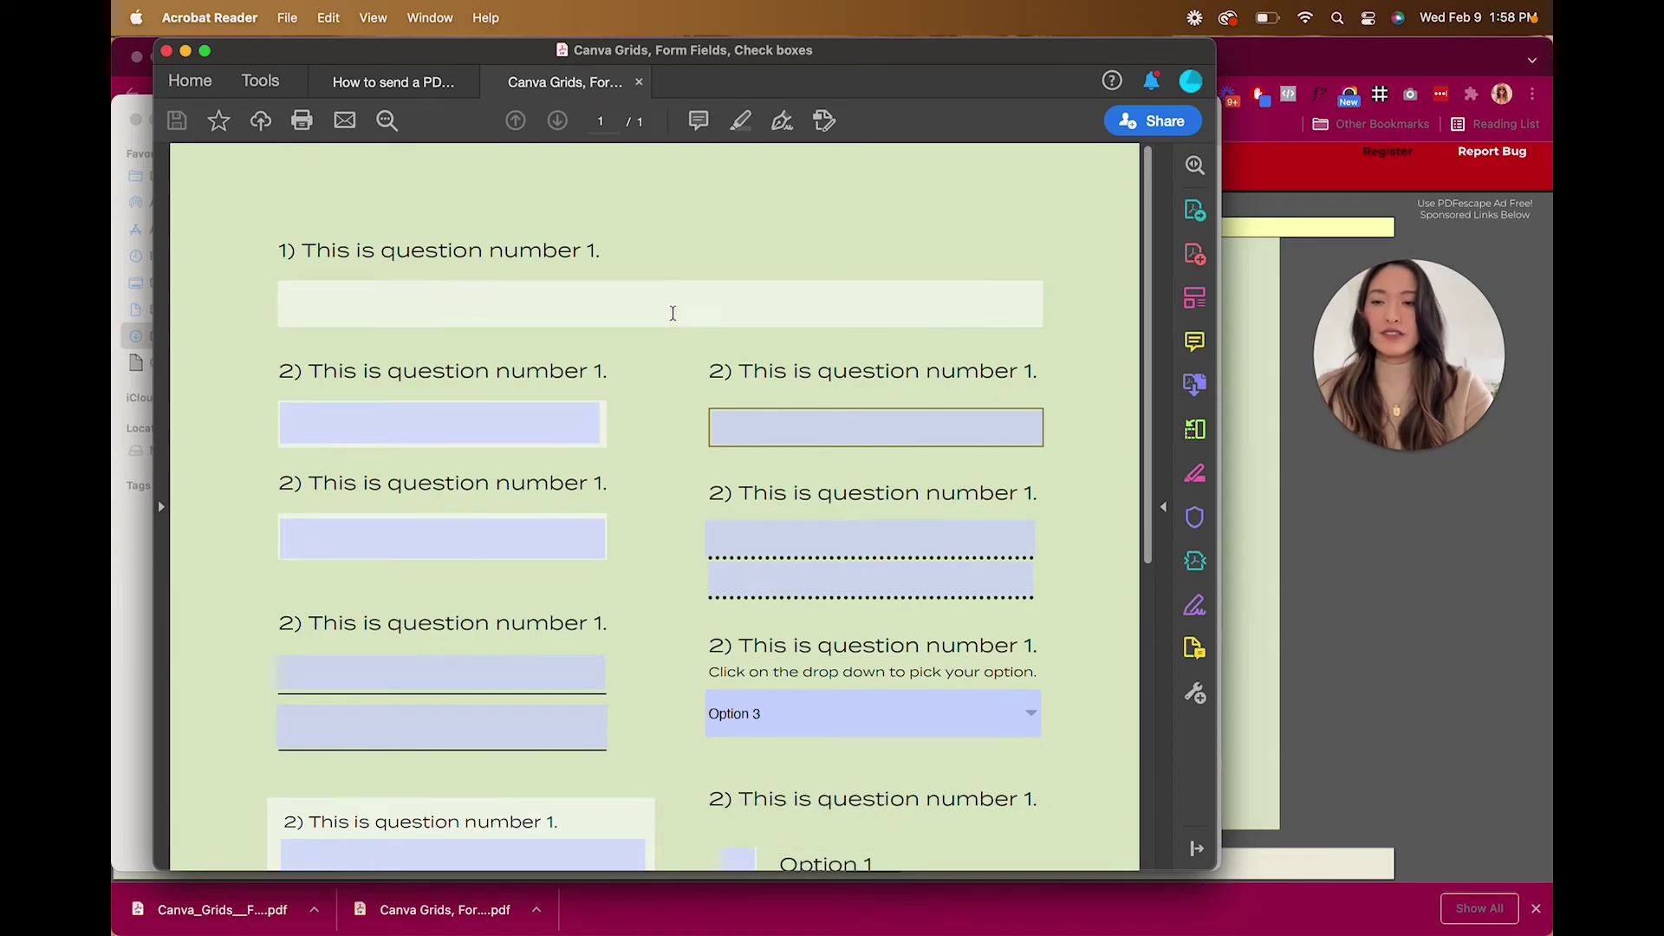
{"action": "type", "text": "This is your Text box"}
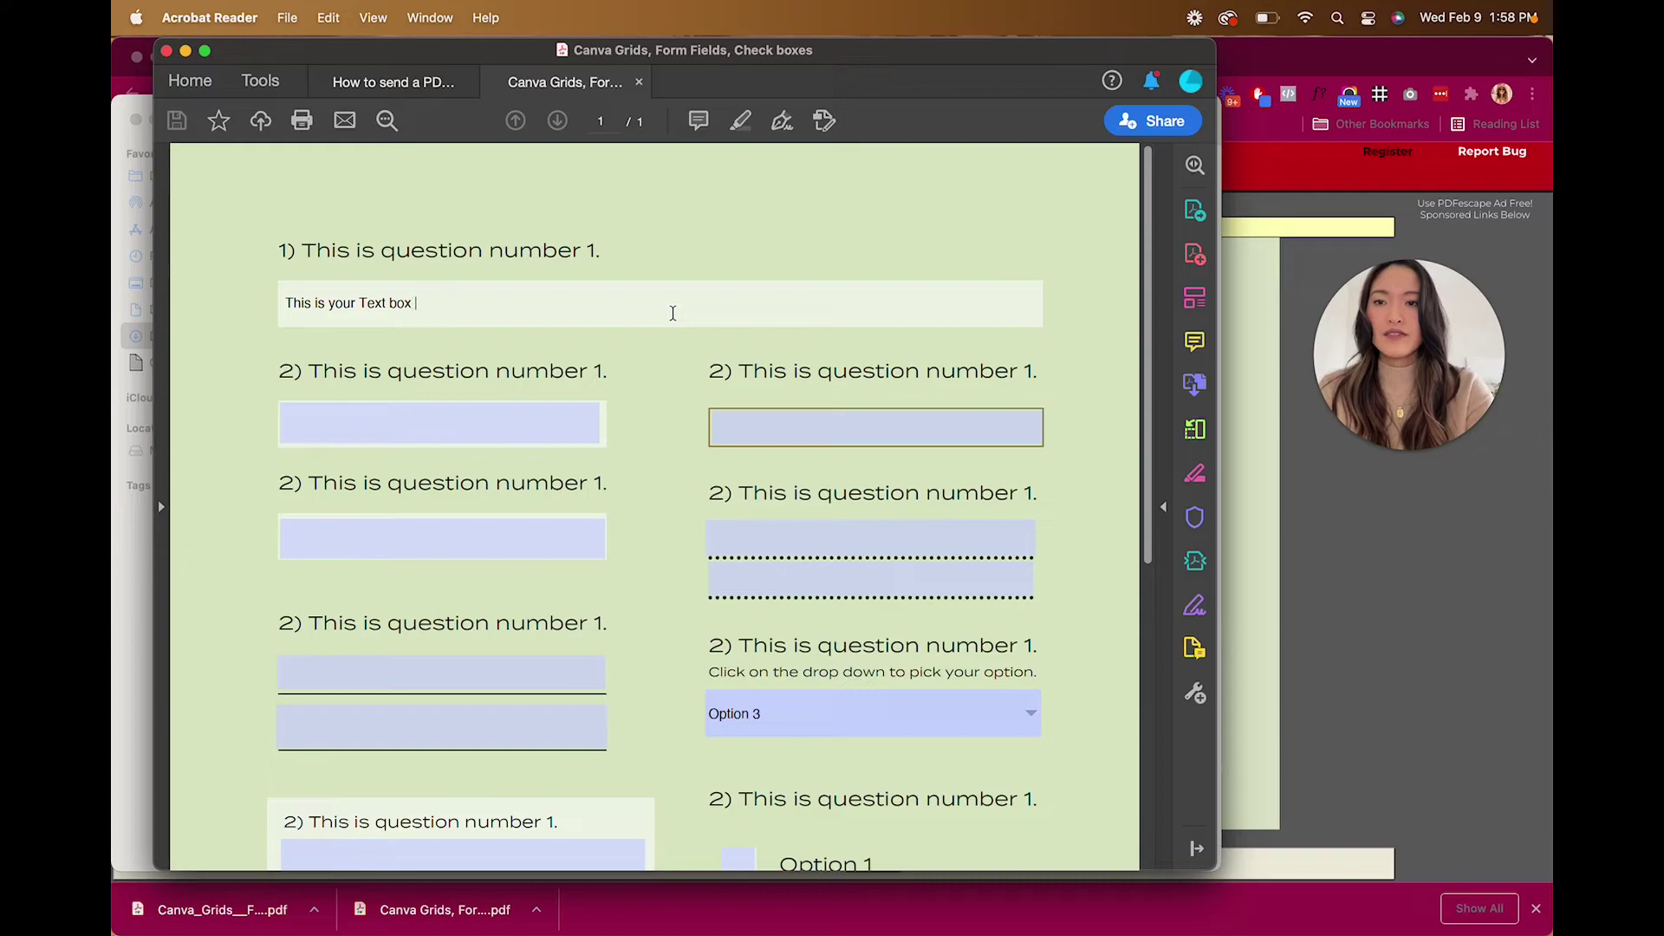
{"action": "key", "text": "Return"}
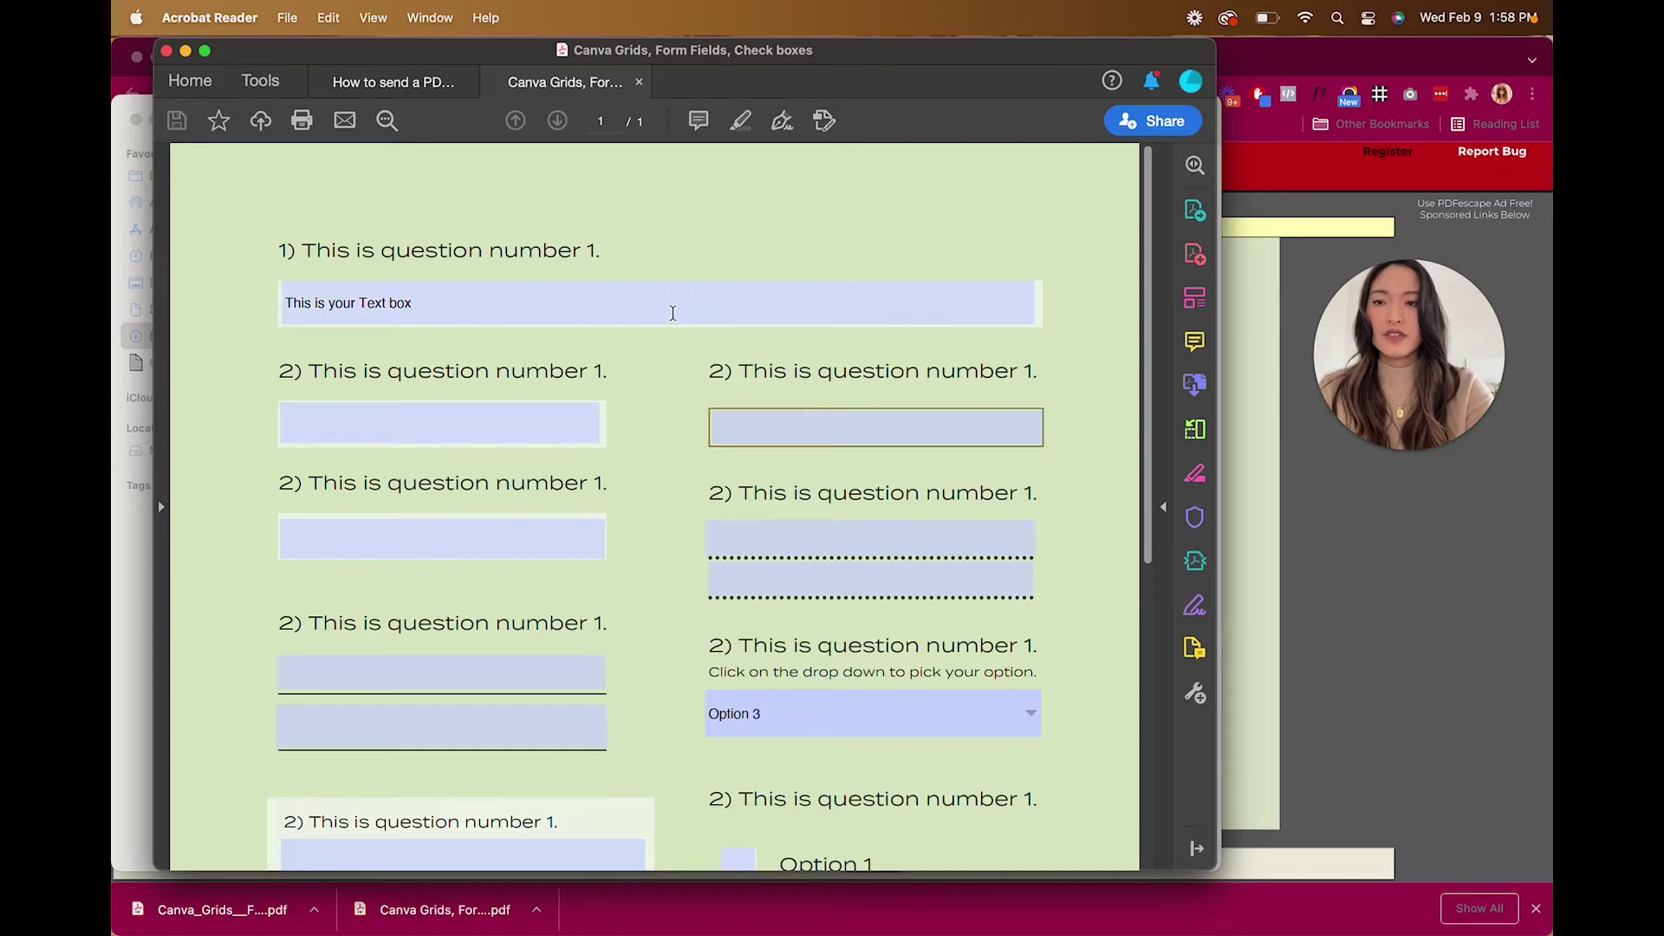
{"action": "left_click", "coordinate": [632, 309]}
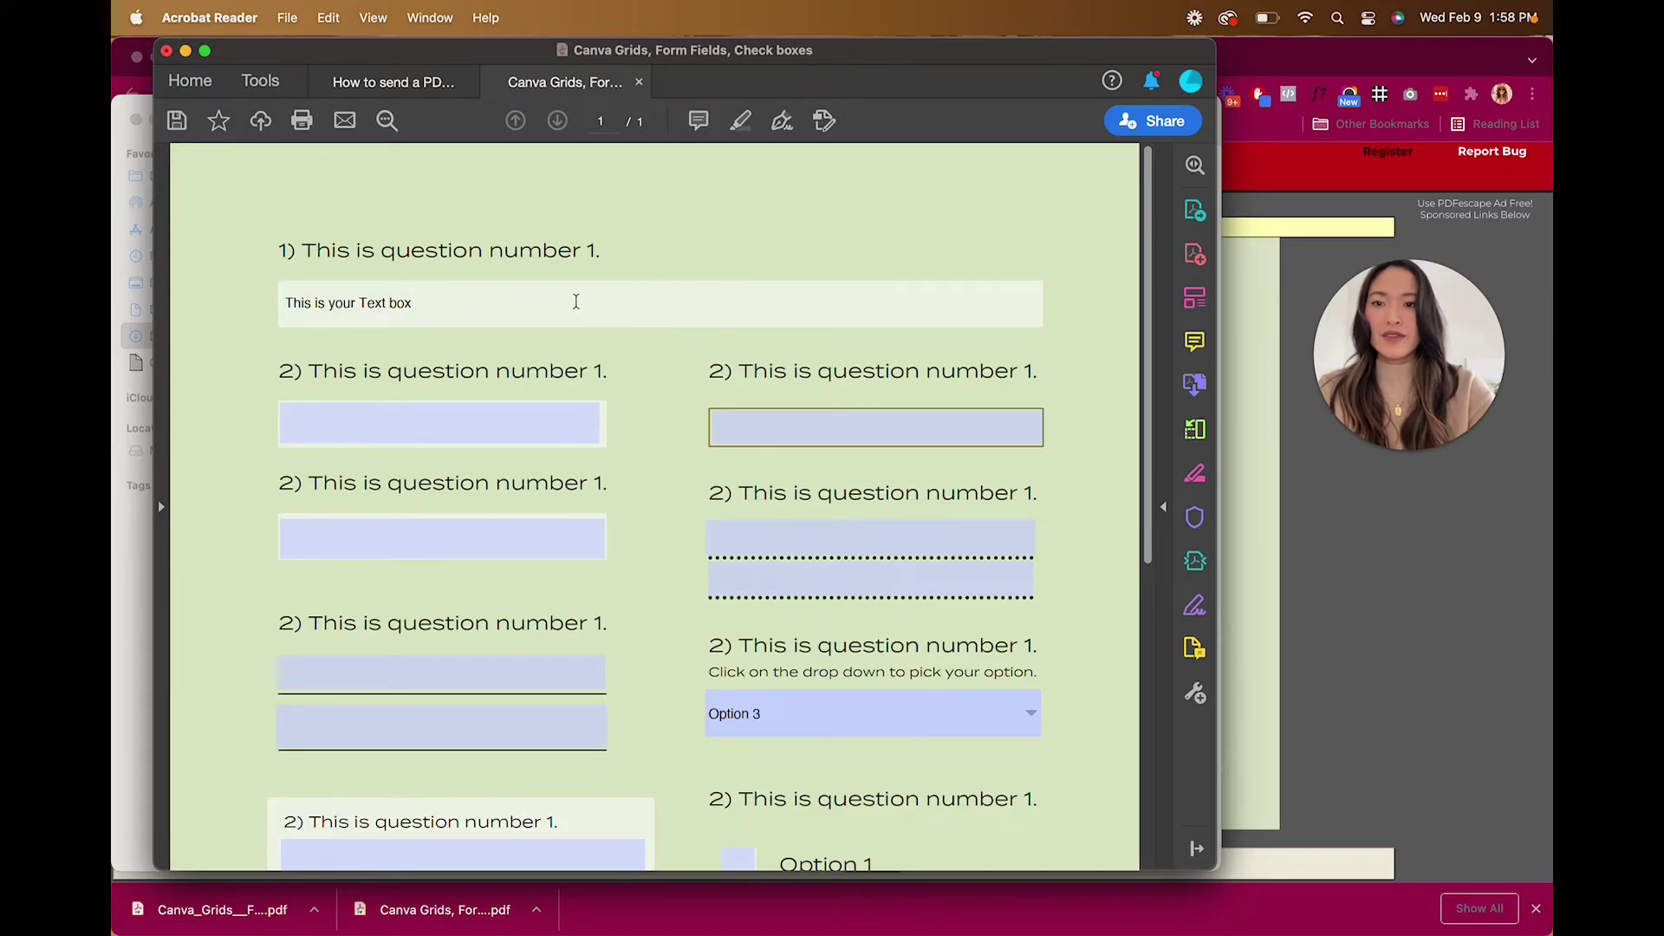
{"action": "key", "text": "Return"}
{"action": "left_click", "coordinate": [517, 300]}
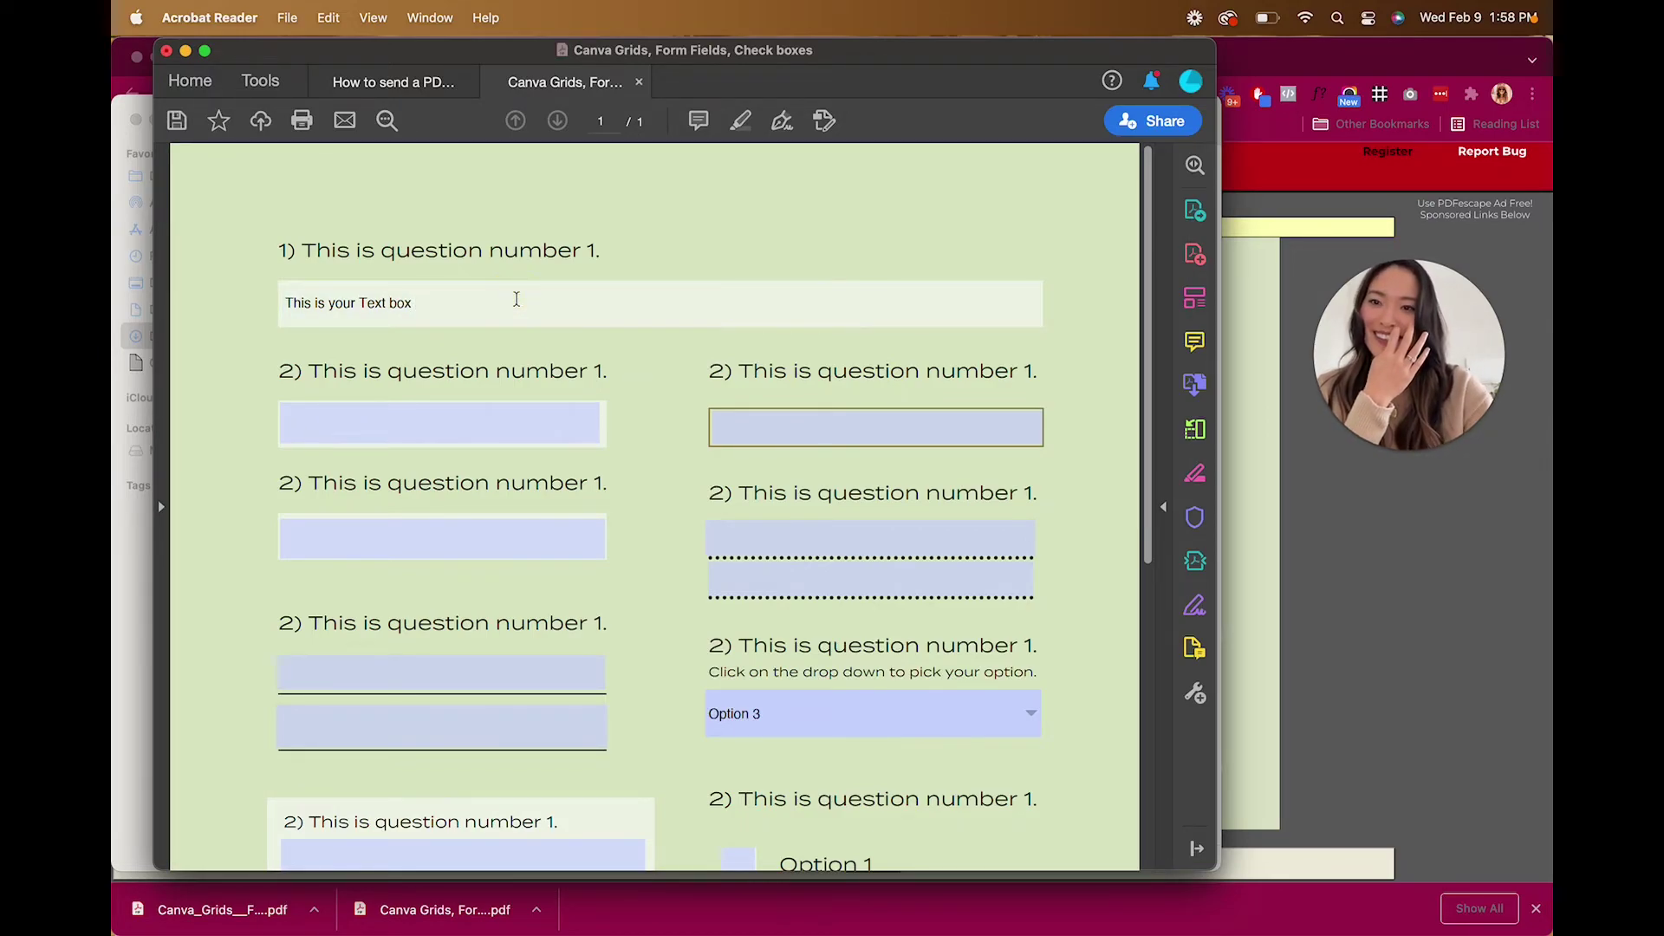
{"action": "key", "text": "Return"}
{"action": "left_click", "coordinate": [517, 299]}
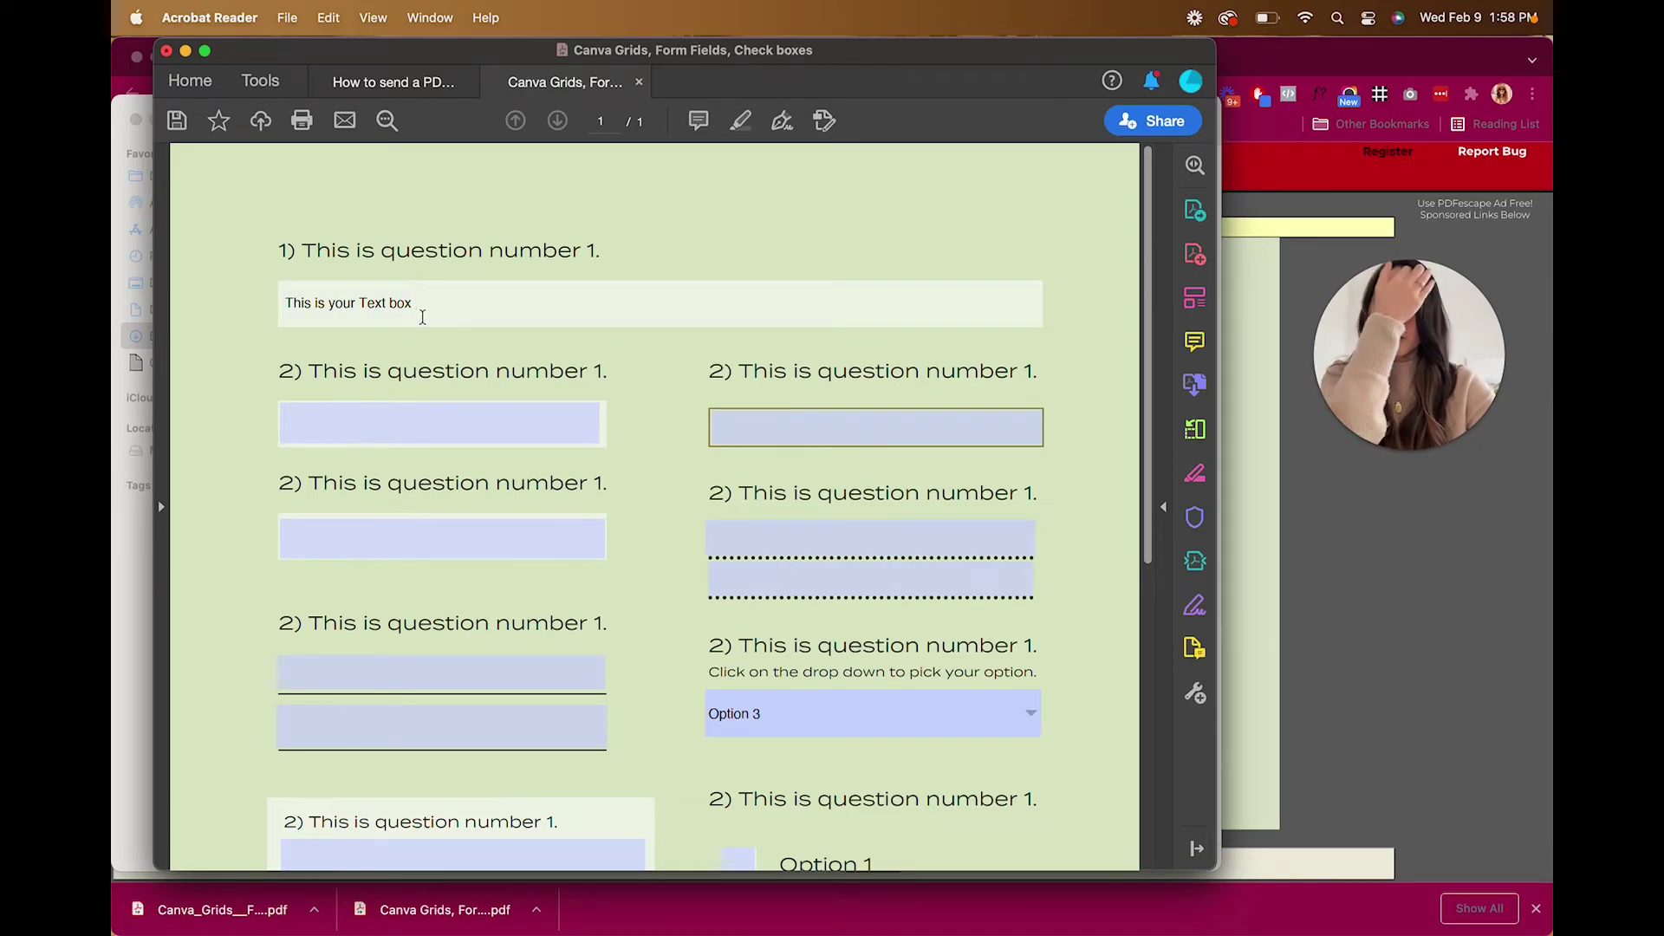
Step: Check that the single-line and dotted-line answer fields under the next questions accept text entry
{"action": "left_click", "coordinate": [442, 419]}
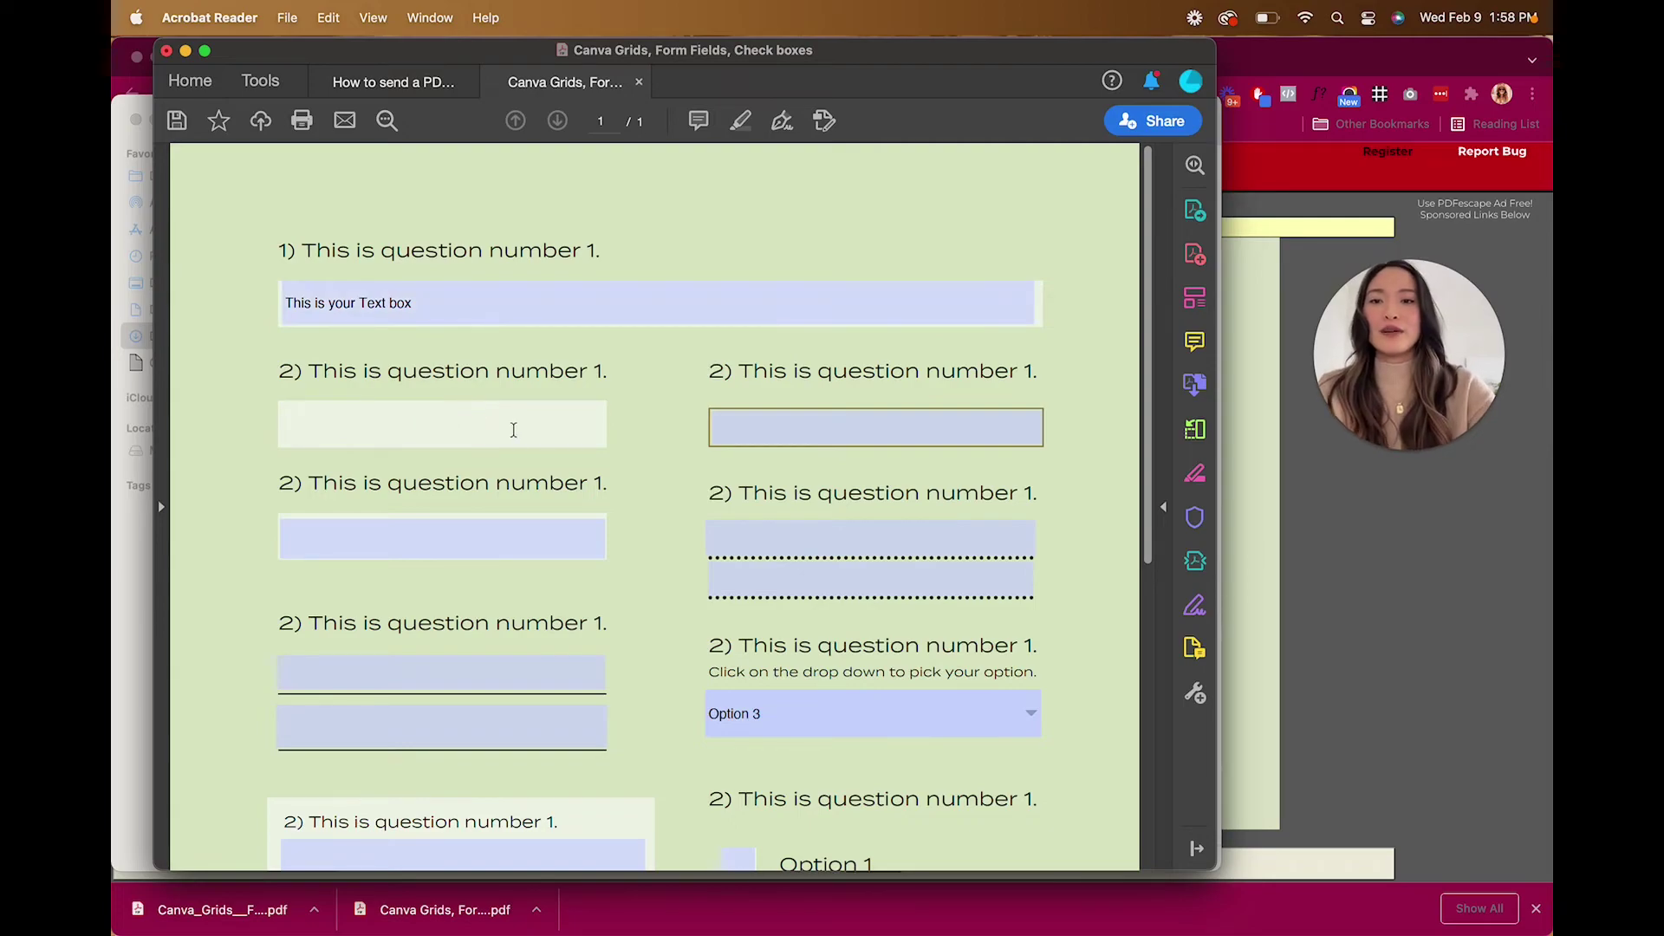
{"action": "scroll", "coordinate": [791, 370], "scroll_direction": "down", "scroll_amount": 3}
{"action": "left_click", "coordinate": [782, 446]}
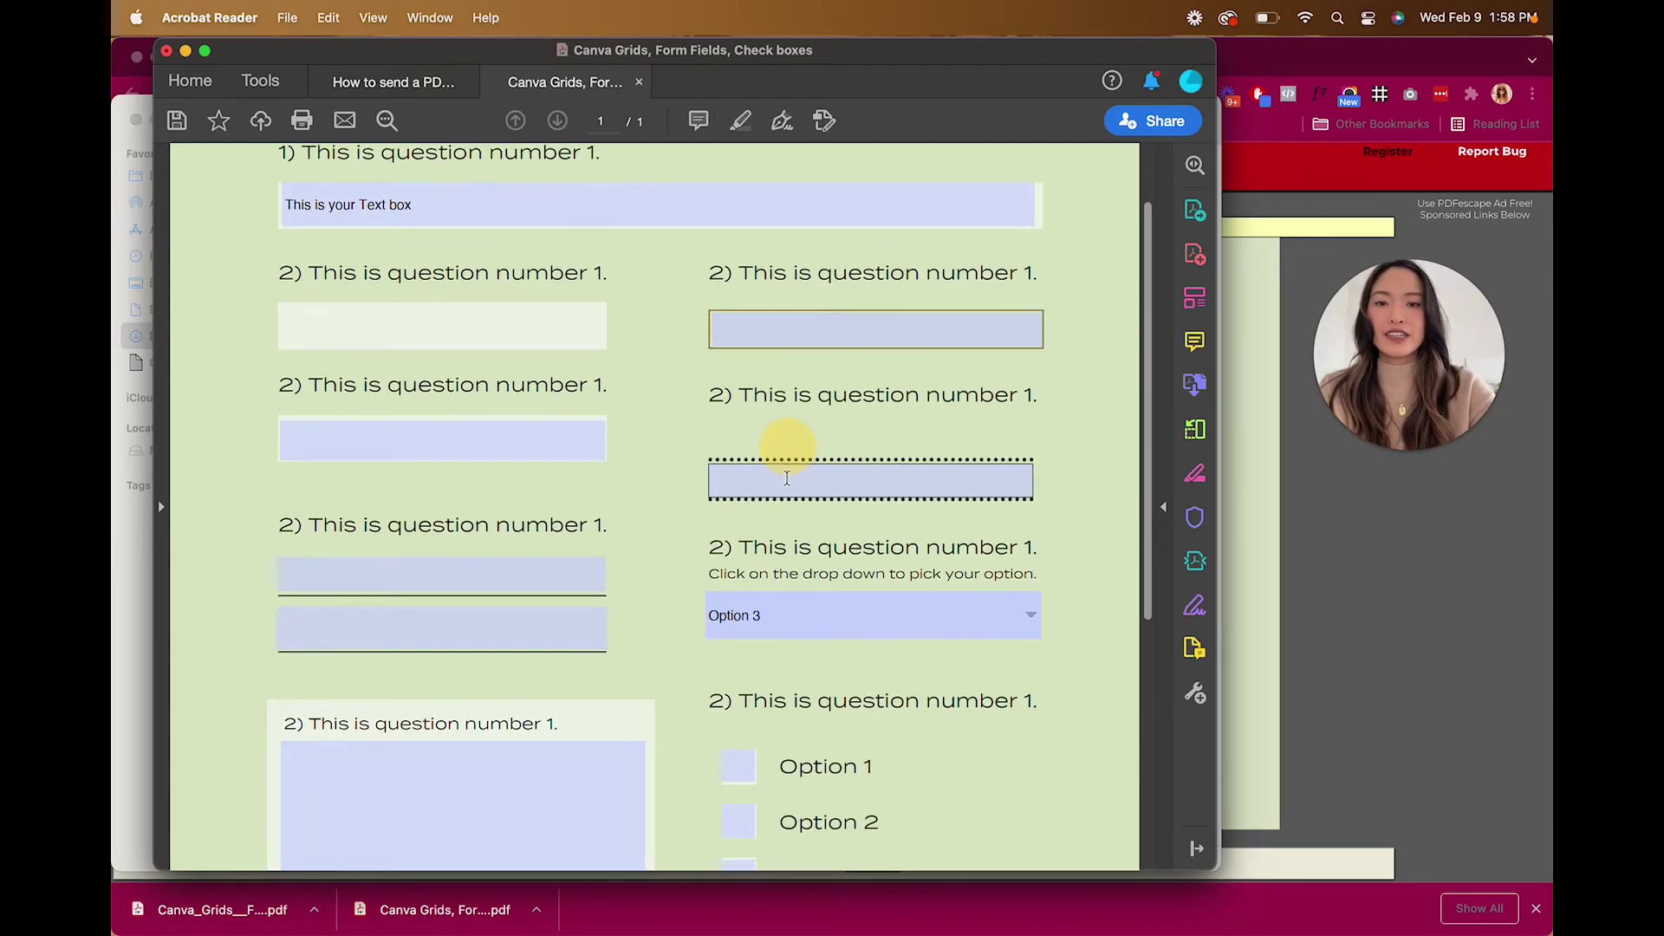
{"action": "left_click", "coordinate": [522, 452]}
Step: Test the dropdown field by switching its choice, ending on Option 1
{"action": "scroll", "coordinate": [522, 451], "scroll_direction": "down", "scroll_amount": 6}
{"action": "left_click", "coordinate": [782, 358]}
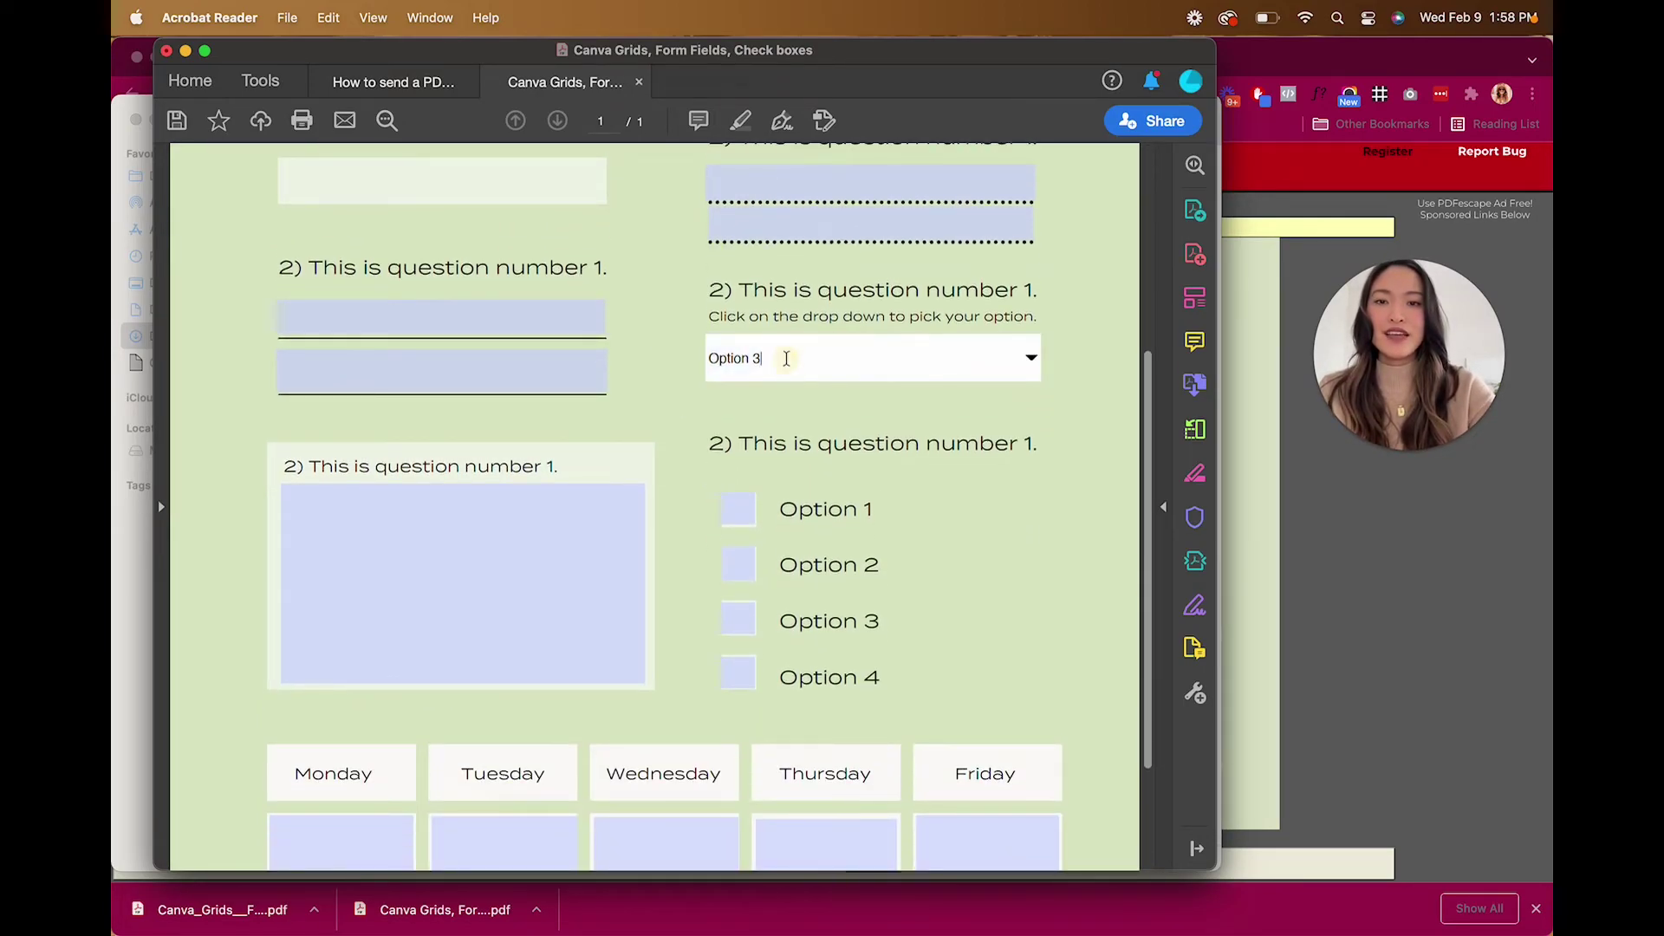
{"action": "left_click", "coordinate": [1028, 356]}
{"action": "left_click", "coordinate": [933, 409]}
{"action": "left_click", "coordinate": [1033, 358]}
{"action": "left_click", "coordinate": [957, 391]}
Step: Tick the checkboxes for Option 1, Option 2, Option 3 and Option 4
{"action": "scroll", "coordinate": [866, 450], "scroll_direction": "down", "scroll_amount": 3}
{"action": "left_click", "coordinate": [737, 369]}
{"action": "left_click", "coordinate": [737, 422]}
{"action": "left_click", "coordinate": [738, 476]}
{"action": "left_click", "coordinate": [738, 533]}
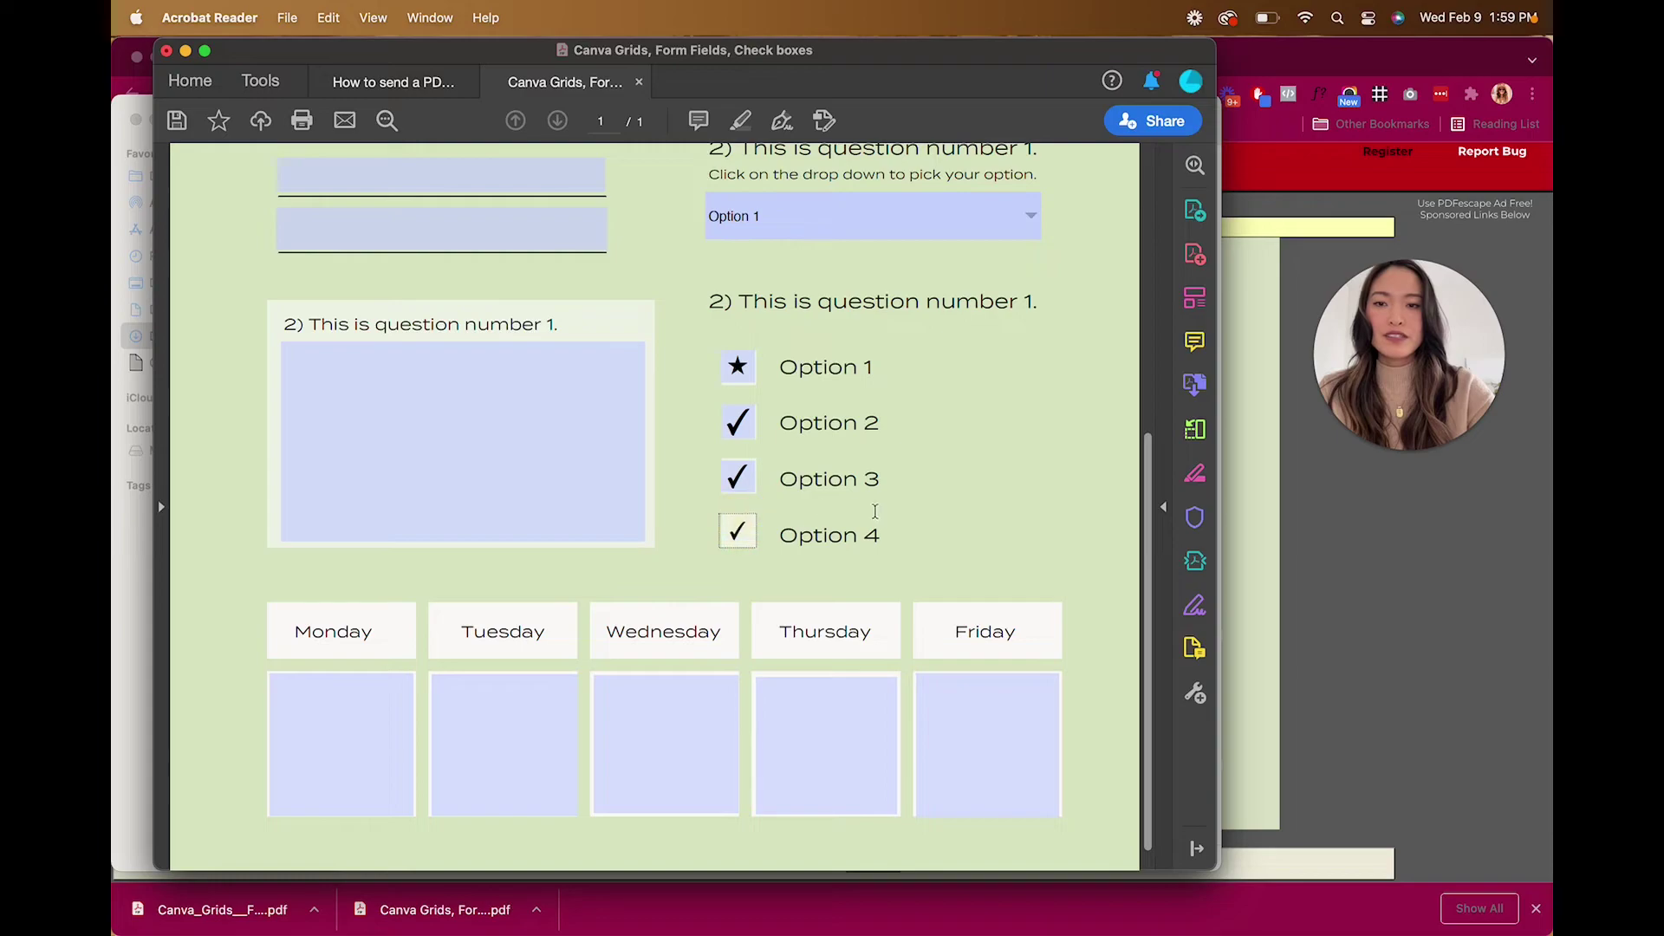
Step: Fill the large paragraph field with "This is the first line" and "And the second line" on separate lines
{"action": "scroll", "coordinate": [737, 520], "scroll_direction": "down", "scroll_amount": 1}
{"action": "left_click", "coordinate": [464, 393]}
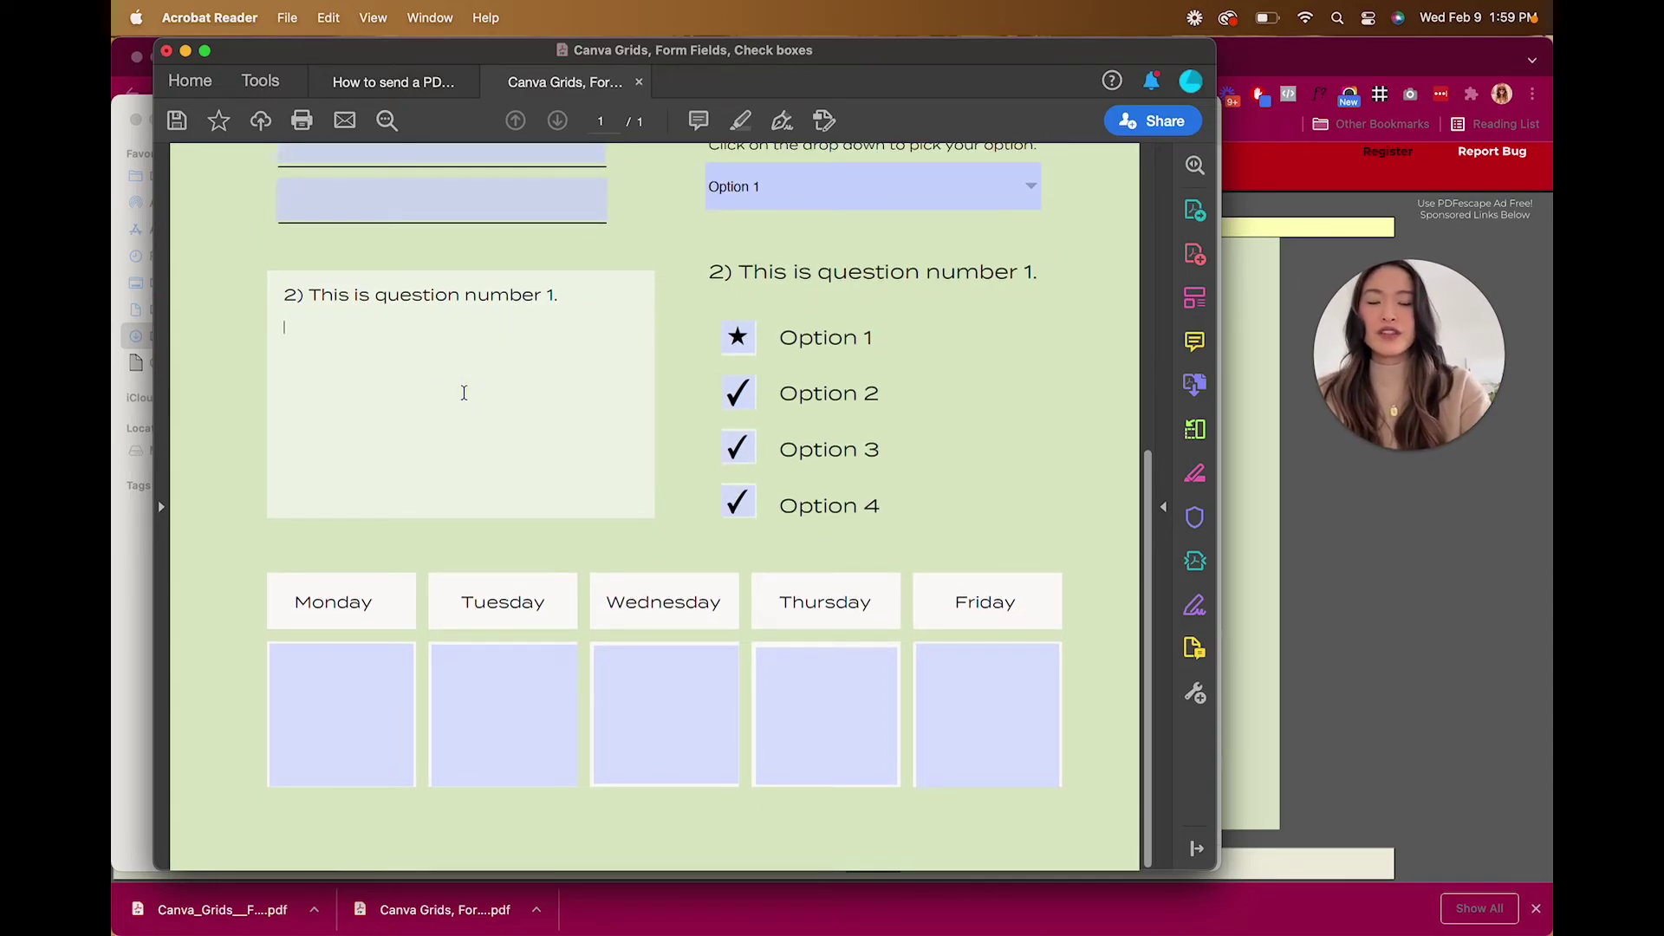
{"action": "type", "text": "This is the"}
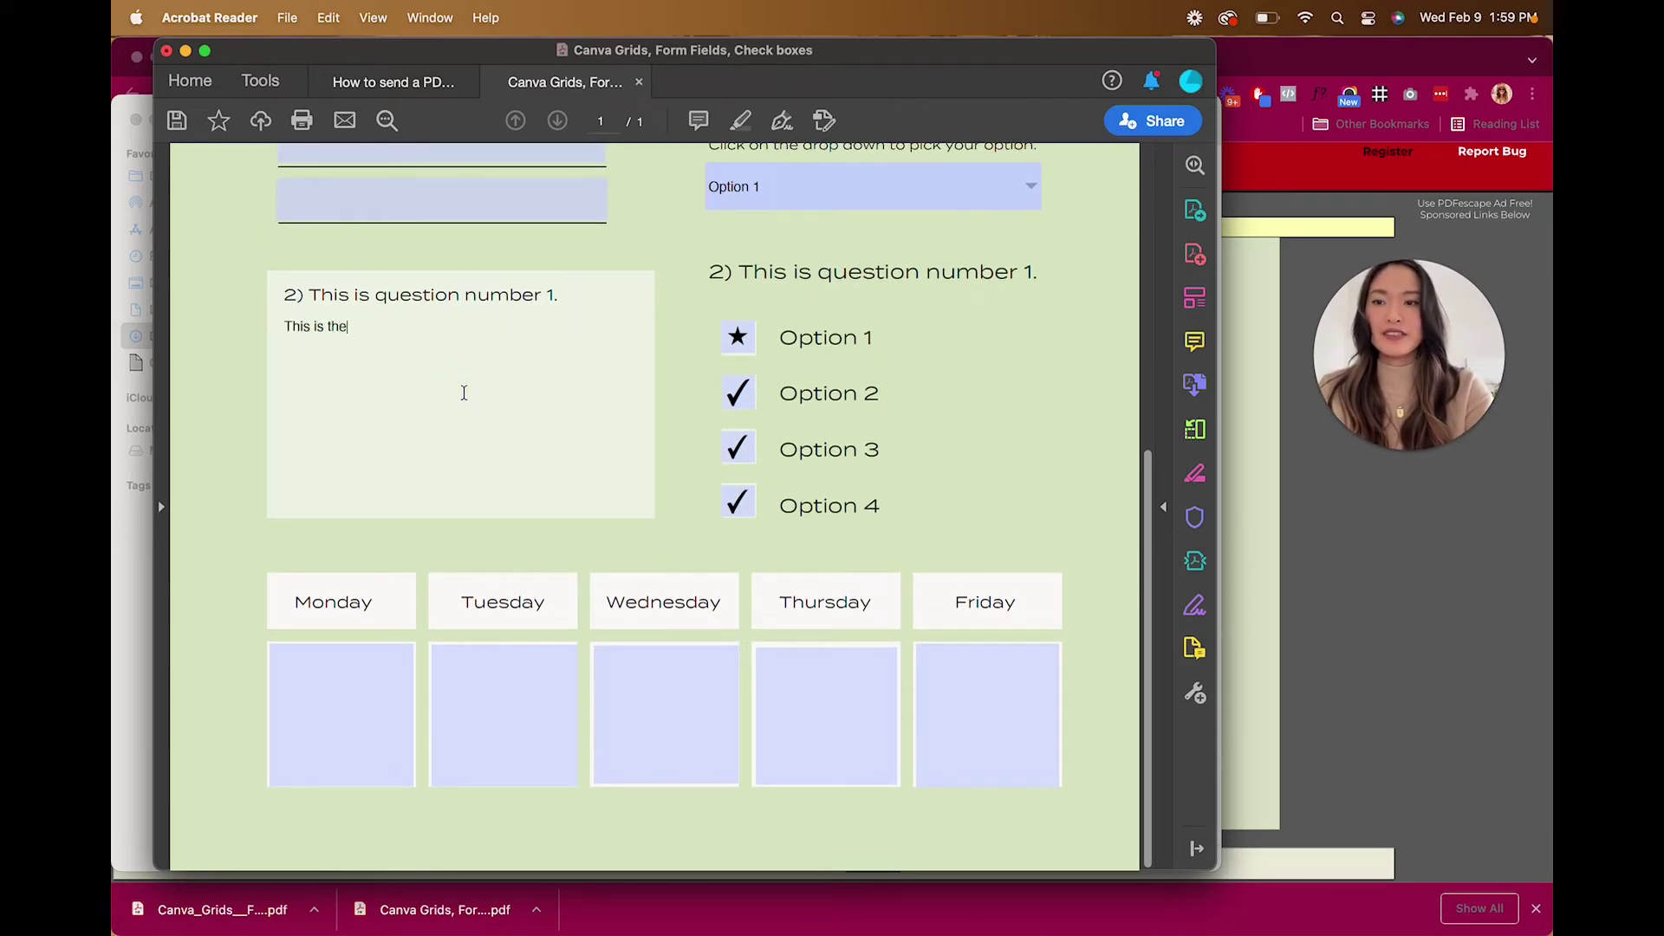
{"action": "type", "text": " first line"}
{"action": "key", "text": "Return"}
{"action": "type", "text": "And th"}
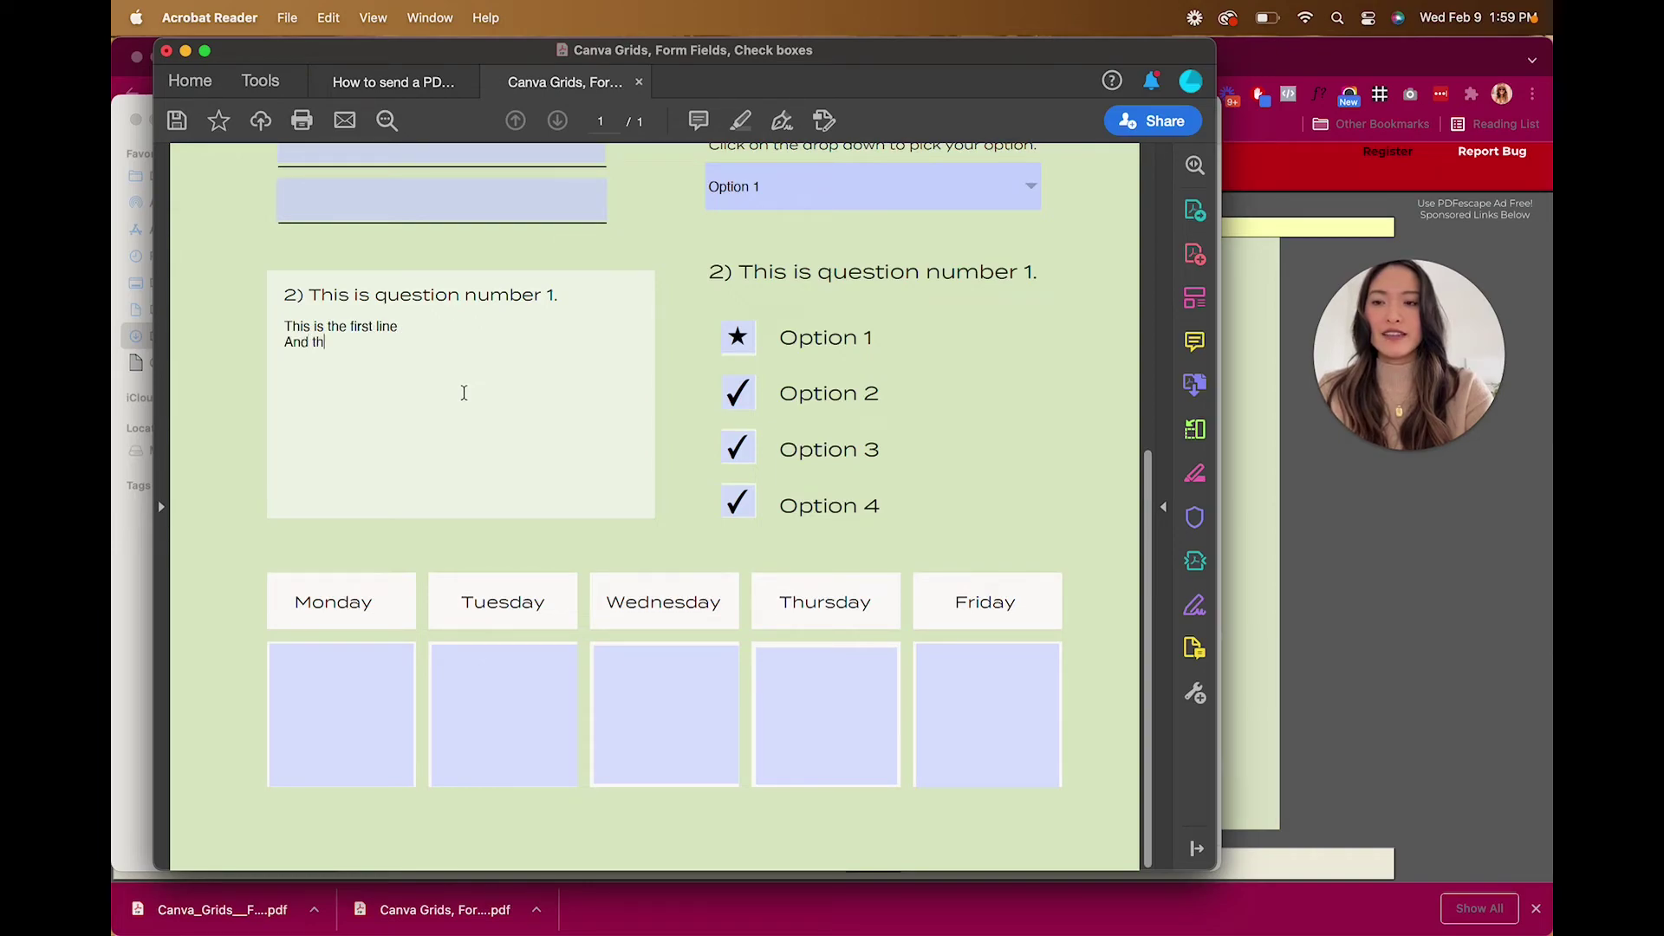
{"action": "type", "text": "e second line"}
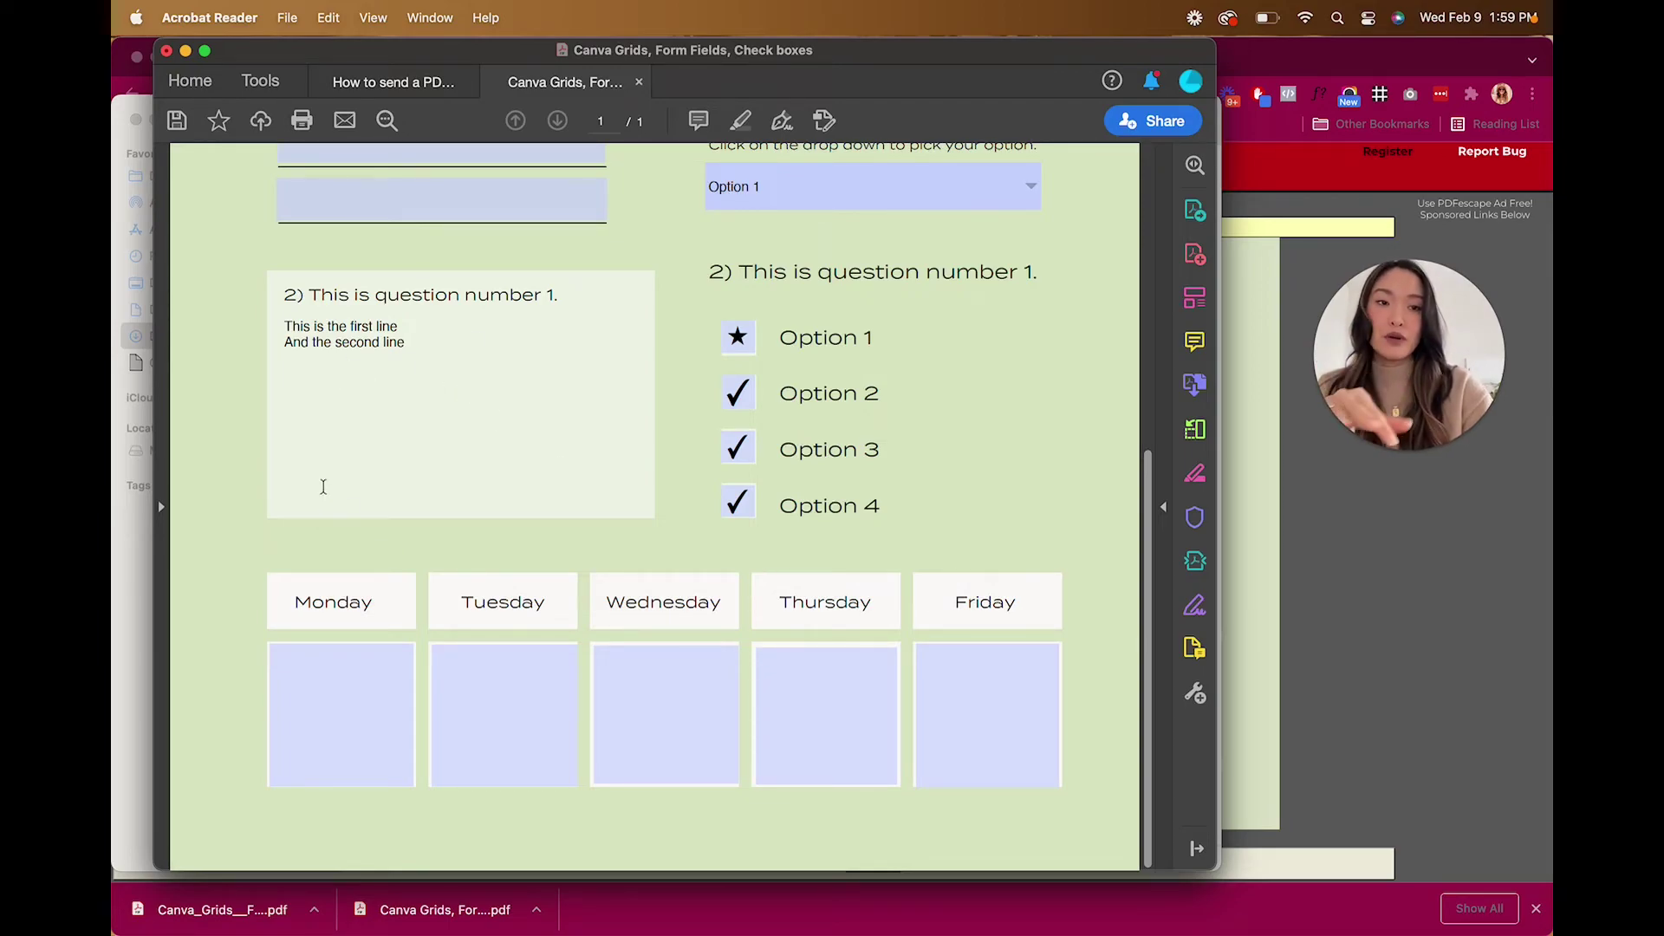
Step: Check that the Monday box accepts text entry, and close the saved form along with the PDF contract example
{"action": "left_click", "coordinate": [335, 739]}
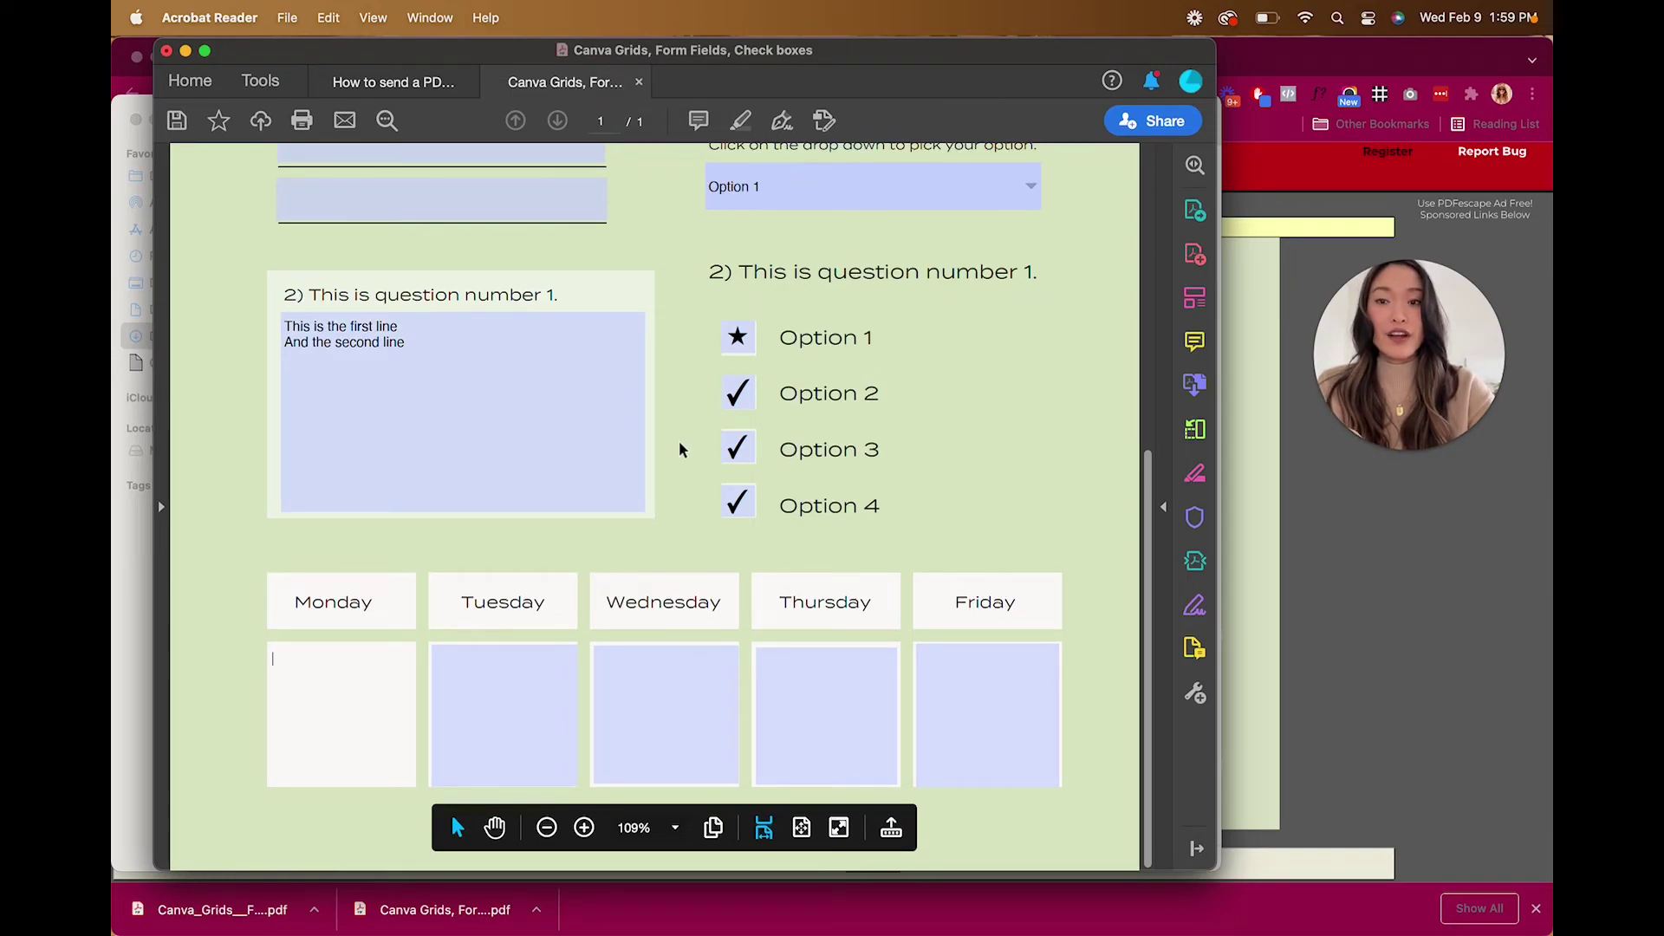
{"action": "scroll", "coordinate": [680, 449], "scroll_direction": "up", "scroll_amount": 10}
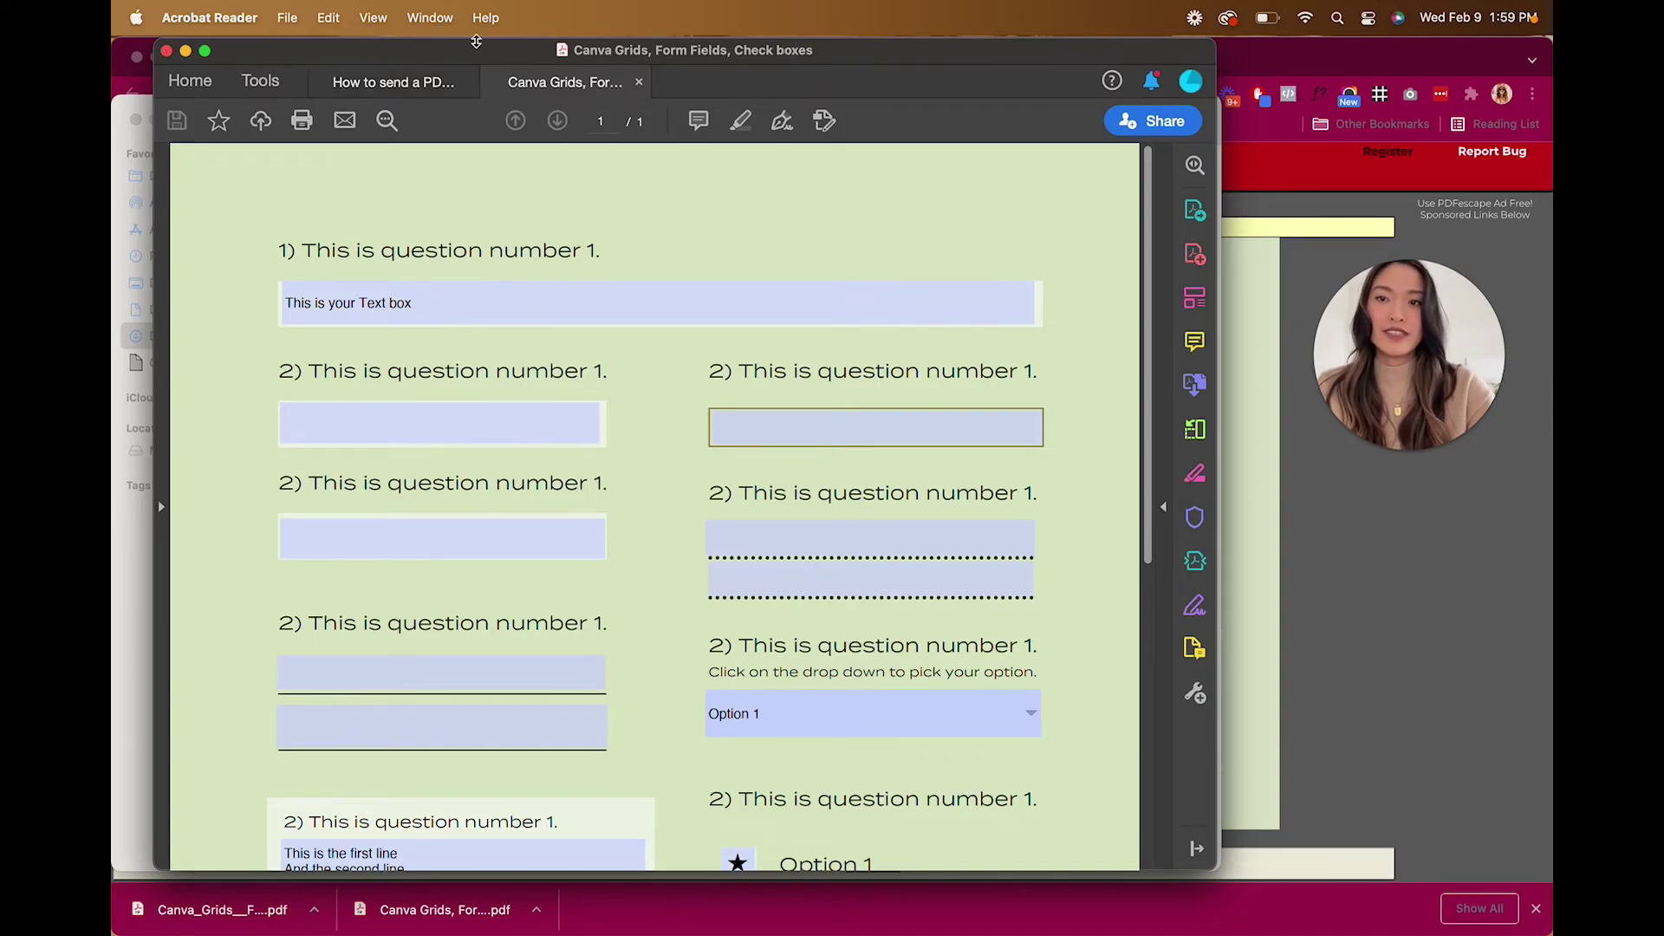
{"action": "left_click", "coordinate": [639, 81]}
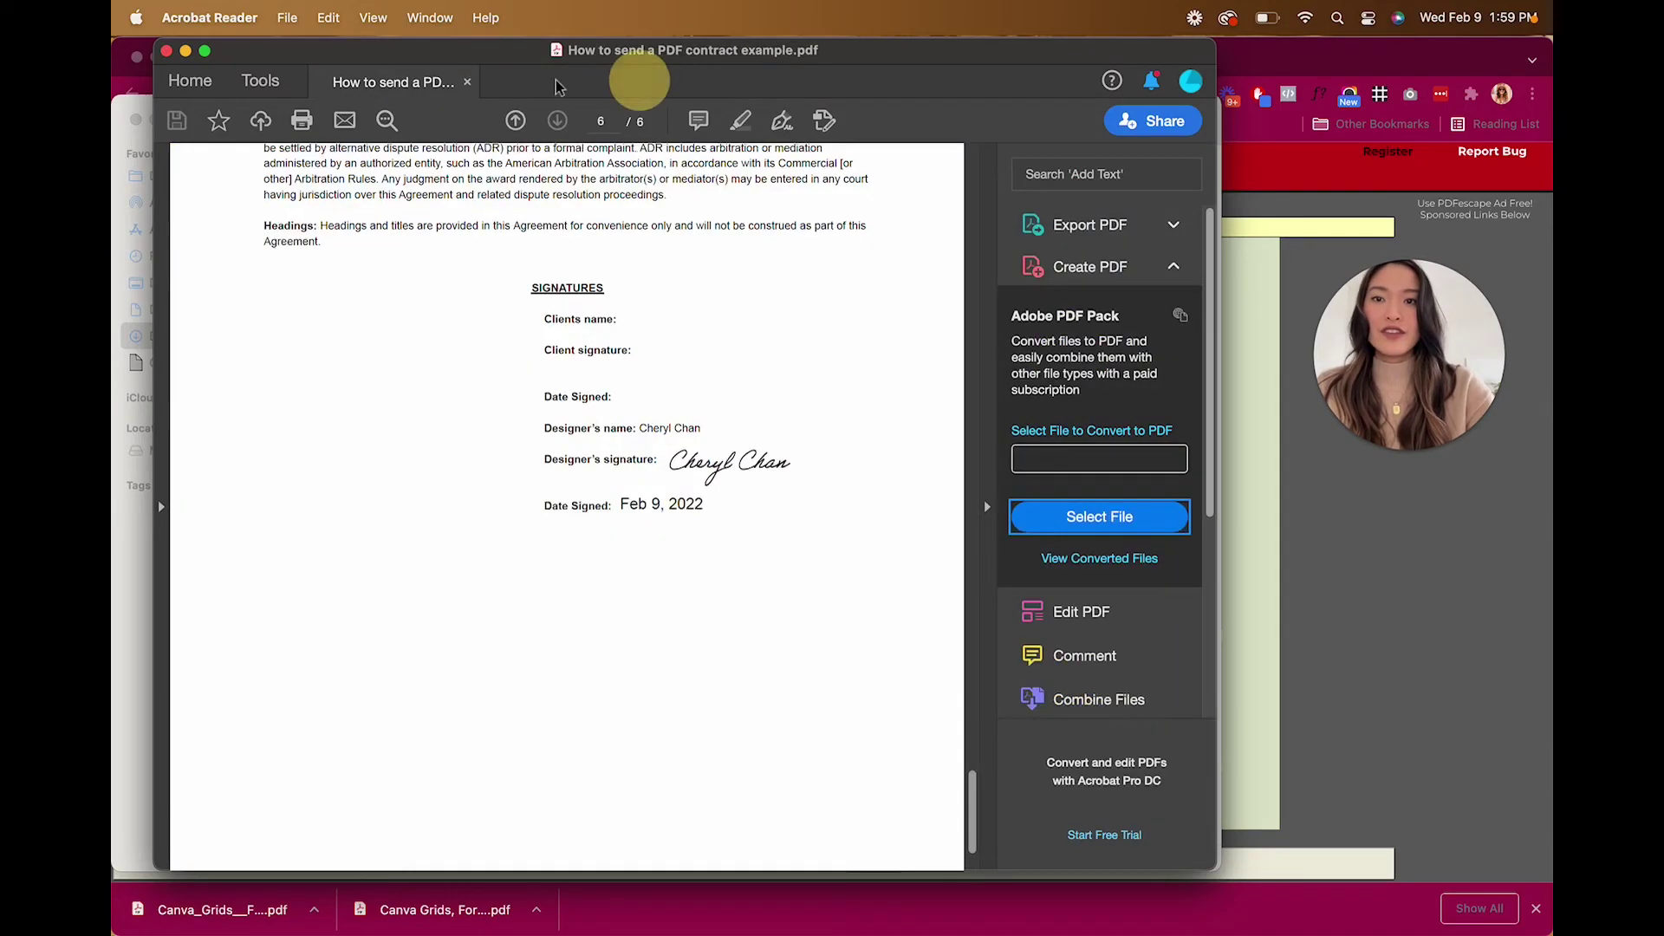
{"action": "left_click", "coordinate": [165, 51]}
Step: Reopen Canva_Grids__Form_Fields__Check_boxes.pdf from the Downloads folder to check whether the filled-in entries were saved, and close it
{"action": "left_click", "coordinate": [408, 213]}
{"action": "double_click", "coordinate": [407, 213]}
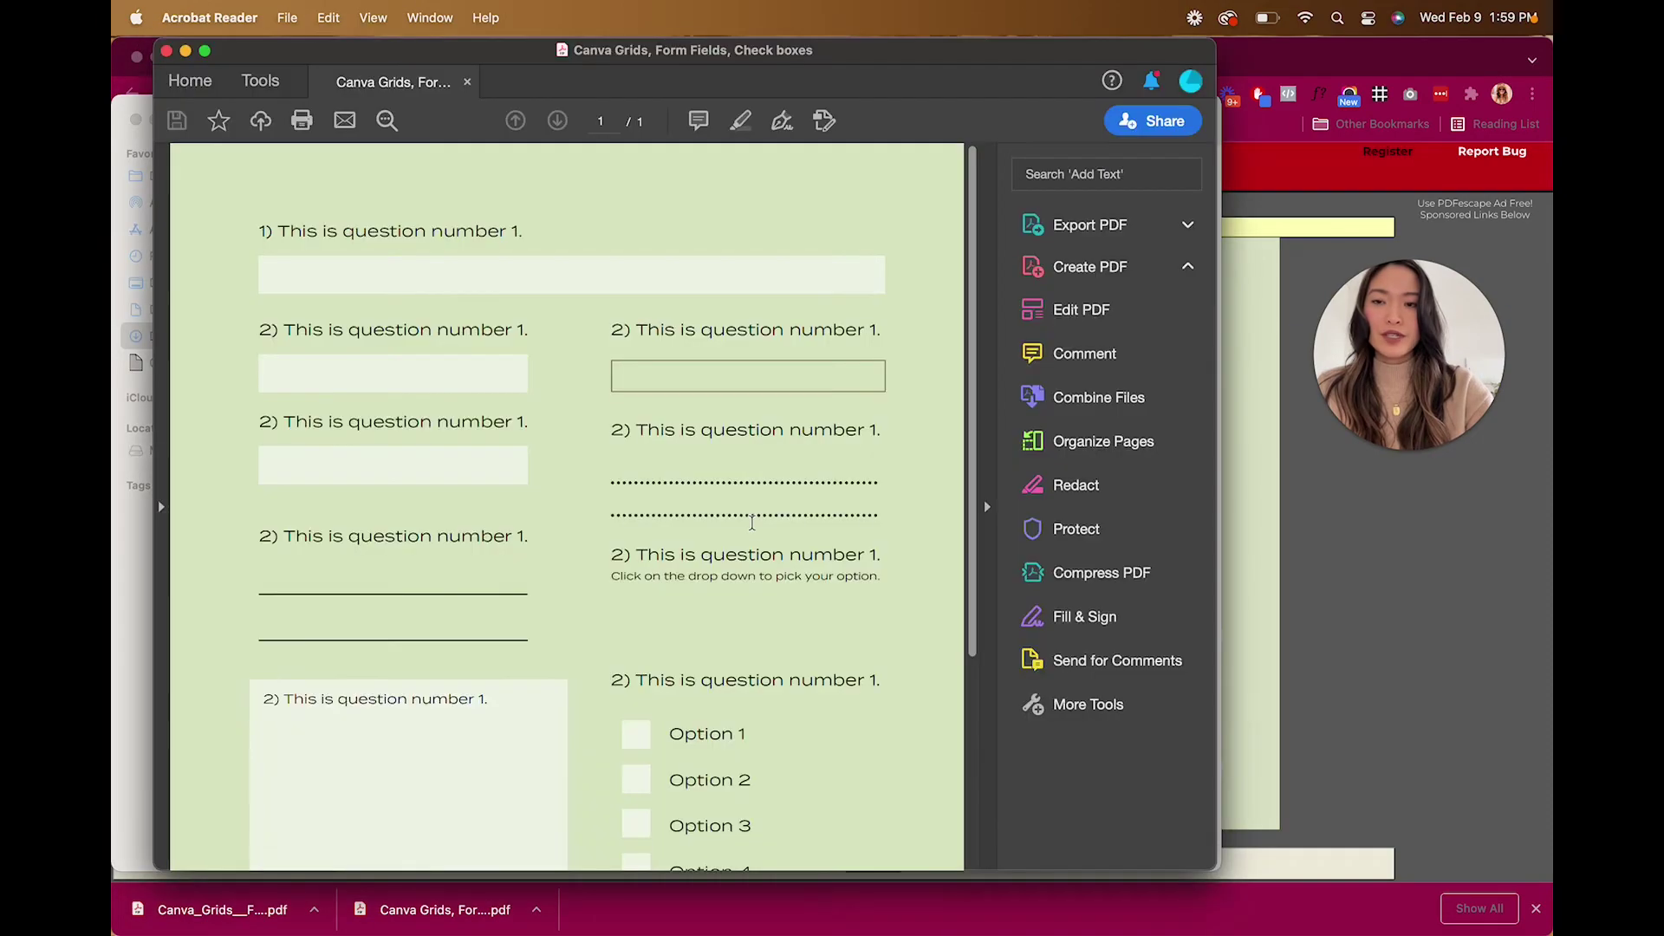
{"action": "scroll", "coordinate": [650, 437], "scroll_direction": "down", "scroll_amount": 5}
{"action": "scroll", "coordinate": [650, 437], "scroll_direction": "up", "scroll_amount": 5}
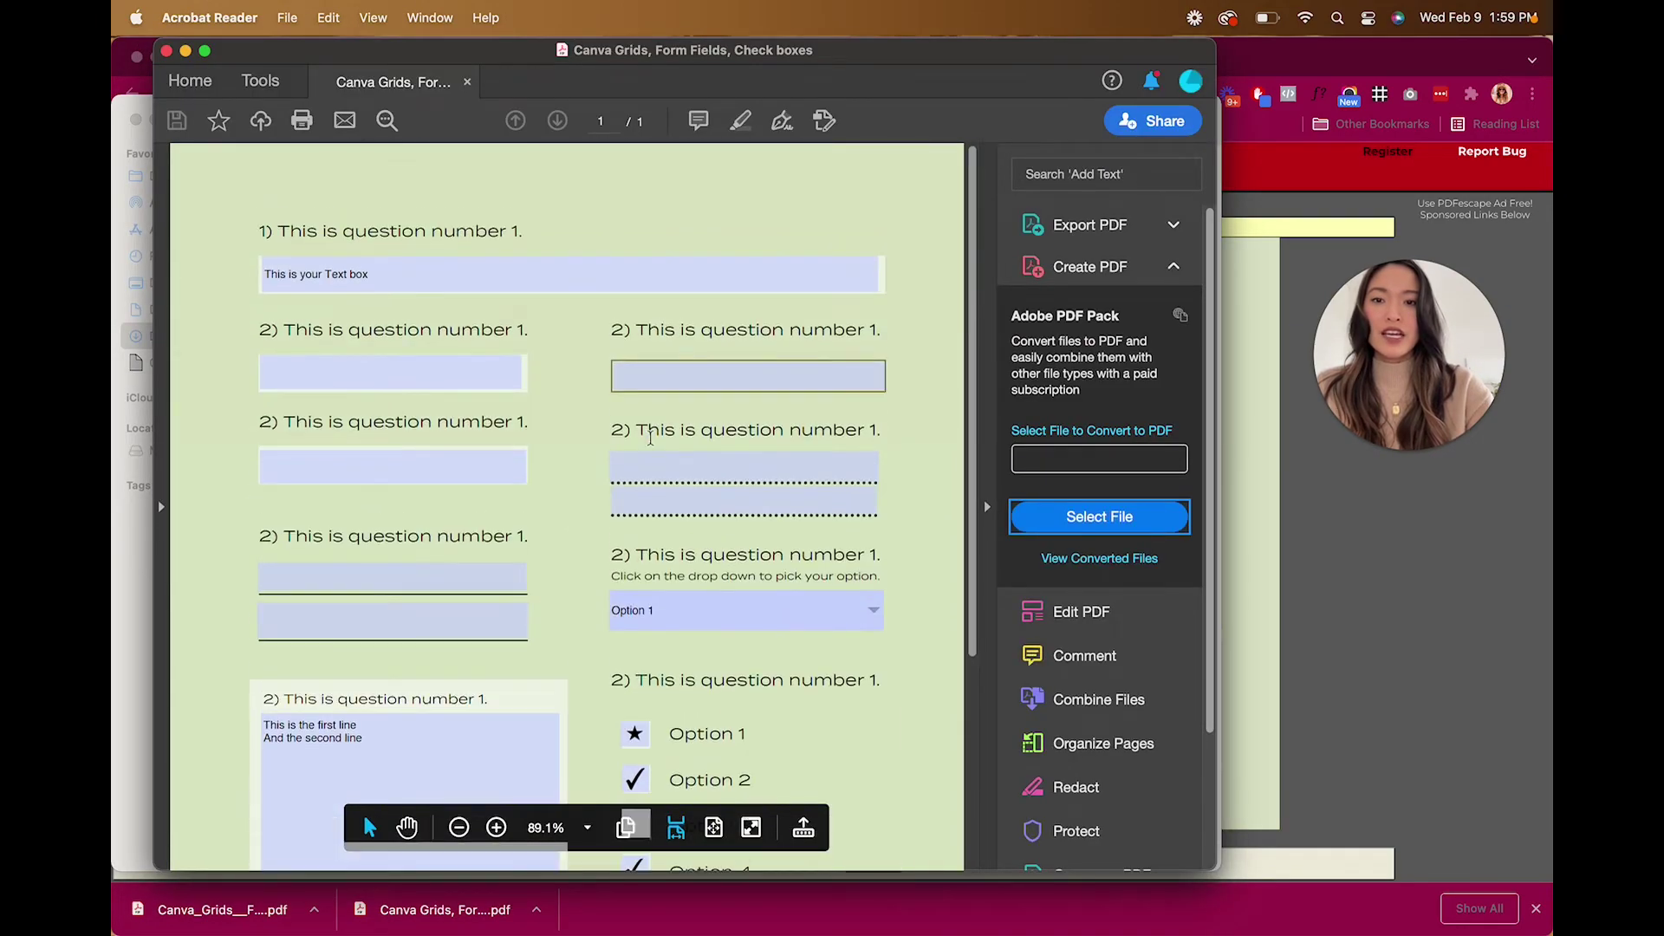
{"action": "left_click", "coordinate": [168, 54]}
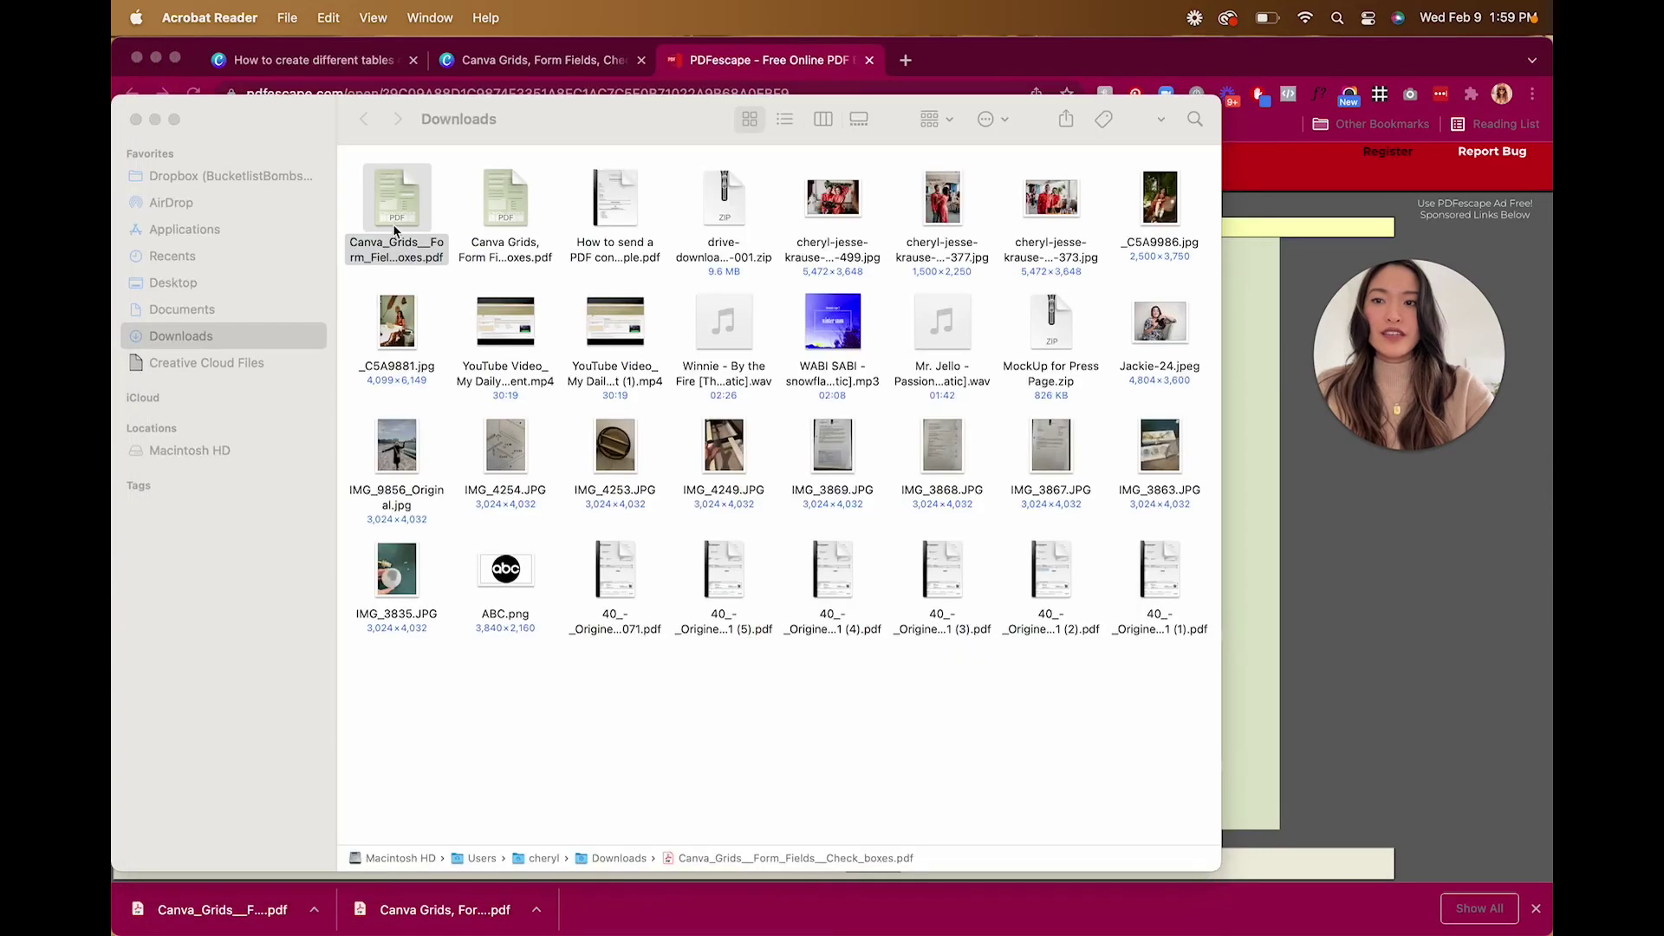
Step: Preview the saved form PDF in Finder, and reopen it in Acrobat Reader to check that its empty text field is still editable
{"action": "left_click", "coordinate": [398, 216]}
{"action": "key", "text": "space"}
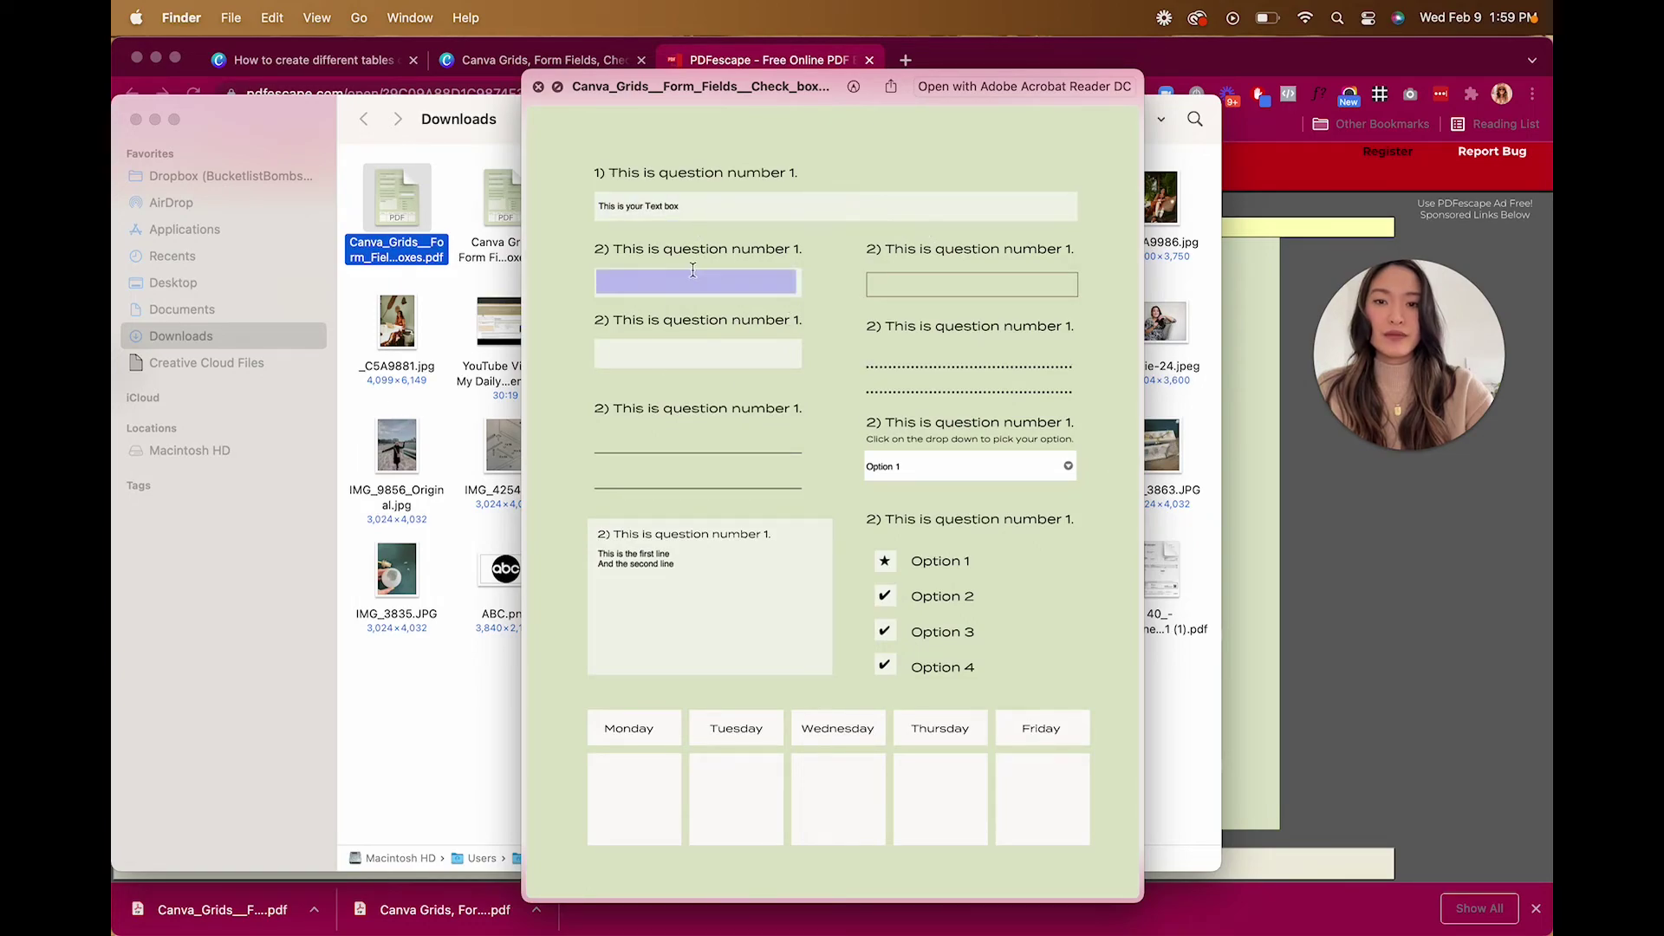
{"action": "double_click", "coordinate": [395, 201]}
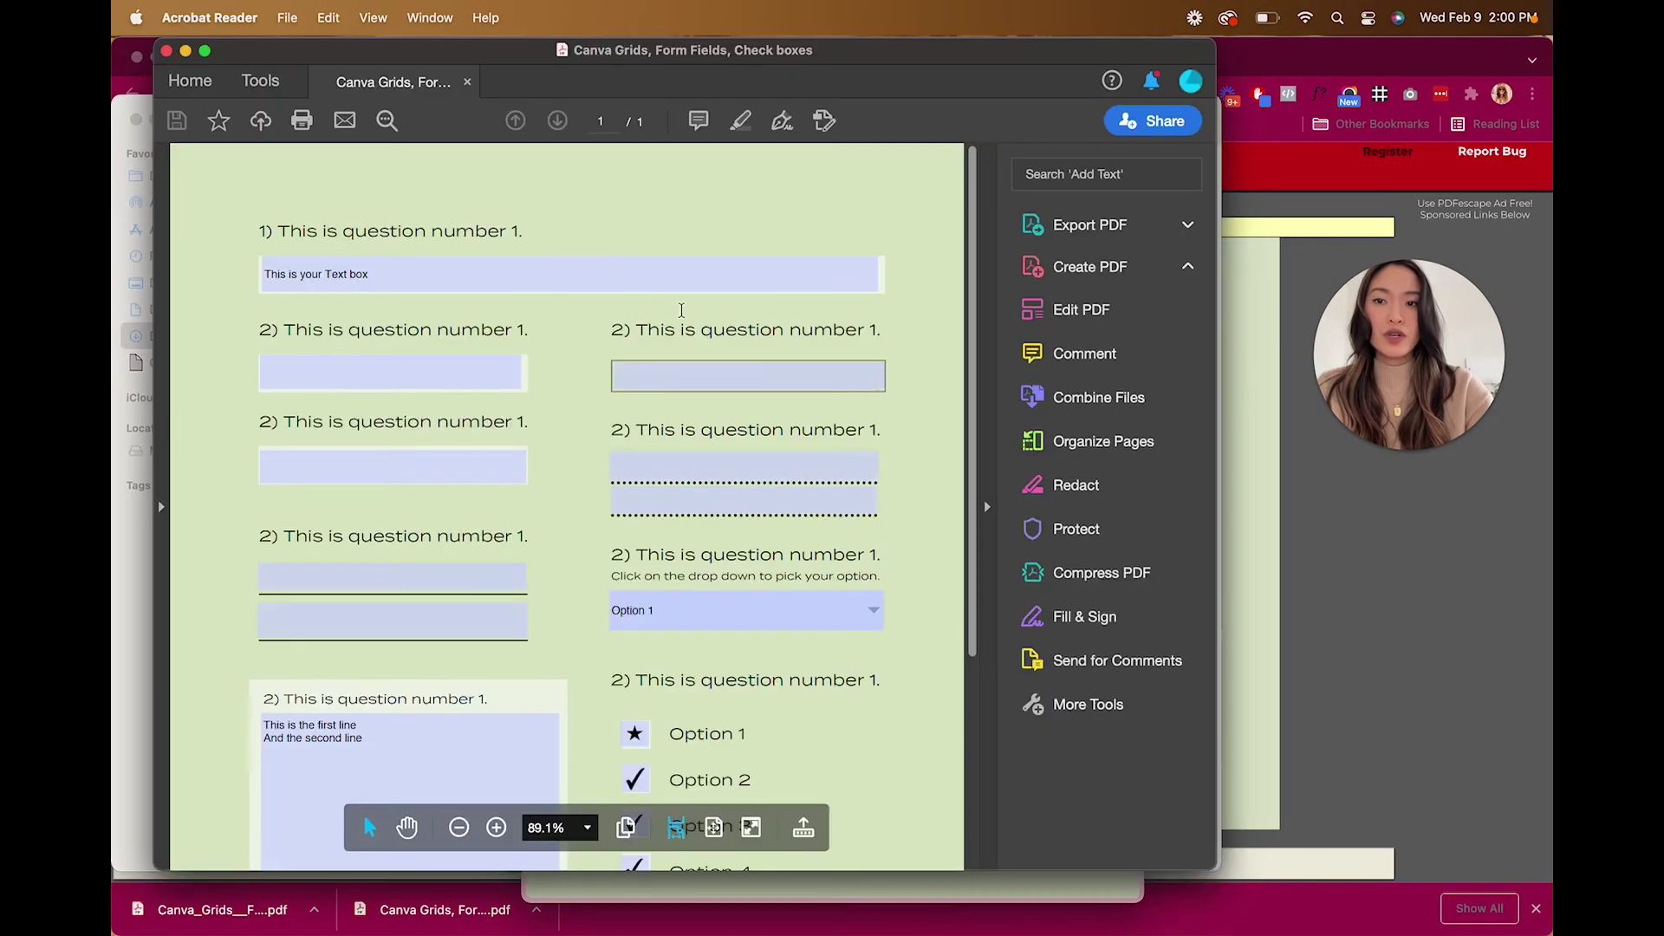
{"action": "left_click", "coordinate": [441, 371]}
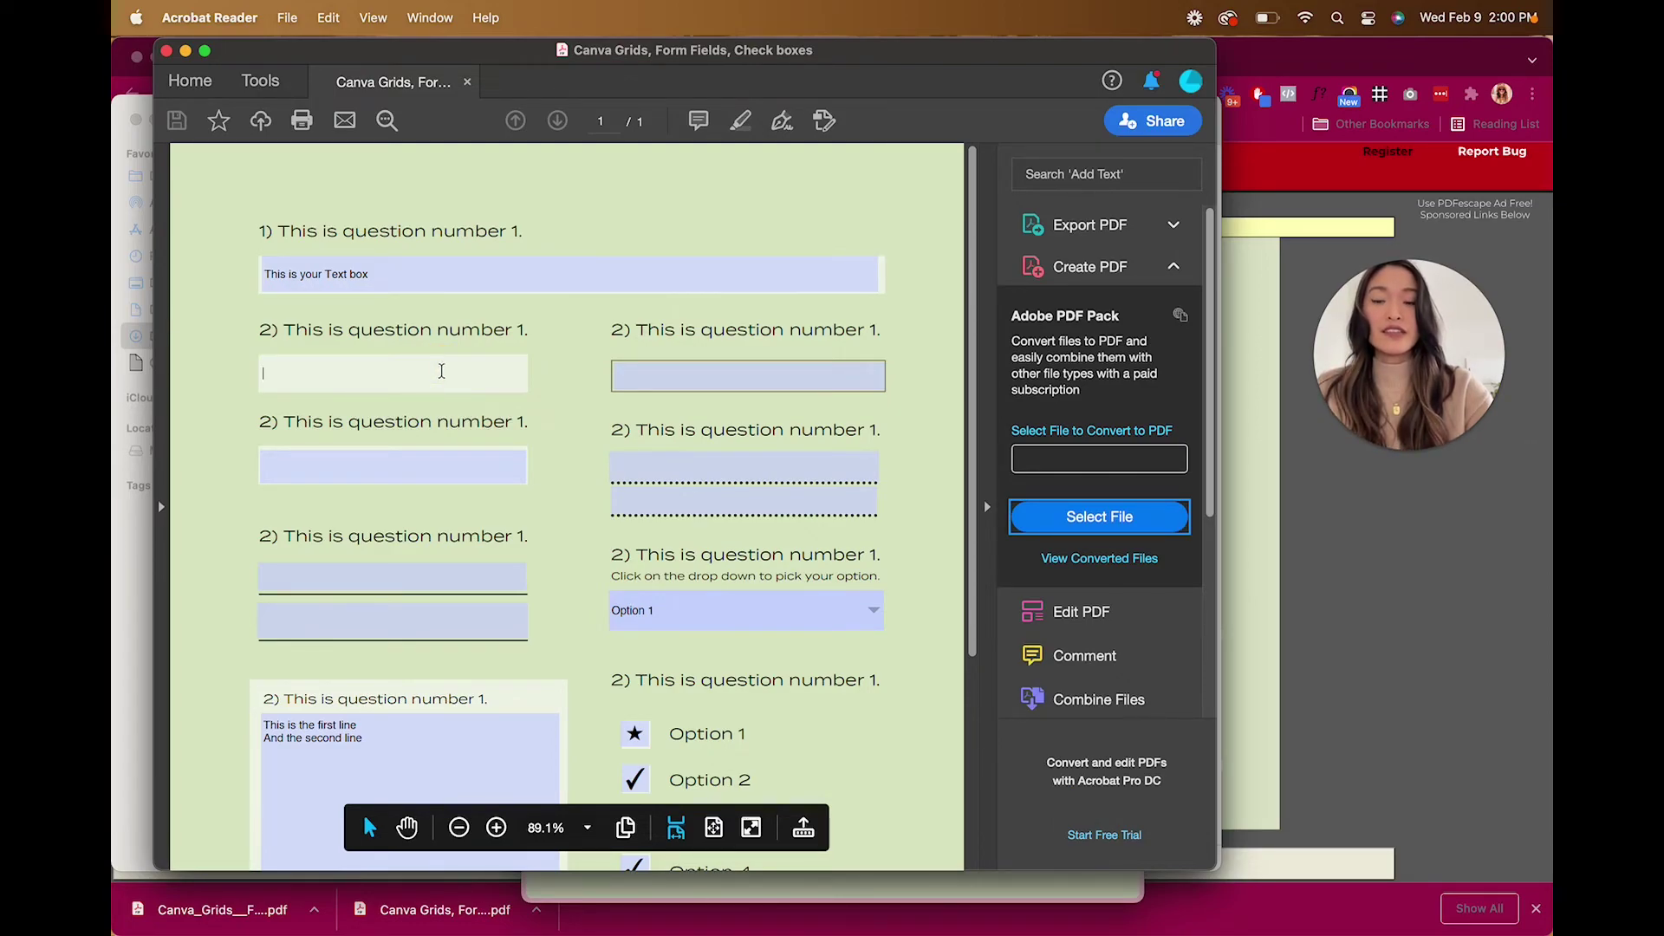